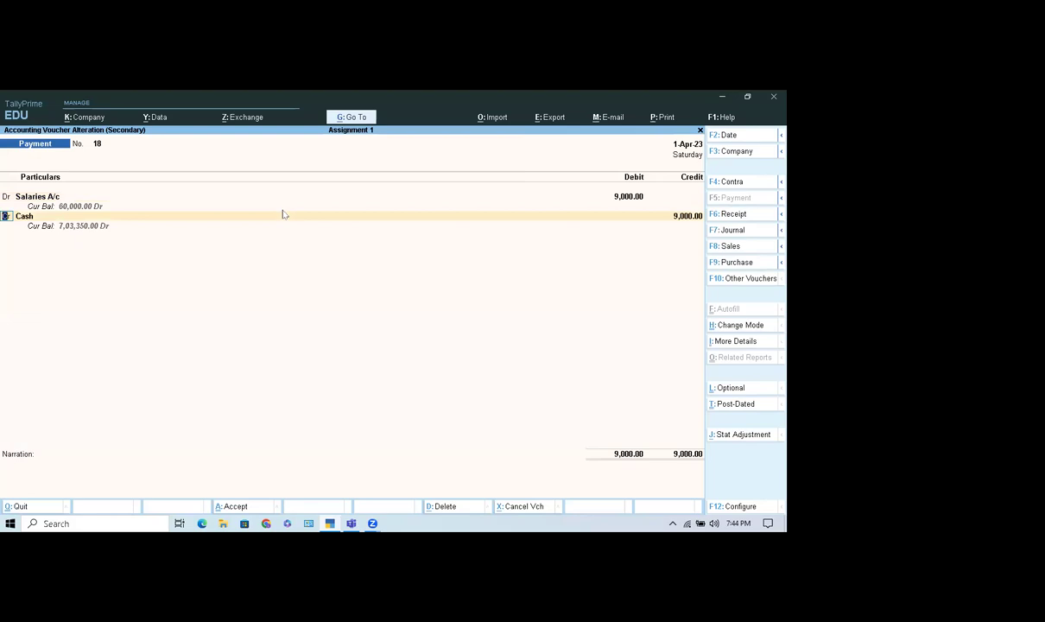
# Accept the Salaries A/c payment voucher for 9,000 and go back to the Profit & Loss A/c report.
pyautogui.press('ctrl')
pyautogui.hotkey('ctrl', 'a')
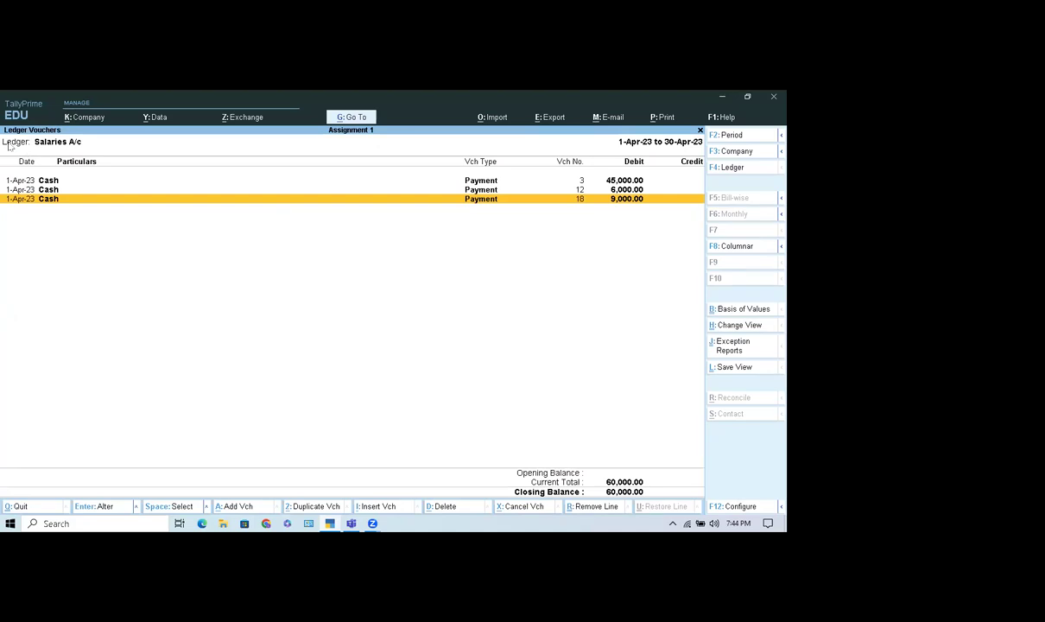
pyautogui.press('Escape')
pyautogui.press('Escape')
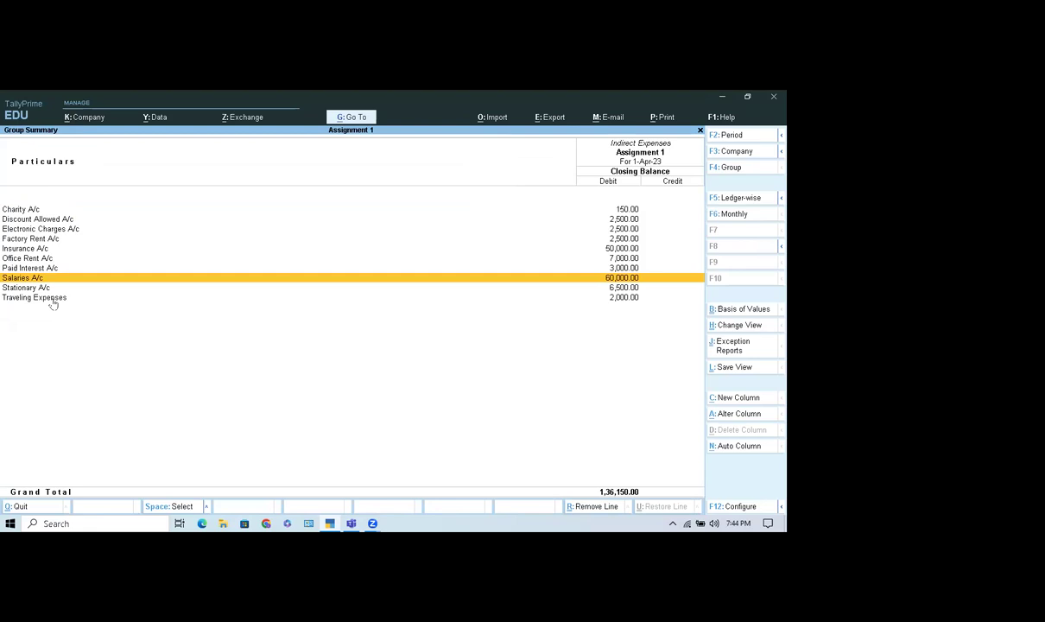
pyautogui.press('Escape')
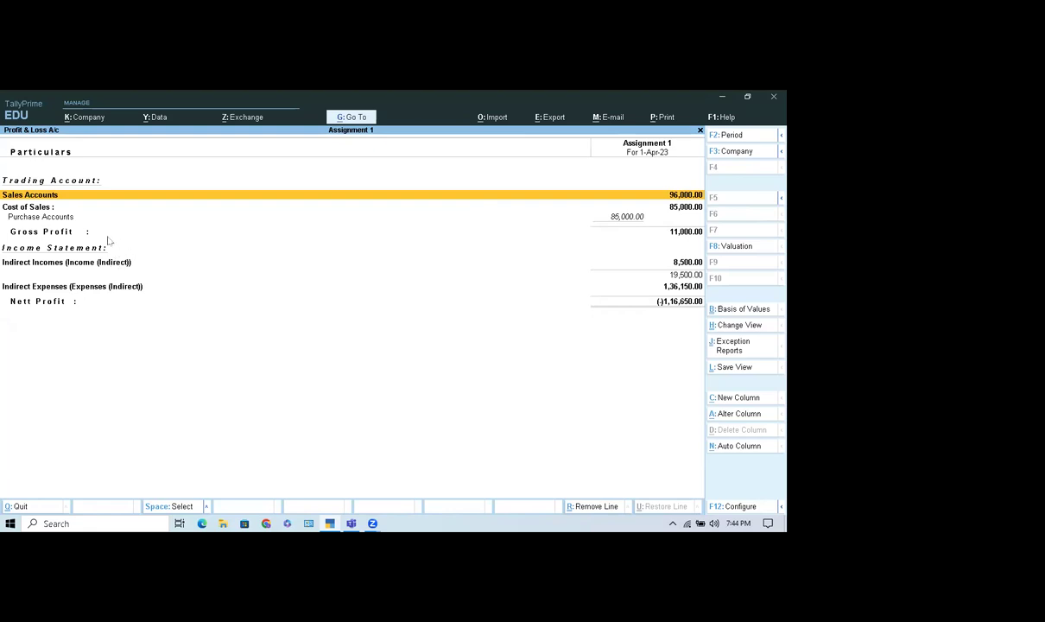
# View the Balance Sheet of Assignment 1 and return to the Gateway of Tally.
pyautogui.press('Escape')
pyautogui.click(503, 366)
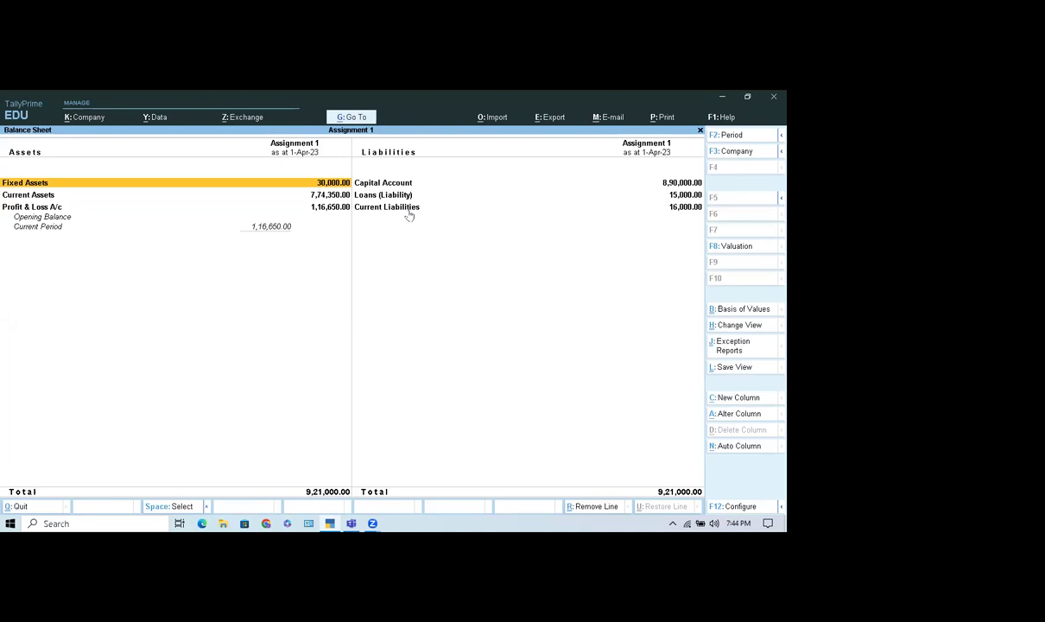
pyautogui.press('Escape')
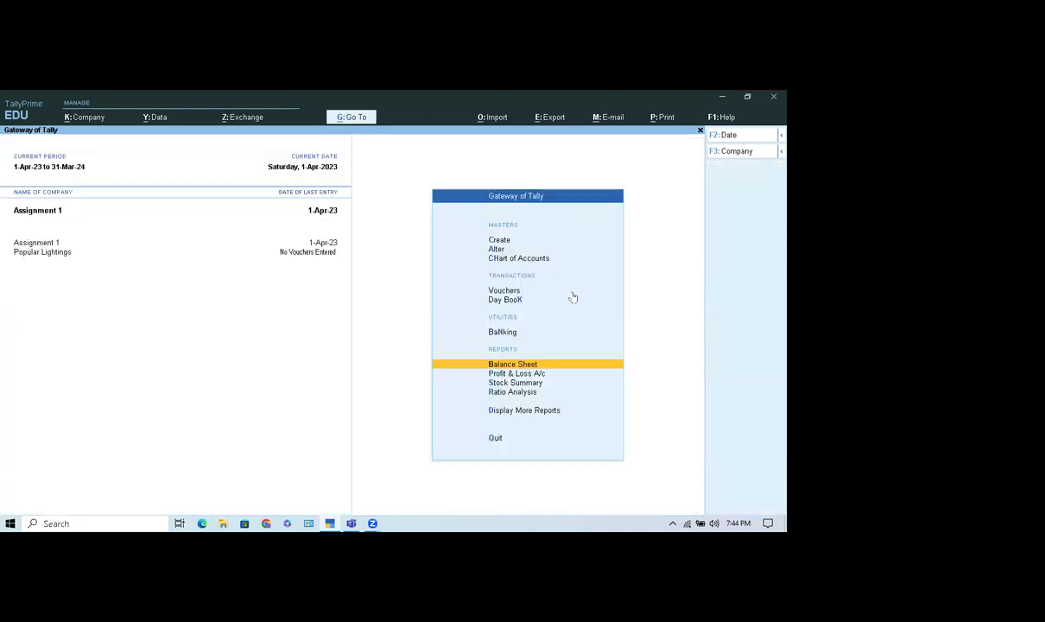
# Open the Profit & Loss A/c report and set its report format to Detailed.
pyautogui.click(533, 374)
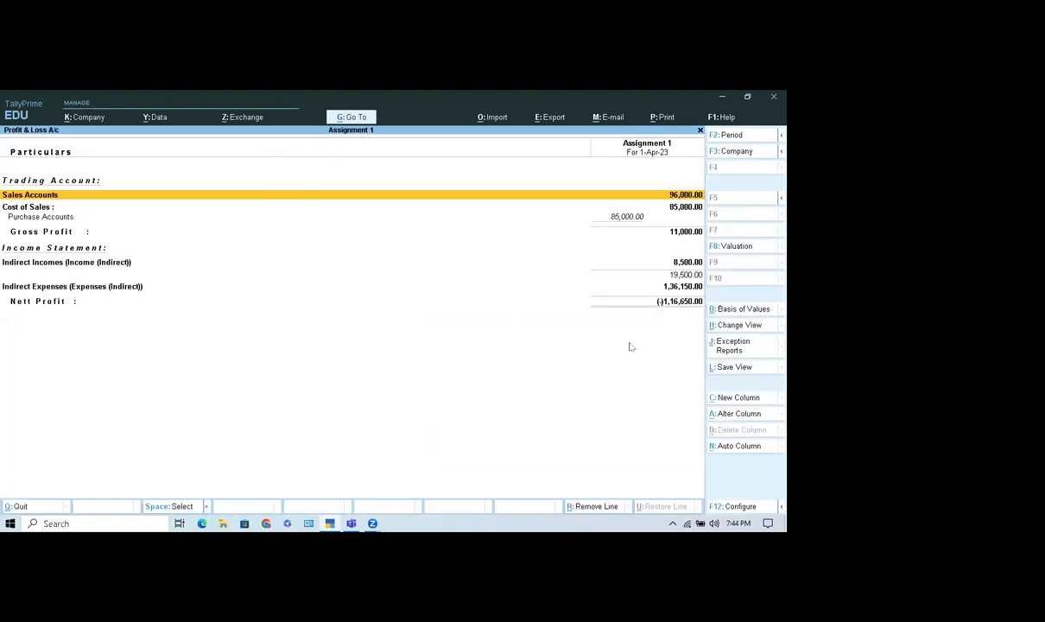
pyautogui.press('F12')
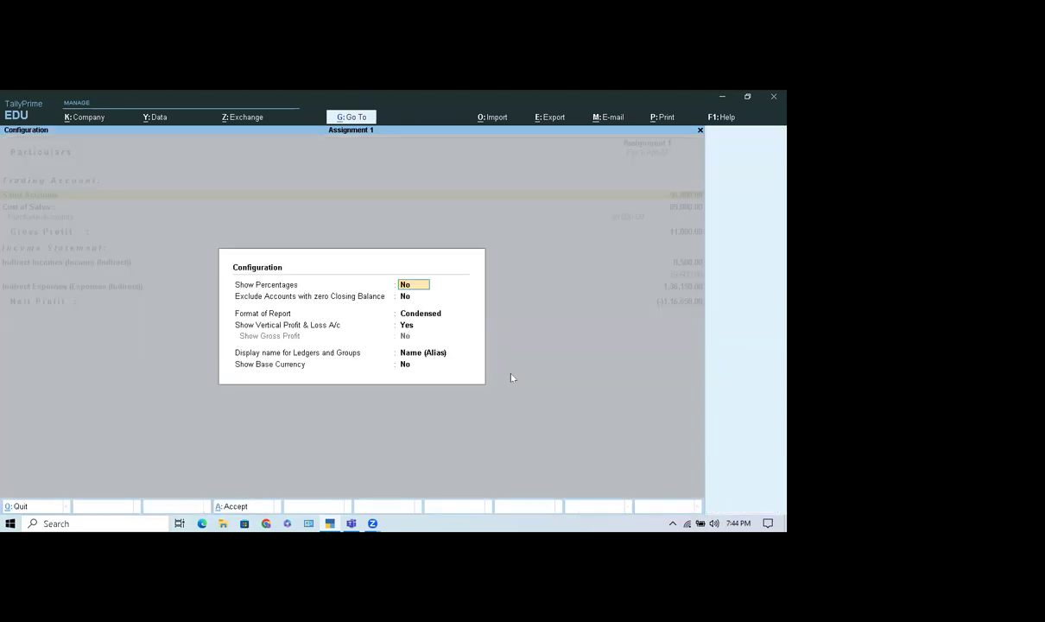
pyautogui.click(418, 315)
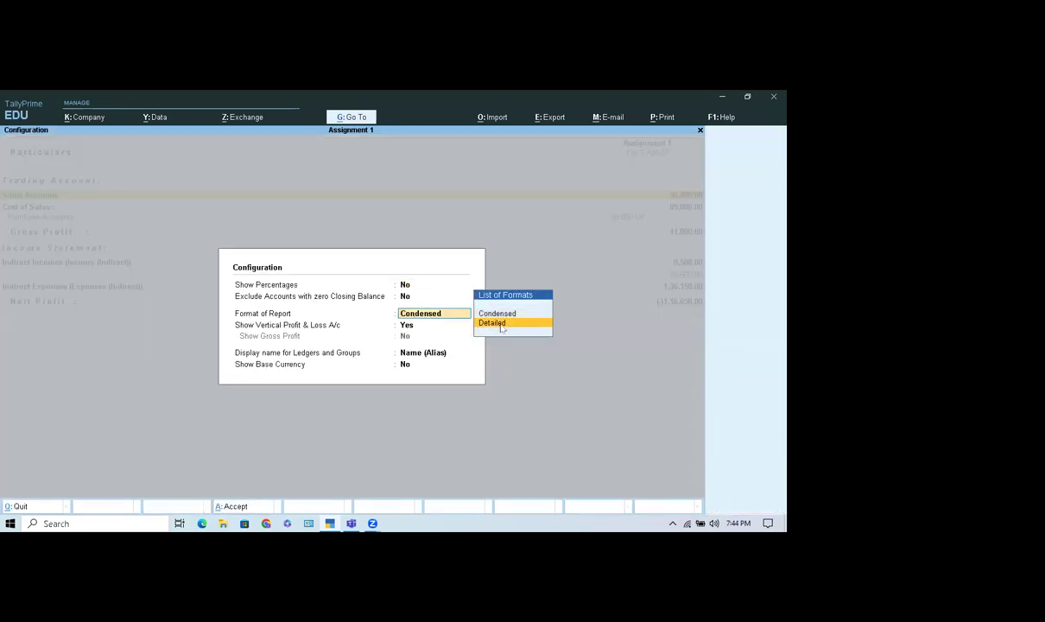
pyautogui.click(488, 322)
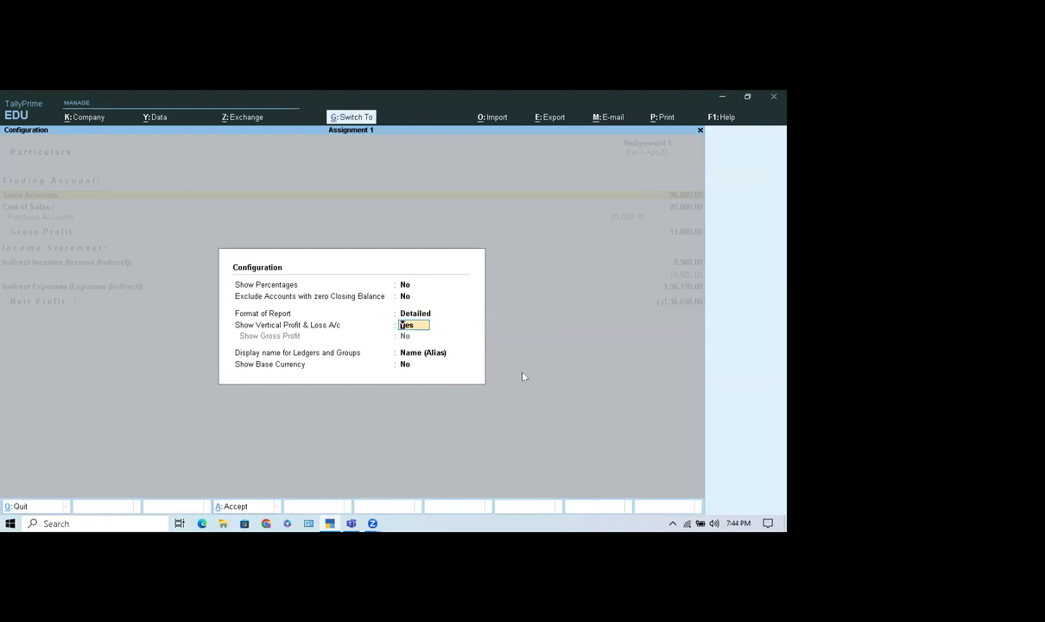
pyautogui.hotkey('ctrl', 'a')
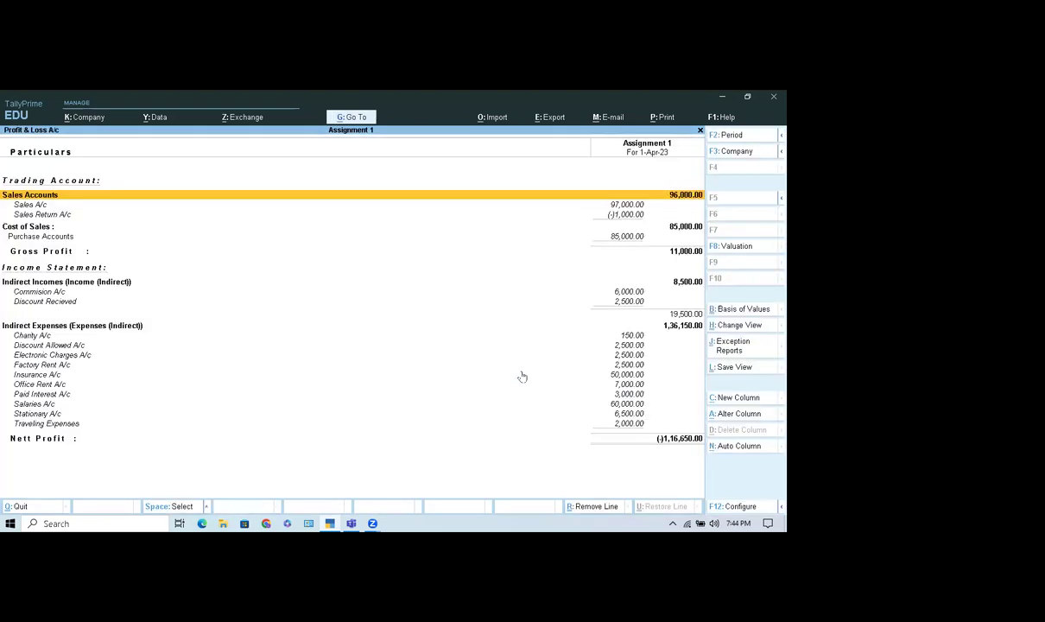
# Set the Profit & Loss A/c report format back to Condensed.
pyautogui.click(737, 506)
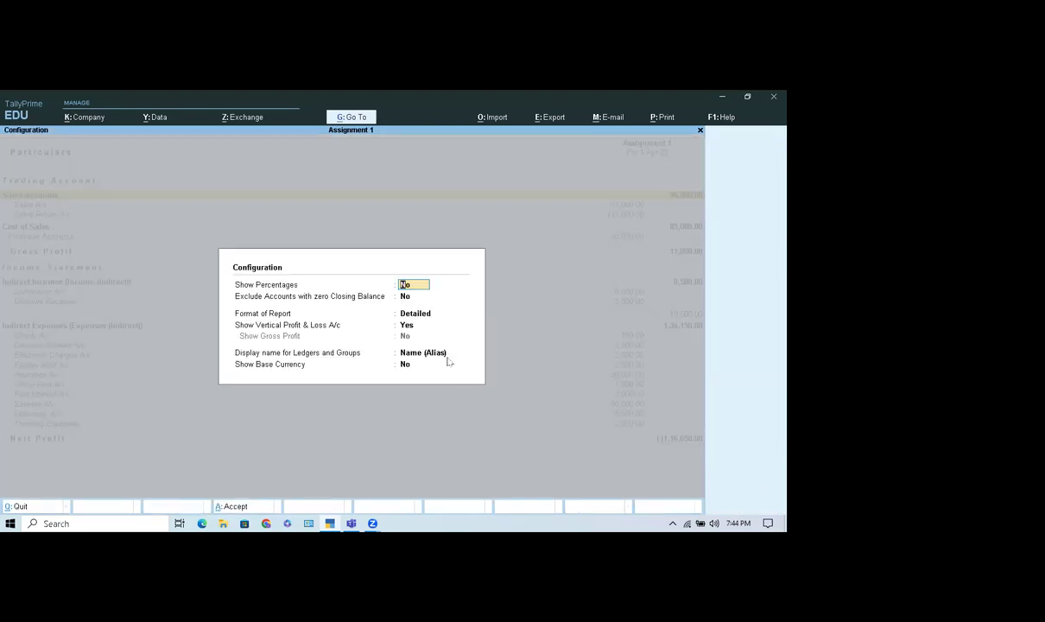
pyautogui.click(408, 313)
pyautogui.press('Up')
pyautogui.press('Return')
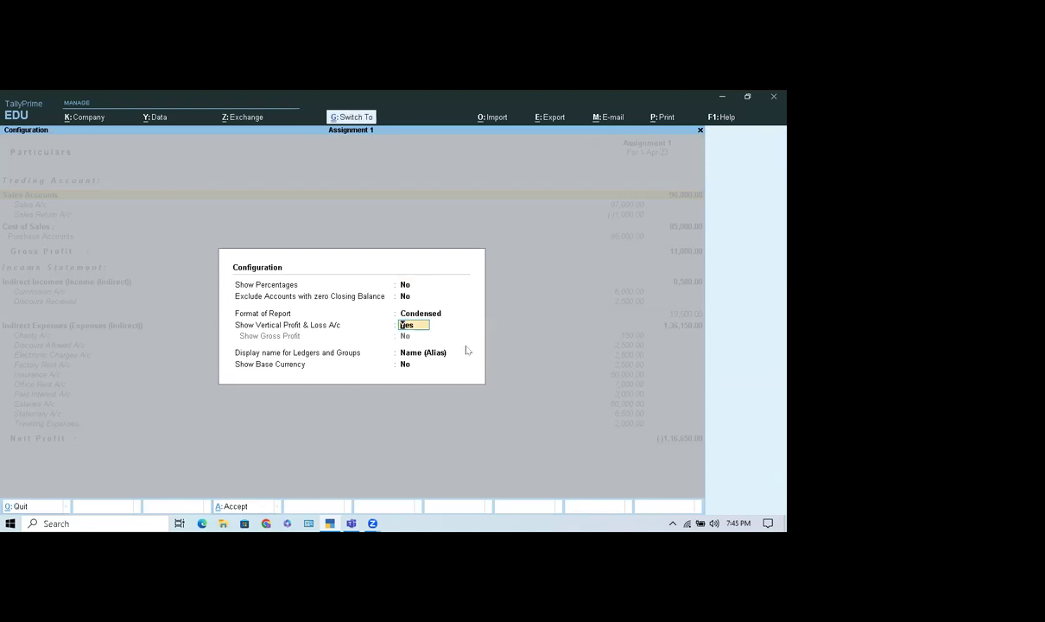
pyautogui.hotkey('ctrl', 'a')
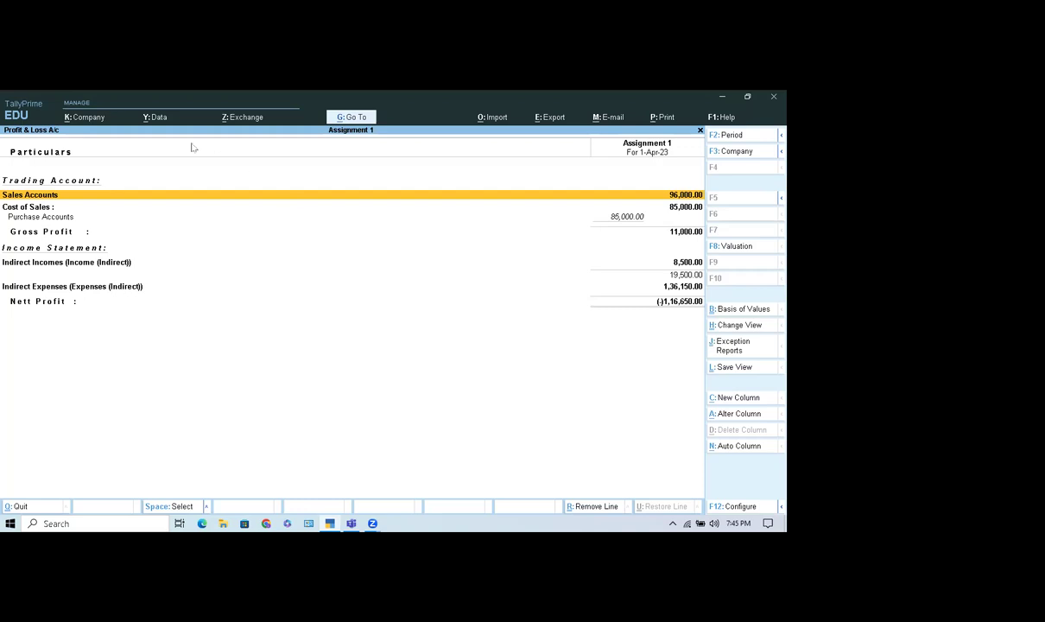
pyautogui.click(104, 118)
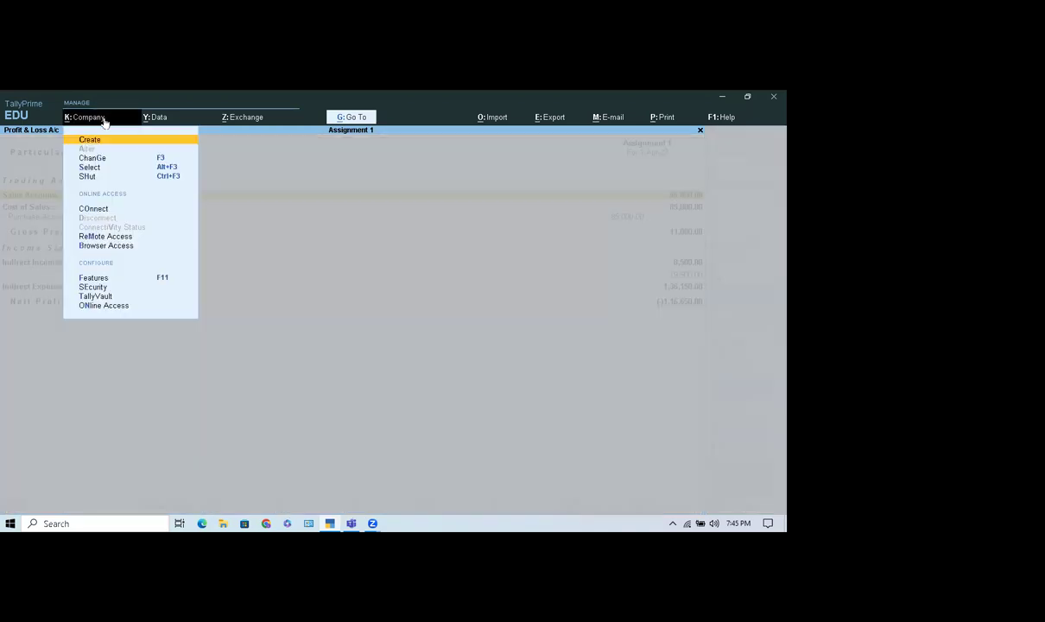
pyautogui.press('Escape')
pyautogui.press('F12')
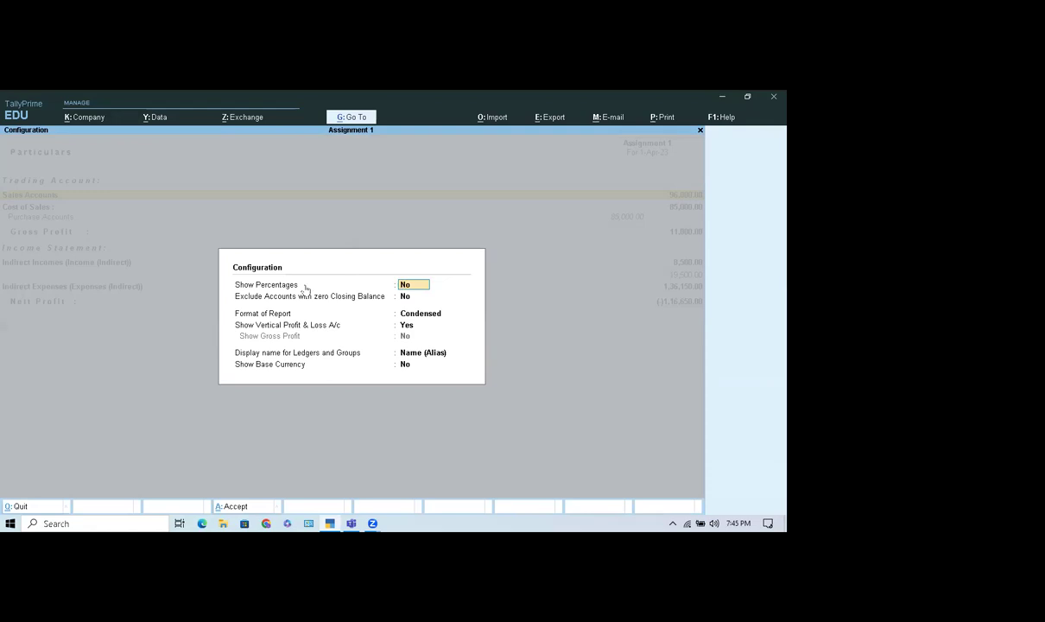
pyautogui.press('Escape')
pyautogui.press('Escape')
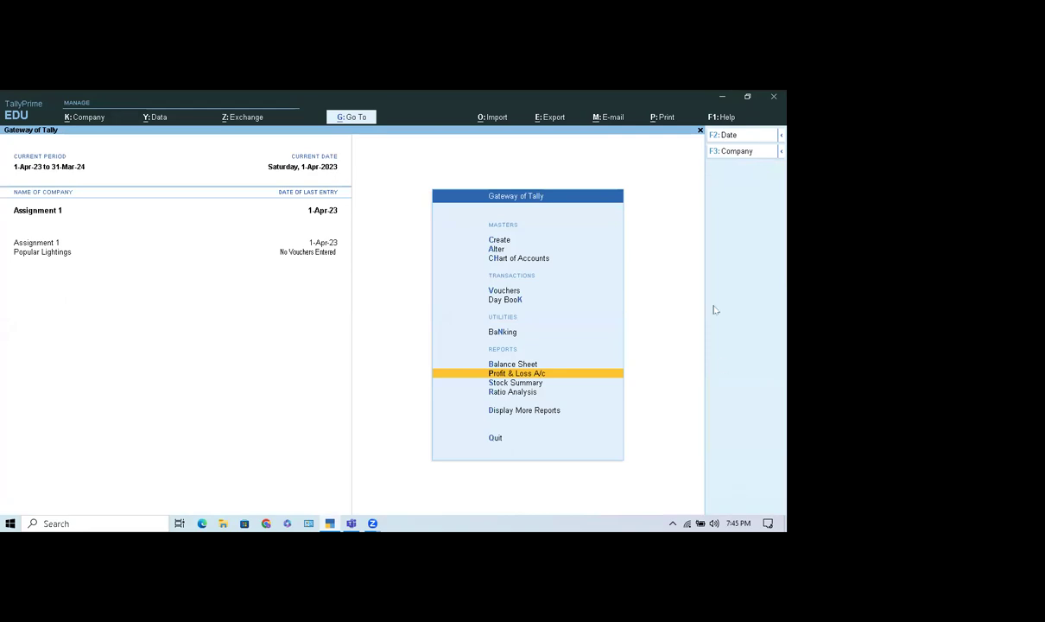
# Reopen the Profit & Loss A/c report and set Show Vertical Profit & Loss A/c to No in its configuration.
pyautogui.click(510, 377)
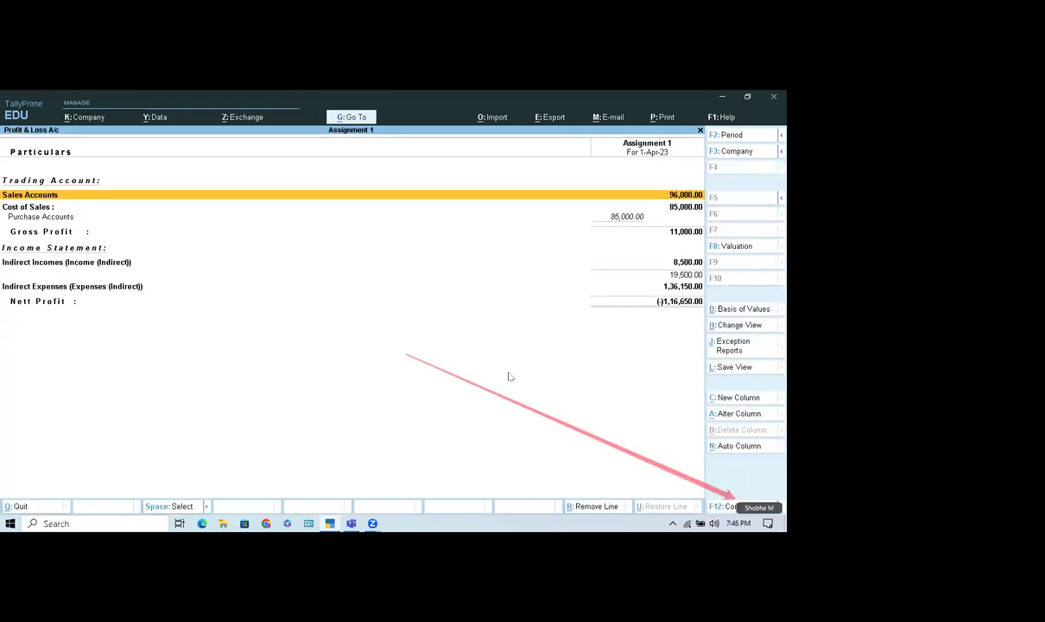
pyautogui.click(727, 504)
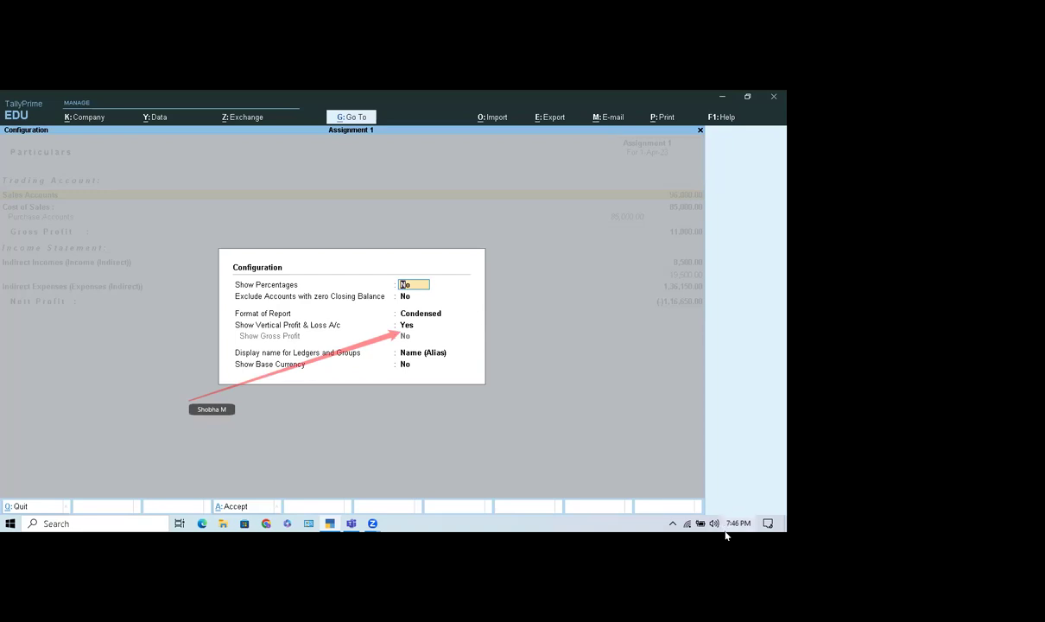
pyautogui.click(404, 326)
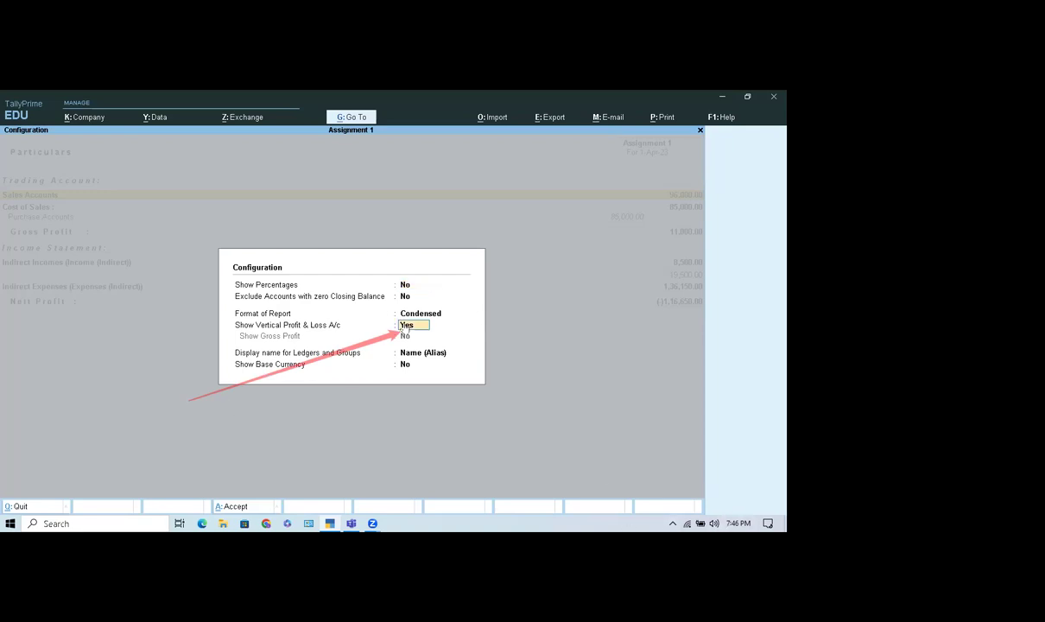
pyautogui.press('n')
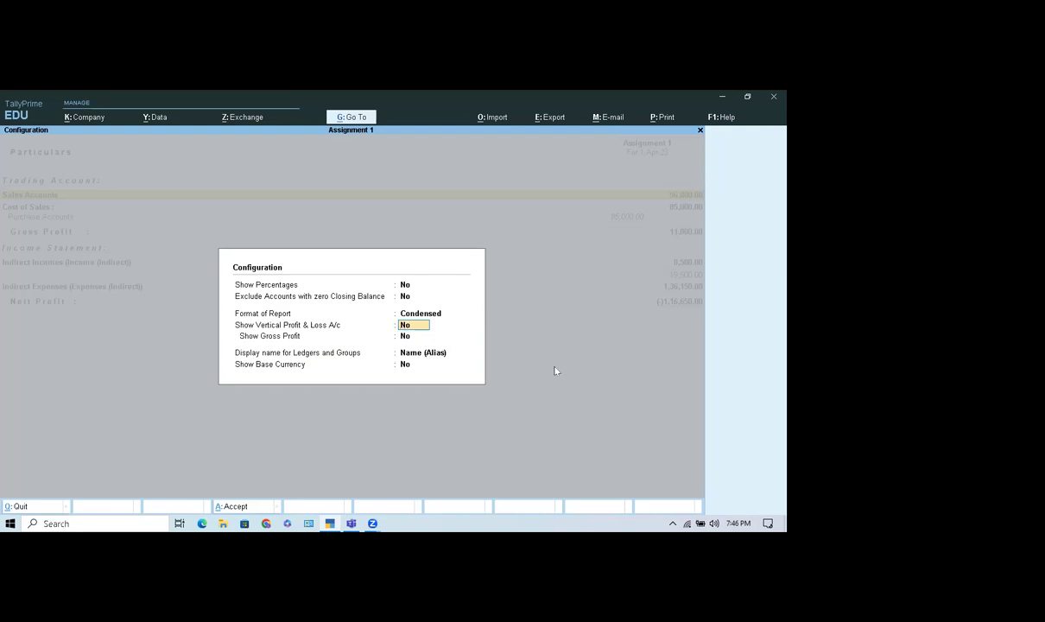
pyautogui.hotkey('ctrl', 'a')
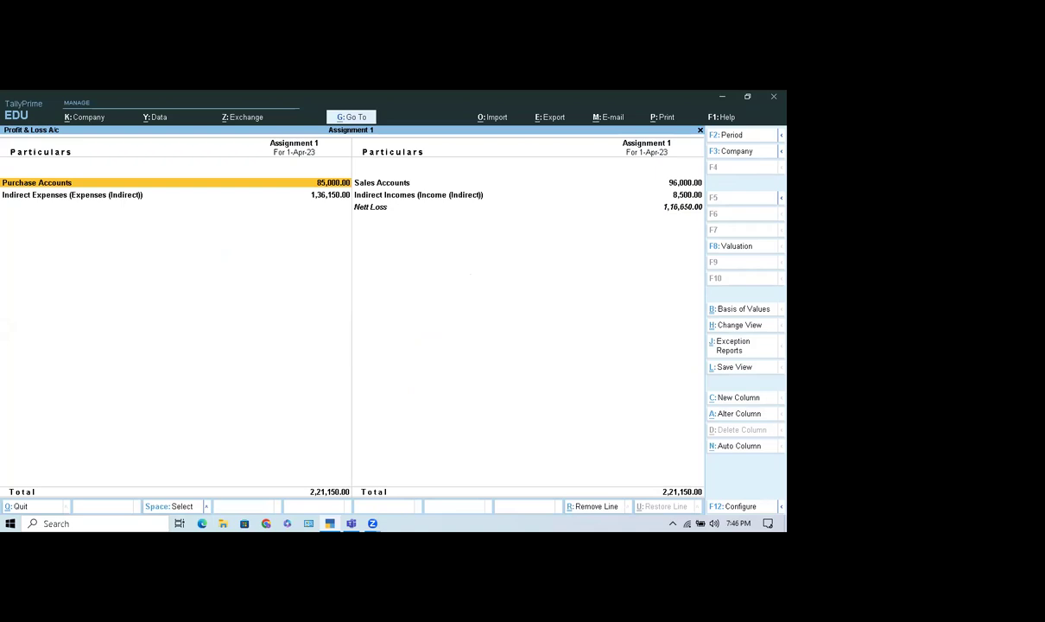
# Show the horizontal Profit & Loss A/c in detailed form, and return to the Gateway of Tally after reviewing it.
pyautogui.click(744, 198)
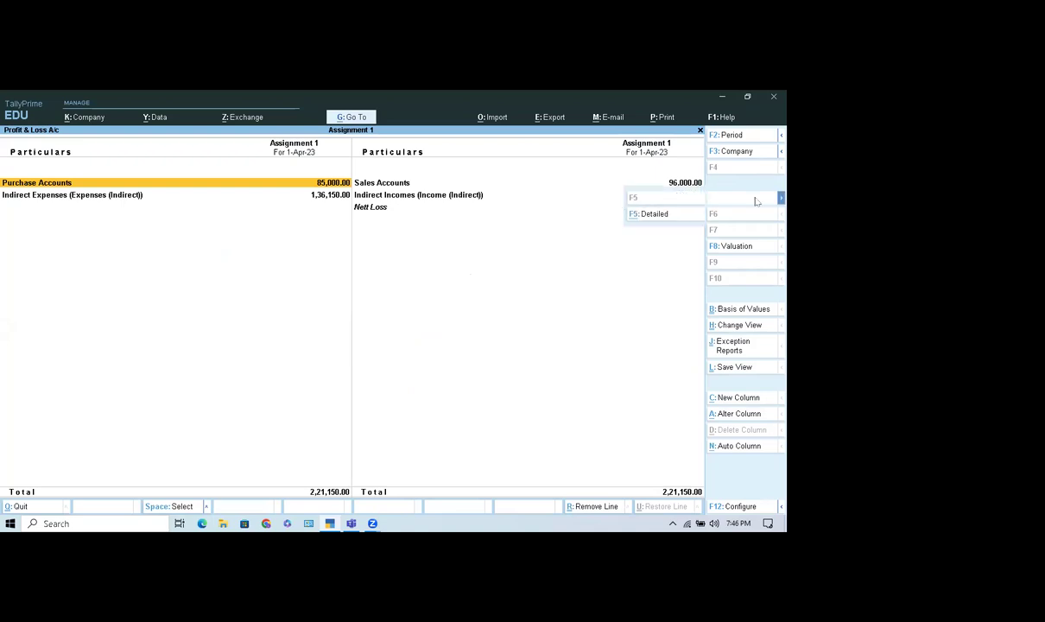
pyautogui.click(656, 216)
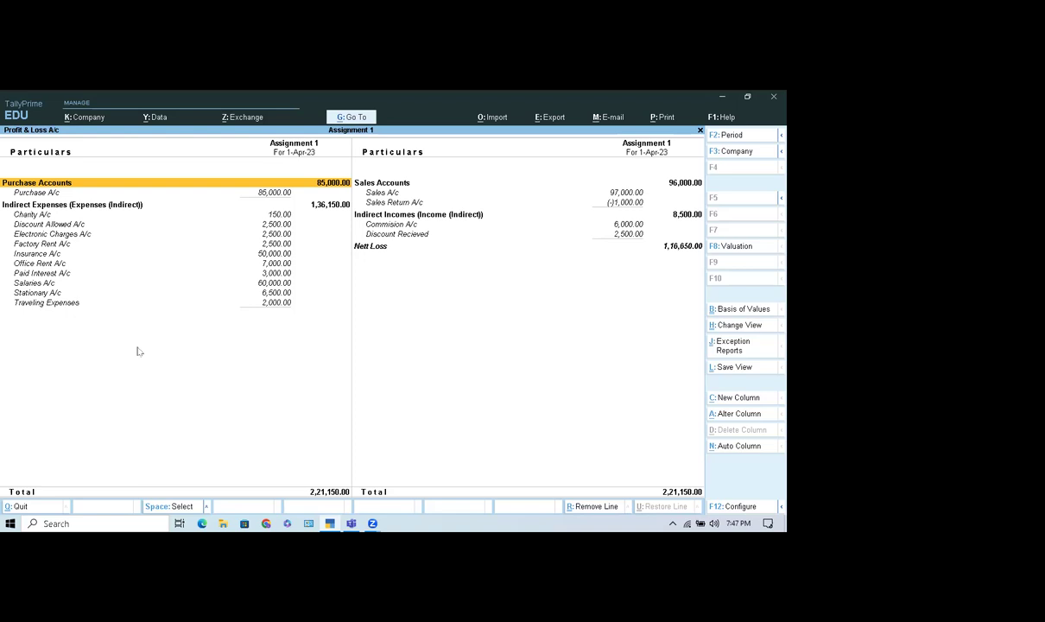
pyautogui.press('Escape')
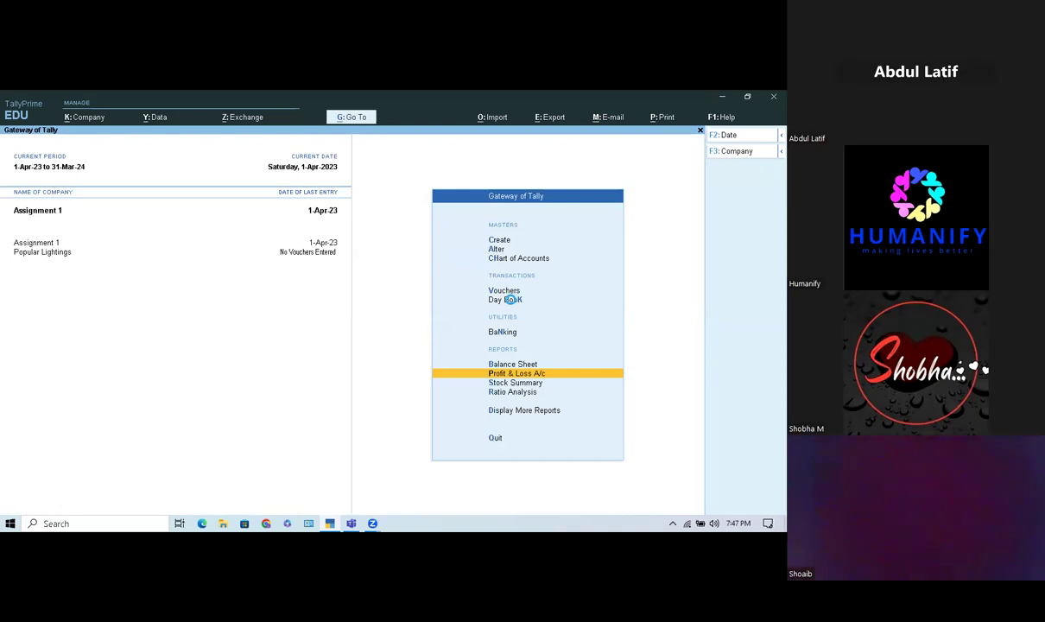
# View the Credit Note voucher from the Day Book and quit it without saving changes.
pyautogui.click(511, 299)
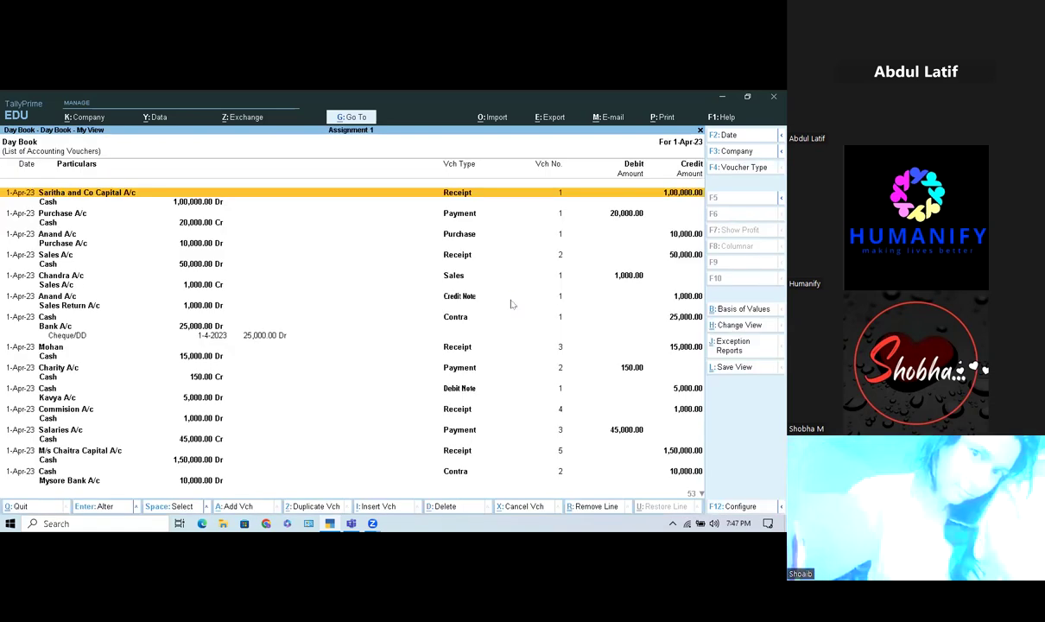
pyautogui.click(511, 303)
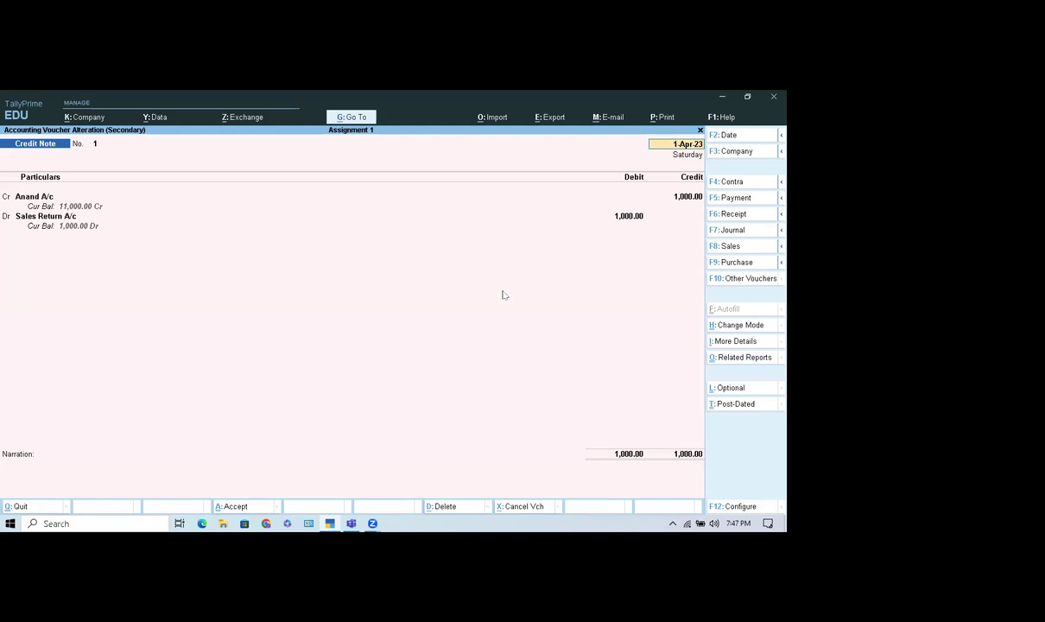
pyautogui.press('BackSpace')
pyautogui.press('Escape')
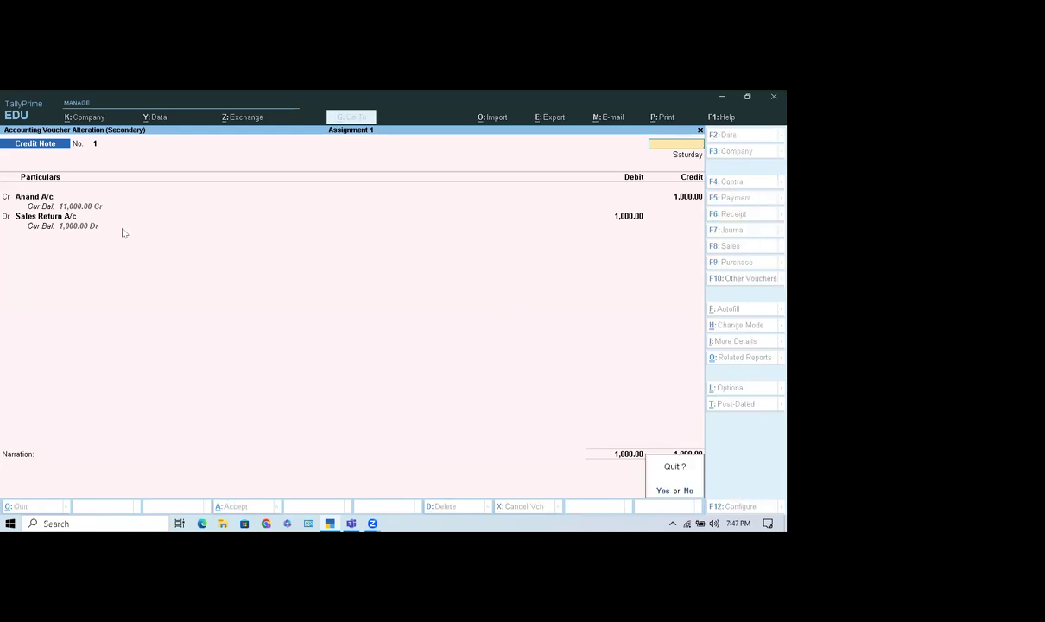
pyautogui.click(661, 490)
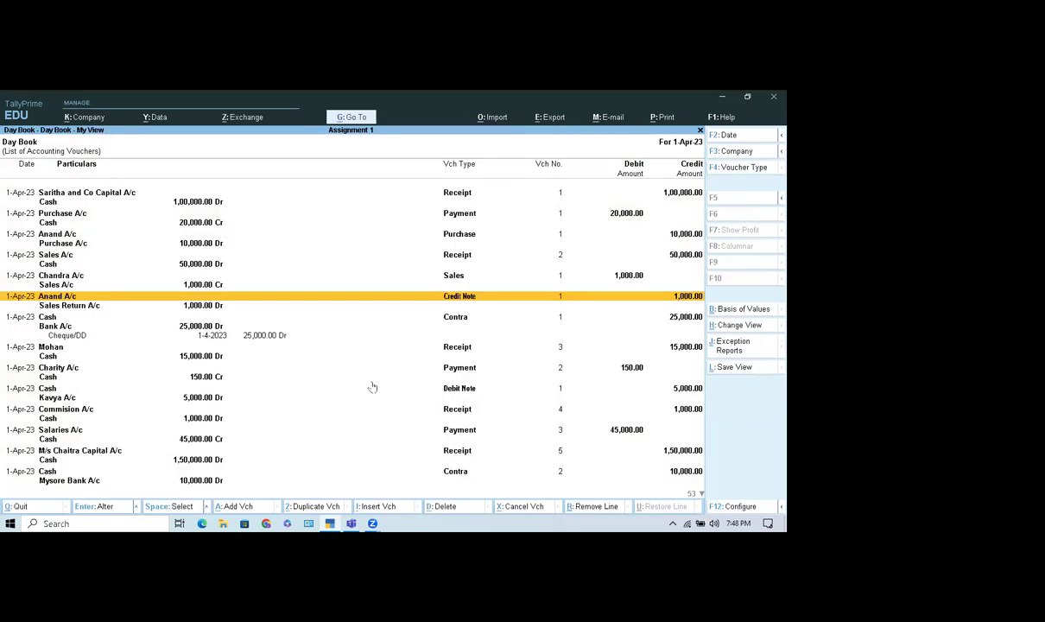
# Examine the ledgers, voucher types and amounts of the vouchers listed in the Day Book for 1-Apr-23.
pyautogui.press('Up')
pyautogui.press('Up')
pyautogui.press('Up')
pyautogui.press('Up')
pyautogui.press('Up')
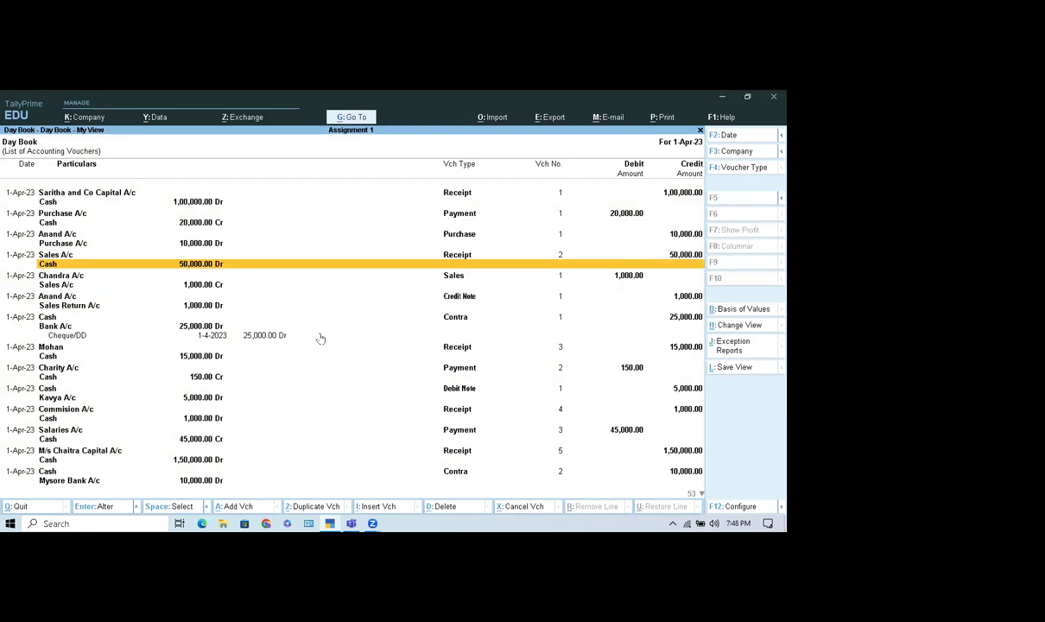
pyautogui.press('Down')
pyautogui.press('Down')
pyautogui.press('Down')
pyautogui.press('Down')
pyautogui.press('Down')
pyautogui.press('Down')
pyautogui.press('Down')
pyautogui.press('Down')
pyautogui.press('Down')
pyautogui.press('Down')
pyautogui.press('Down')
pyautogui.press('Down')
pyautogui.press('Down')
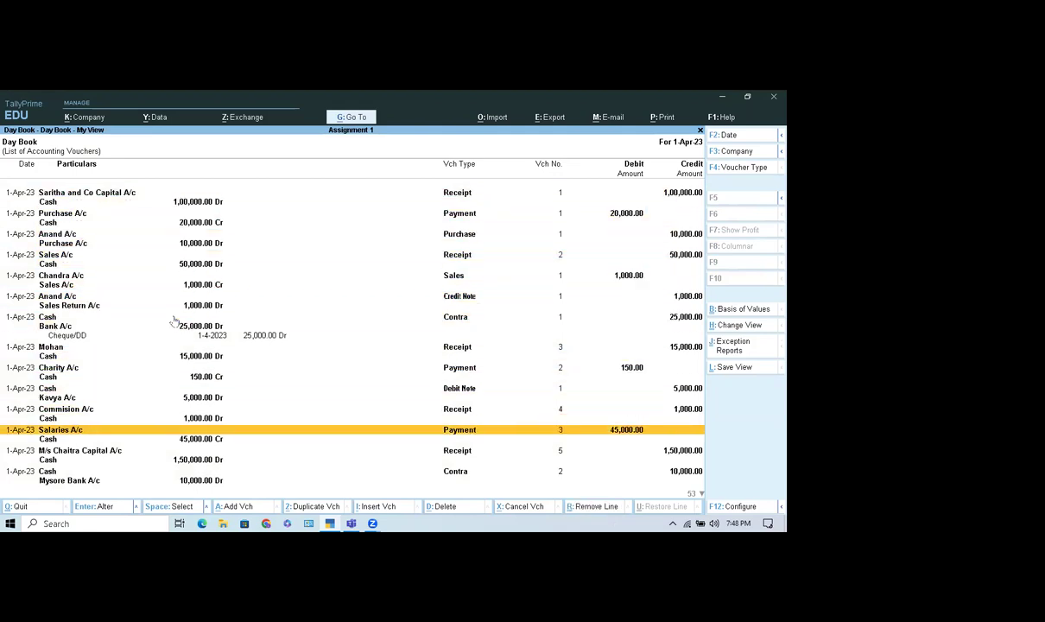
pyautogui.press('Down')
pyautogui.press('Down')
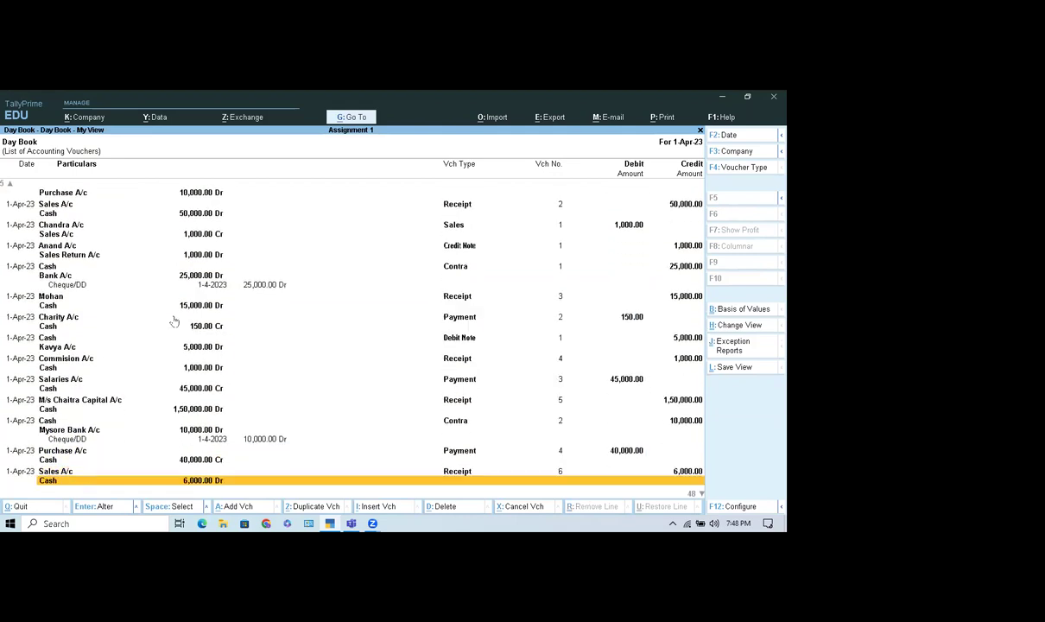
pyautogui.press('Down')
pyautogui.press('Down')
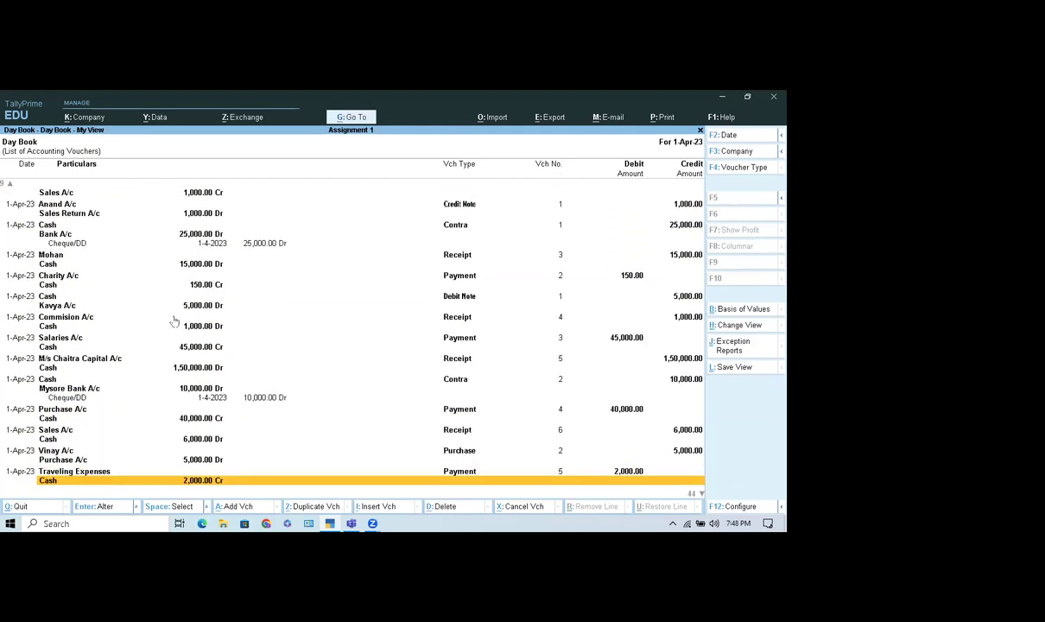
pyautogui.press('Down')
pyautogui.press('Down')
pyautogui.press('Down')
pyautogui.press('Down')
pyautogui.press('Down')
pyautogui.press('Down')
pyautogui.press('Down')
pyautogui.press('Down')
pyautogui.press('Down')
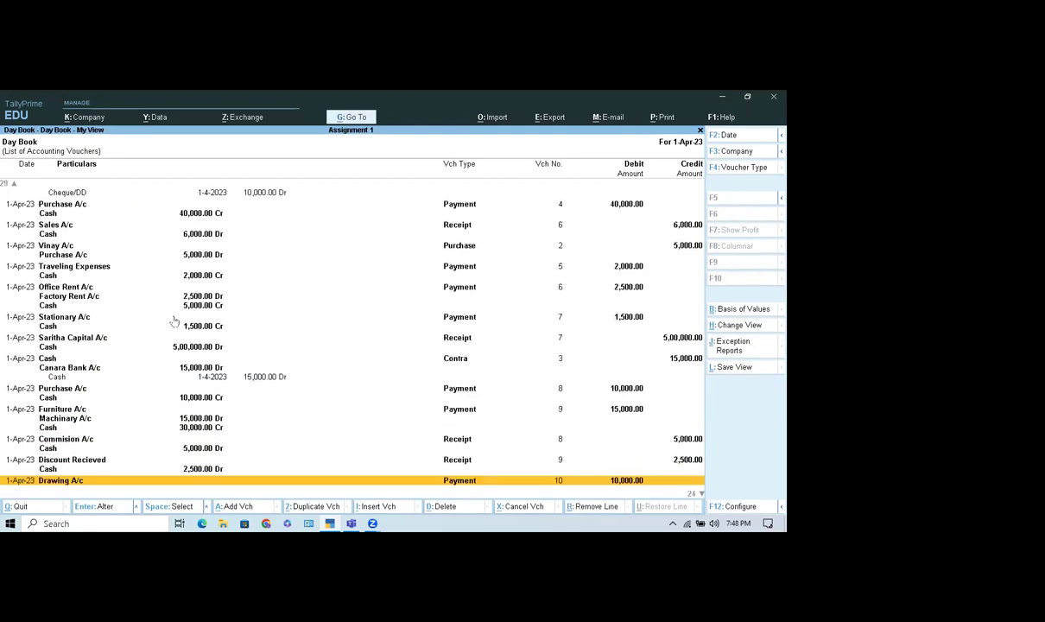
pyautogui.press('Down')
pyautogui.press('Down')
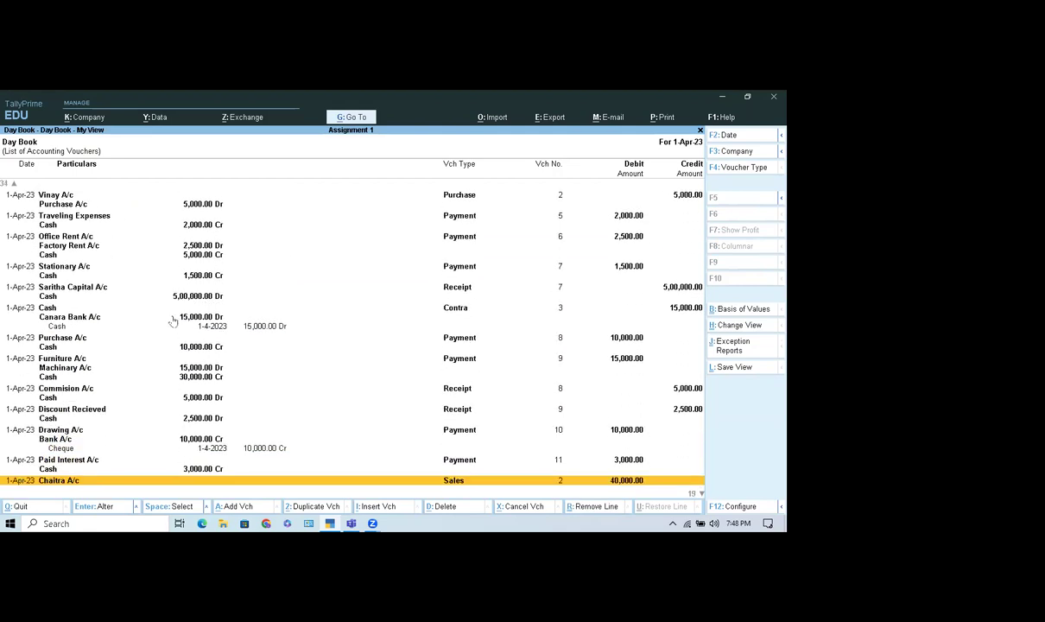
pyautogui.press('Down')
pyautogui.press('Down')
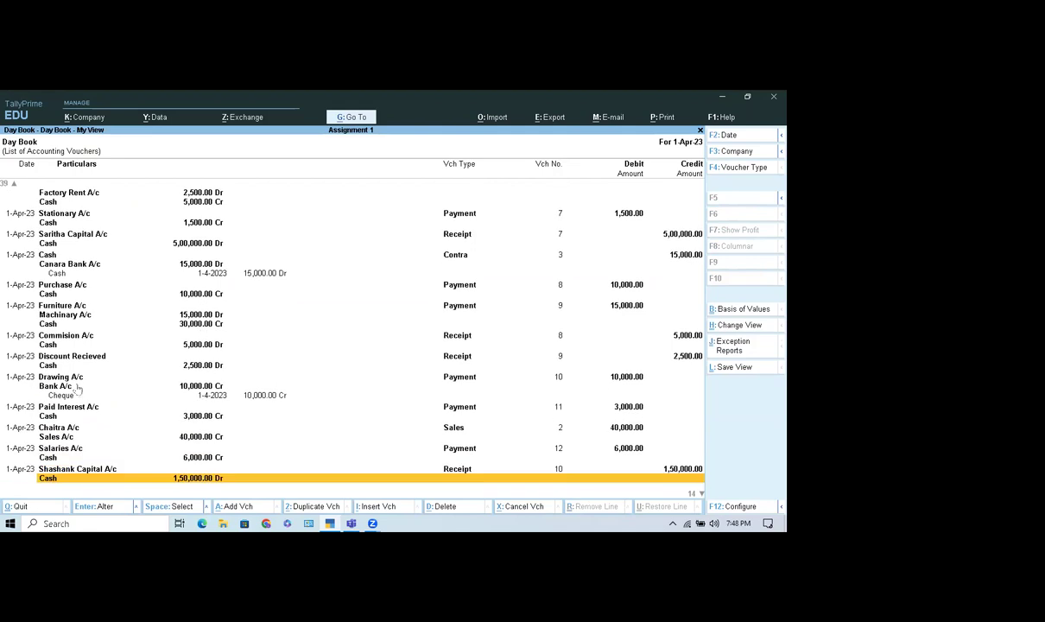
# Change the credited ledger of the Drawing A/c payment voucher to Cash, save it, and return to the Gateway of Tally.
pyautogui.click(76, 389)
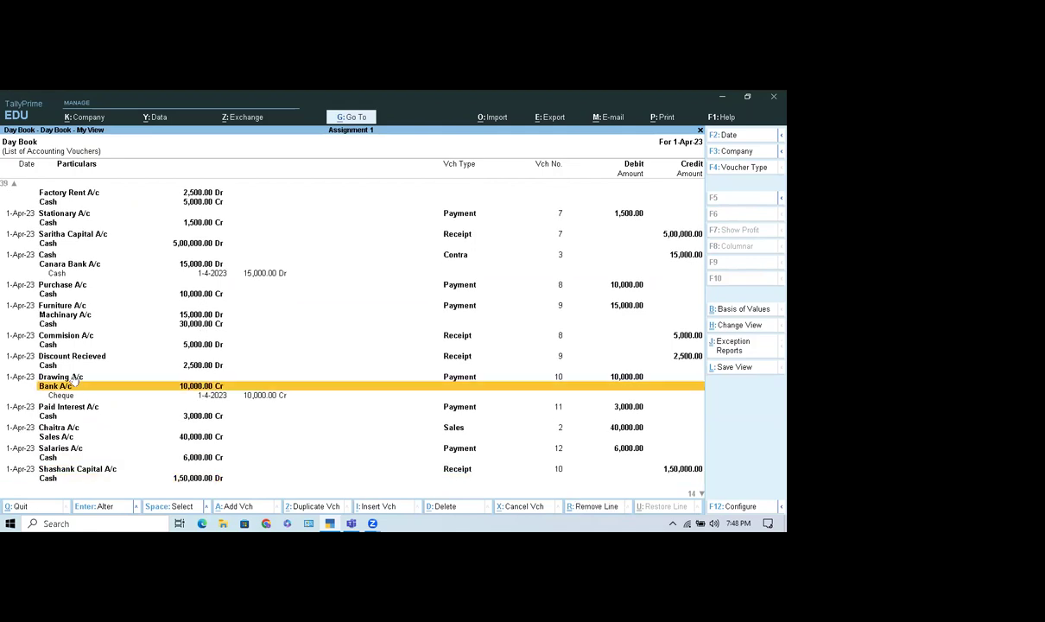
pyautogui.click(75, 379)
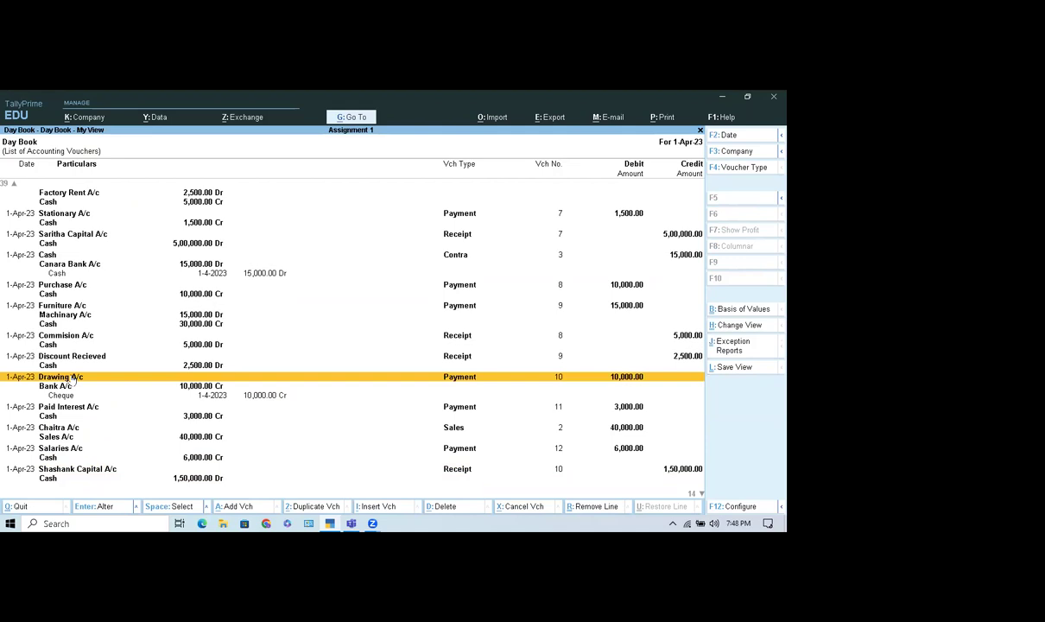
pyautogui.press('Return')
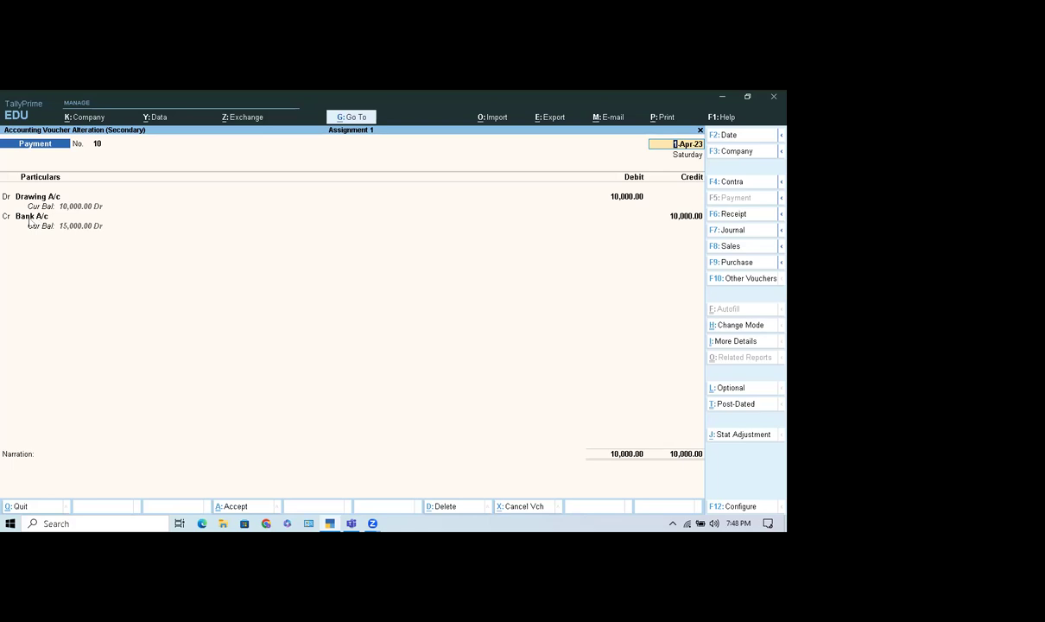
pyautogui.click(31, 217)
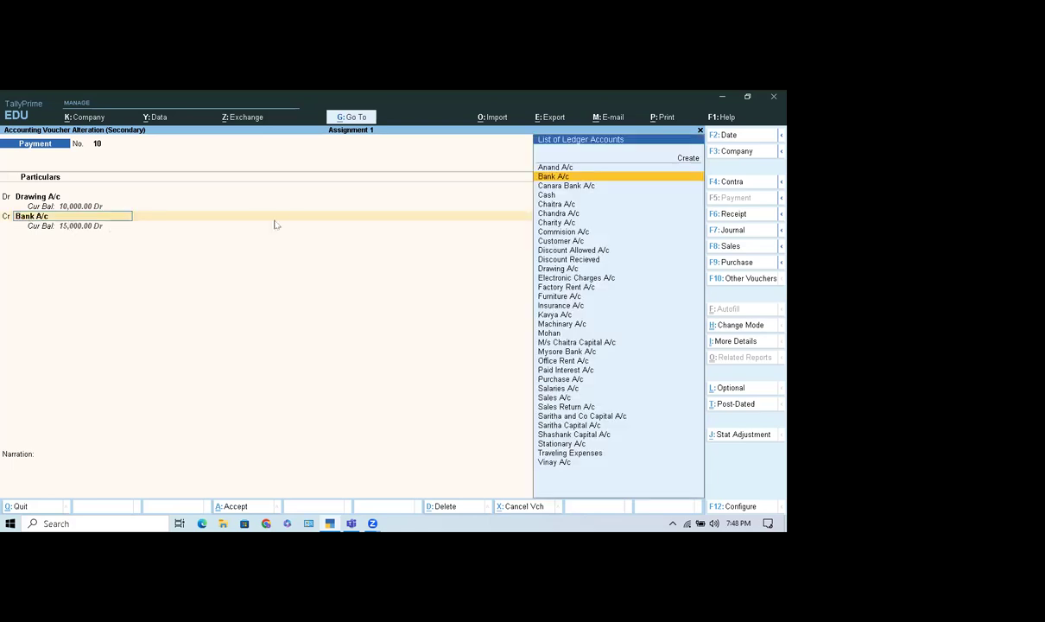
pyautogui.click(547, 196)
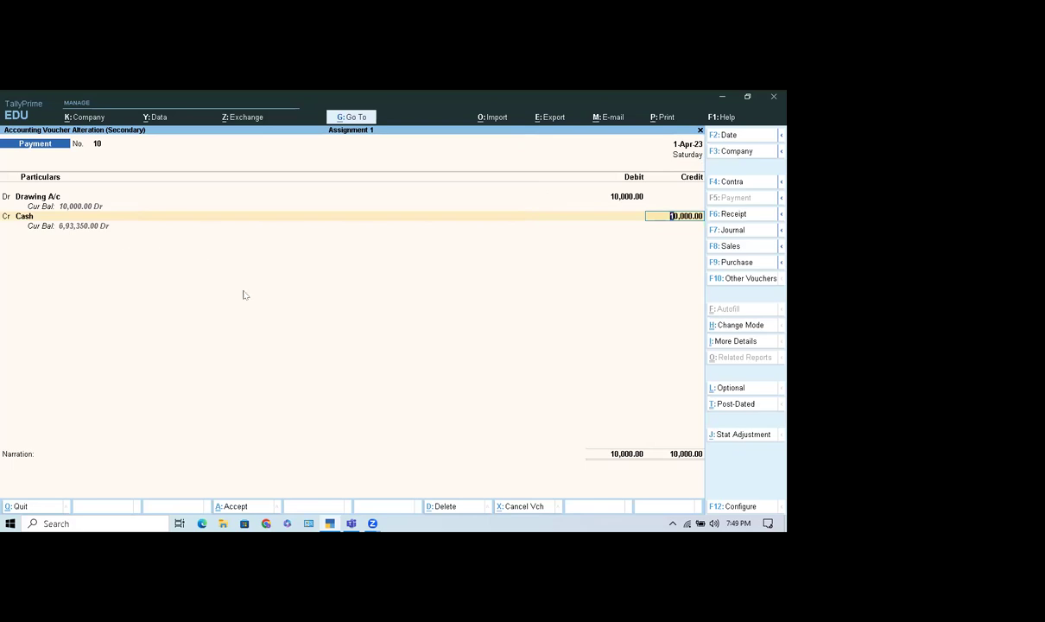
pyautogui.press('ctrl')
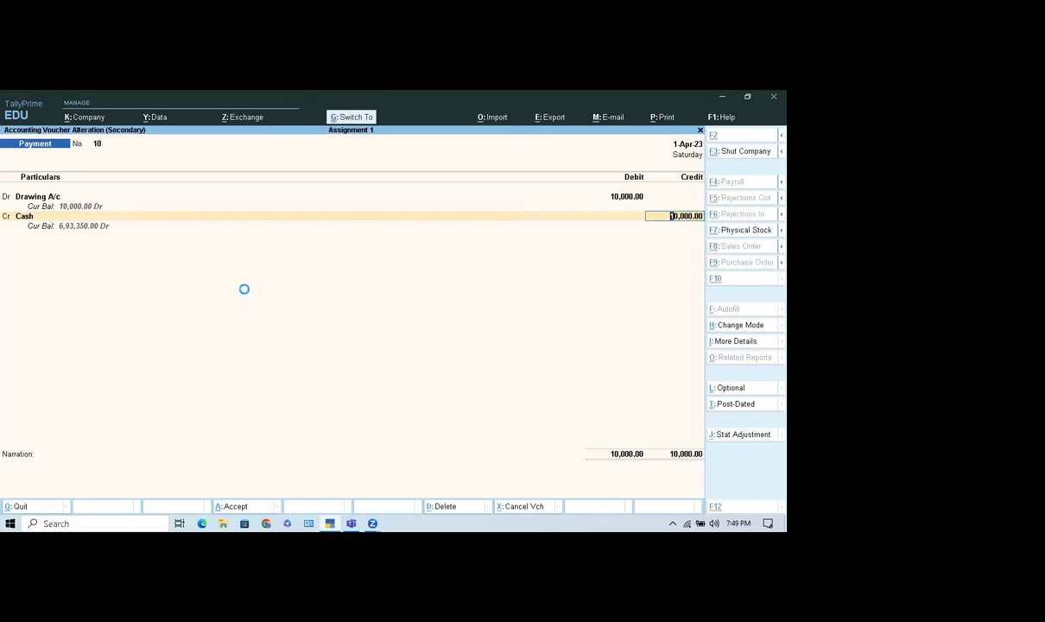
pyautogui.hotkey('ctrl', 'a')
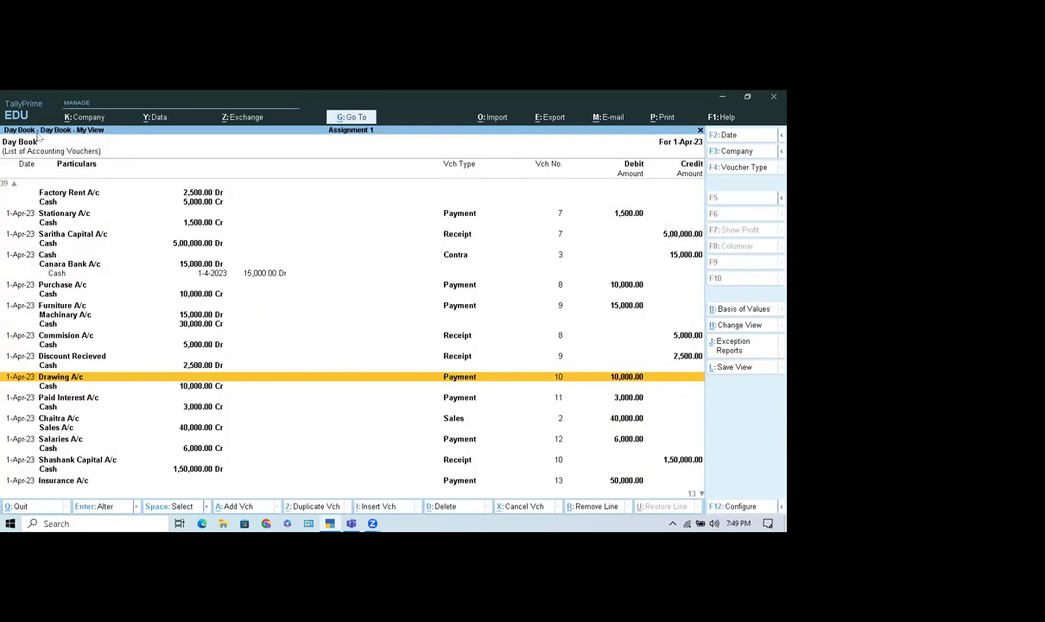
pyautogui.press('Escape')
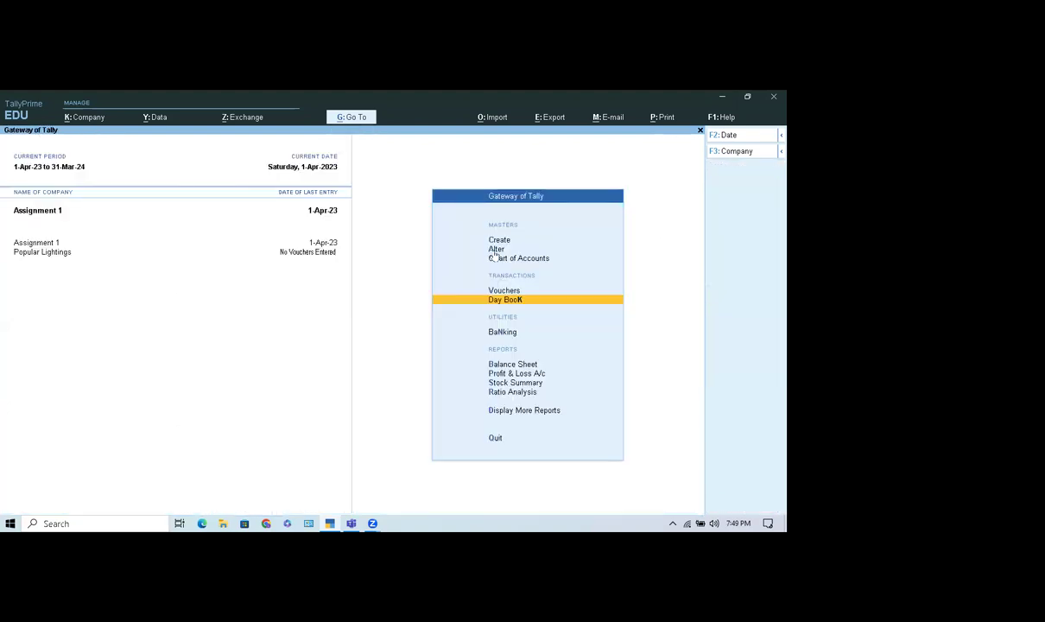
# Regroup the Drawing A/c ledger under Indirect Expenses and save it, and open the Profit & Loss A/c report.
pyautogui.click(496, 249)
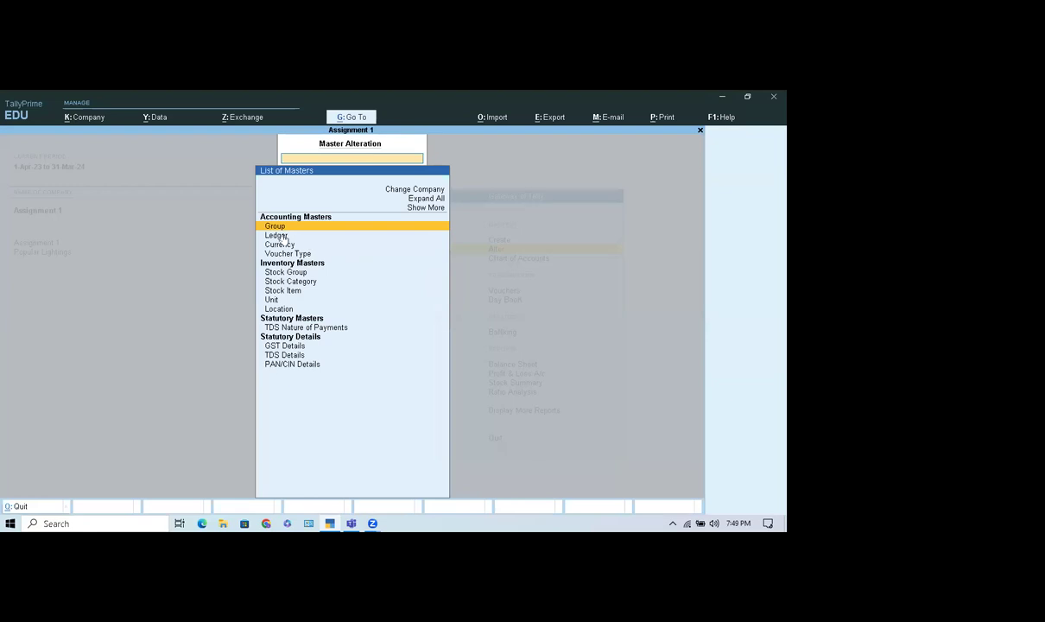
pyautogui.click(278, 236)
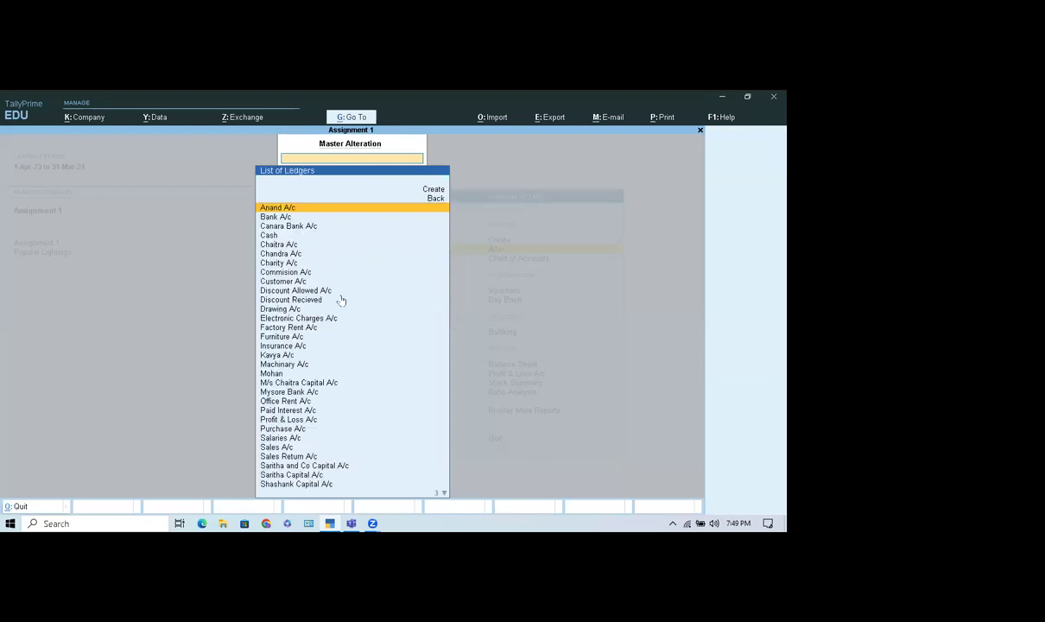
pyautogui.click(281, 308)
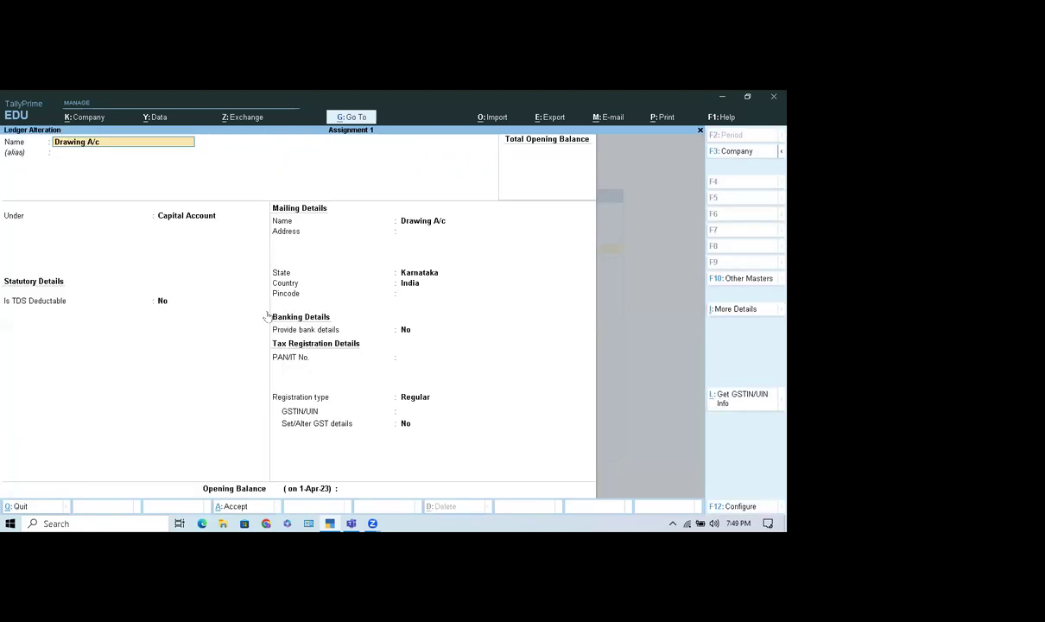
pyautogui.click(169, 212)
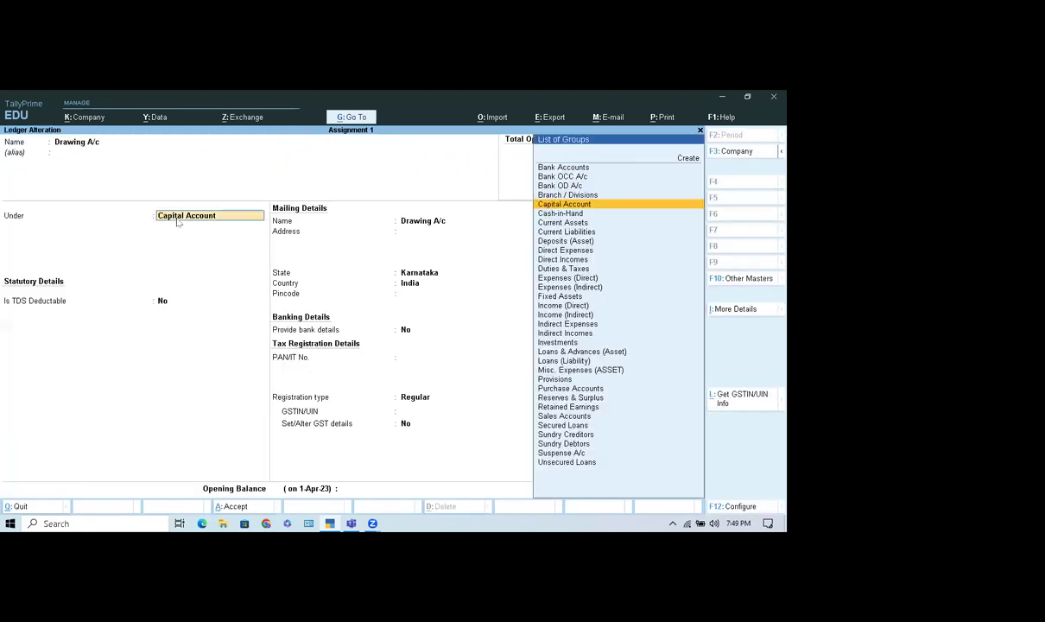
pyautogui.click(561, 326)
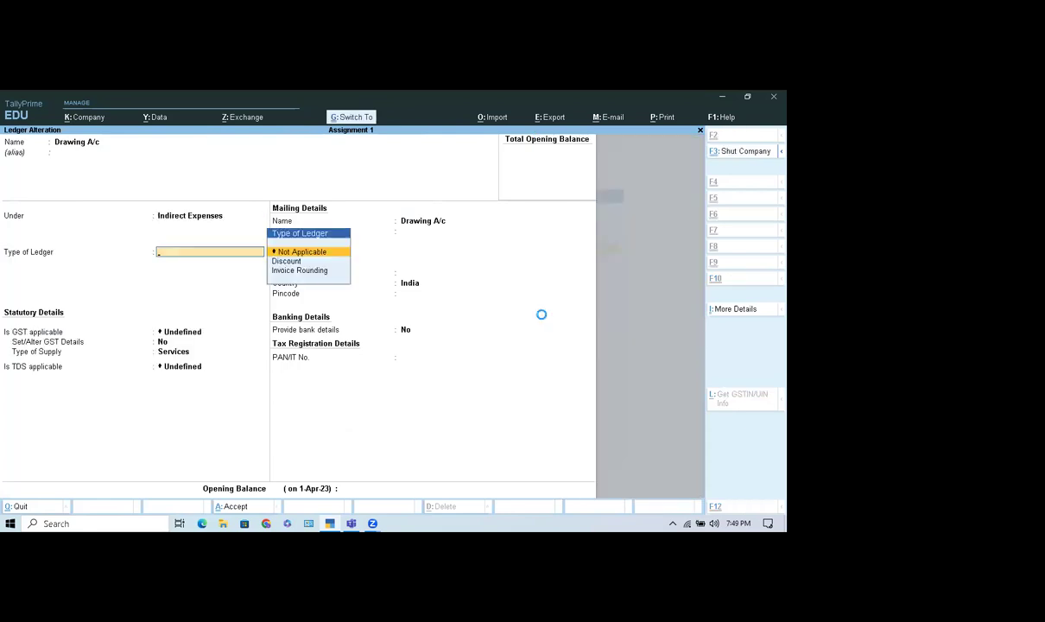
pyautogui.hotkey('ctrl', 'a')
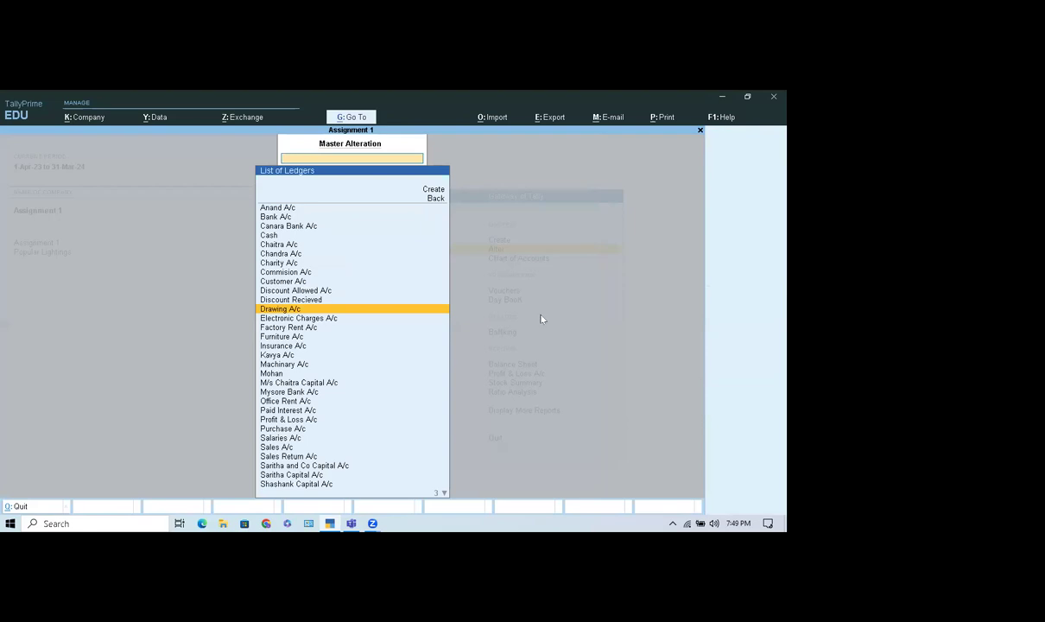
pyautogui.press('Escape')
pyautogui.press('Escape')
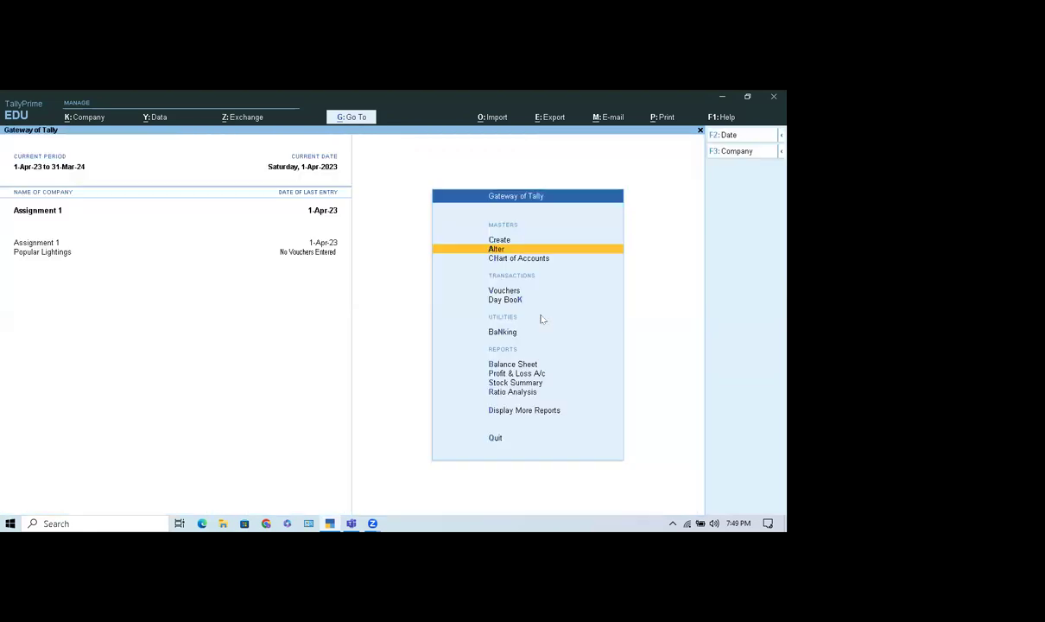
pyautogui.click(512, 373)
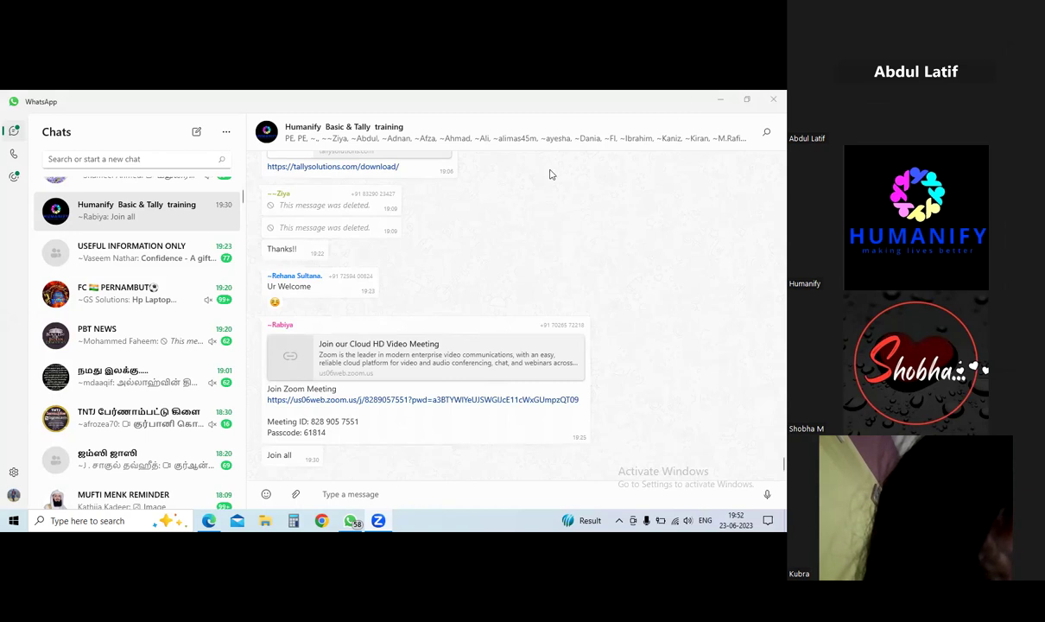
# Start TallyPrime Edit Log from the desktop in Educational Mode and open the Assignment 1 company.
pyautogui.click(718, 102)
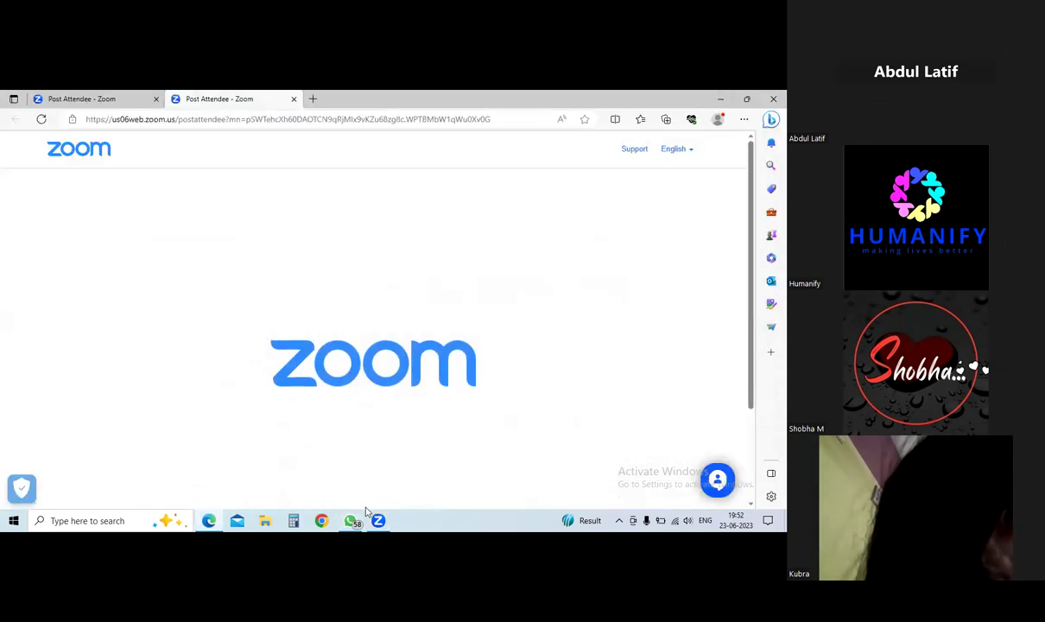
pyautogui.click(720, 100)
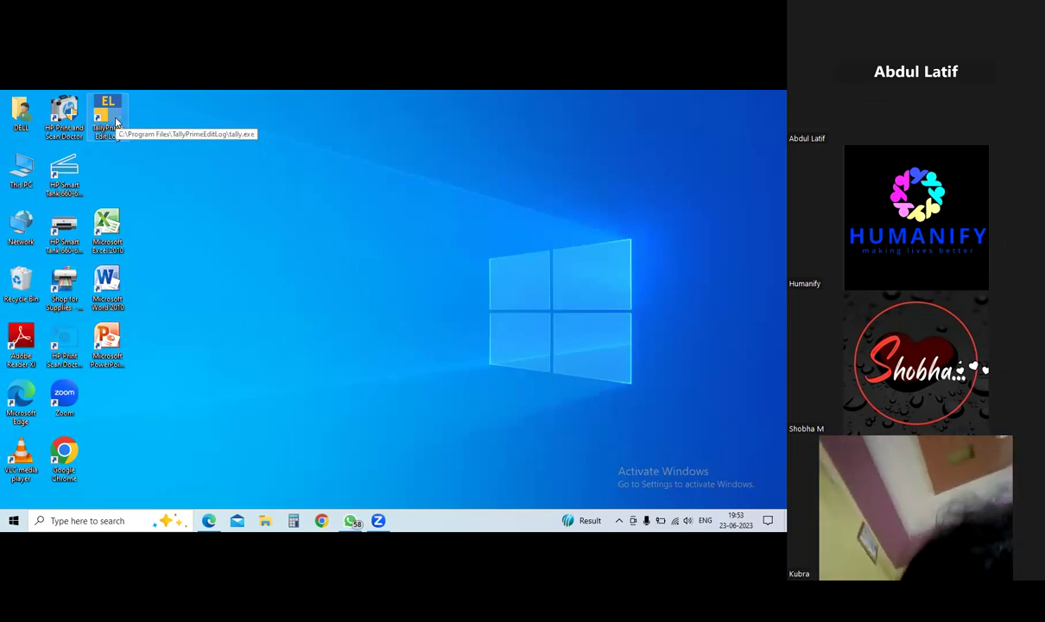
pyautogui.doubleClick(116, 121)
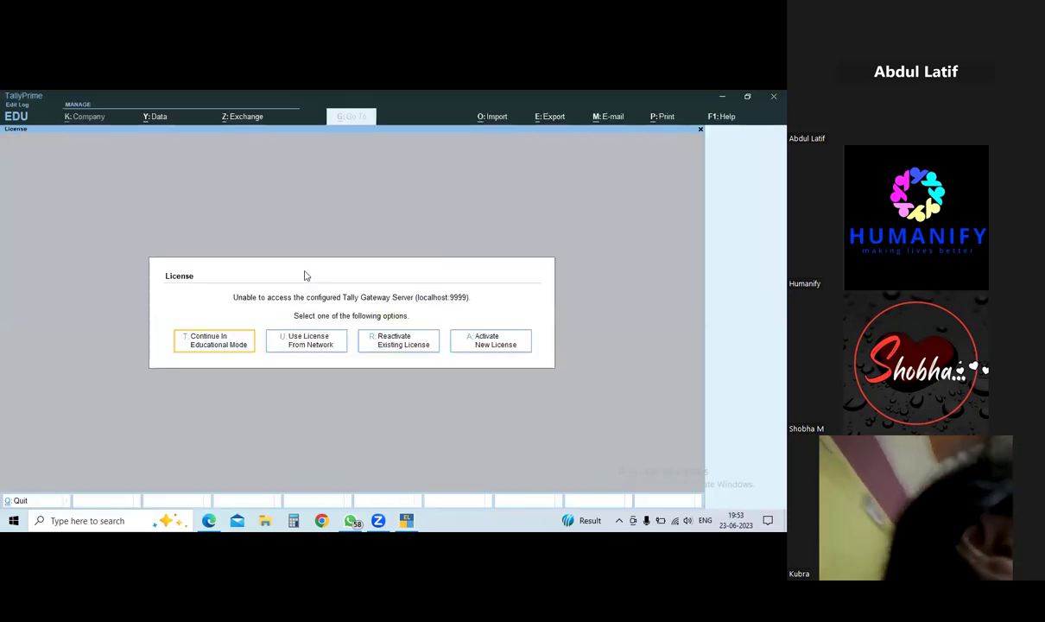
pyautogui.click(194, 344)
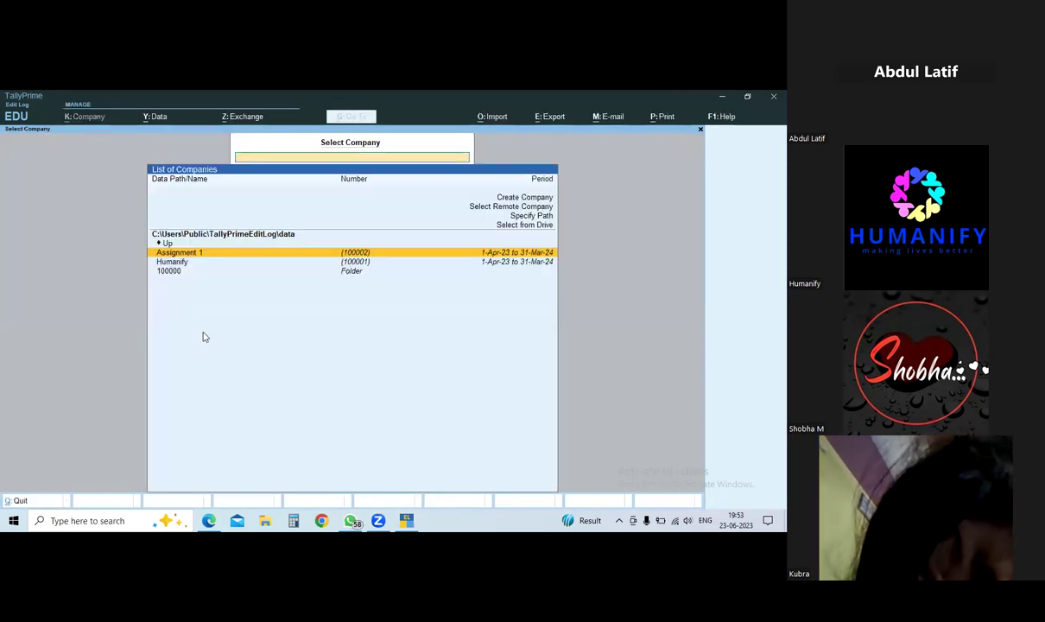
pyautogui.click(213, 254)
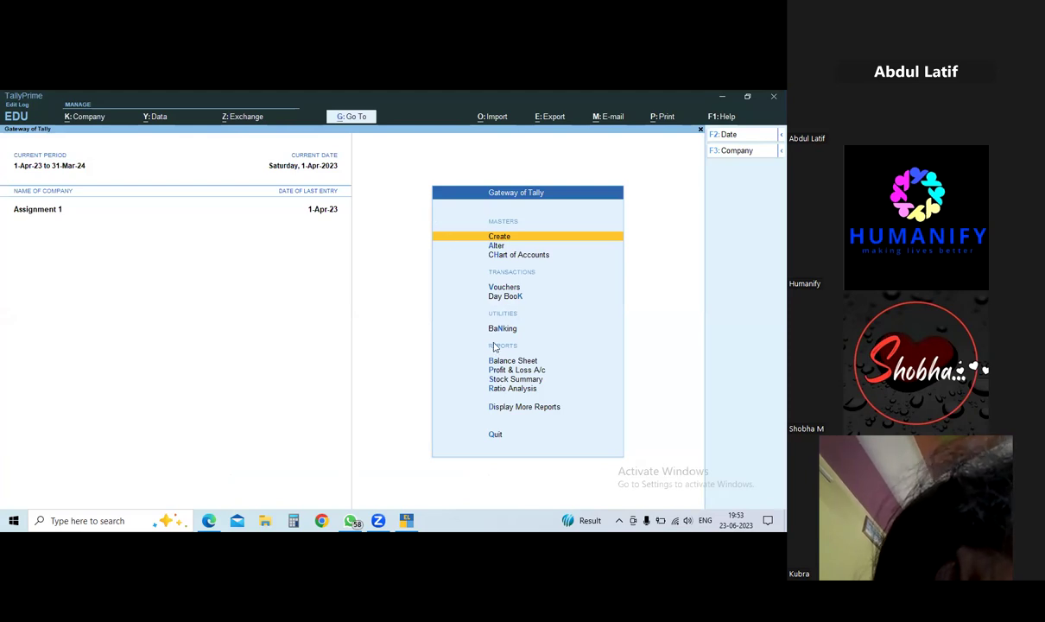
# View the Profit & Loss A/c report of Assignment 1 and return to the Gateway of Tally.
pyautogui.click(508, 371)
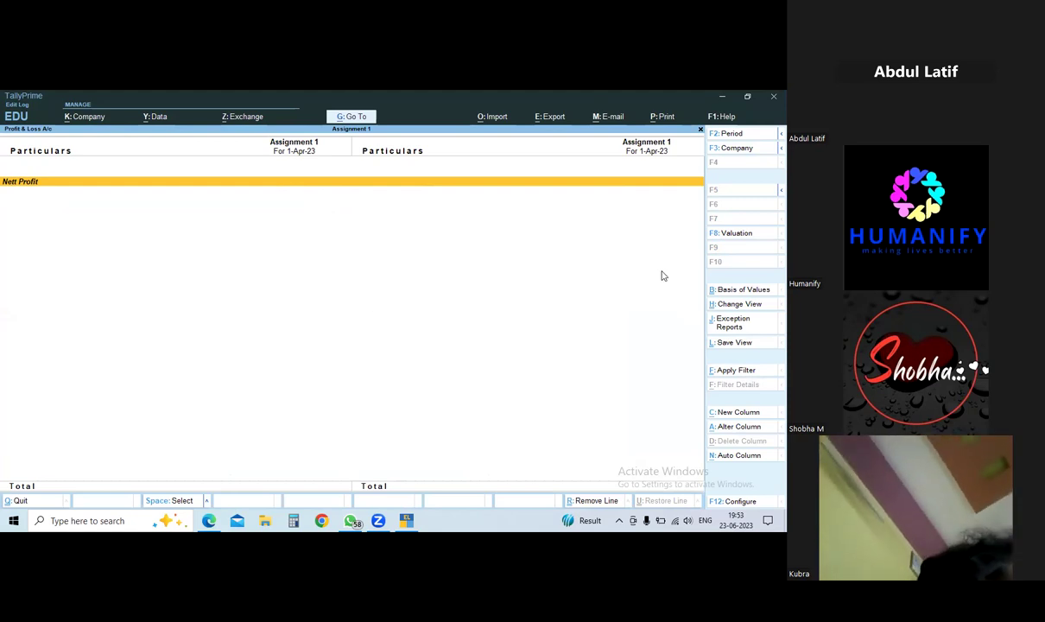
pyautogui.press('Escape')
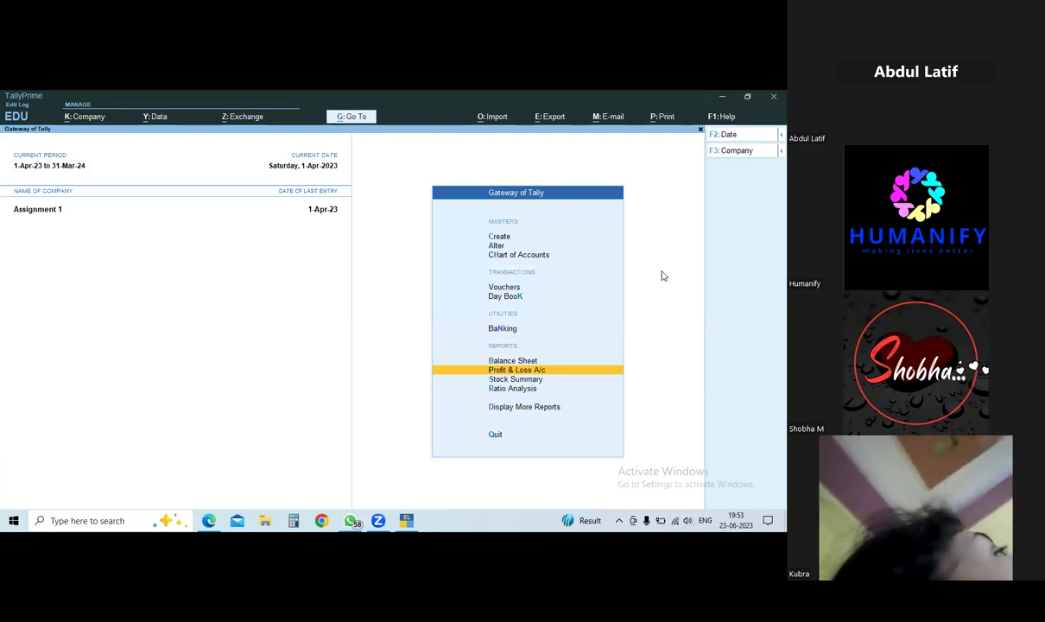
# Inspect the Capital Acount receipt voucher from the Day Book, quit it without saving, and return to the Gateway of Tally.
pyautogui.click(493, 297)
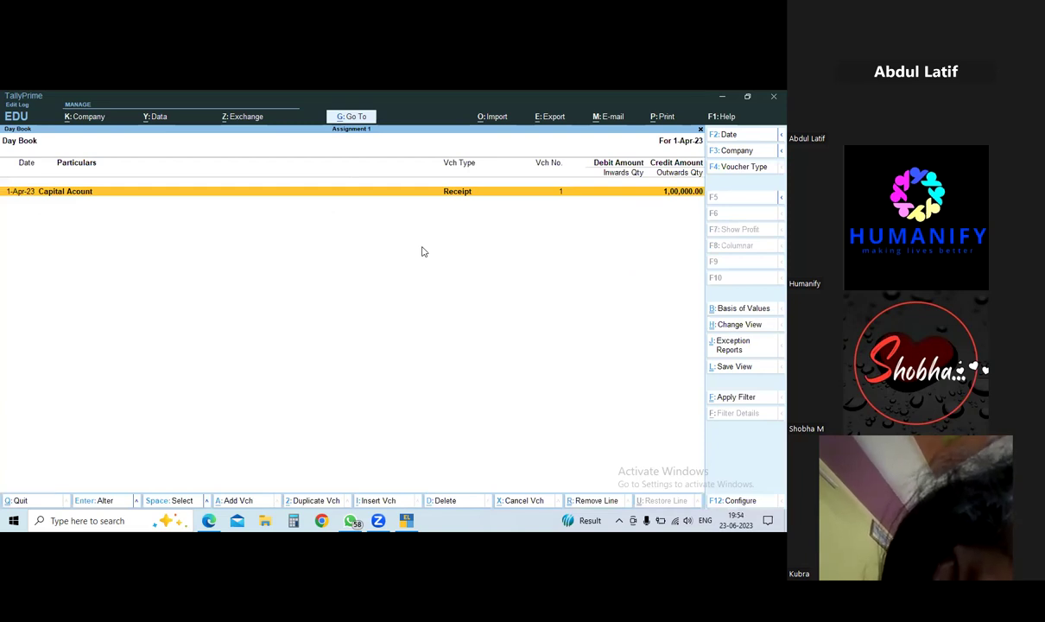
pyautogui.click(208, 191)
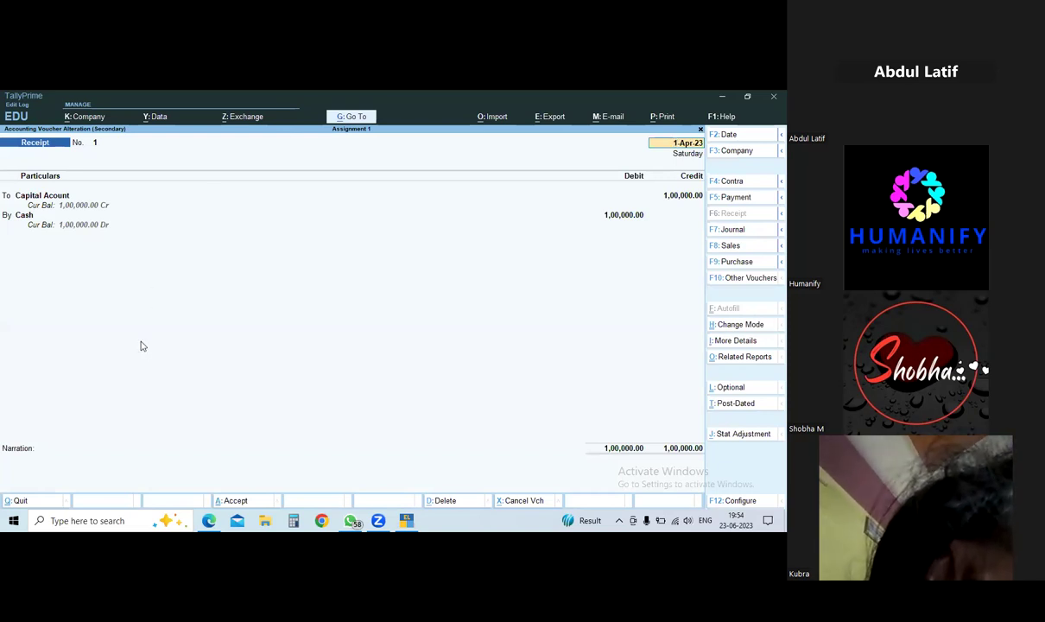
pyautogui.press('Return')
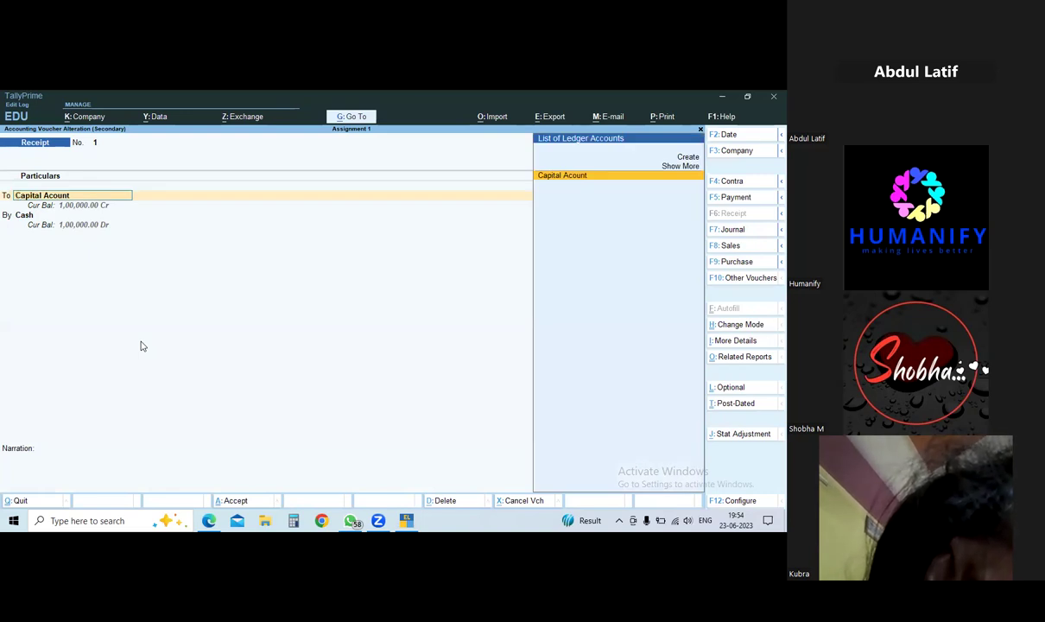
pyautogui.press('BackSpace')
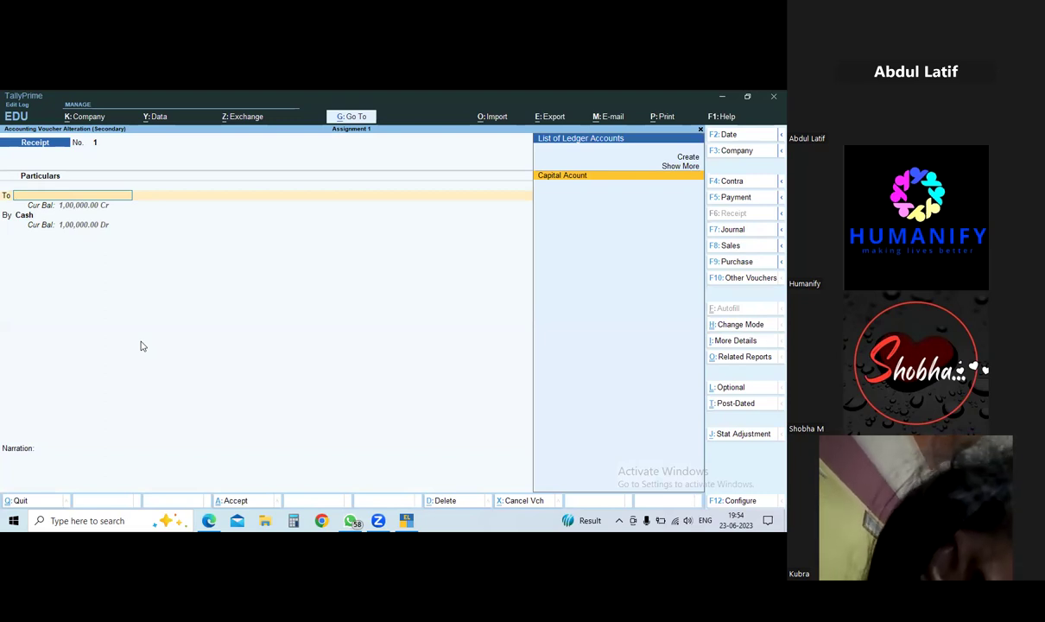
pyautogui.press('Escape')
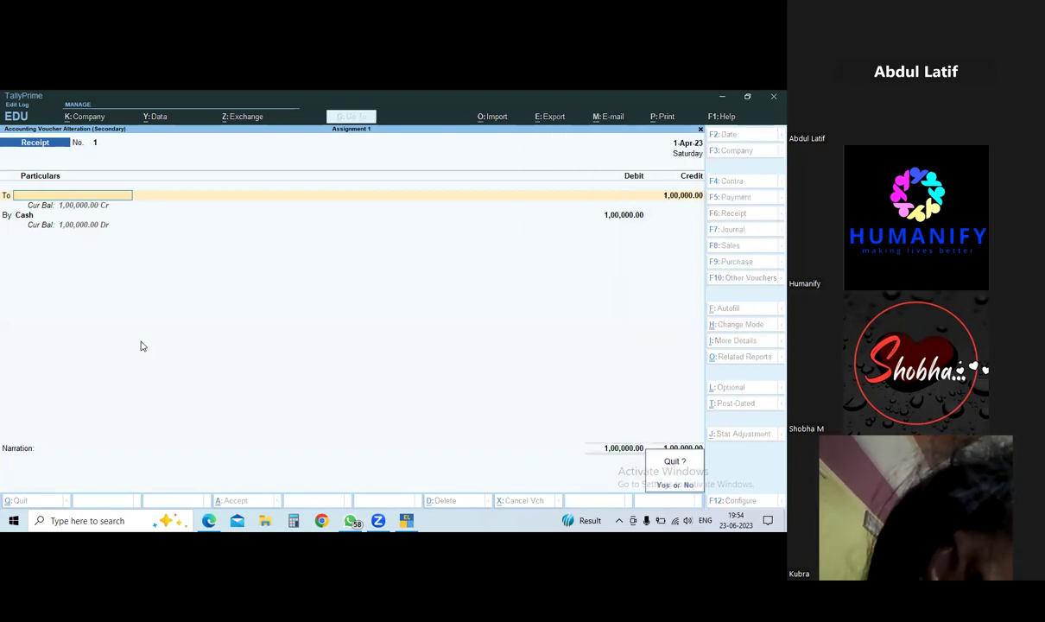
pyautogui.press('Escape')
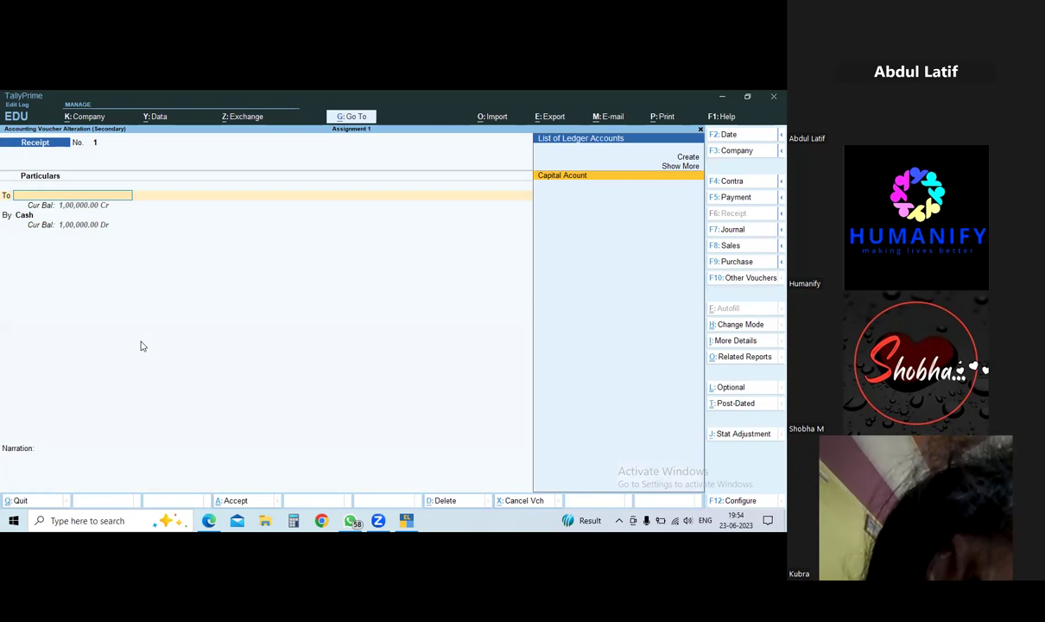
pyautogui.press('Escape')
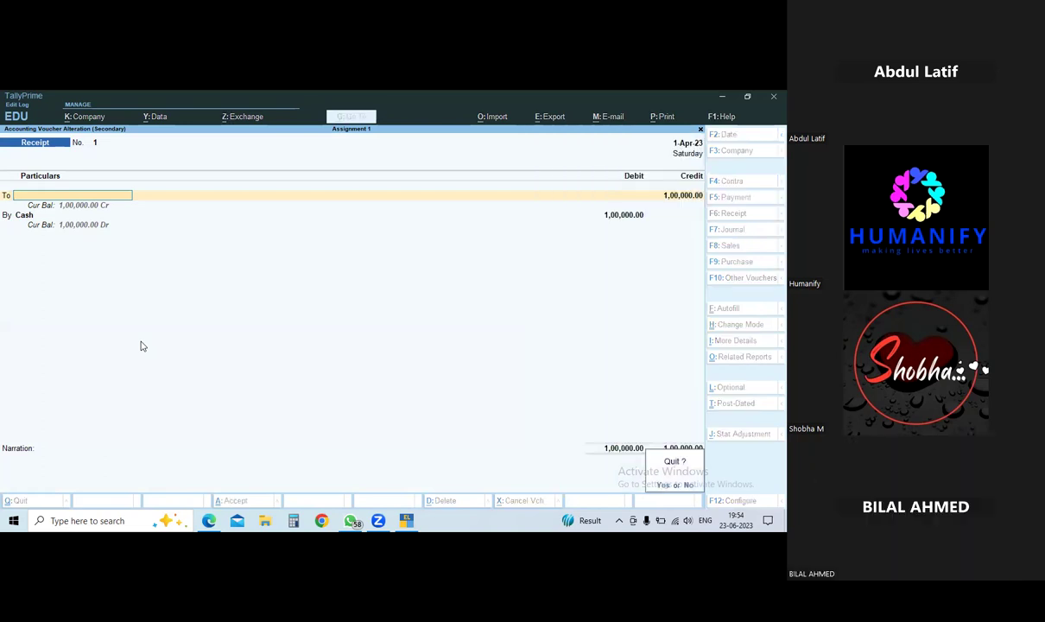
pyautogui.press('y')
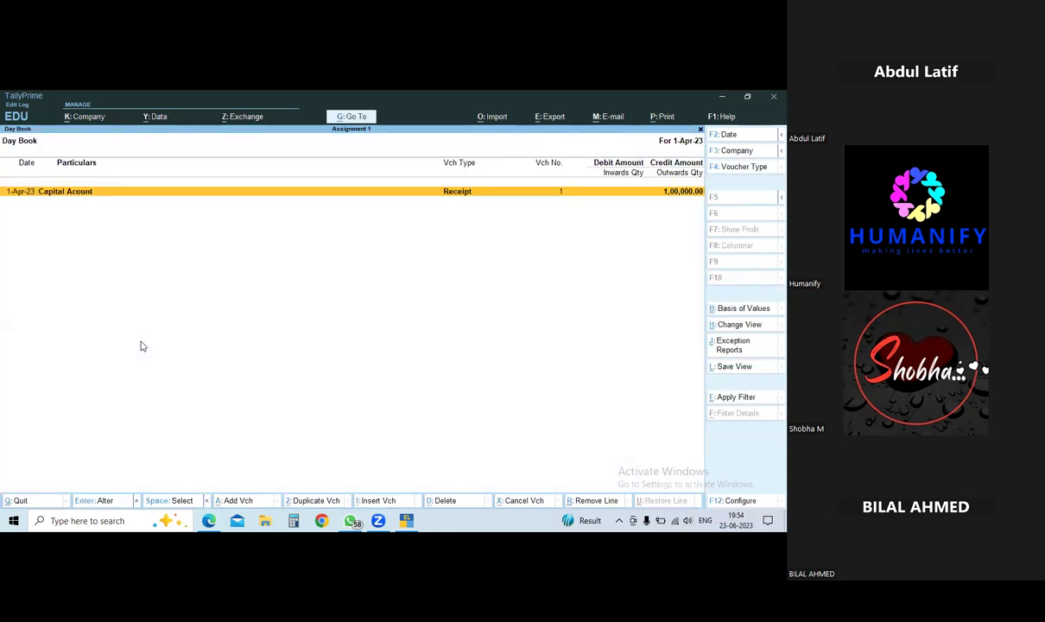
pyautogui.press('Escape')
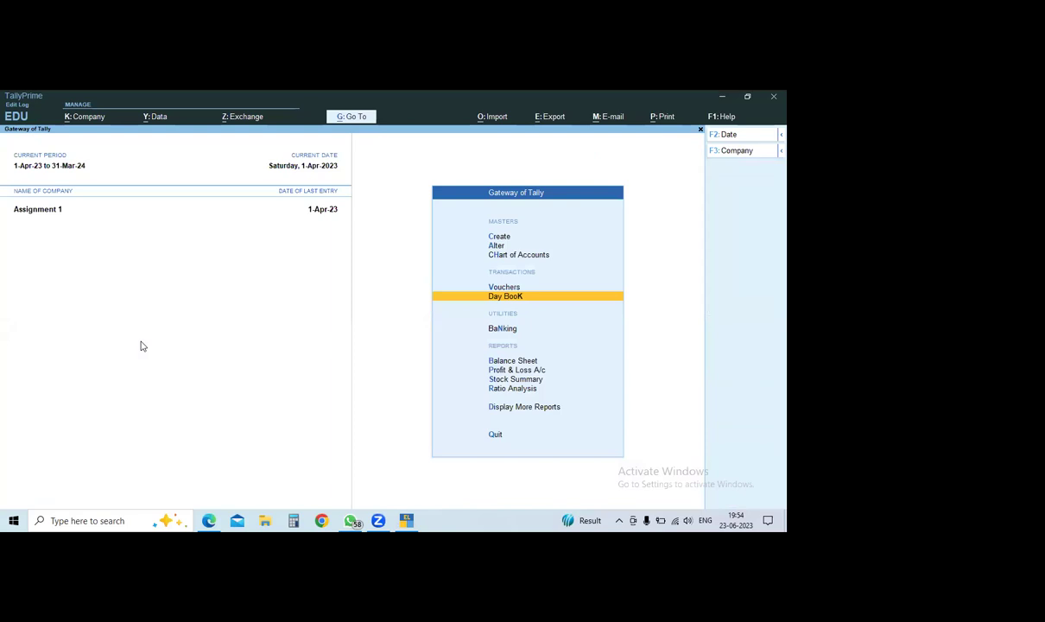
# Open accounting voucher creation, and bring up and discard a blank ledger creation form.
pyautogui.press('v')
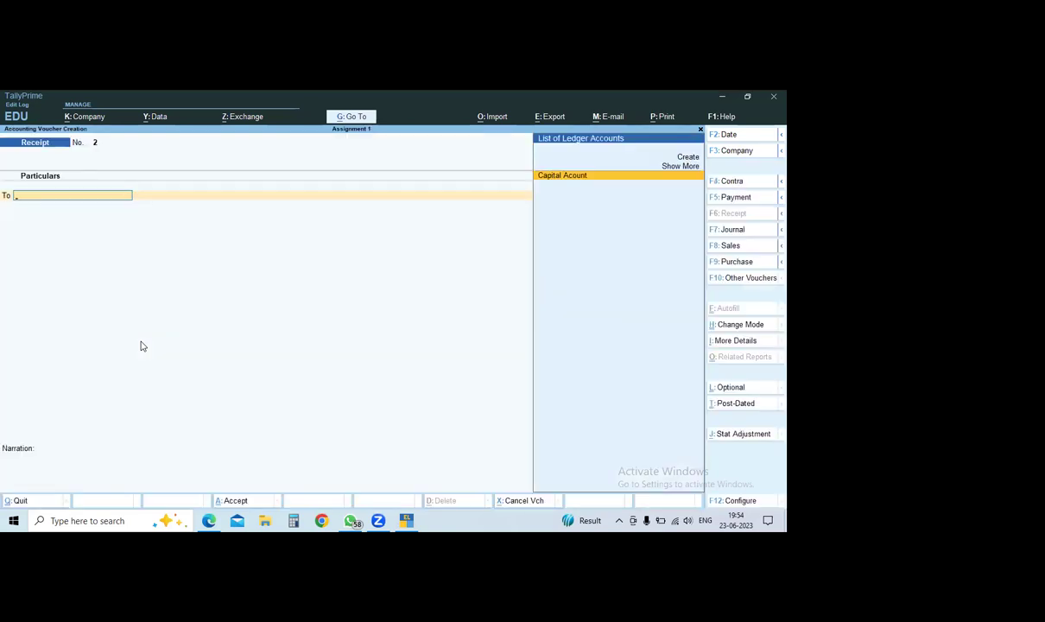
pyautogui.press('alt')
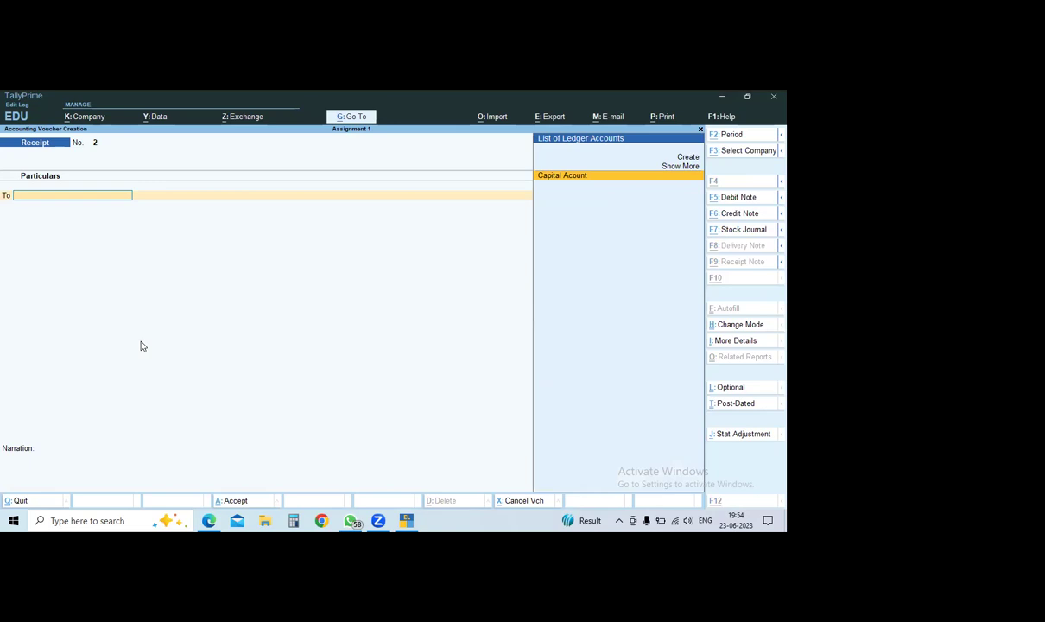
pyautogui.hotkey('alt', 'c')
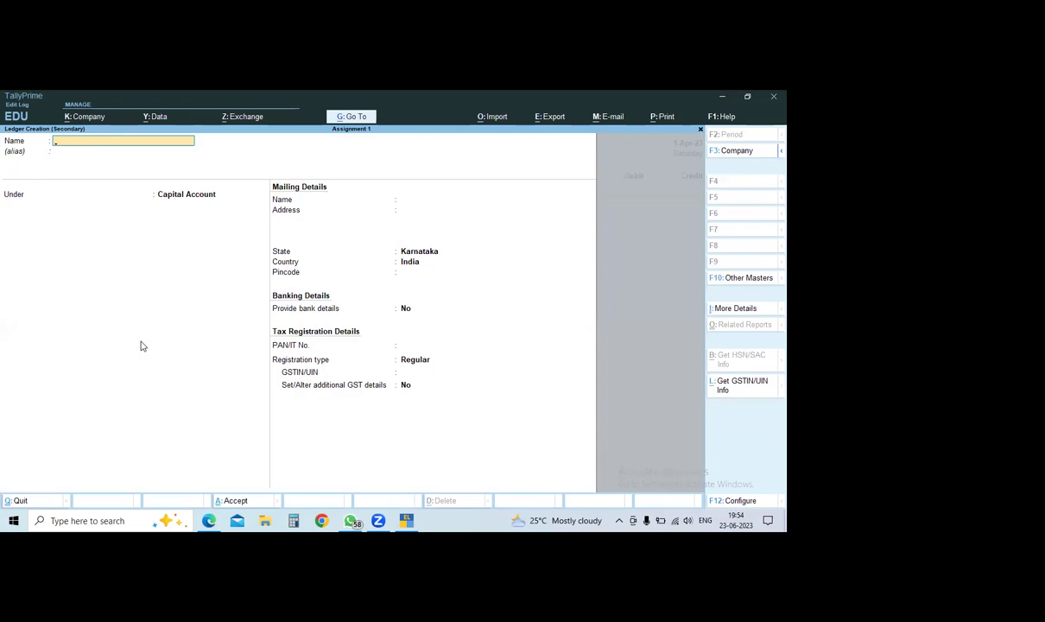
pyautogui.press('Escape')
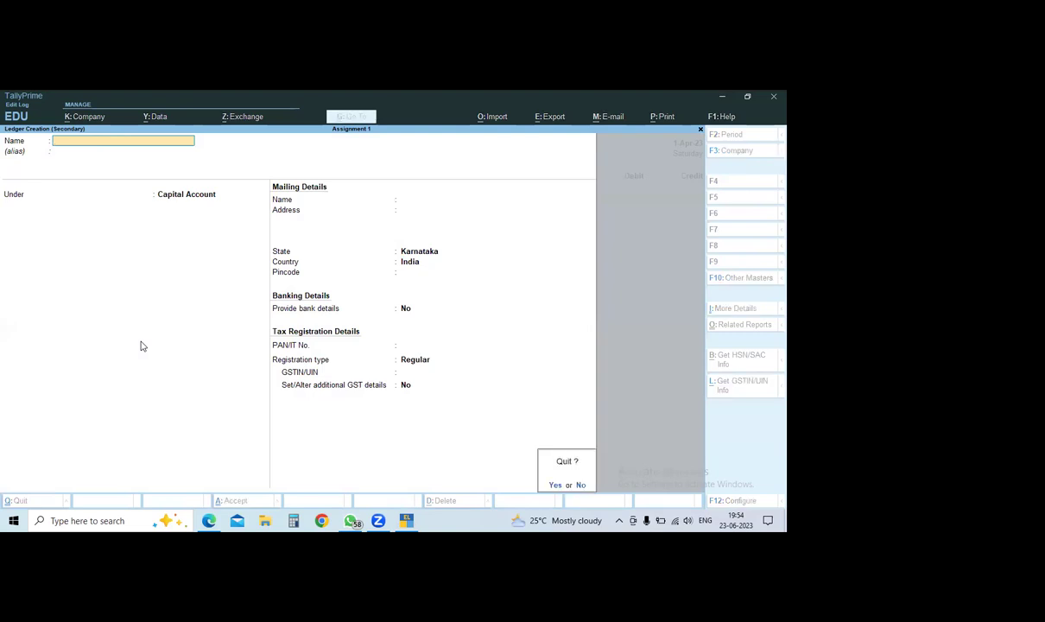
pyautogui.press('y')
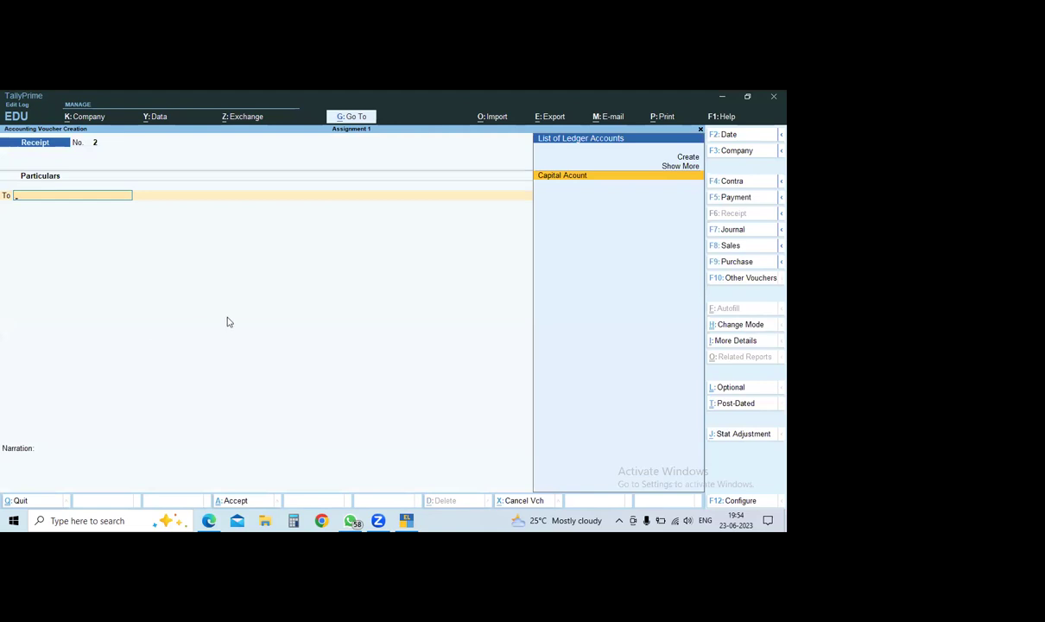
# Start a purchase voucher in As Voucher mode, leaving the supplier invoice number and date blank.
pyautogui.press('F9')
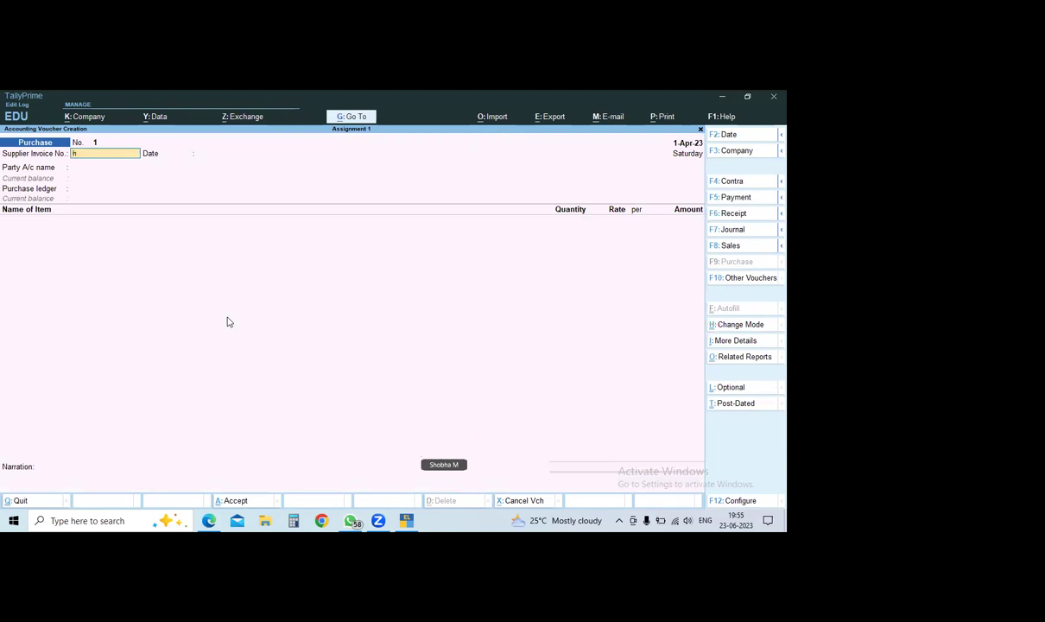
pyautogui.click(728, 328)
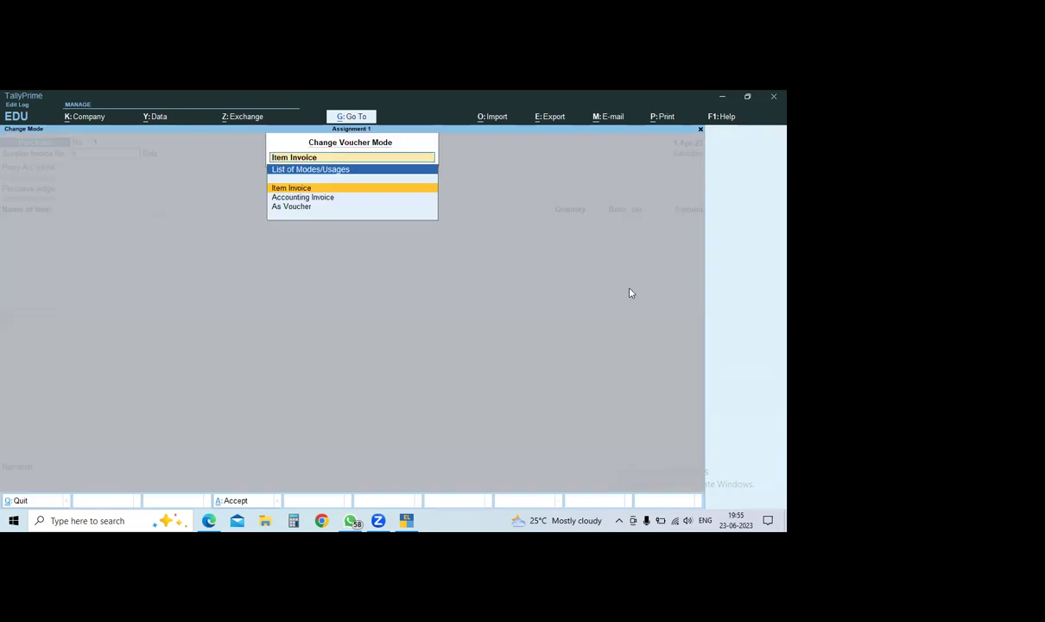
pyautogui.click(281, 212)
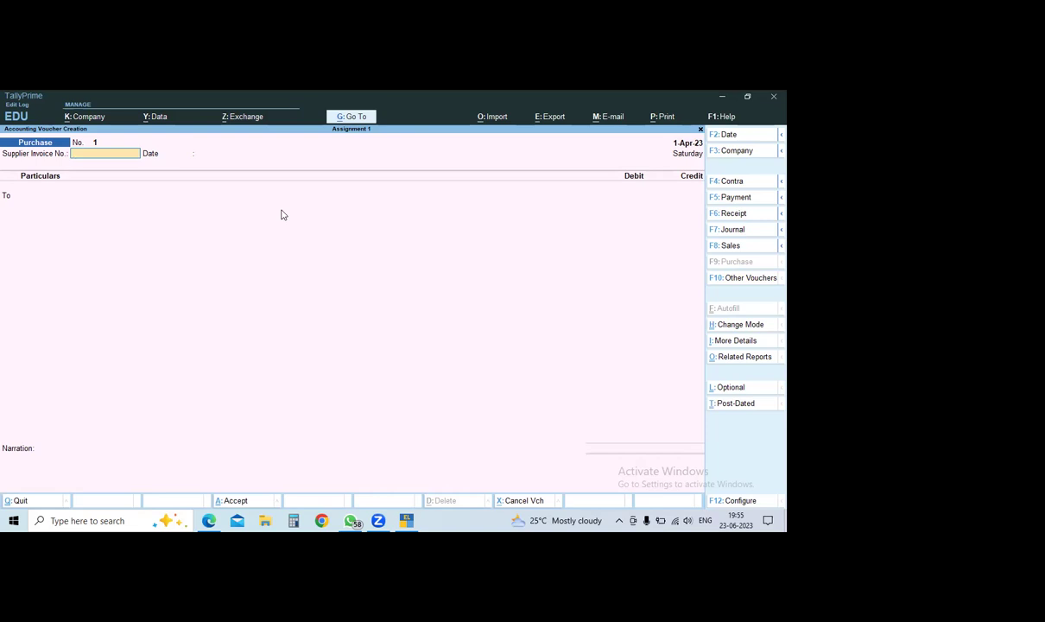
pyautogui.press('Return')
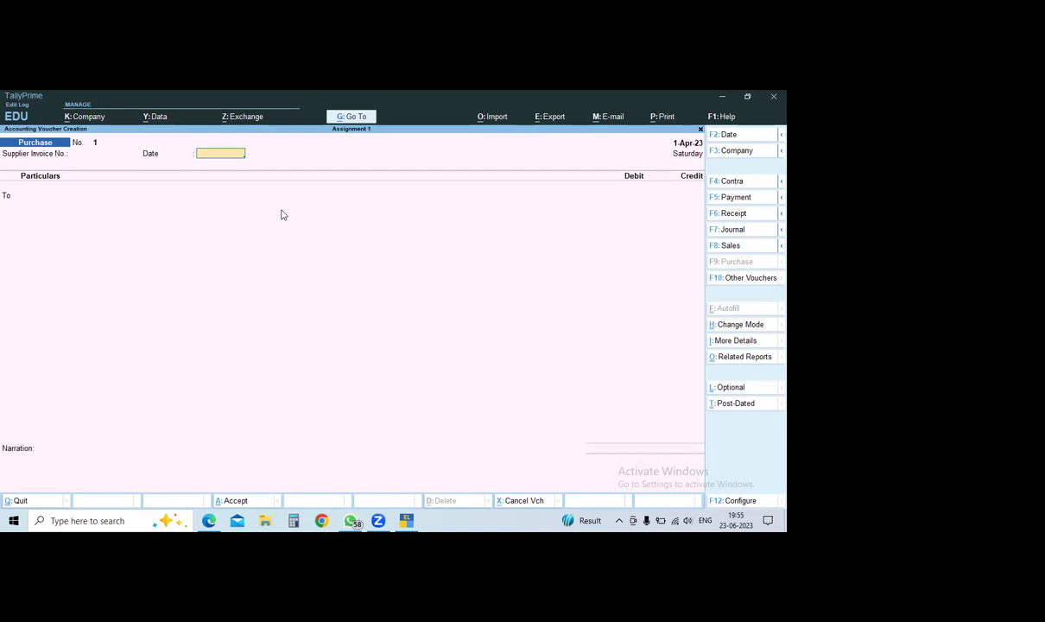
pyautogui.press('Return')
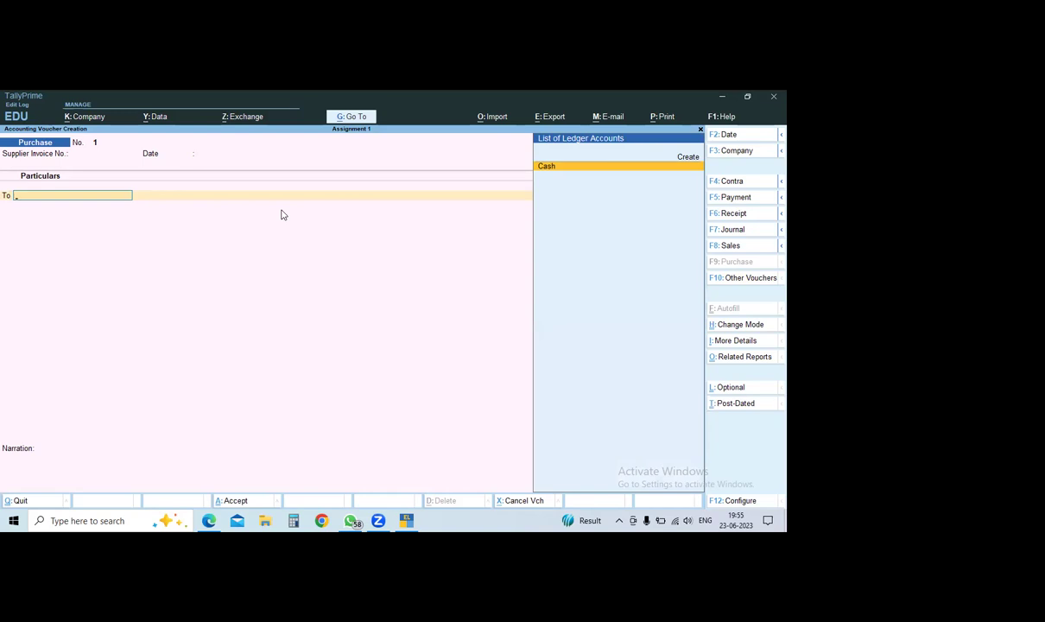
# Credit the Cash ledger with 20,000 in the purchase voucher, skipping the receipt details.
pyautogui.press('Return')
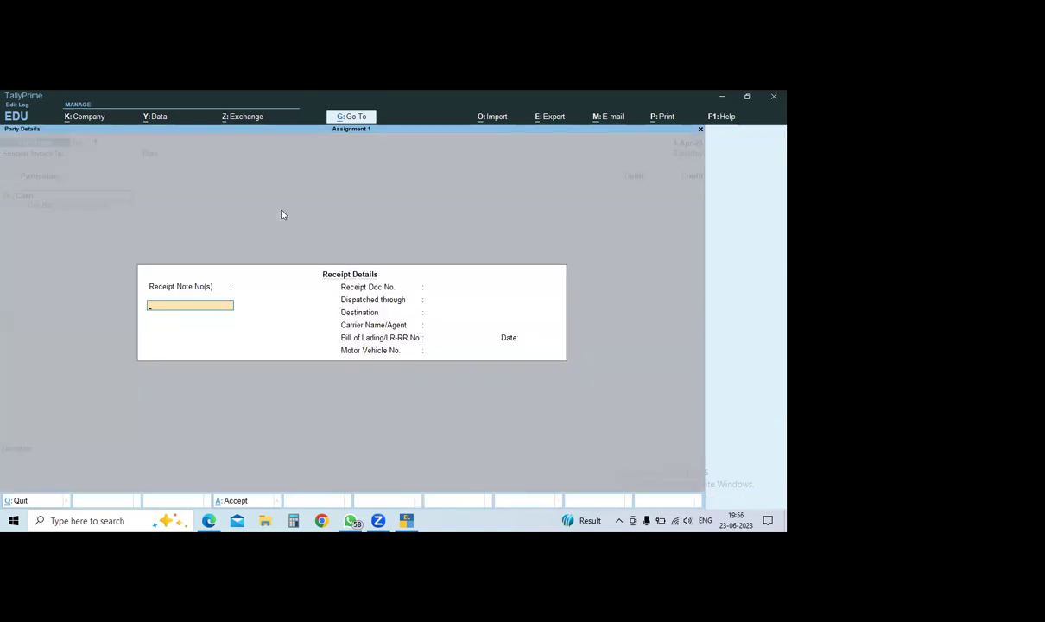
pyautogui.press('Escape')
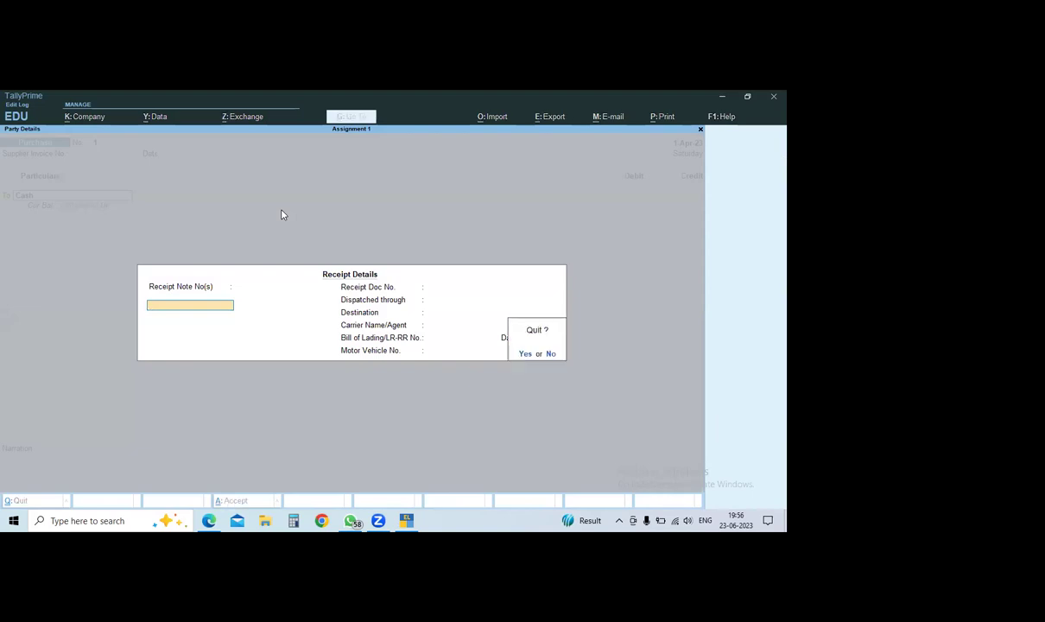
pyautogui.press('Return')
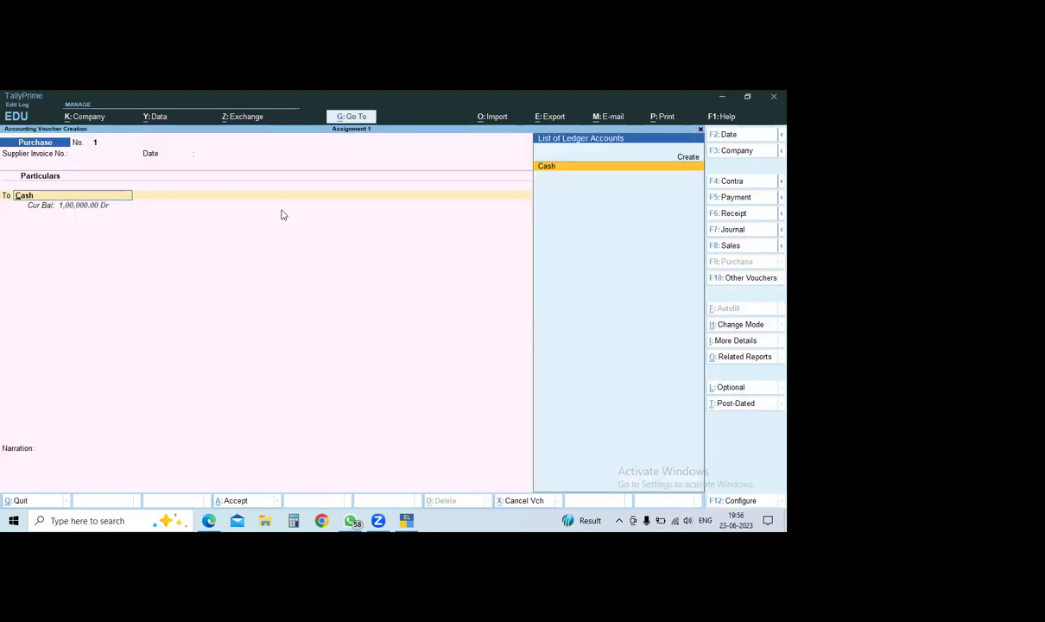
pyautogui.press('ctrl')
pyautogui.press('Return')
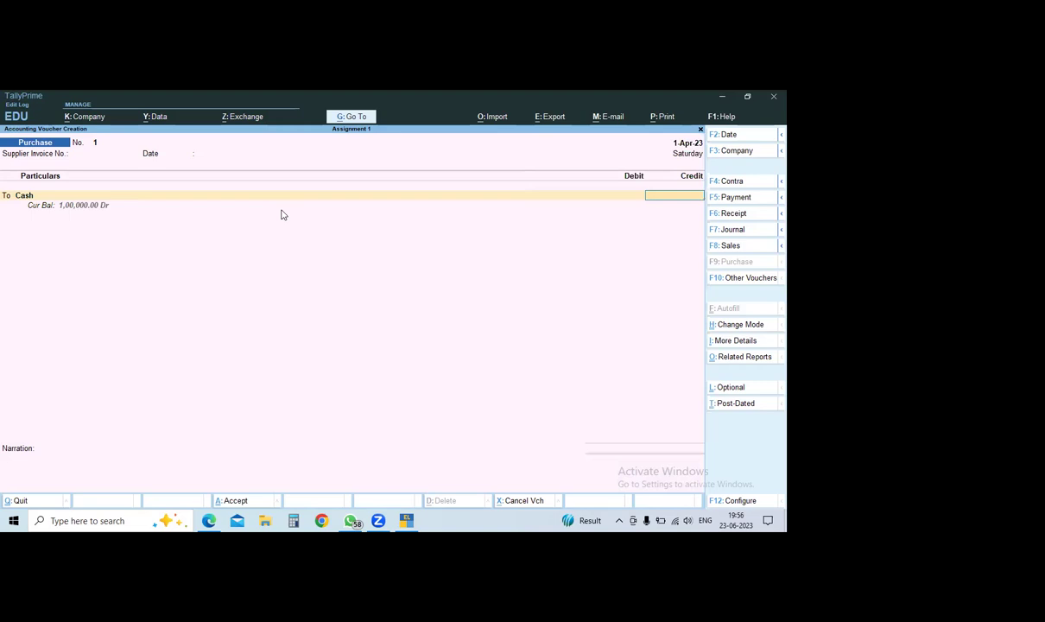
pyautogui.write('22099000')
pyautogui.press('BackSpace')
pyautogui.press('BackSpace')
pyautogui.press('BackSpace')
pyautogui.press('BackSpace')
pyautogui.press('BackSpace')
pyautogui.press('BackSpace')
pyautogui.press('BackSpace')
pyautogui.write('0000')
pyautogui.press('Return')
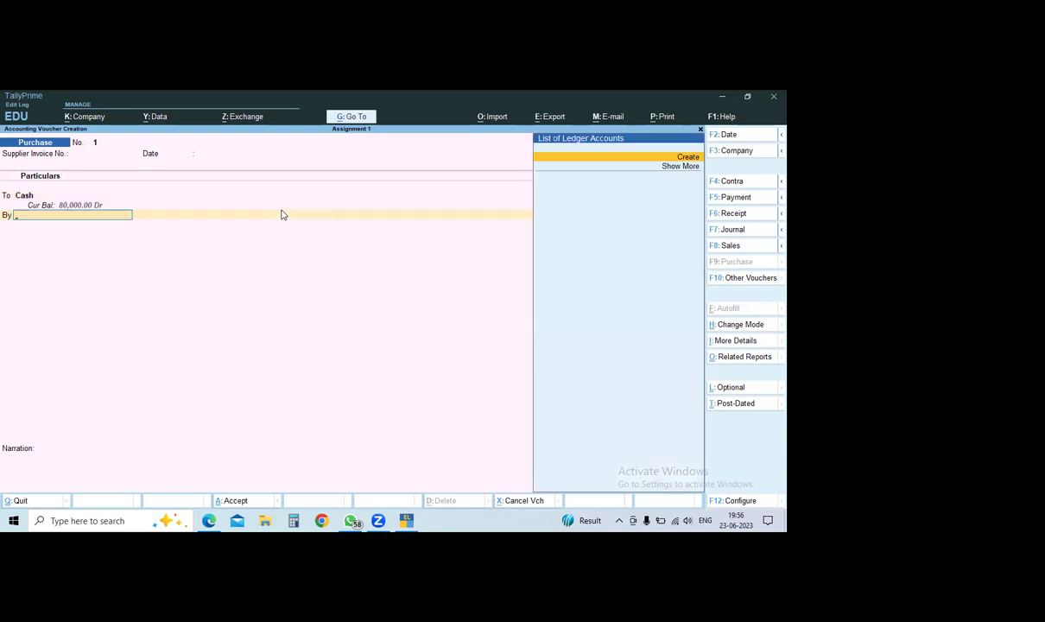
# Start a new ledger for the purchase voucher's debit entry and name it Purhase Account.
pyautogui.hotkey('alt', 'c')
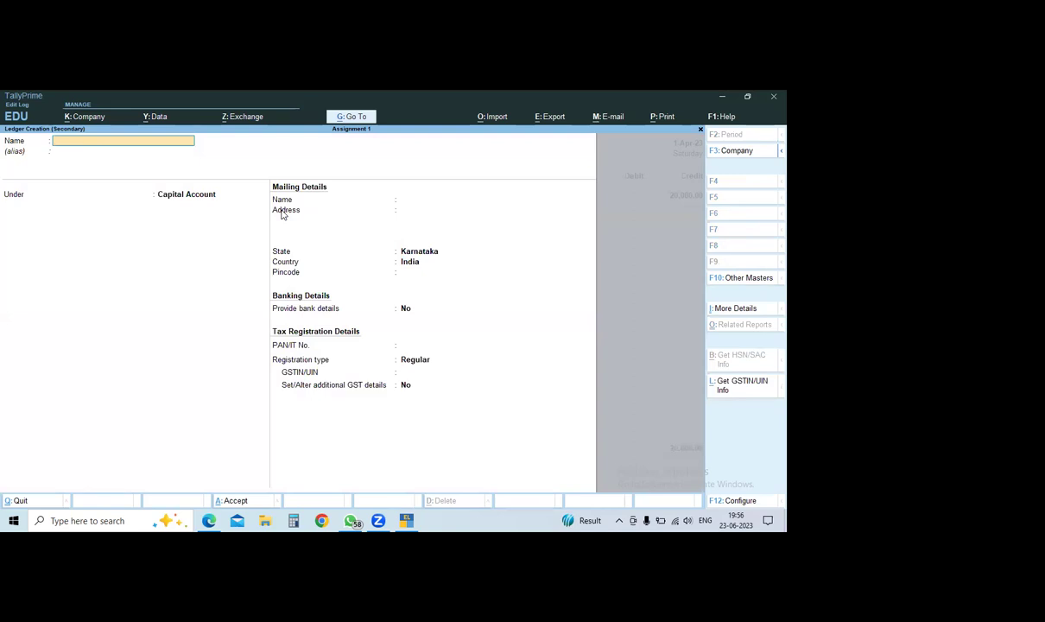
pyautogui.write('Pur')
pyautogui.press('BackSpace')
pyautogui.press('BackSpace')
pyautogui.press('BackSpace')
pyautogui.press('BackSpace')
pyautogui.write('ha')
pyautogui.write('se acount')
pyautogui.write('c')
pyautogui.press('Return')
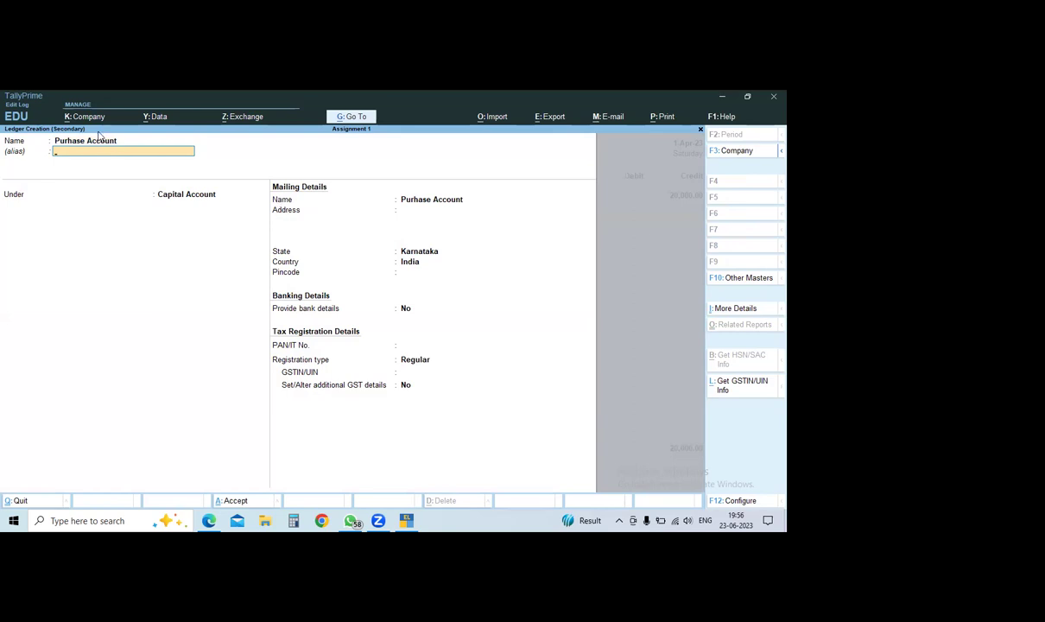
# Correct the new ledger's name to PurchaseAccount and save it under the Capital Account group.
pyautogui.click(93, 139)
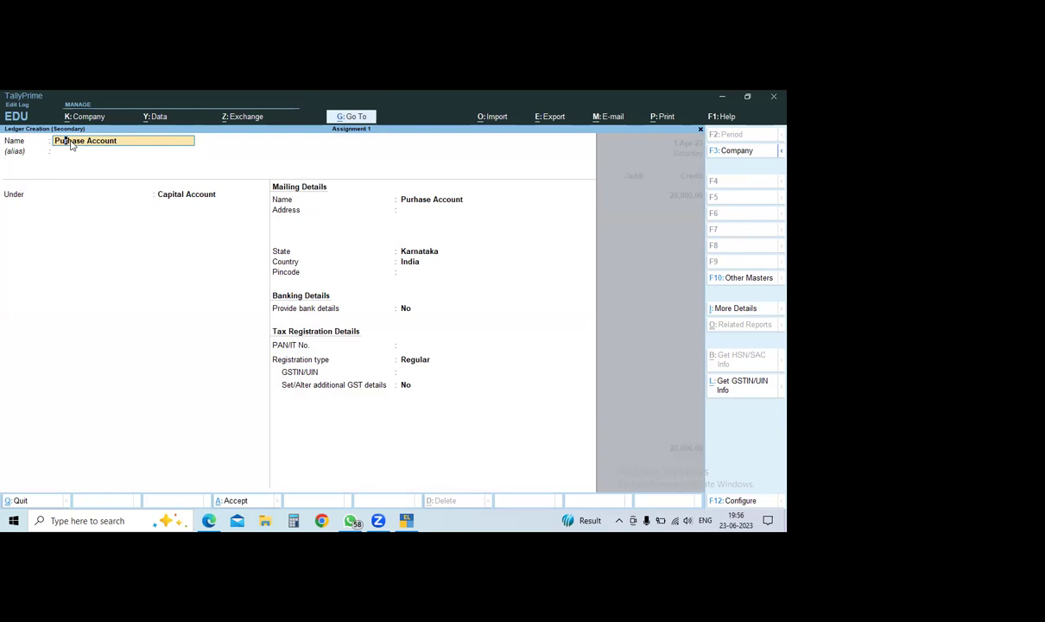
pyautogui.click(72, 141)
pyautogui.write('c')
pyautogui.press('Return')
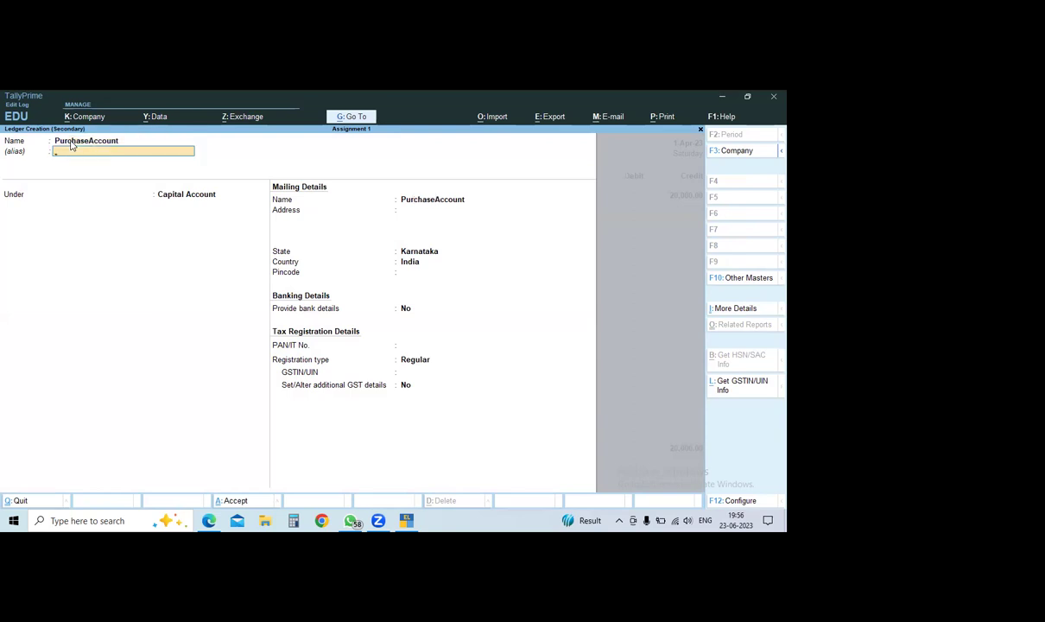
pyautogui.press('ctrl')
pyautogui.hotkey('ctrl', 'a')
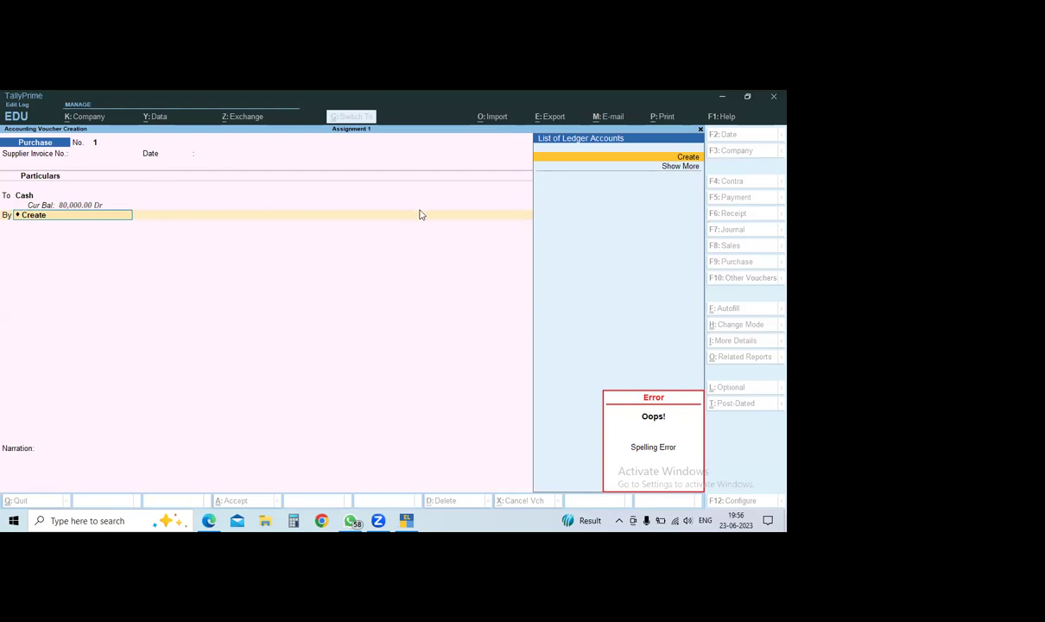
pyautogui.click(688, 157)
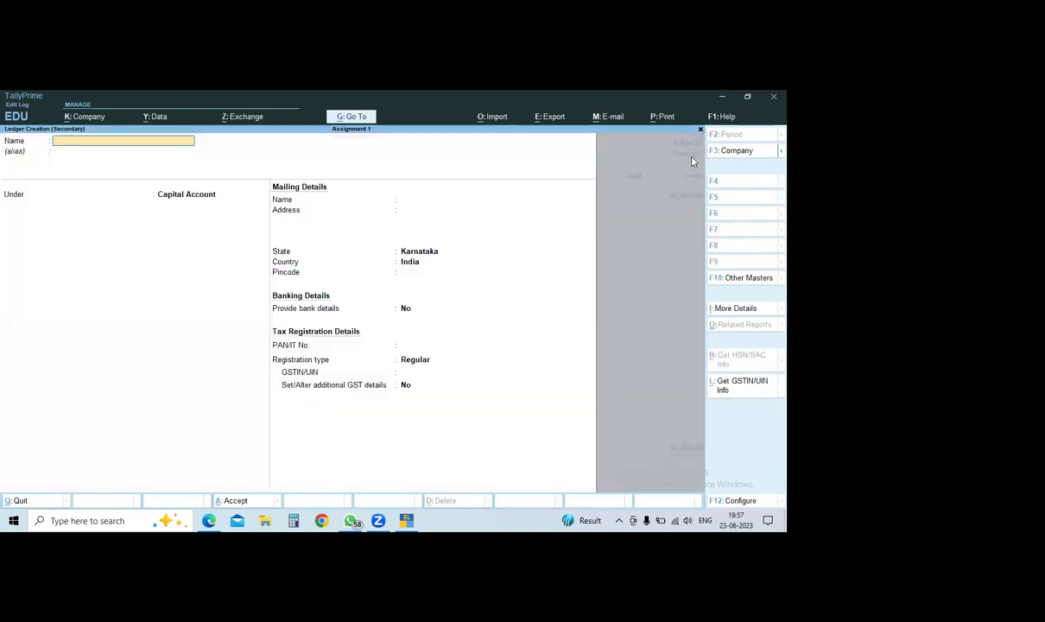
pyautogui.write('Purchase account')
pyautogui.press('Return')
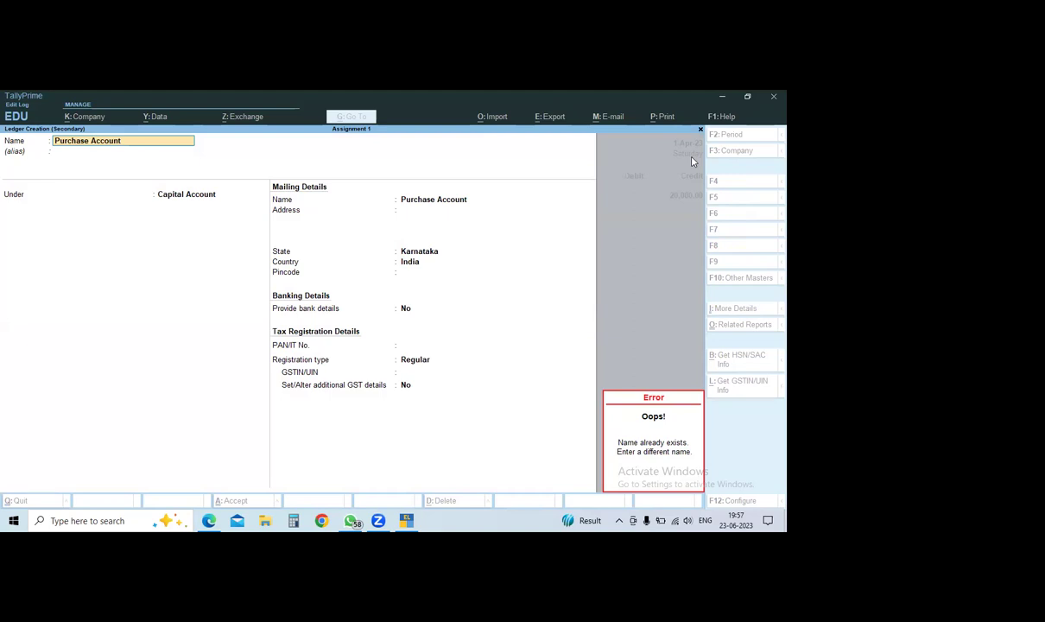
pyautogui.press('Escape')
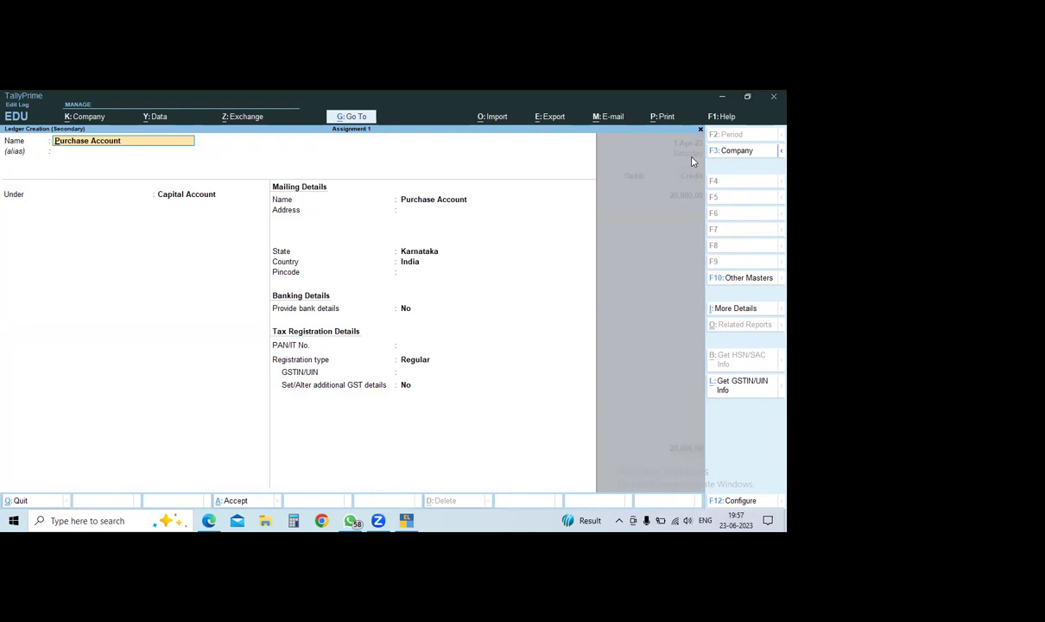
pyautogui.press('ctrl')
pyautogui.press('BackSpace')
pyautogui.press('Escape')
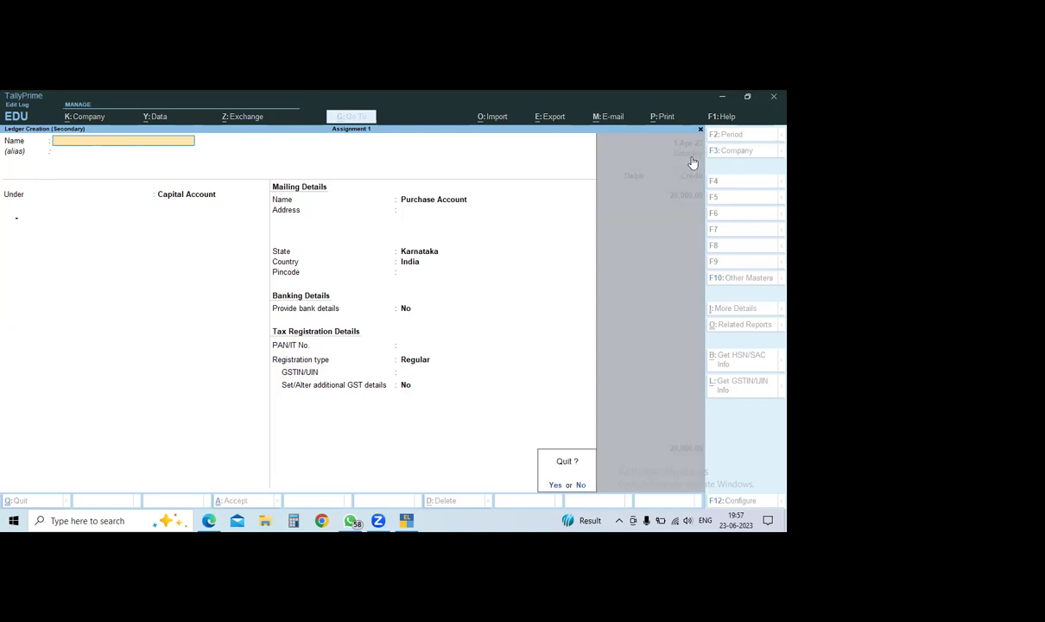
pyautogui.press('y')
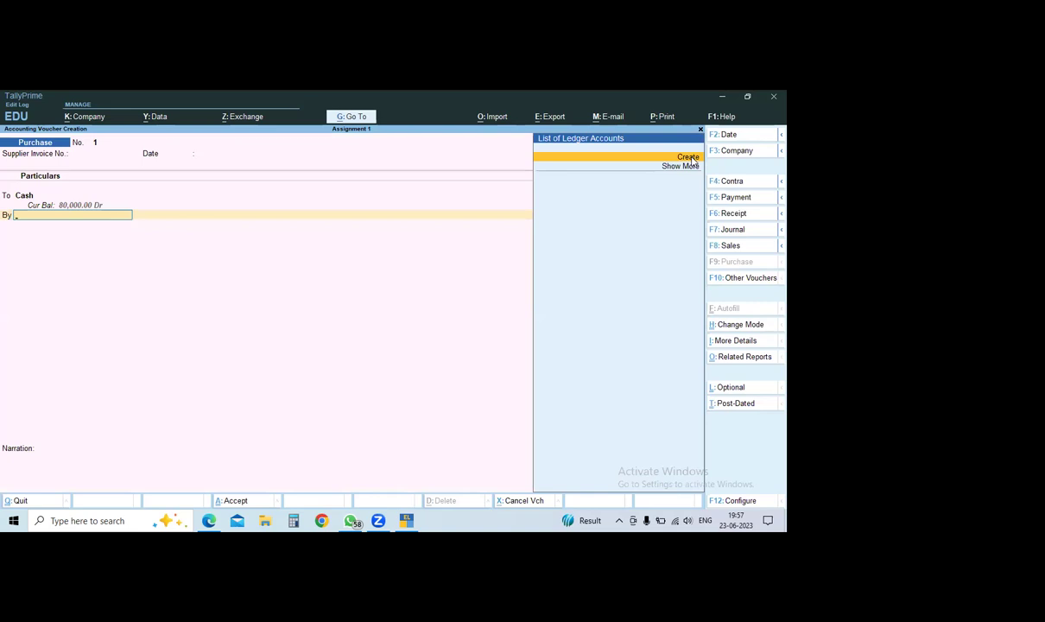
# Abandon the unfinished purchase voucher and open the existing PurchaseAccount ledger for alteration.
pyautogui.press('Escape')
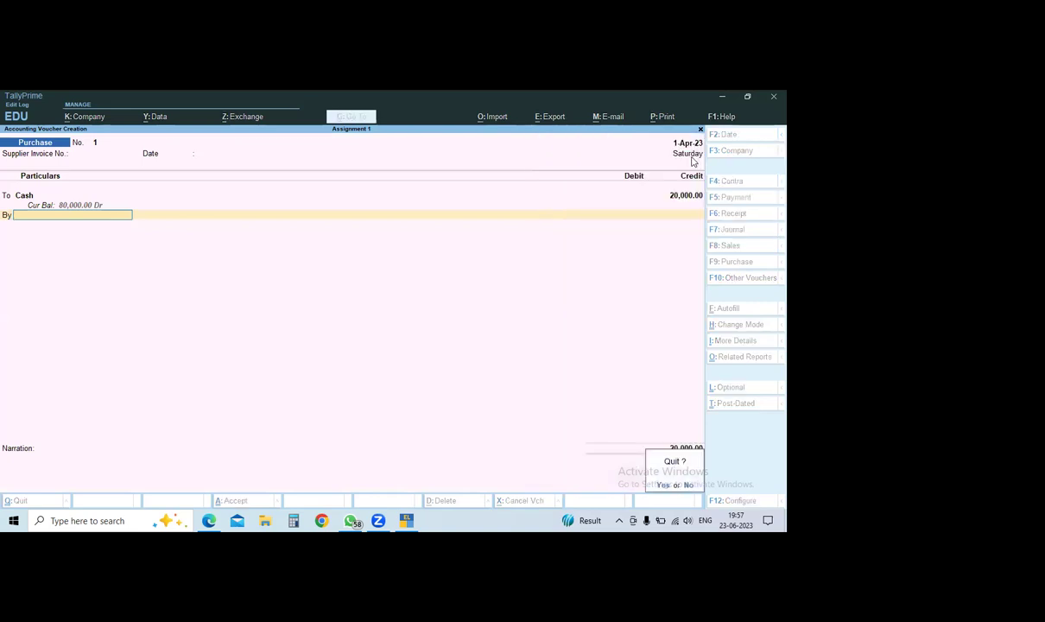
pyautogui.press('y')
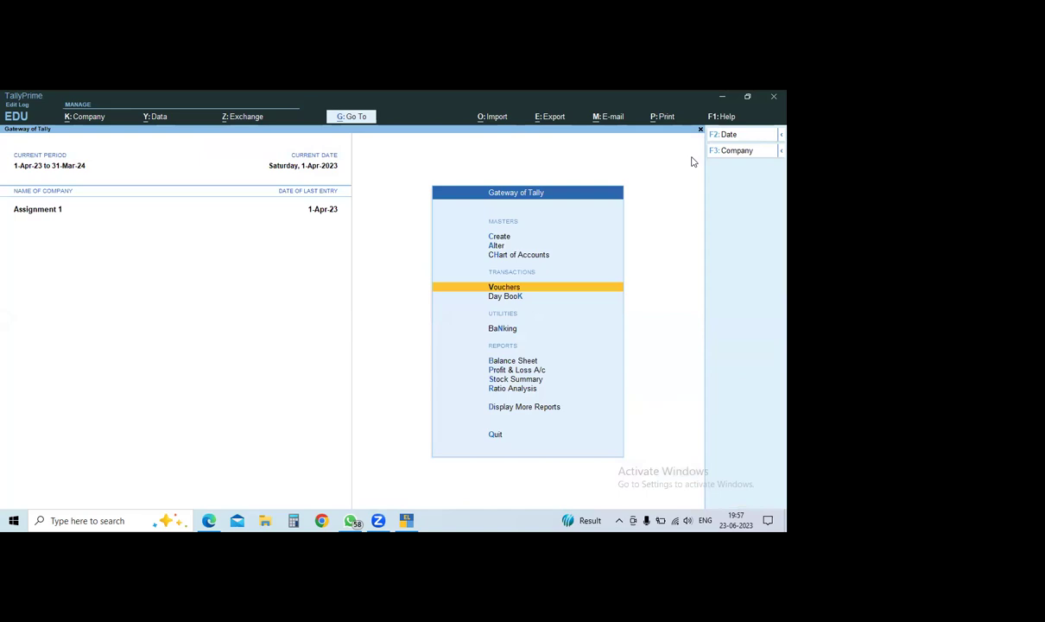
pyautogui.press('a')
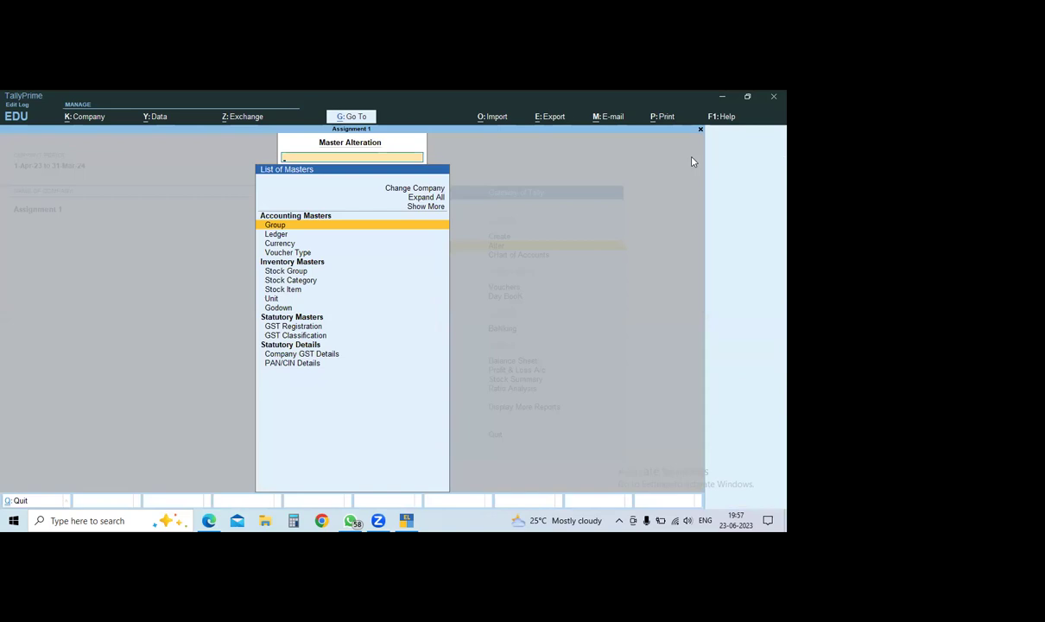
pyautogui.write('L')
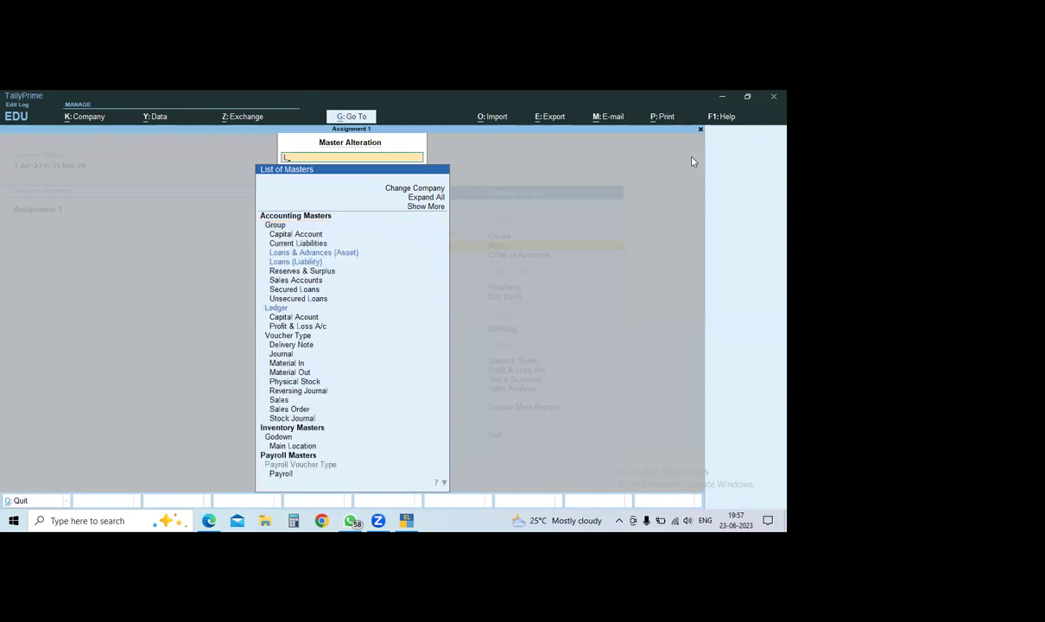
pyautogui.press('BackSpace')
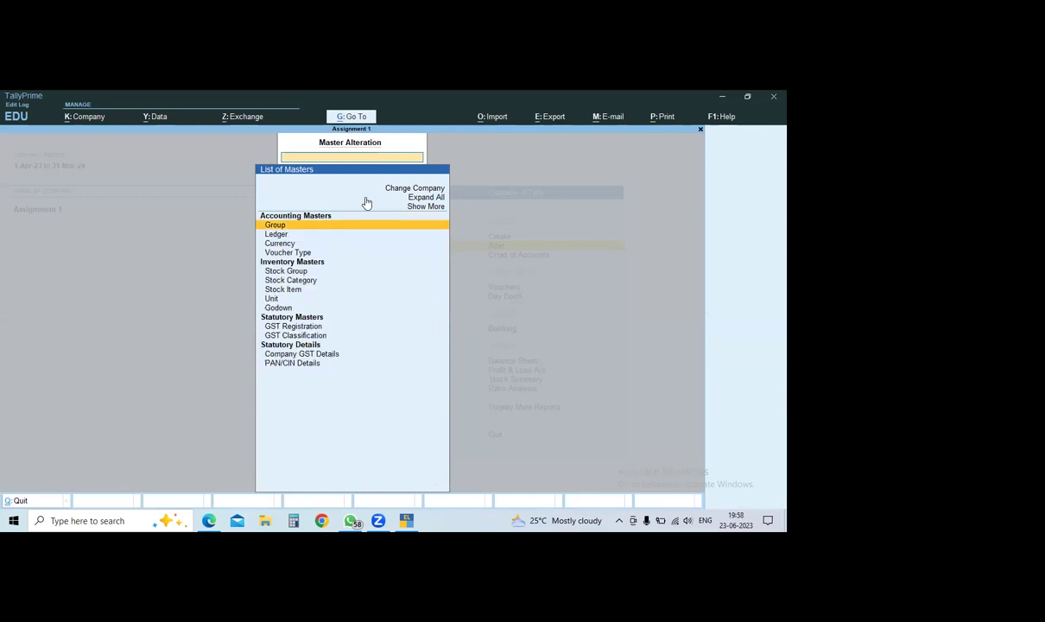
pyautogui.press('Down')
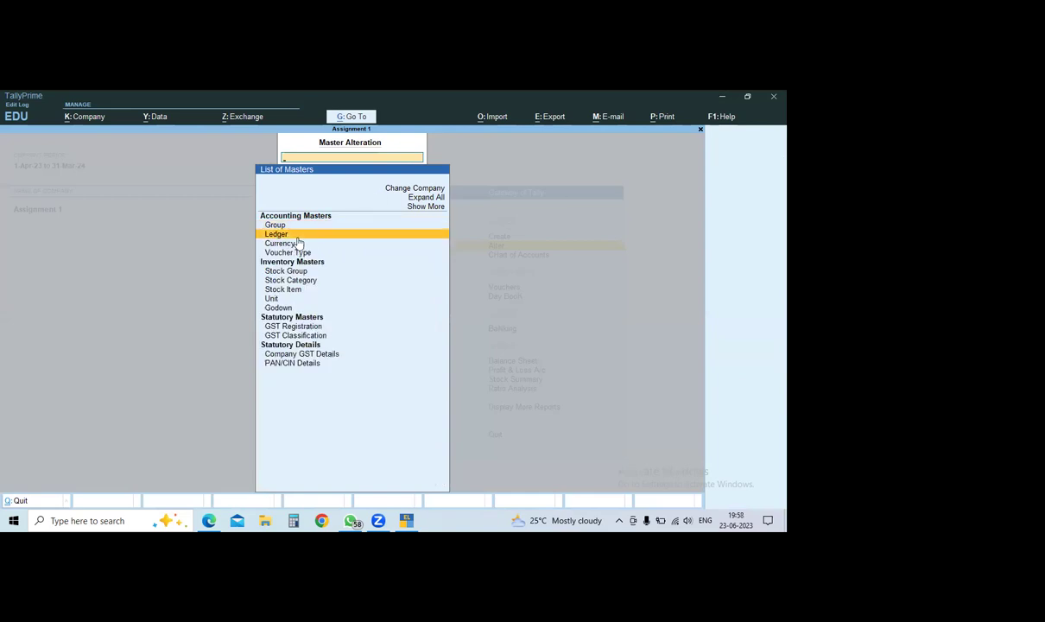
pyautogui.press('Return')
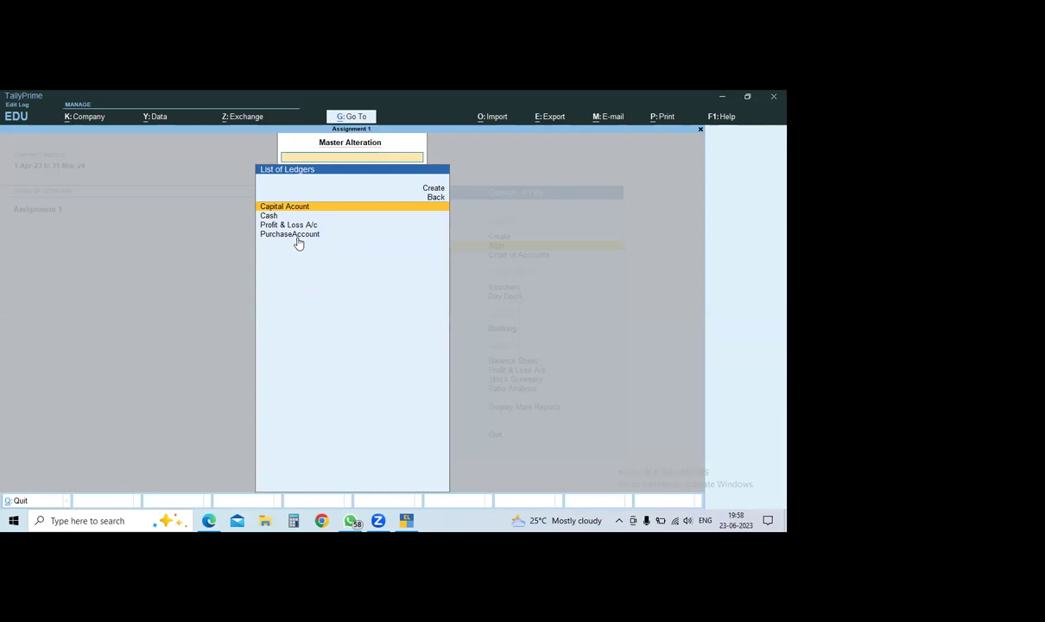
pyautogui.press('Down')
pyautogui.press('Down')
pyautogui.press('Down')
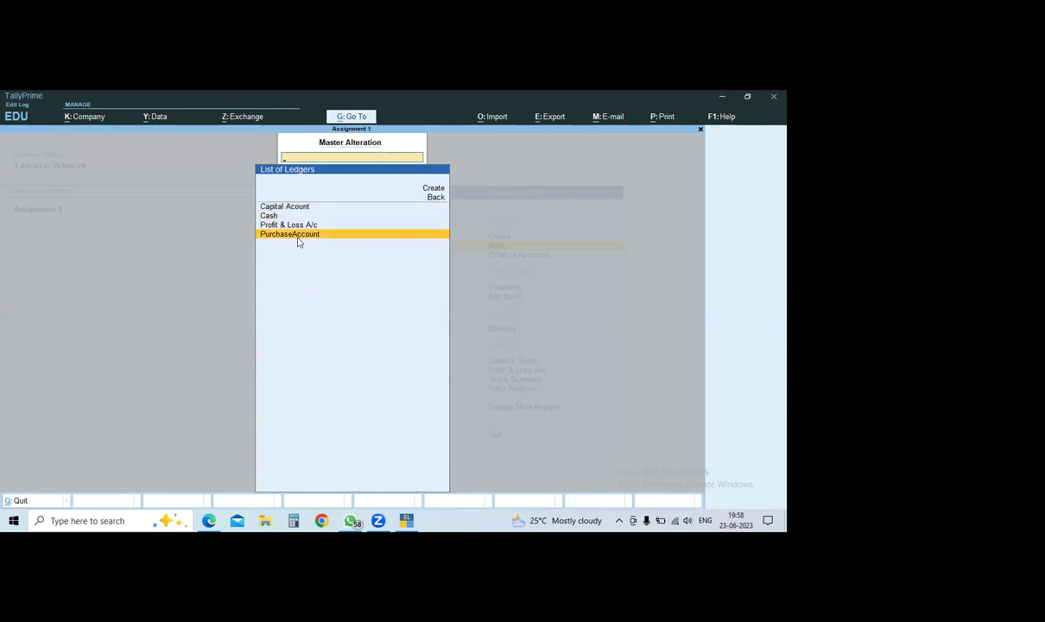
pyautogui.press('Return')
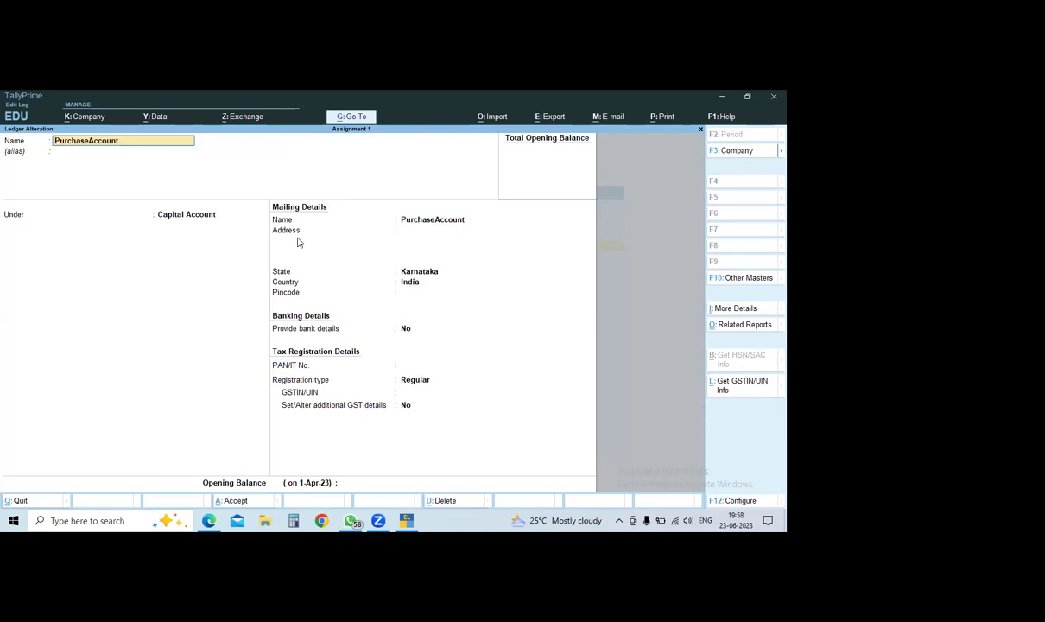
# Move the PurchaseAccount ledger under the Purchase Accounts group, save it and return to the Gateway of Tally.
pyautogui.press('Return')
pyautogui.press('Return')
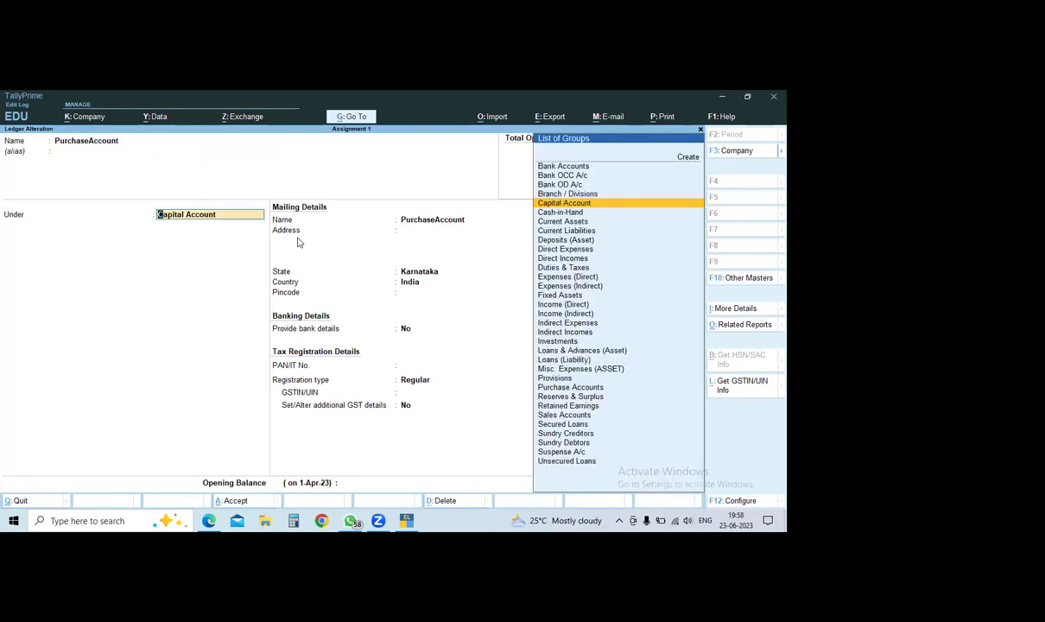
pyautogui.write('Pur')
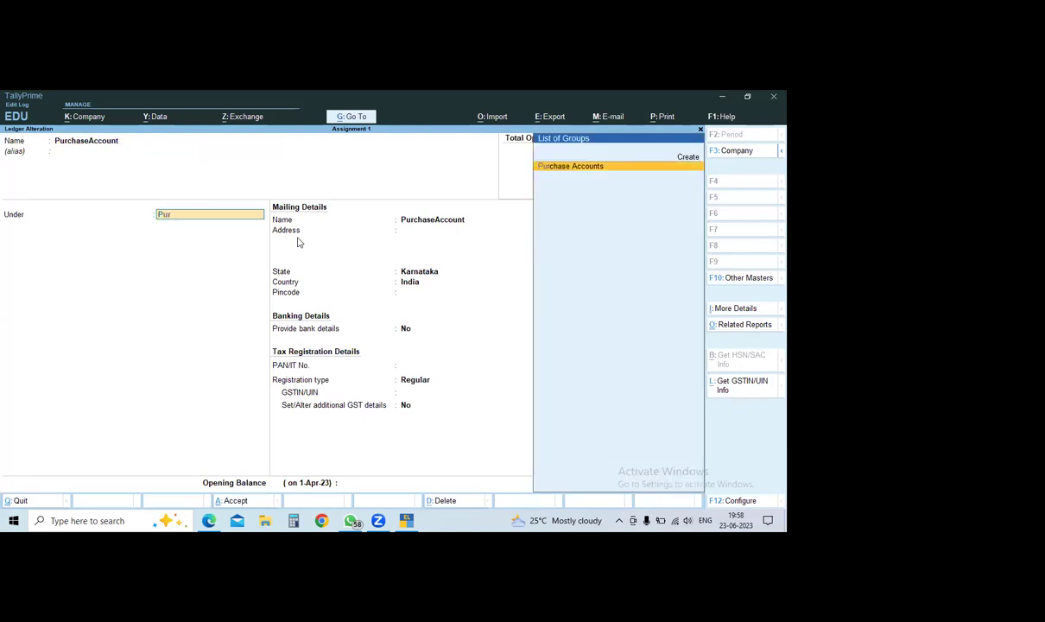
pyautogui.press('Return')
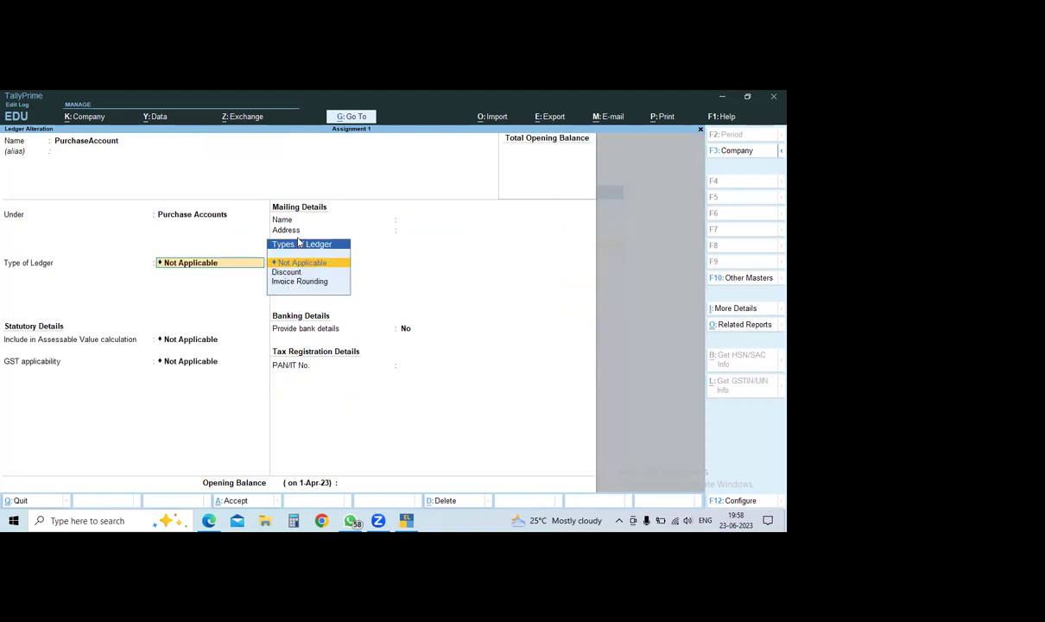
pyautogui.hotkey('ctrl', 'a')
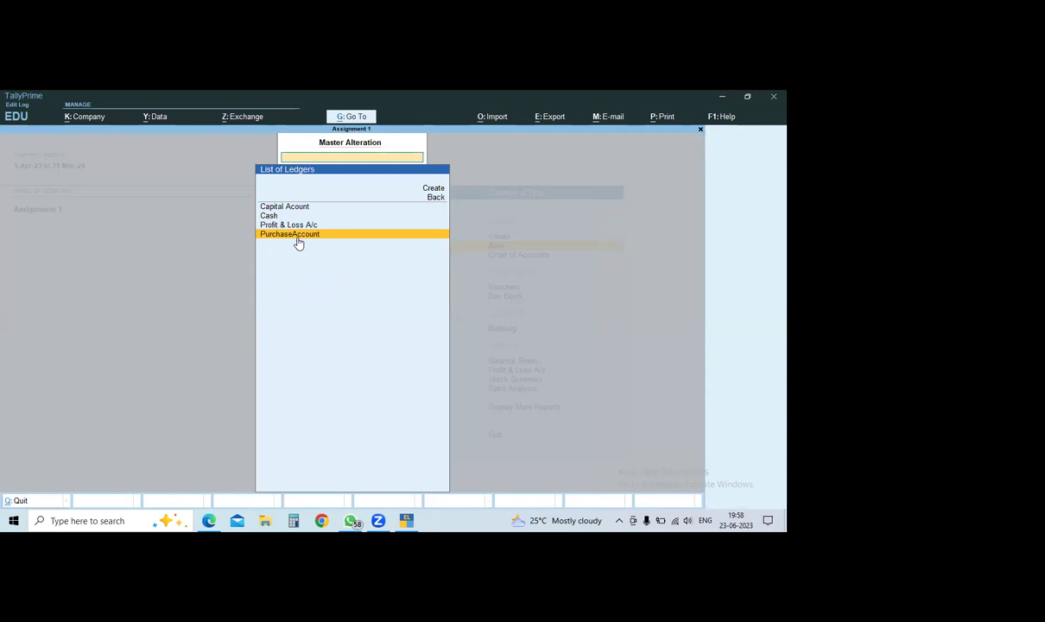
pyautogui.press('Escape')
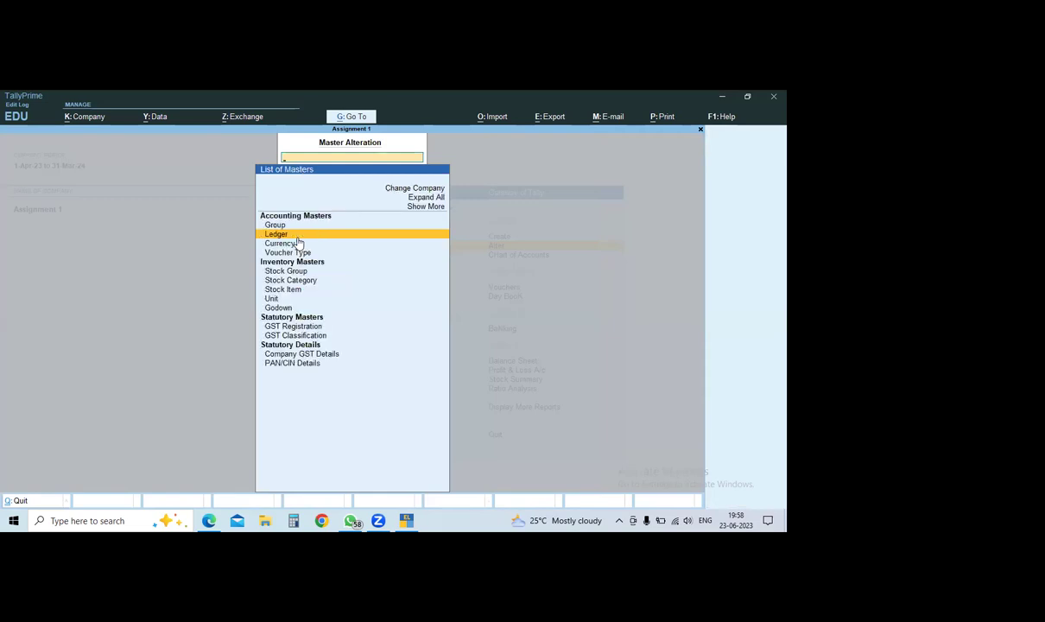
pyautogui.press('Escape')
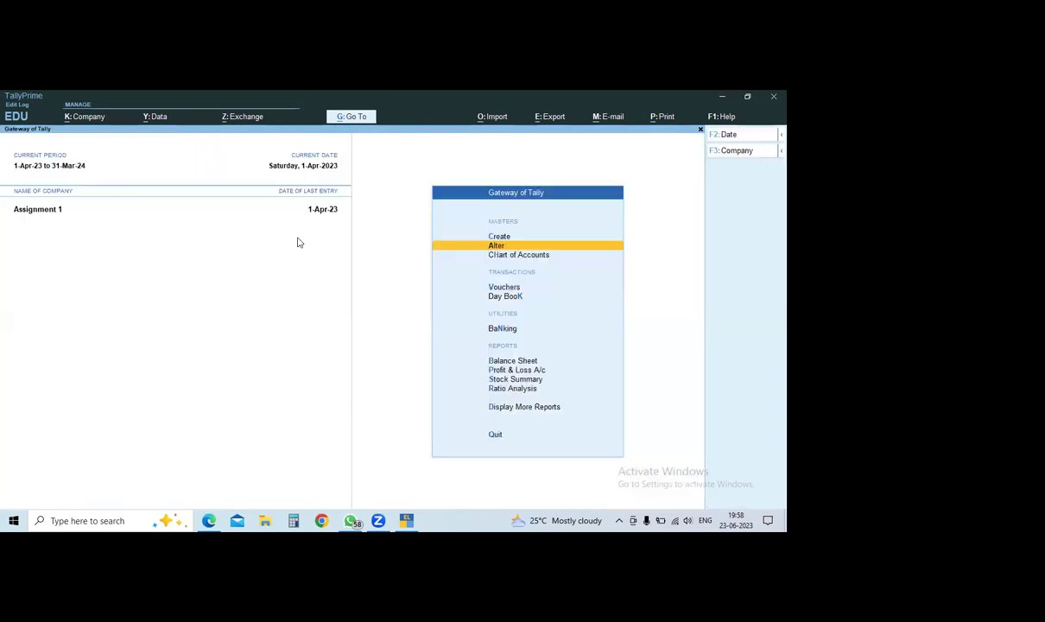
# Start a new purchase voucher without supplier invoice details and credit the Cash ledger with 20,000.
pyautogui.press('v')
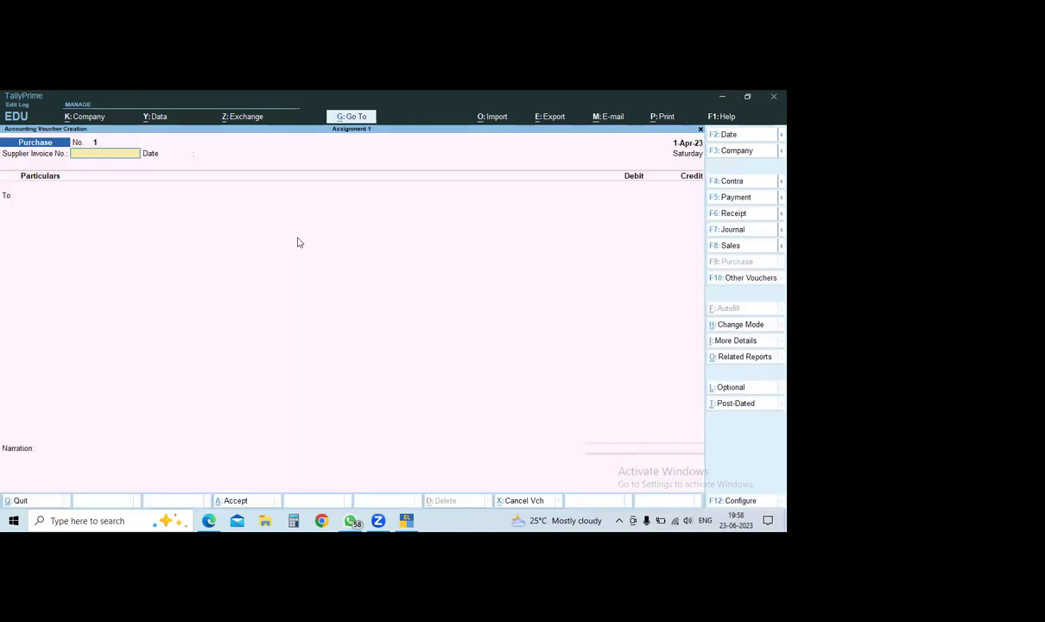
pyautogui.press('Return')
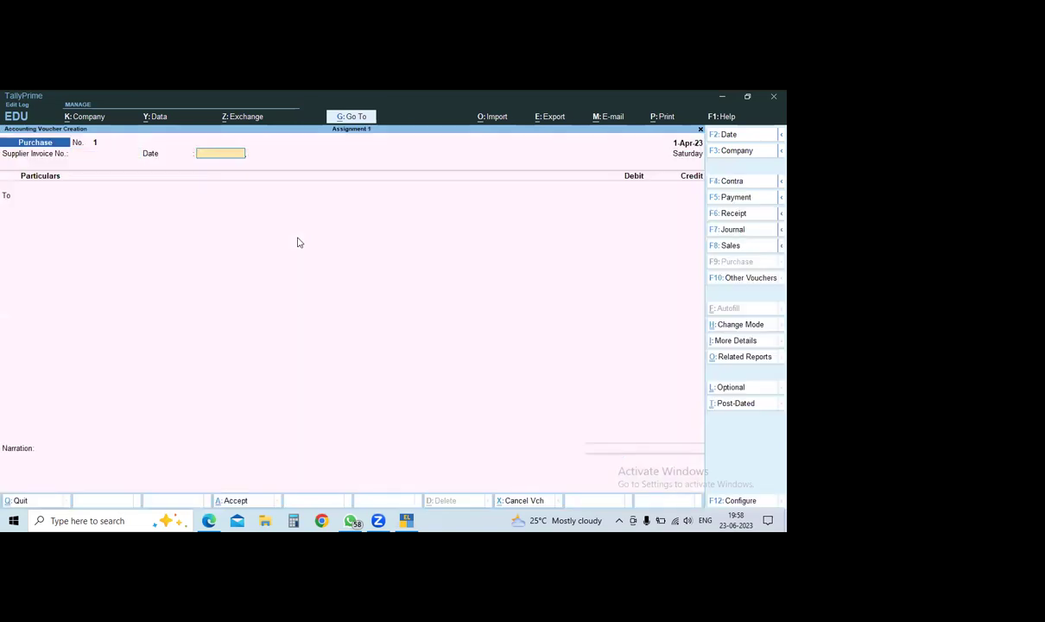
pyautogui.press('Return')
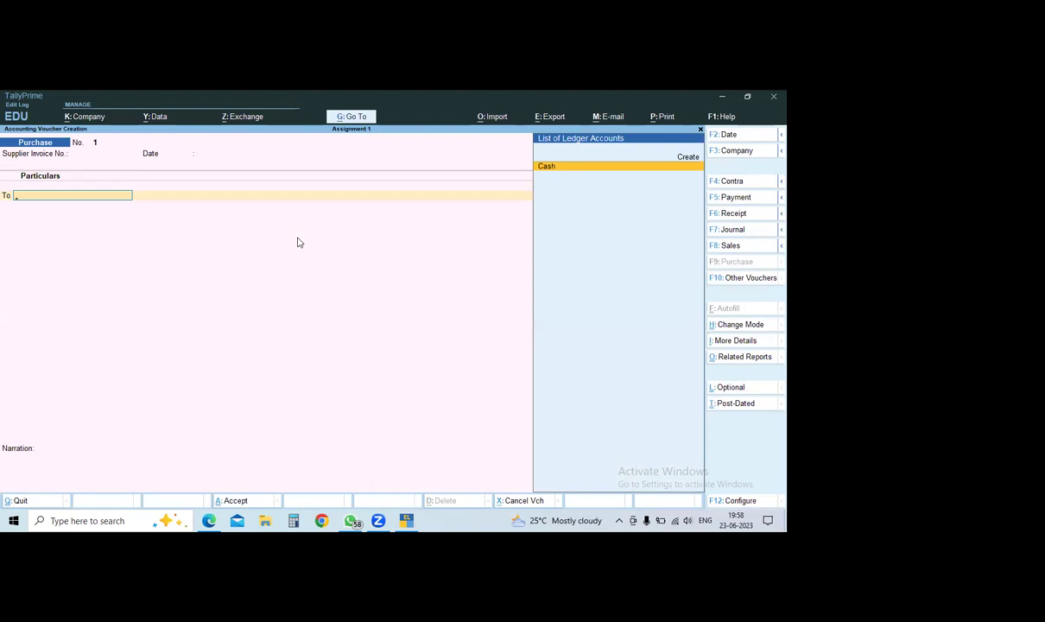
pyautogui.press('Return')
pyautogui.press('Escape')
pyautogui.press('Return')
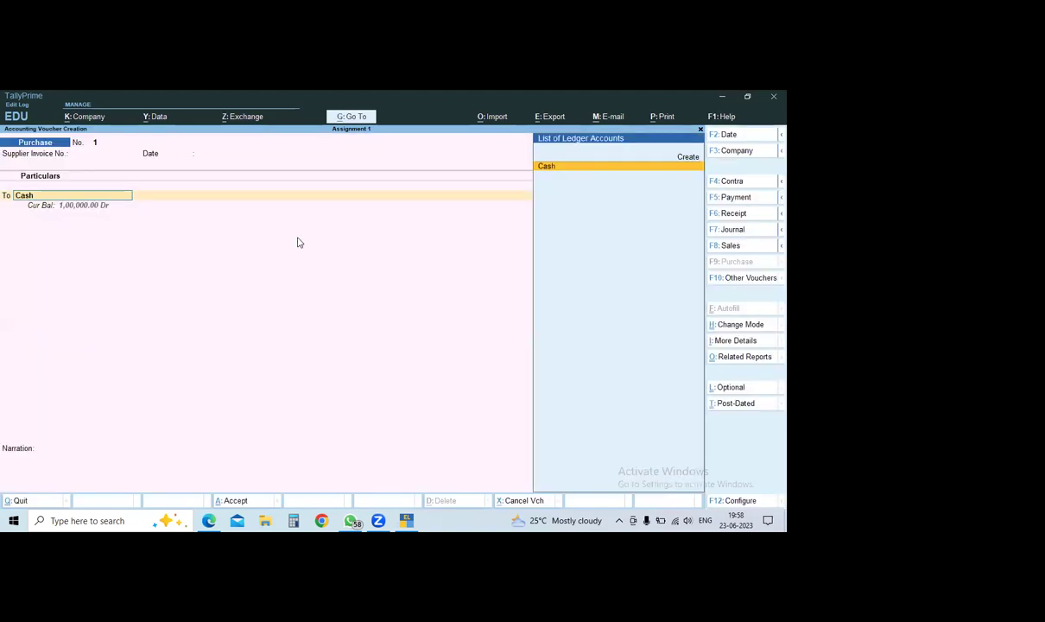
pyautogui.press('ctrl')
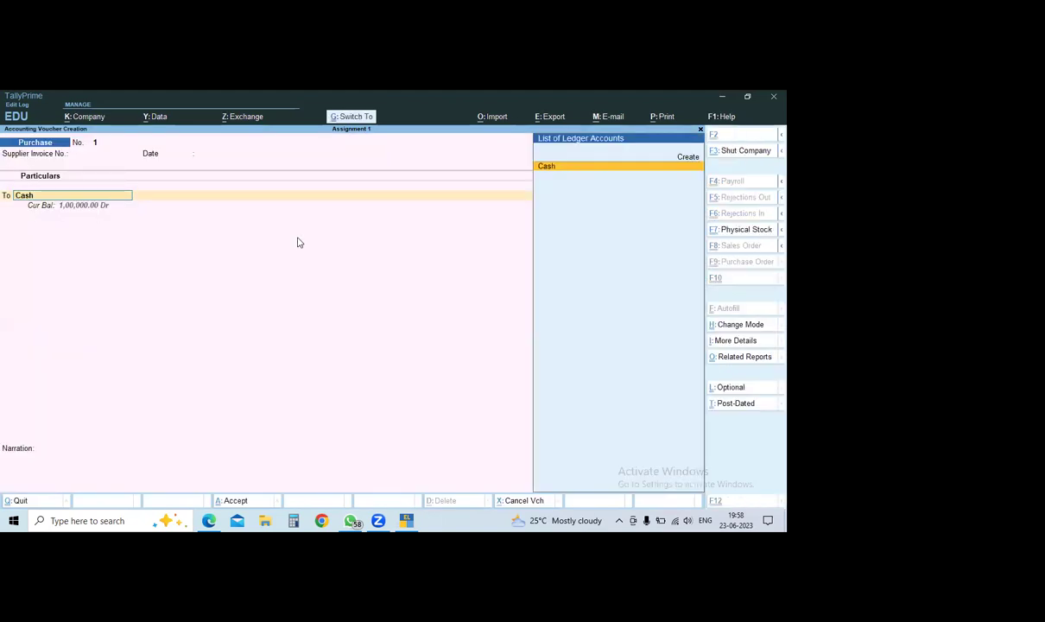
pyautogui.press('Return')
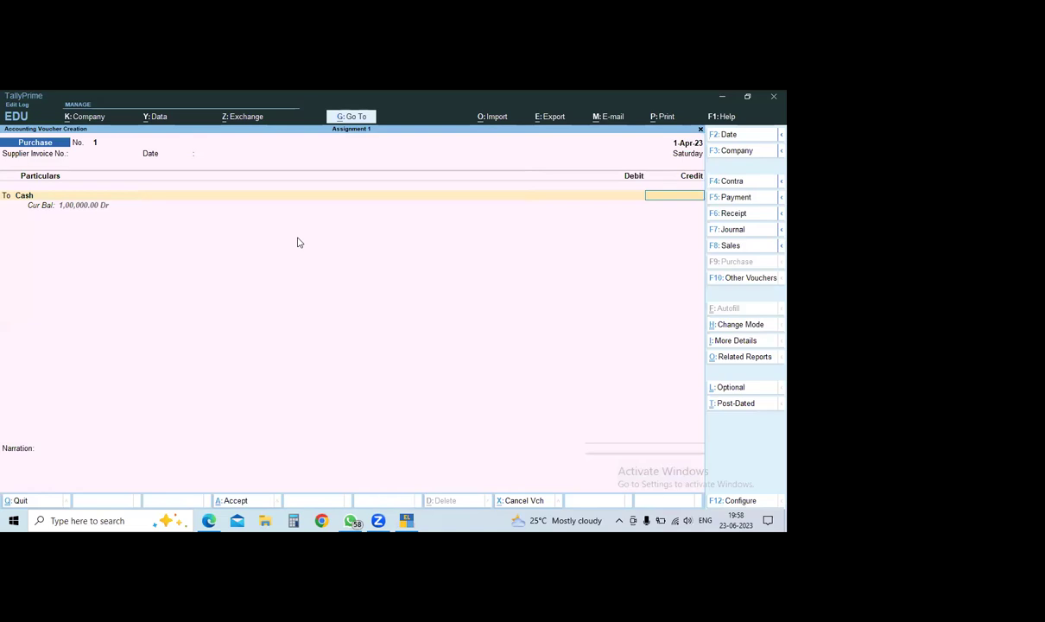
pyautogui.write('20000')
pyautogui.press('Return')
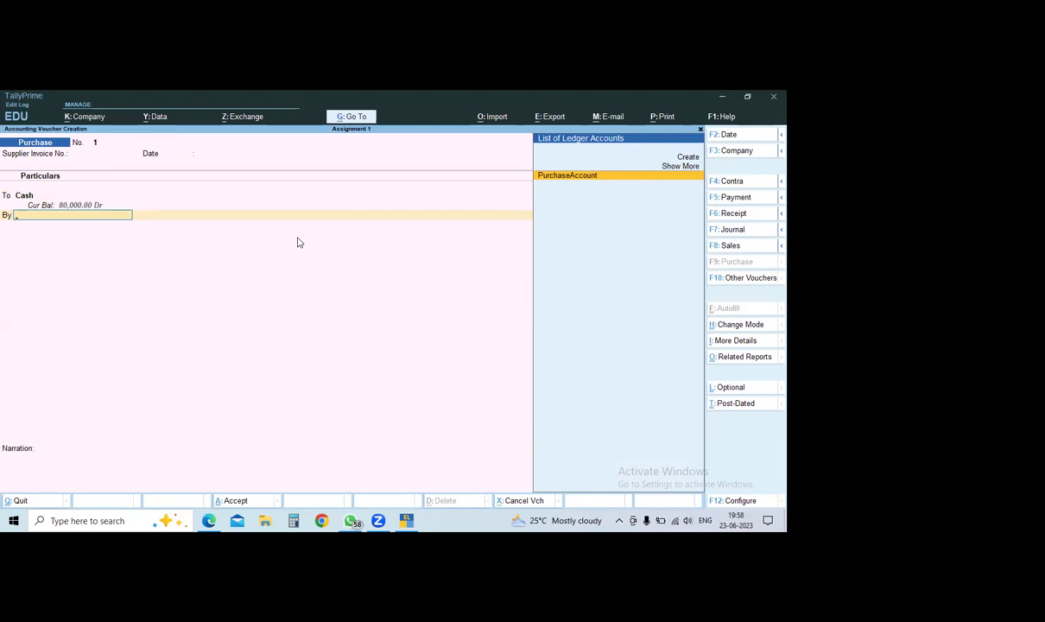
# Debit PurchaseAccount with 20,000, skip the inventory allocations and save the purchase voucher.
pyautogui.click(553, 176)
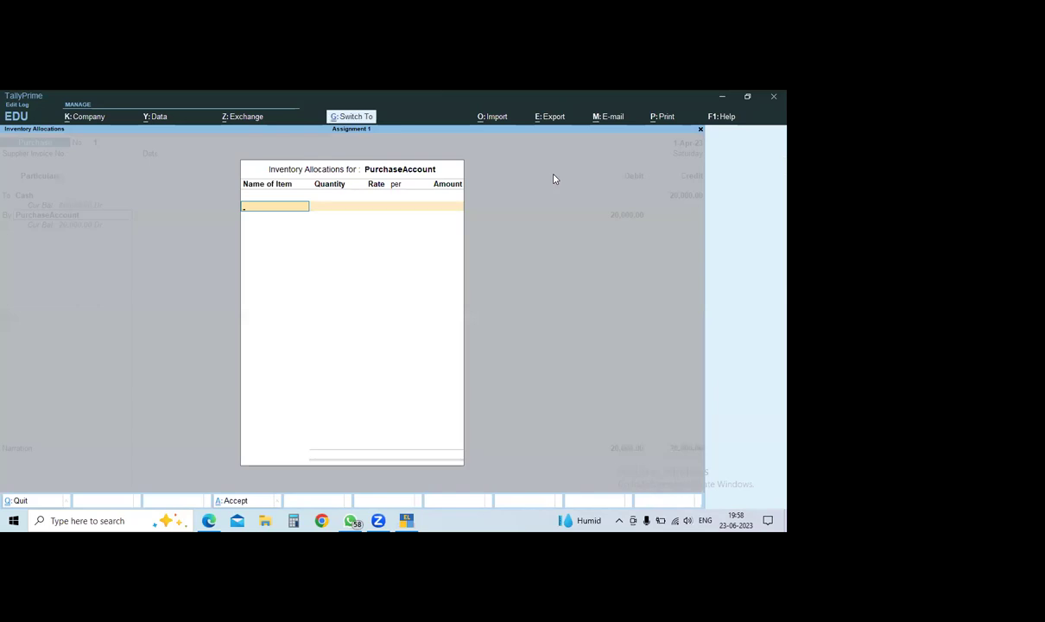
pyautogui.press('Escape')
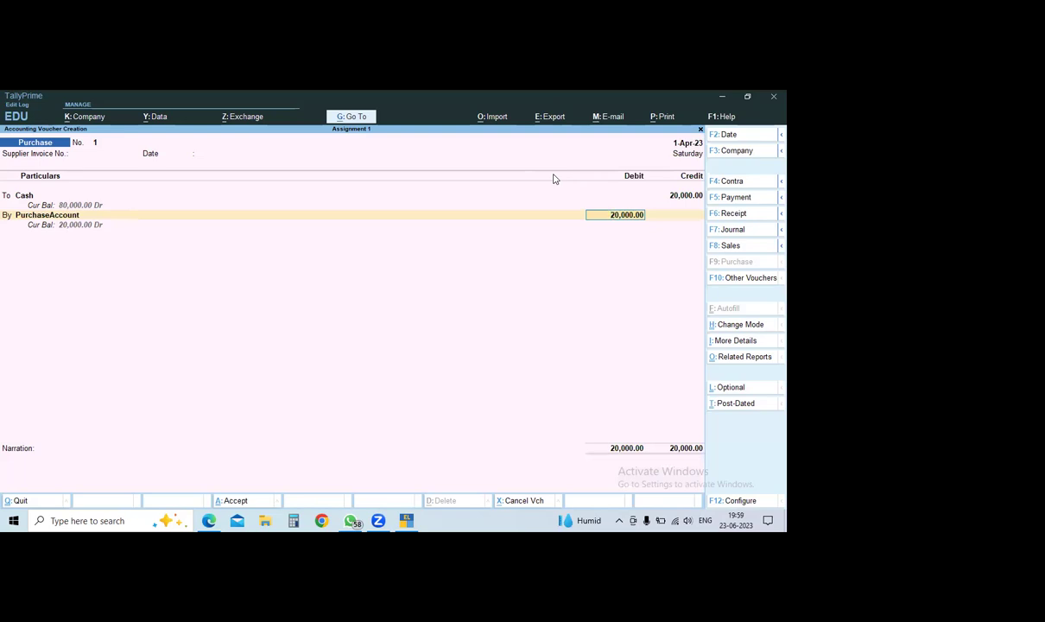
pyautogui.press('ctrl')
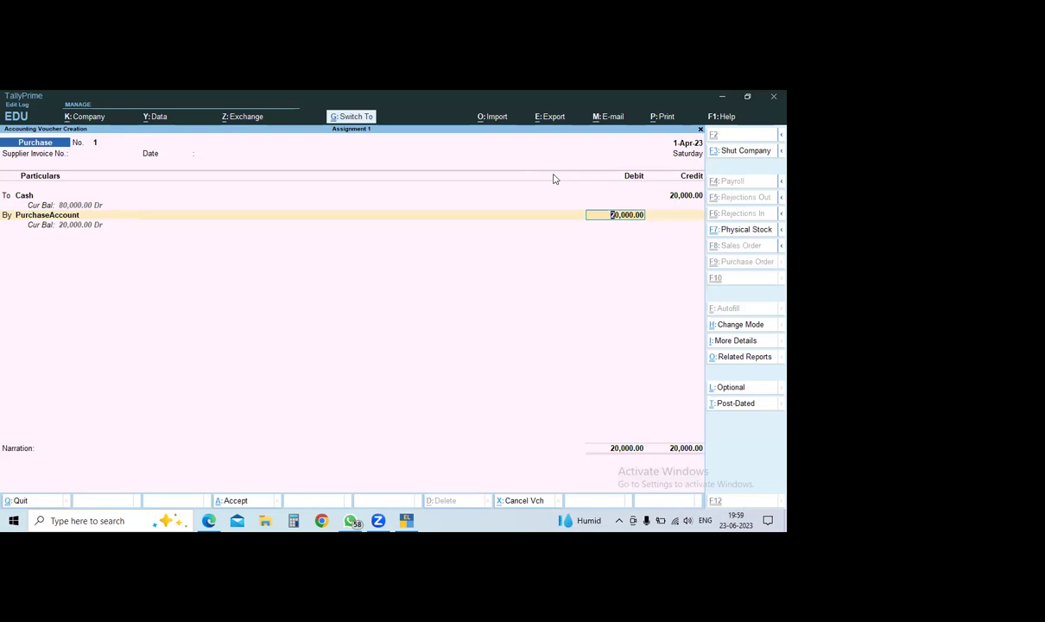
pyautogui.hotkey('ctrl', 'a')
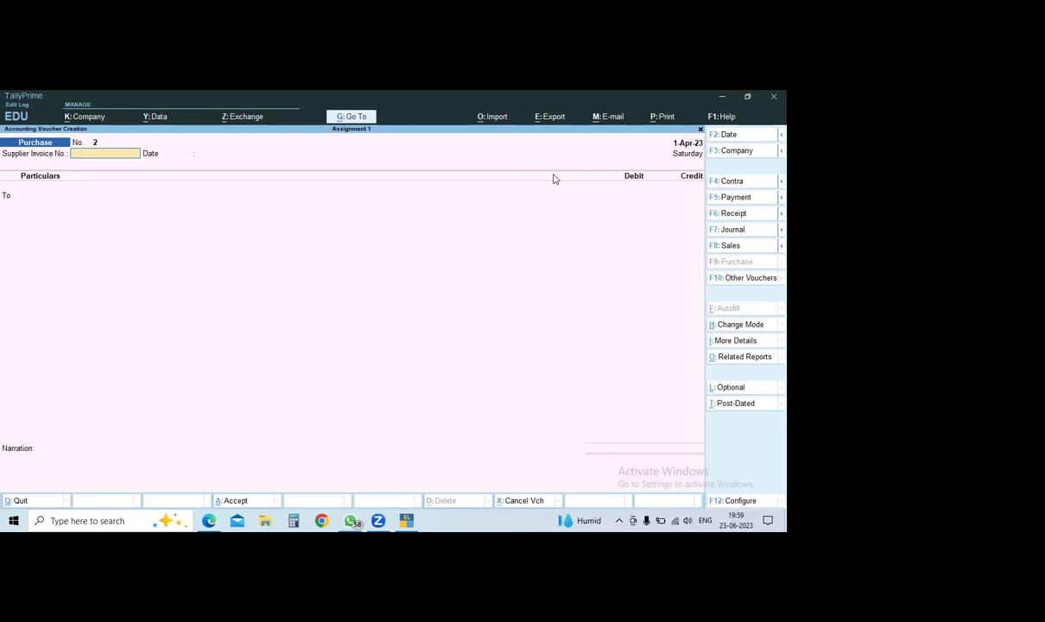
# Leave the supplier invoice details blank in purchase voucher 2 and start a new party ledger named after the supplier's account.
pyautogui.press('Return')
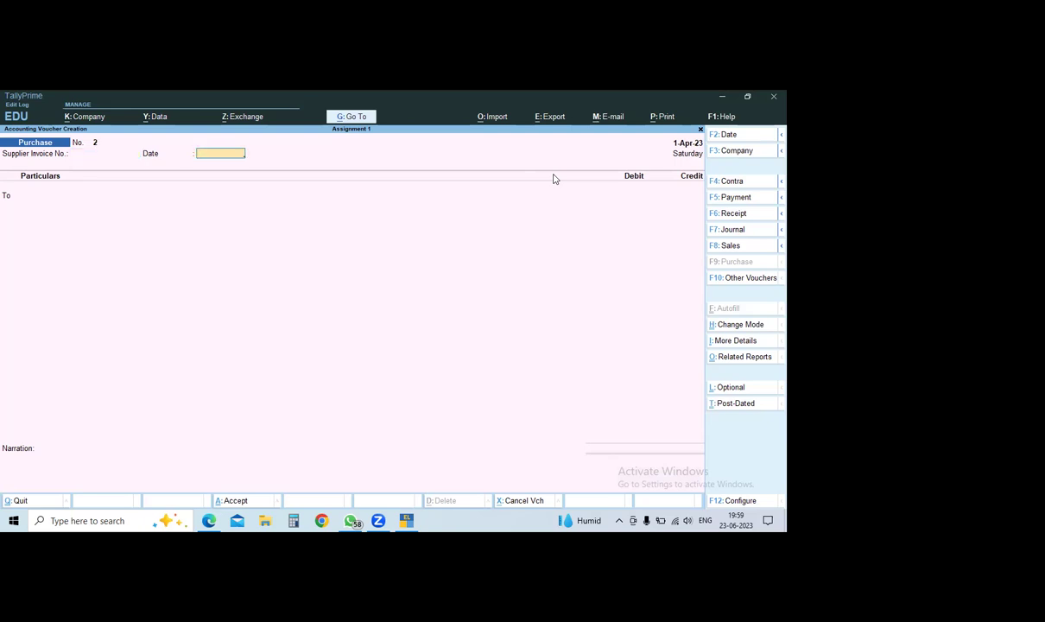
pyautogui.press('Return')
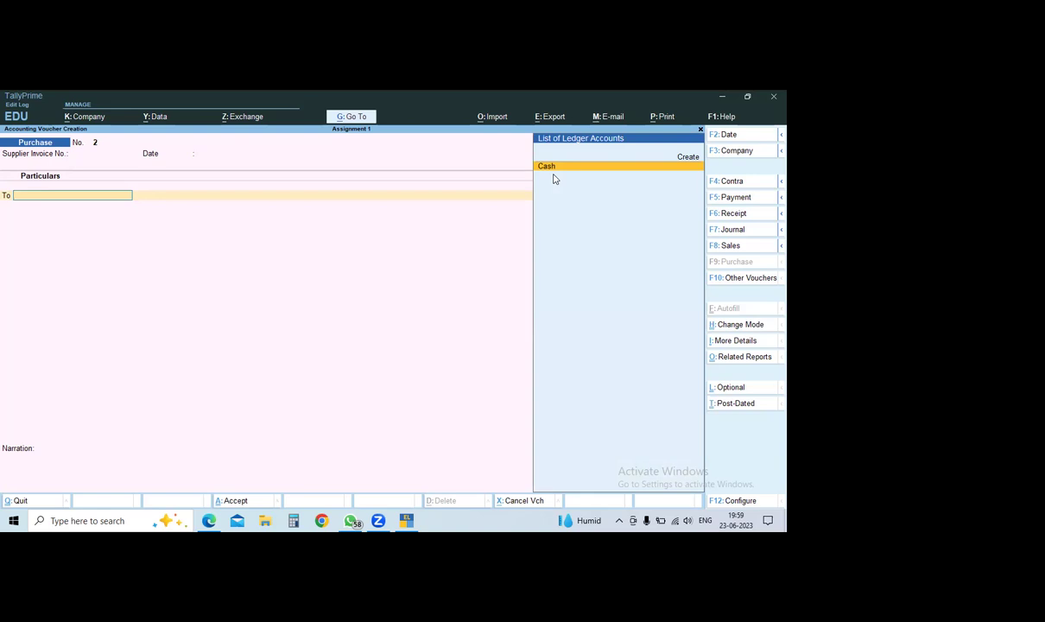
pyautogui.press('alt')
pyautogui.press('ctrl')
pyautogui.hotkey('alt', 'c')
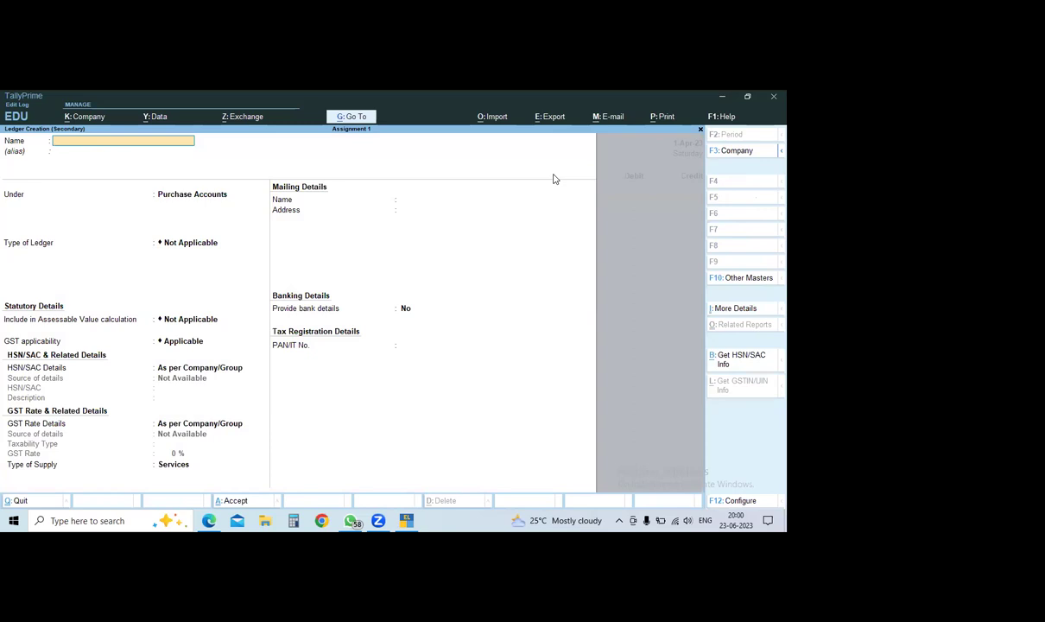
pyautogui.write('Anand')
pyautogui.press('BackSpace')
pyautogui.write('ccount')
pyautogui.press('Return')
pyautogui.press('Return')
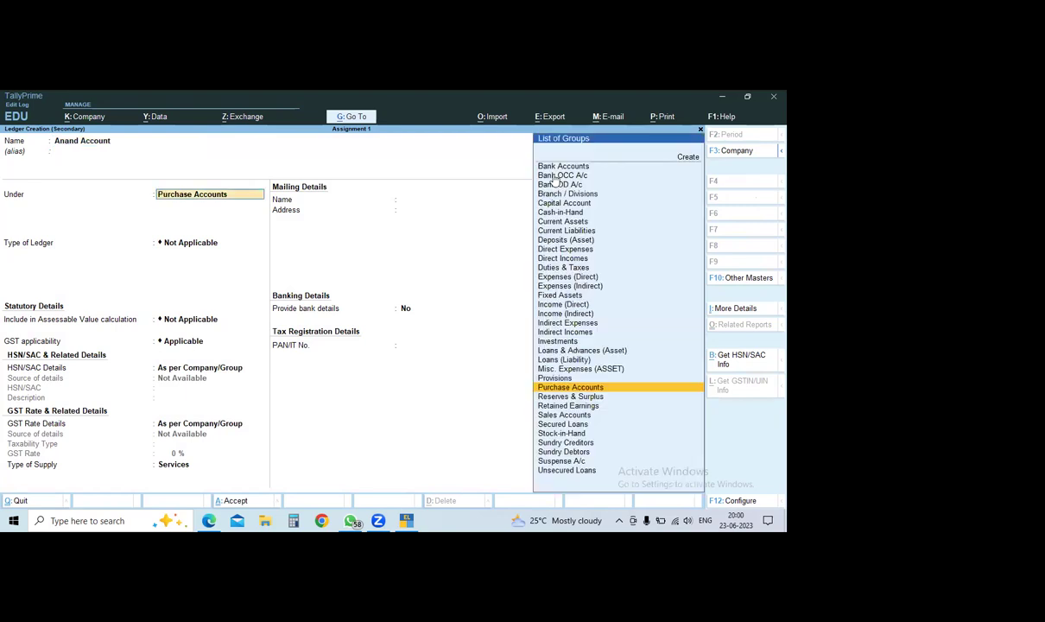
# Place the new party ledger under the Sundry Creditors group and save it.
pyautogui.write('Sun')
pyautogui.press('BackSpace')
pyautogui.press('BackSpace')
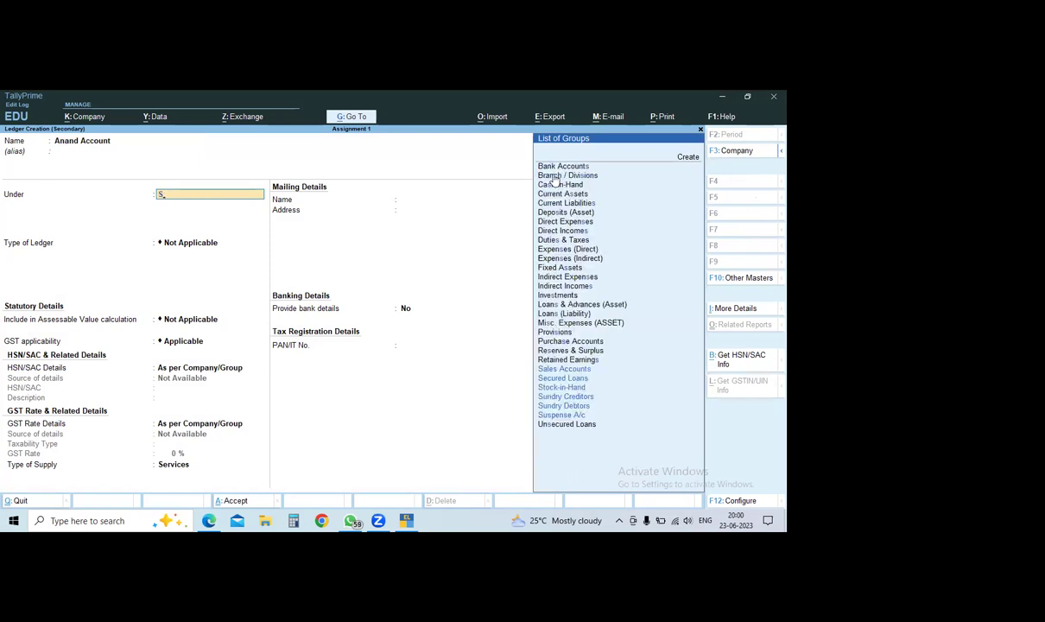
pyautogui.press('BackSpace')
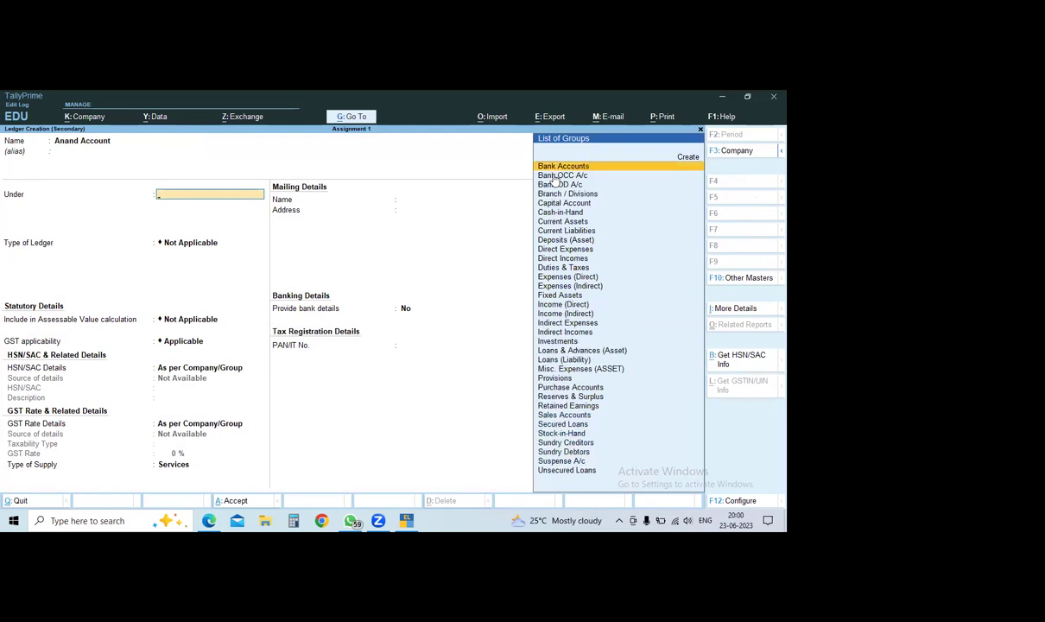
pyautogui.write('Red')
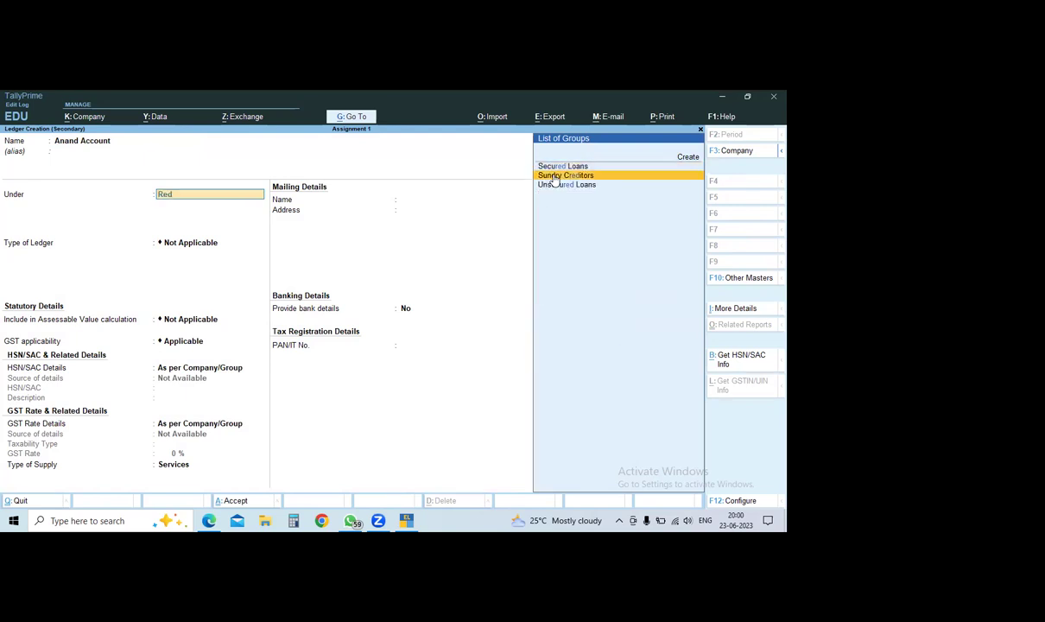
pyautogui.click(556, 179)
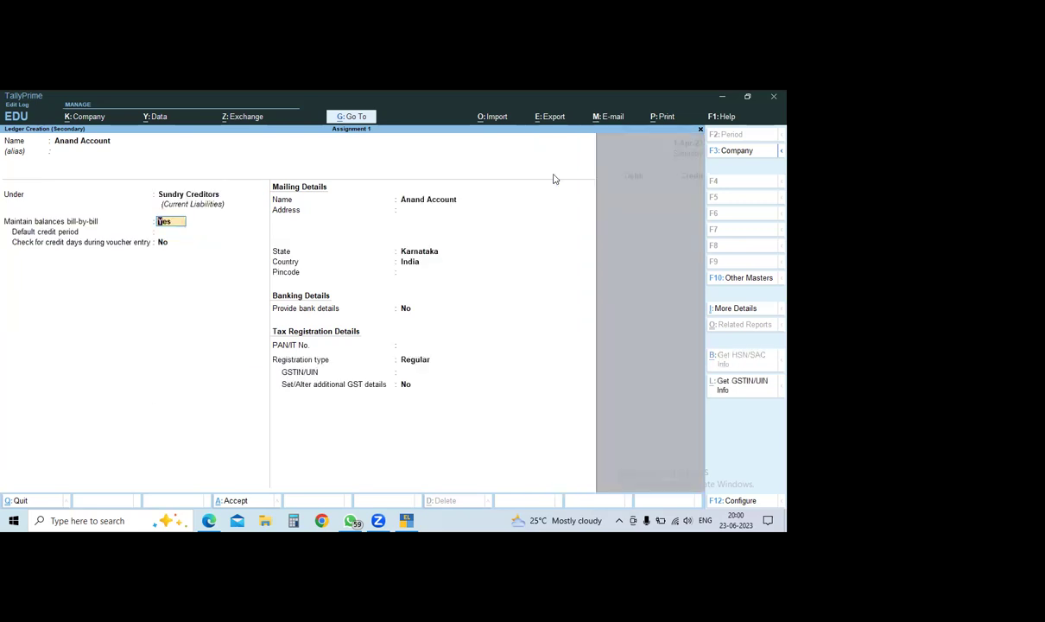
pyautogui.hotkey('ctrl', 'a')
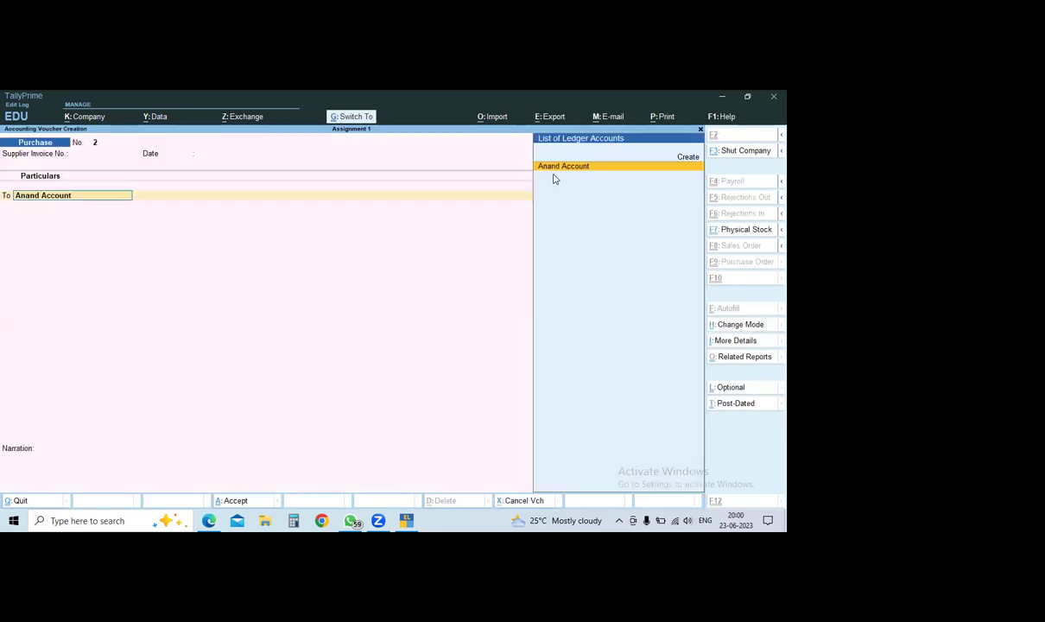
# Credit the new party ledger with 10,000, skipping the receipt details, and set its bill reference to On Account.
pyautogui.press('Return')
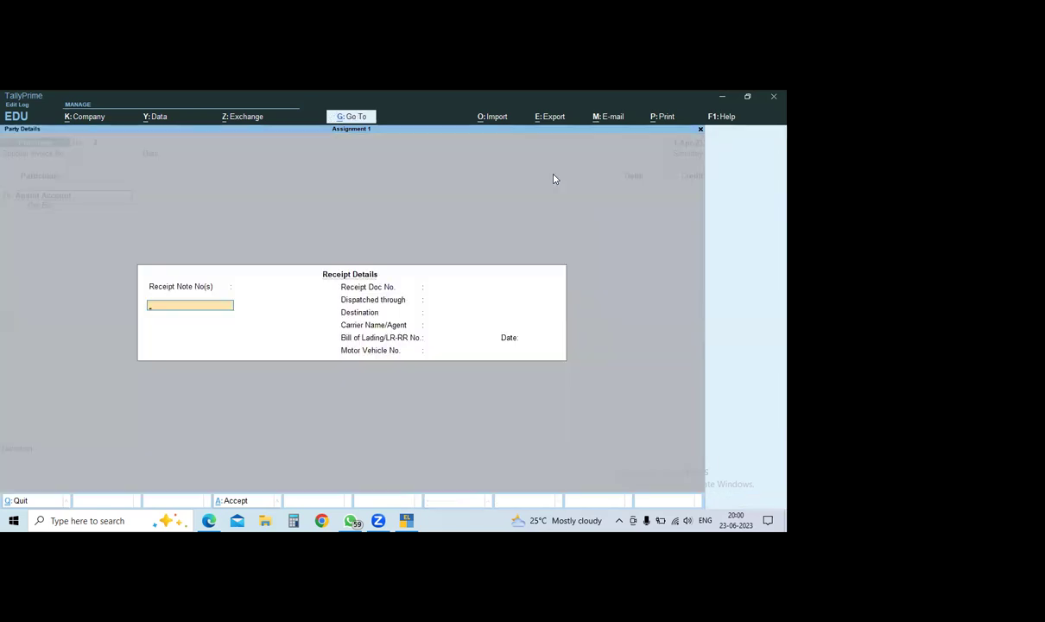
pyautogui.press('Escape')
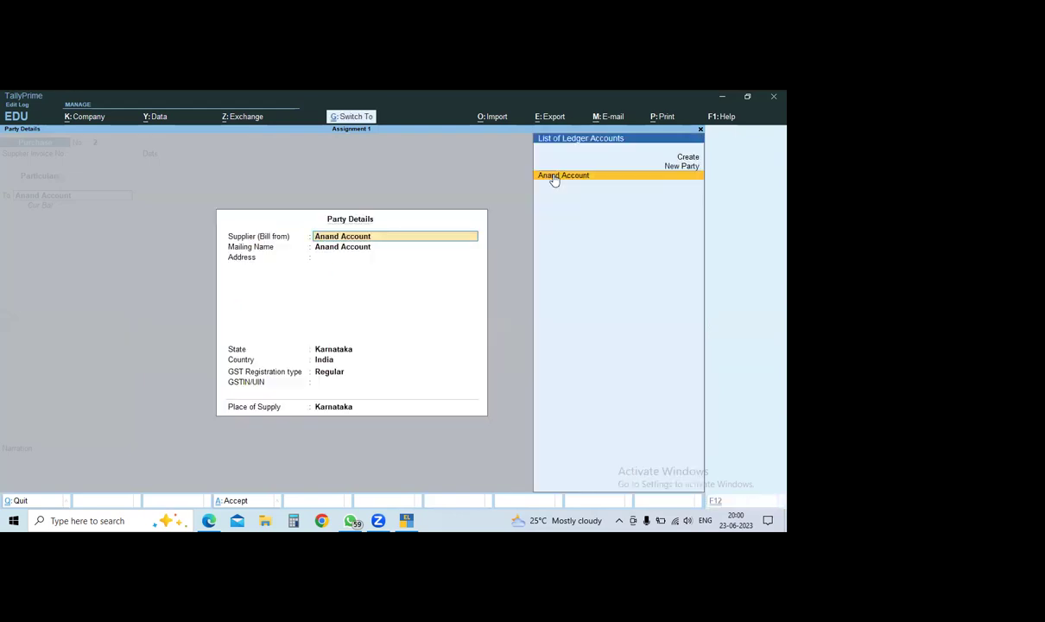
pyautogui.hotkey('ctrl', 'a')
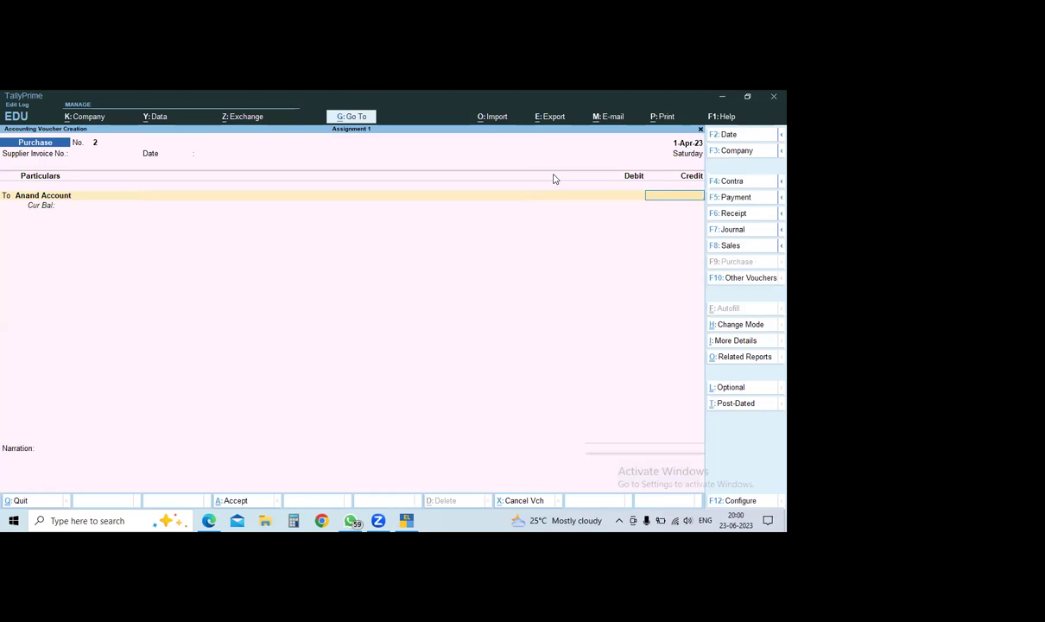
pyautogui.write('10000')
pyautogui.press('Return')
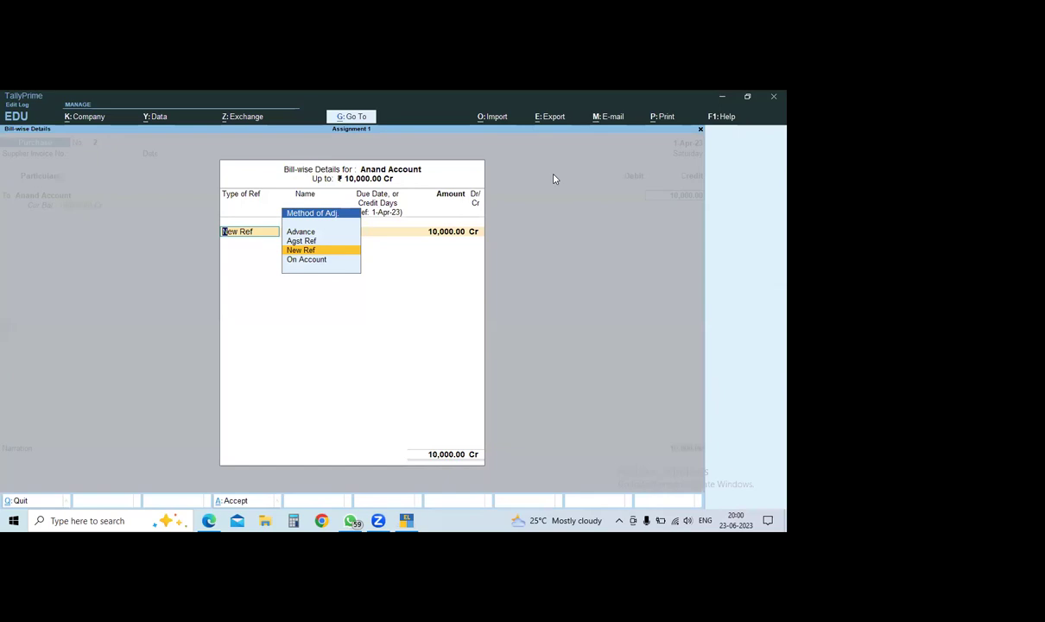
pyautogui.press('Down')
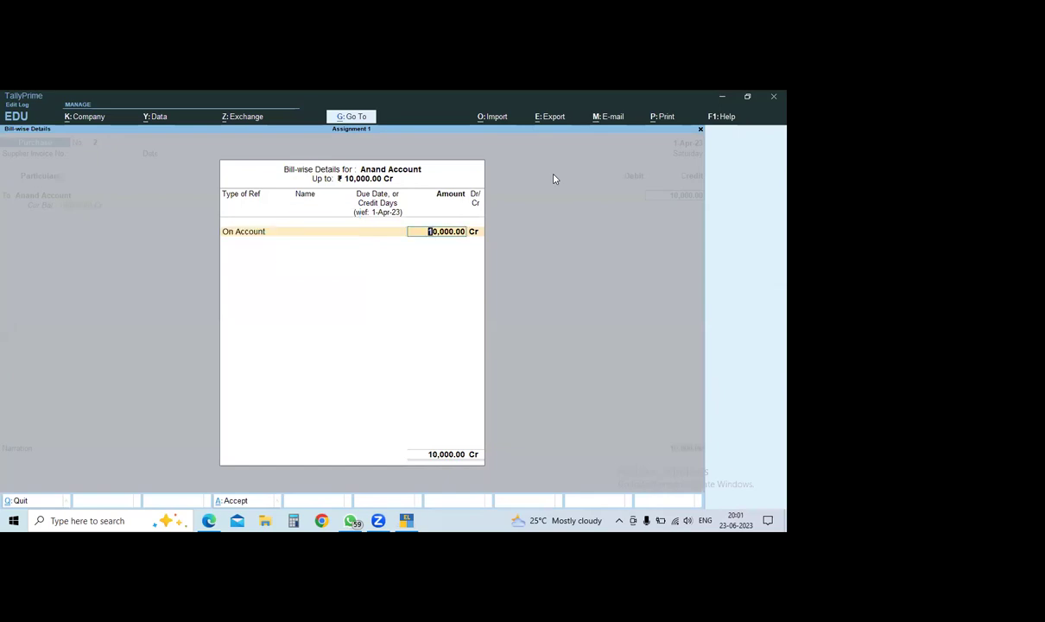
pyautogui.press('ctrl')
pyautogui.hotkey('ctrl', 'a')
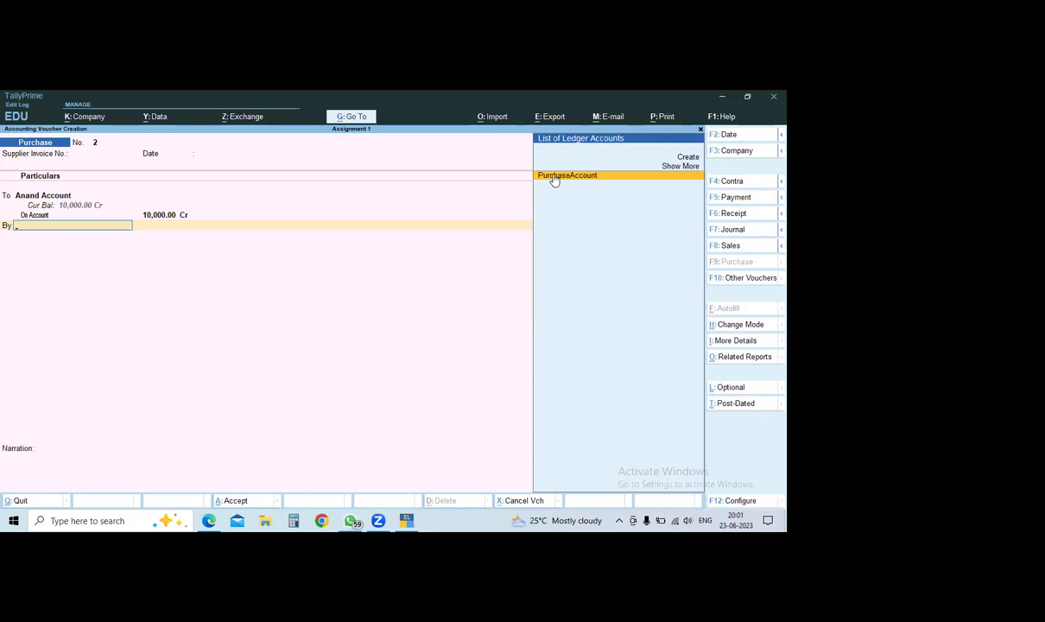
# Debit PurchaseAccount with 10,000, skip the inventory allocations and save the purchase voucher.
pyautogui.click(555, 178)
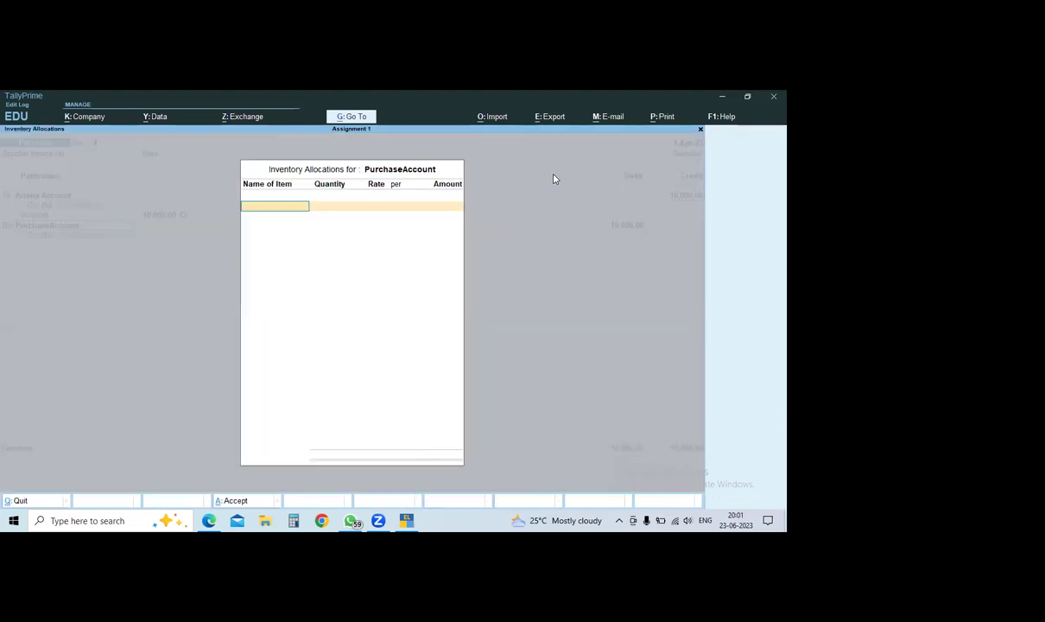
pyautogui.hotkey('ctrl', 'a')
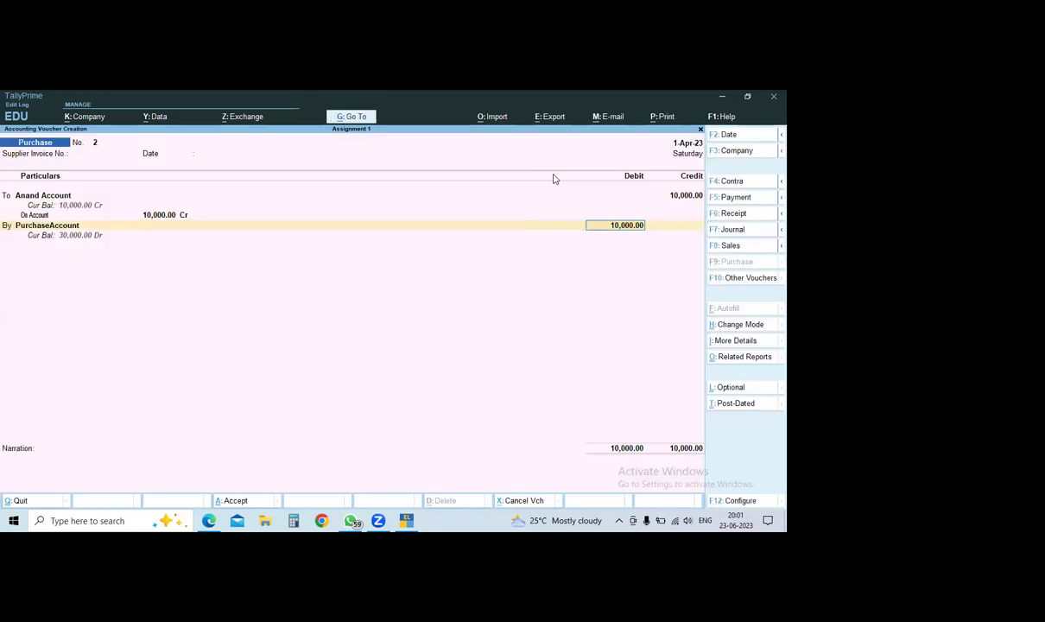
pyautogui.press('ctrl')
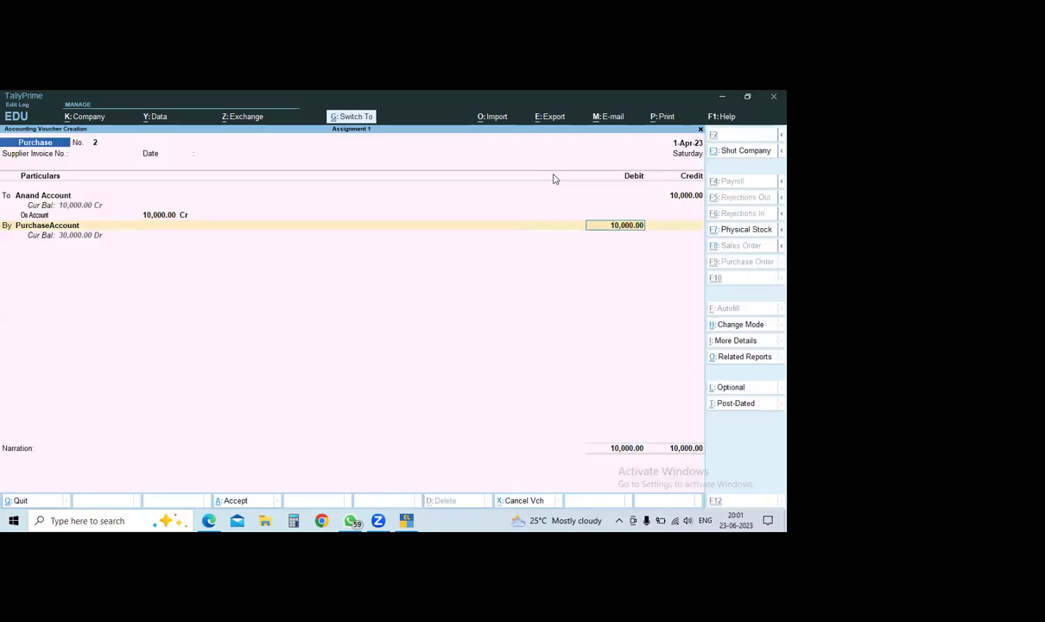
pyautogui.hotkey('ctrl', 'a')
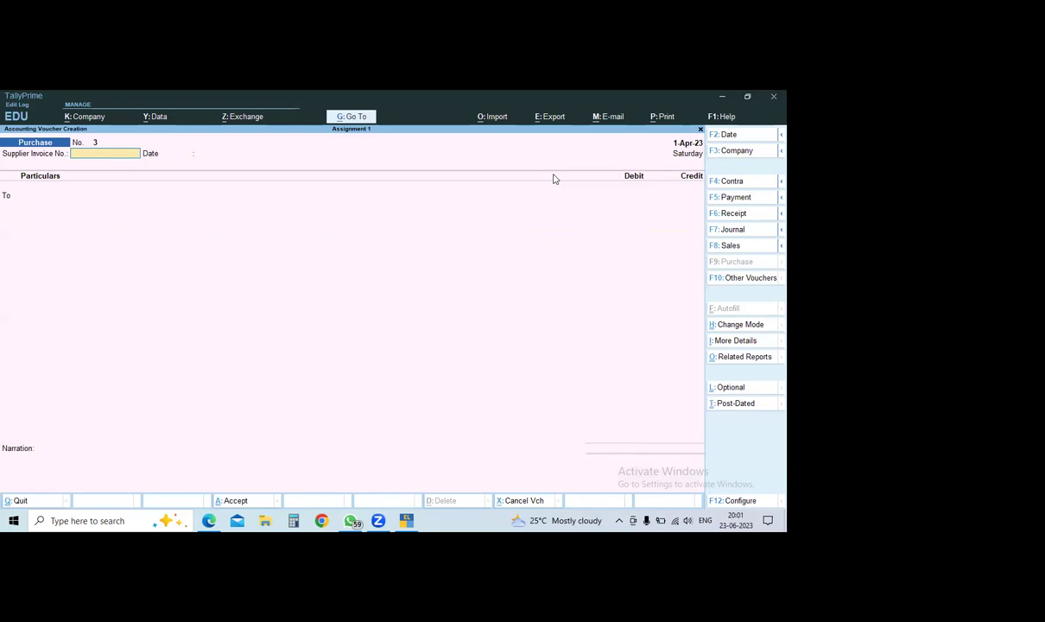
# Quit the empty purchase voucher and start a sales voucher from the Gateway of Tally.
pyautogui.press('Escape')
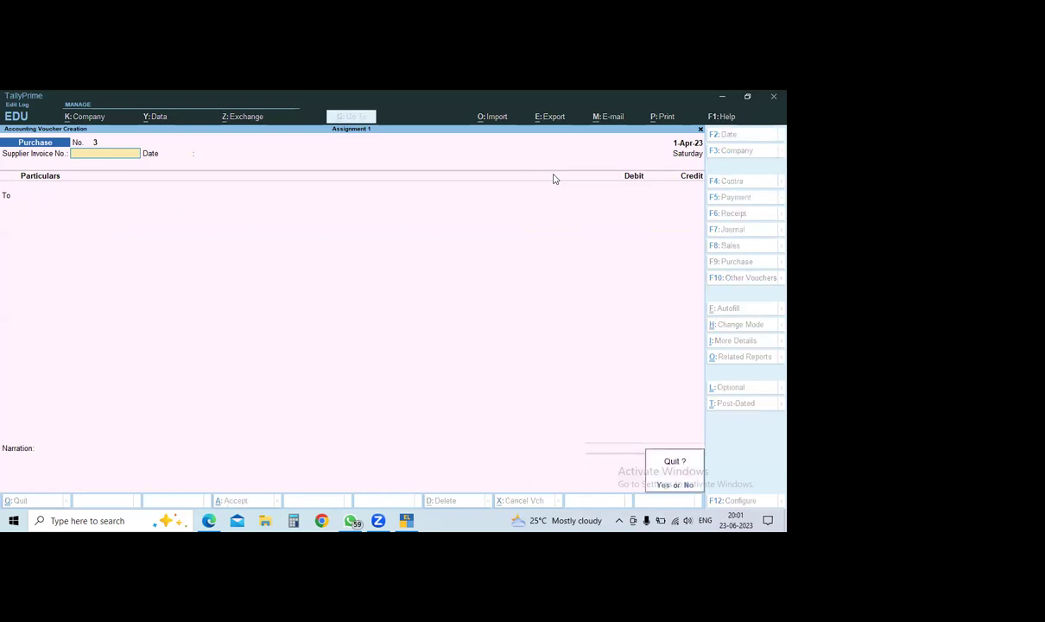
pyautogui.press('y')
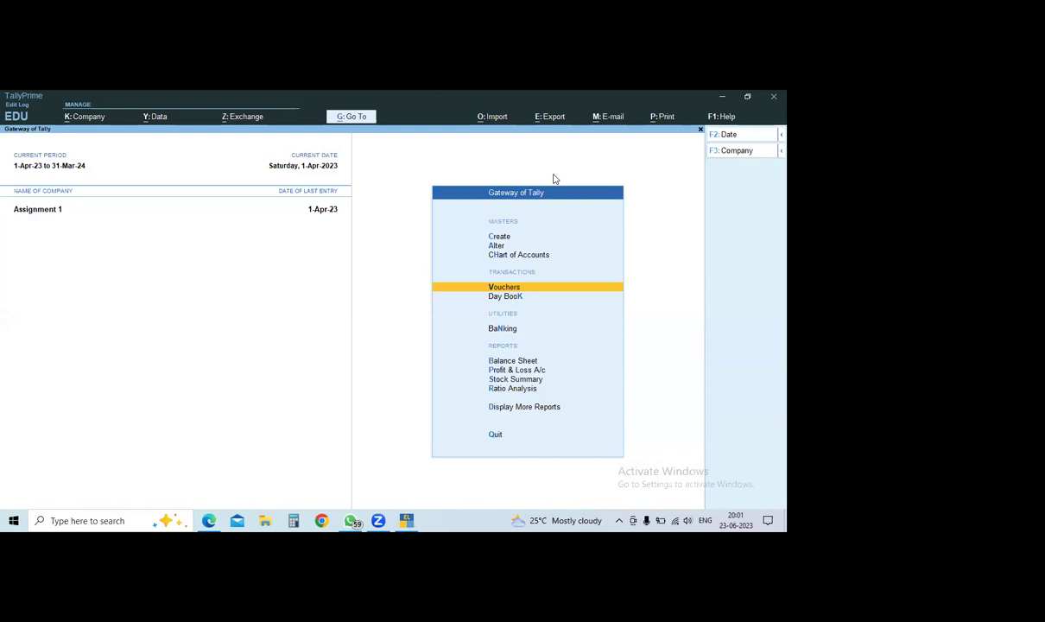
pyautogui.press('Return')
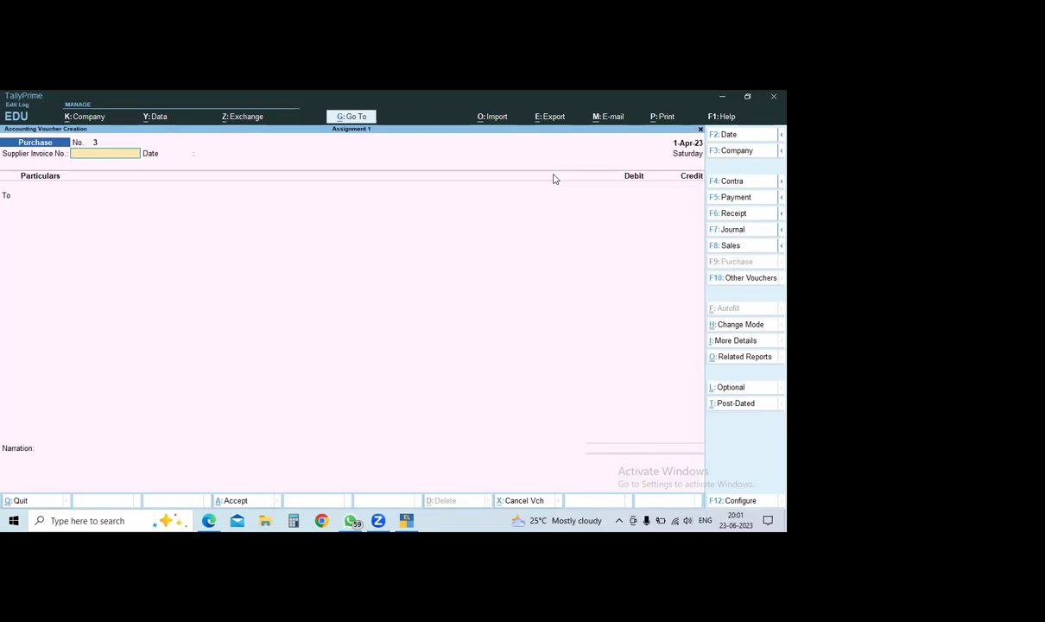
pyautogui.press('F8')
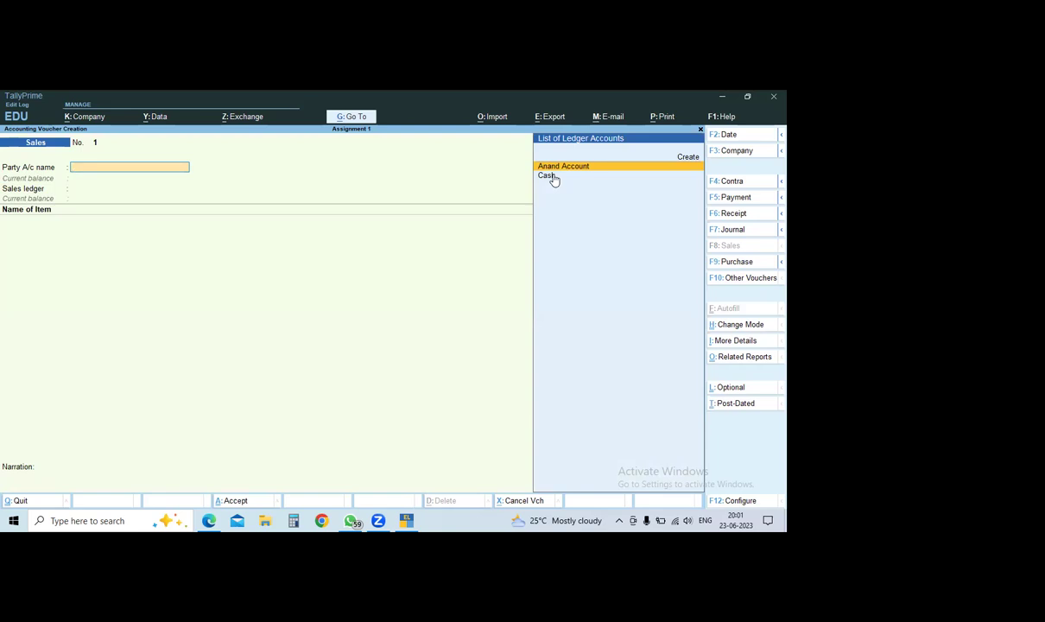
pyautogui.press('Return')
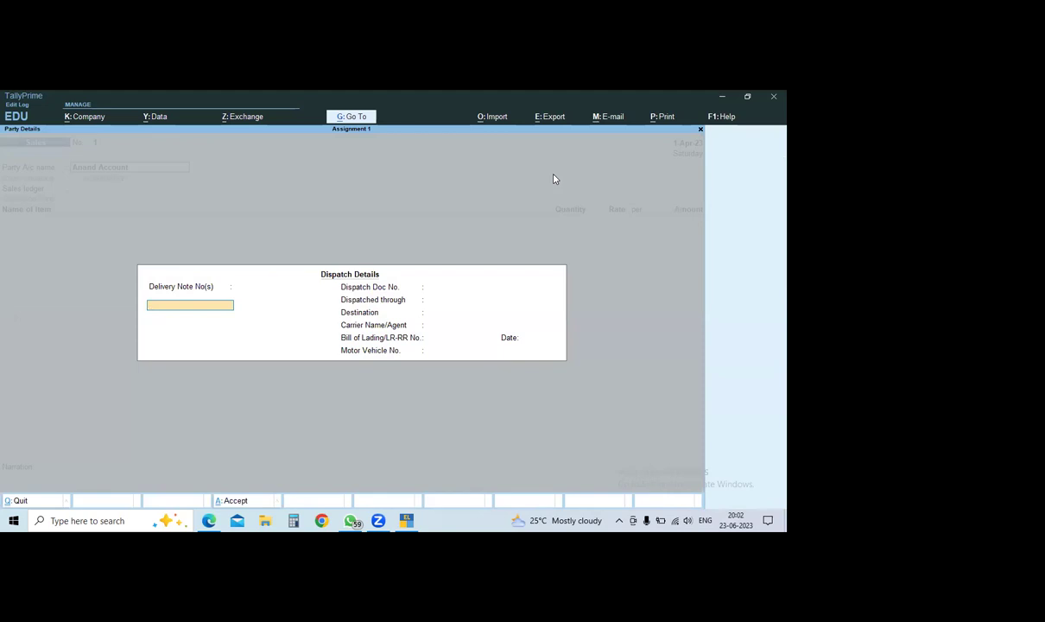
pyautogui.press('Escape')
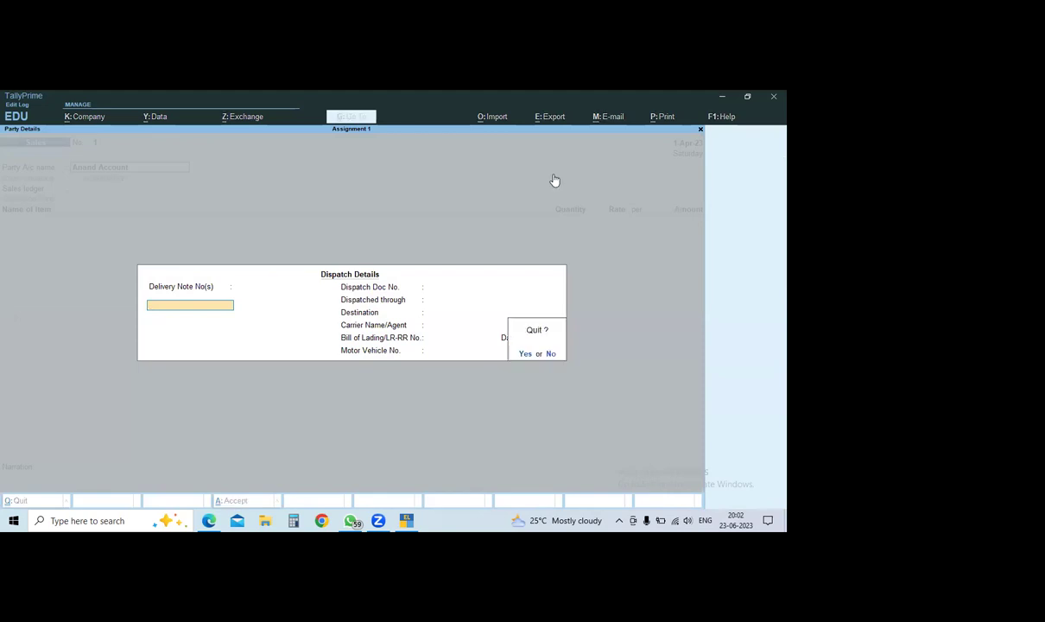
pyautogui.press('Return')
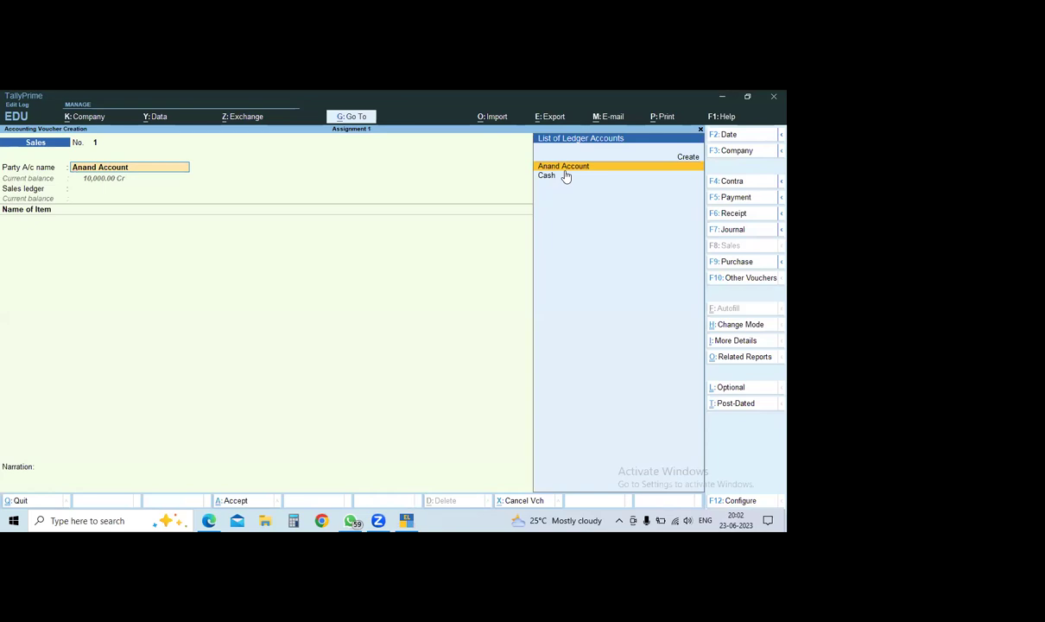
pyautogui.press('Return')
pyautogui.press('Escape')
pyautogui.press('Return')
pyautogui.press('BackSpace')
pyautogui.press('Escape')
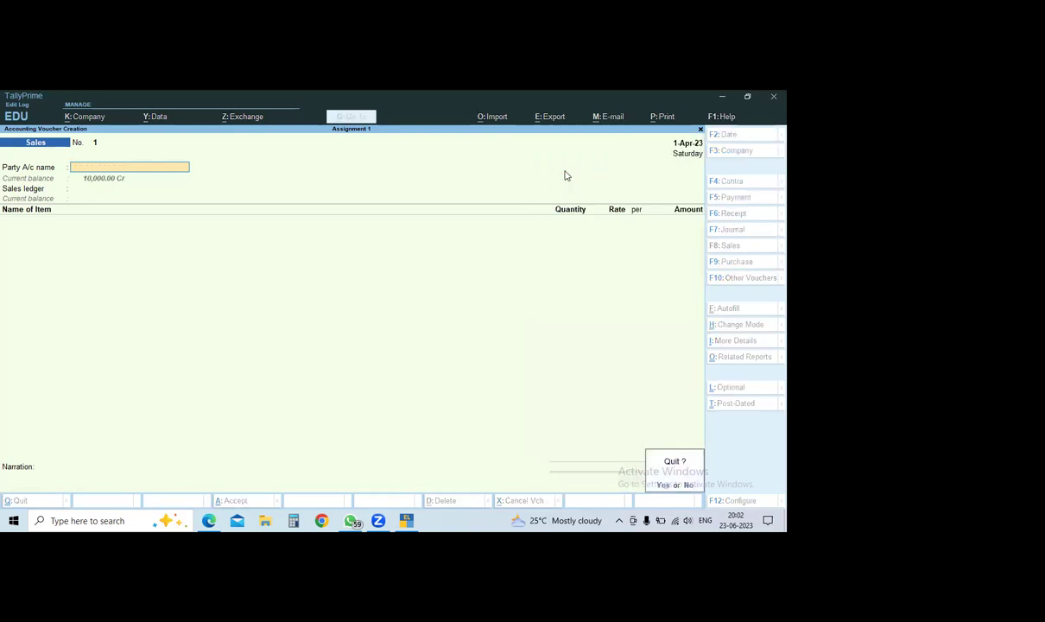
pyautogui.press('y')
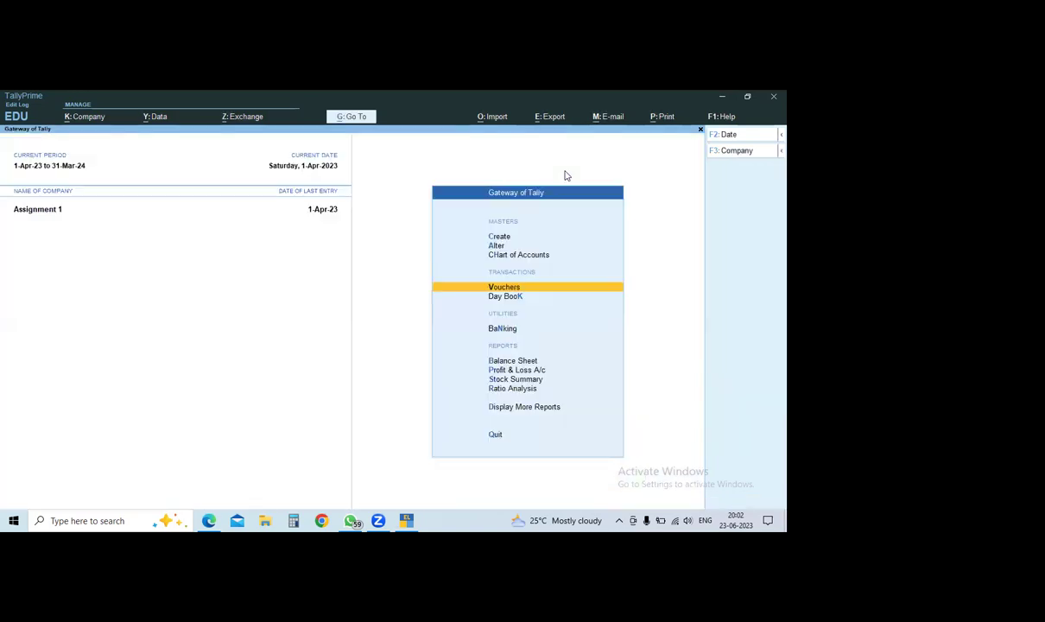
# Open a new sales voucher for entry.
pyautogui.press('Return')
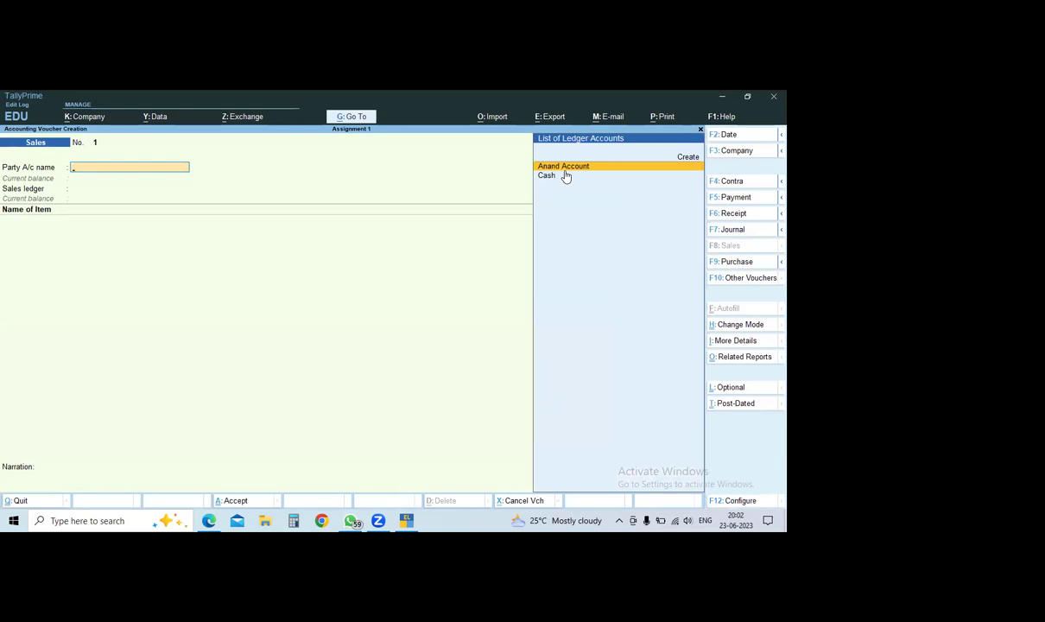
pyautogui.press('Return')
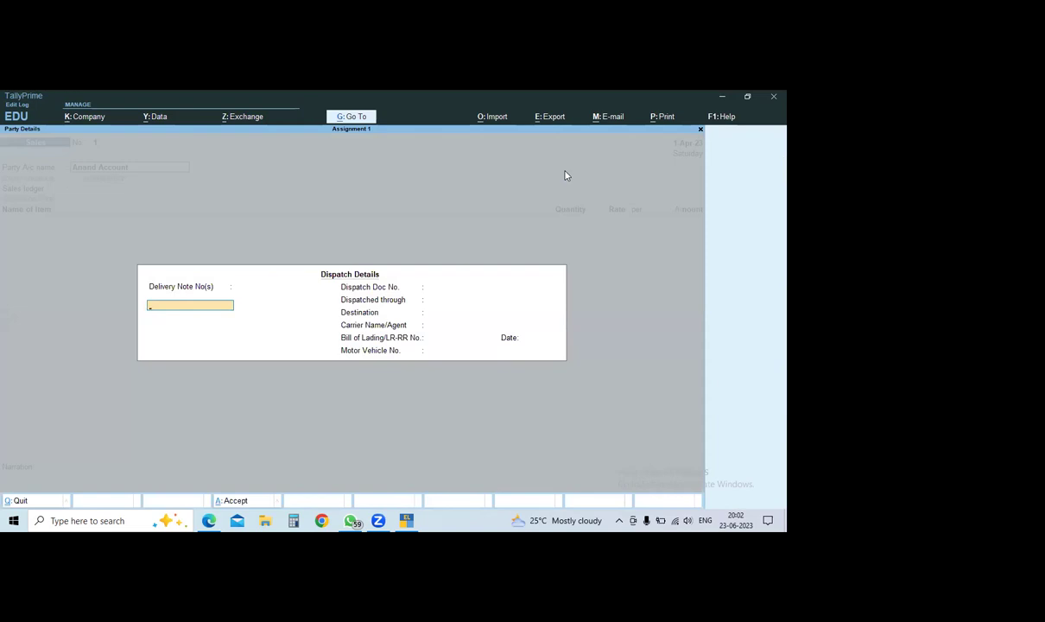
pyautogui.press('Escape')
pyautogui.press('y')
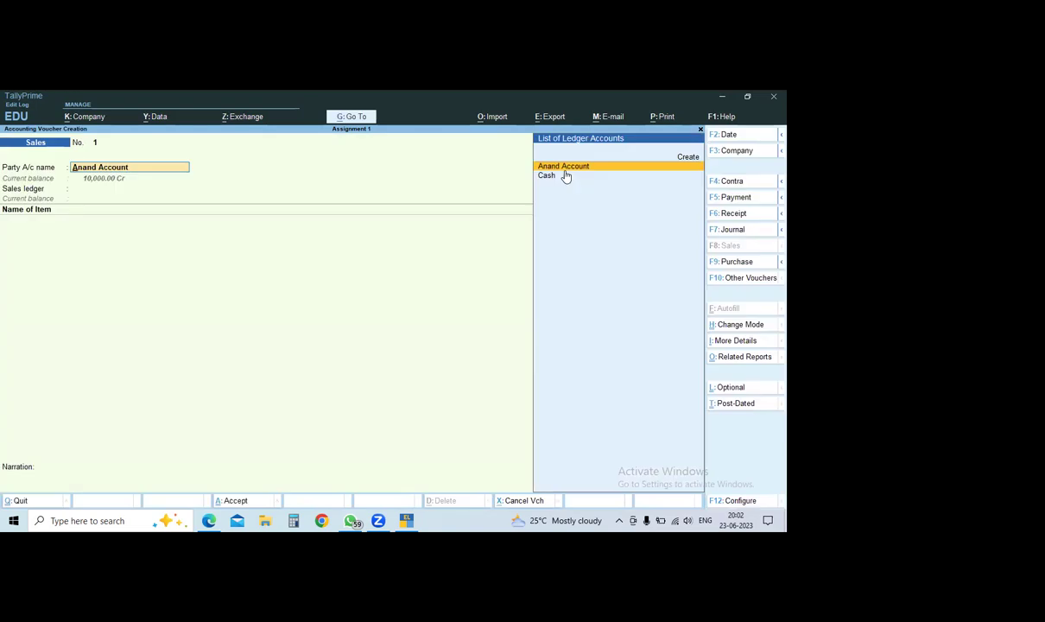
pyautogui.press('Down')
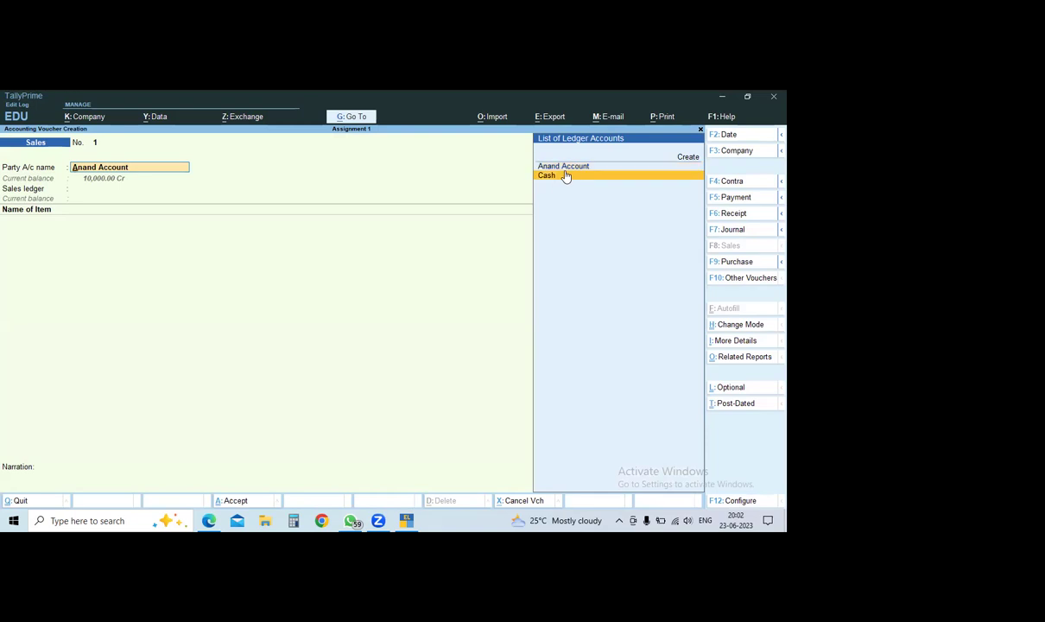
pyautogui.press('Up')
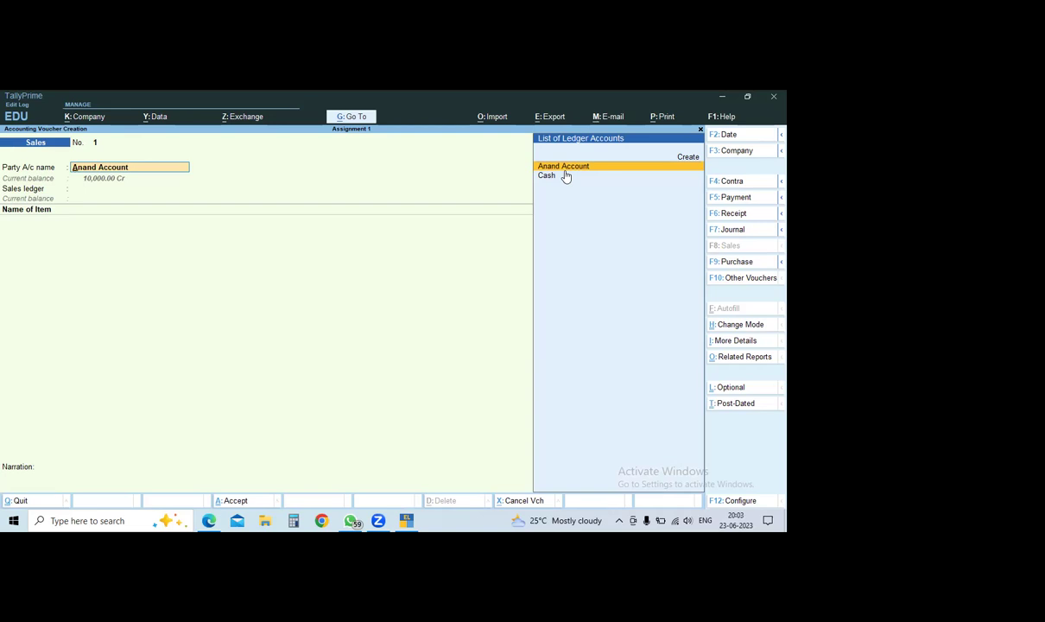
pyautogui.write('x')
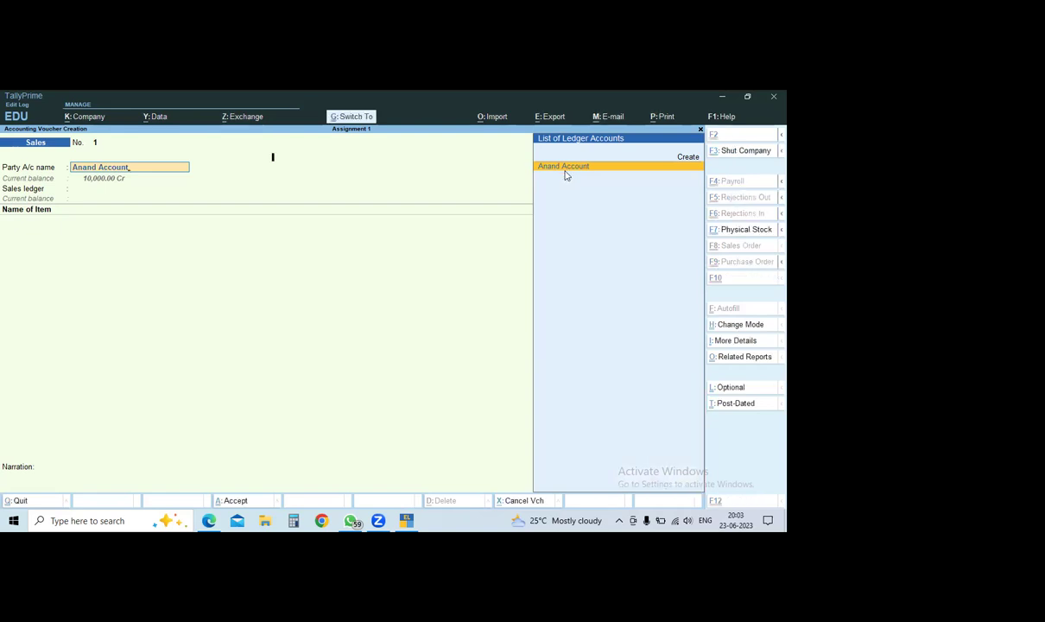
# Change the sales voucher's mode from Item Invoice to As Voucher.
pyautogui.hotkey('ctrl', 'h')
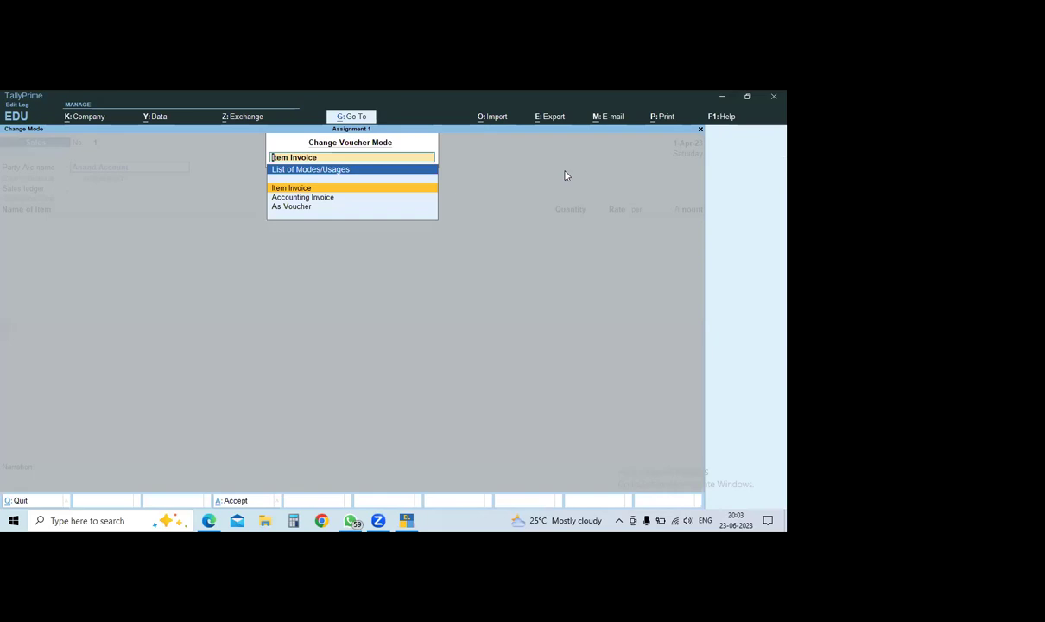
pyautogui.press('Down')
pyautogui.press('Down')
pyautogui.press('Return')
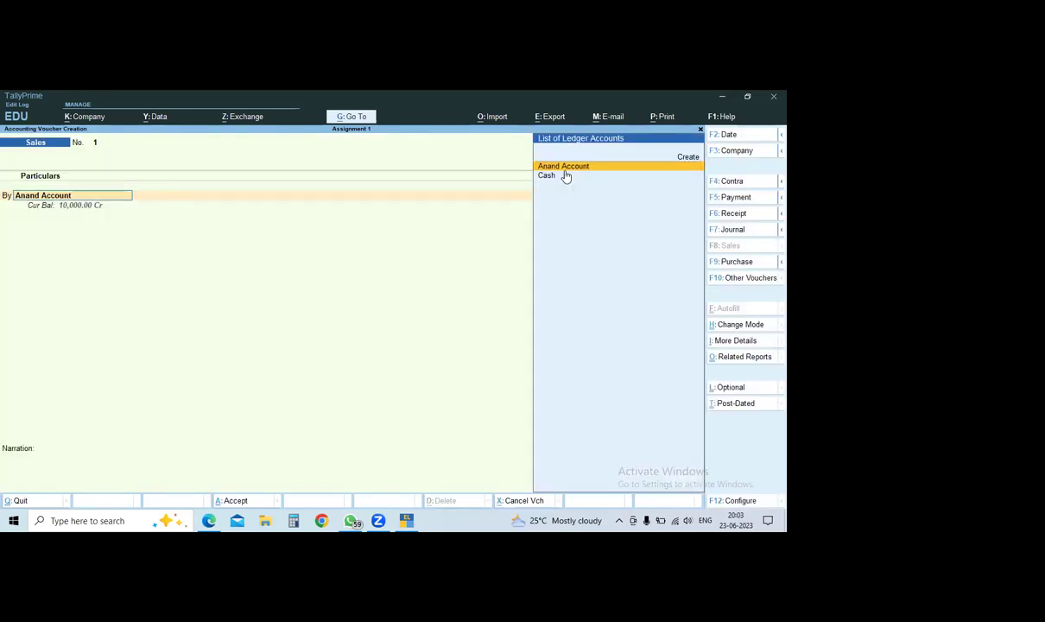
pyautogui.press('Return')
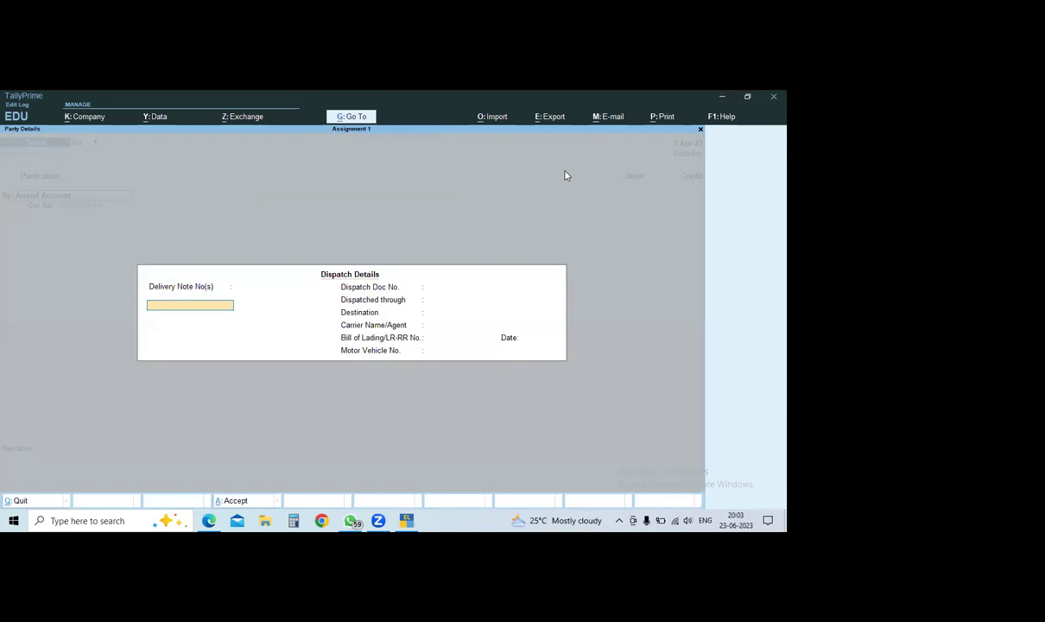
pyautogui.press('Escape')
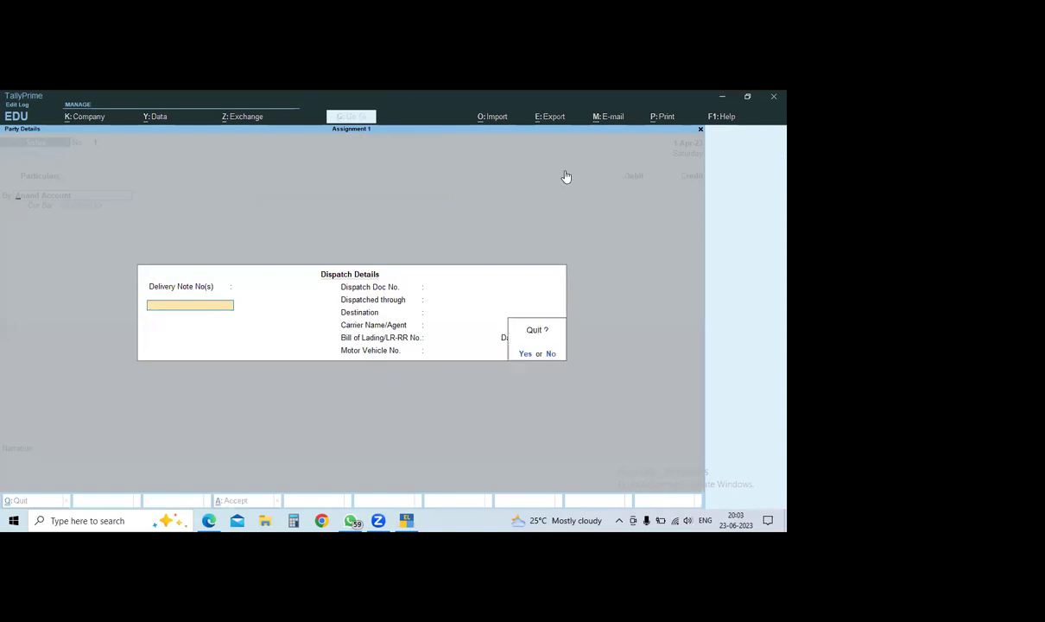
pyautogui.press('y')
pyautogui.press('BackSpace')
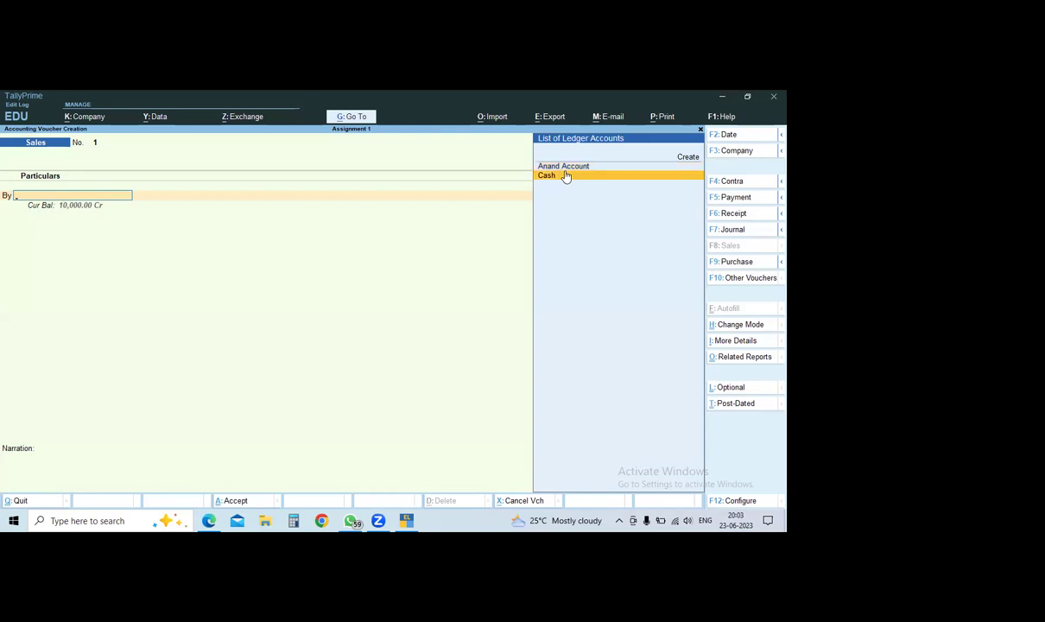
# Debit Cash with 50,000, leaving the dispatch details blank and accepting the default party details.
pyautogui.click(566, 176)
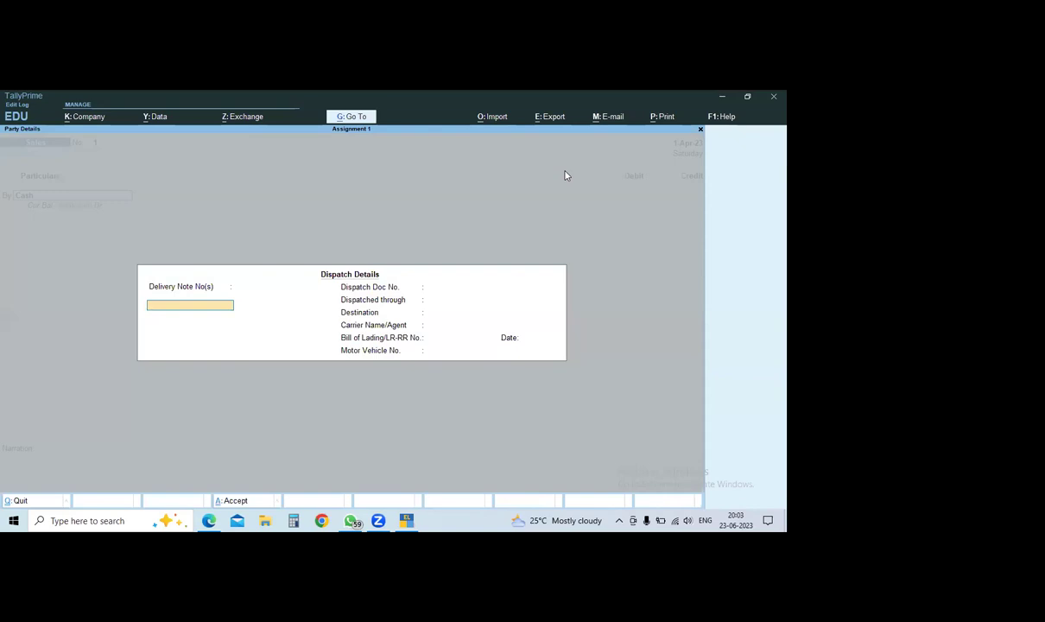
pyautogui.press('Return')
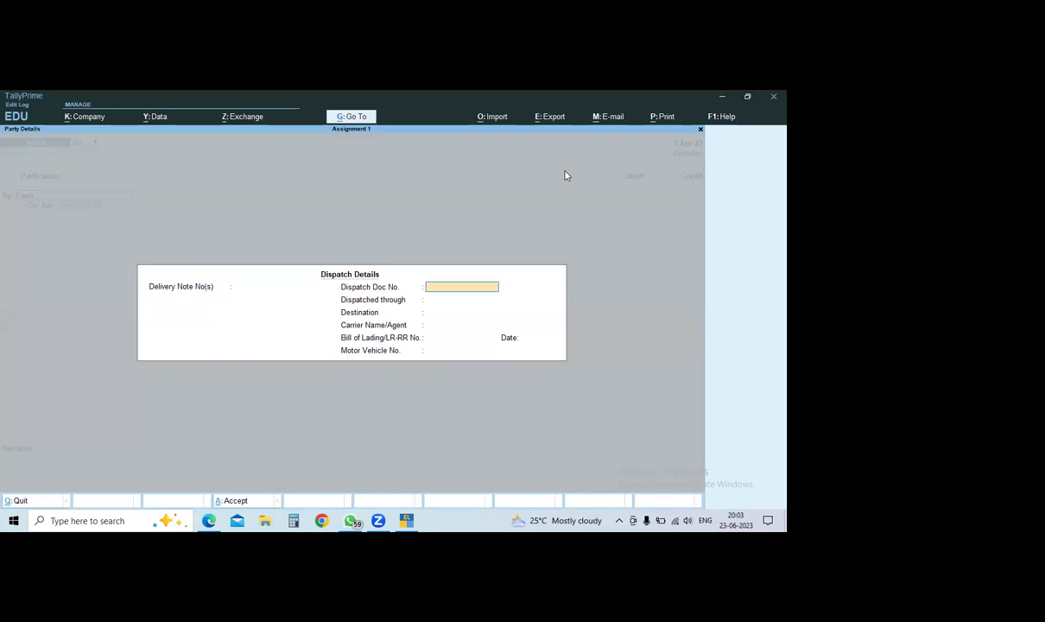
pyautogui.press('Return')
pyautogui.press('Return')
pyautogui.press('Return')
pyautogui.press('Return')
pyautogui.press('Return')
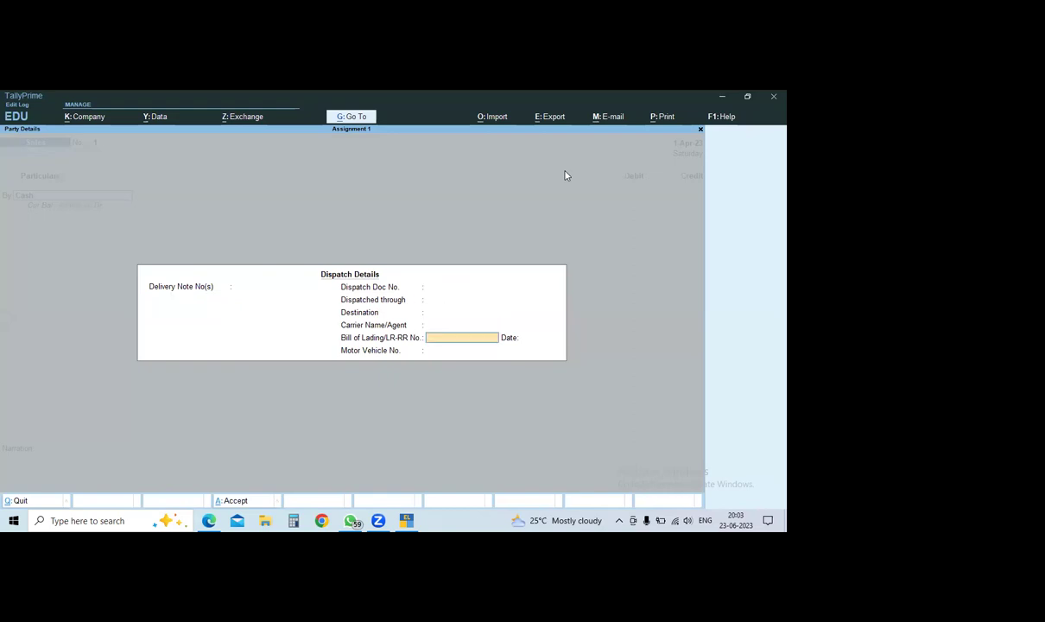
pyautogui.press('Return')
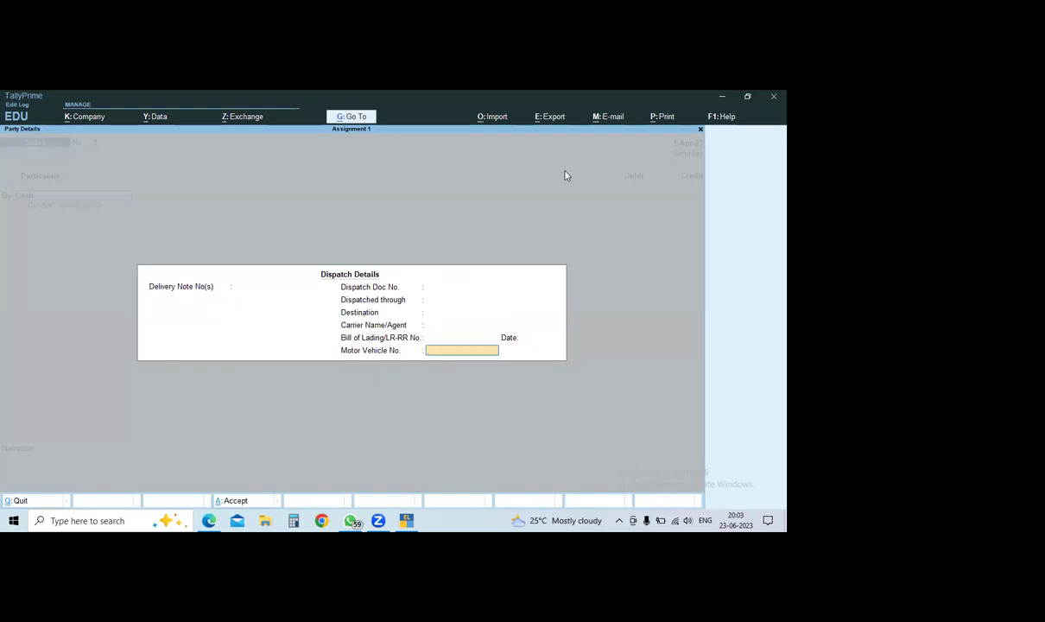
pyautogui.press('Return')
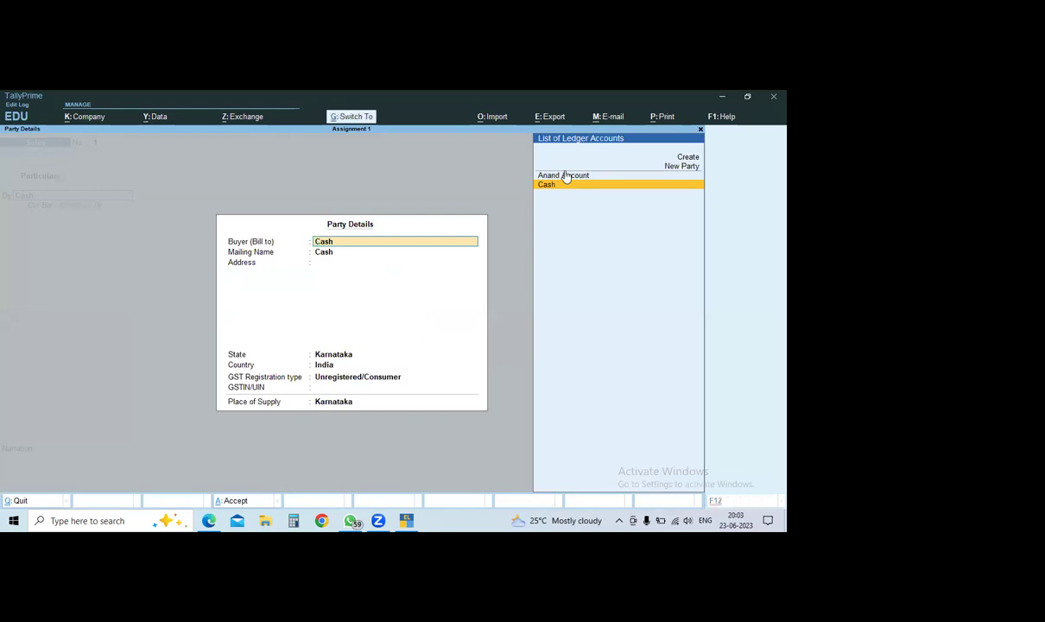
pyautogui.hotkey('ctrl', 'a')
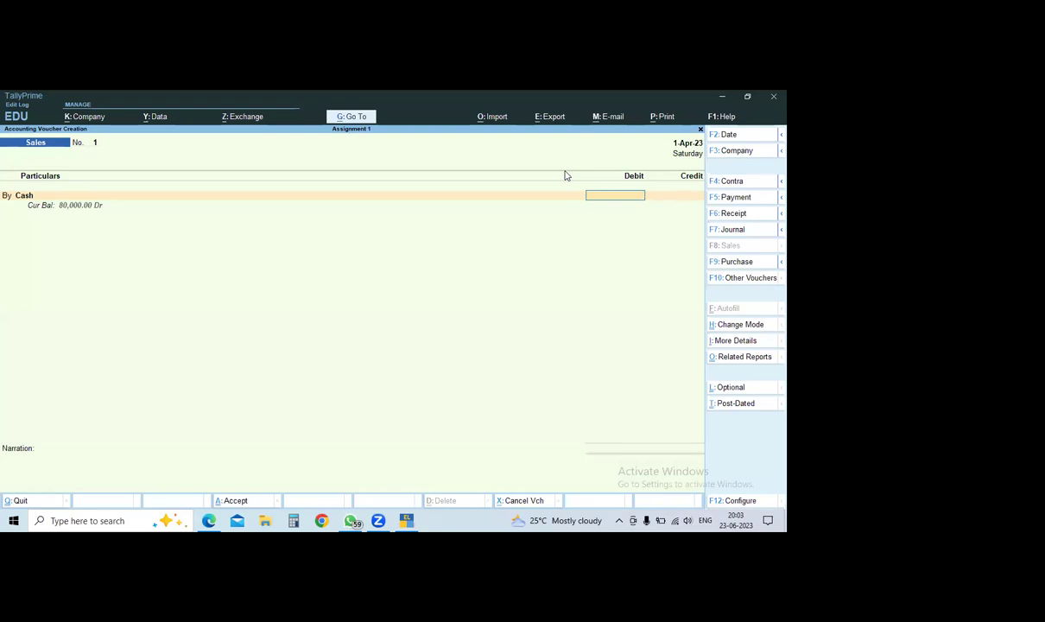
pyautogui.write('50000')
pyautogui.press('Return')
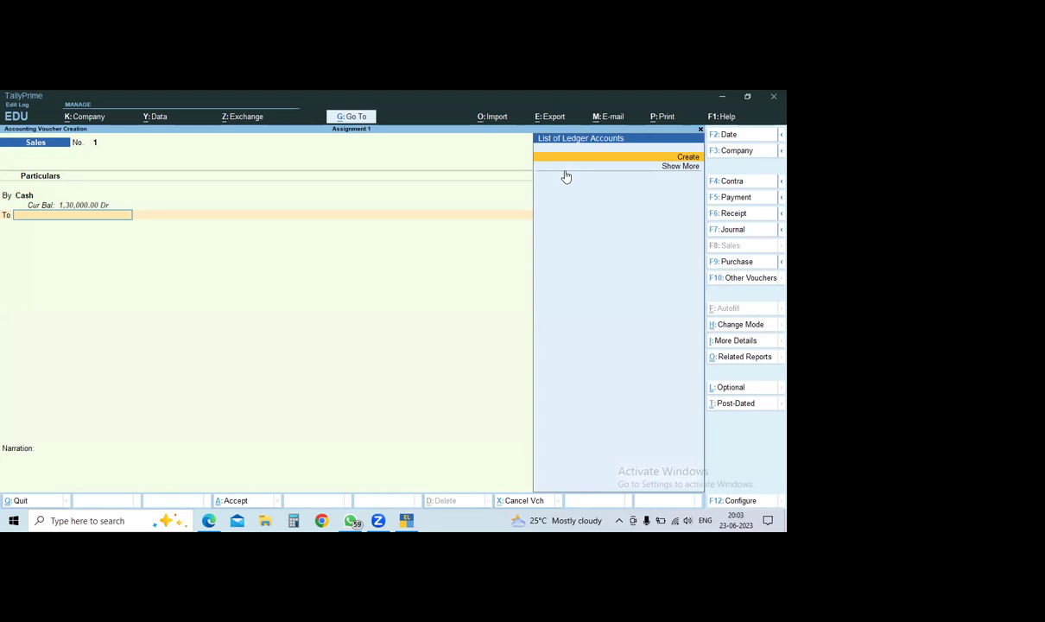
# Start a new ledger from the voucher's credit line and name it Sales Account.
pyautogui.hotkey('alt', 'c')
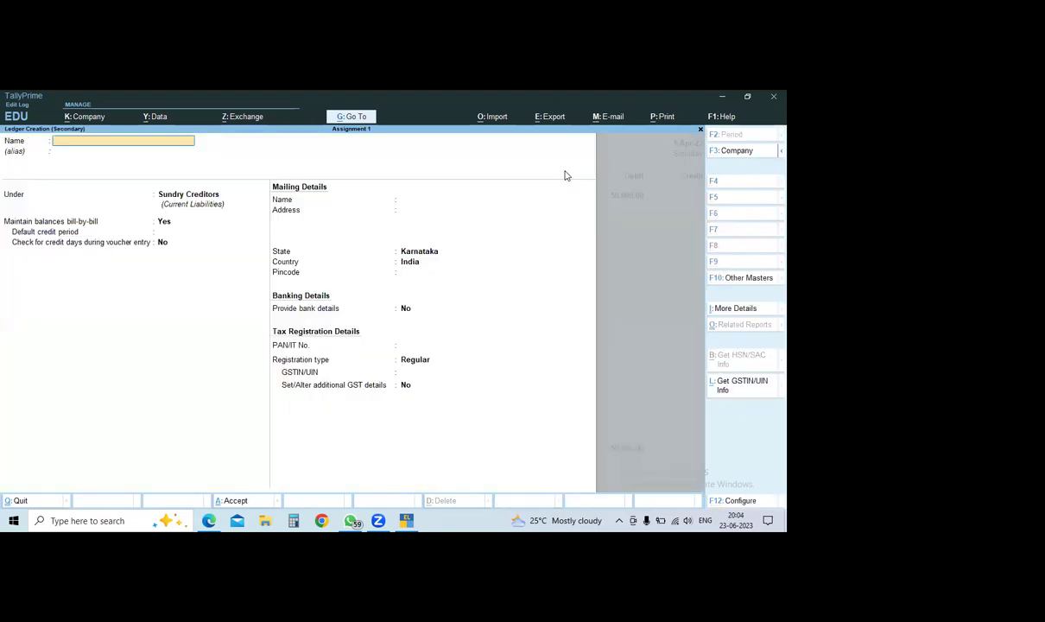
pyautogui.write('Sa')
pyautogui.write('les Ledger')
pyautogui.press('BackSpace')
pyautogui.press('BackSpace')
pyautogui.press('BackSpace')
pyautogui.press('BackSpace')
pyautogui.press('BackSpace')
pyautogui.write('Account')
pyautogui.press('Return')
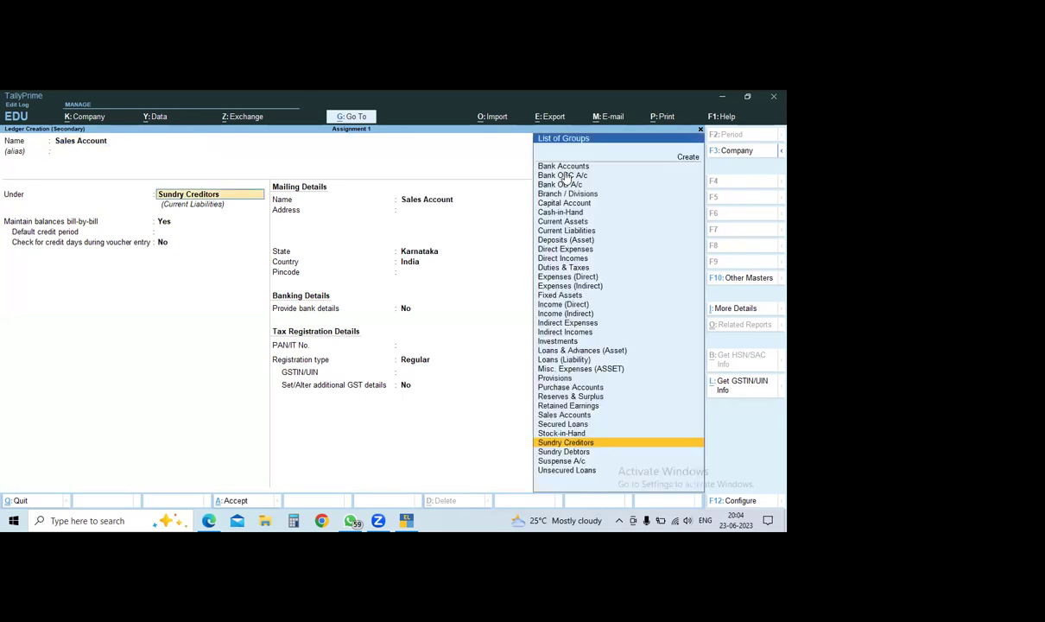
# Place the Sales Account ledger under the Sales Accounts group and save it.
pyautogui.write('Sa')
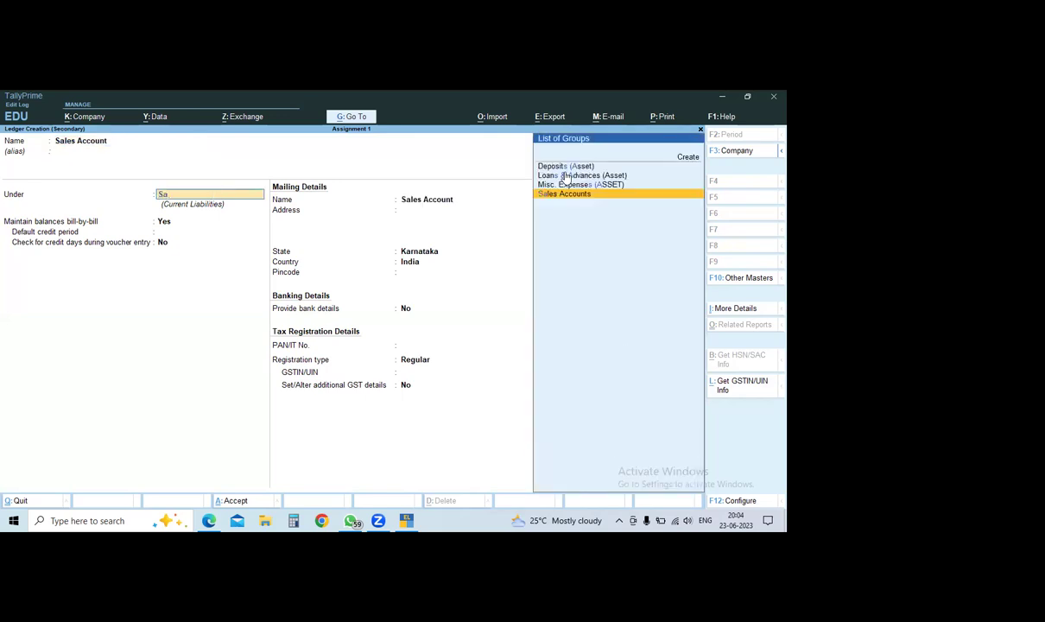
pyautogui.press('BackSpace')
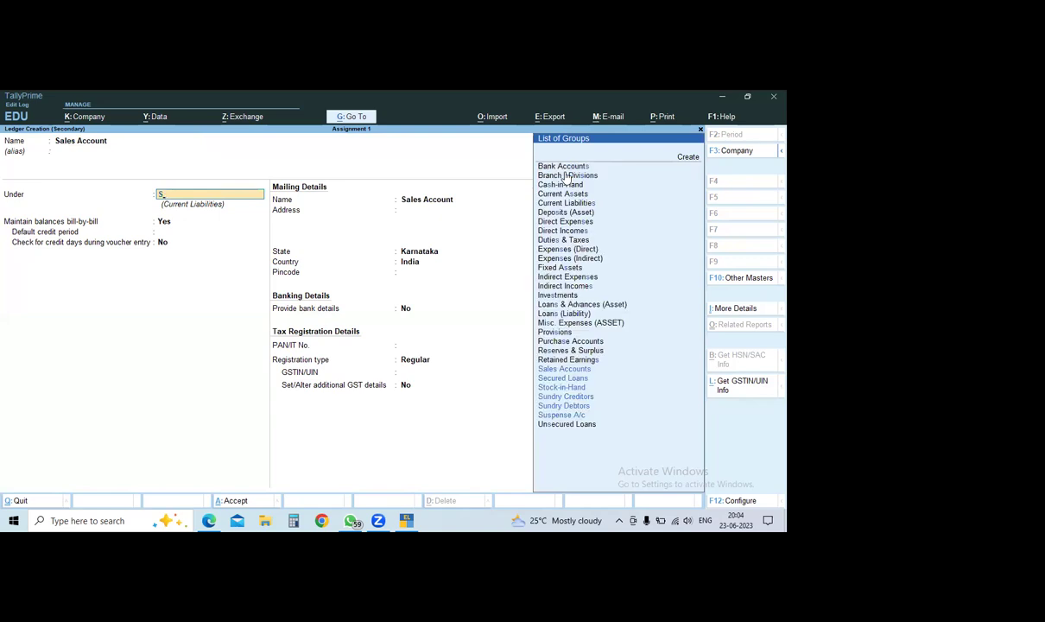
pyautogui.write('al')
pyautogui.press('Return')
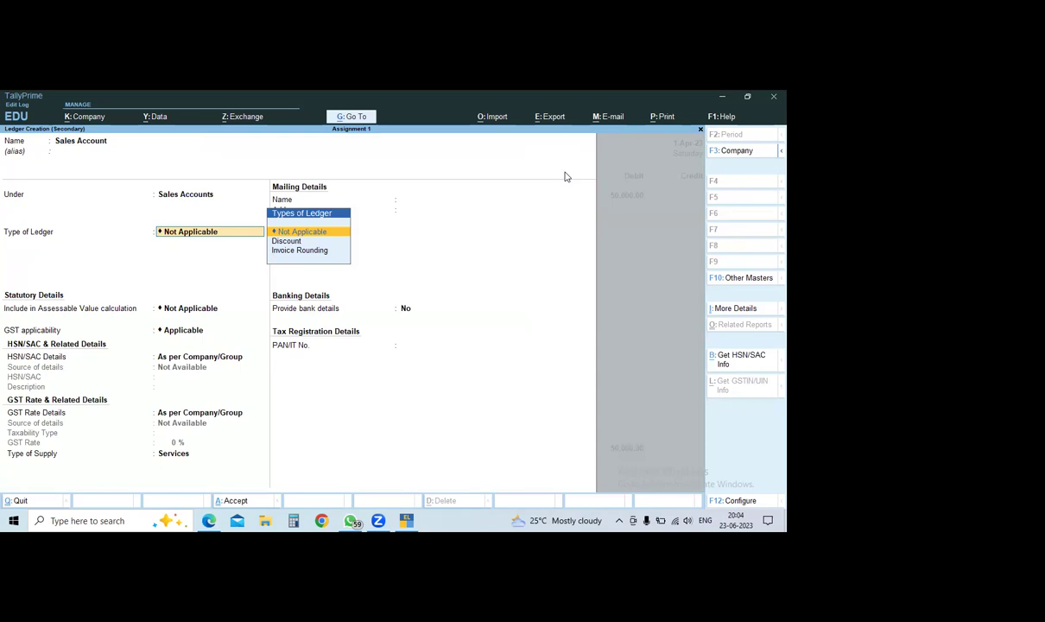
pyautogui.press('ctrl')
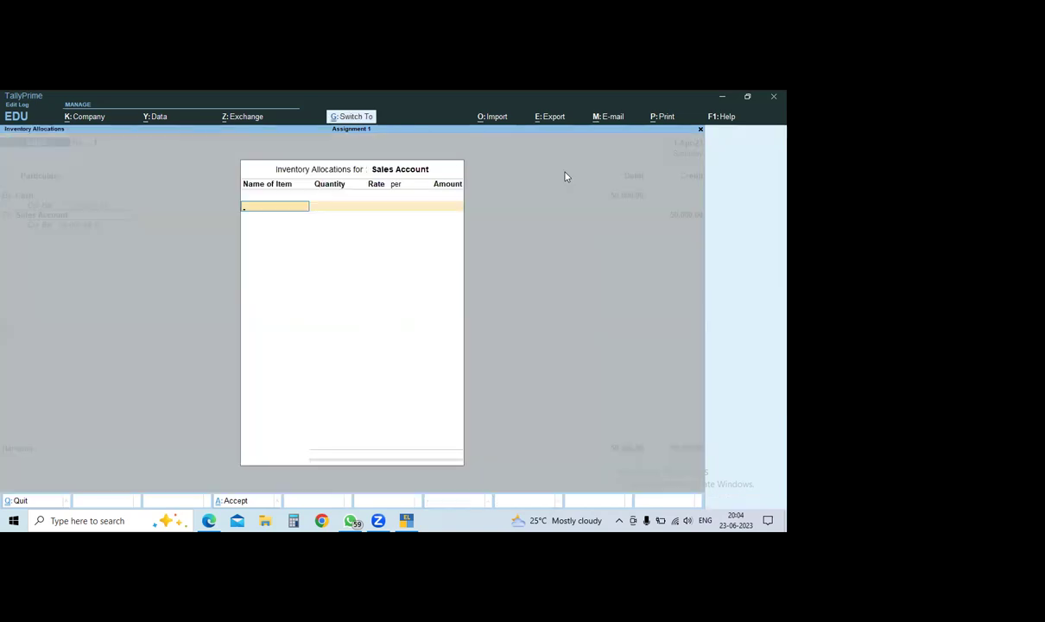
# Skip the inventory allocations for Sales Account and save the cash sales voucher with the 50,000 credit.
pyautogui.press('Return')
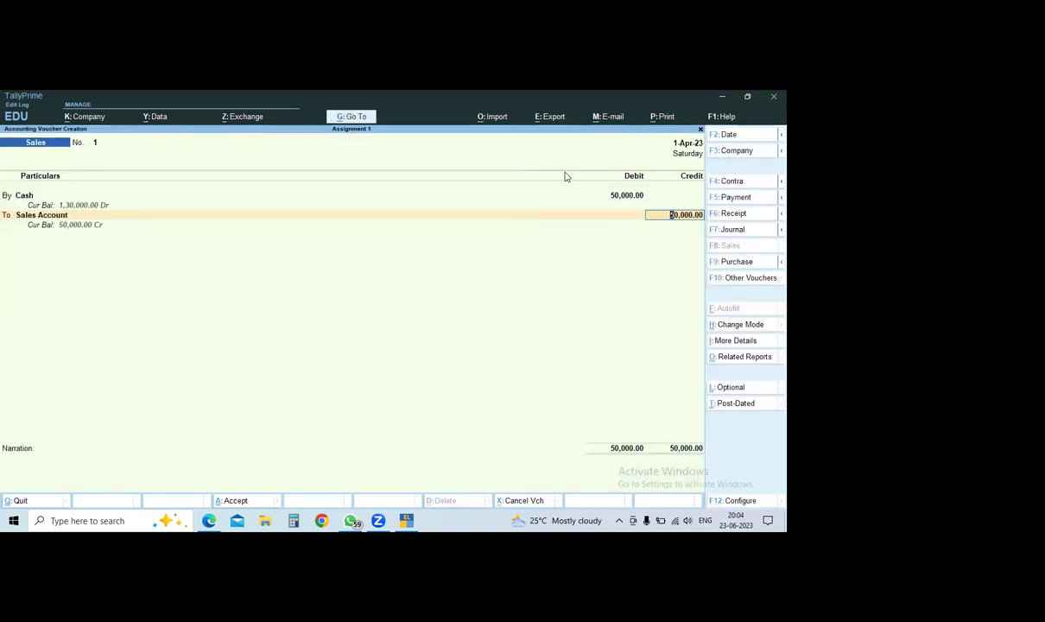
pyautogui.hotkey('ctrl', 'a')
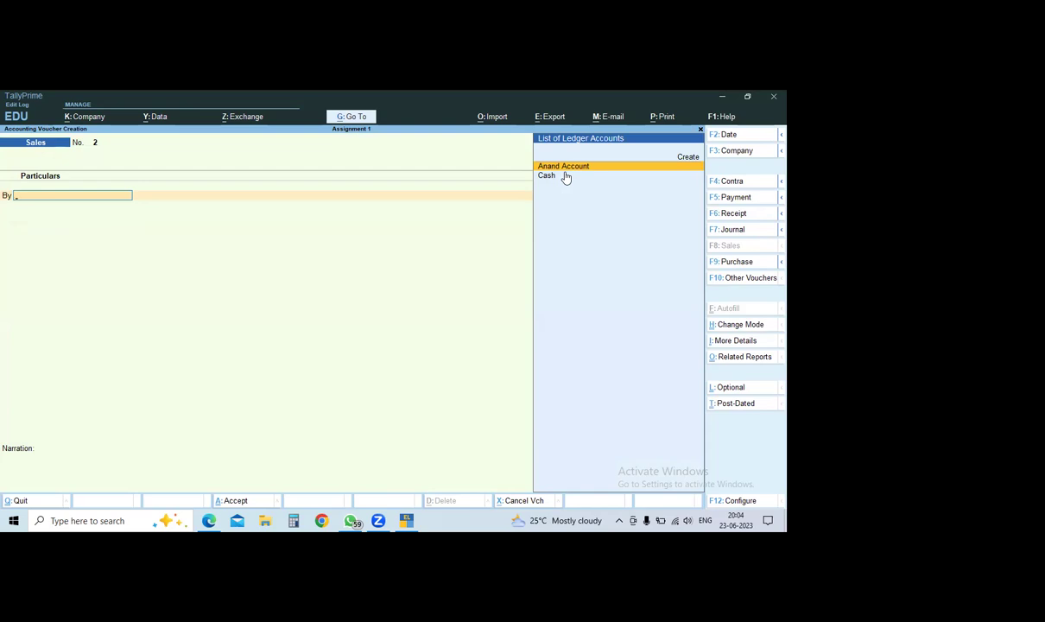
# Create a customer party ledger from the second sales voucher's debit line, under the Sundry Debtors group, and save it.
pyautogui.press('ctrl')
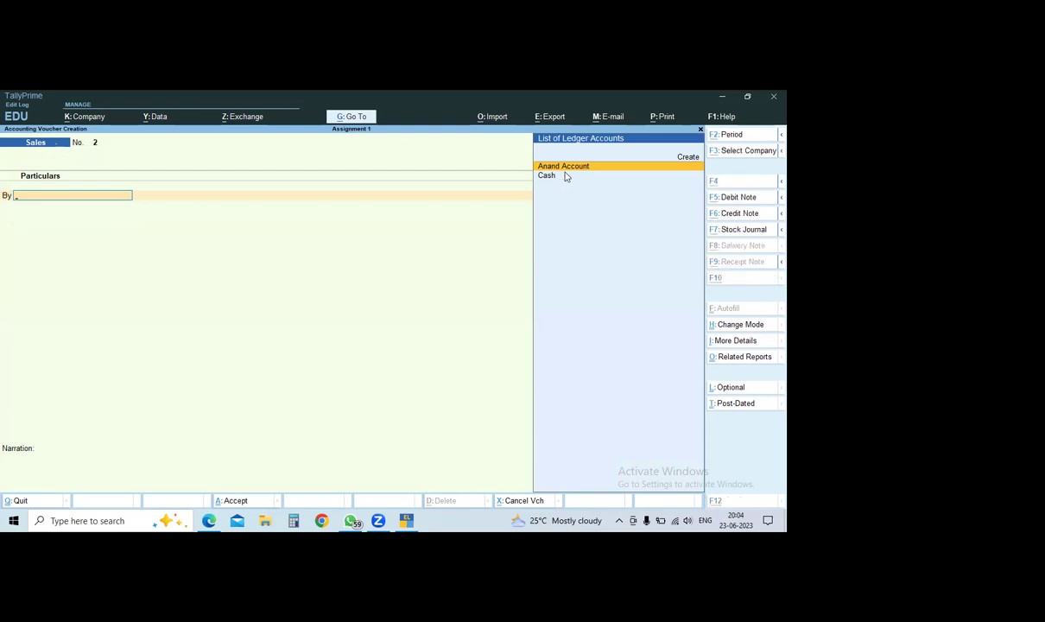
pyautogui.hotkey('alt', 'c')
pyautogui.write('Chandra account')
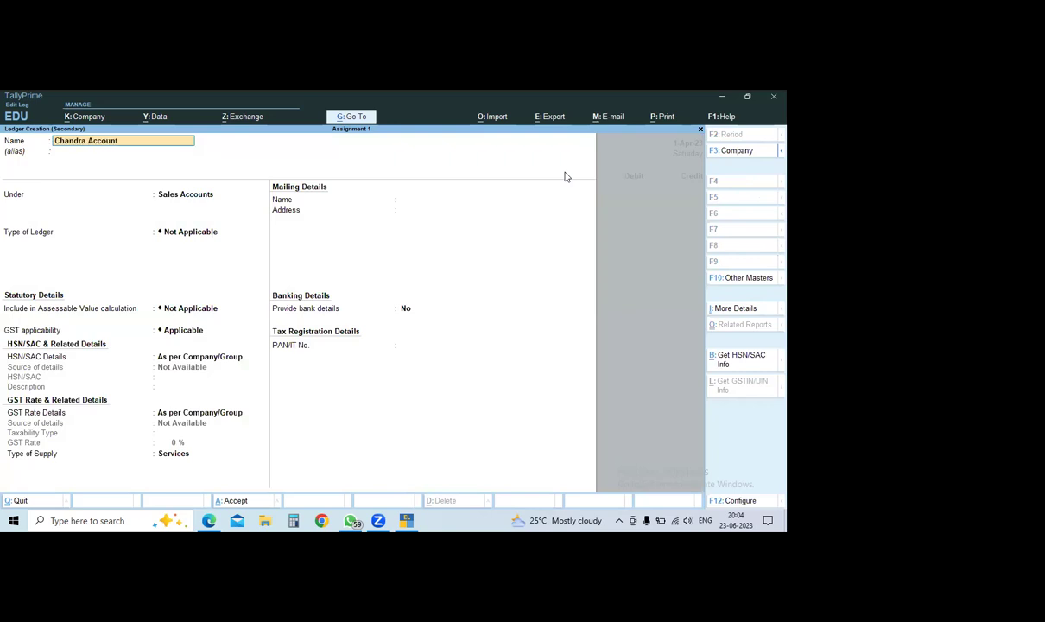
pyautogui.press('Return')
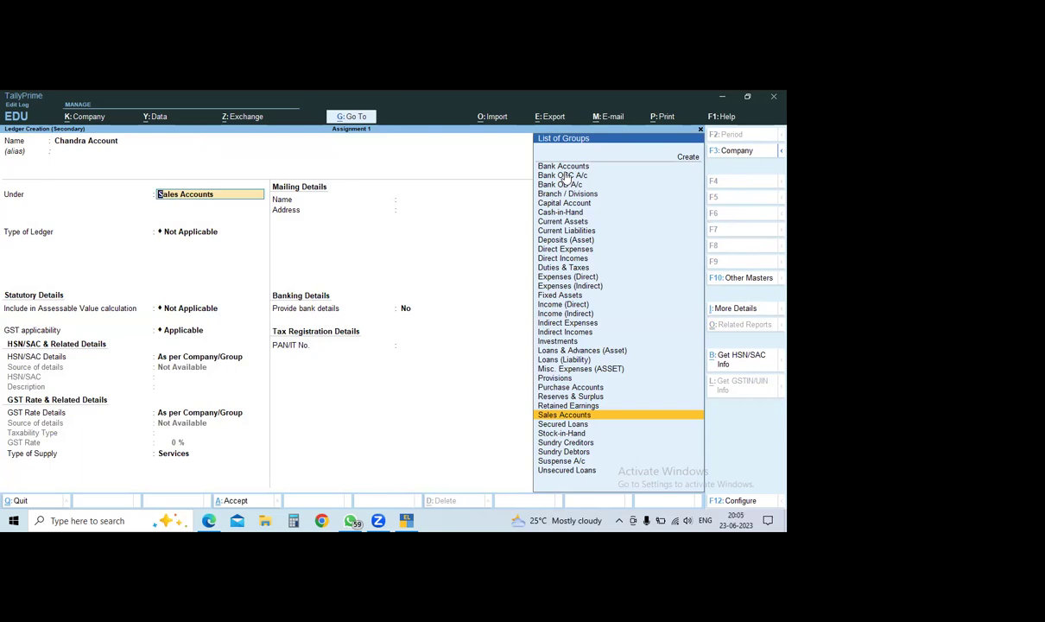
pyautogui.write('Deb')
pyautogui.write('eb')
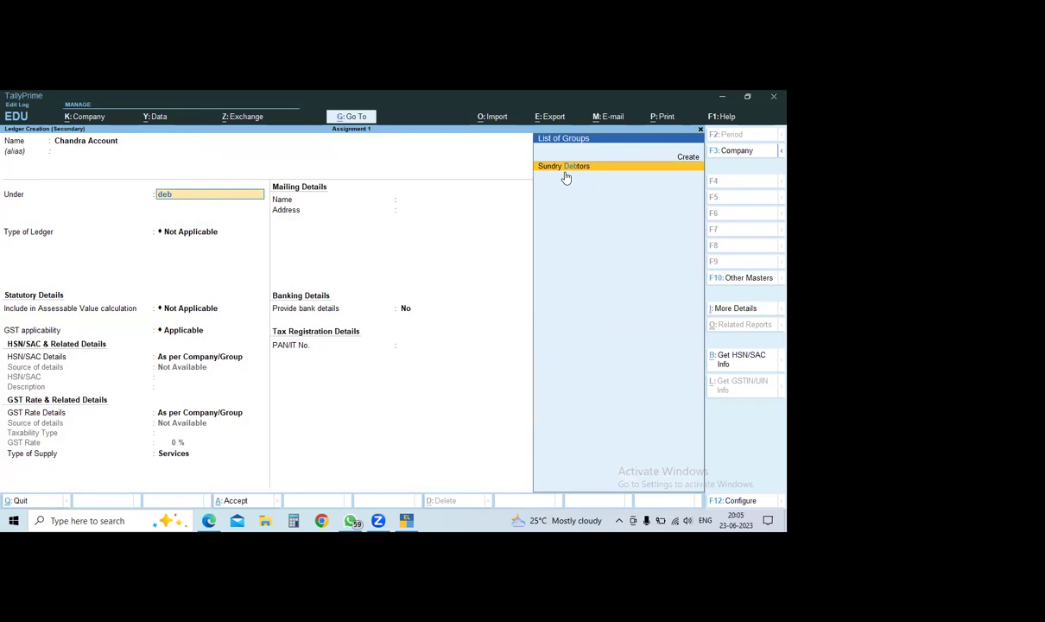
pyautogui.press('Return')
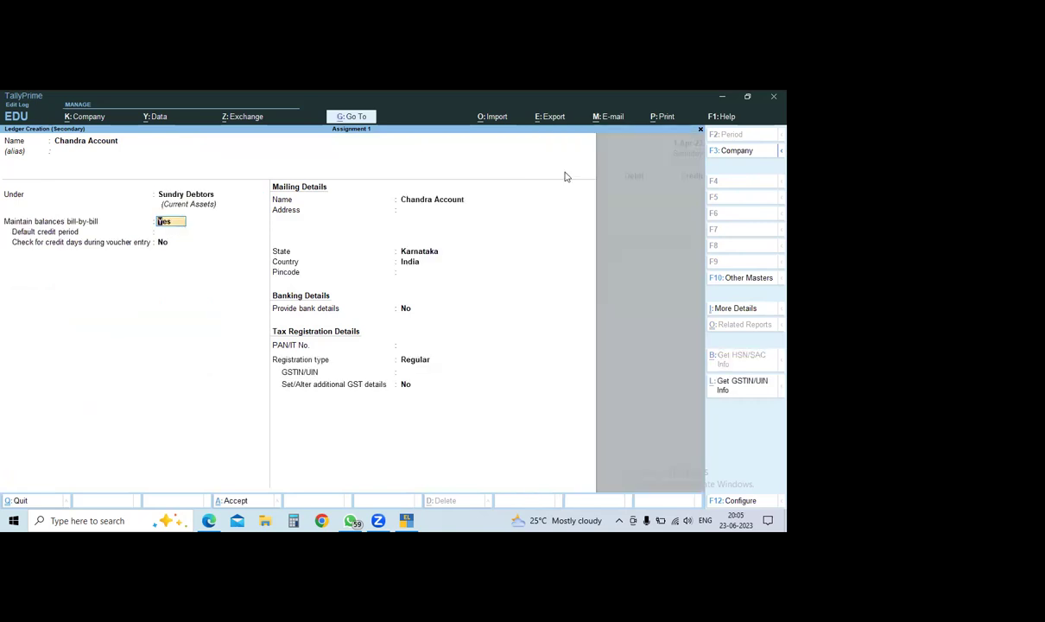
pyautogui.hotkey('ctrl', 'a')
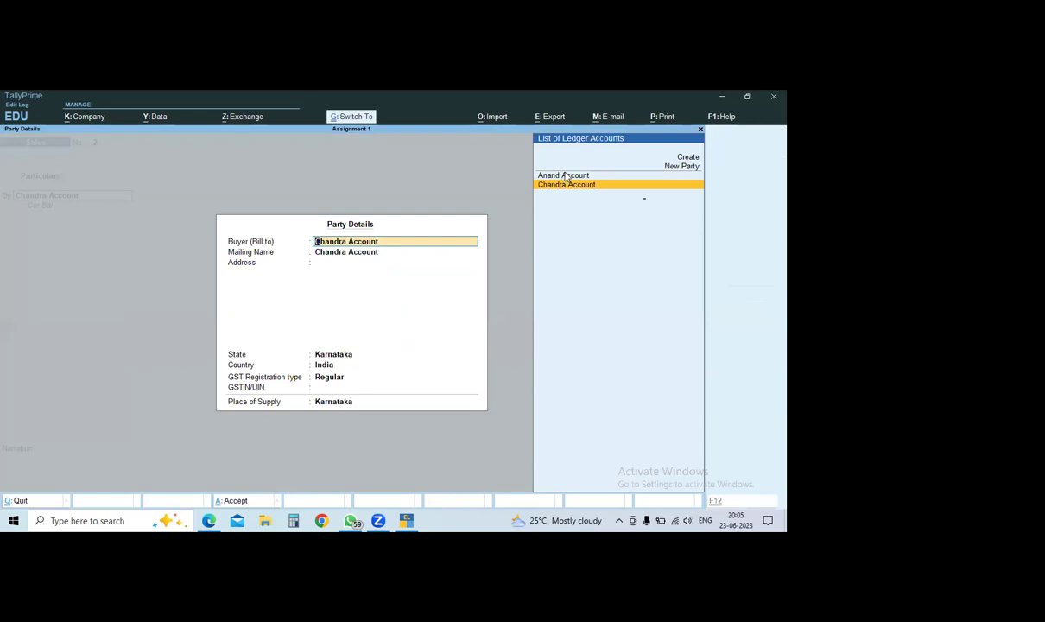
# Accept the party details, debit the customer ledger with 1,000 and set its bill reference to On Account.
pyautogui.hotkey('ctrl', 'a')
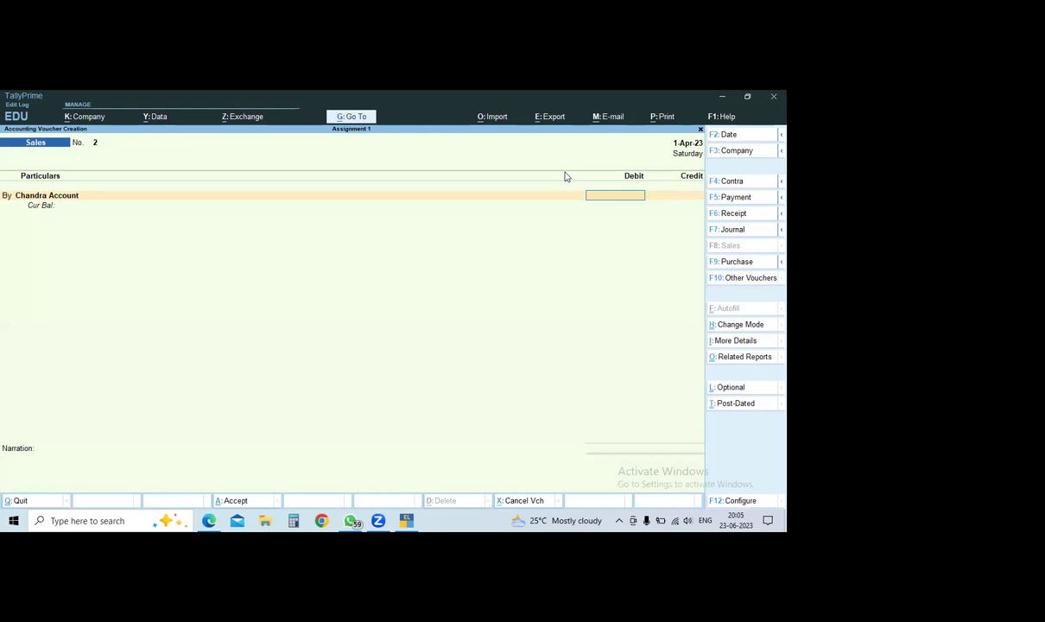
pyautogui.write('1000')
pyautogui.press('Return')
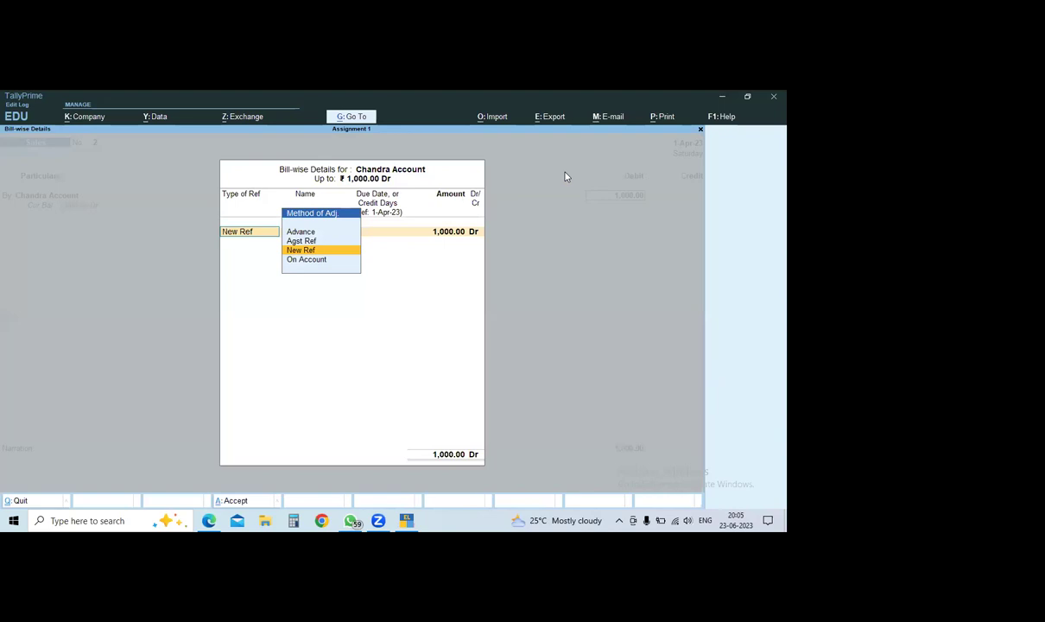
pyautogui.press('Down')
pyautogui.press('Return')
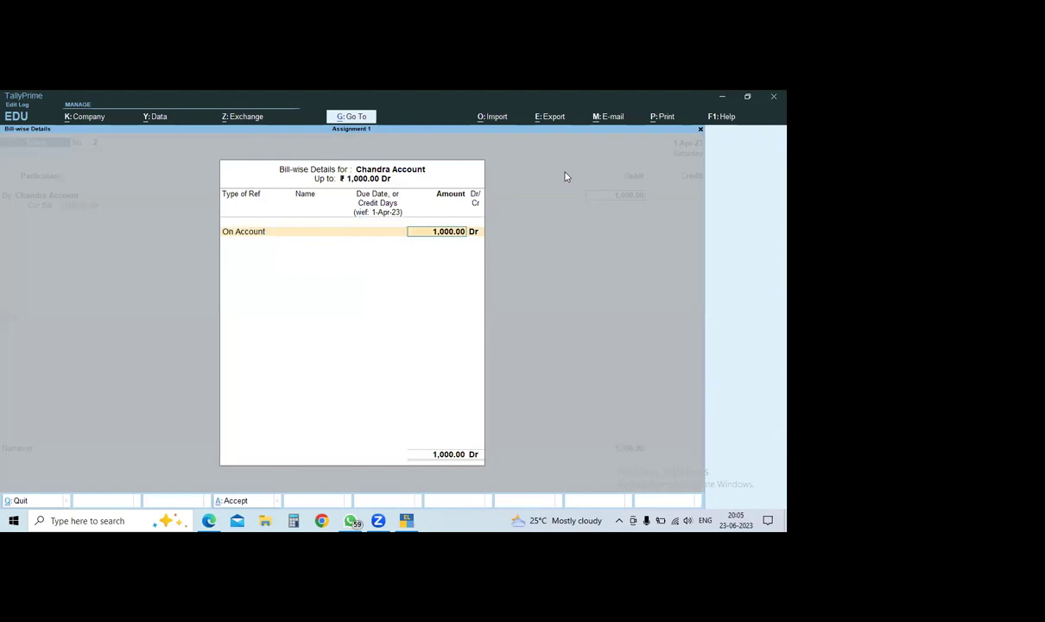
# Accept the bill-wise details, credit Sales Account with 1,000 without inventory allocations and save the credit sales voucher.
pyautogui.press('Return')
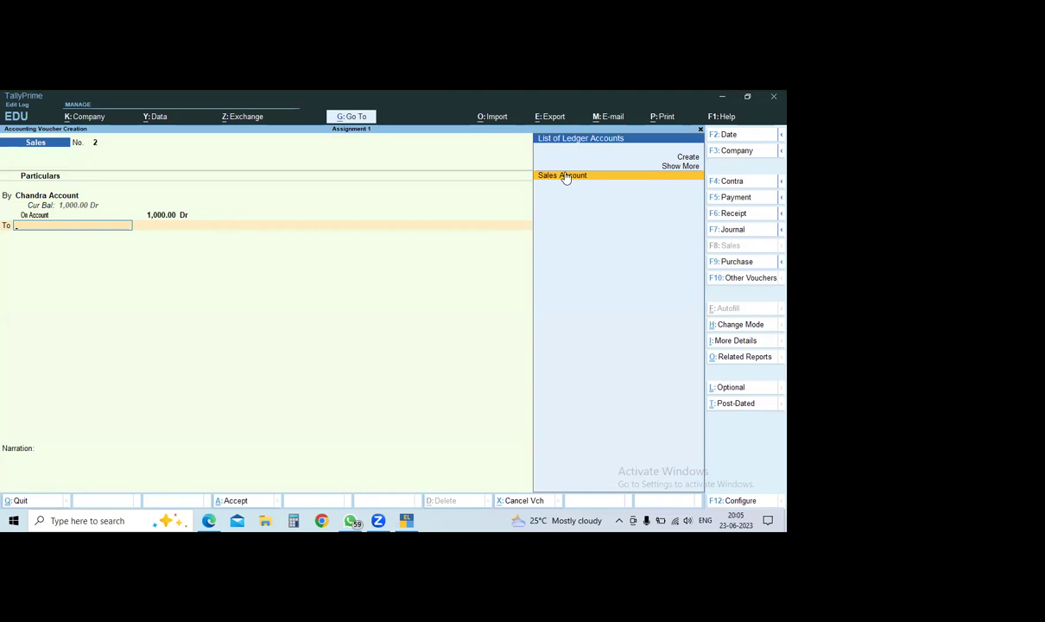
pyautogui.write('S')
pyautogui.press('Return')
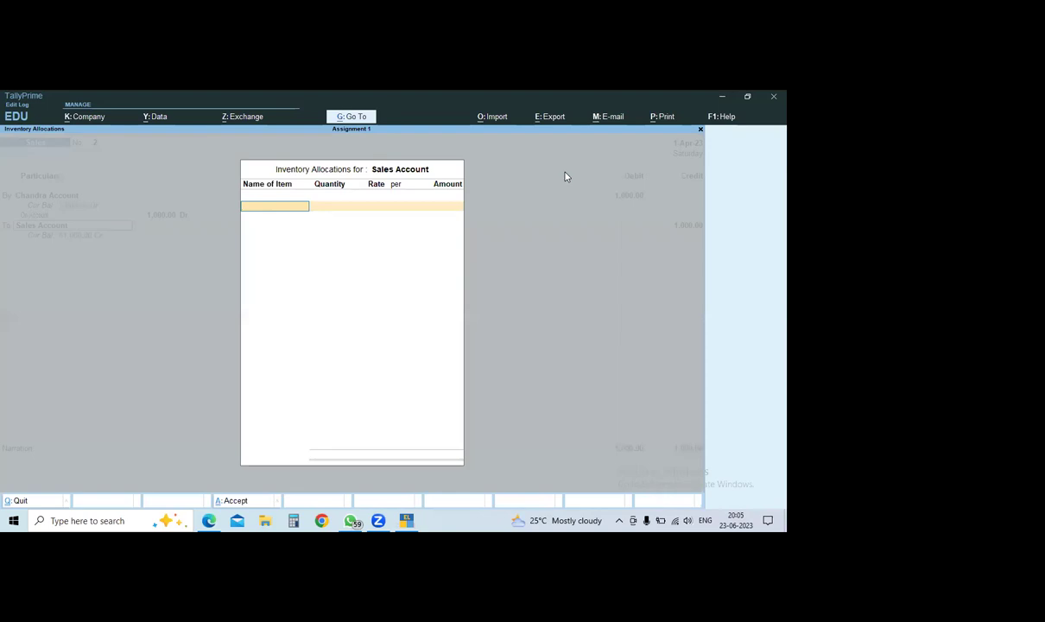
pyautogui.press('Return')
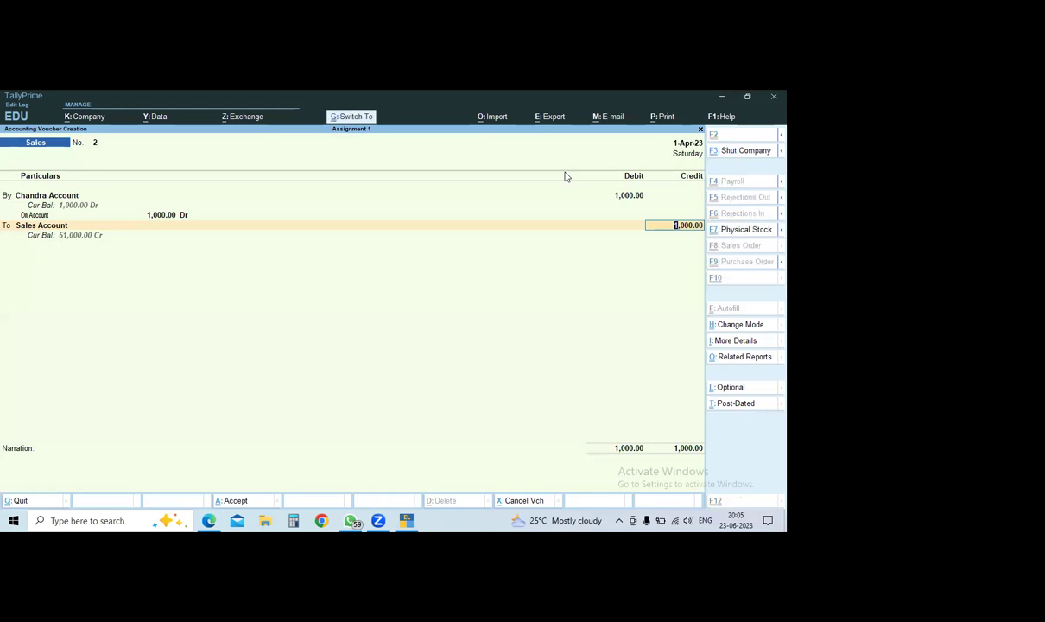
pyautogui.hotkey('ctrl', 'a')
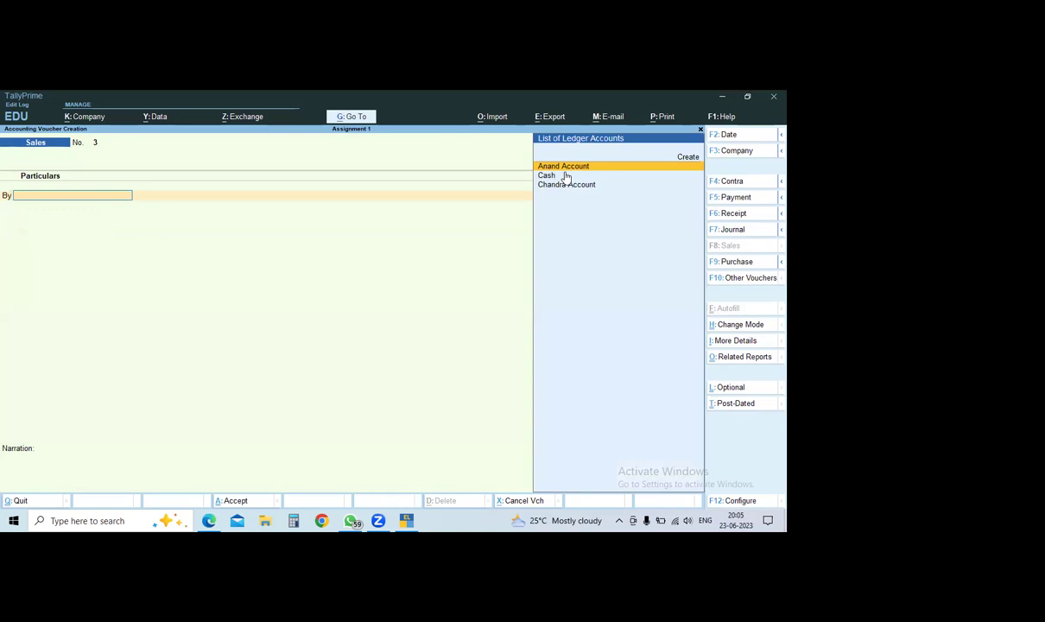
pyautogui.press('Down')
pyautogui.press('Down')
pyautogui.press('Up')
pyautogui.press('Up')
# Change the voucher type from Sales to Credit Note.
pyautogui.press('F10')
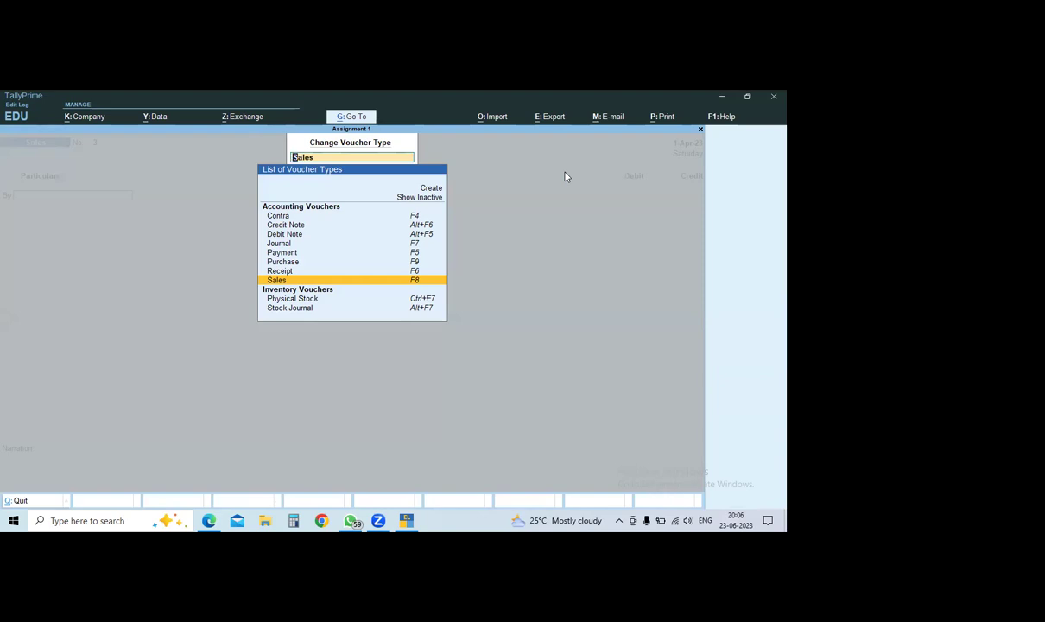
pyautogui.press('Up')
pyautogui.press('Up')
pyautogui.press('Up')
pyautogui.press('Up')
pyautogui.press('Up')
pyautogui.press('Up')
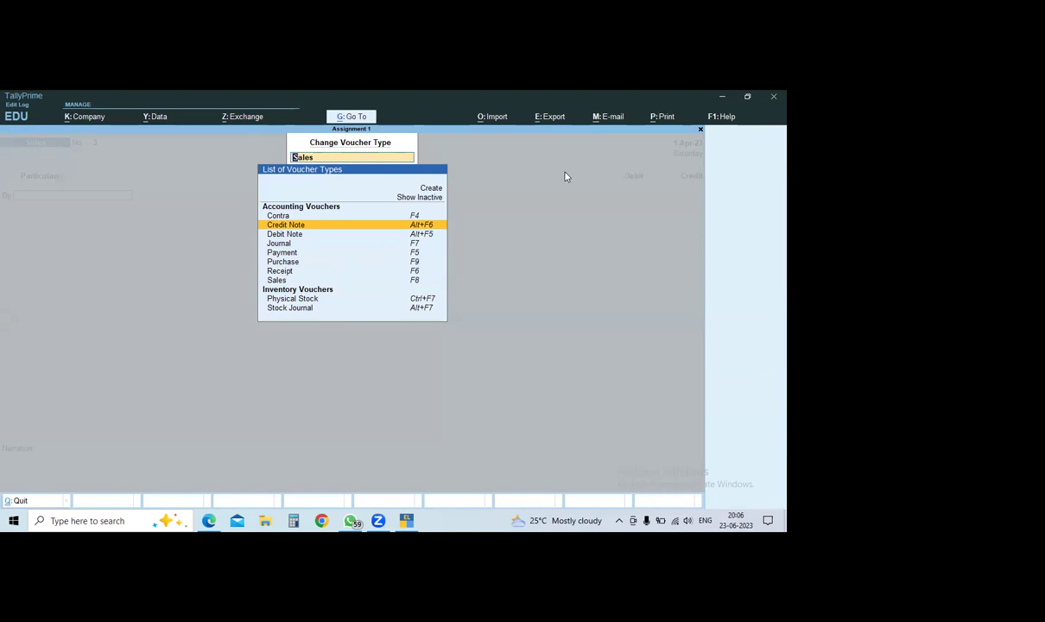
pyautogui.press('Return')
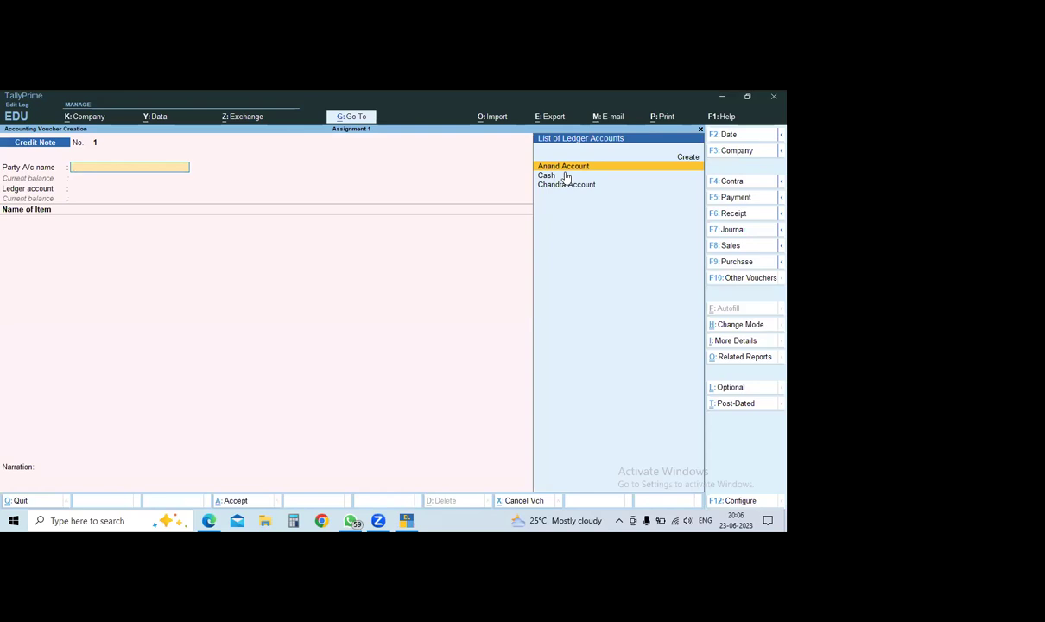
# Change the credit note's entry mode to As Voucher.
pyautogui.press('ctrl')
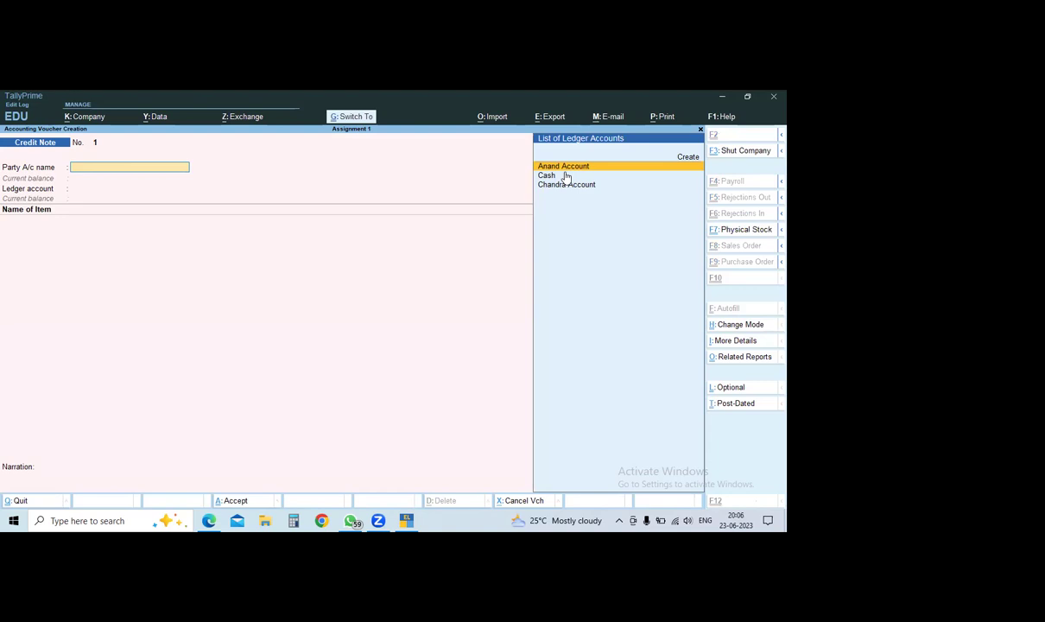
pyautogui.hotkey('ctrl', 'h')
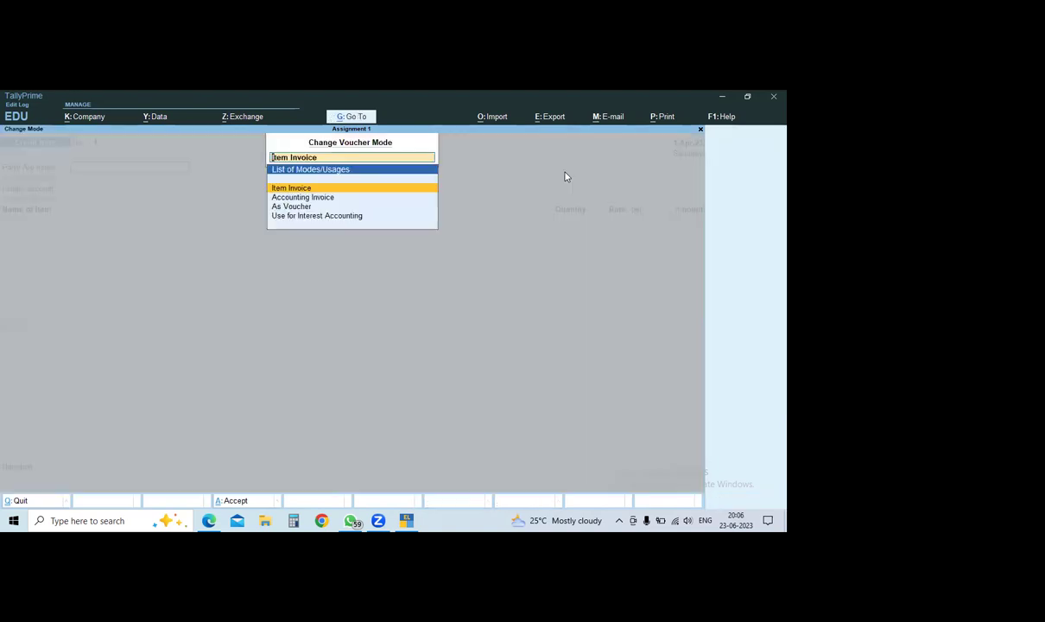
pyautogui.press('Down')
pyautogui.press('Down')
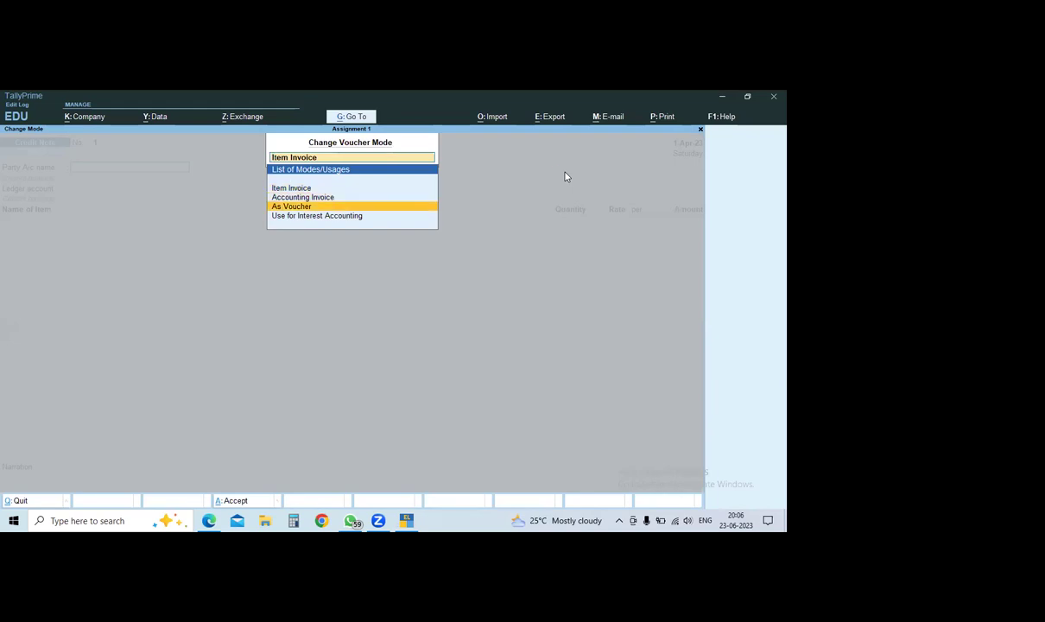
pyautogui.press('Return')
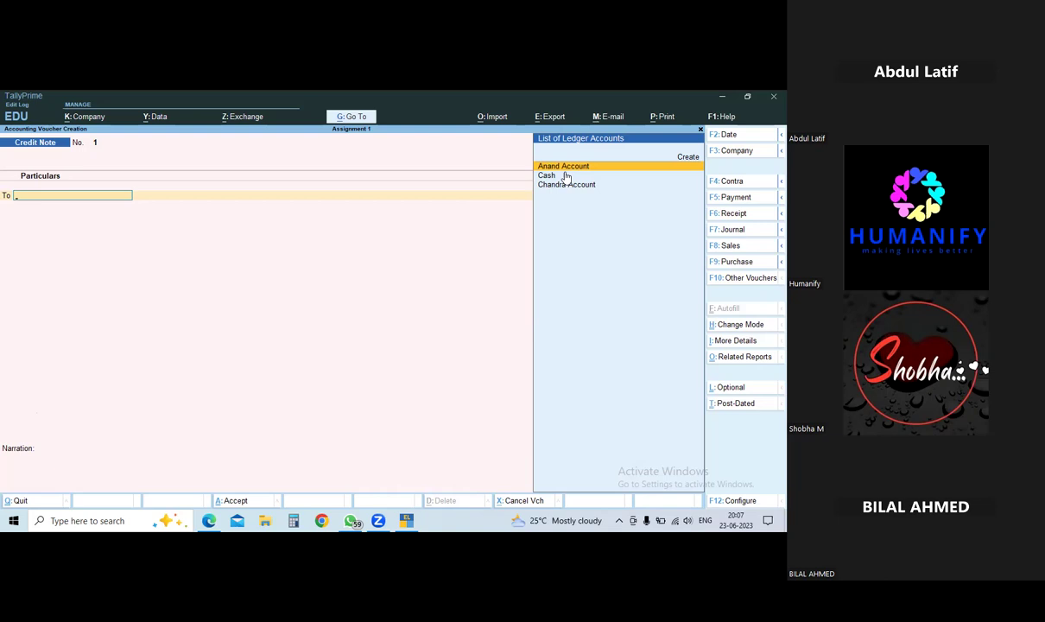
# Create a party ledger with the customer's name from the credit note's first line, under the Sundry Creditors group, and save it.
pyautogui.hotkey('alt', 'c')
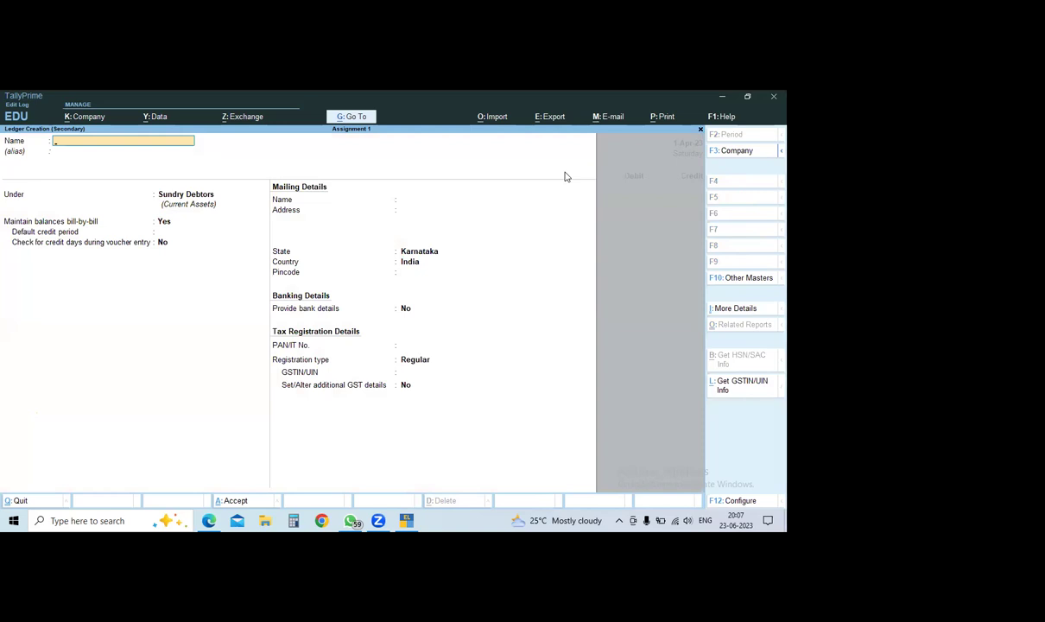
pyautogui.write('handra')
pyautogui.press('Return')
pyautogui.press('Return')
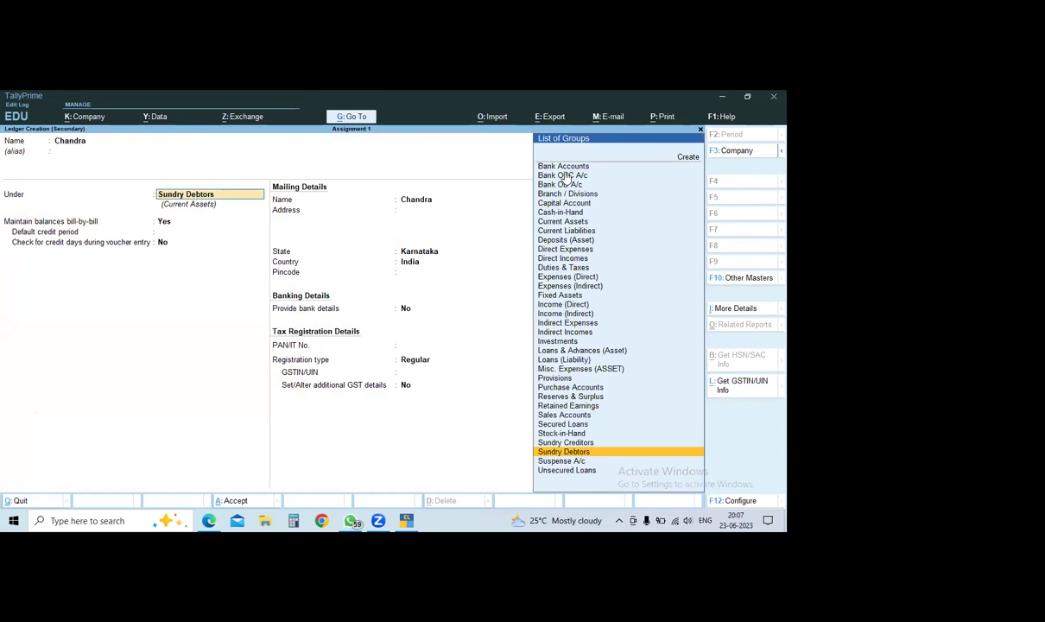
pyautogui.press('Up')
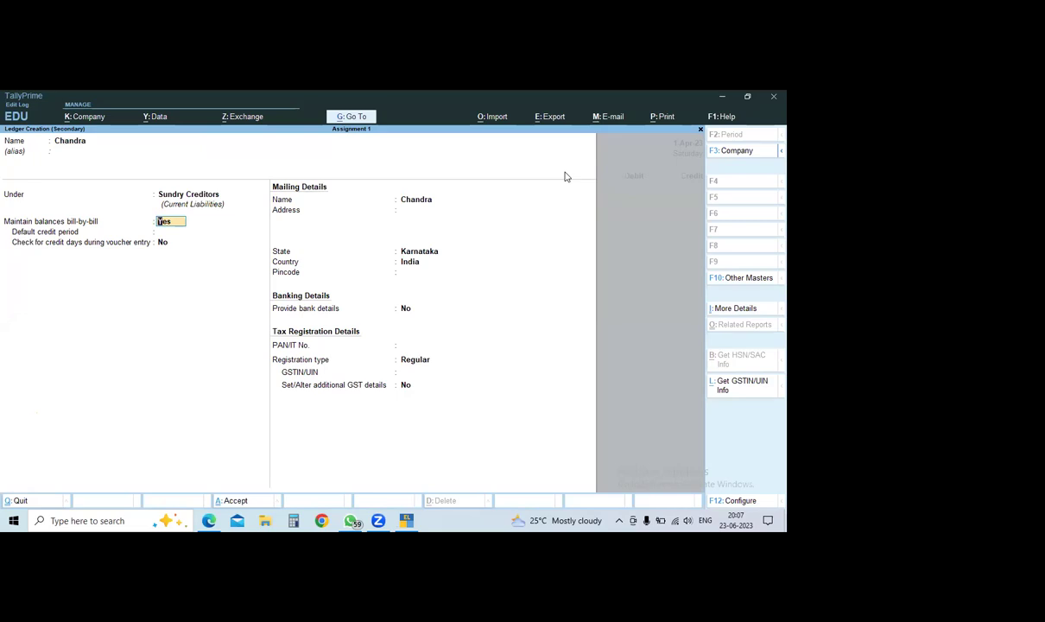
pyautogui.hotkey('ctrl', 'a')
pyautogui.press('Return')
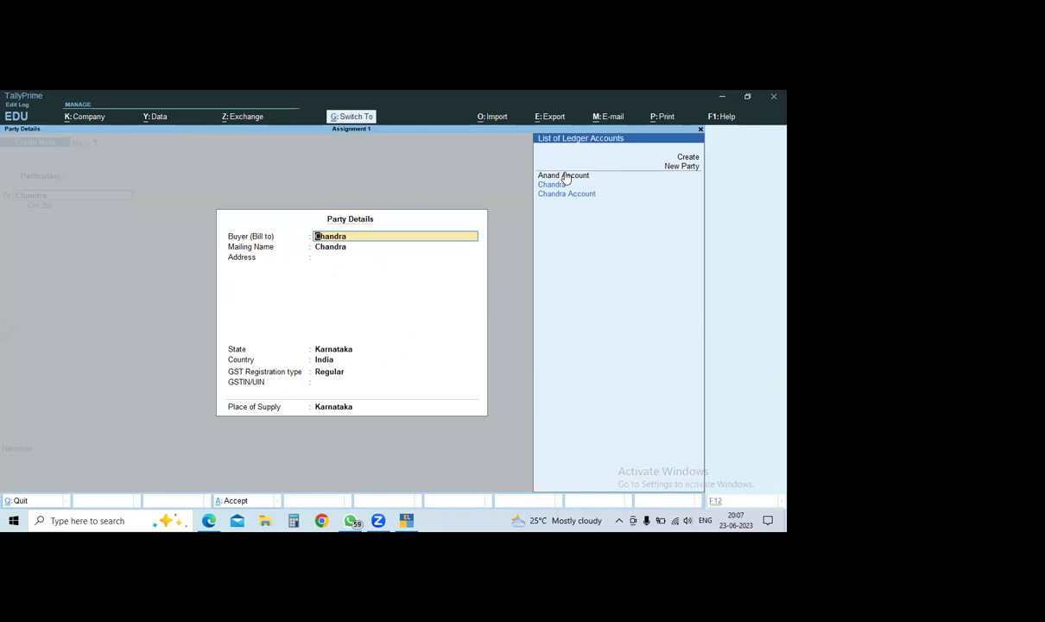
# Accept the party details, credit the party ledger with 1,000 and set its bill reference to On Account.
pyautogui.hotkey('ctrl', 'a')
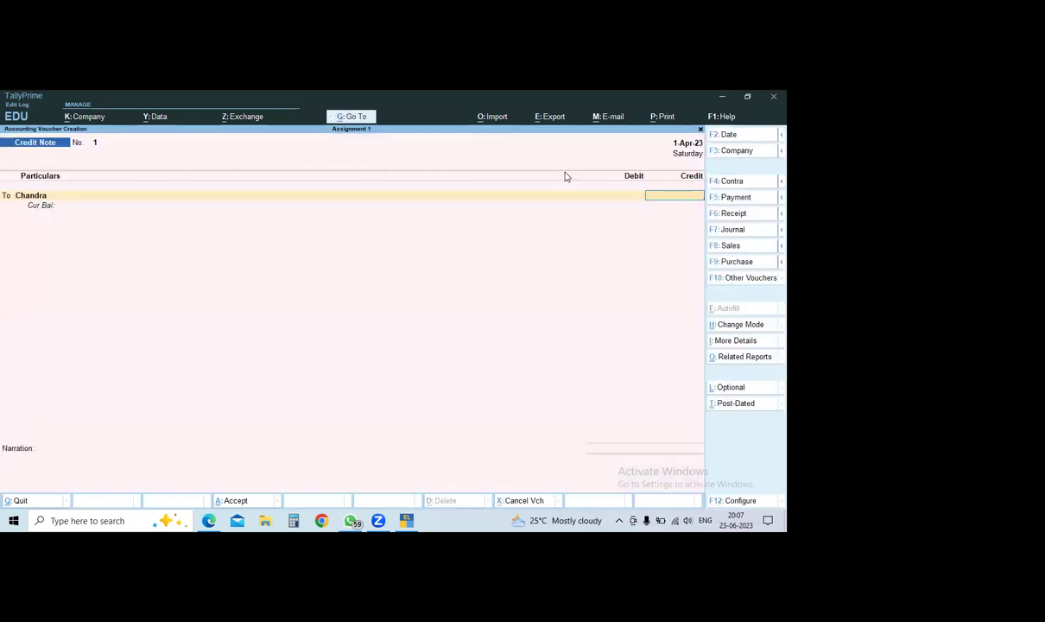
pyautogui.write('1000')
pyautogui.press('Return')
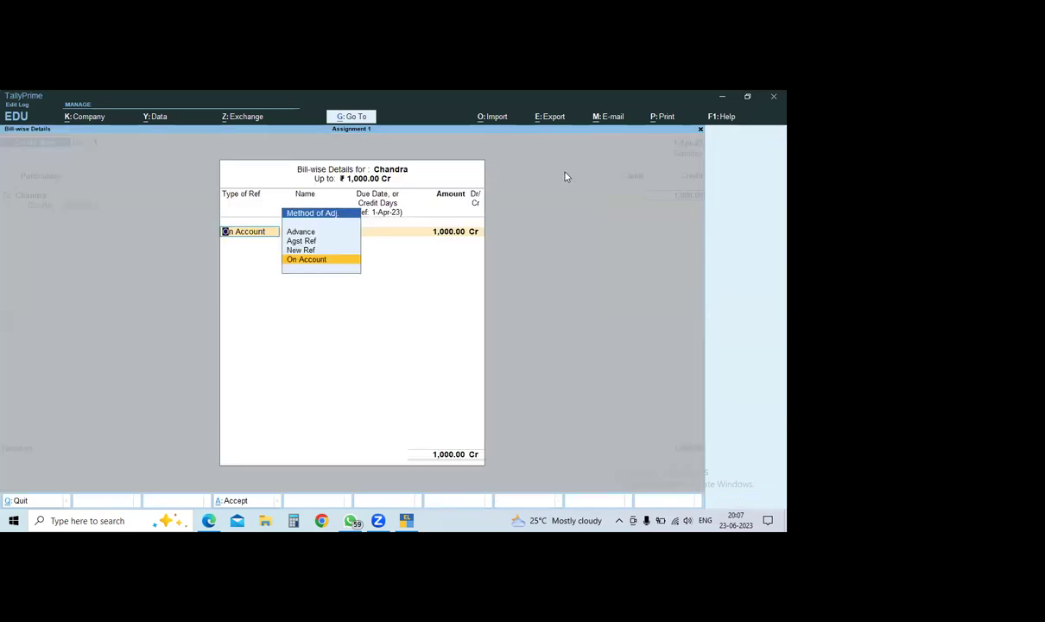
pyautogui.press('Return')
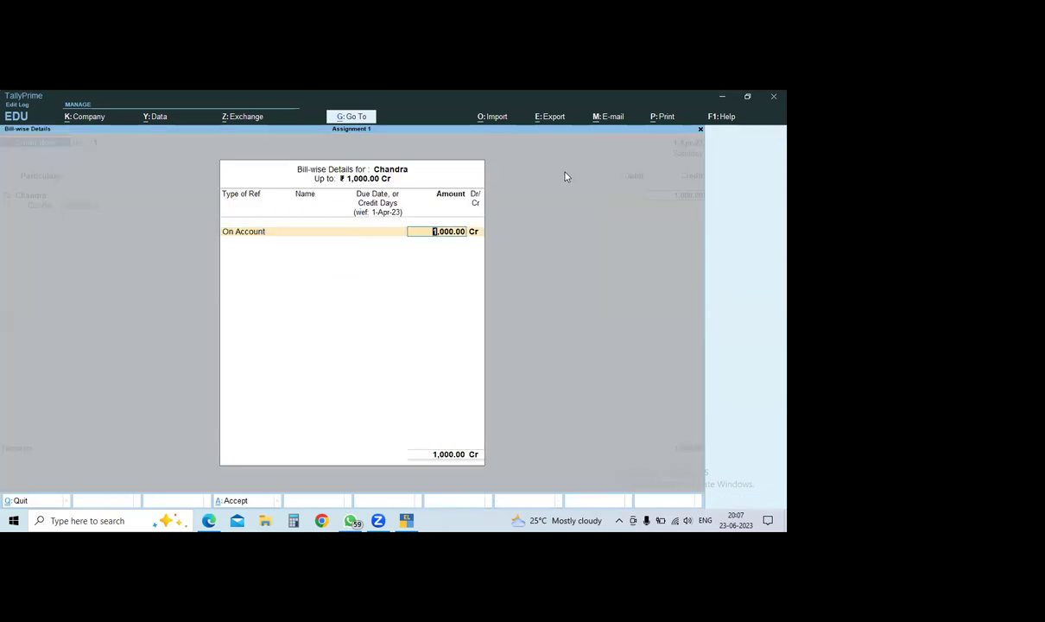
pyautogui.press('Return')
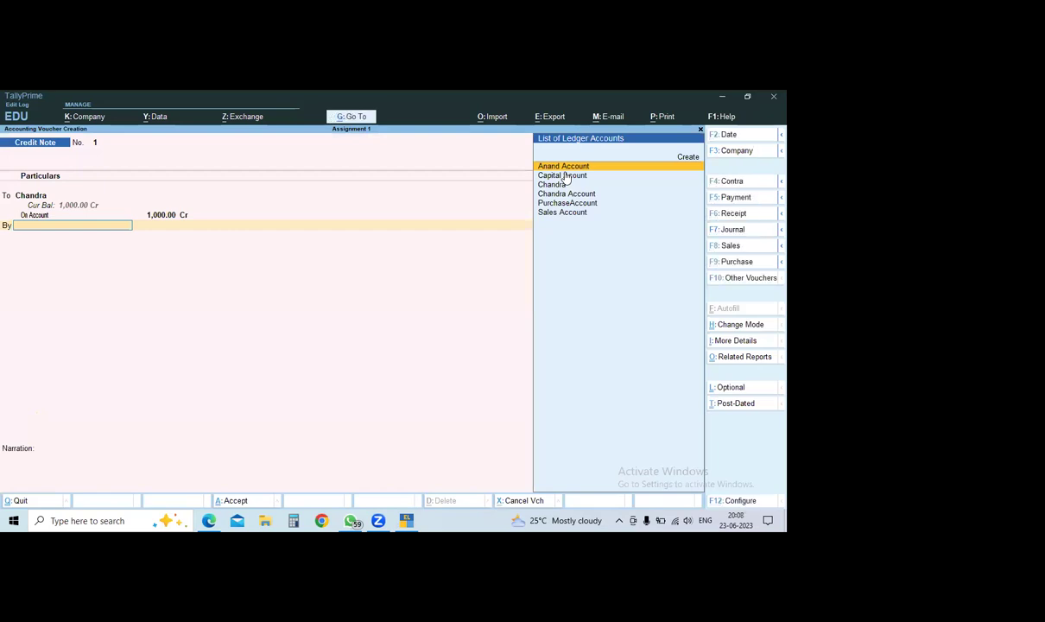
# Start a new ledger from the credit note's debit line and name it Sales Return, without an alias.
pyautogui.hotkey('alt', 'c')
pyautogui.write('Sales')
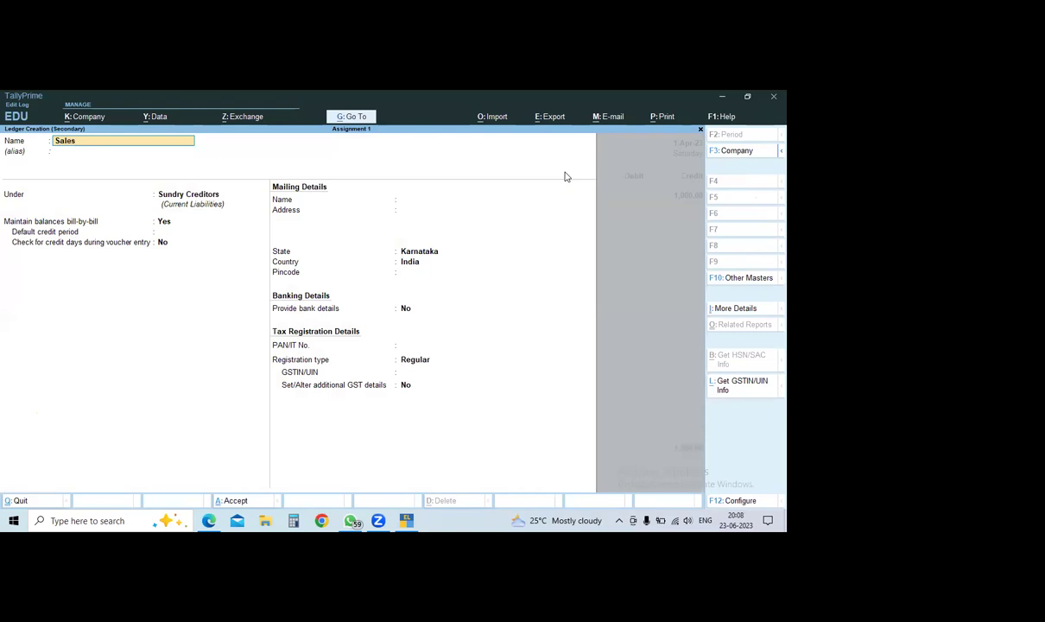
pyautogui.write(' Account')
pyautogui.press('BackSpace')
pyautogui.press('BackSpace')
pyautogui.press('BackSpace')
pyautogui.press('BackSpace')
pyautogui.press('BackSpace')
pyautogui.press('BackSpace')
pyautogui.press('BackSpace')
pyautogui.write('Return')
pyautogui.press('Return')
pyautogui.press('Return')
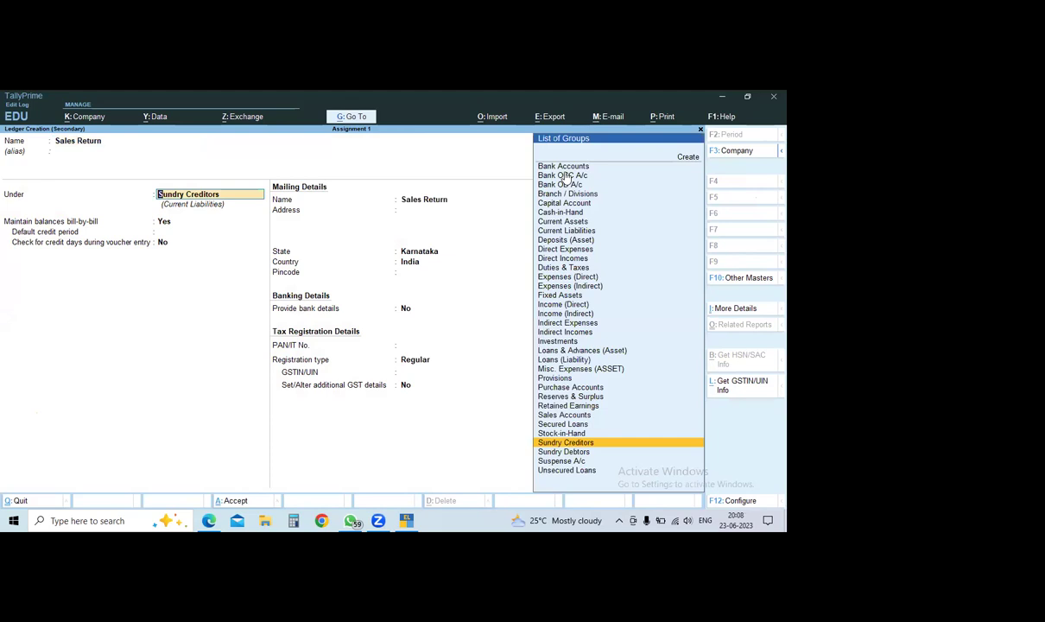
# Place the Sales Return ledger under the Sales Accounts group and save it.
pyautogui.write('sa')
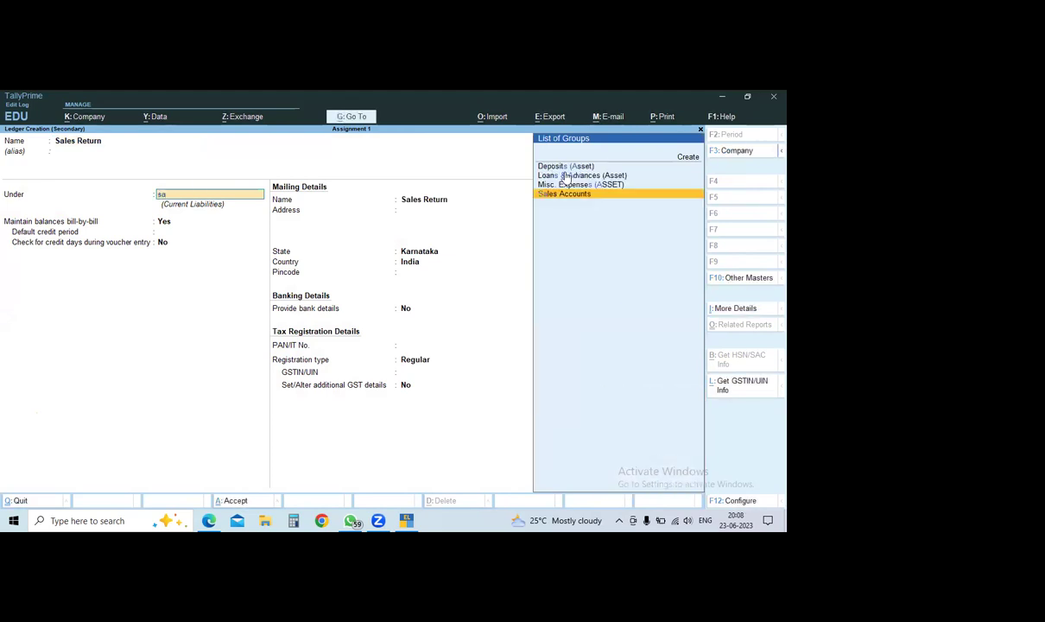
pyautogui.press('Return')
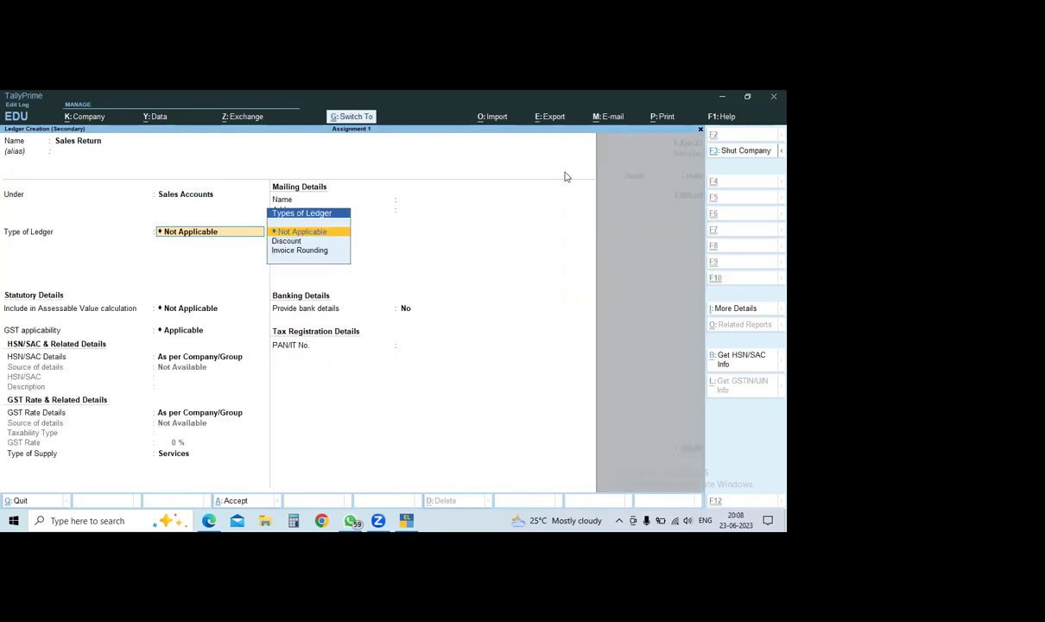
pyautogui.hotkey('ctrl', 'a')
# Skip the inventory allocations for Sales Return and save the credit note with the 1,000 debit.
pyautogui.press('Return')
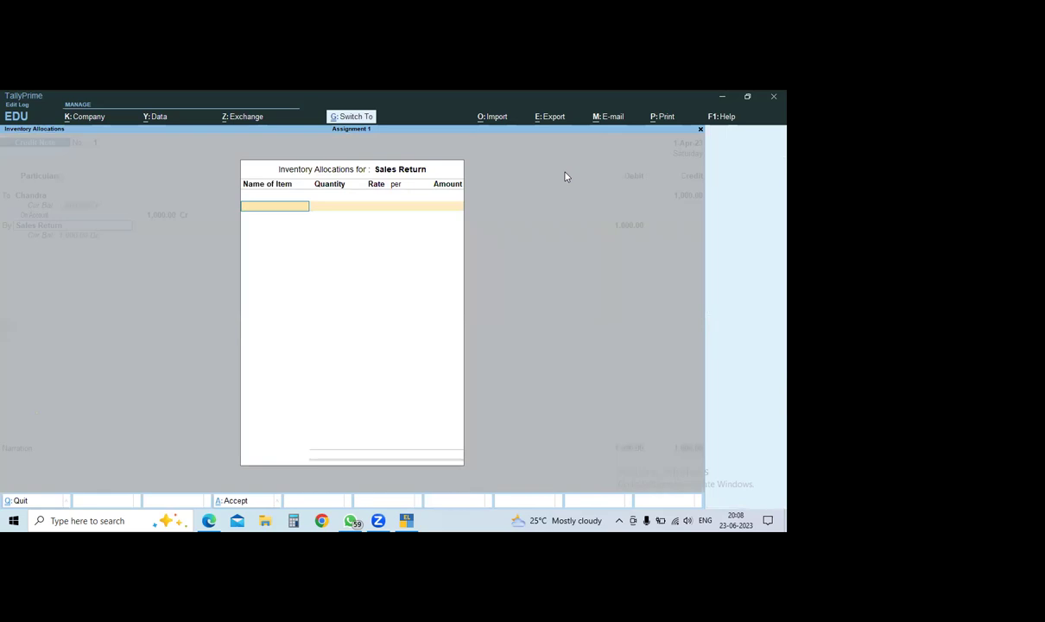
pyautogui.press('Return')
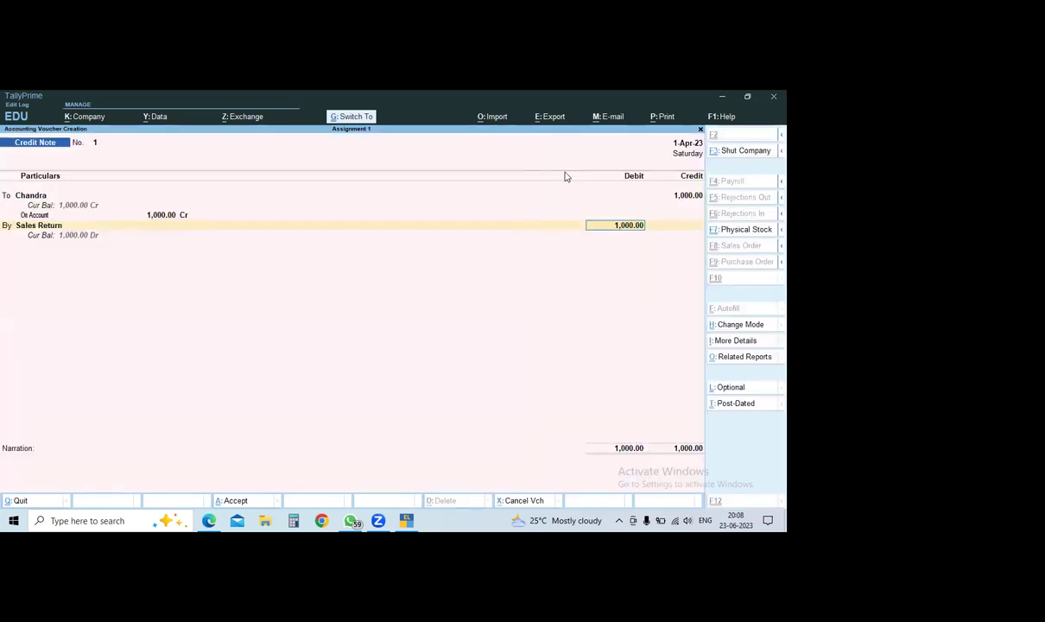
pyautogui.hotkey('ctrl', 'a')
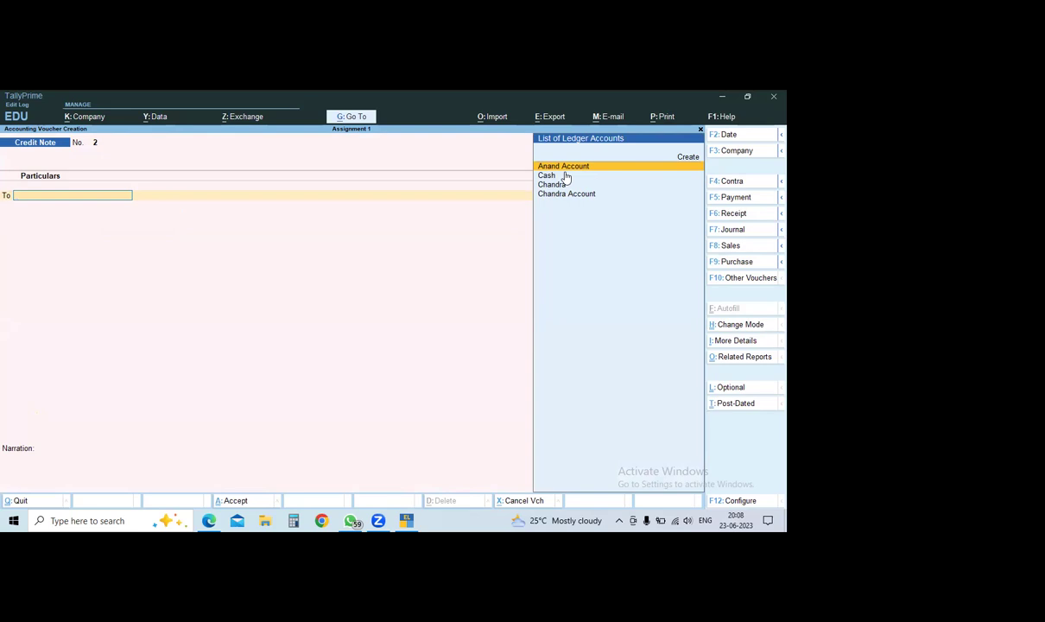
# Start a contra voucher and credit Cash with 25,000.
pyautogui.press('F4')
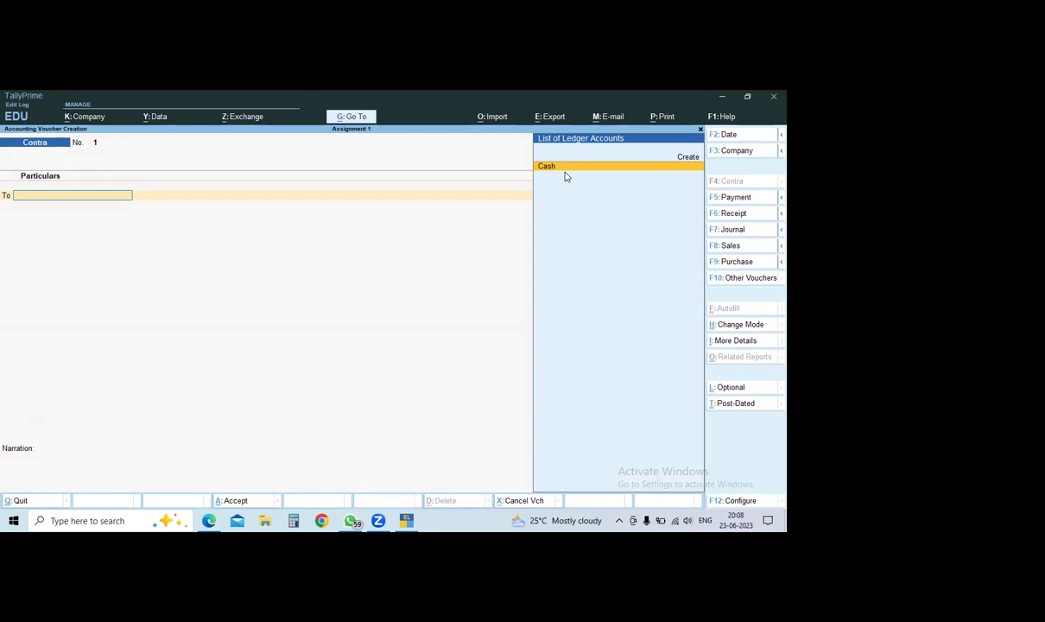
pyautogui.press('Return')
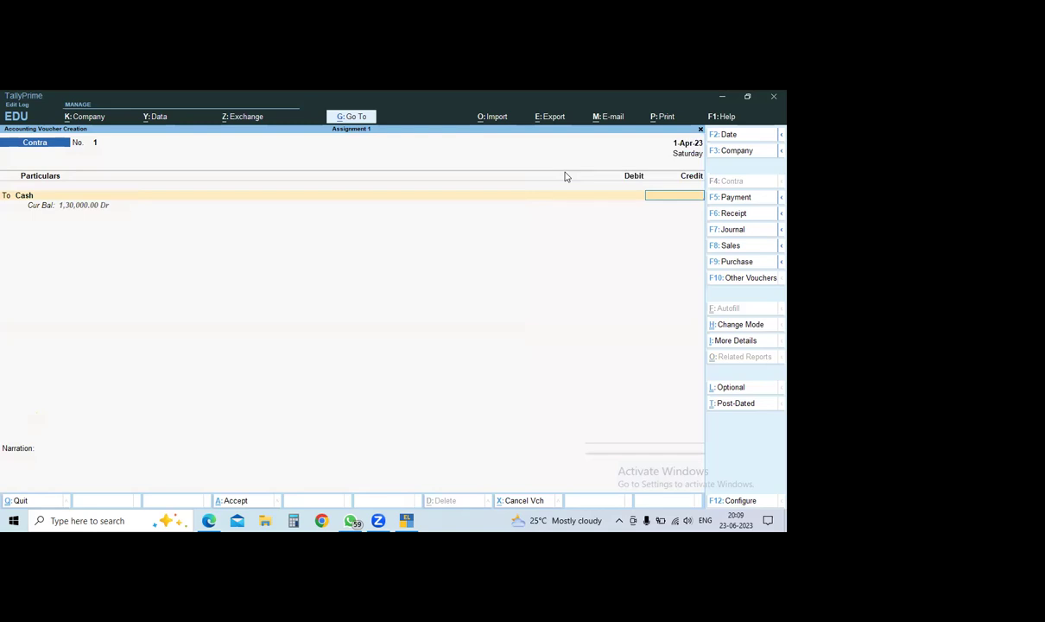
pyautogui.write('25000')
pyautogui.press('Return')
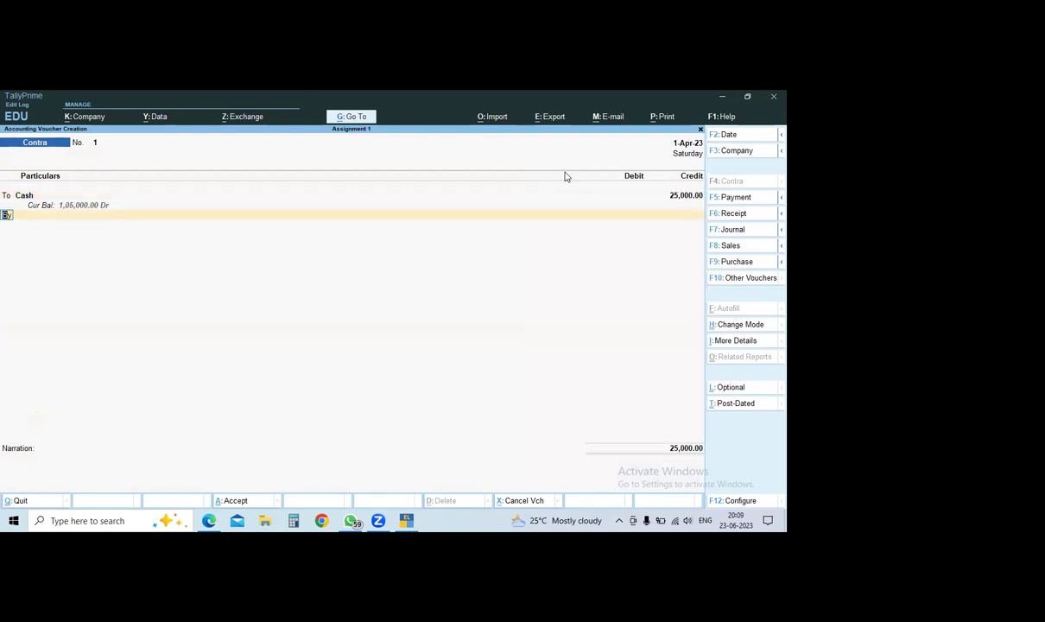
# Create a Bank Account ledger under the Bank Accounts group from the contra voucher's debit line and save it for the 25,000 debit.
pyautogui.press('Return')
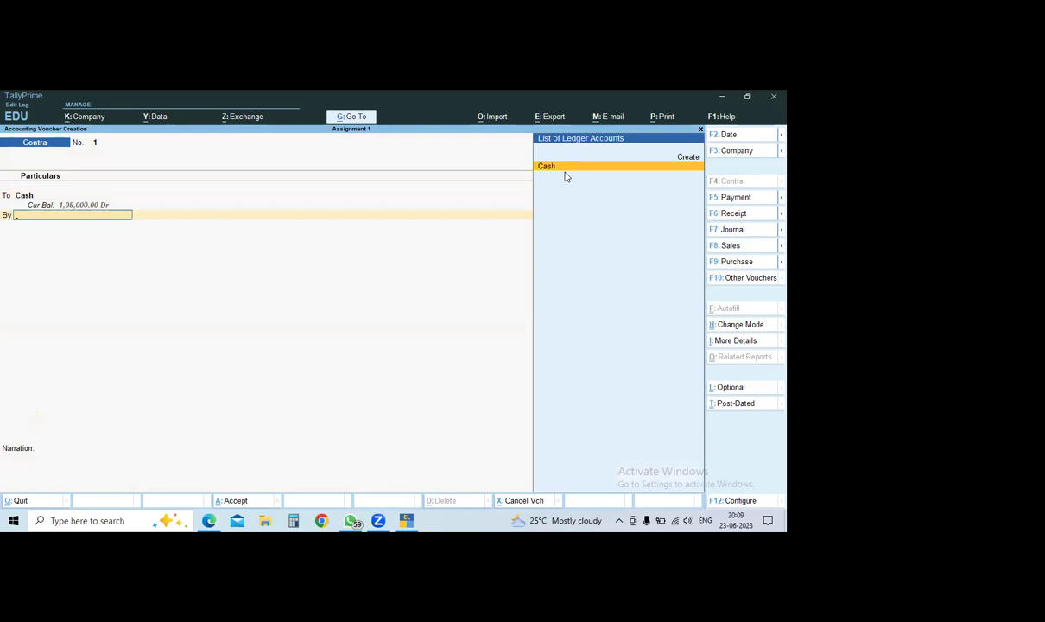
pyautogui.press('ctrl')
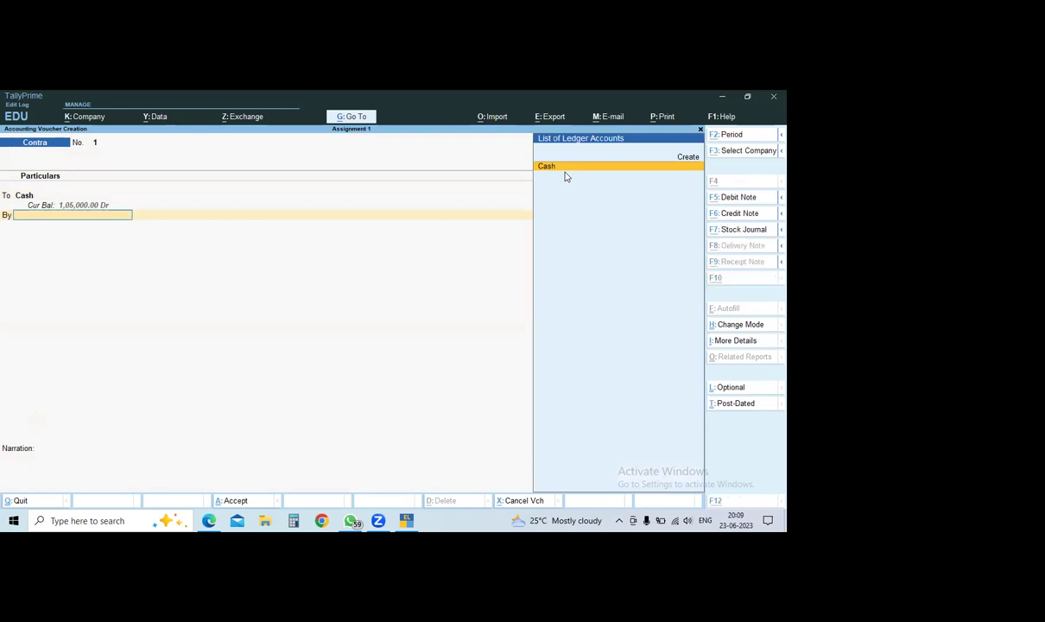
pyautogui.hotkey('alt', 'c')
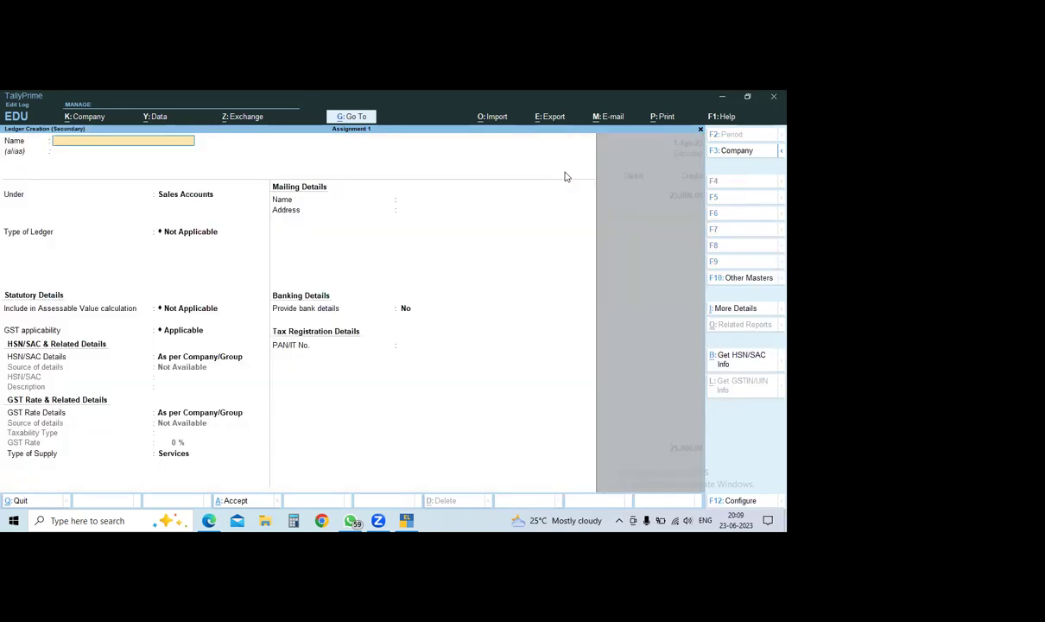
pyautogui.write('Bank acount')
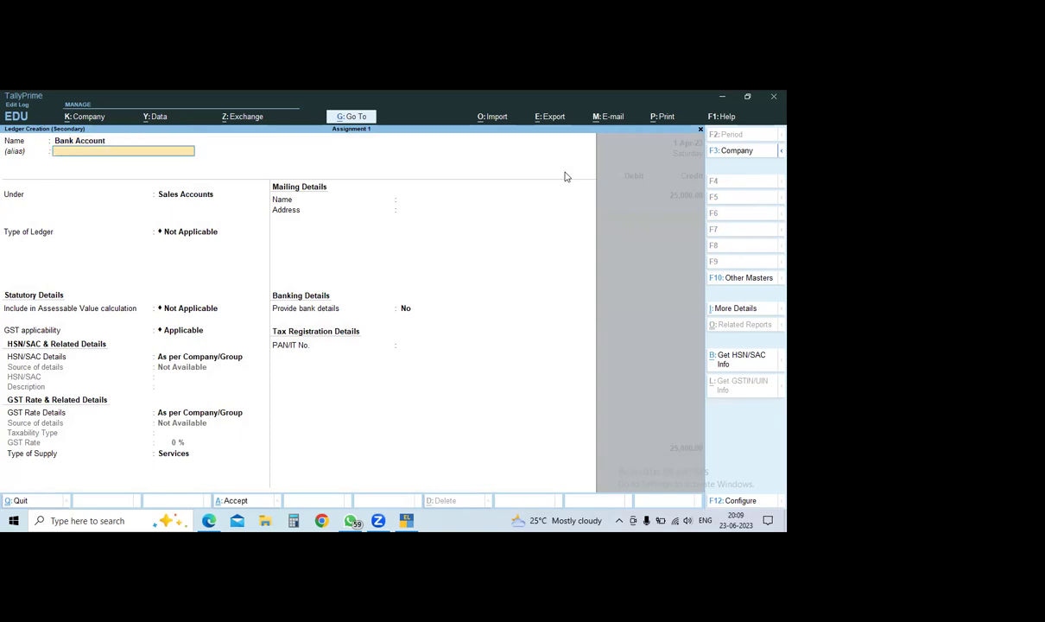
pyautogui.press('Return')
pyautogui.press('Return')
pyautogui.write('Bank')
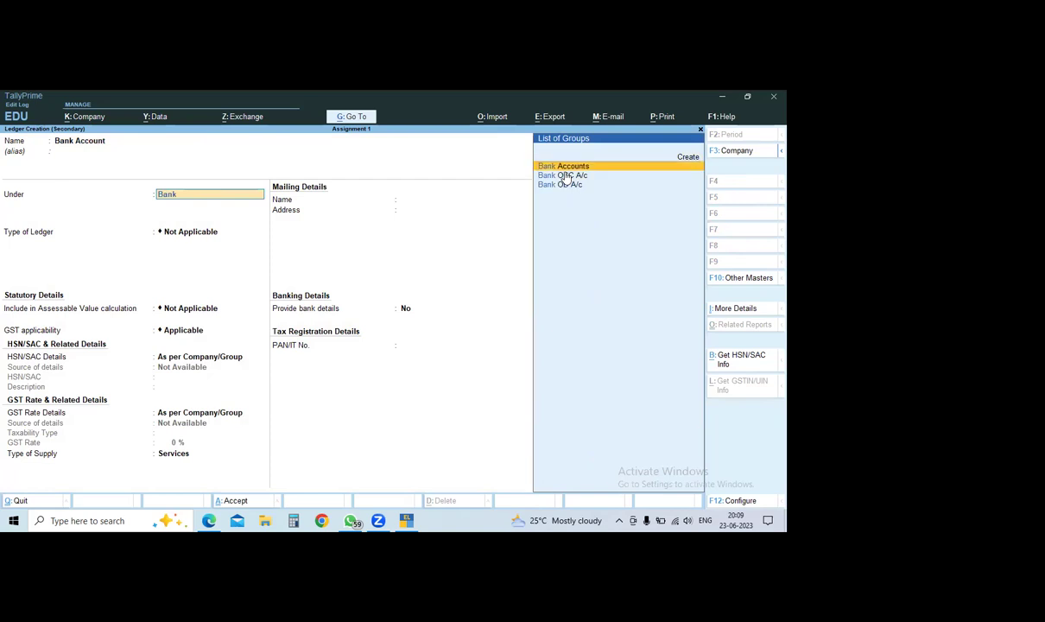
pyautogui.press('Return')
pyautogui.hotkey('ctrl', 'a')
pyautogui.press('Return')
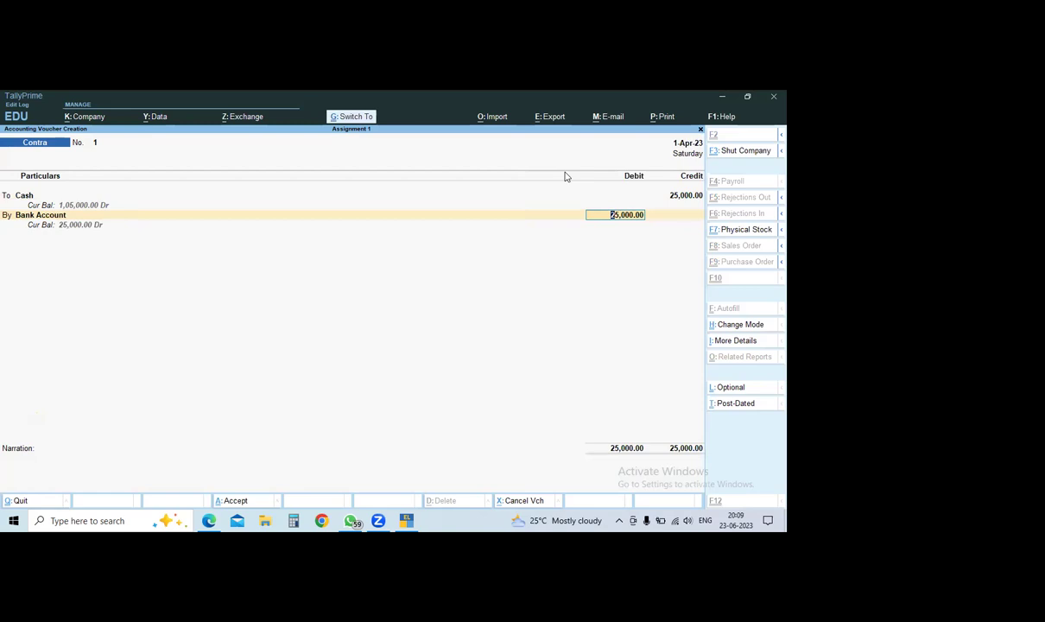
# Save the contra voucher for the 25,000 bank deposit and start a receipt voucher.
pyautogui.hotkey('ctrl', 'a')
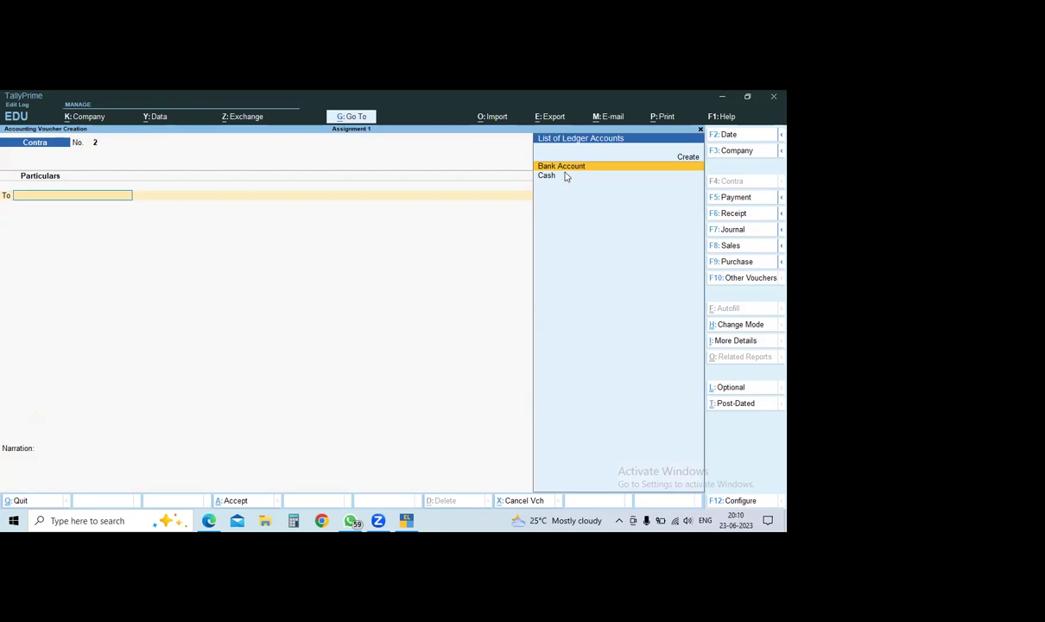
pyautogui.press('F6')
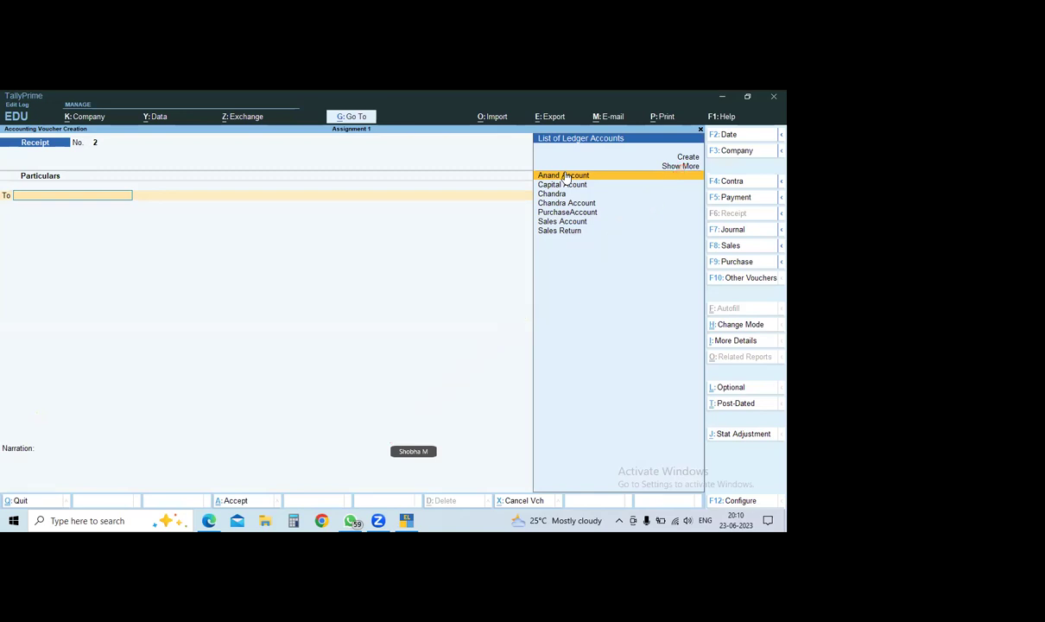
# Create a loan account ledger named after the lender under the Sundry Creditors group and save it for the receipt's credit line.
pyautogui.hotkey('alt', 'c')
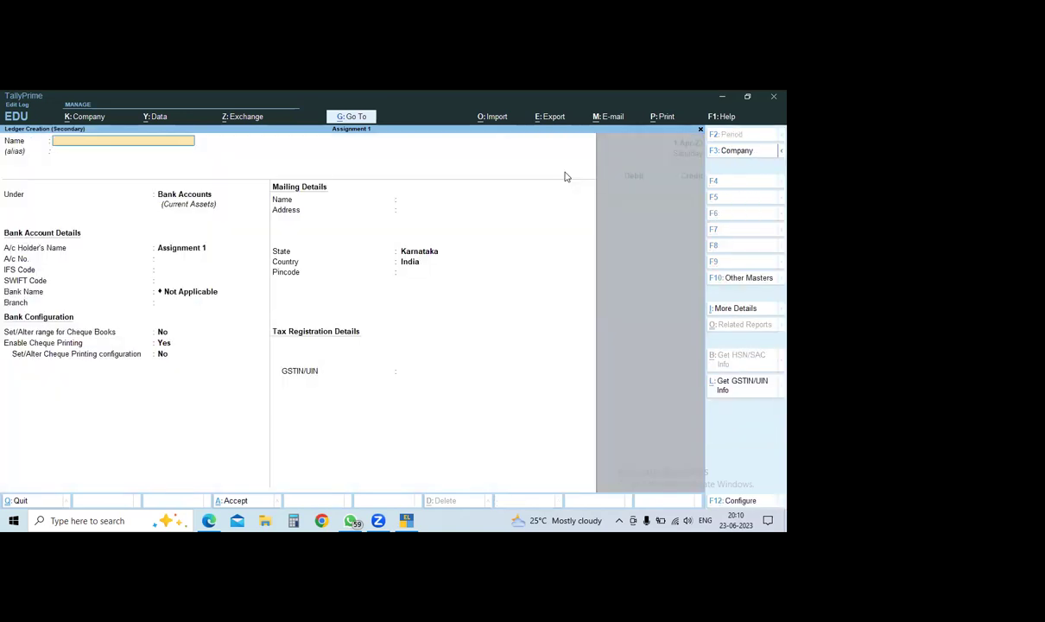
pyautogui.write('Mohan')
pyautogui.write(' La')
pyautogui.write('an Account')
pyautogui.press('Return')
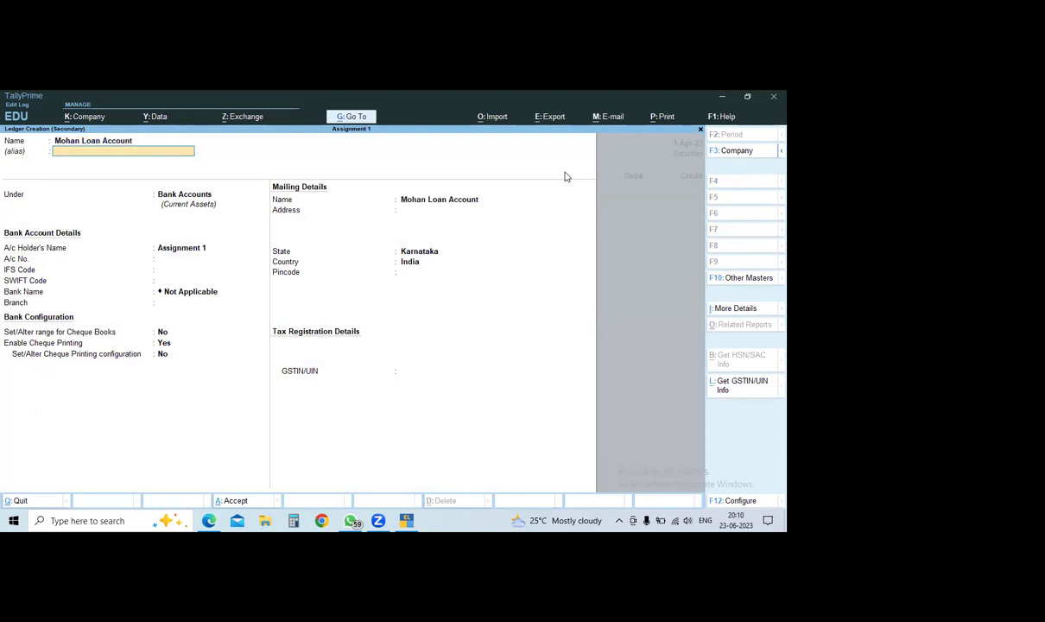
pyautogui.press('Return')
pyautogui.write('Sund')
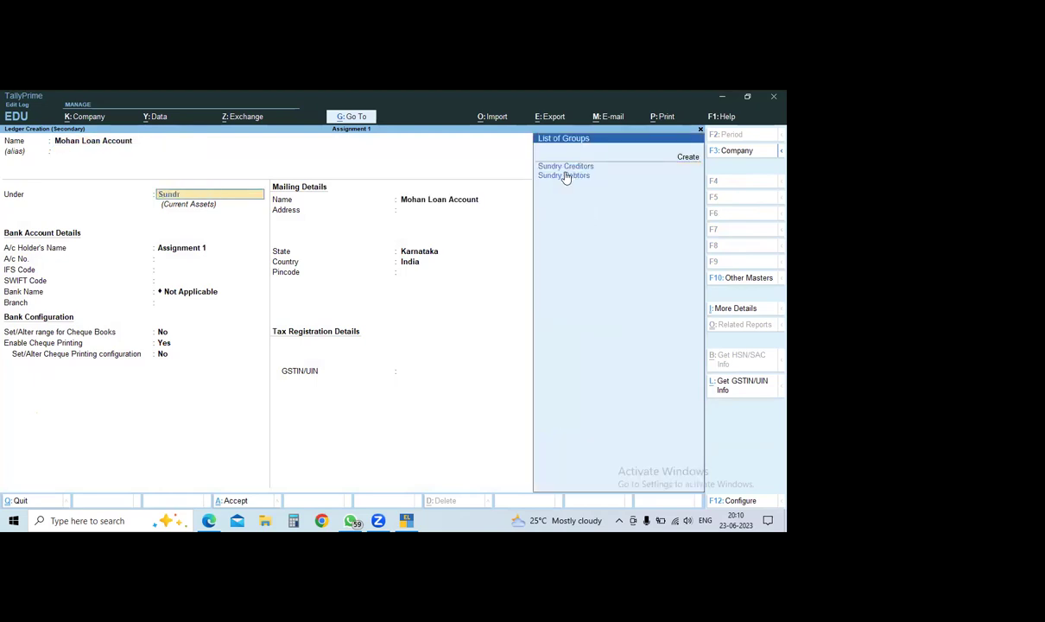
pyautogui.write('reditors')
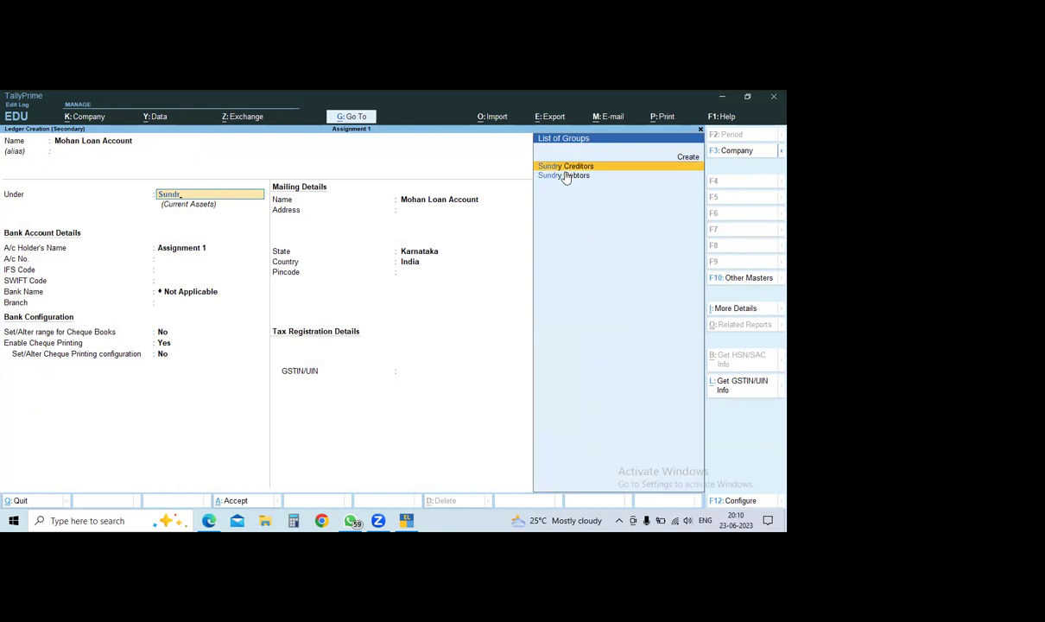
pyautogui.press('Return')
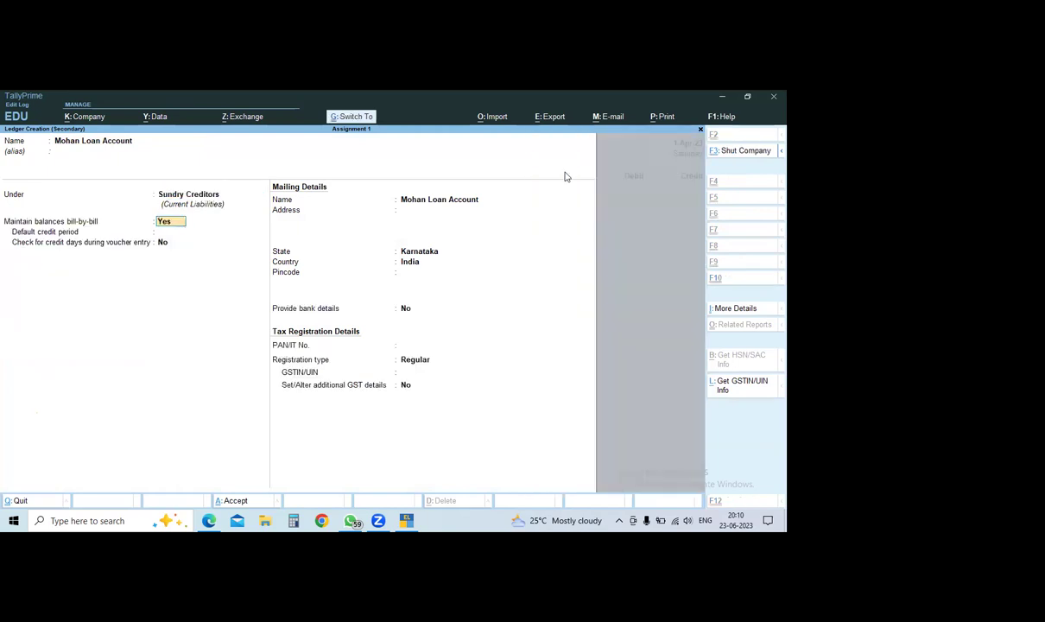
pyautogui.hotkey('ctrl', 'a')
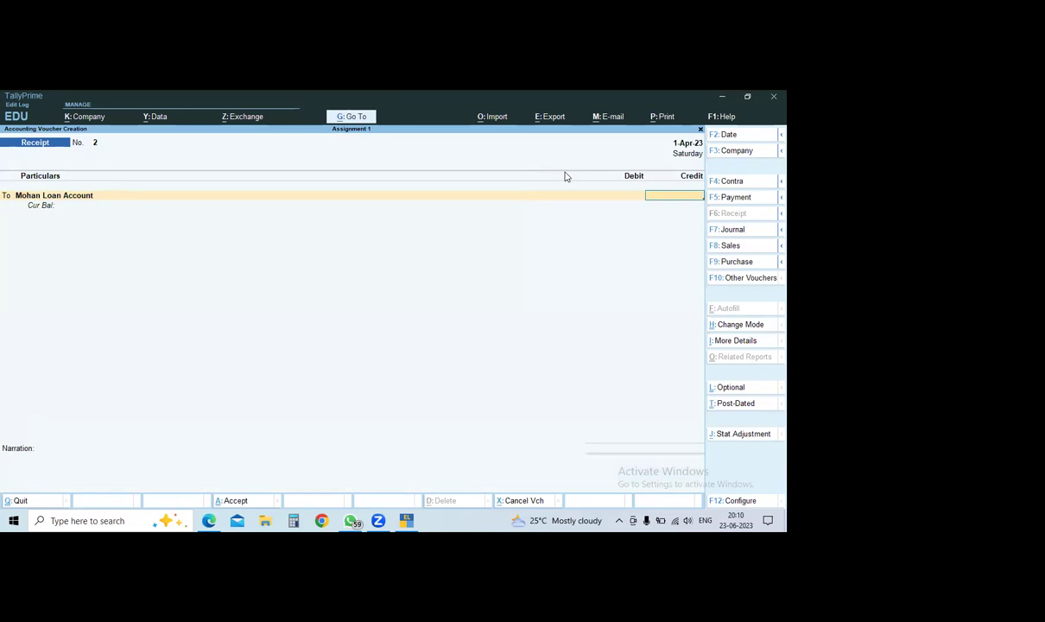
# Credit the lender's loan account with 15,000 and allocate the amount as On Account in the bill-wise details.
pyautogui.write('15000')
pyautogui.press('Return')
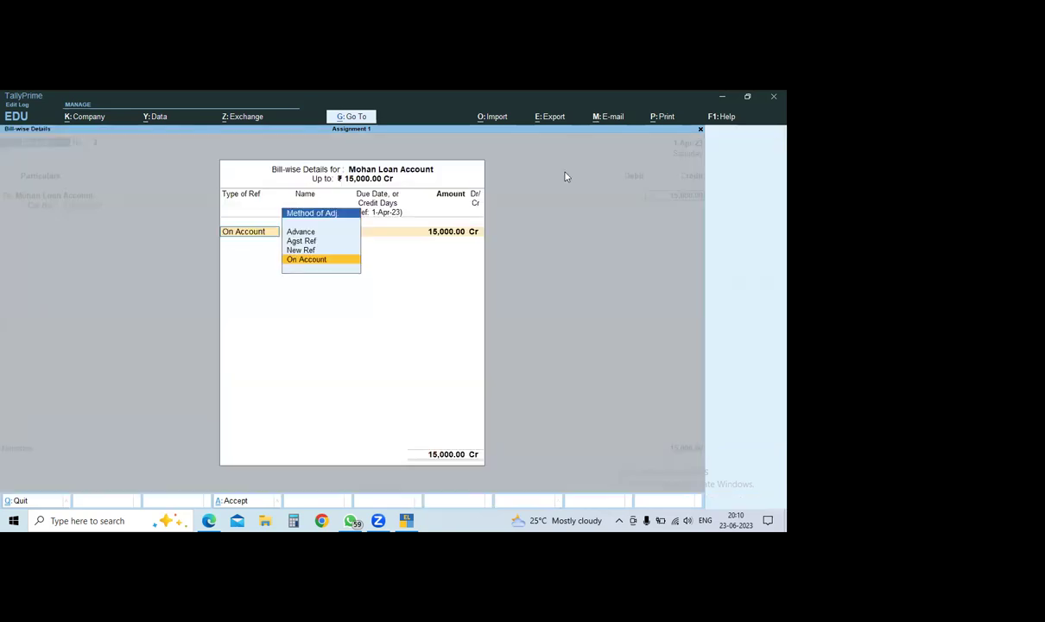
pyautogui.press('Return')
pyautogui.press('Return')
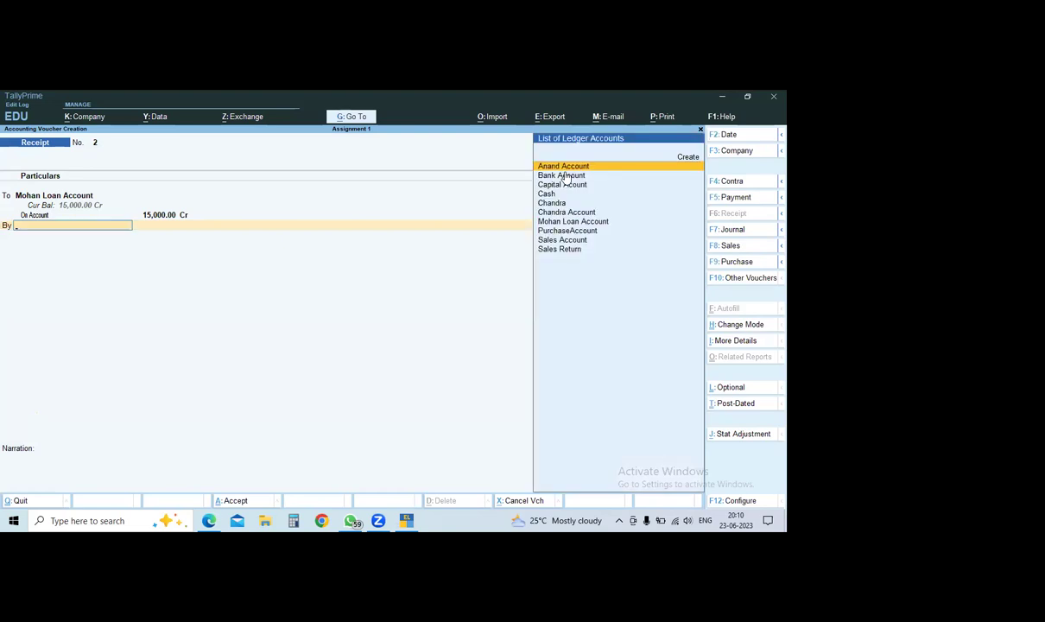
# Debit Cash with 15,000 and save the receipt voucher.
pyautogui.press('Down')
pyautogui.press('Down')
pyautogui.press('Down')
pyautogui.press('Return')
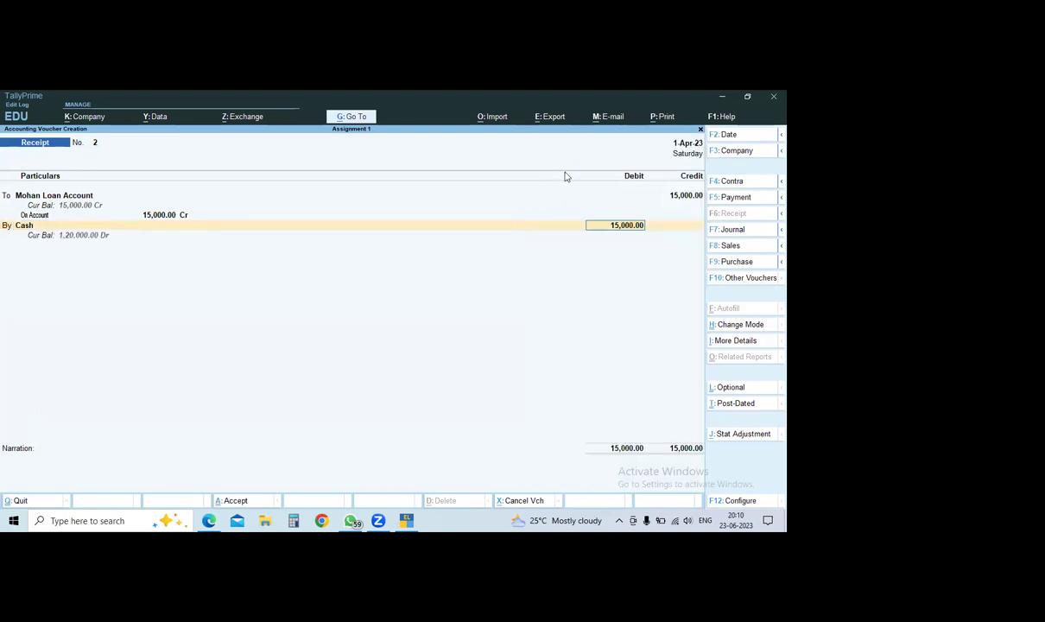
pyautogui.press('ctrl')
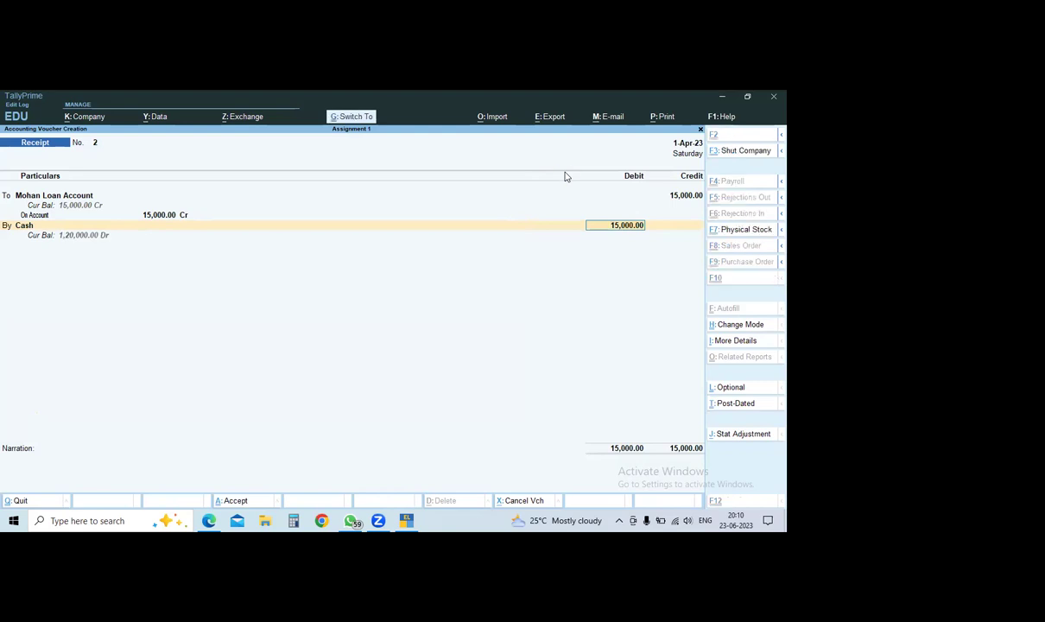
pyautogui.hotkey('ctrl', 'a')
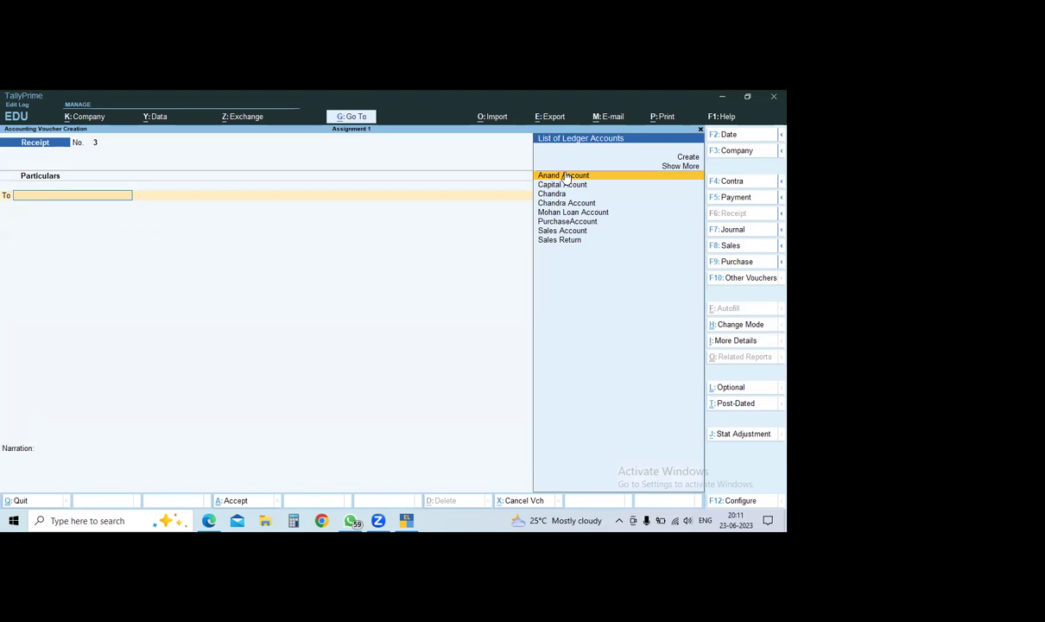
# Start a payment voucher and create a Charity Account ledger under the Indirect Expenses group for its debit line.
pyautogui.press('F5')
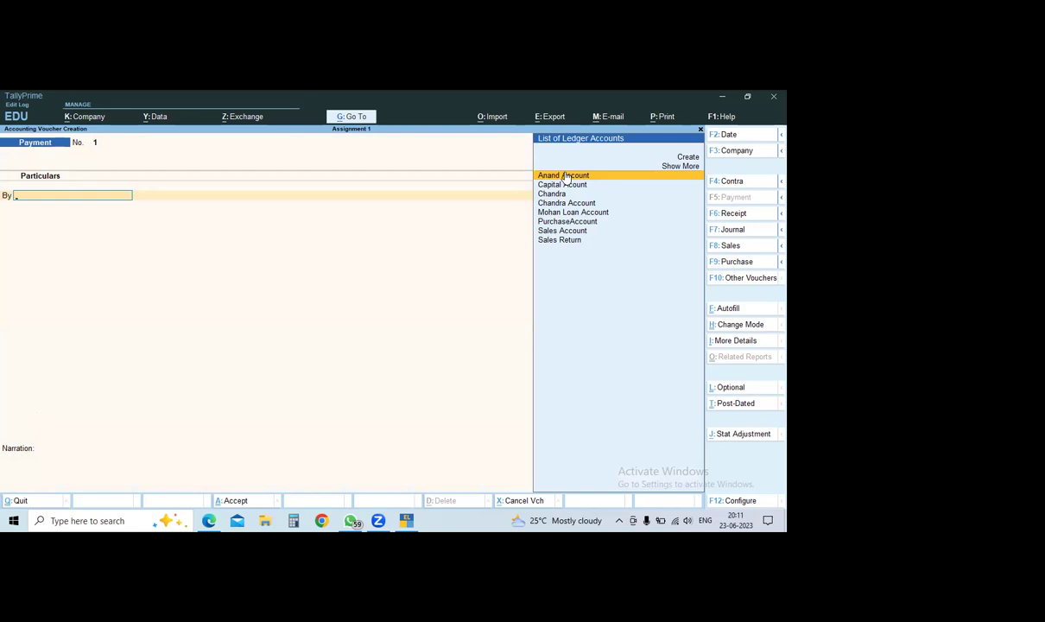
pyautogui.hotkey('alt', 'c')
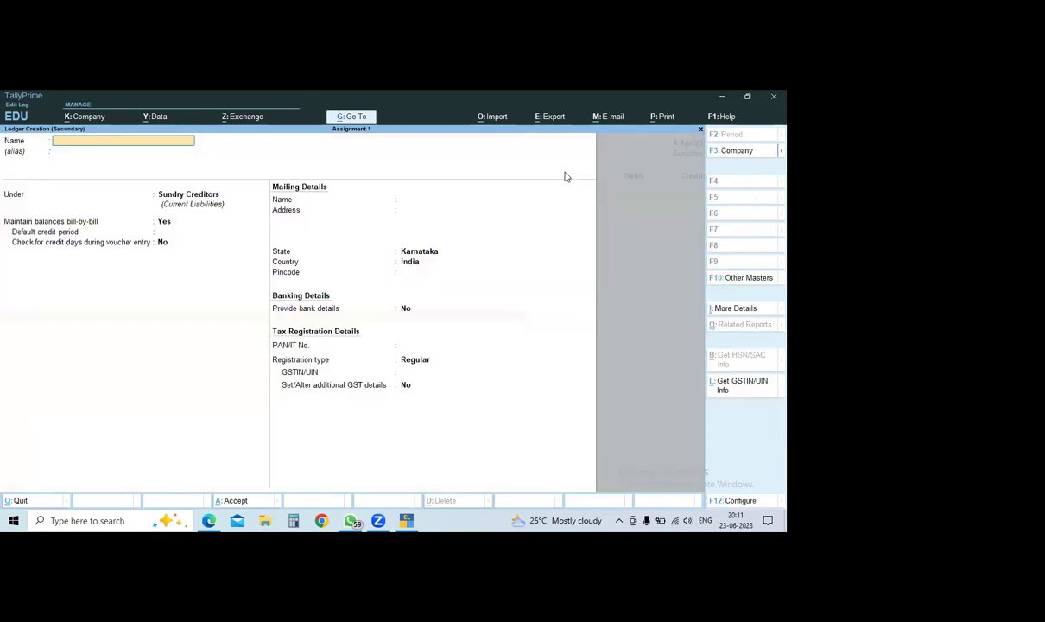
pyautogui.write('Charity Account')
pyautogui.press('Return')
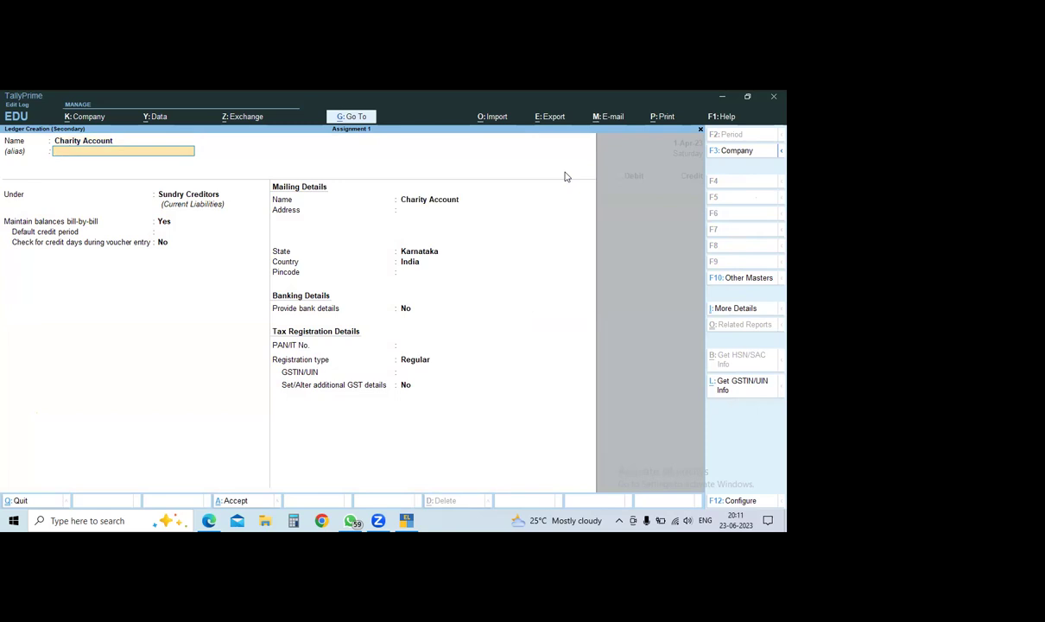
pyautogui.press('Return')
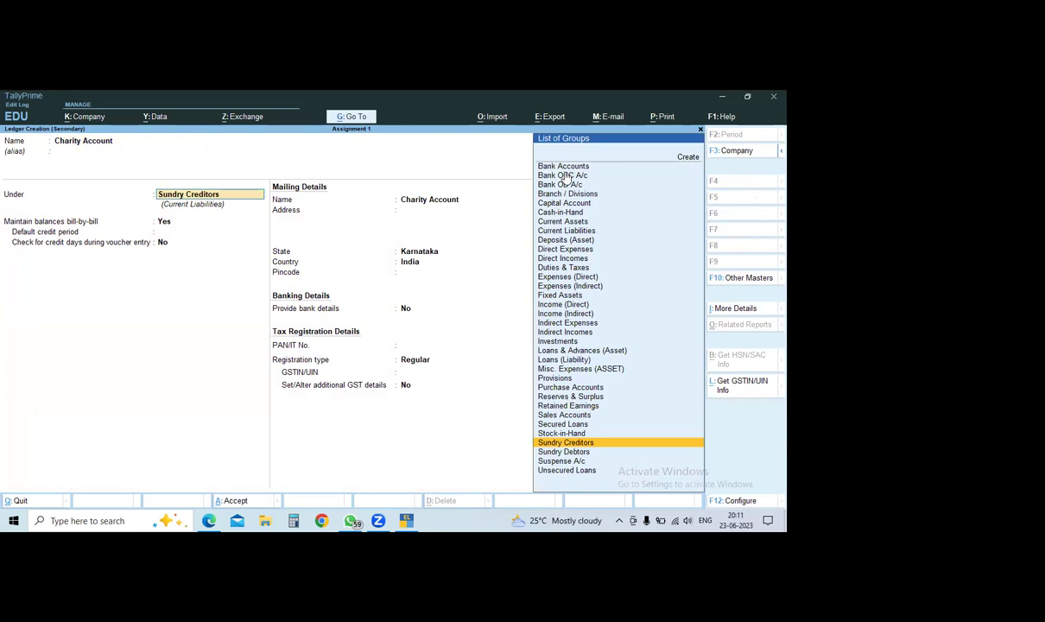
pyautogui.press('BackSpace')
pyautogui.write('Ind')
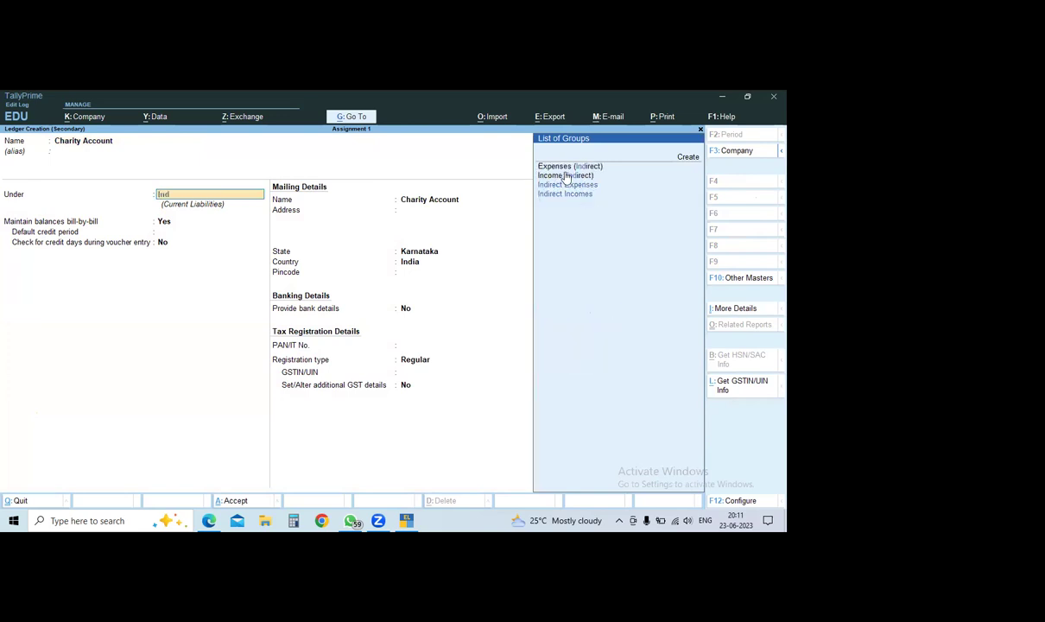
pyautogui.write('i')
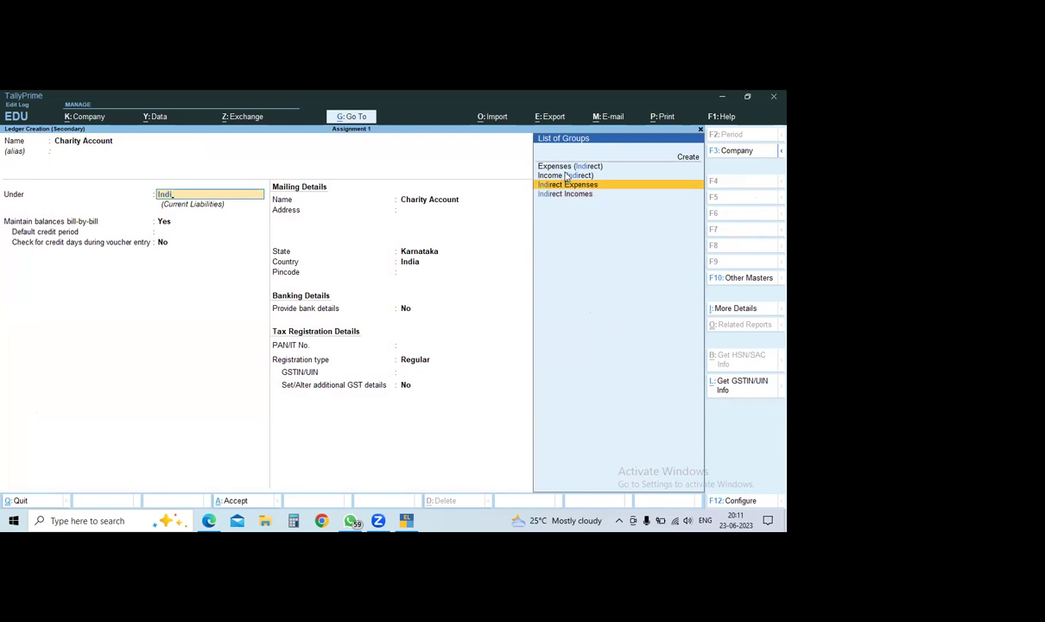
pyautogui.press('Return')
pyautogui.hotkey('ctrl', 'a')
# Debit Charity Account with 150, credit Cash with the same amount and save the payment voucher.
pyautogui.press('Return')
pyautogui.write('150')
pyautogui.press('Return')
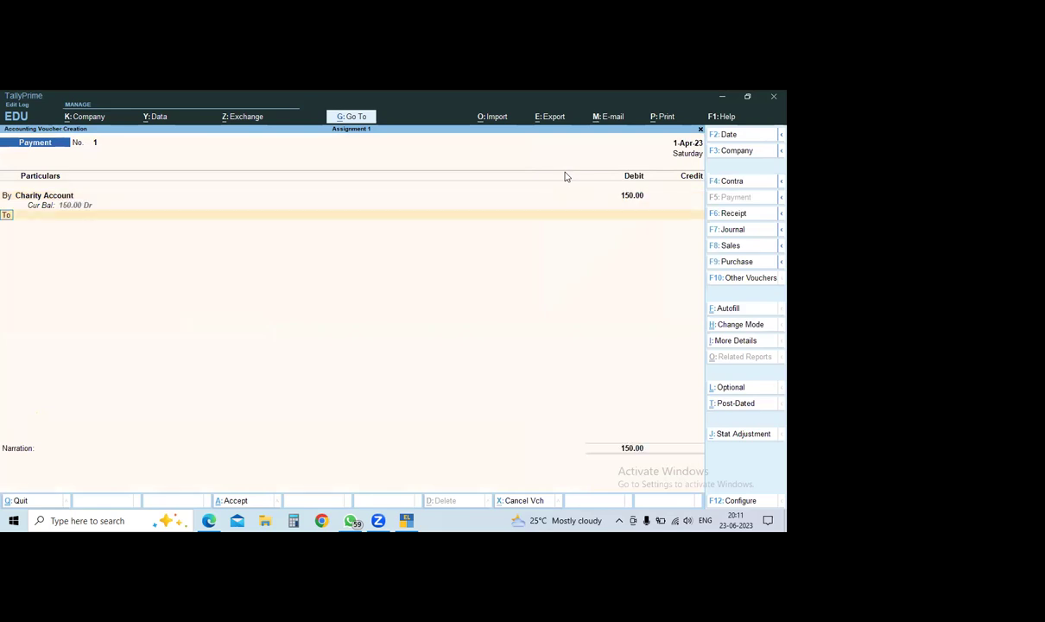
pyautogui.press('Return')
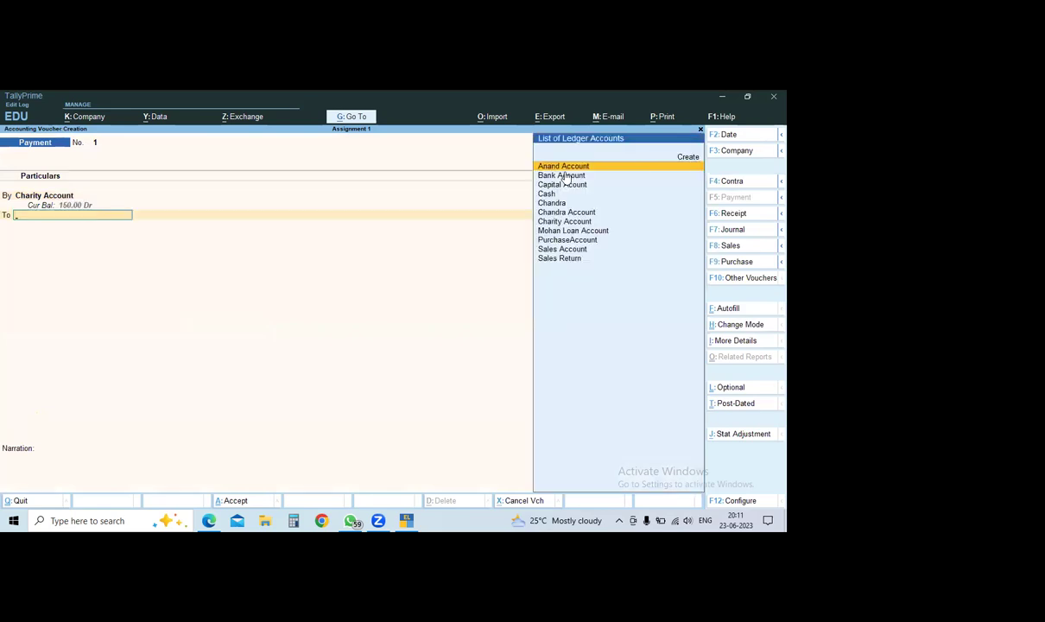
pyautogui.press('Down')
pyautogui.press('Down')
pyautogui.press('Down')
pyautogui.press('Down')
pyautogui.press('Up')
pyautogui.press('Return')
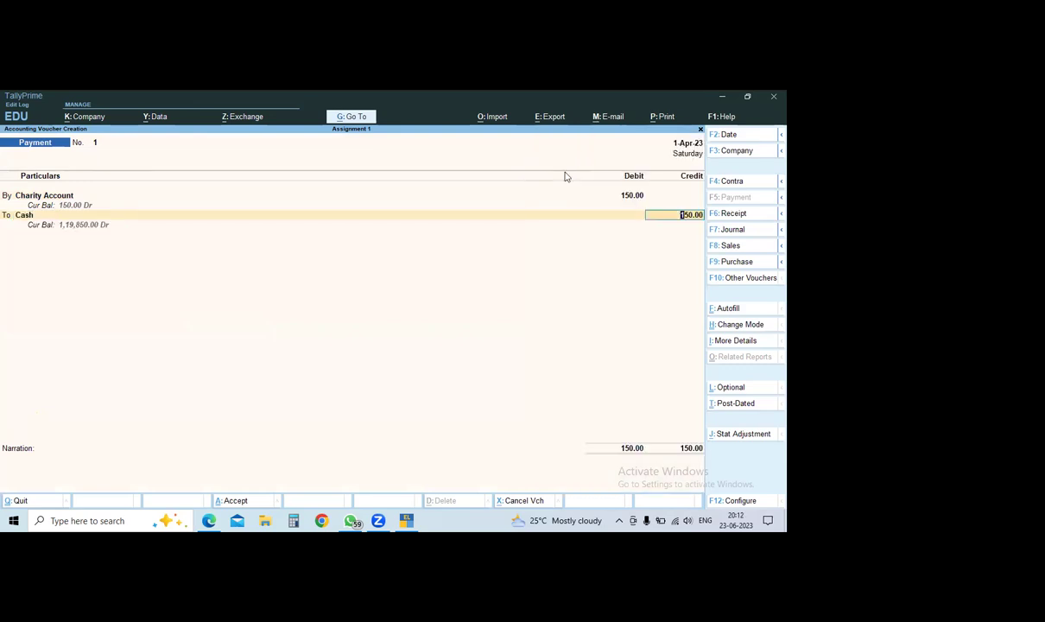
pyautogui.hotkey('ctrl', 'a')
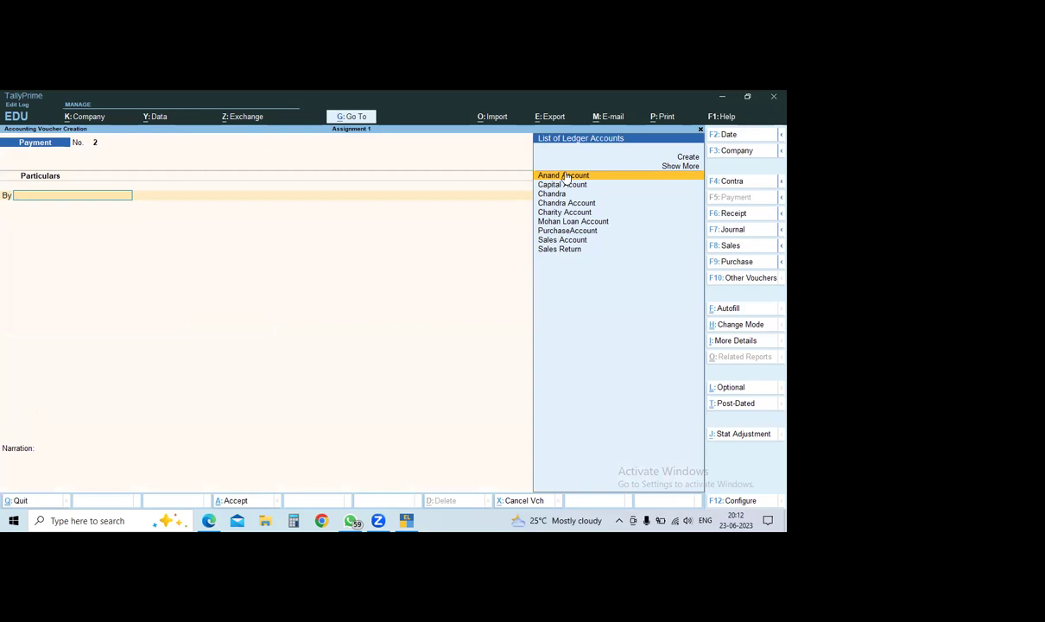
# Create a ledger named after the payee under the Sundry Debtors group for the next payment voucher's debit line and save it.
pyautogui.press('ctrl')
pyautogui.press('ctrl')
pyautogui.hotkey('alt', 'c')
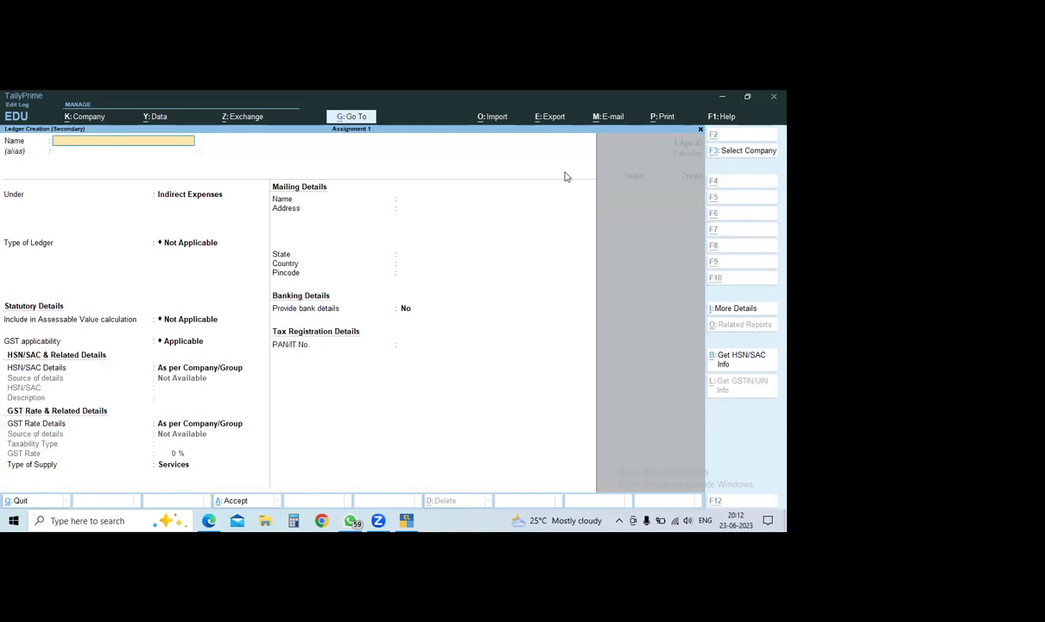
pyautogui.write('Kavya Acco')
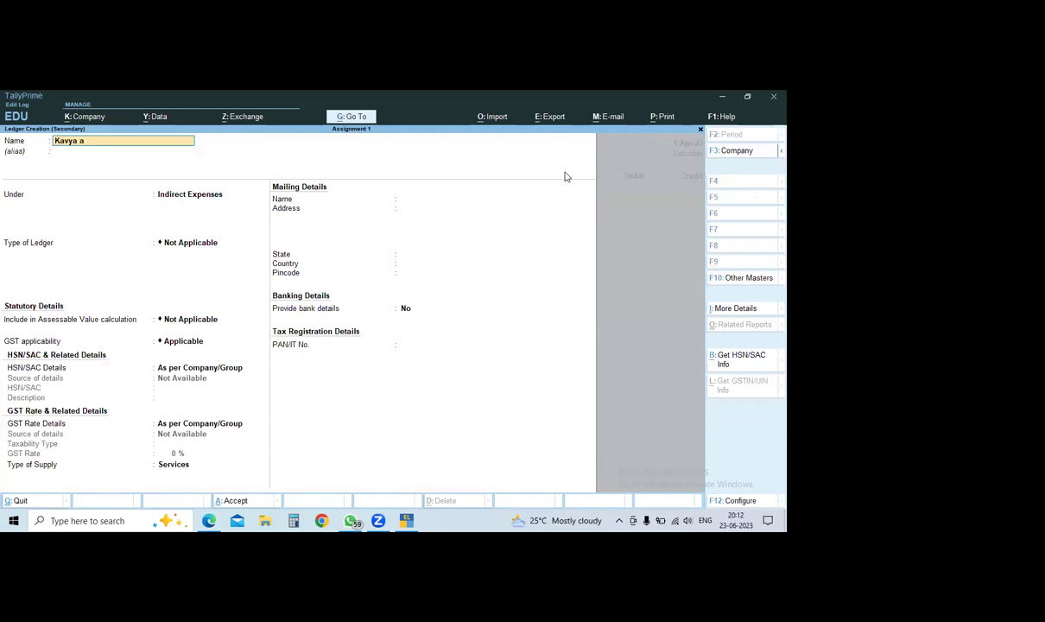
pyautogui.write('unt')
pyautogui.press('Return')
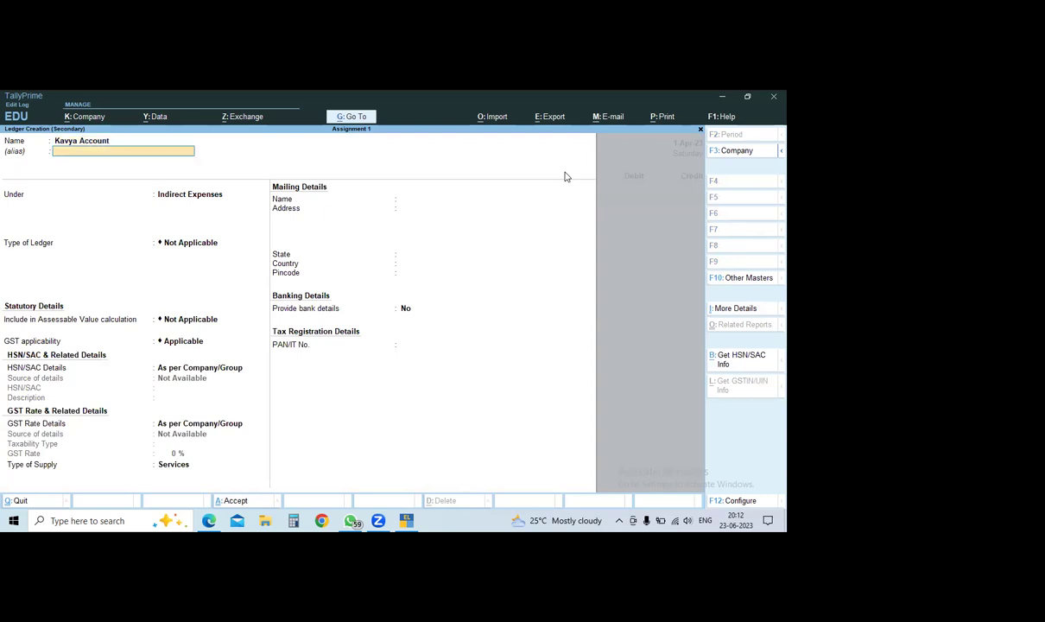
pyautogui.write('Deb')
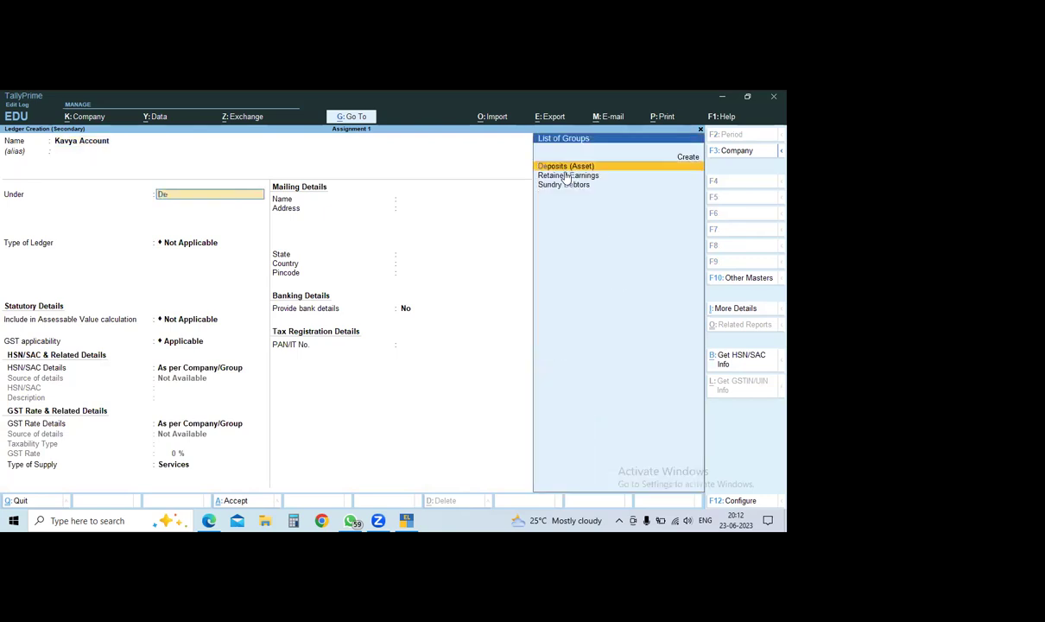
pyautogui.click(566, 175)
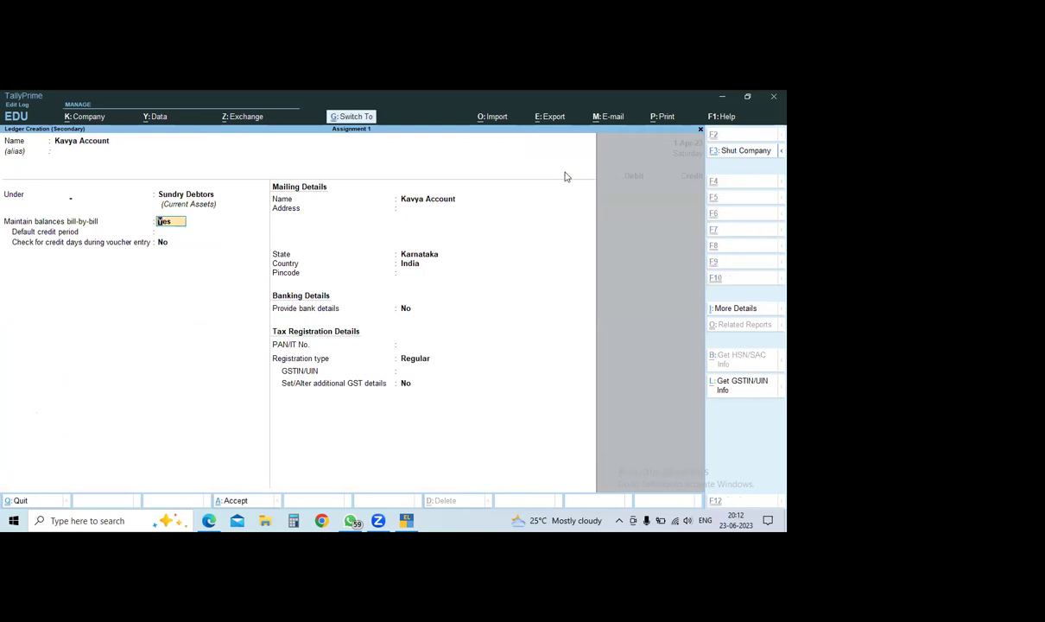
pyautogui.hotkey('ctrl', 'a')
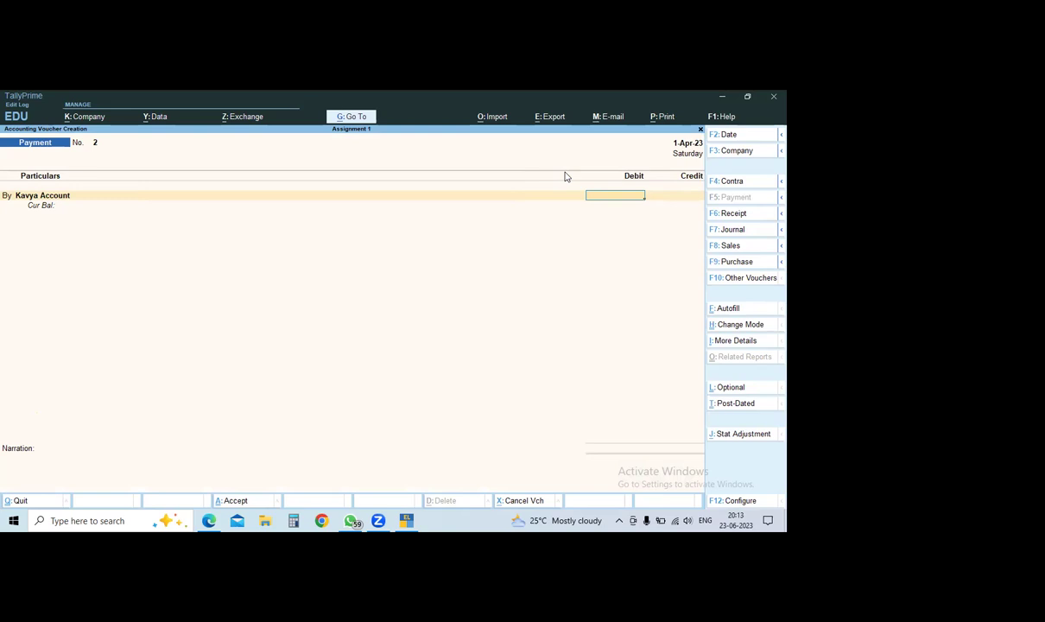
# Debit the payee's account with 5,000 and allocate the amount as On Account in the bill-wise details.
pyautogui.write('5000')
pyautogui.press('Return')
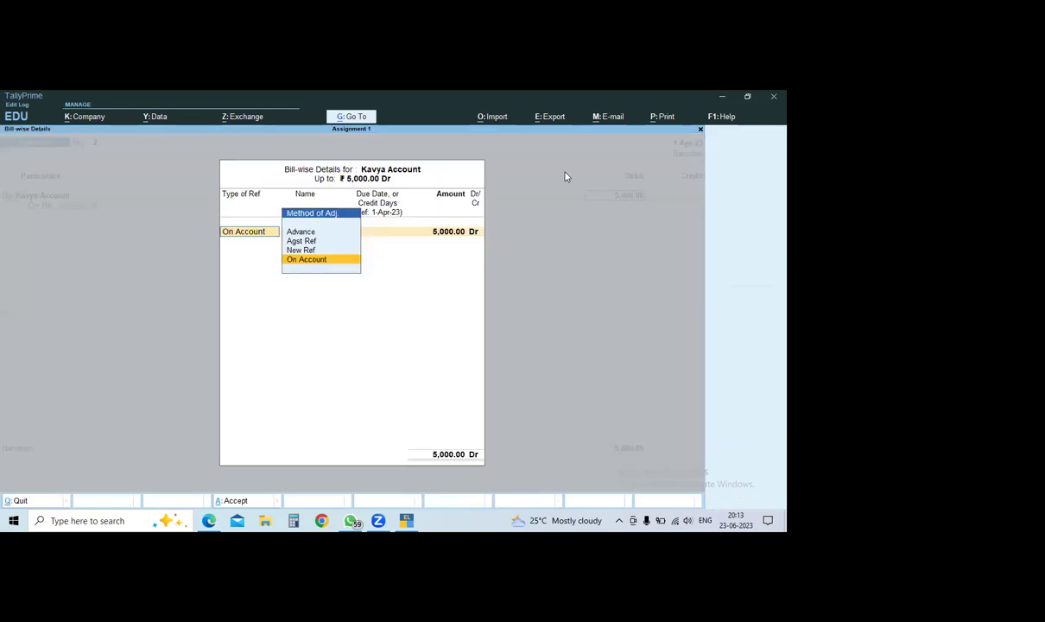
pyautogui.press('Return')
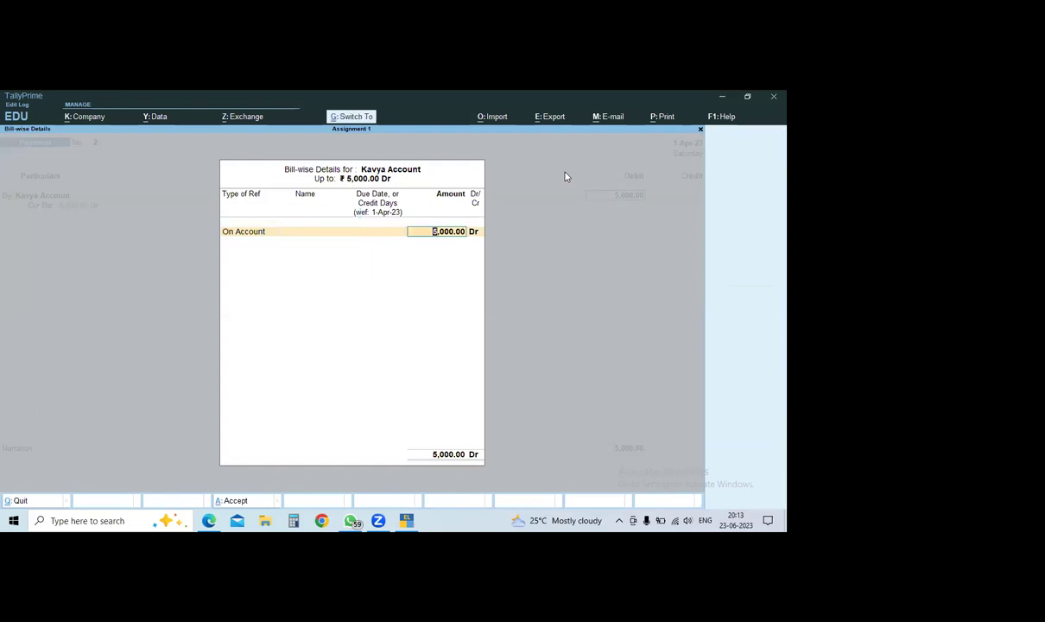
pyautogui.press('Return')
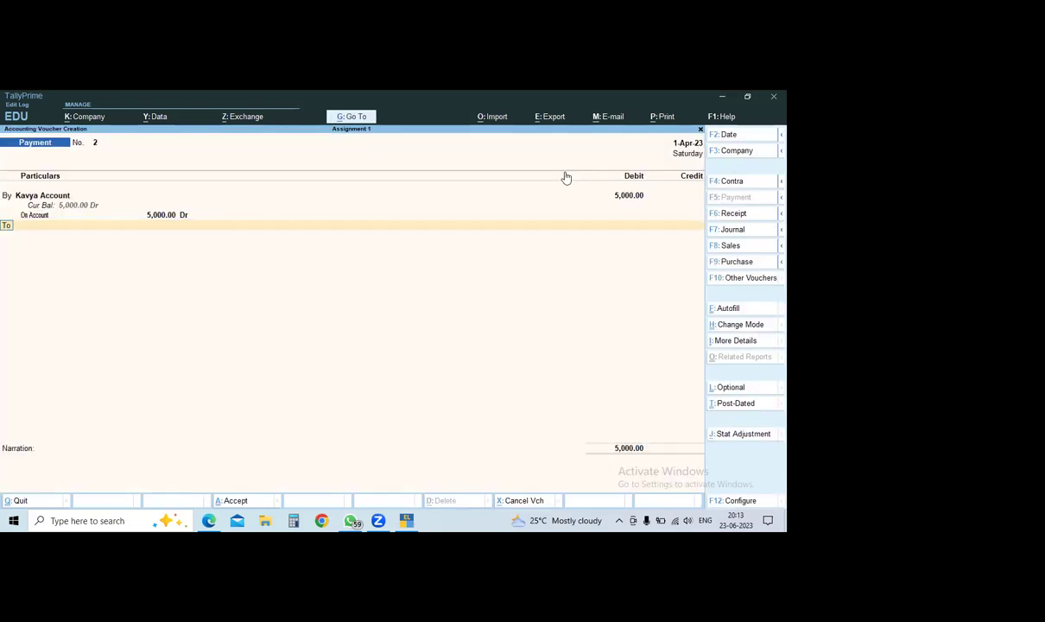
# Credit Cash with 5,000 on the payment voucher's second line.
pyautogui.press('Return')
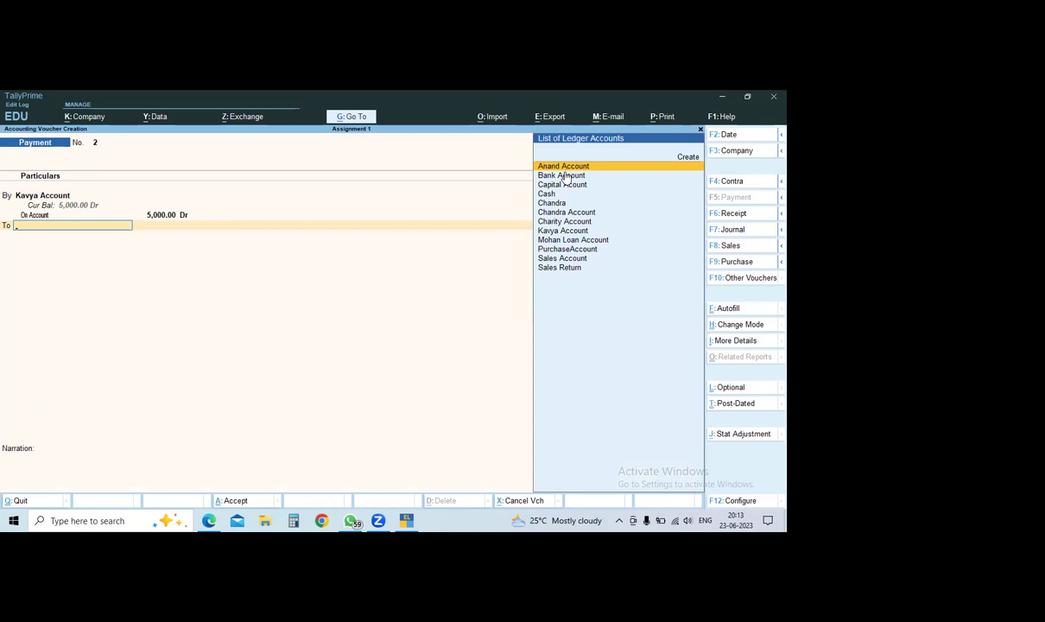
pyautogui.press('Down')
pyautogui.press('Down')
pyautogui.press('Down')
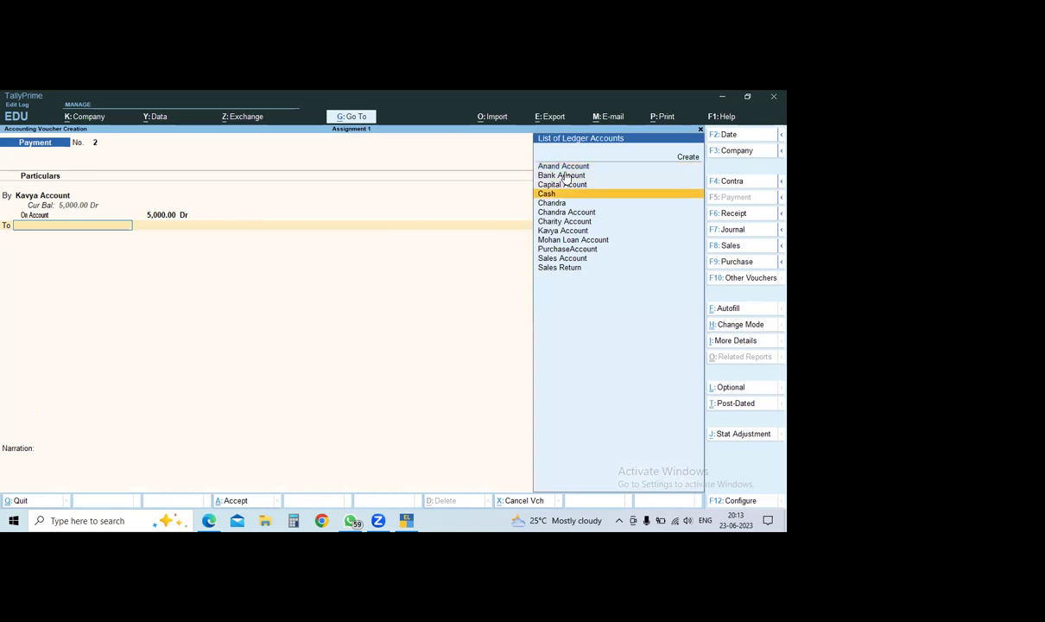
pyautogui.press('Return')
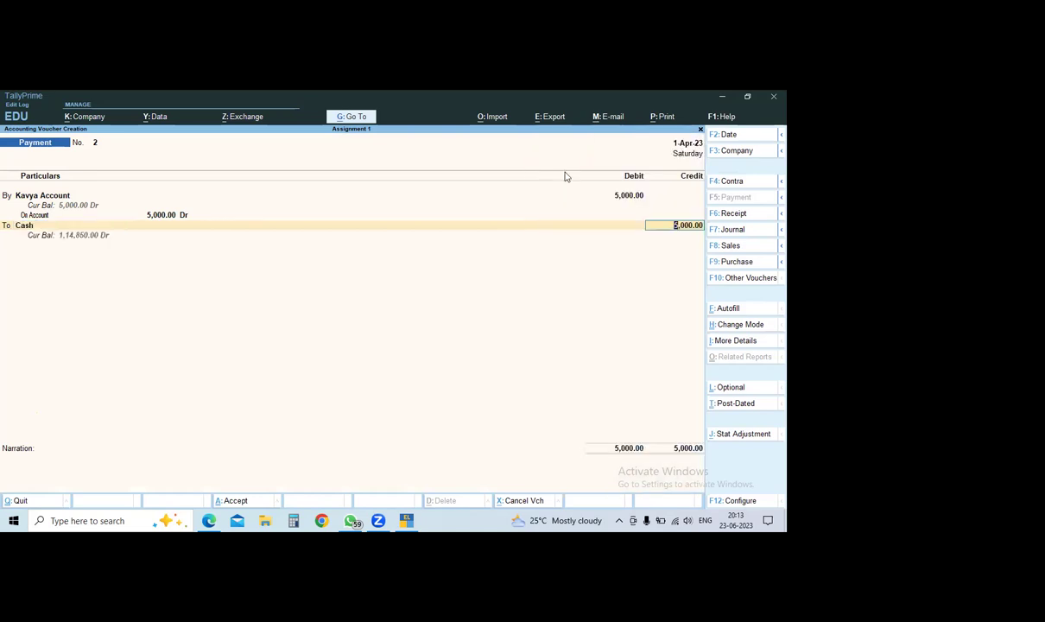
# Save the 5,000 payment voucher and start a new ledger named Comission Received for the next payment voucher's debit line.
pyautogui.hotkey('ctrl', 'a')
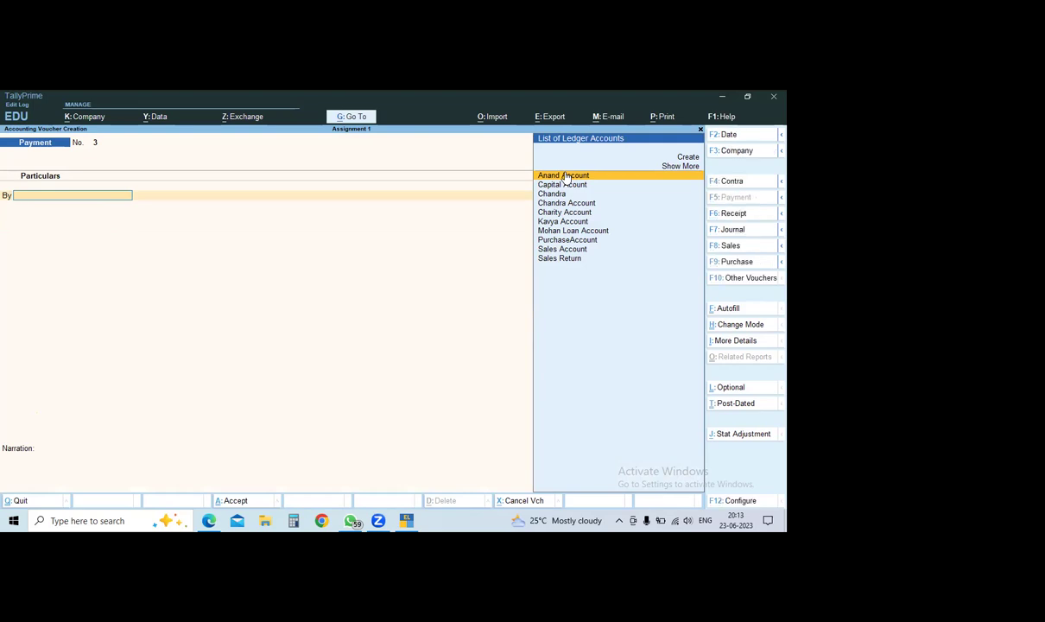
pyautogui.press('ctrl')
pyautogui.hotkey('alt', 'c')
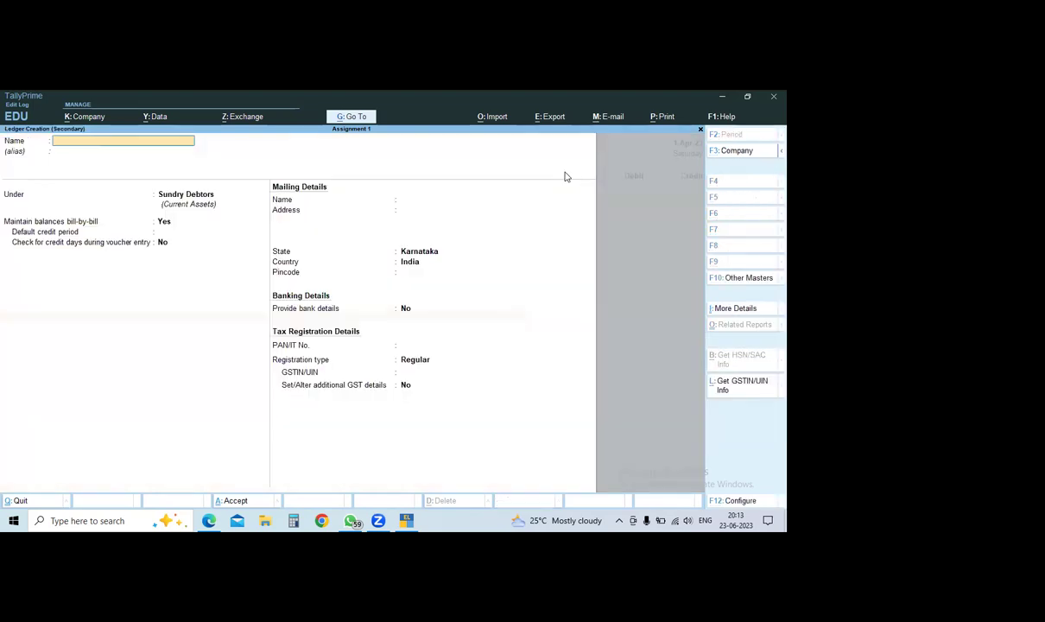
pyautogui.write('Omissi')
pyautogui.write('on acoun')
pyautogui.press('BackSpace')
pyautogui.press('BackSpace')
pyautogui.press('BackSpace')
pyautogui.press('BackSpace')
pyautogui.press('BackSpace')
pyautogui.write('Received')
pyautogui.write('Co')
pyautogui.press('Return')
pyautogui.press('Return')
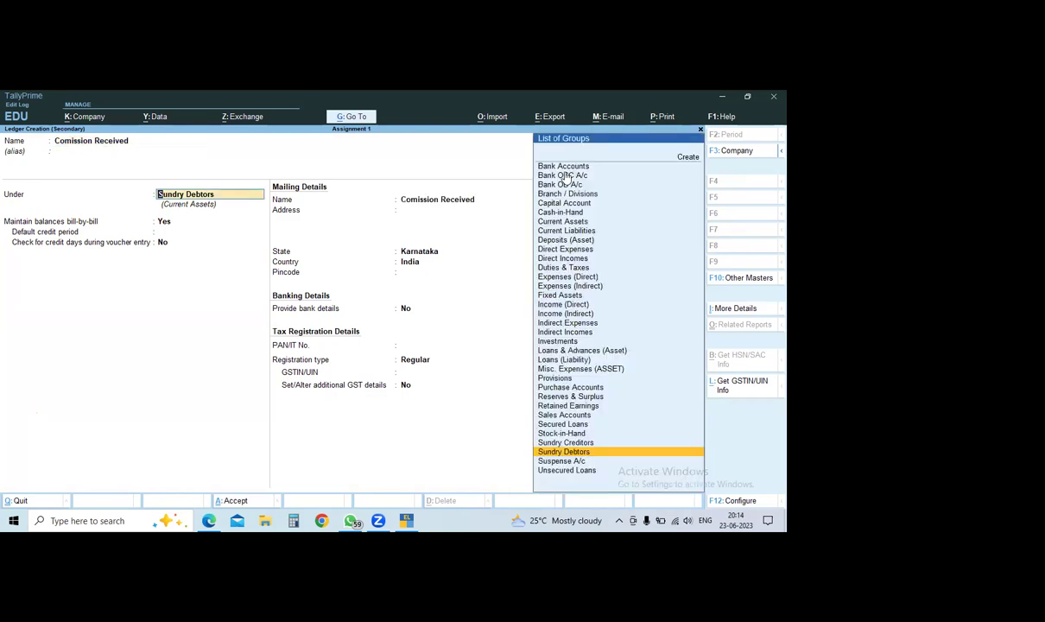
# Place the Comission Received ledger under the Indirect Incomes group and save it.
pyautogui.write('Ind')
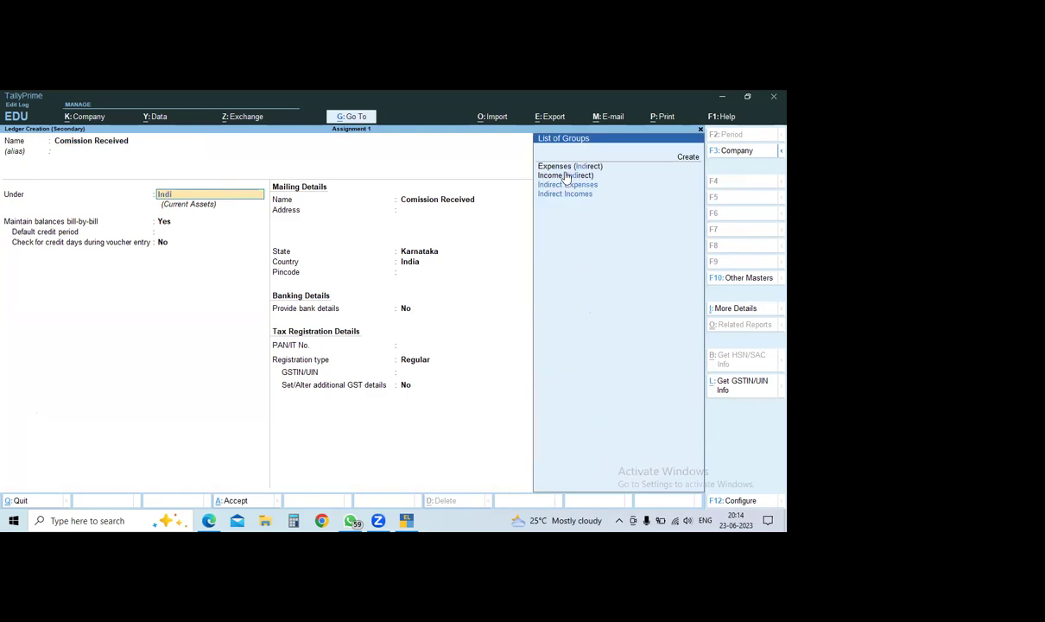
pyautogui.write('i')
pyautogui.press('Down')
pyautogui.press('Down')
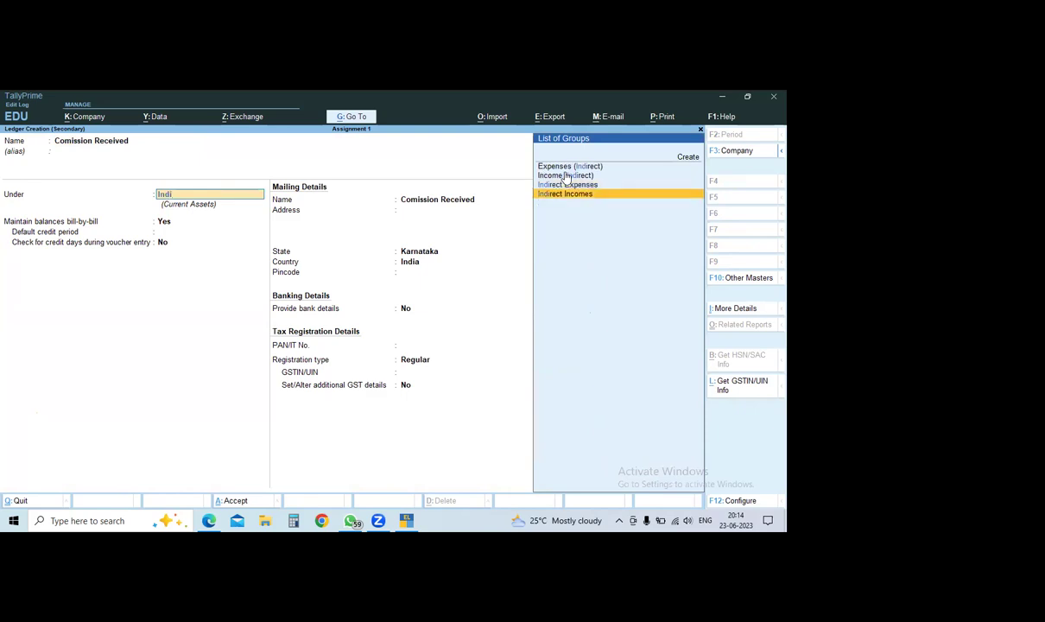
pyautogui.press('Return')
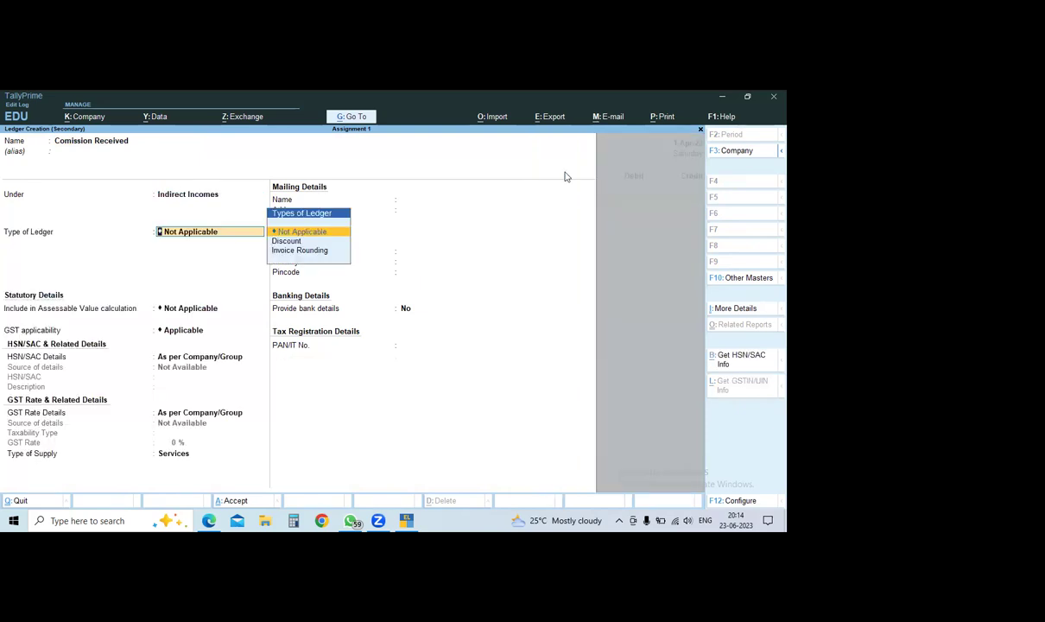
pyautogui.hotkey('ctrl', 'a')
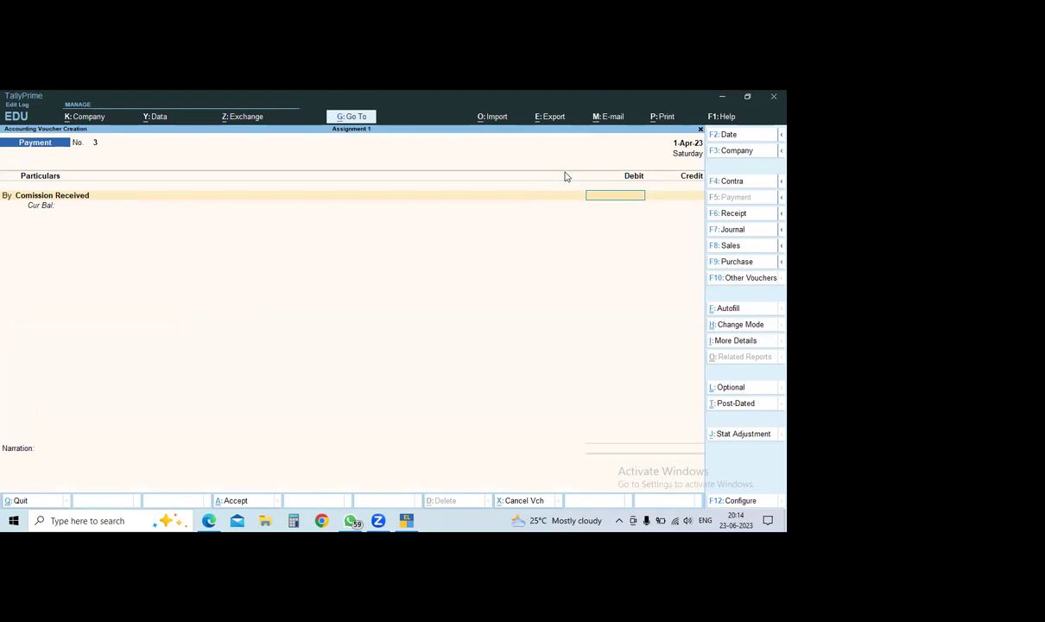
# Debit Comission Received with 1,000, credit Cash with the same amount and save the payment voucher.
pyautogui.write('10000')
pyautogui.press('Return')
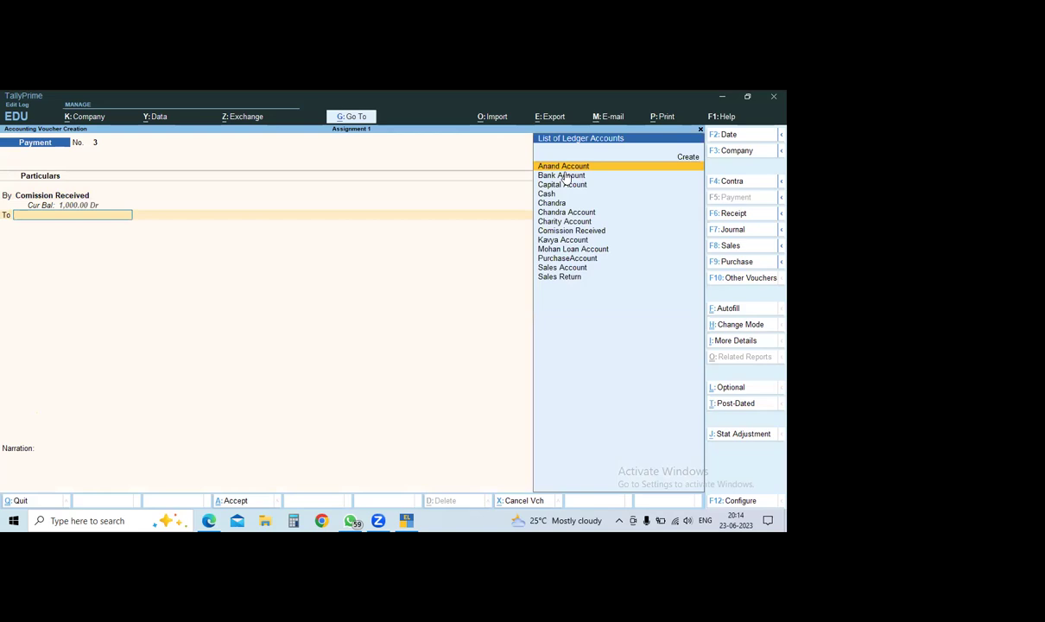
pyautogui.press('Down')
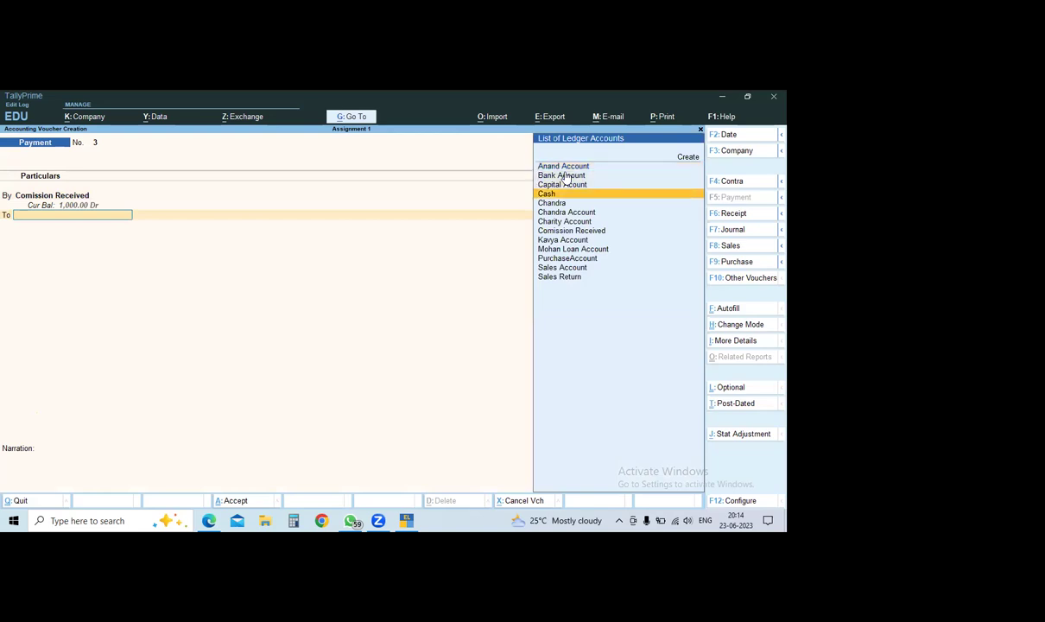
pyautogui.press('Return')
pyautogui.press('Return')
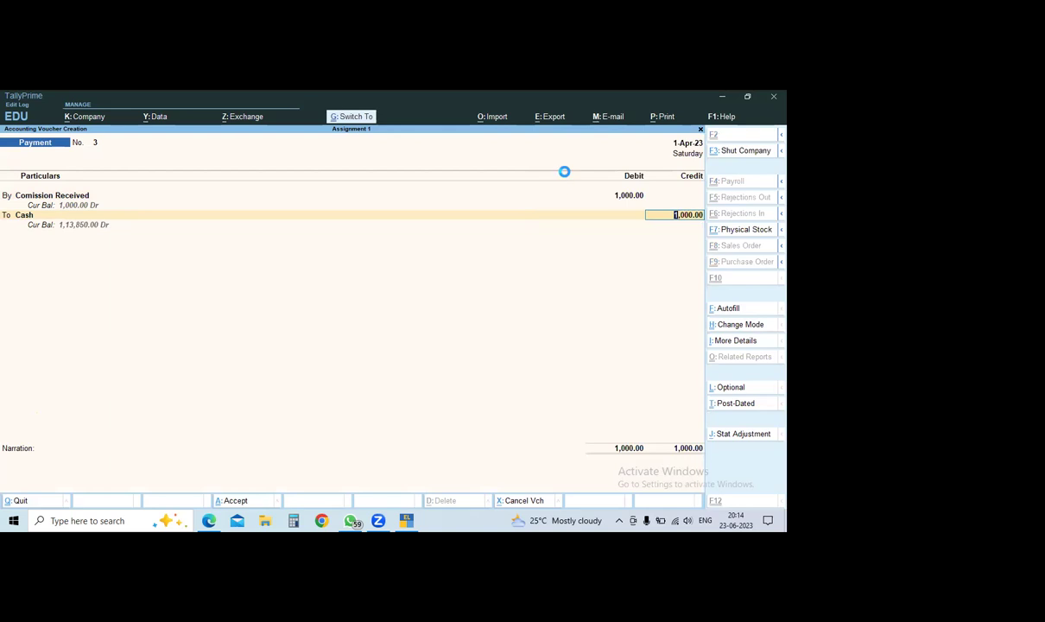
pyautogui.press('Return')
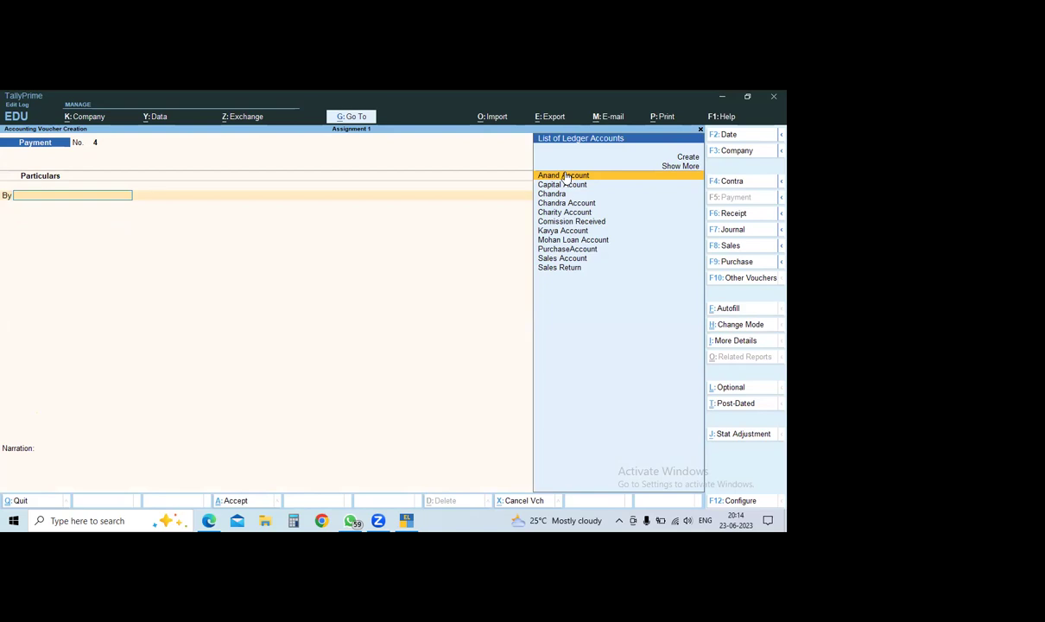
pyautogui.press('Down')
pyautogui.press('Down')
pyautogui.press('Down')
pyautogui.press('Down')
pyautogui.press('Down')
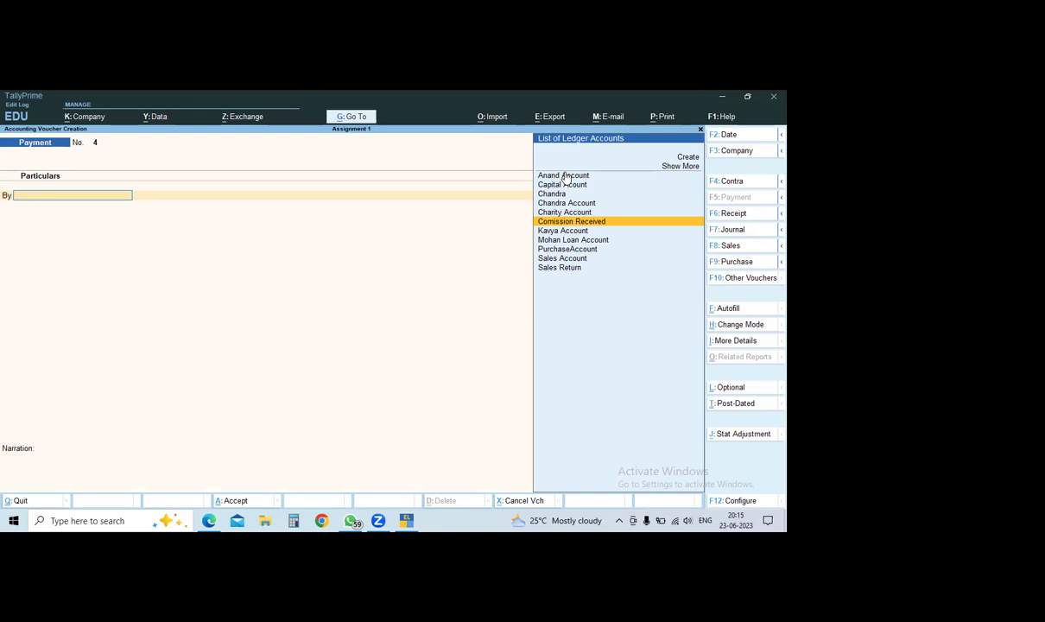
# Start a new ledger named Salaries Account for the payment voucher's debit line.
pyautogui.press('alt')
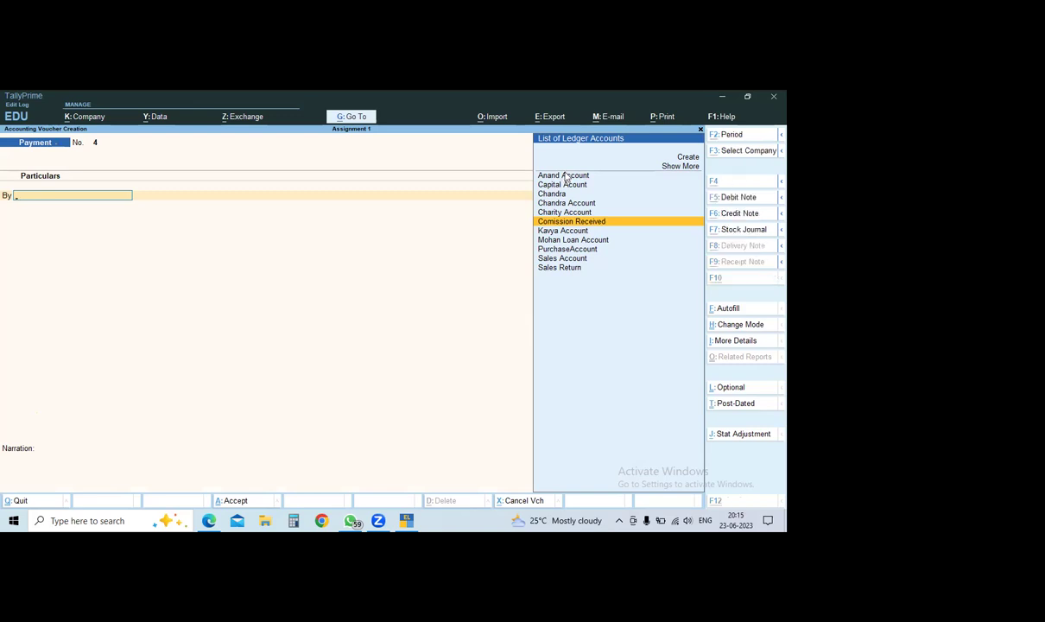
pyautogui.hotkey('alt', 'c')
pyautogui.write('Sala')
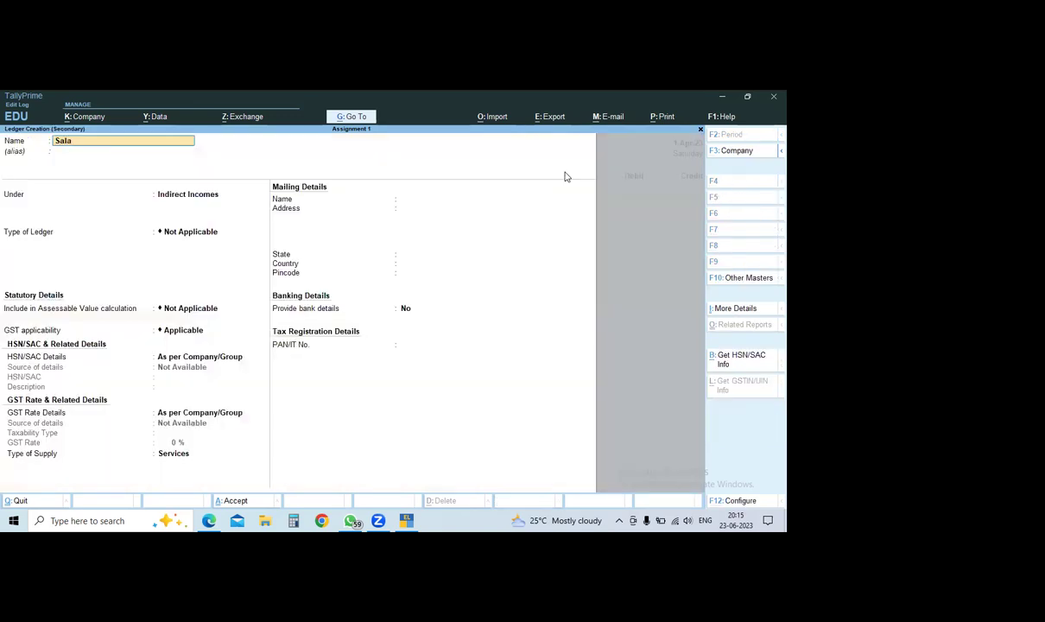
pyautogui.write('ry acoun')
pyautogui.write('t')
pyautogui.press('Left')
pyautogui.press('Left')
pyautogui.press('Left')
pyautogui.press('Left')
pyautogui.write('c')
pyautogui.press('BackSpace')
pyautogui.write('ies')
pyautogui.press('Return')
pyautogui.press('Return')
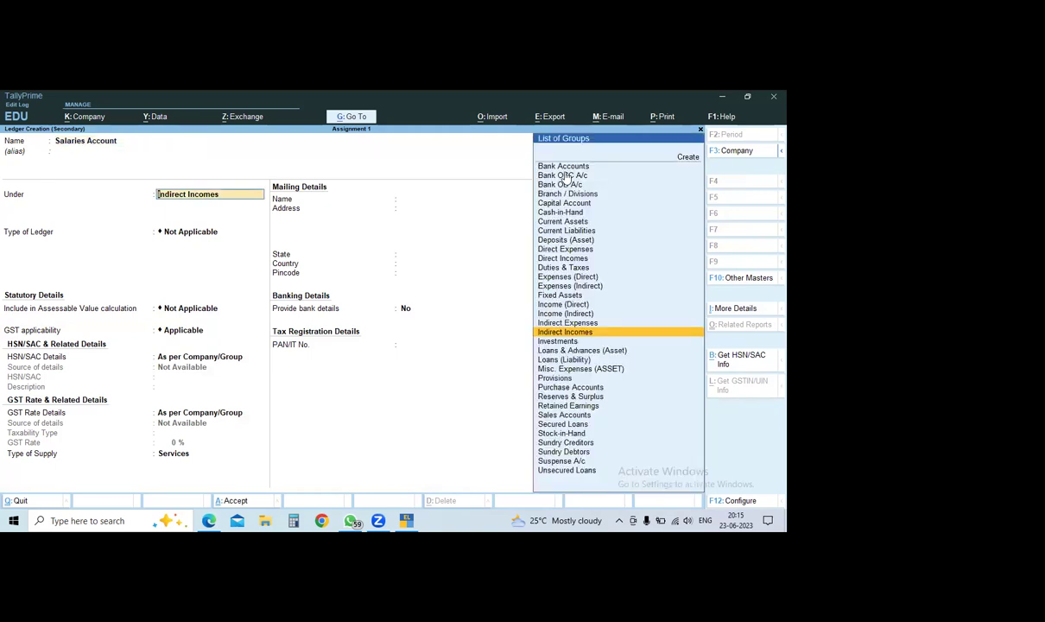
# Place the Salaries Account ledger under the Indirect Expenses group and save it.
pyautogui.write('I')
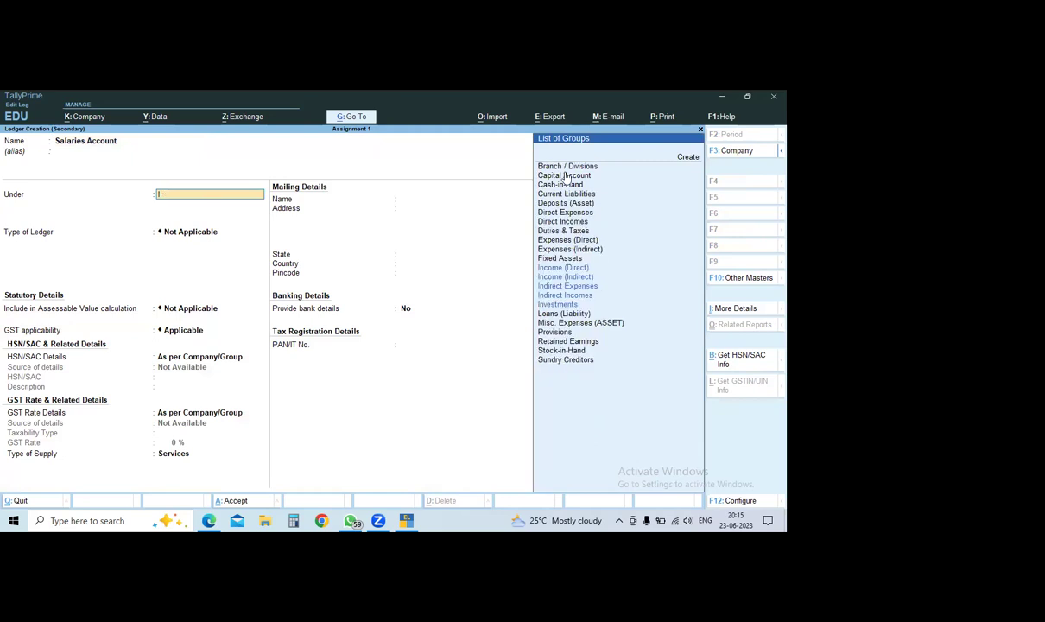
pyautogui.write('nd')
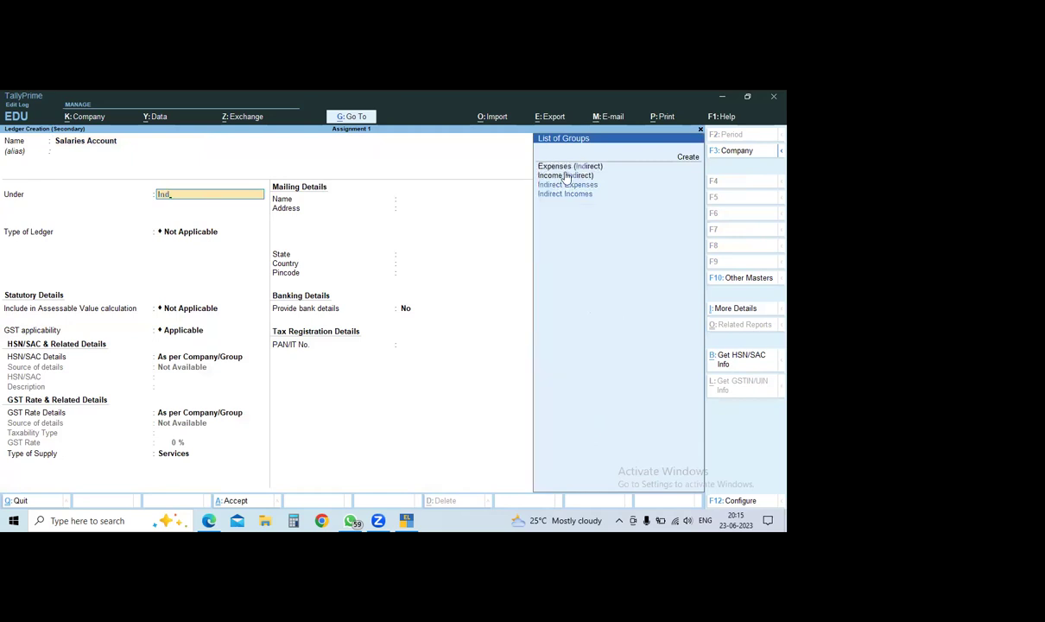
pyautogui.press('Down')
pyautogui.press('Return')
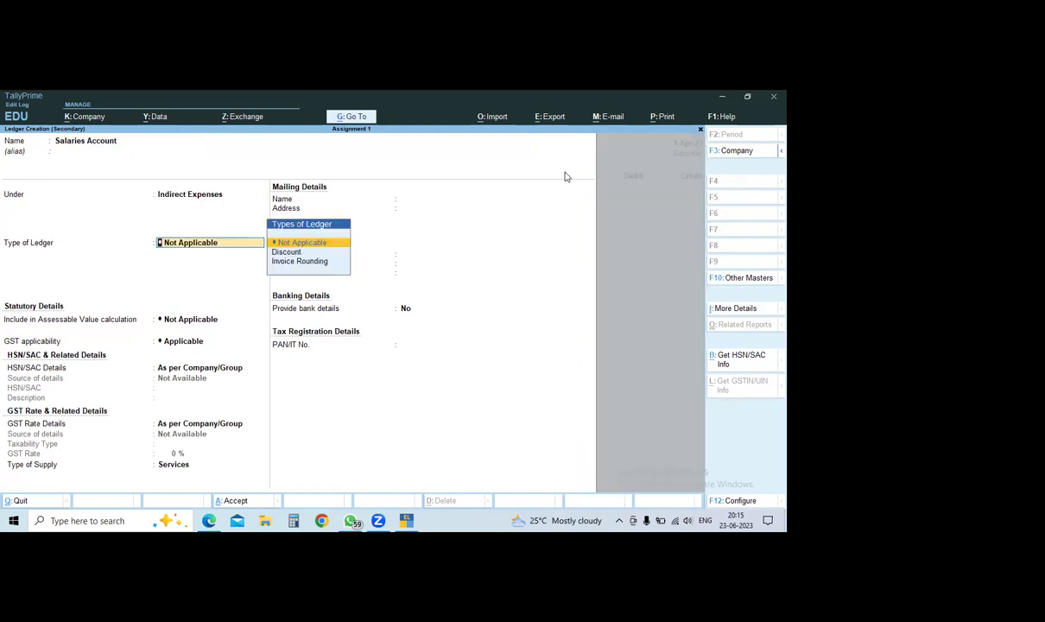
pyautogui.hotkey('ctrl', 'a')
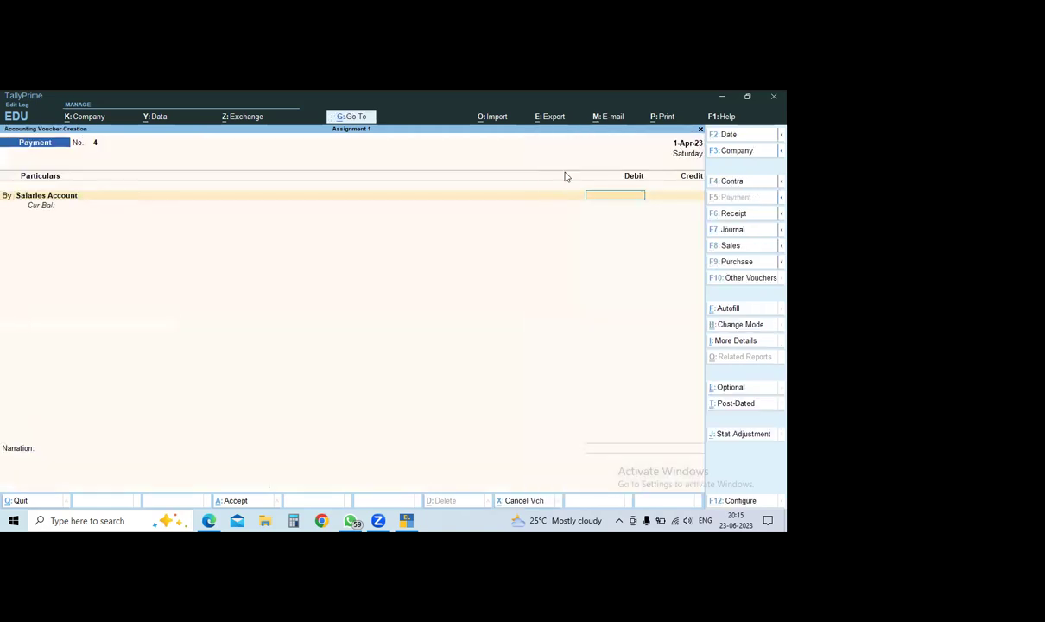
# Debit Salaries Account with 60,000, credit Cash with the same amount and save the payment voucher.
pyautogui.write('60000')
pyautogui.press('Return')
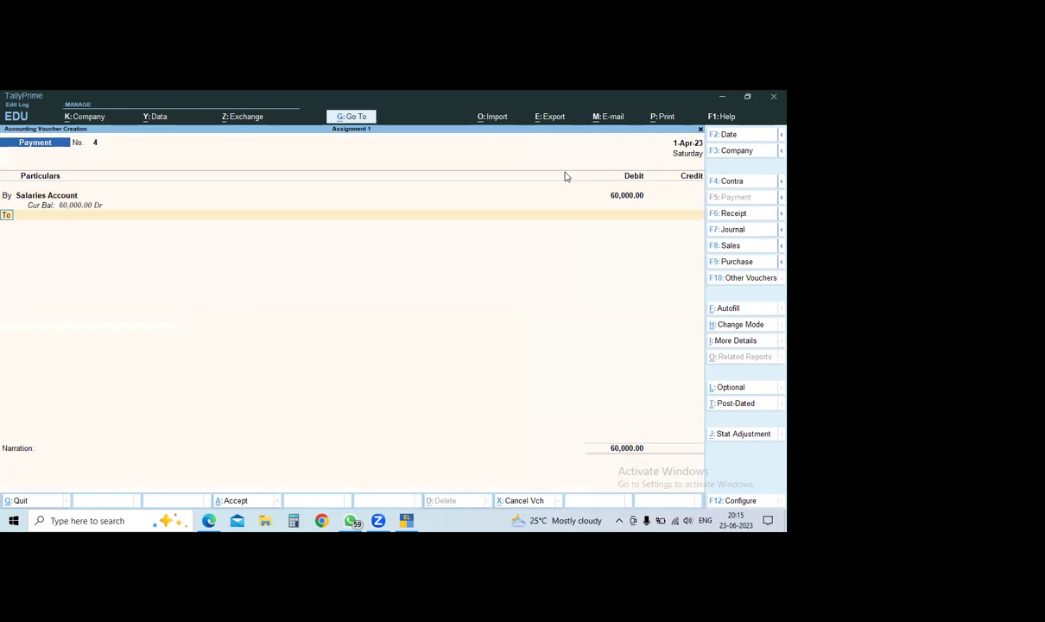
pyautogui.press('Return')
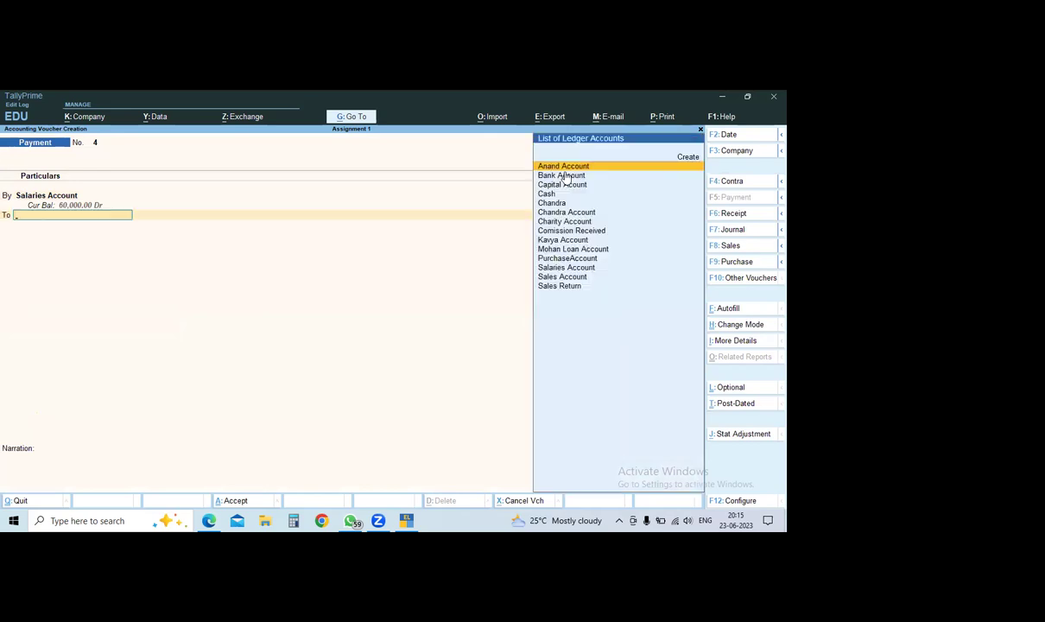
pyautogui.press('Down')
pyautogui.press('Down')
pyautogui.press('Down')
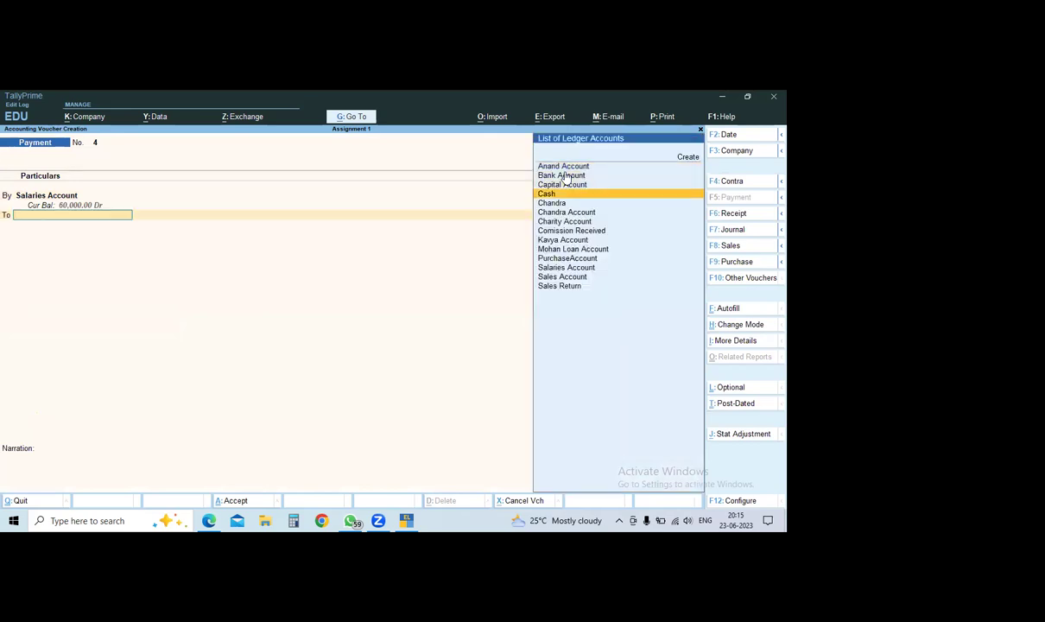
pyautogui.press('Return')
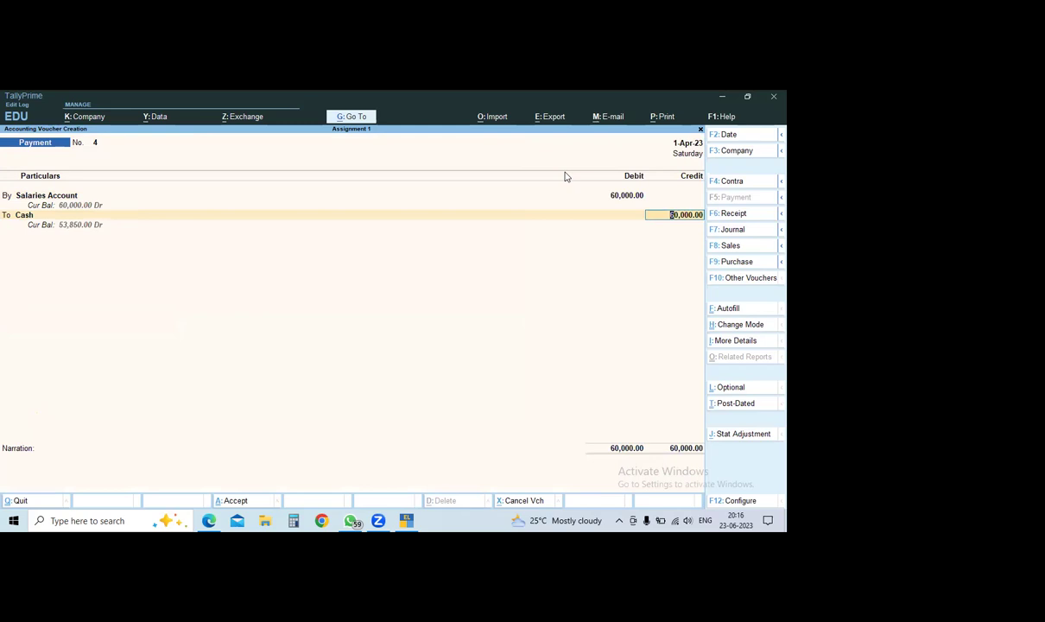
pyautogui.press('ctrl')
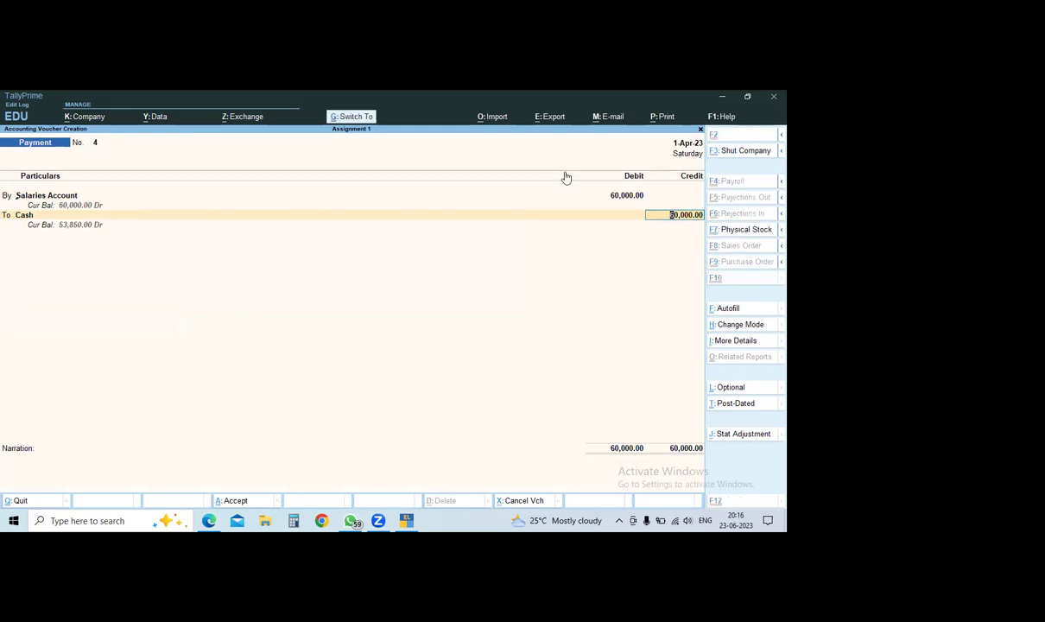
pyautogui.hotkey('ctrl', 'a')
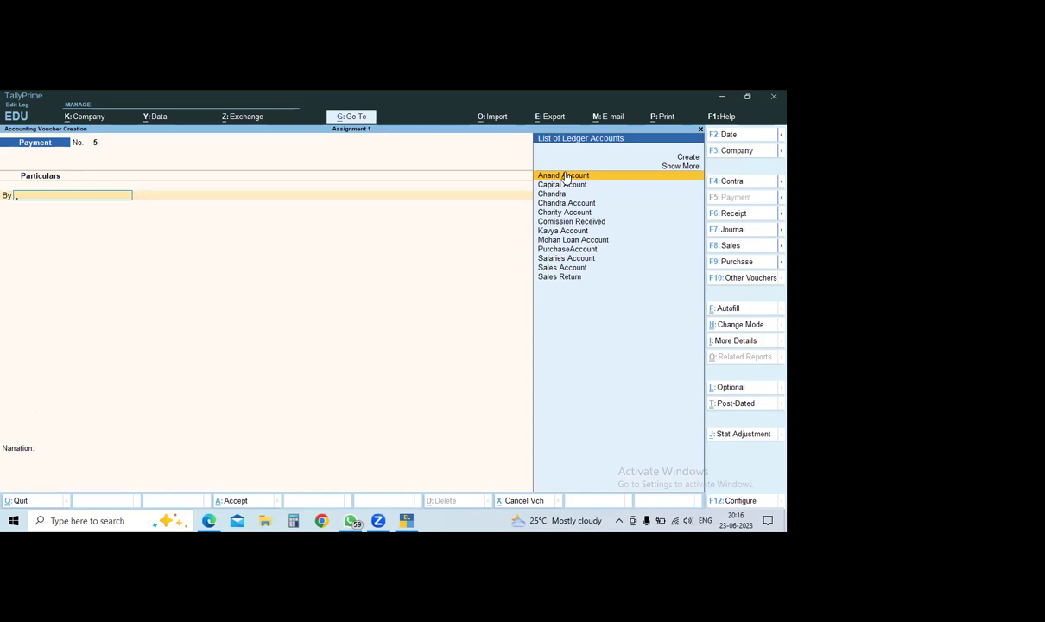
# Record a receipt voucher crediting Capital Acount with 8,00,000 and debiting Cash with the same amount, and save it.
pyautogui.press('F6')
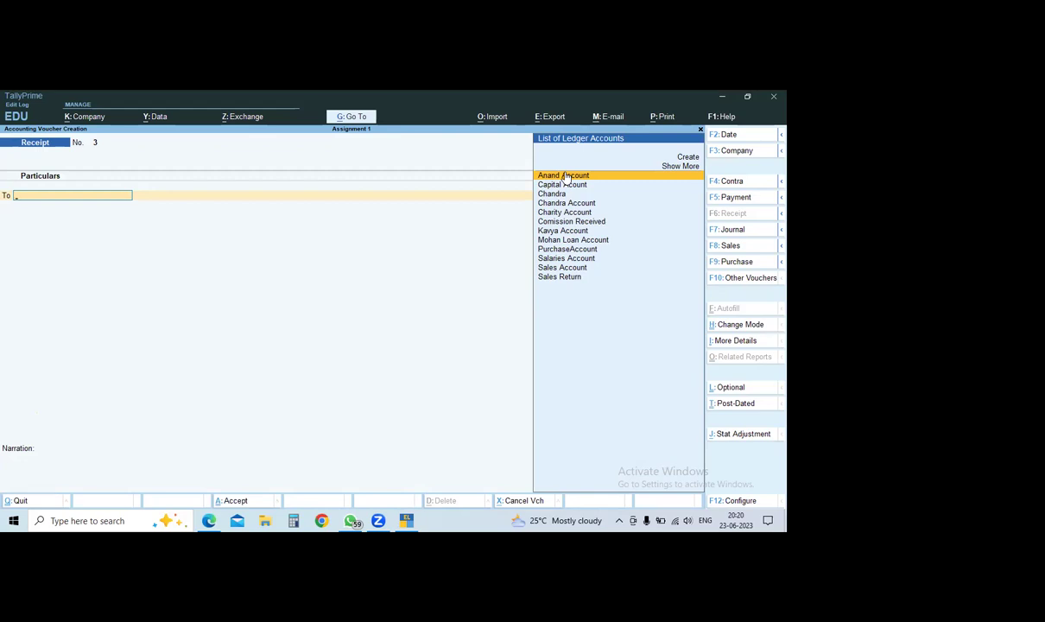
pyautogui.press('Down')
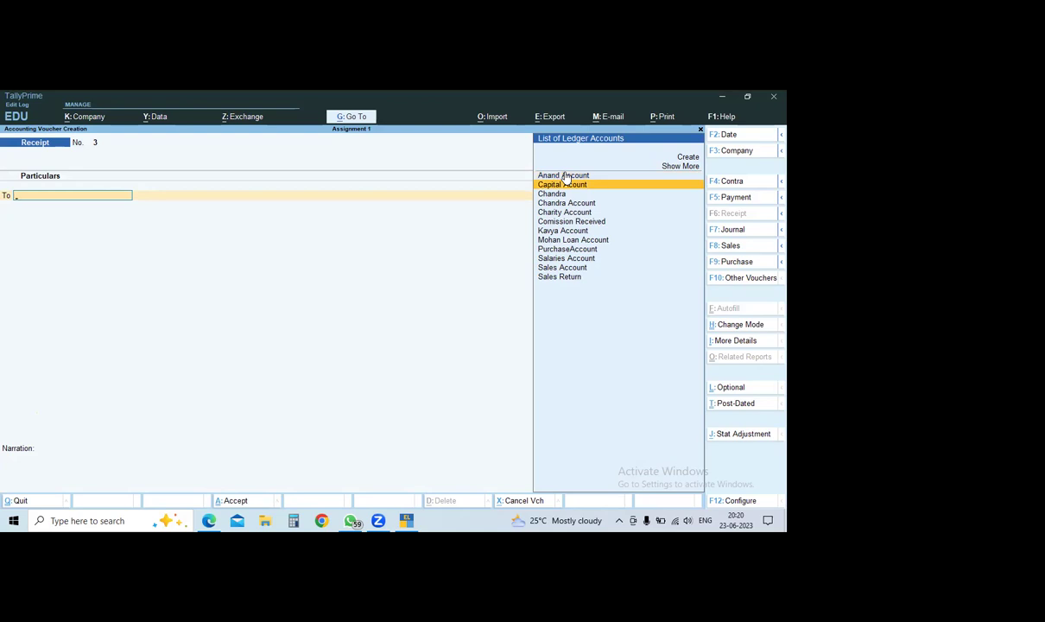
pyautogui.press('Return')
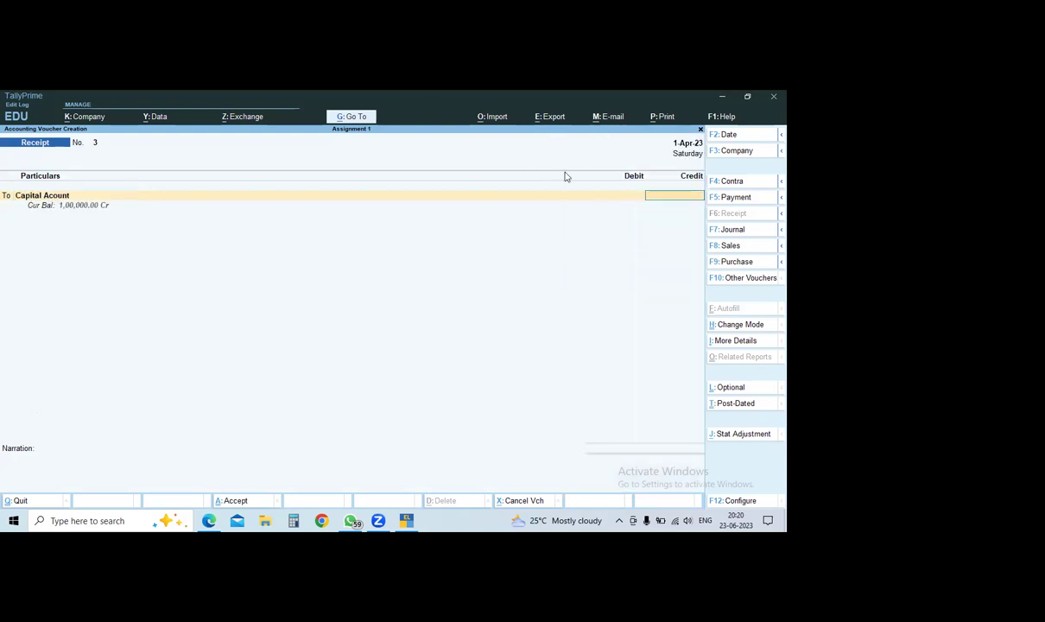
pyautogui.write('800000')
pyautogui.press('Return')
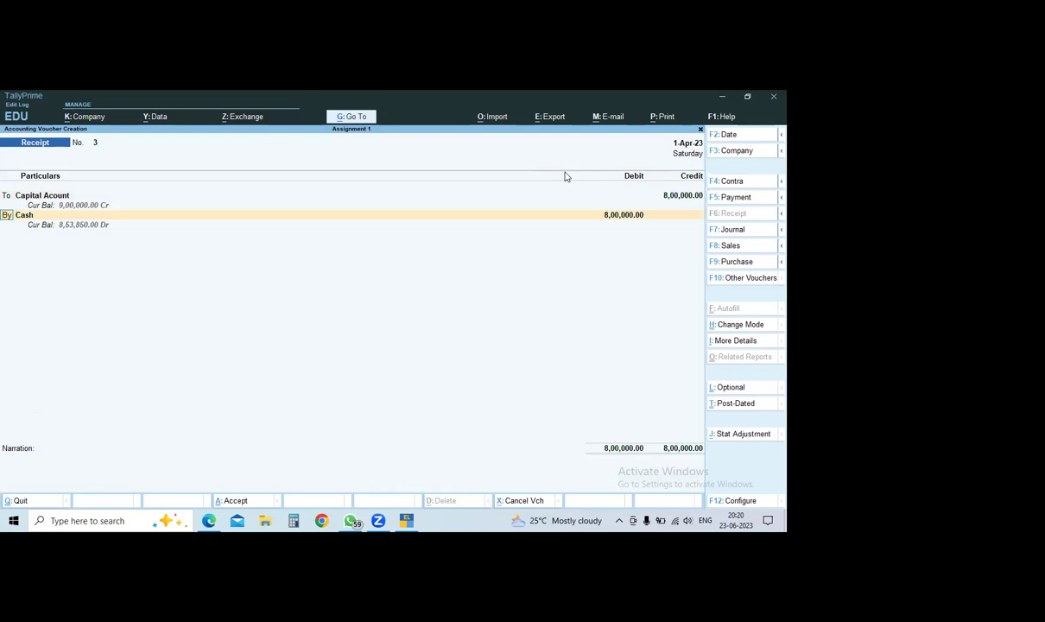
pyautogui.press('Return')
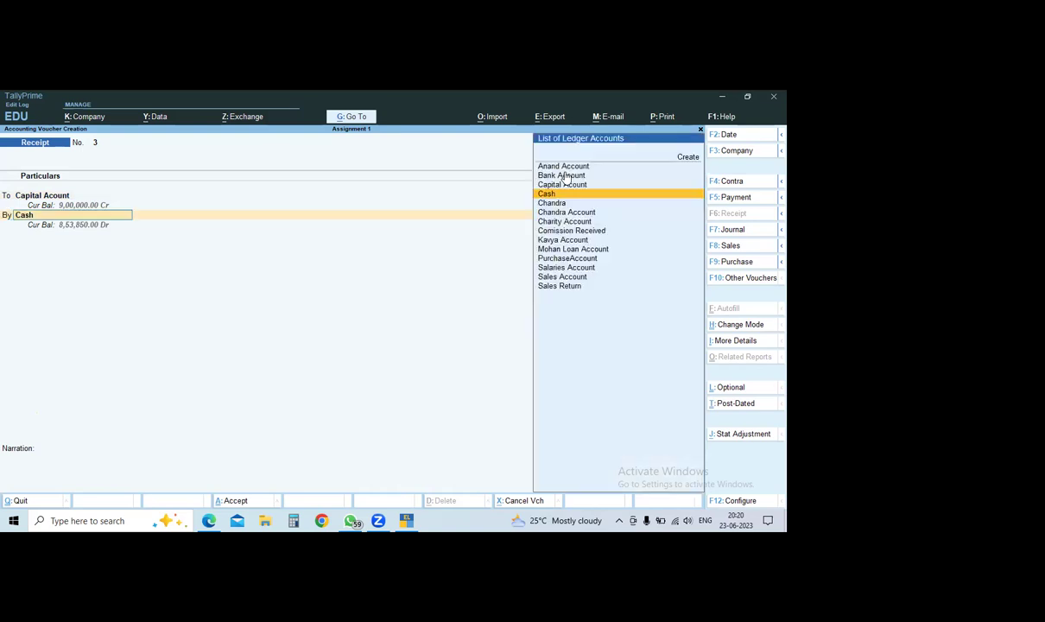
pyautogui.press('ctrl')
pyautogui.hotkey('ctrl', 'a')
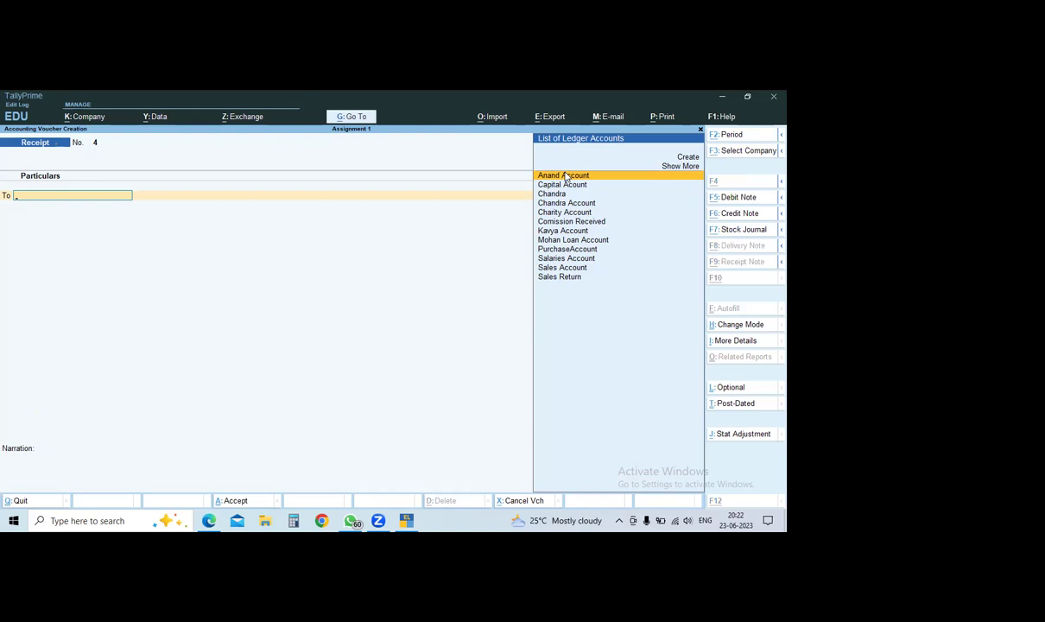
# Start a new ledger named Discount Received for the next receipt voucher's credit line.
pyautogui.hotkey('alt', 'c')
pyautogui.write('Disc')
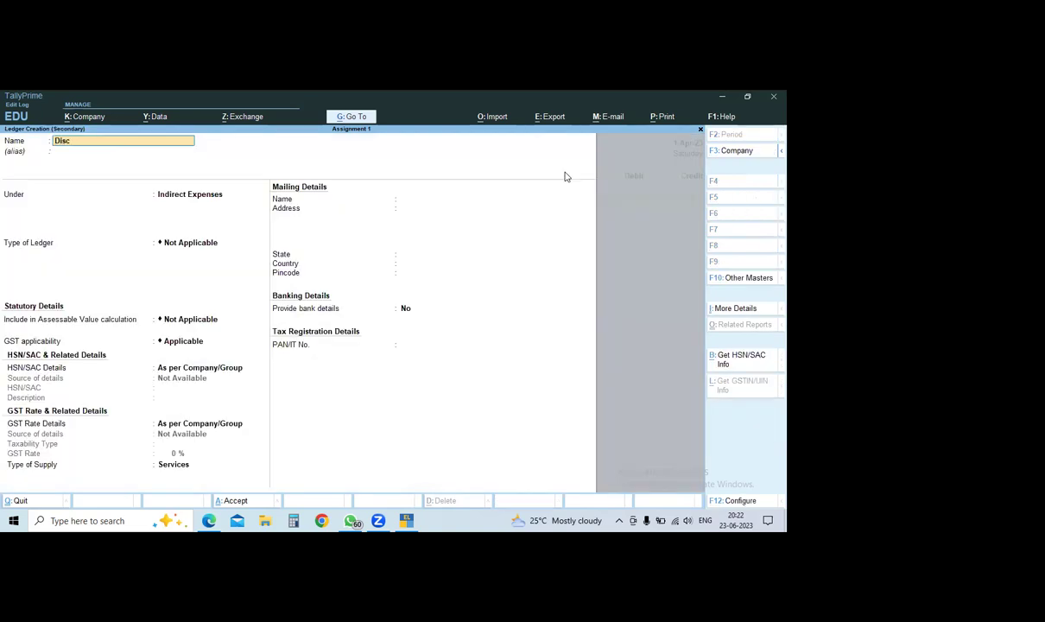
pyautogui.write('ount Rec')
pyautogui.write('eived')
pyautogui.write('c')
pyautogui.press('Return')
# Place the Discount Received ledger under the Indirect Incomes group.
pyautogui.press('BackSpace')
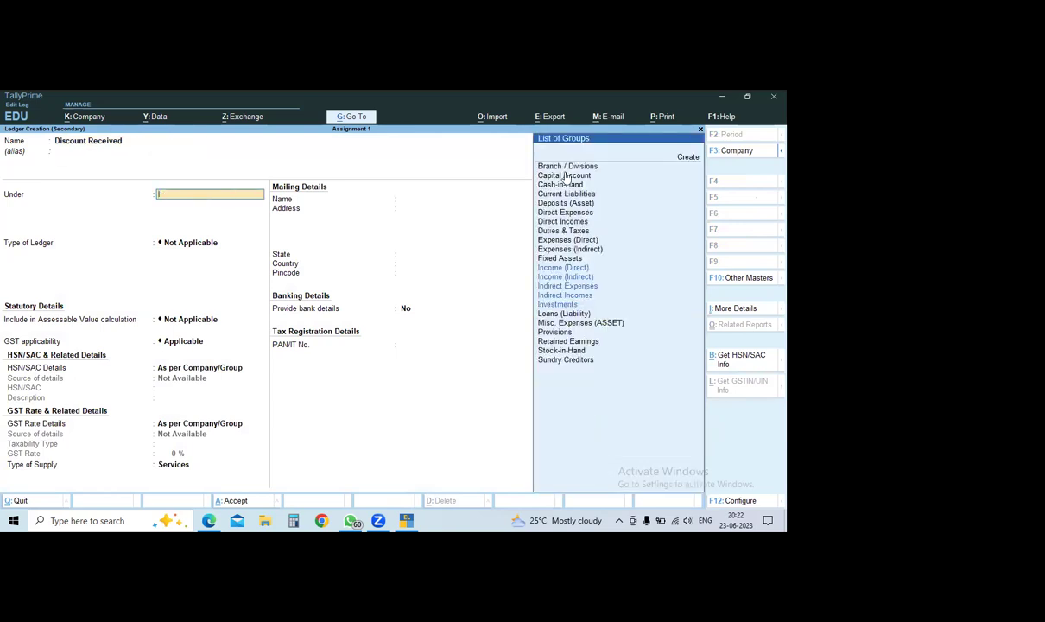
pyautogui.write('Ind')
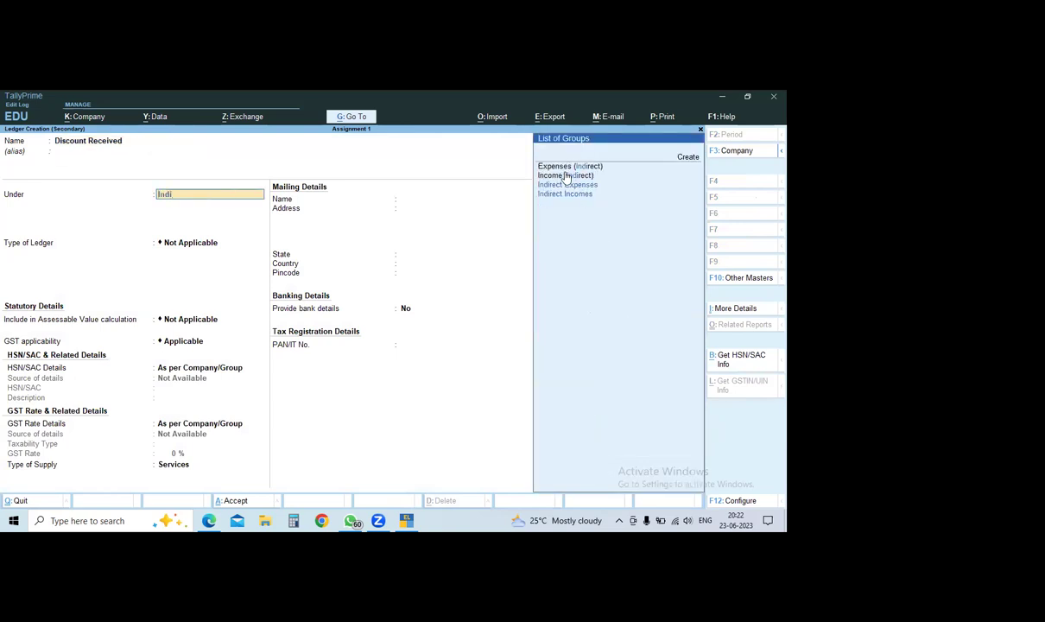
pyautogui.write('i')
pyautogui.press('Down')
pyautogui.press('Down')
pyautogui.press('Down')
pyautogui.press('Return')
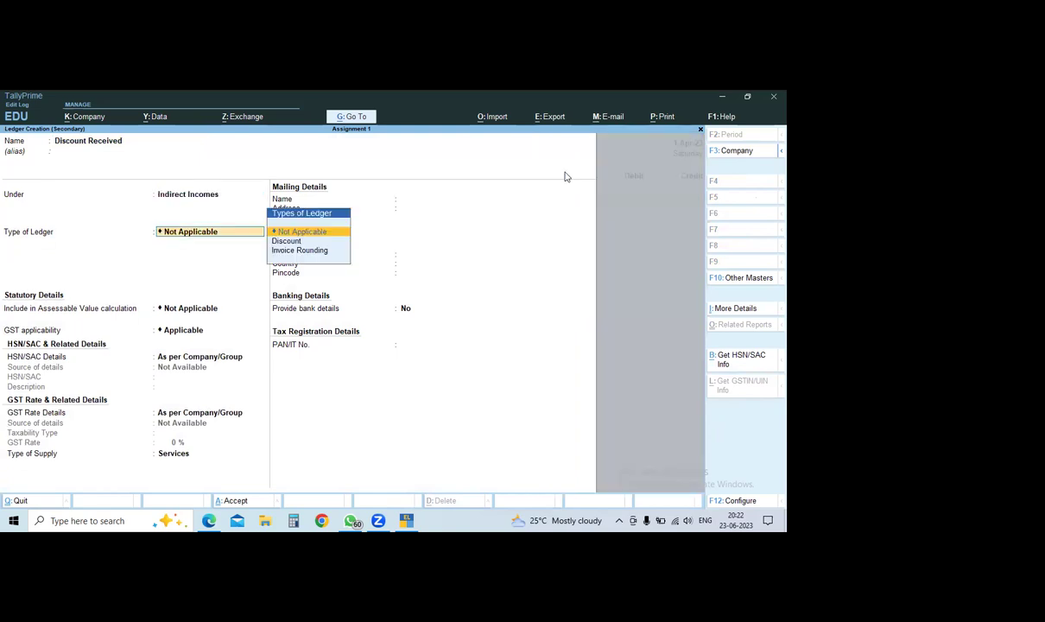
# Save the Discount Received ledger and credit it with 2,500 in the receipt voucher.
pyautogui.hotkey('ctrl', 'a')
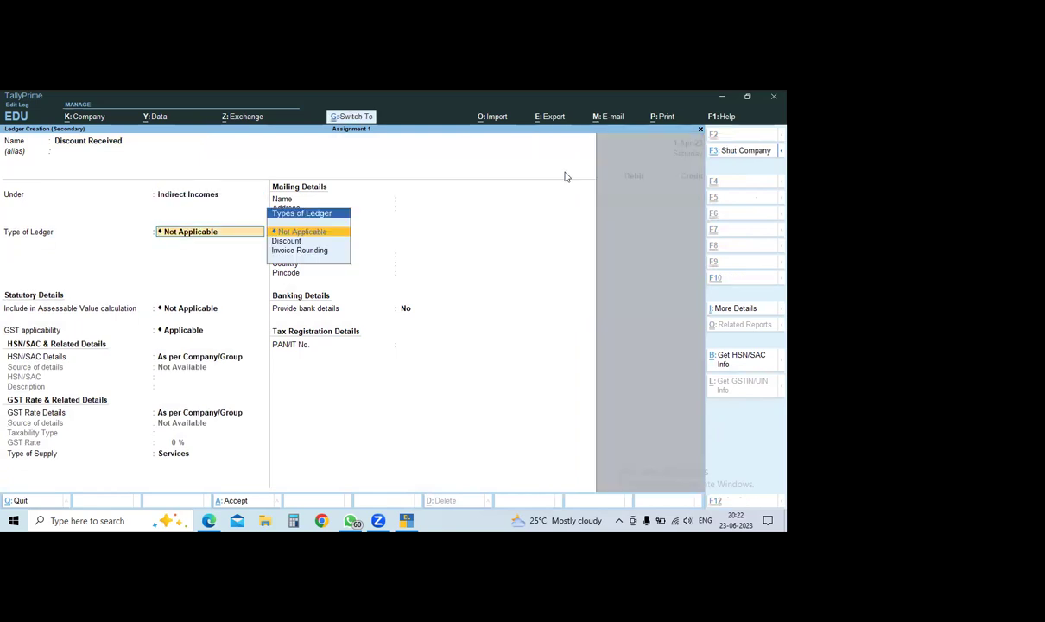
pyautogui.press('Return')
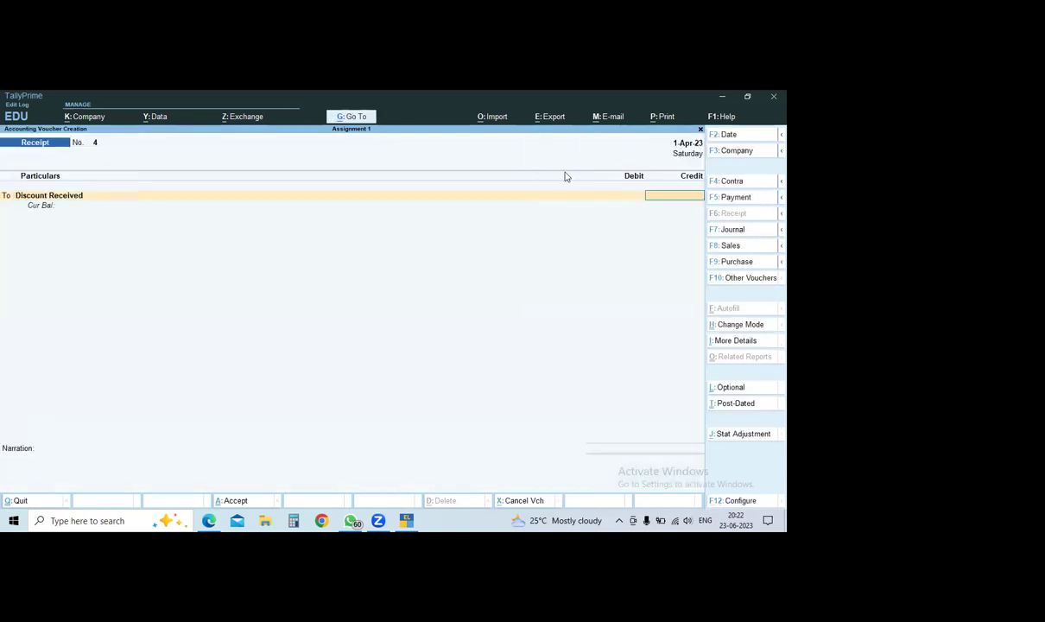
pyautogui.write('2500')
pyautogui.press('Return')
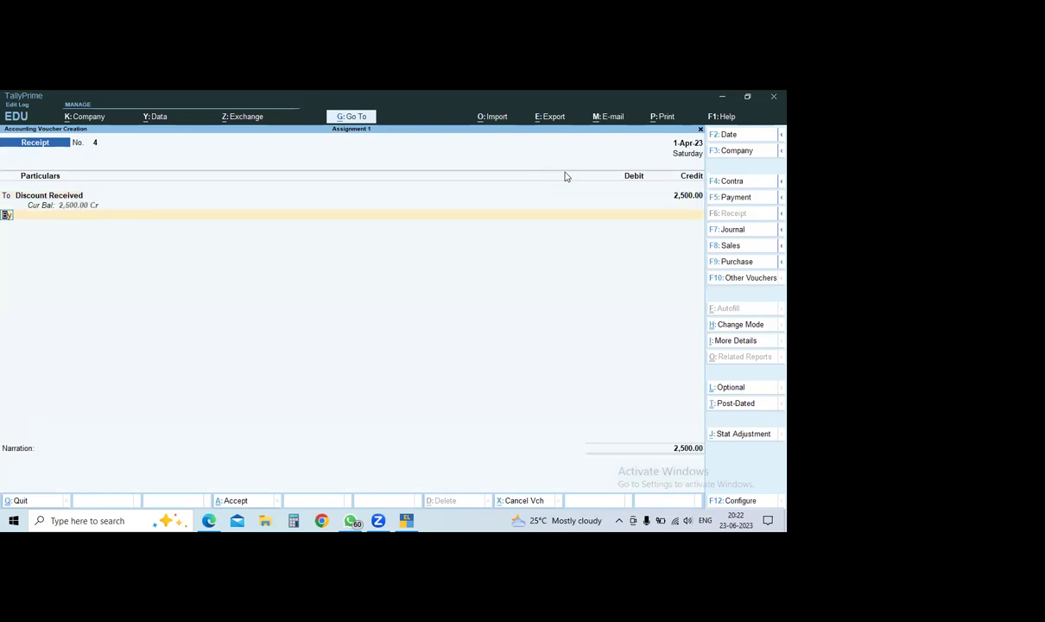
# Debit Cash with 2,500 in the receipt voucher and save the voucher.
pyautogui.press('Return')
pyautogui.press('Down')
pyautogui.press('Down')
pyautogui.press('Down')
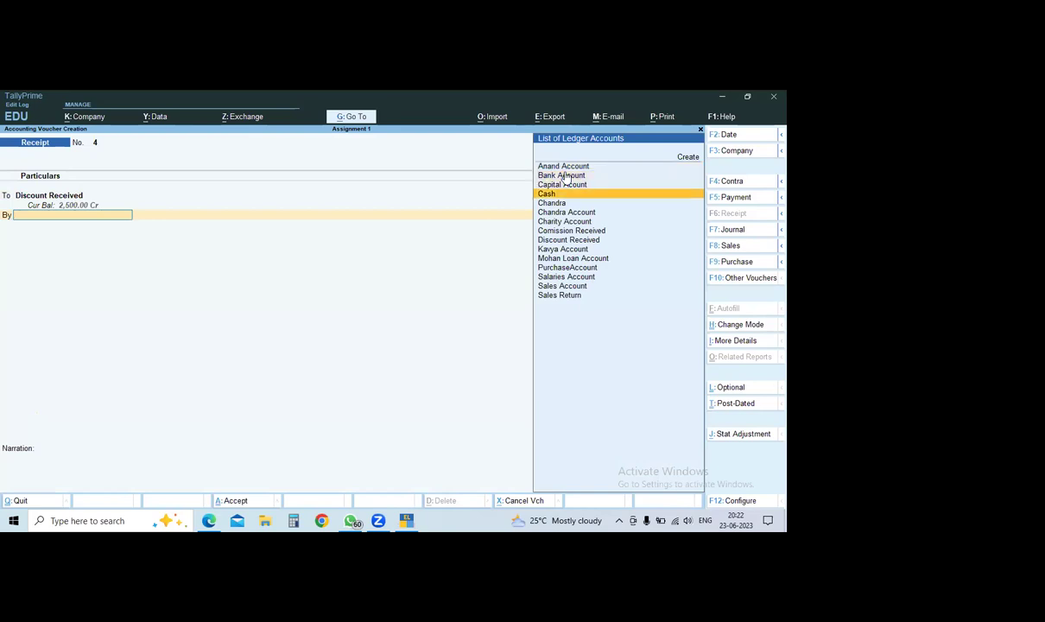
pyautogui.press('Return')
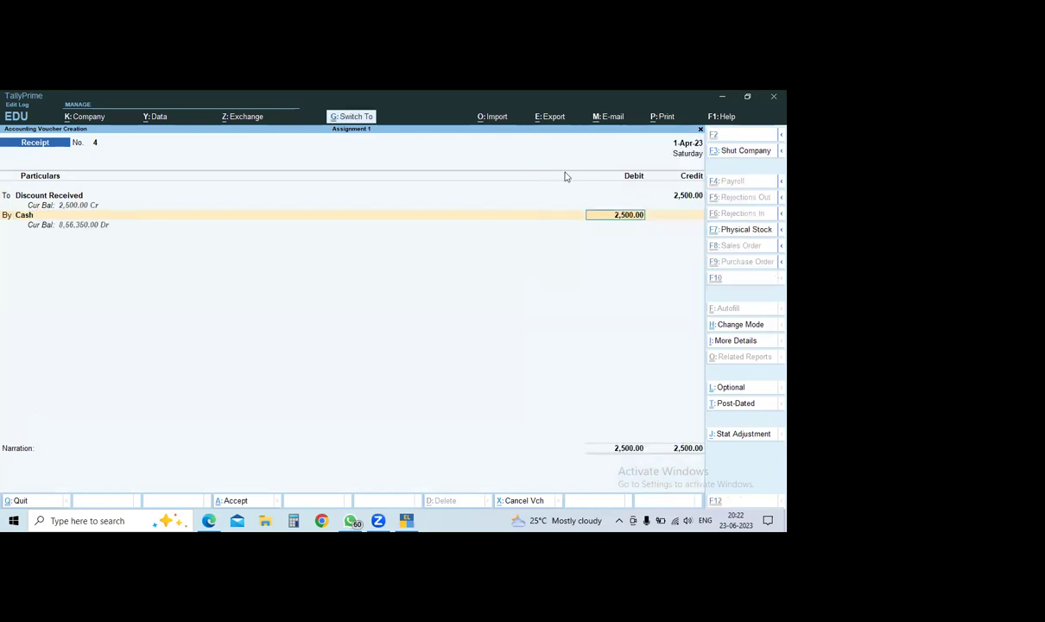
pyautogui.press('Return')
pyautogui.press('Return')
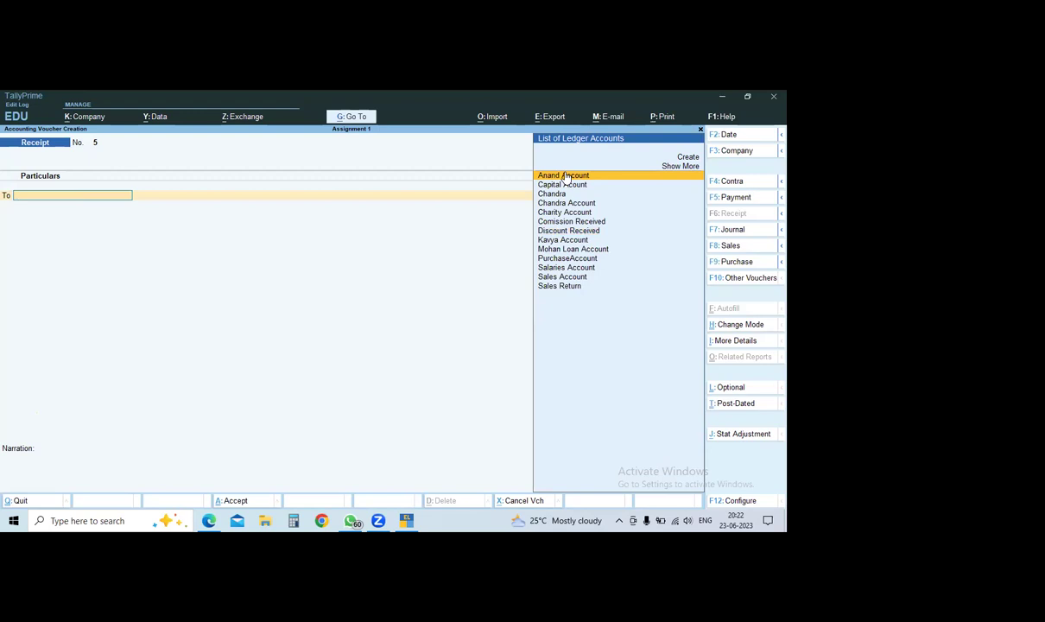
# Start a payment voucher and, from its debit line, begin a new ledger named Discount Allowed.
pyautogui.press('F5')
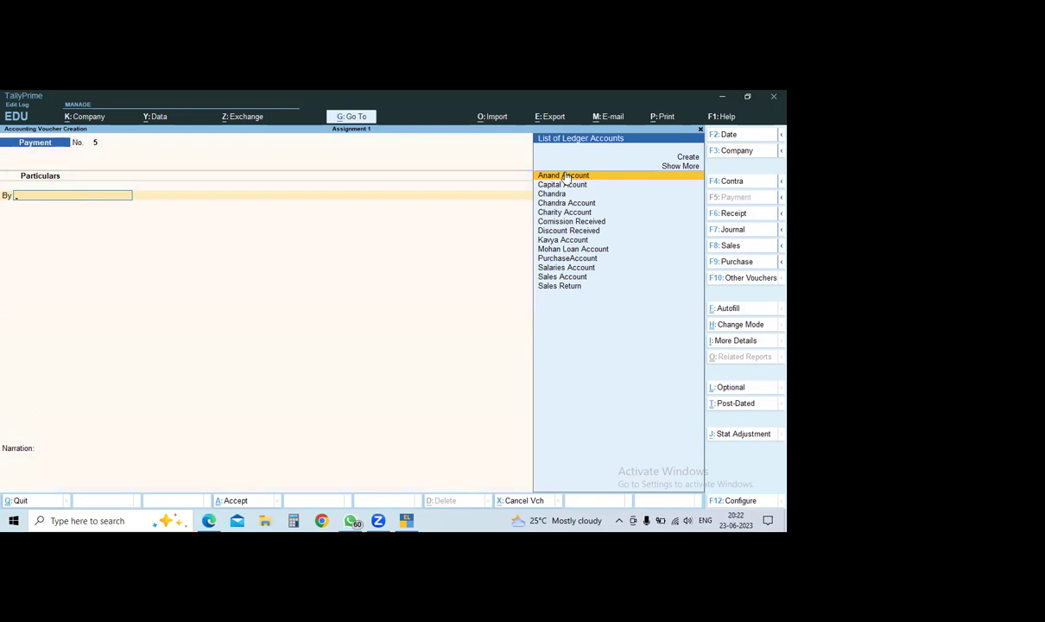
pyautogui.press('ctrl')
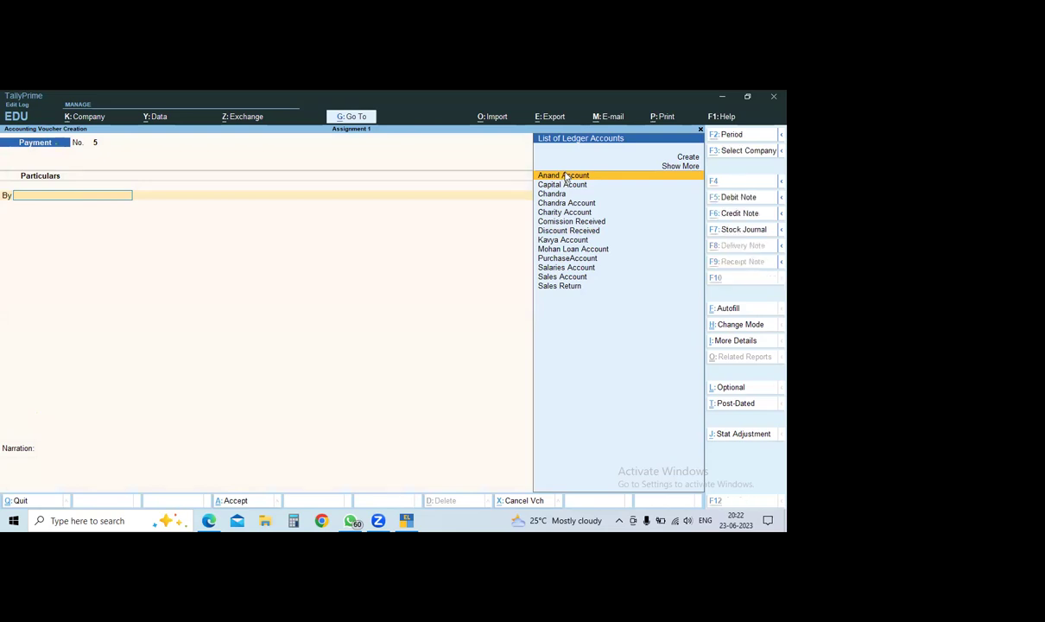
pyautogui.hotkey('alt', 'c')
pyautogui.write('Di')
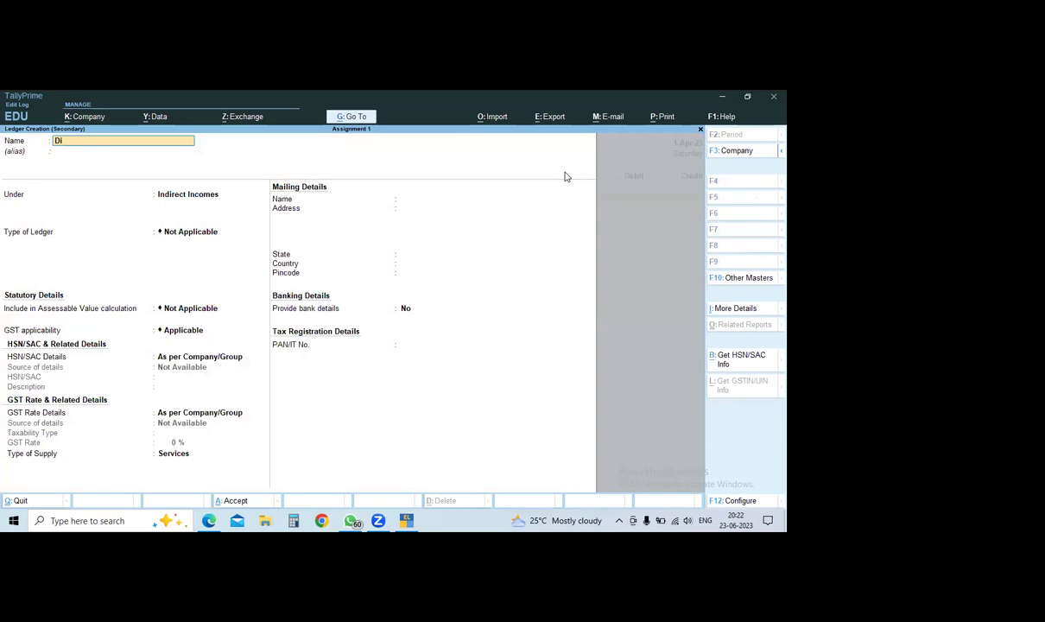
pyautogui.write('scount allowed')
pyautogui.press('Return')
pyautogui.press('Return')
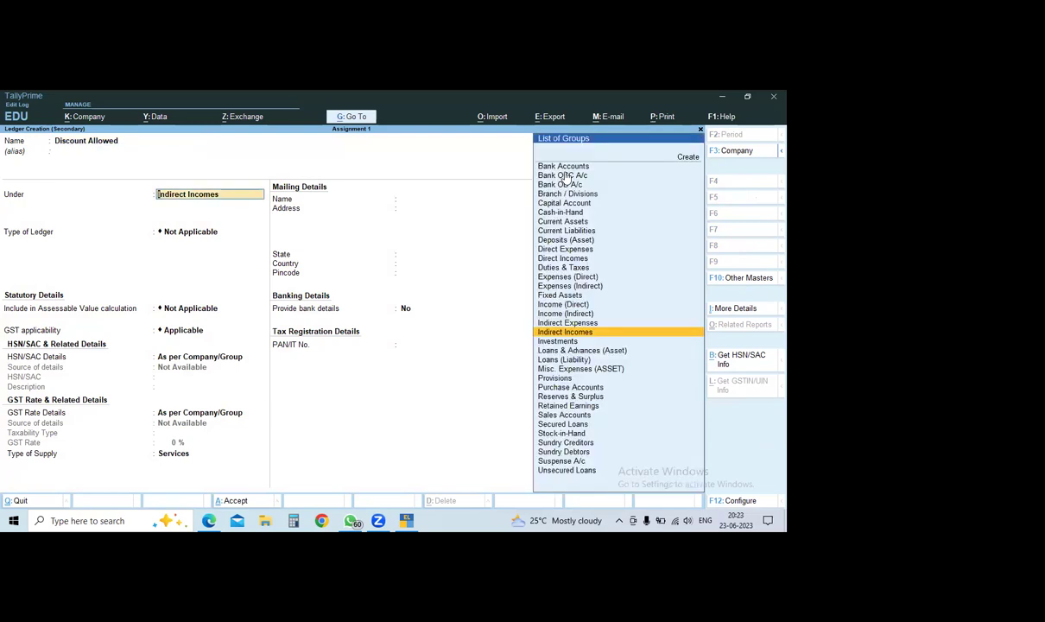
# Place the Discount Allowed ledger under the Indirect Expenses group and save the ledger.
pyautogui.write('Ex')
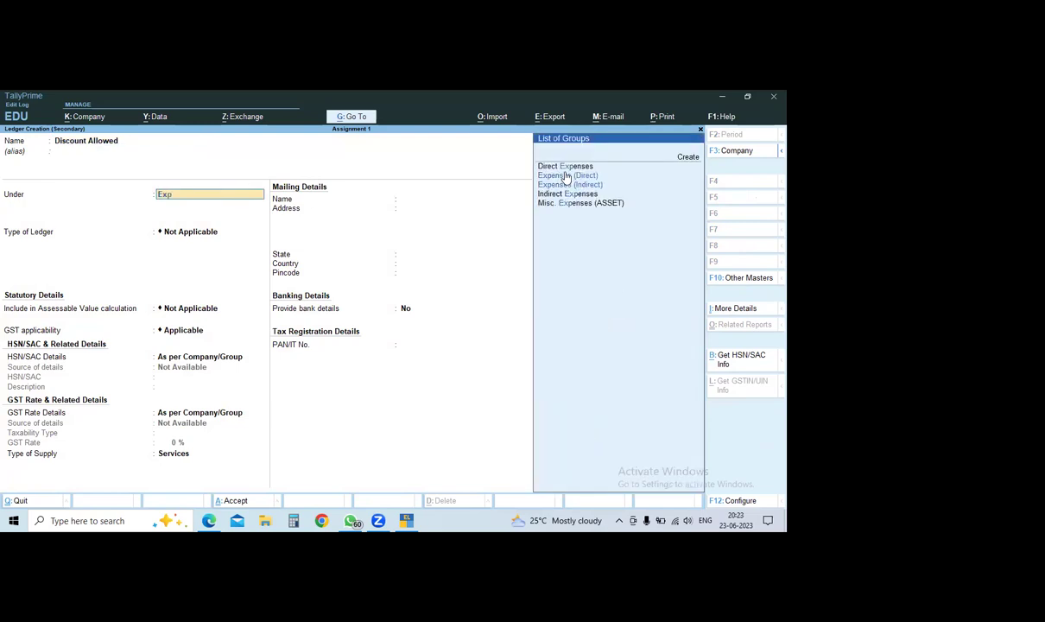
pyautogui.write('p')
pyautogui.press('Down')
pyautogui.press('Down')
pyautogui.press('Down')
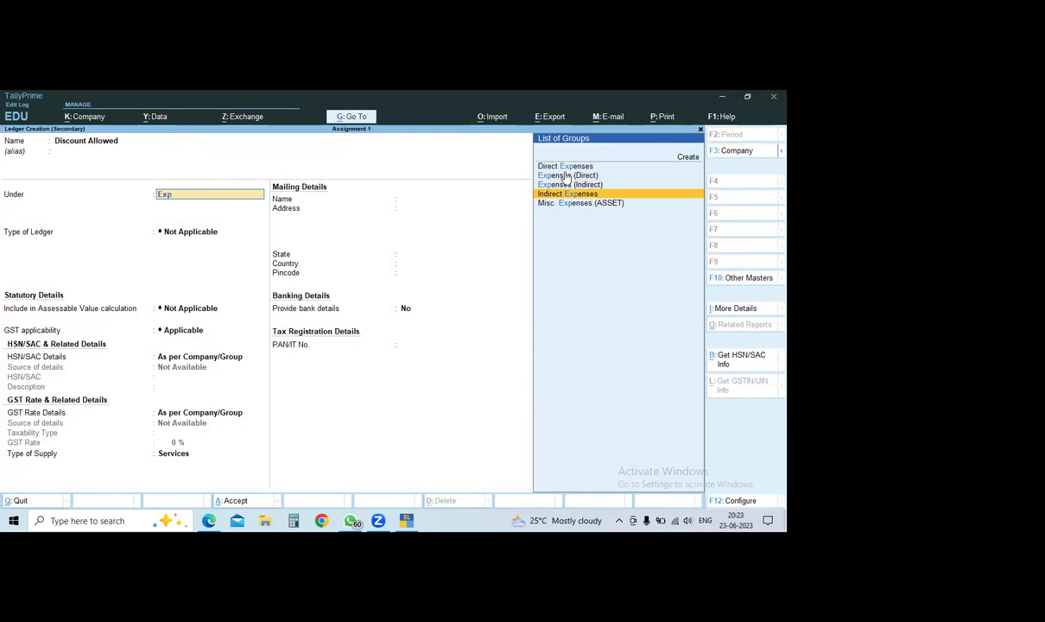
pyautogui.press('Return')
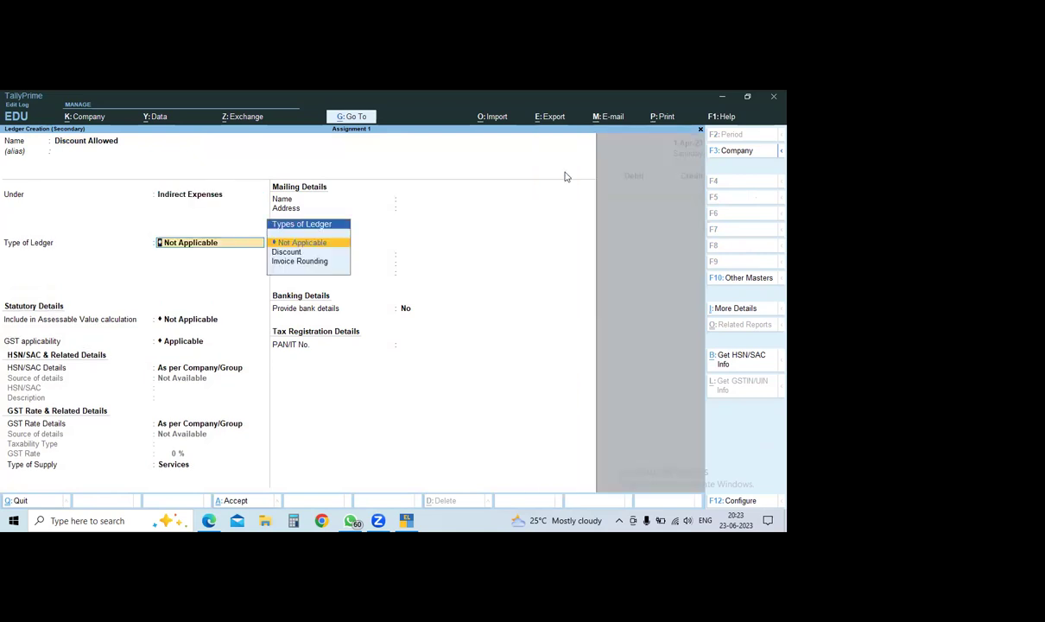
pyautogui.hotkey('ctrl', 'a')
# Debit Discount Allowed with 2,500, credit Cash with the same amount, and save the payment voucher.
pyautogui.write('2500')
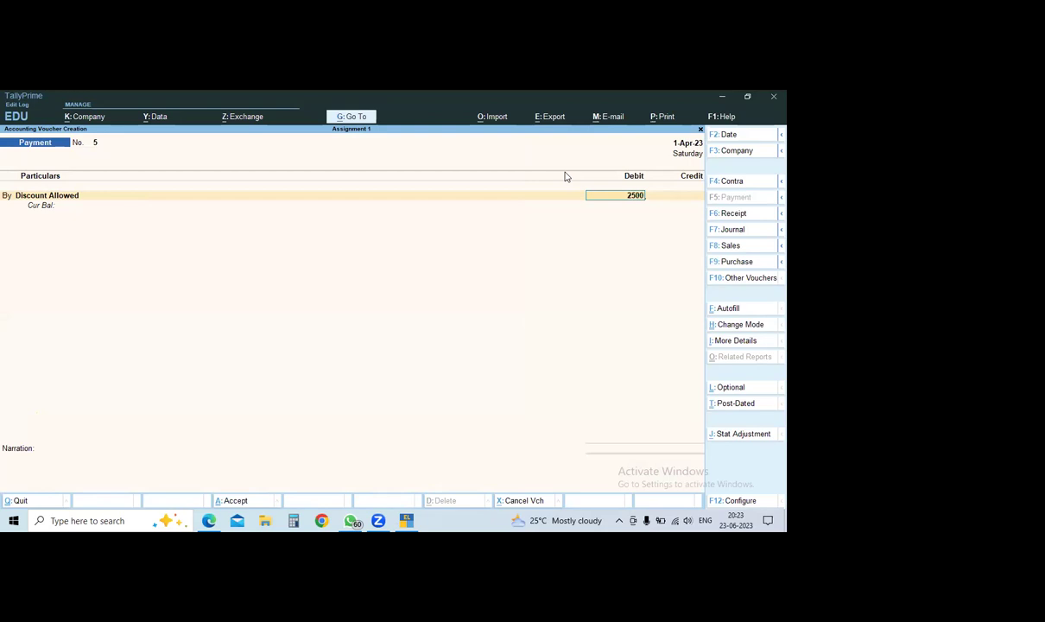
pyautogui.press('Return')
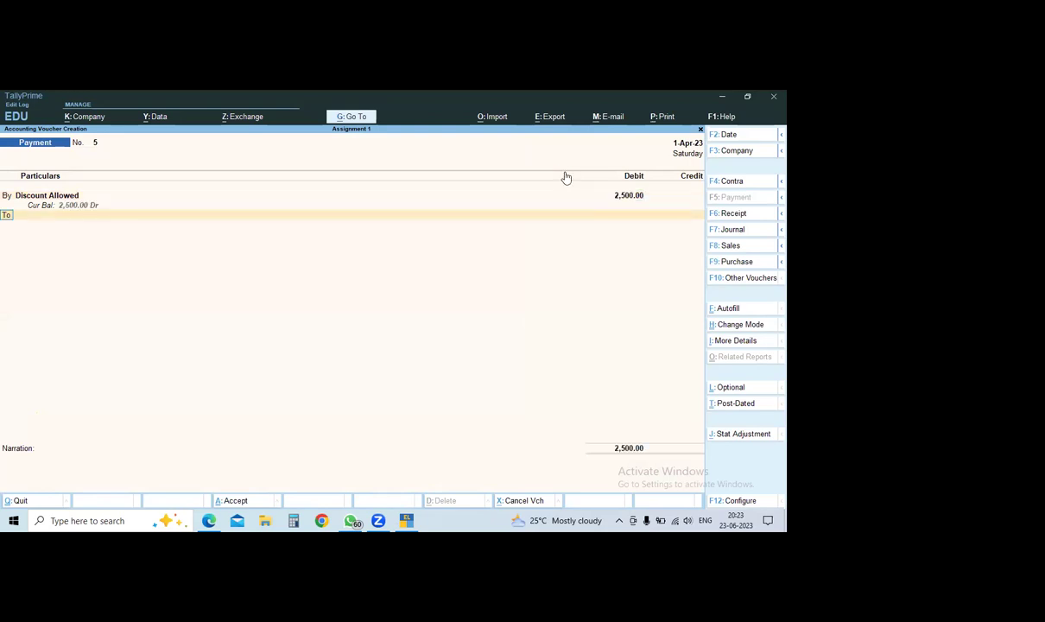
pyautogui.press('Return')
pyautogui.press('Down')
pyautogui.press('Down')
pyautogui.press('Down')
pyautogui.press('Return')
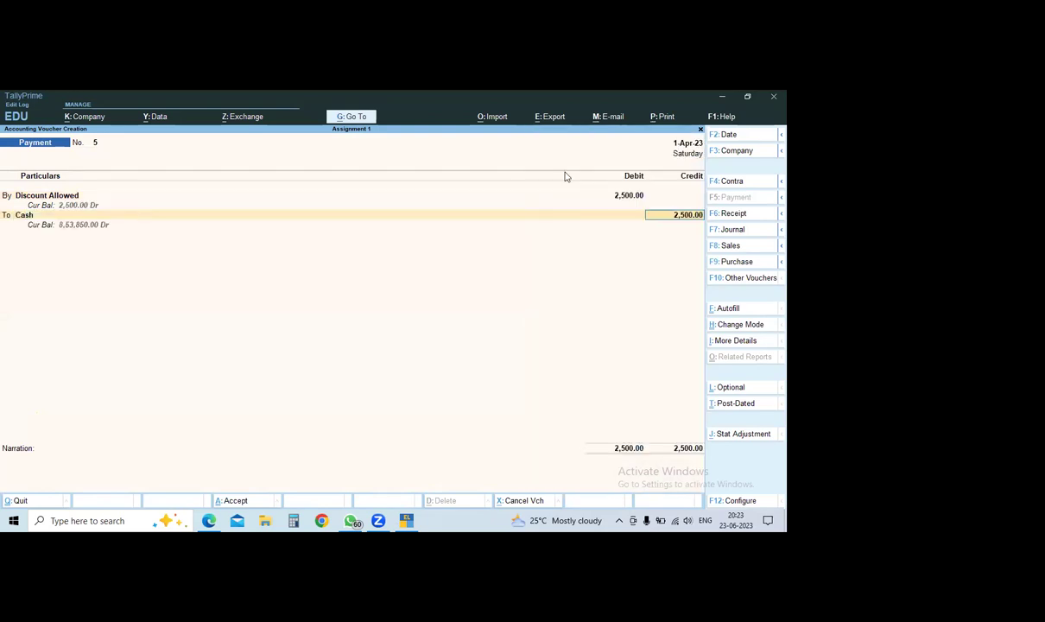
pyautogui.hotkey('ctrl', 'a')
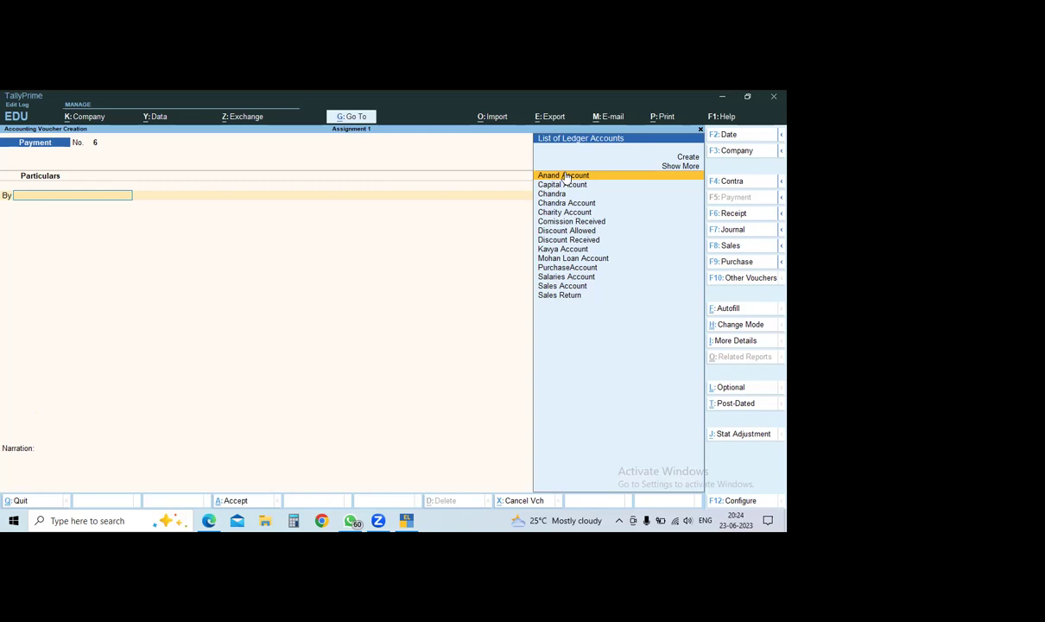
pyautogui.press('ctrl')
pyautogui.press('Down')
pyautogui.press('Down')
pyautogui.press('Down')
pyautogui.press('Down')
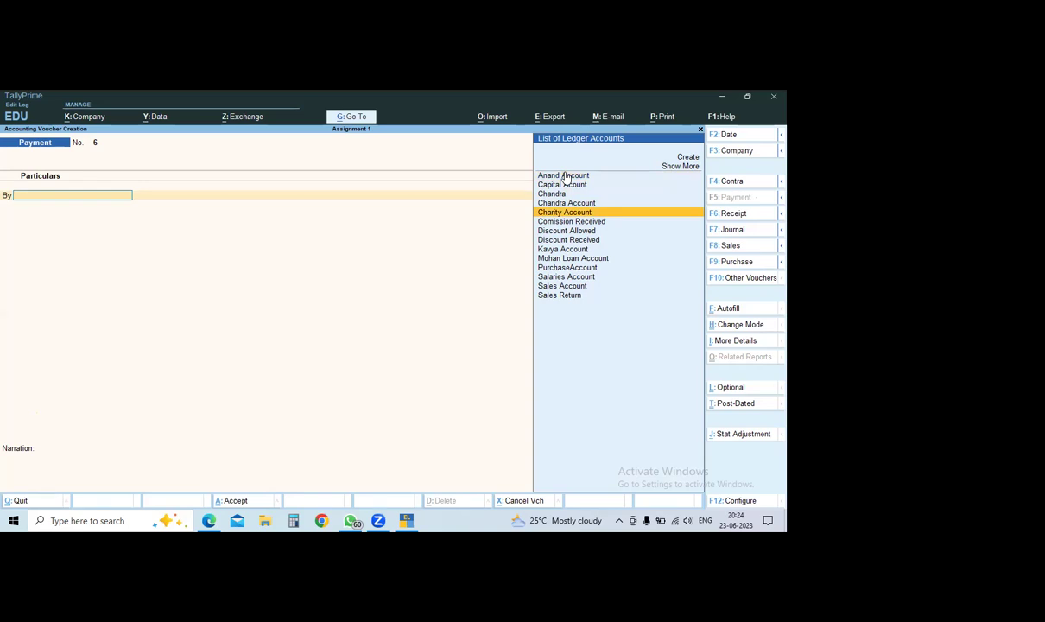
pyautogui.press('Up')
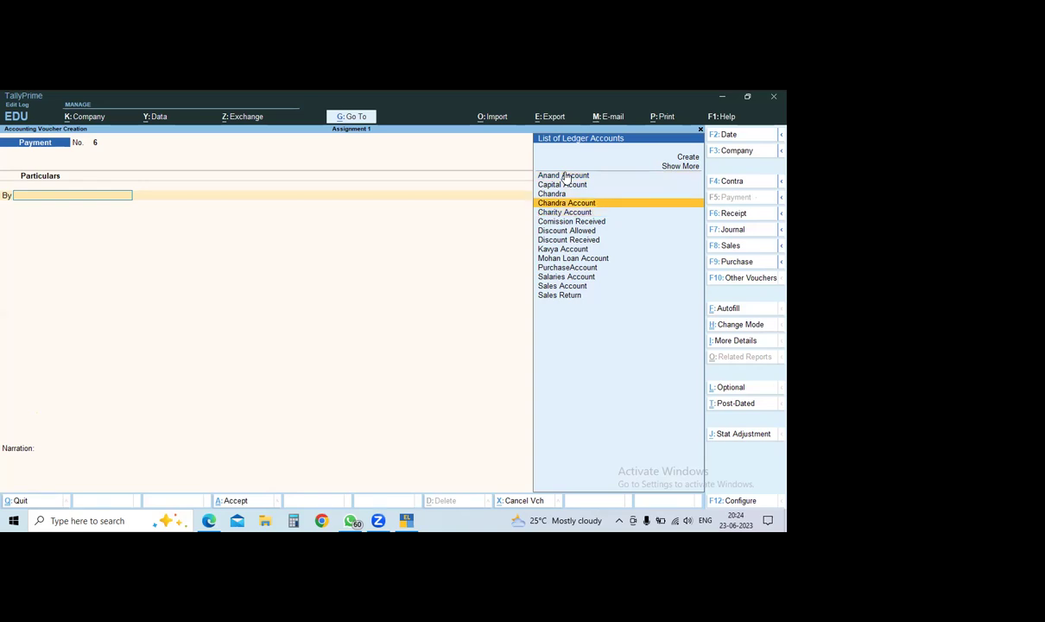
pyautogui.press('Down')
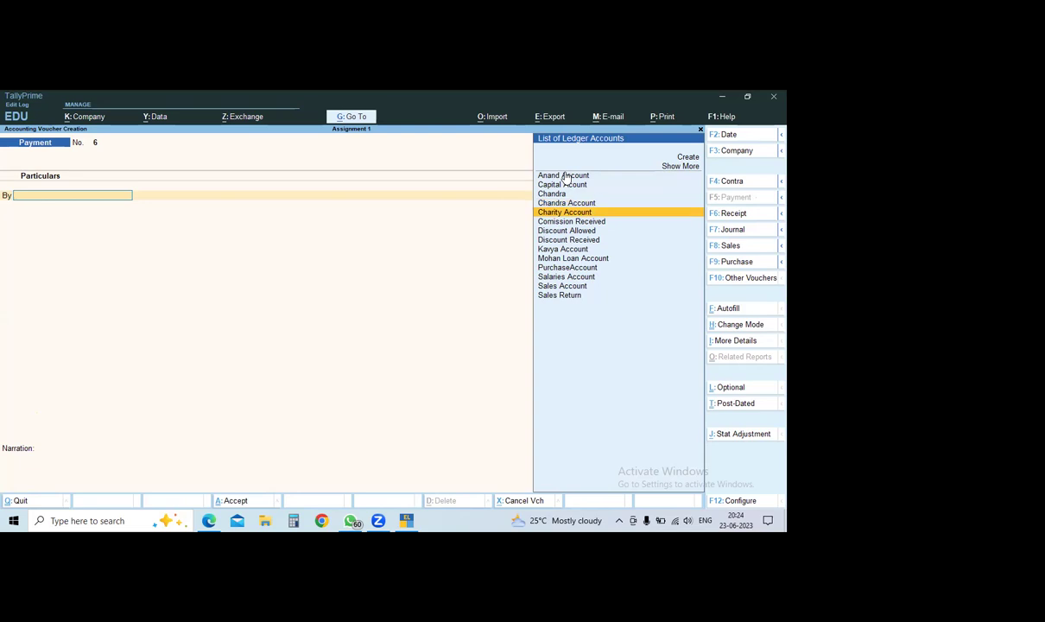
pyautogui.press('Down')
pyautogui.press('Down')
pyautogui.press('Down')
pyautogui.press('Down')
pyautogui.press('Down')
pyautogui.press('Down')
pyautogui.press('Down')
pyautogui.press('Down')
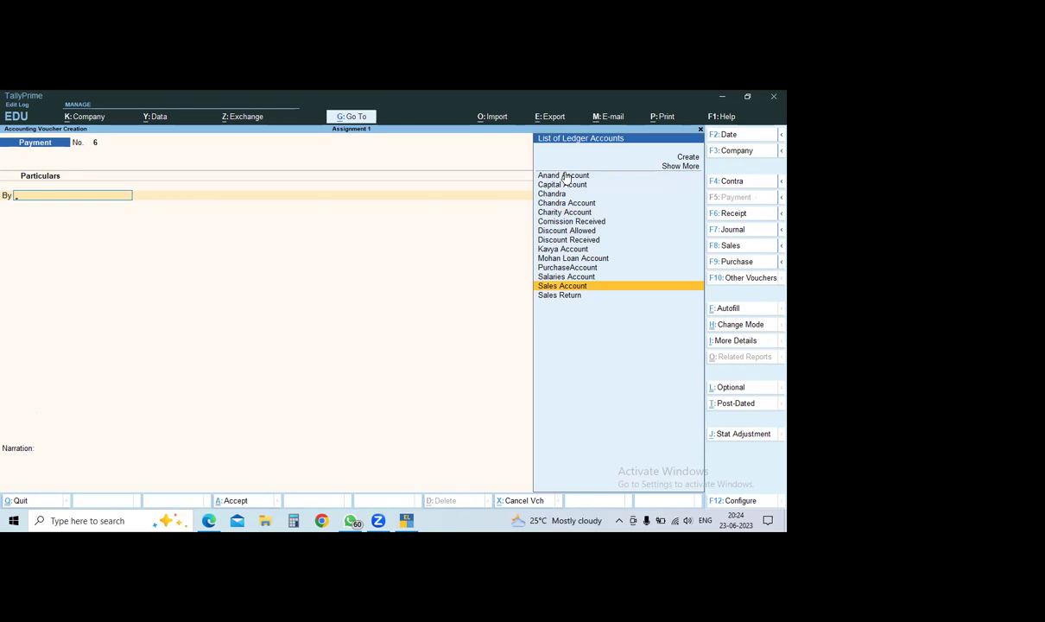
pyautogui.press('Return')
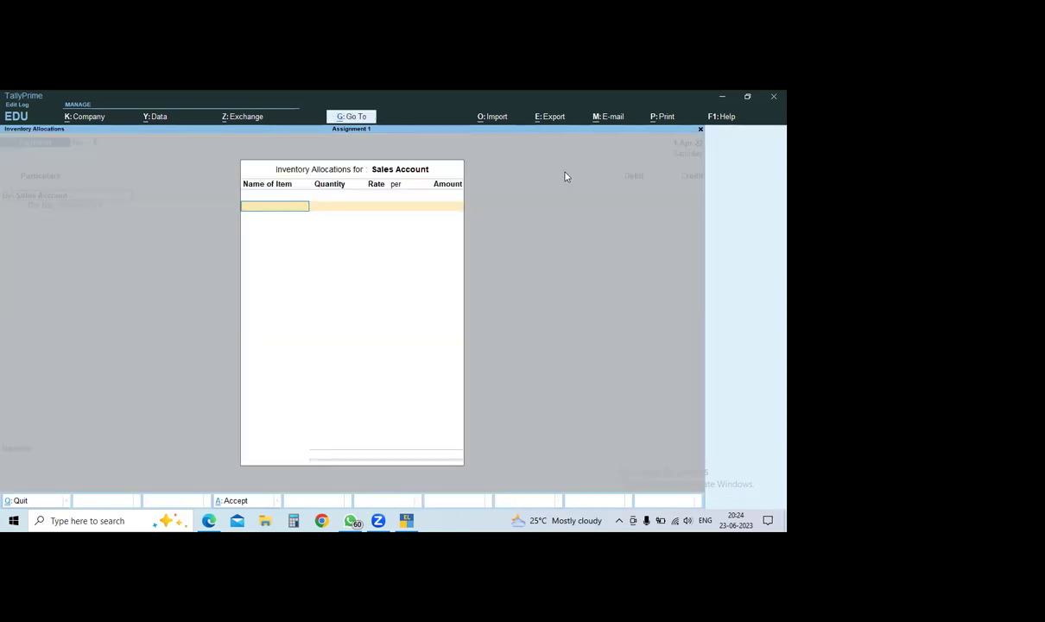
pyautogui.press('Escape')
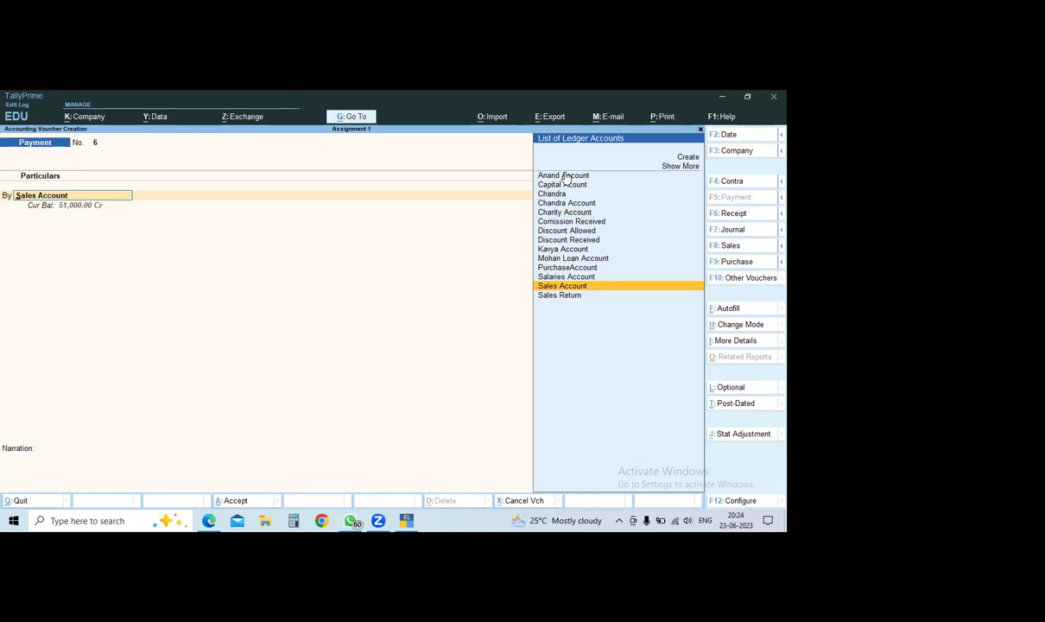
# Start a sales voucher and change its entry mode to As Voucher.
pyautogui.press('F8')
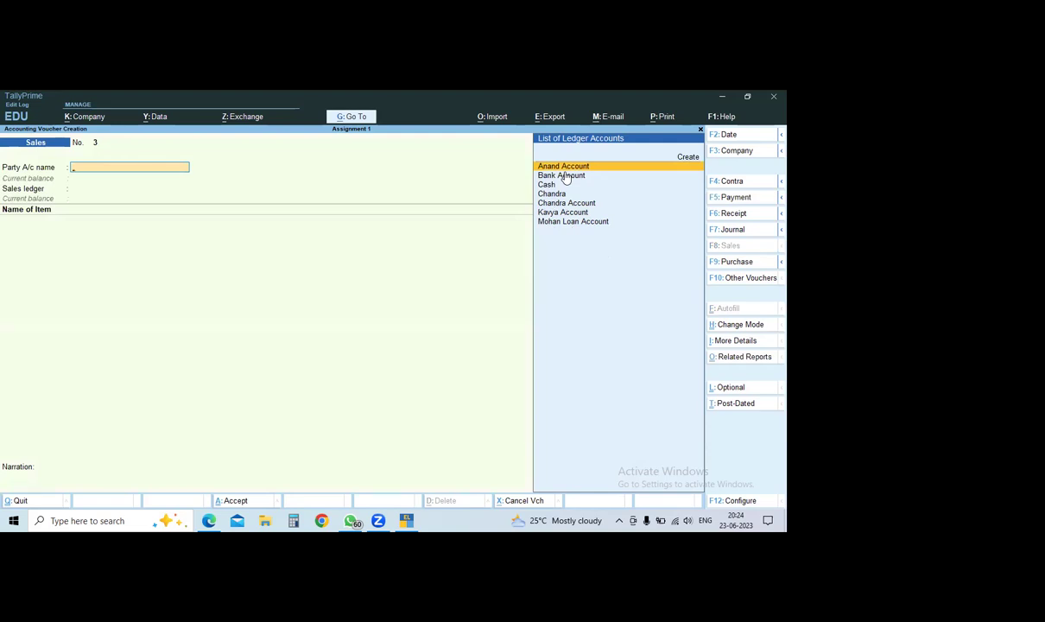
pyautogui.press('ctrl')
pyautogui.hotkey('ctrl', 'h')
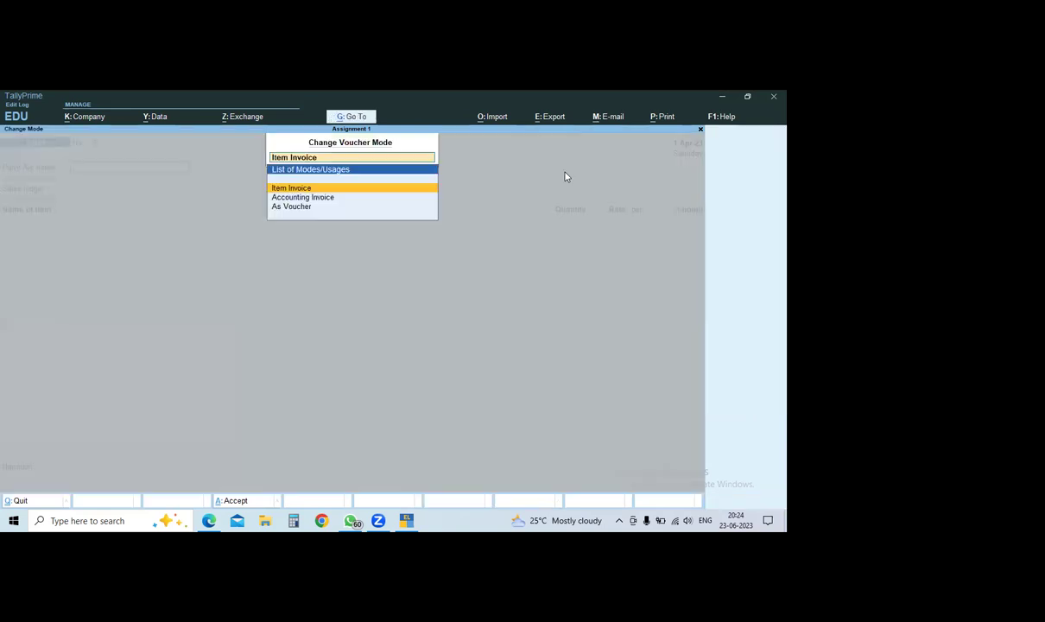
pyautogui.press('Down')
pyautogui.press('Down')
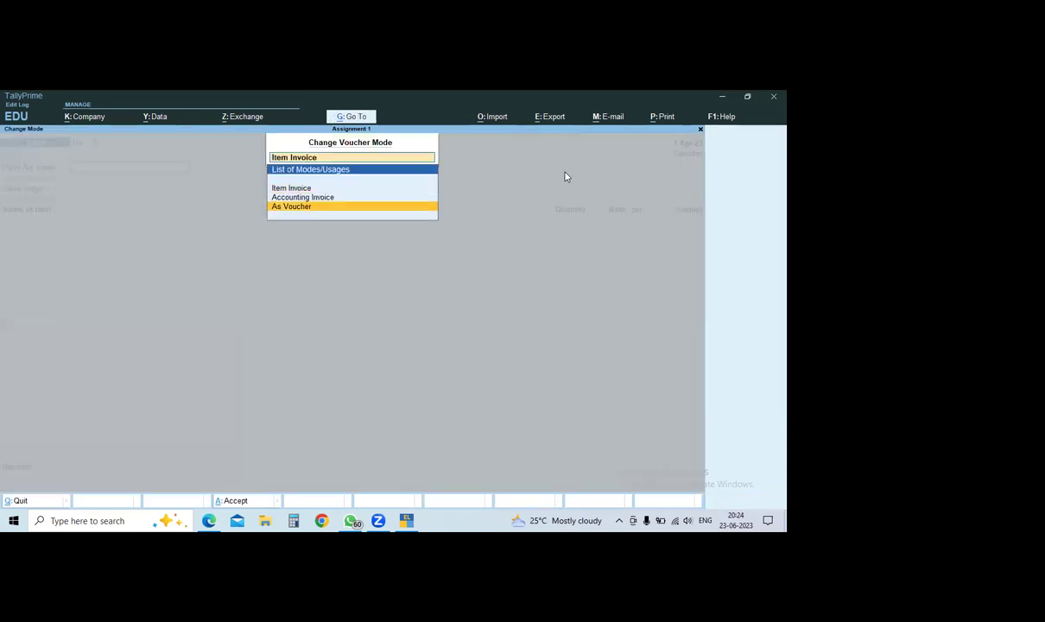
pyautogui.press('Return')
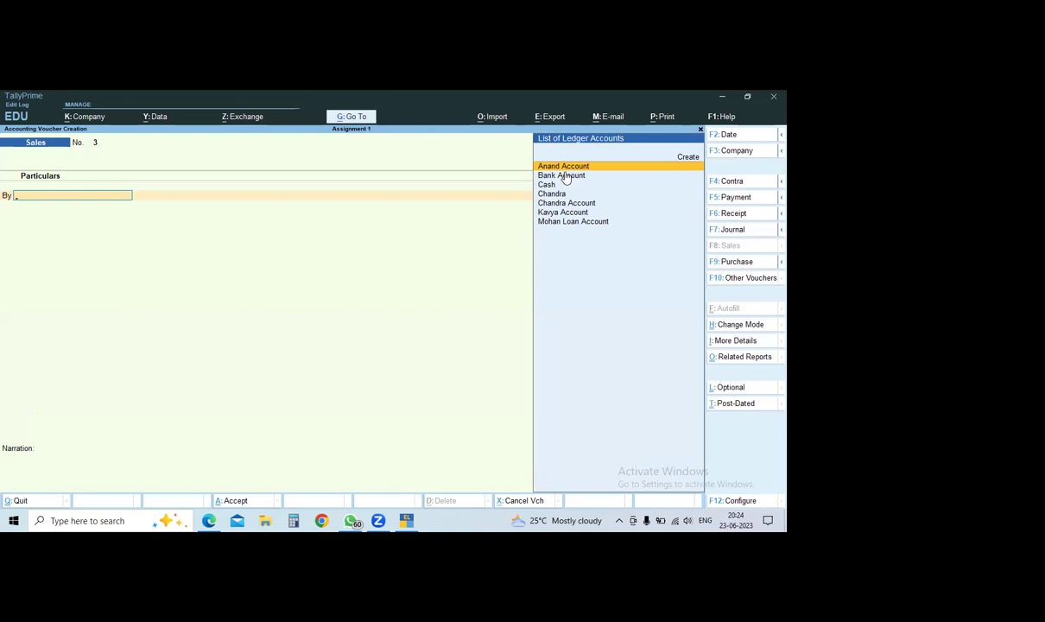
# Choose Cash as the debit ledger of the sales voucher.
pyautogui.press('Down')
pyautogui.press('Down')
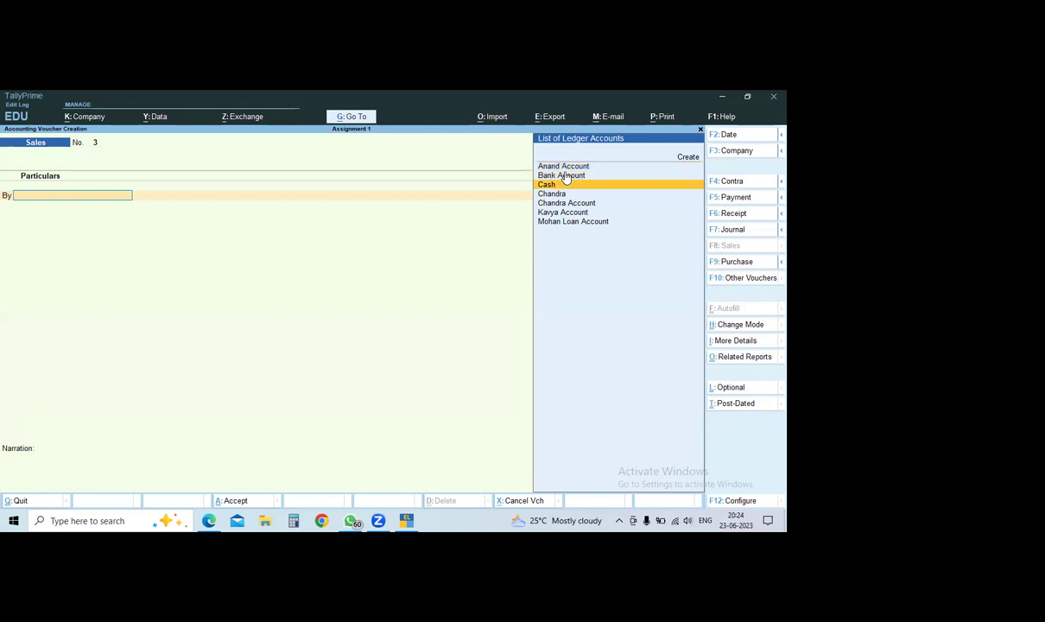
pyautogui.press('Return')
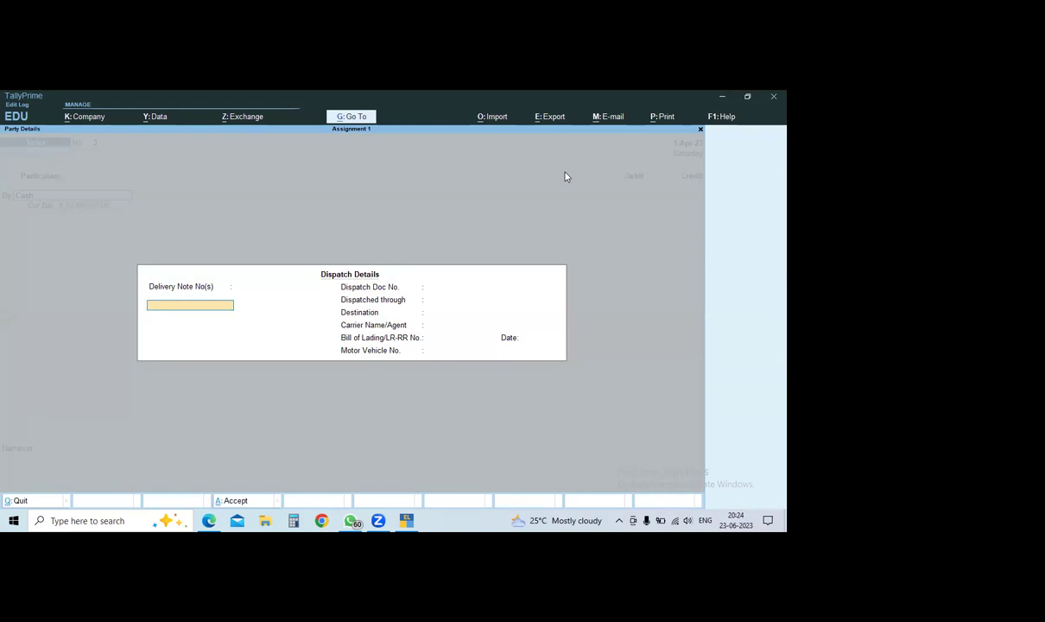
pyautogui.write('66000')
pyautogui.press('BackSpace')
pyautogui.press('BackSpace')
pyautogui.press('BackSpace')
pyautogui.press('BackSpace')
pyautogui.press('BackSpace')
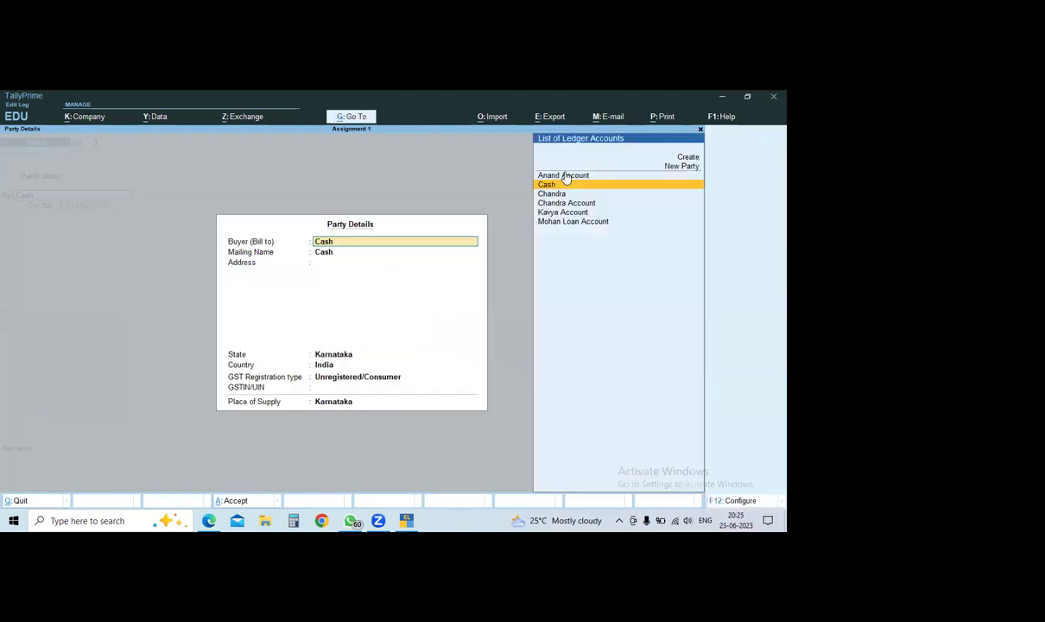
# Accept the party details for Cash and enter a debit amount of 6,000.
pyautogui.hotkey('ctrl', 'a')
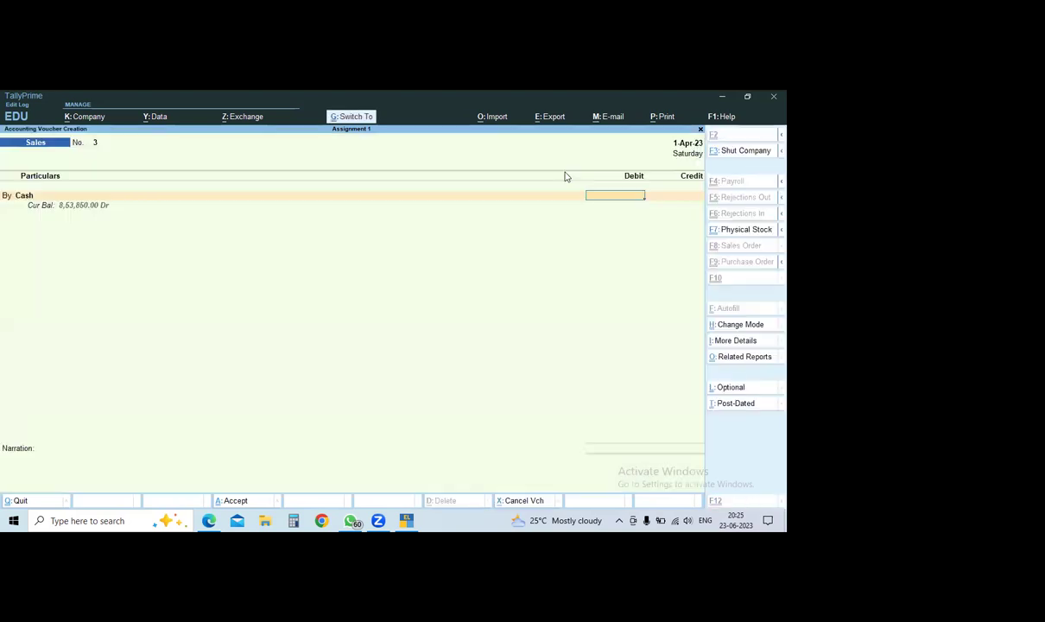
pyautogui.write('6000')
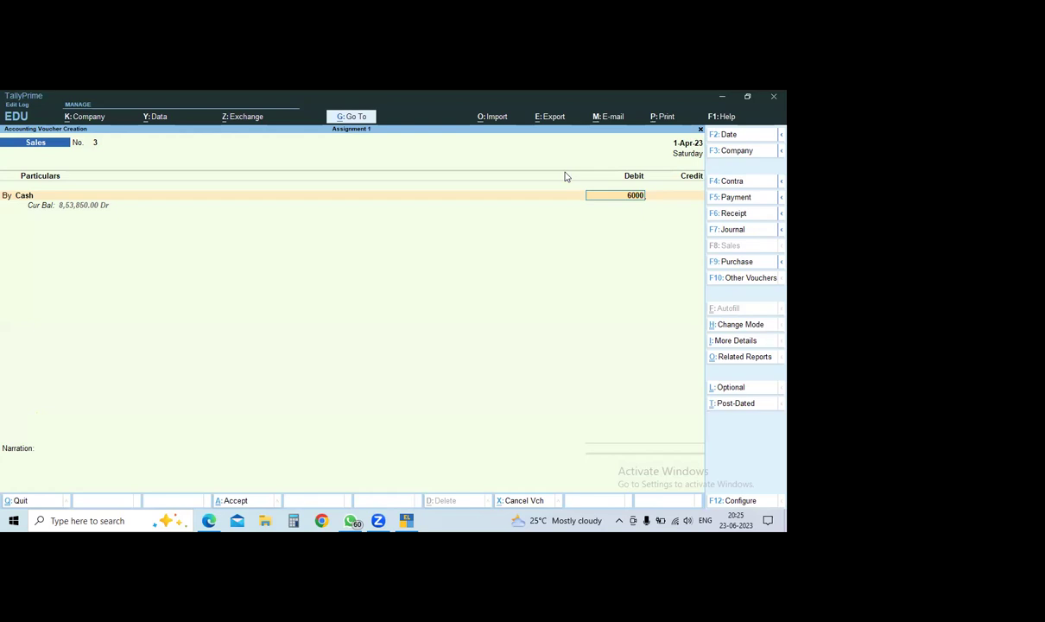
pyautogui.press('Return')
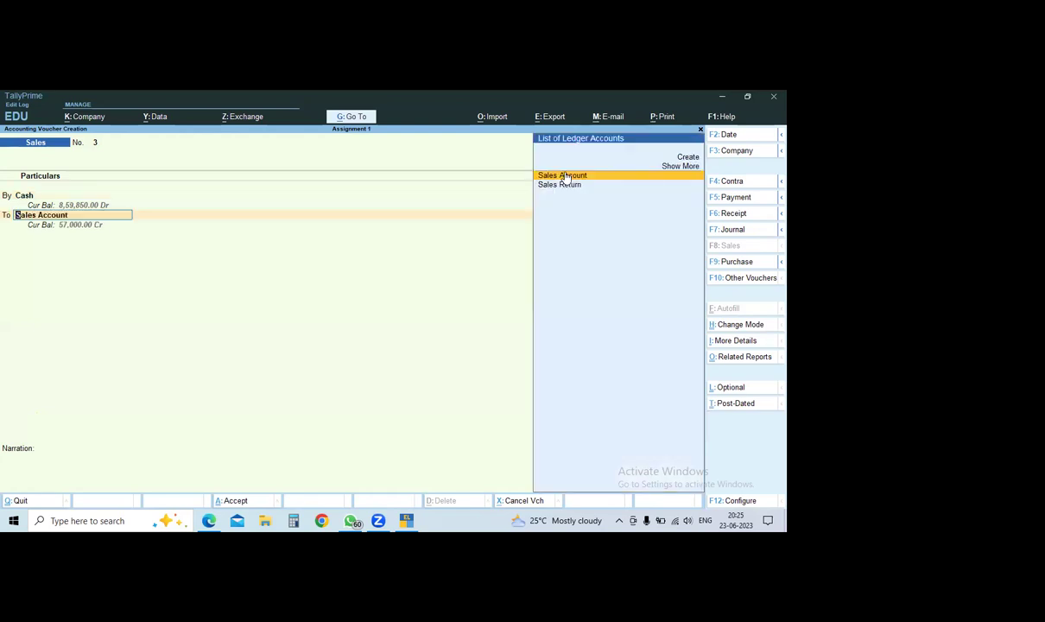
# Credit Sales Account with 6,000 in the sales voucher, leaving its inventory allocations empty.
pyautogui.click(566, 177)
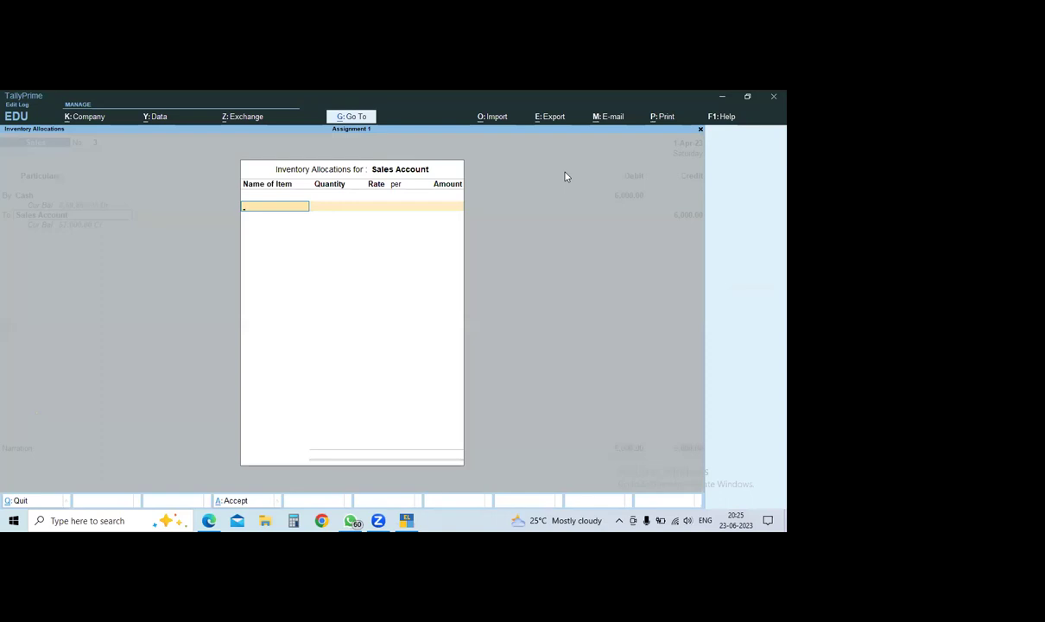
pyautogui.press('ctrl')
pyautogui.hotkey('ctrl', 'a')
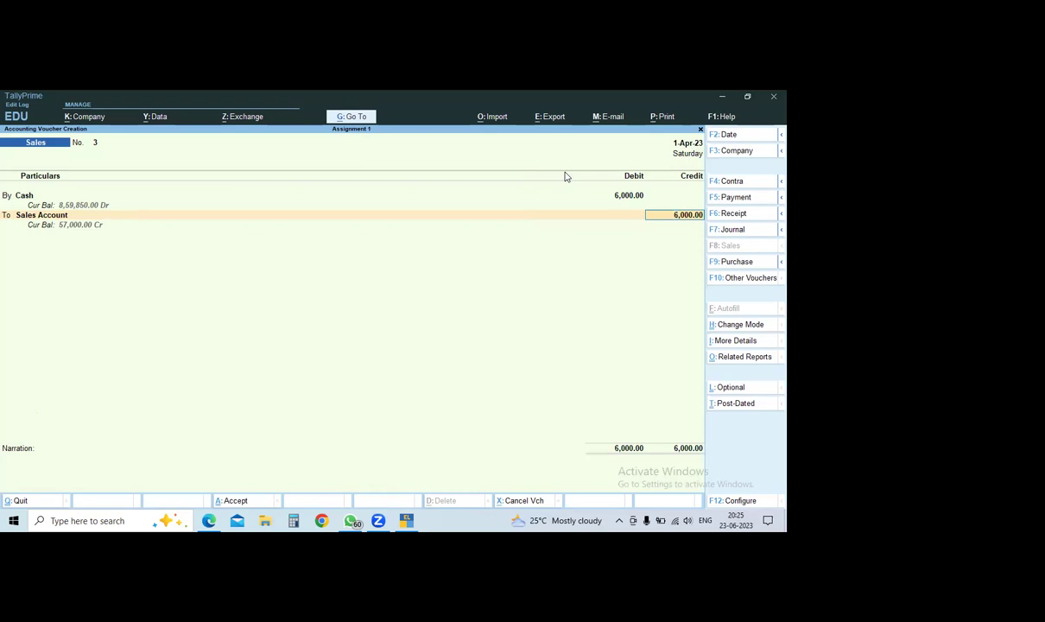
# Accept and save the 6,000 cash sales voucher.
pyautogui.press('ctrl')
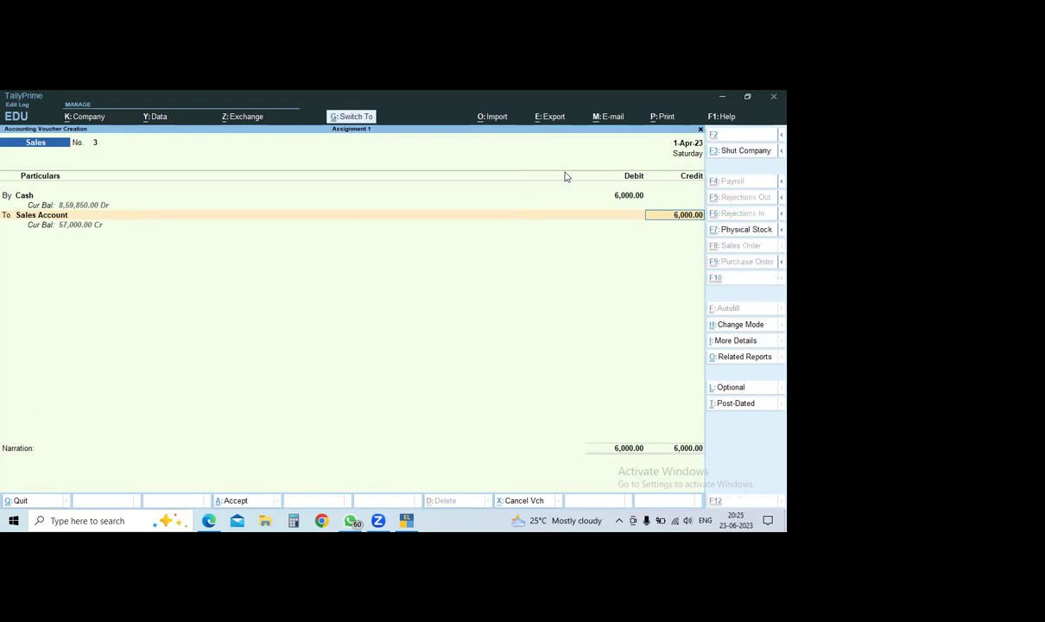
pyautogui.hotkey('ctrl', 'a')
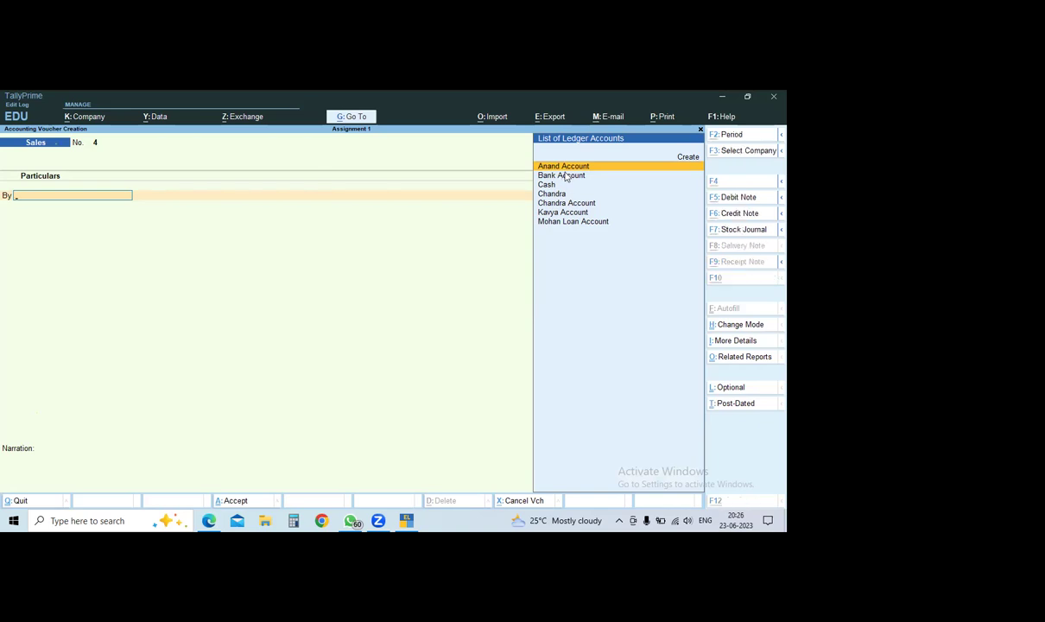
# Create a ledger under Sundry Debtors for the credit customer, entering the customer's name followed by Account.
pyautogui.hotkey('alt', 'c')
pyautogui.write('Cha')
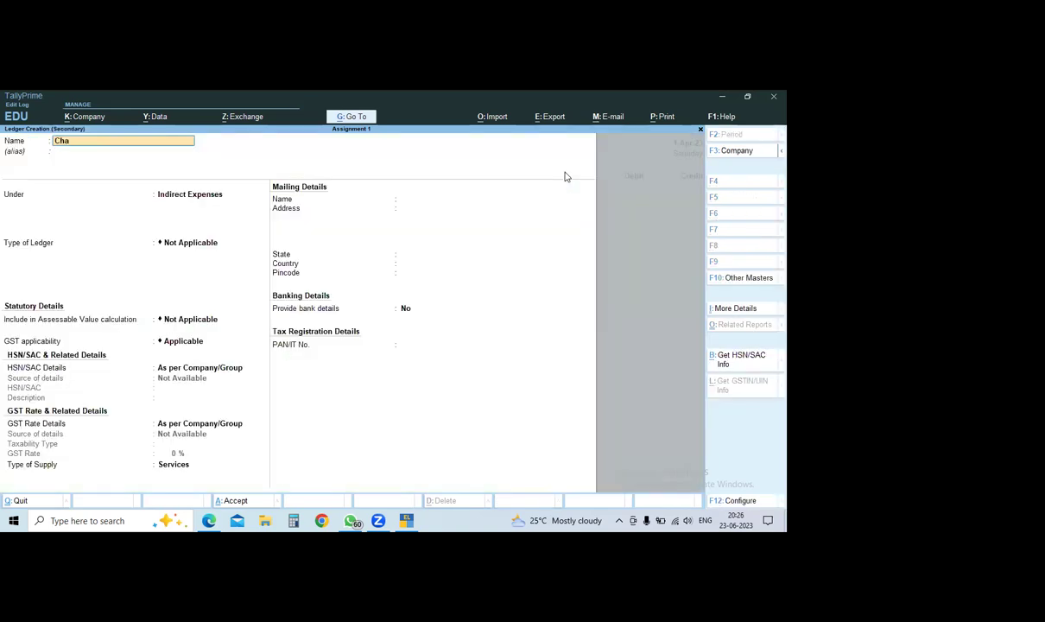
pyautogui.write('rithra')
pyautogui.write(' aoun')
pyautogui.write('c')
pyautogui.write('count')
pyautogui.press('Return')
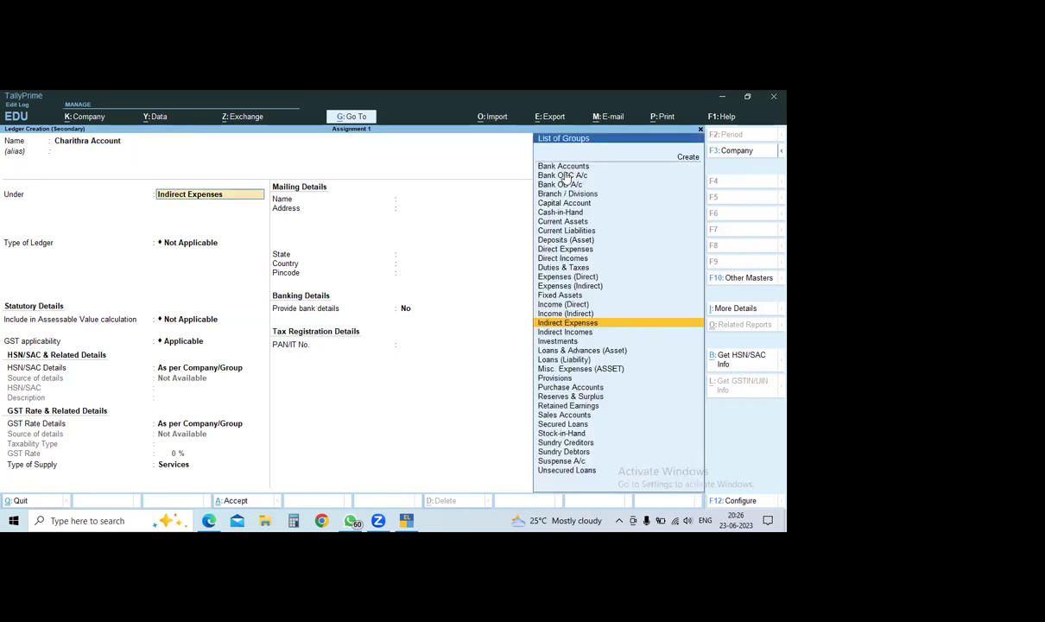
pyautogui.write('Deb')
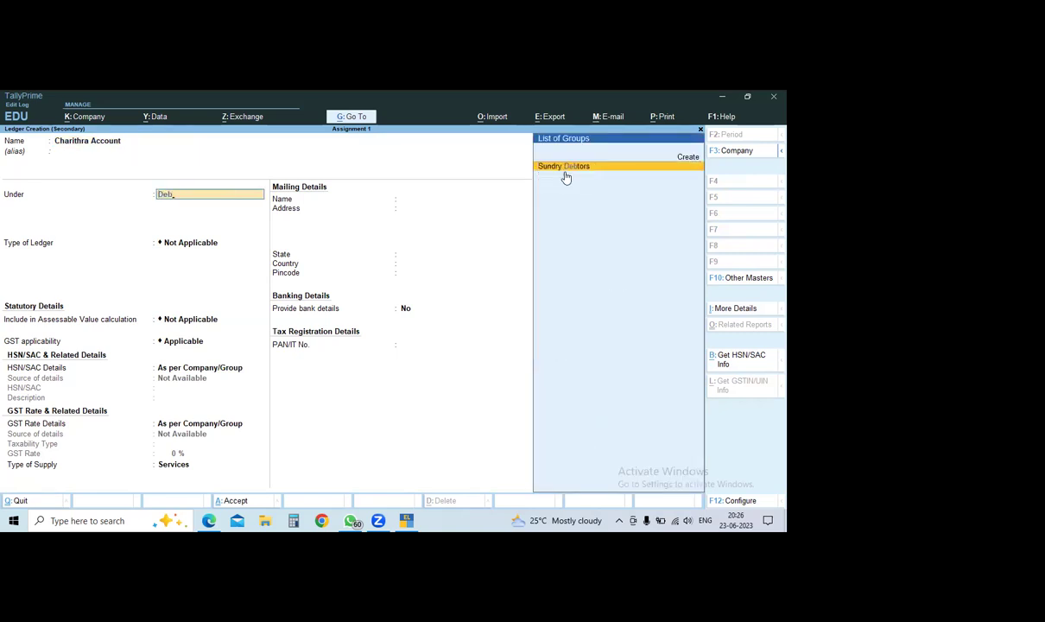
pyautogui.press('Return')
pyautogui.hotkey('ctrl', 'a')
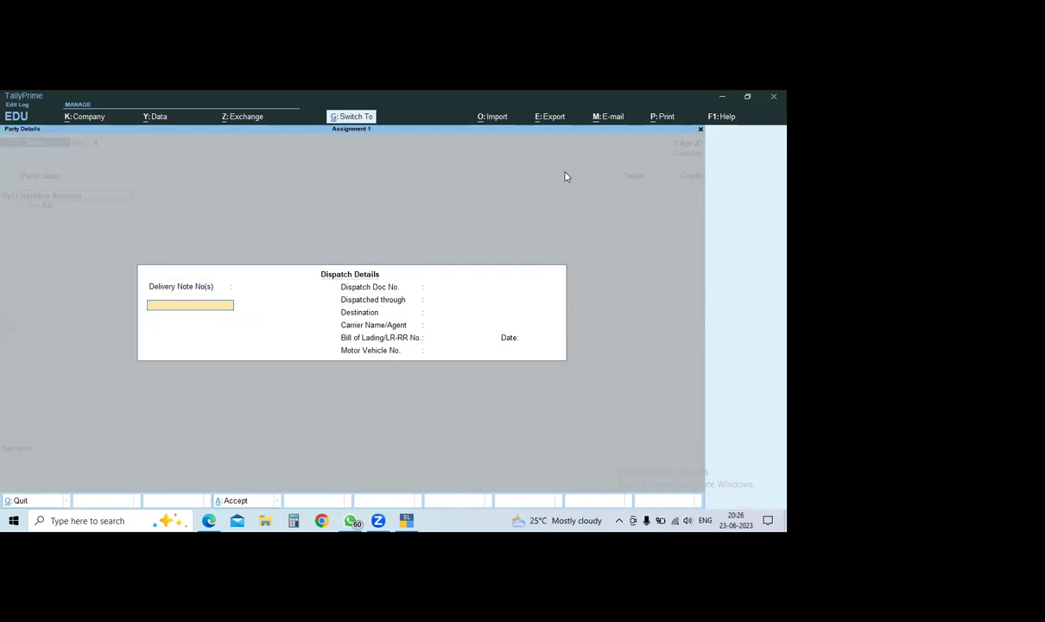
# Accept the new customer's party details and enter a debit amount of 40,000 in the sales voucher.
pyautogui.press('Escape')
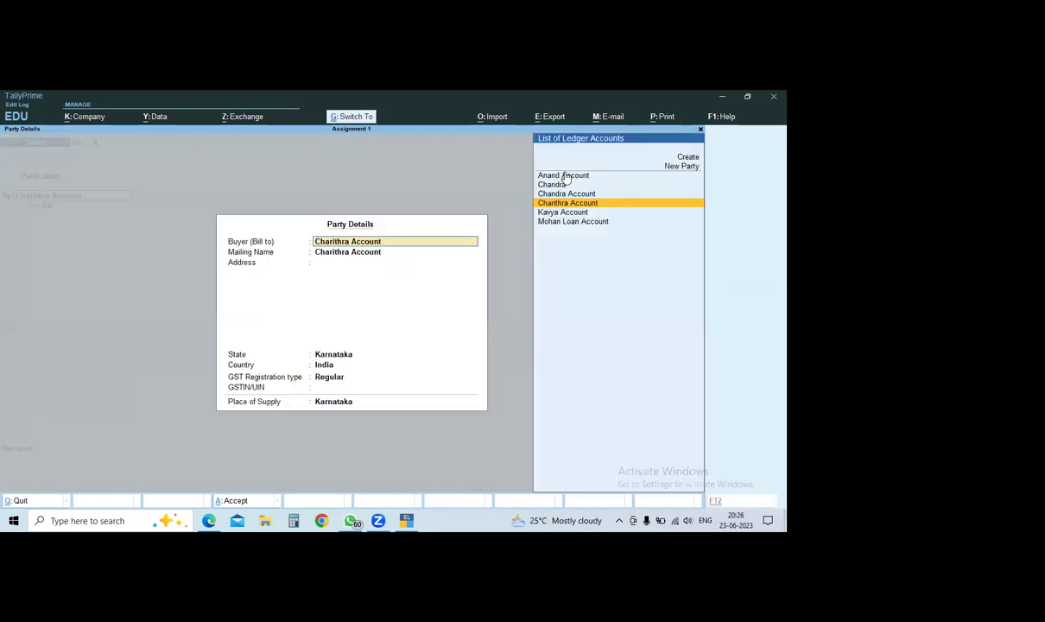
pyautogui.hotkey('ctrl', 'a')
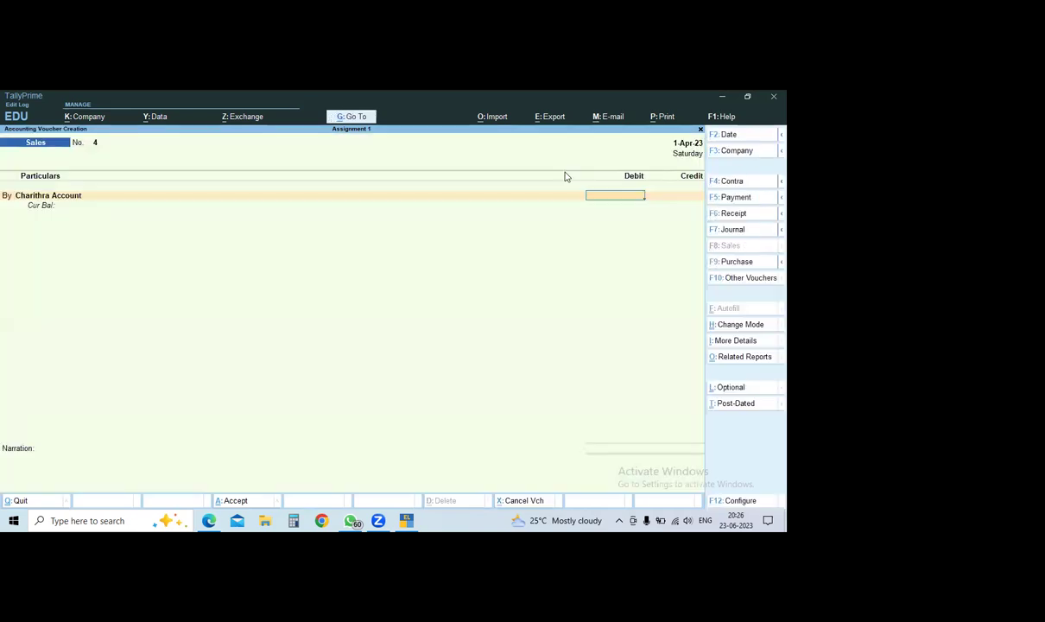
pyautogui.write('40000')
pyautogui.press('Return')
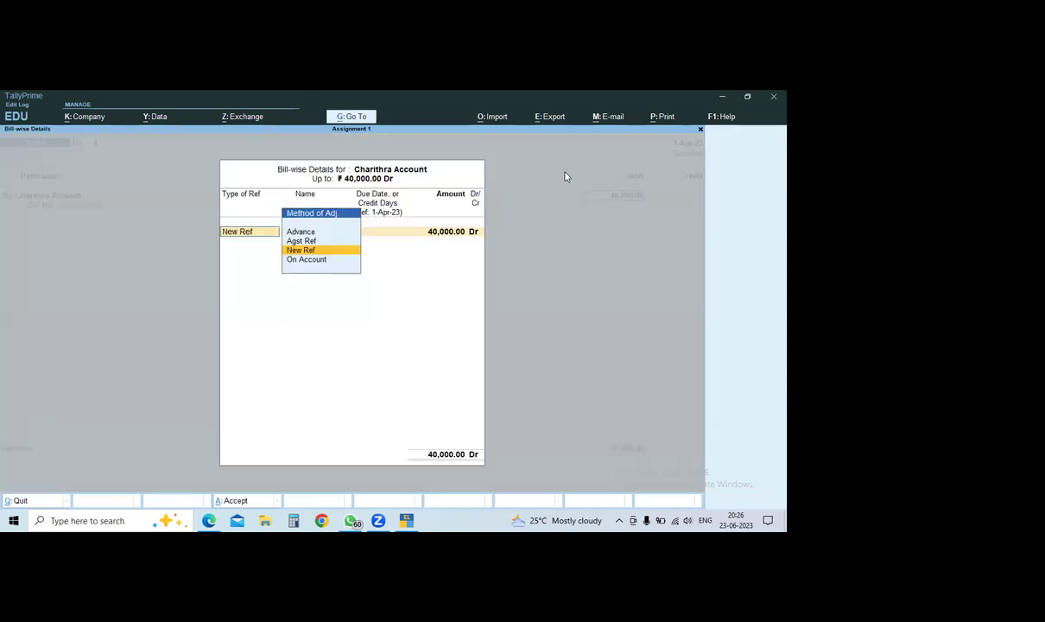
# Set the customer's bill-wise reference to On Account for the full 40,000.
pyautogui.press('Down')
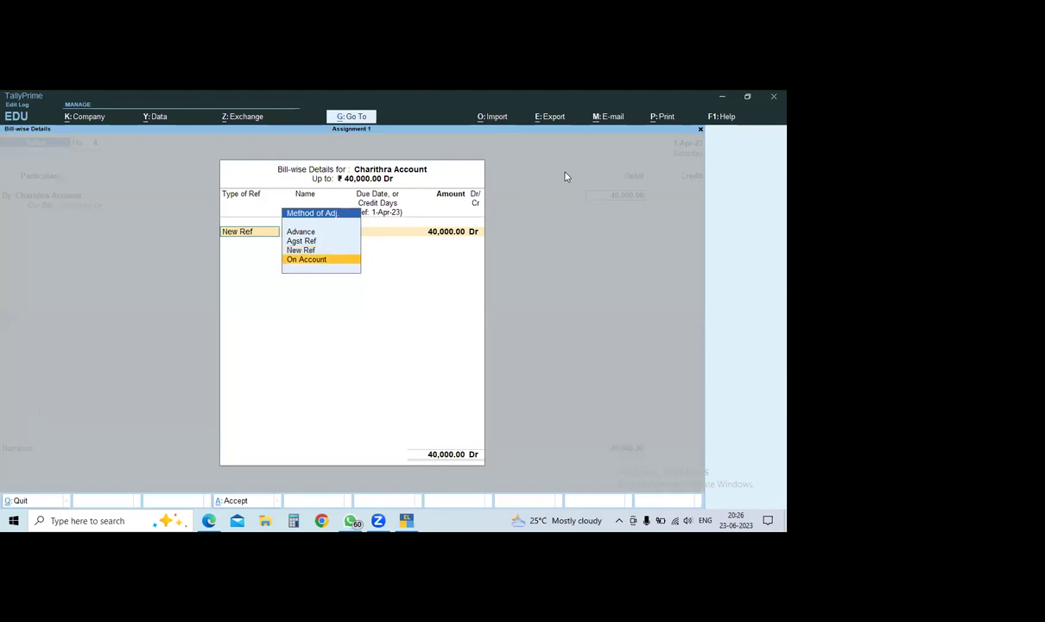
pyautogui.press('Return')
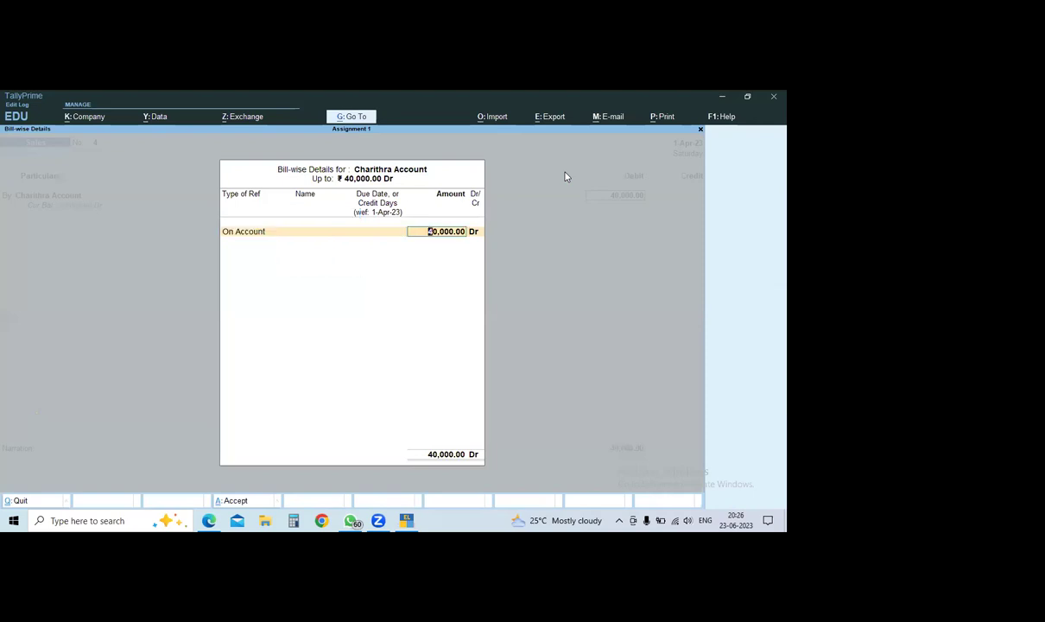
pyautogui.press('Return')
# Credit Sales Account with 40,000, leaving its inventory allocations empty, and save the sales voucher without a narration.
pyautogui.press('Down')
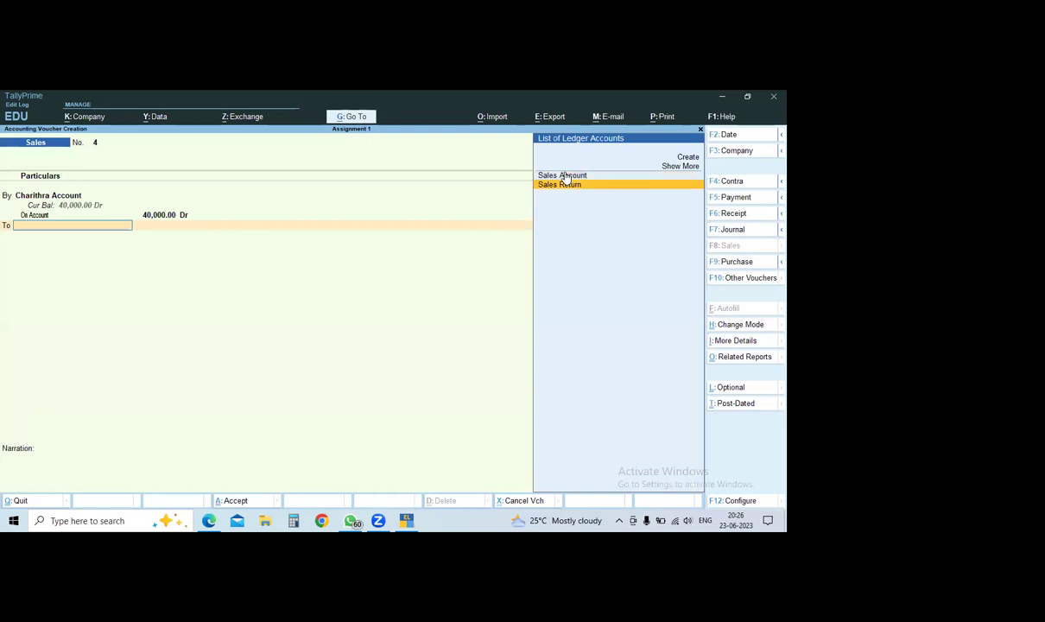
pyautogui.click(563, 176)
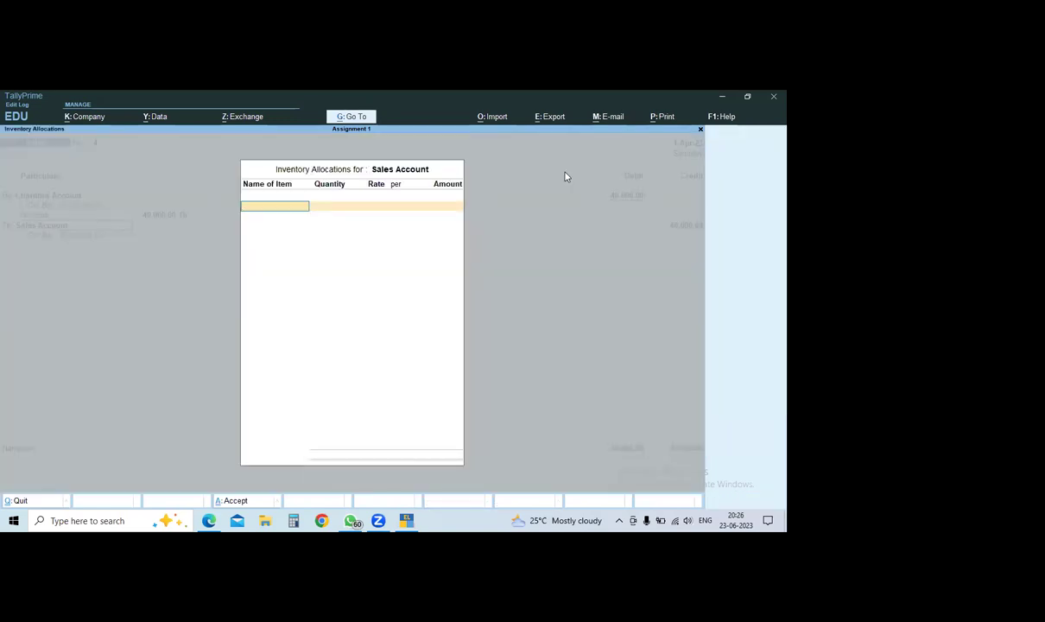
pyautogui.press('Escape')
pyautogui.press('Return')
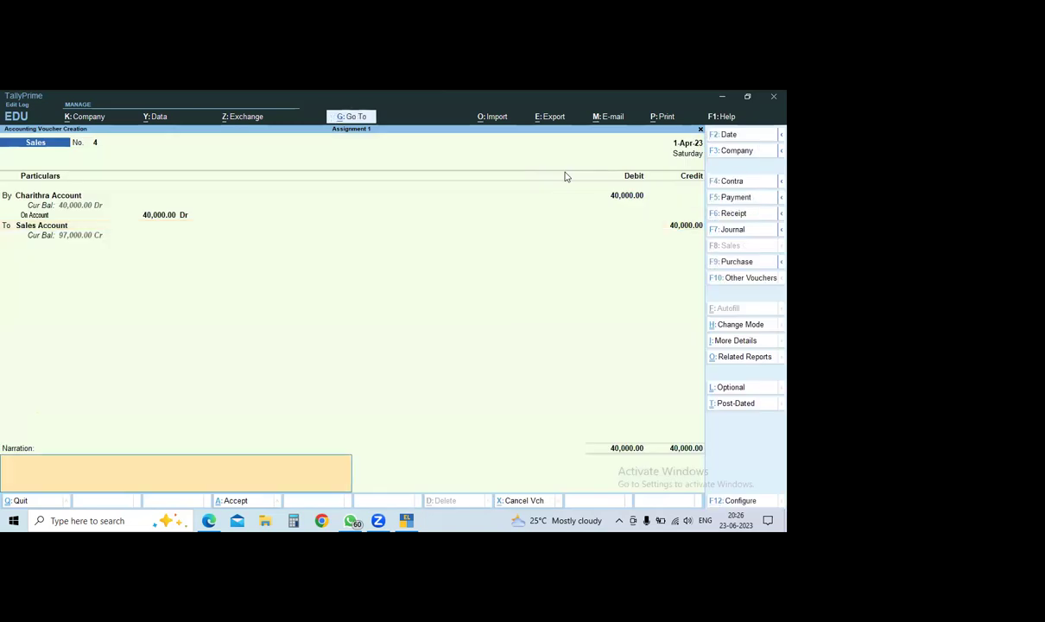
pyautogui.press('Return')
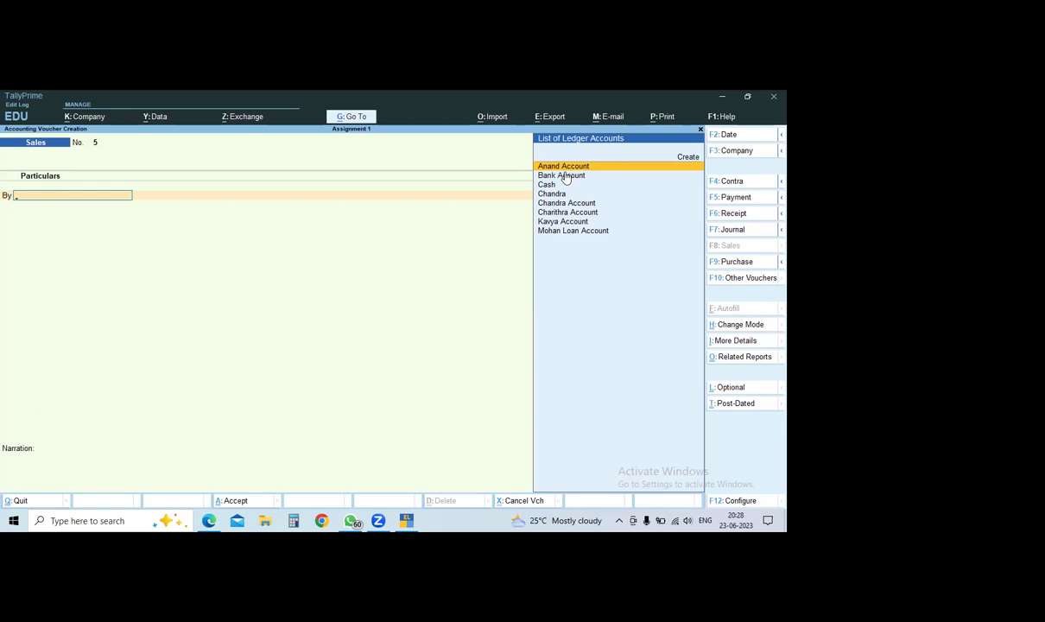
# Switch from the empty sales voucher to a new payment voucher.
pyautogui.press('Down')
pyautogui.press('Down')
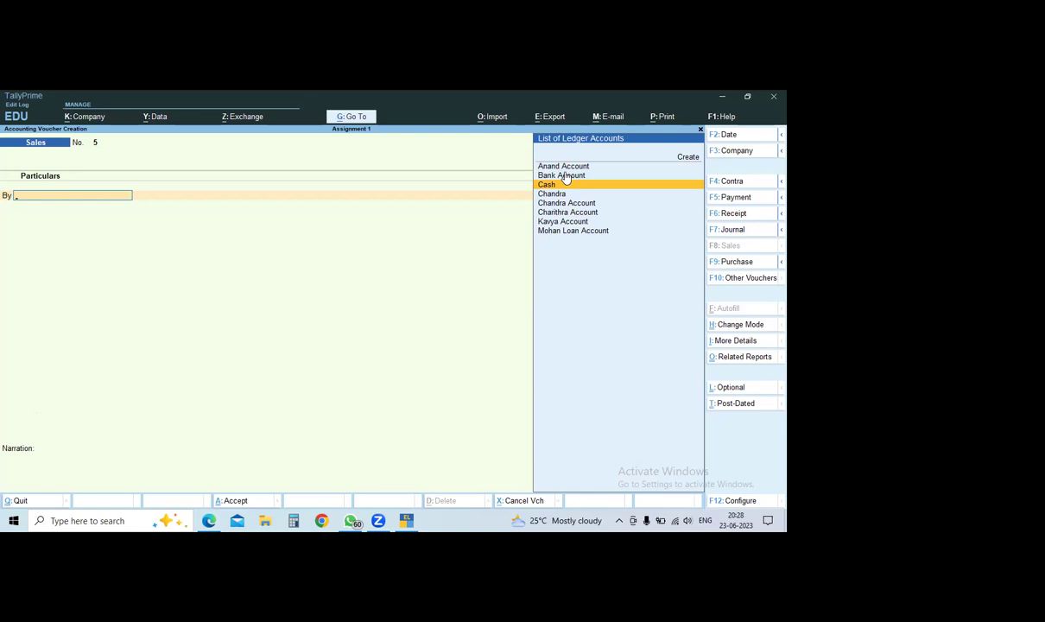
pyautogui.press('F5')
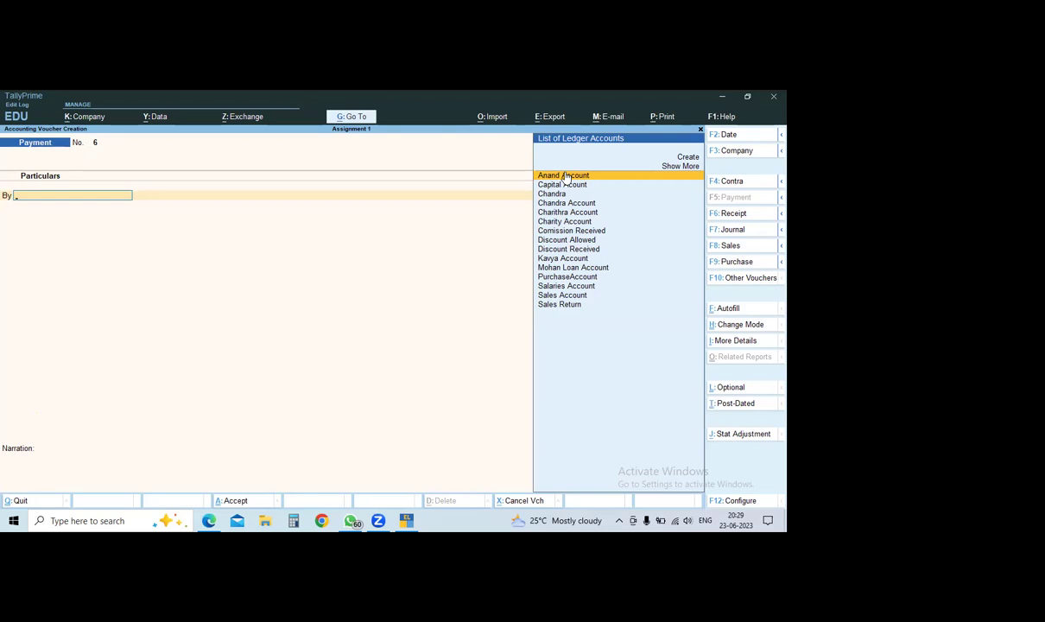
# Create an Office Rent ledger under Indirect Expenses and debit it with 5,000 in the payment voucher.
pyautogui.press('ctrl')
pyautogui.hotkey('alt', 'c')
pyautogui.write('Office Rent')
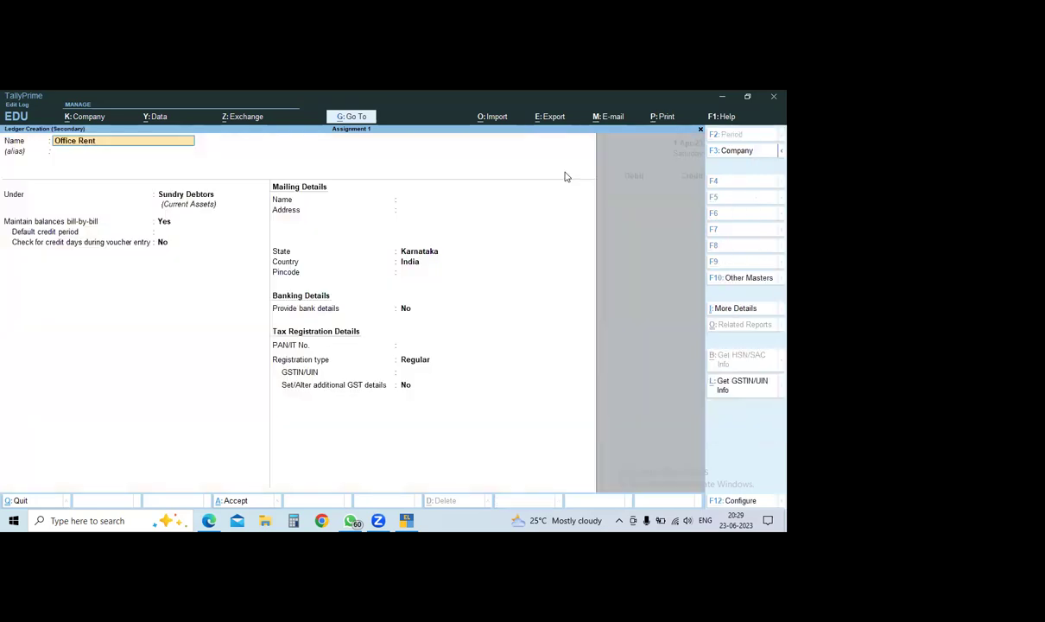
pyautogui.press('Return')
pyautogui.press('Return')
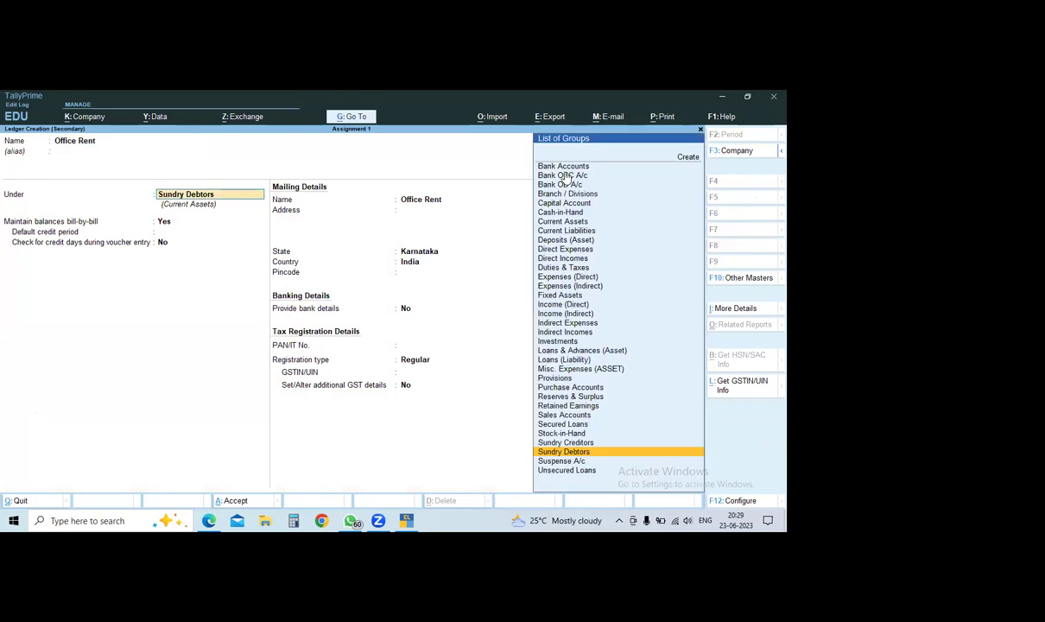
pyautogui.write('Ex')
pyautogui.press('Down')
pyautogui.press('Down')
pyautogui.press('Down')
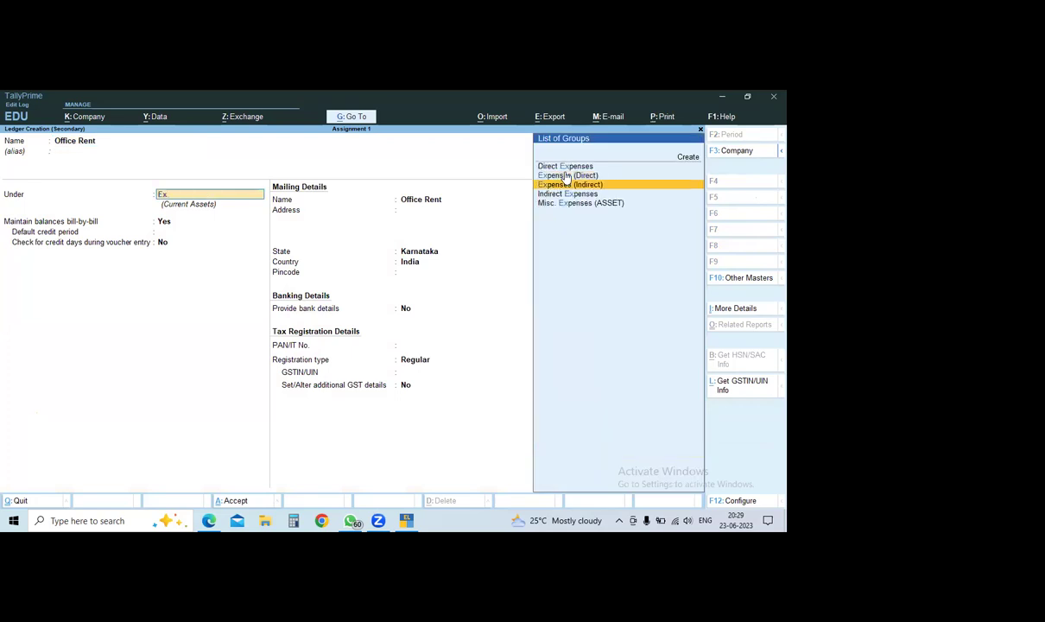
pyautogui.press('Return')
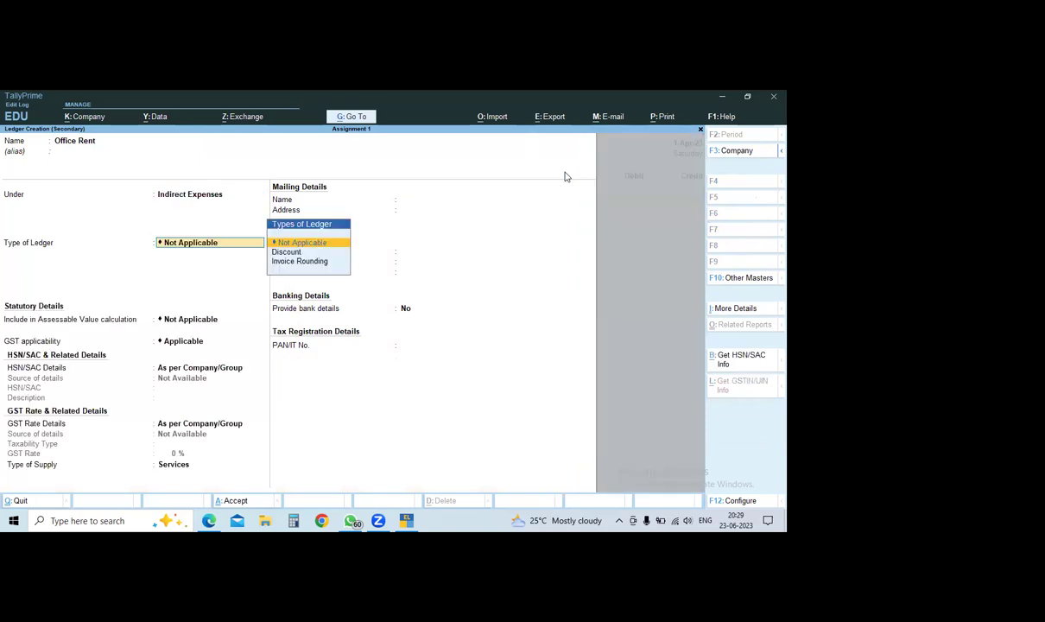
pyautogui.hotkey('ctrl', 'a')
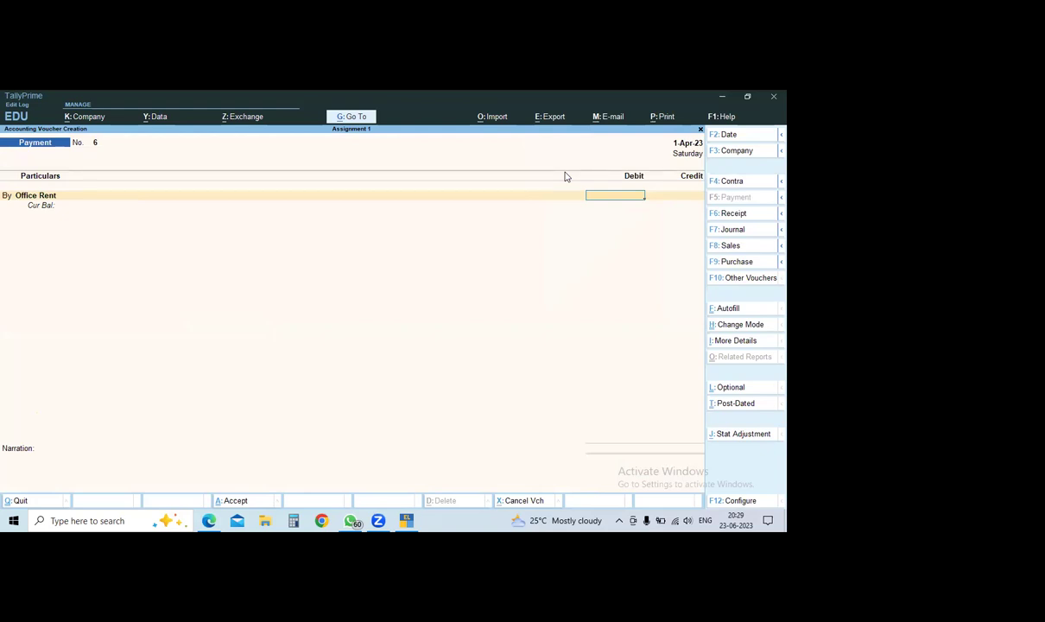
pyautogui.write('5000')
pyautogui.press('Return')
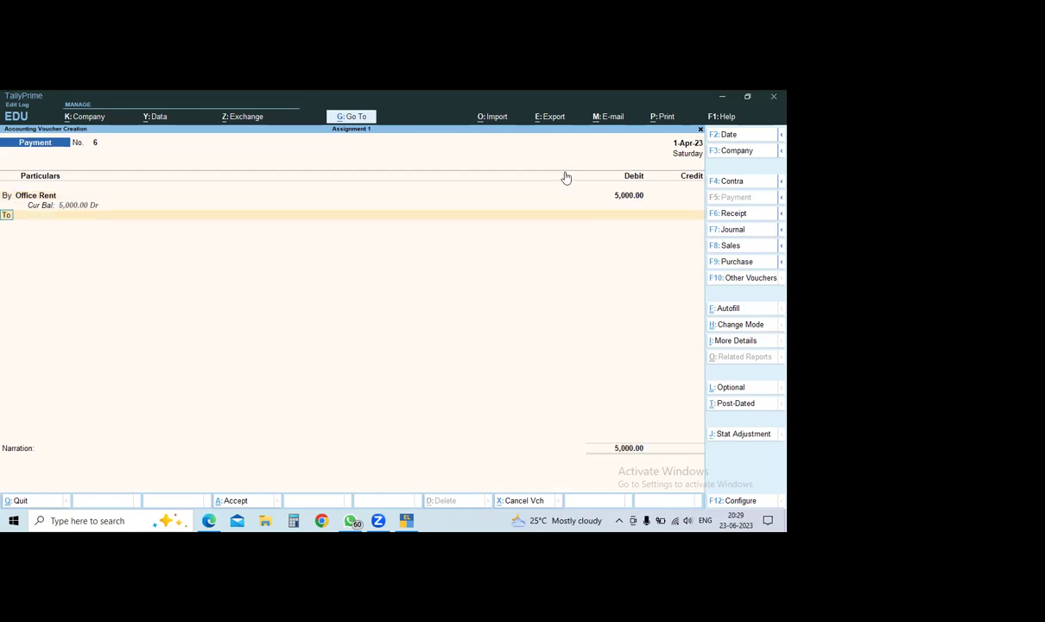
# Set the payment voucher's second line as a debit entry (By).
pyautogui.press('Return')
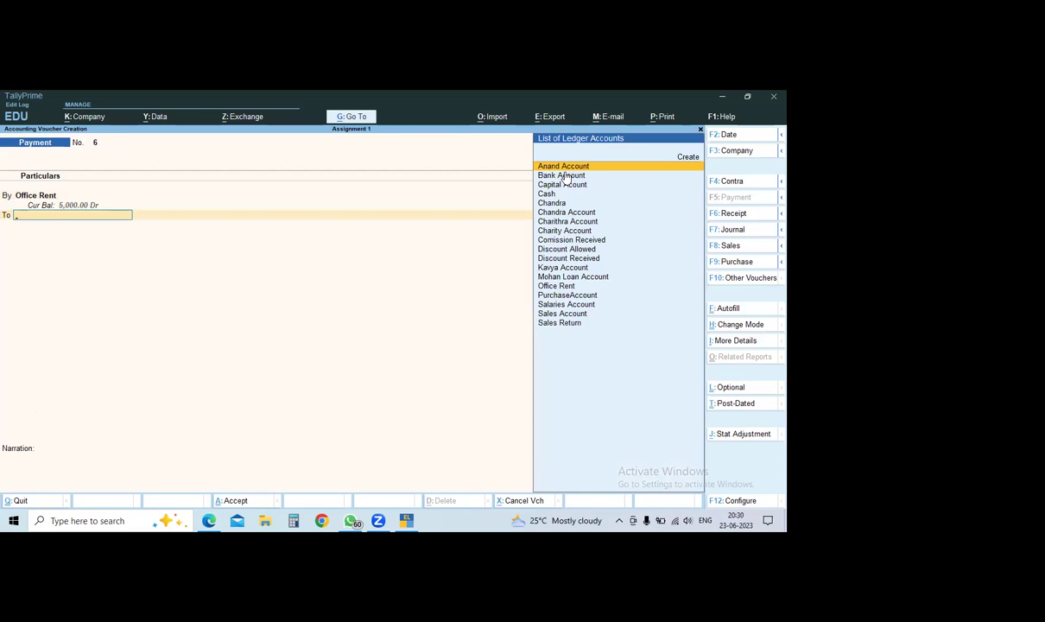
pyautogui.press('Escape')
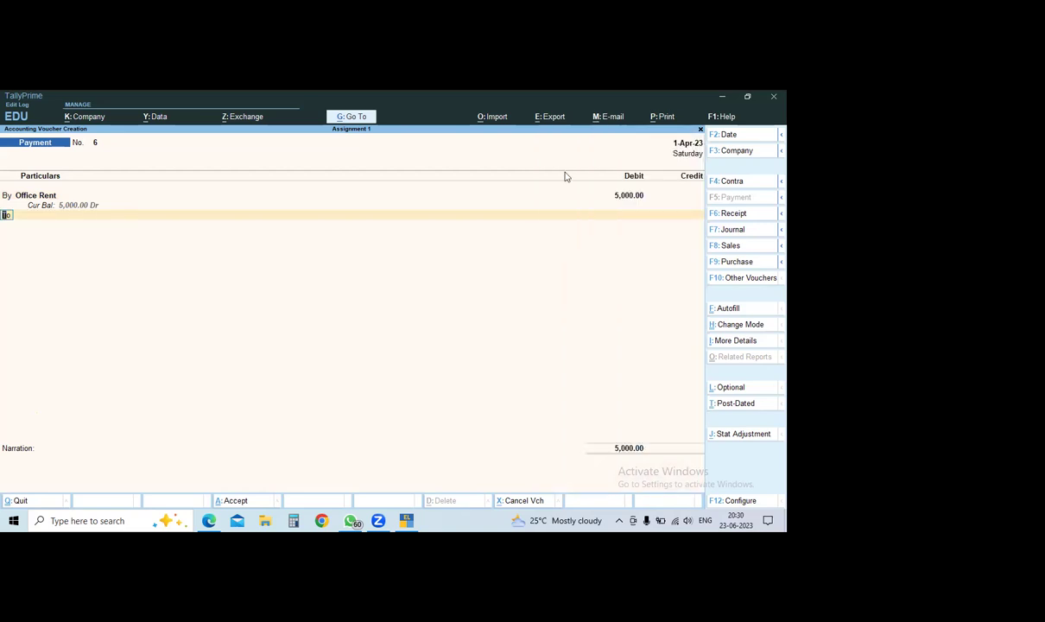
pyautogui.write('by')
pyautogui.press('Return')
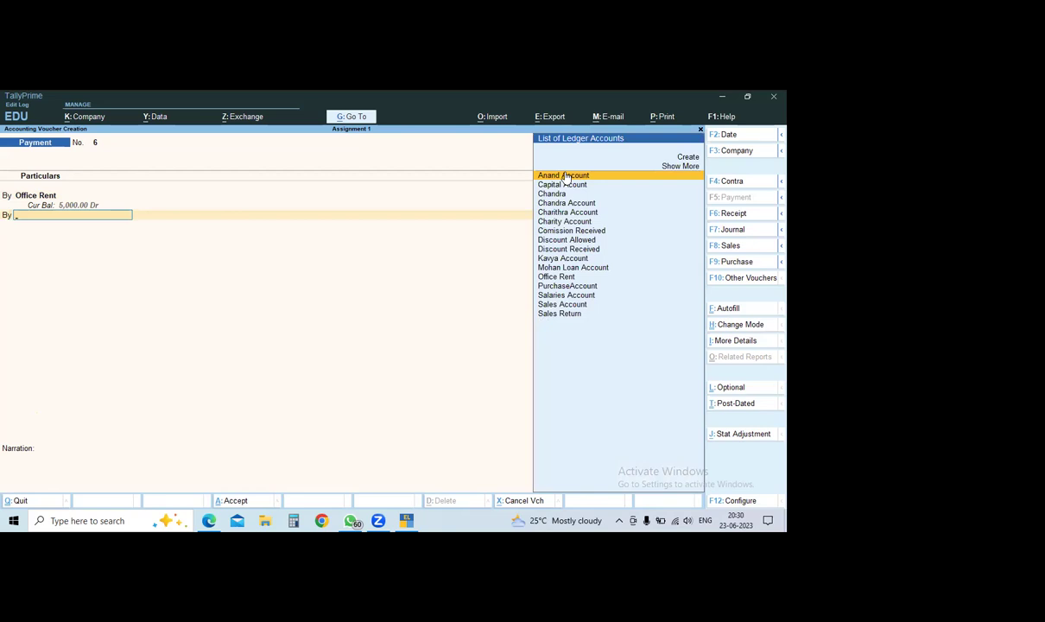
# Create a Factory Rent ledger under Indirect Expenses and debit it with 4,500 in the payment voucher.
pyautogui.hotkey('alt', 'c')
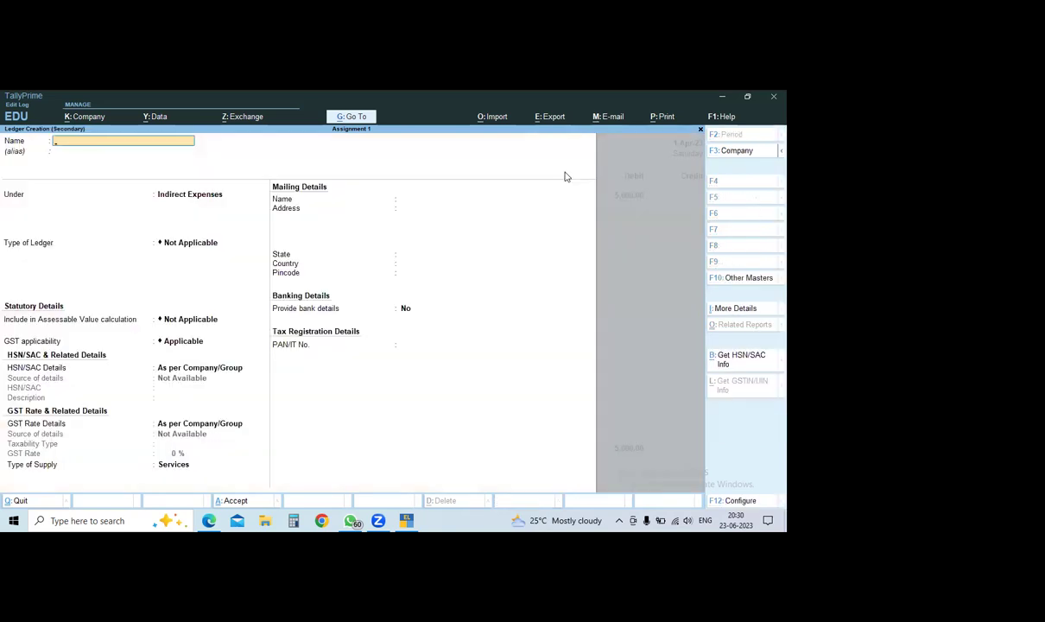
pyautogui.write('Factory Rent')
pyautogui.press('Return')
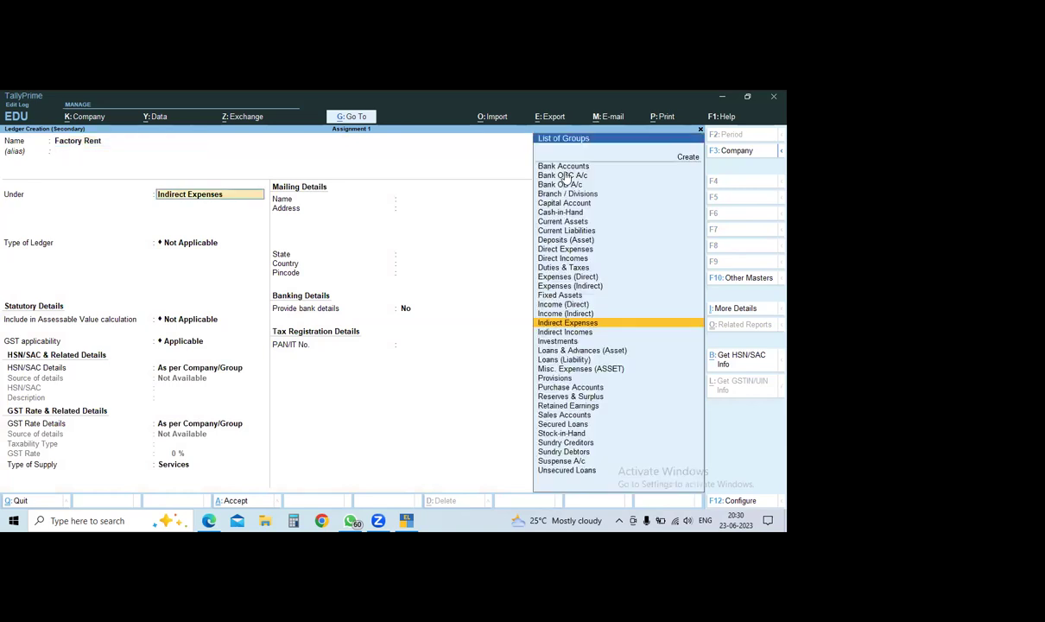
pyautogui.write('Ind')
pyautogui.press('Down')
pyautogui.press('Down')
pyautogui.press('Down')
pyautogui.press('Up')
pyautogui.press('Return')
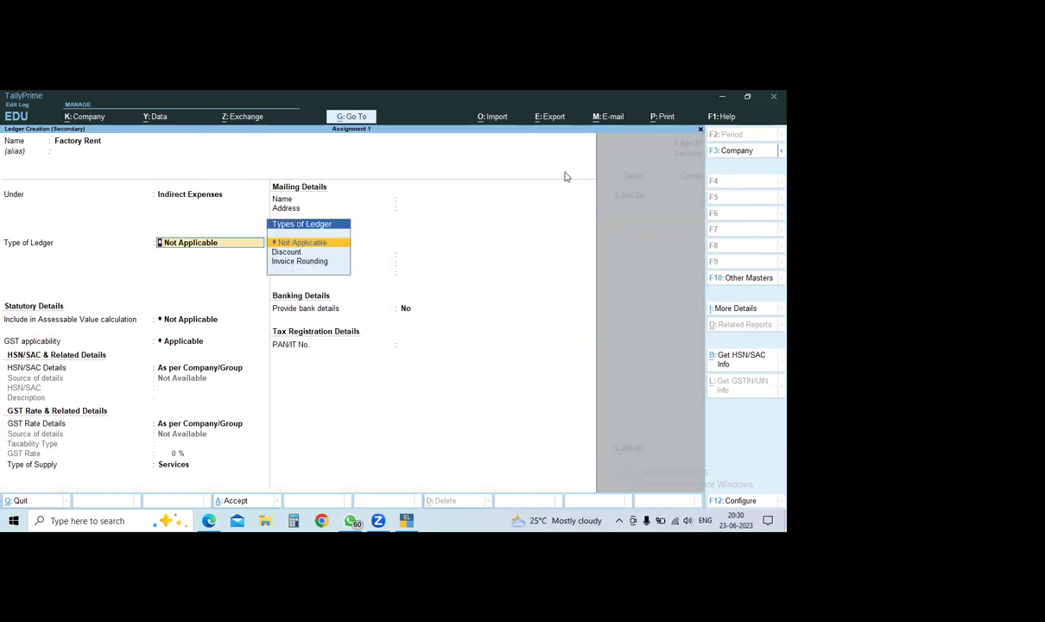
pyautogui.hotkey('ctrl', 'a')
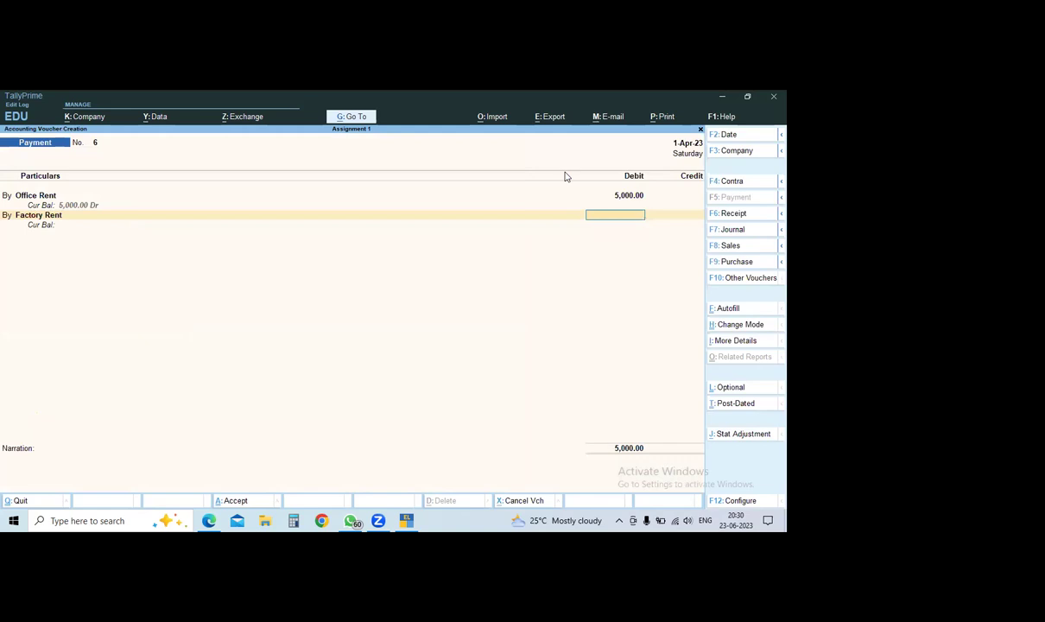
pyautogui.write('4500')
pyautogui.press('Return')
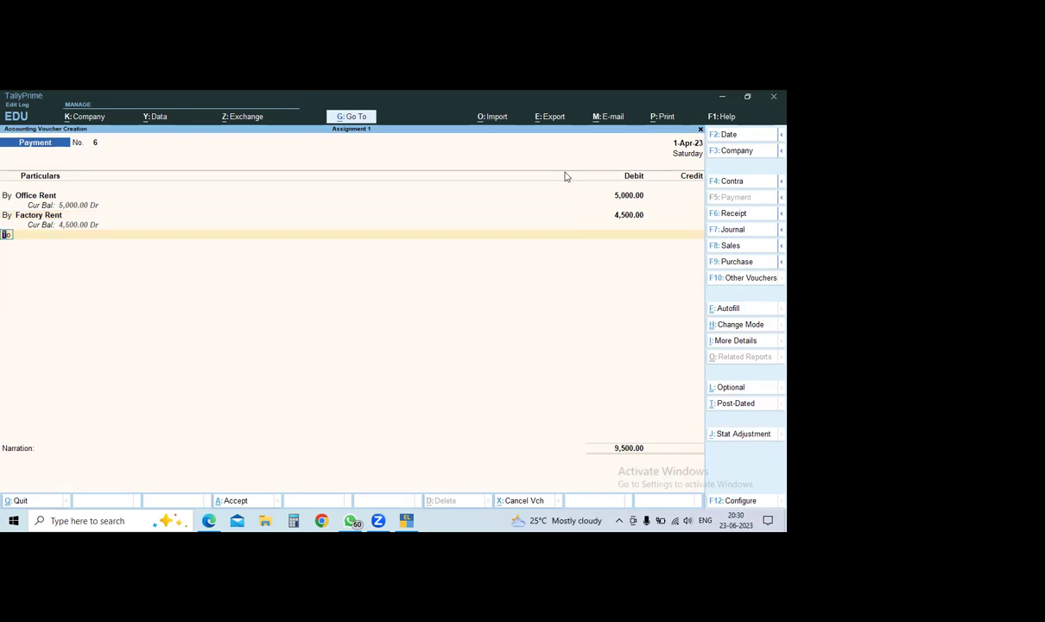
# Credit Cash with 9,500 and save the rent payment voucher.
pyautogui.press('Return')
pyautogui.press('Down')
pyautogui.press('Down')
pyautogui.press('Down')
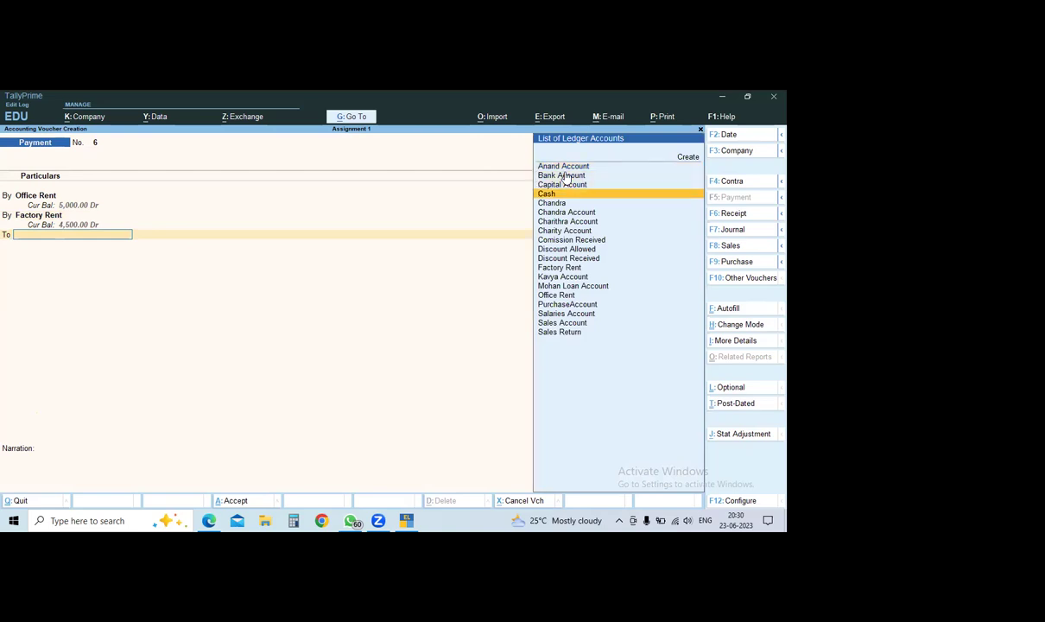
pyautogui.press('Return')
pyautogui.press('ctrl')
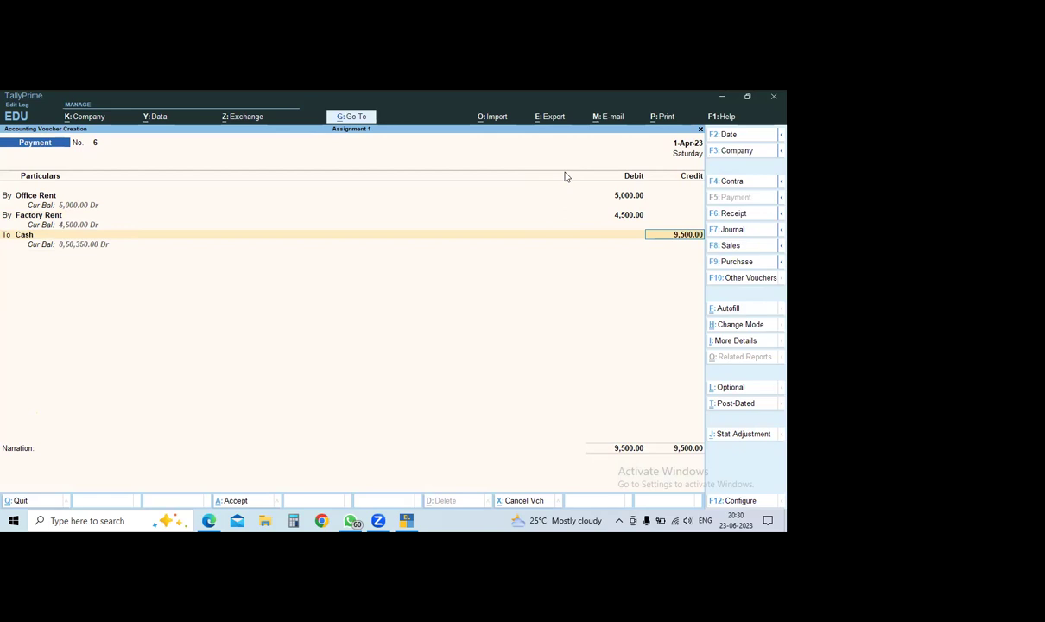
pyautogui.press('ctrl')
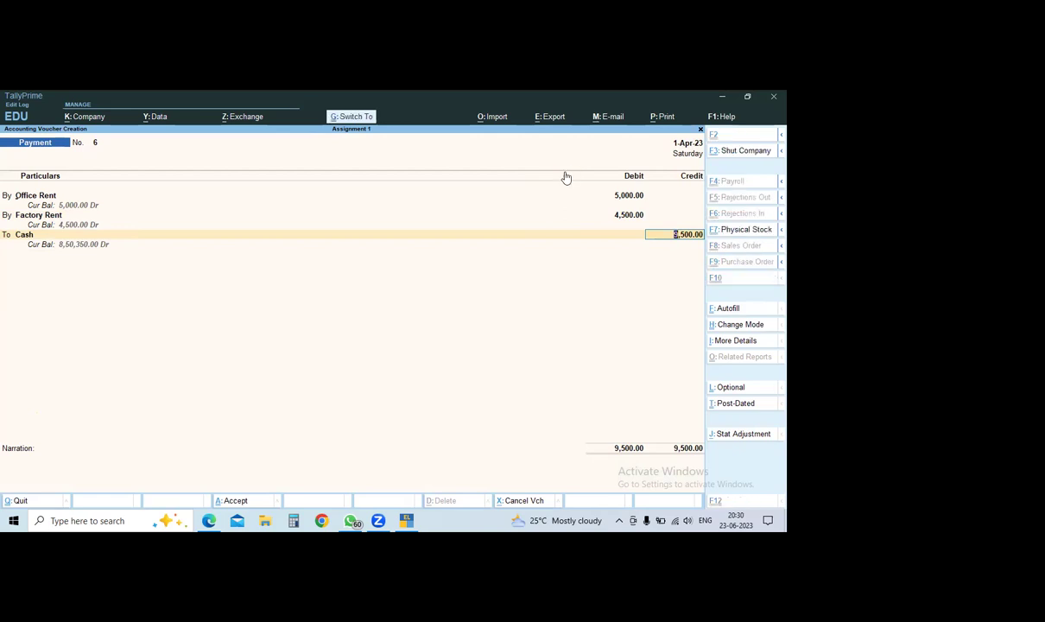
pyautogui.hotkey('ctrl', 'a')
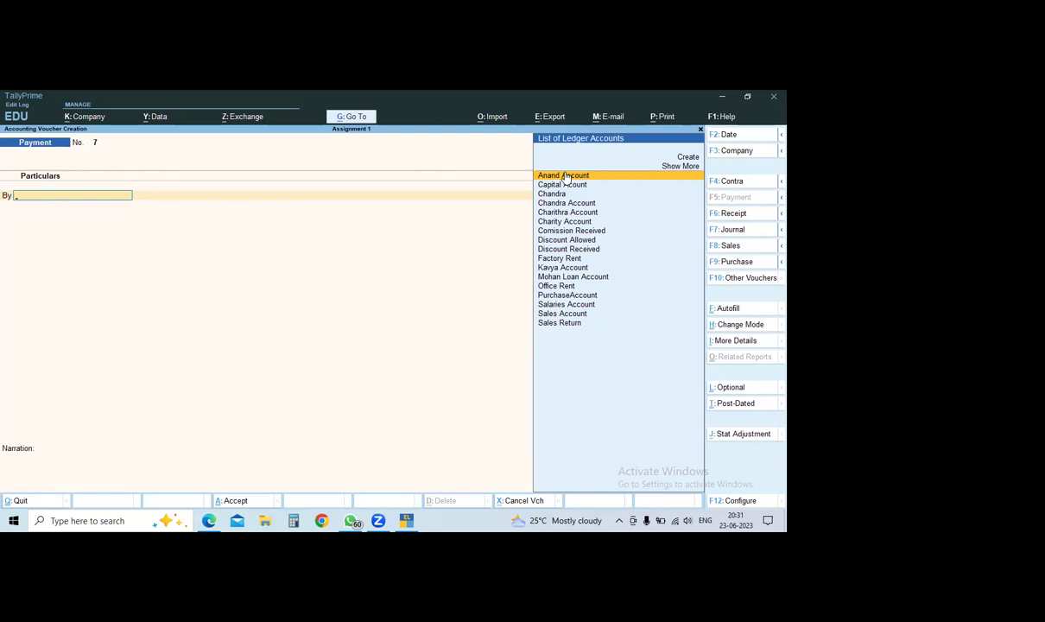
# Start a purchase voucher and change its mode from item invoice to As Voucher.
pyautogui.press('F9')
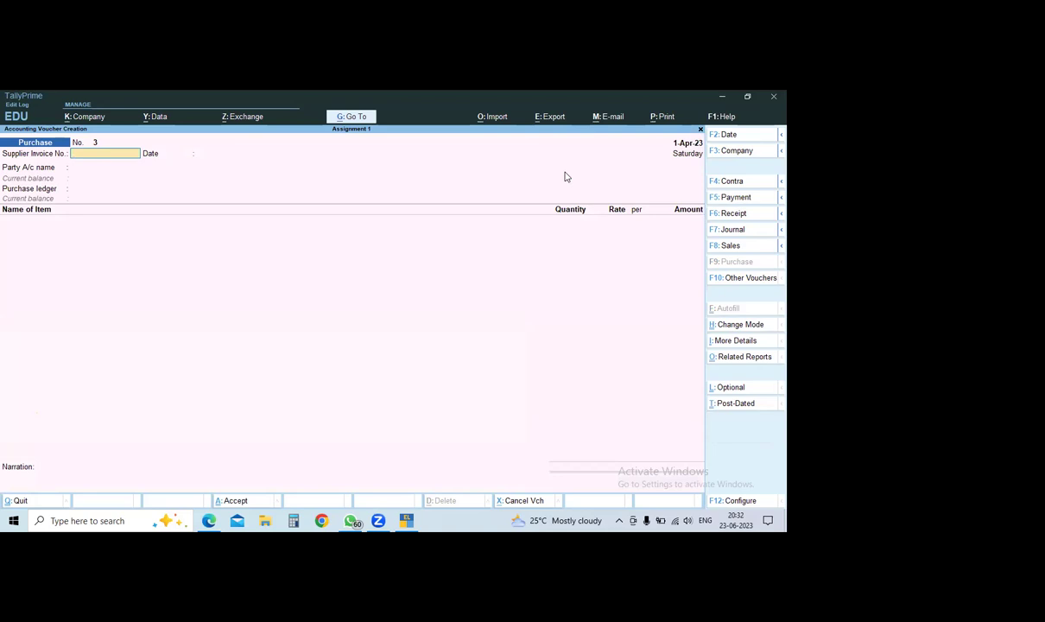
pyautogui.press('Return')
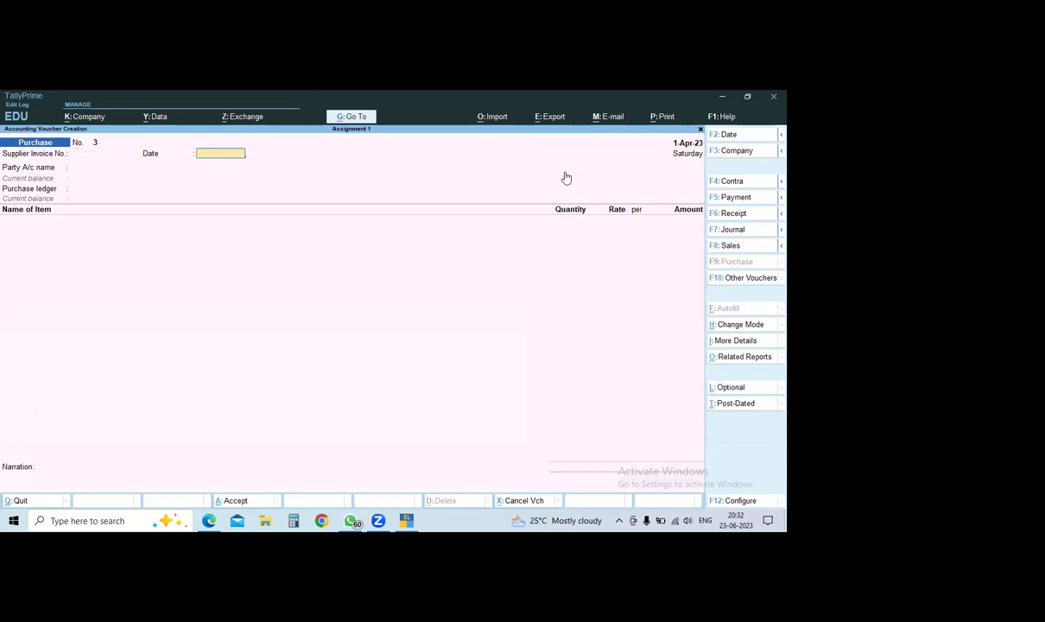
pyautogui.press('Return')
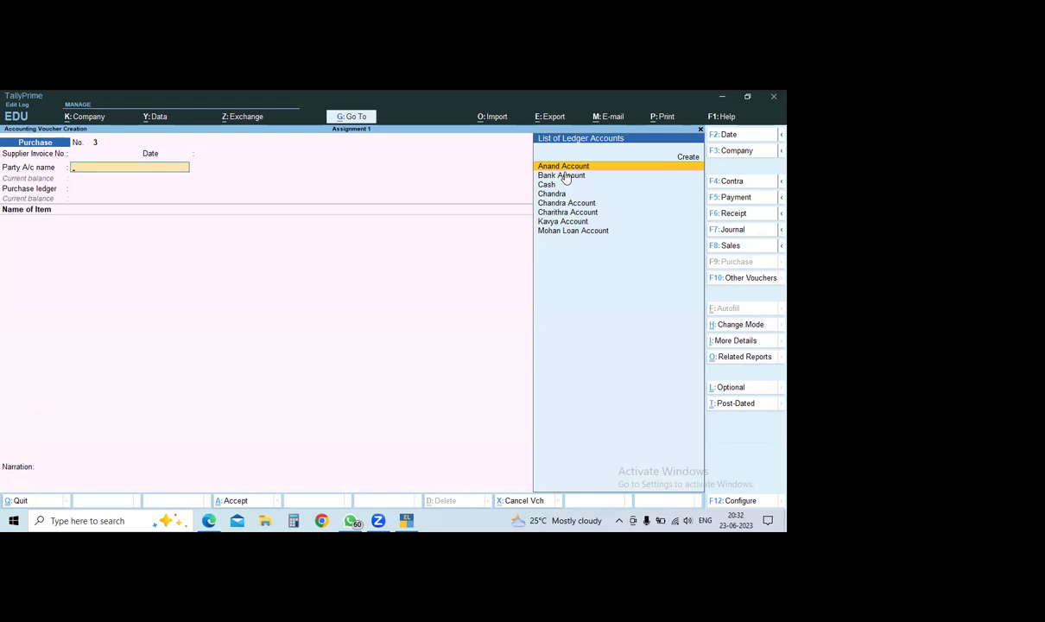
pyautogui.hotkey('ctrl', 'h')
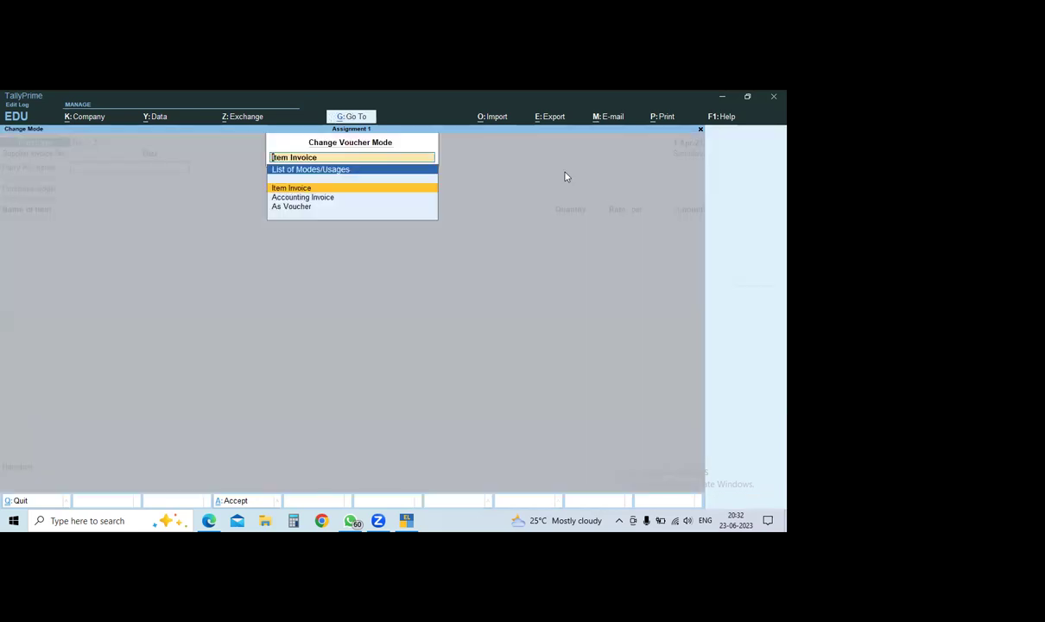
pyautogui.press('Down')
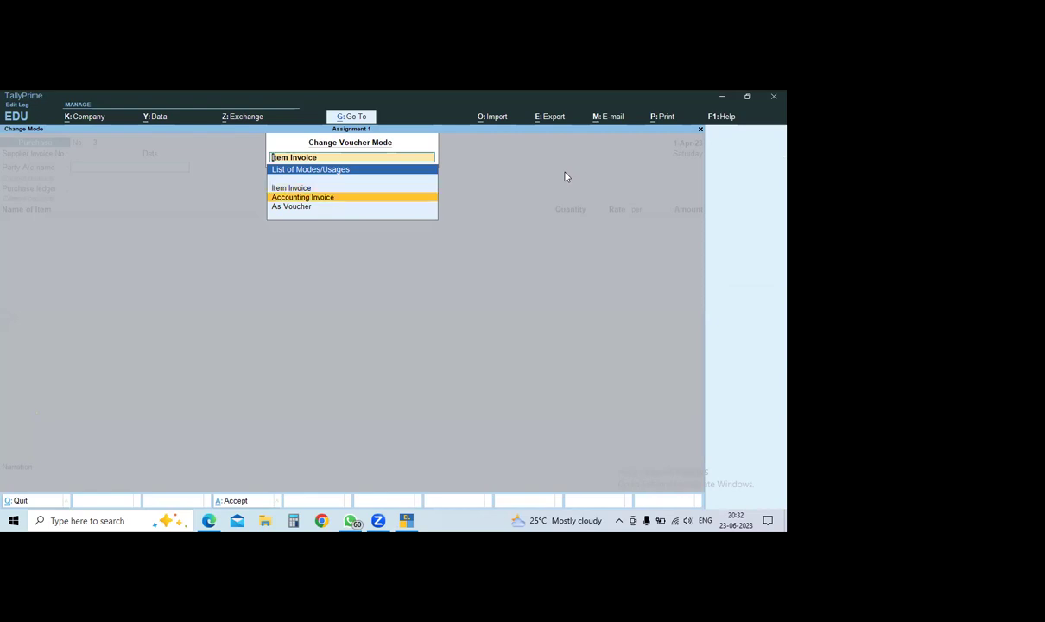
pyautogui.press('Down')
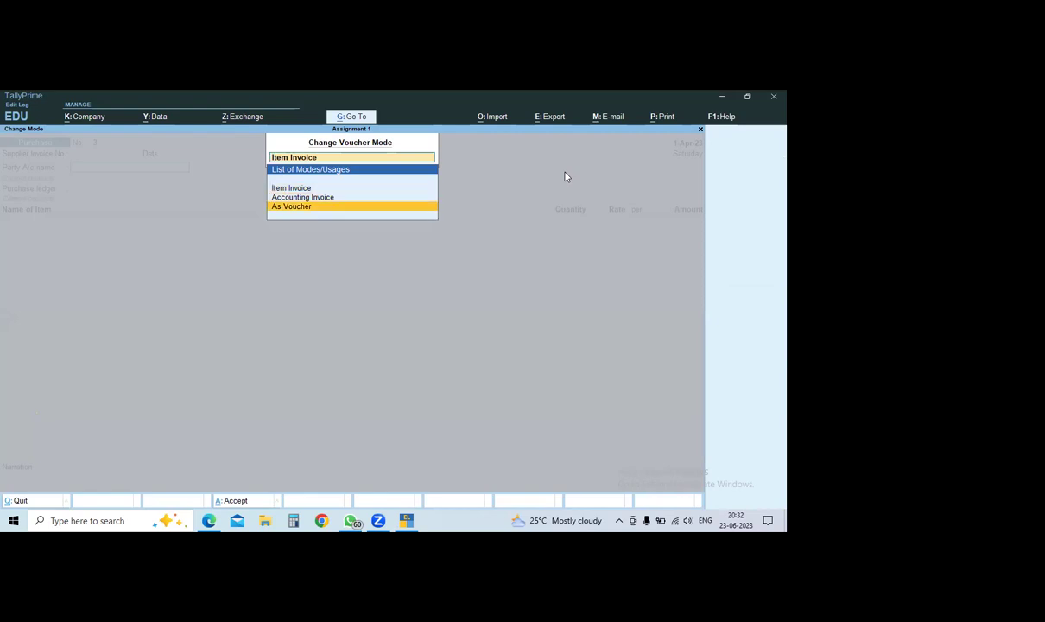
pyautogui.press('Return')
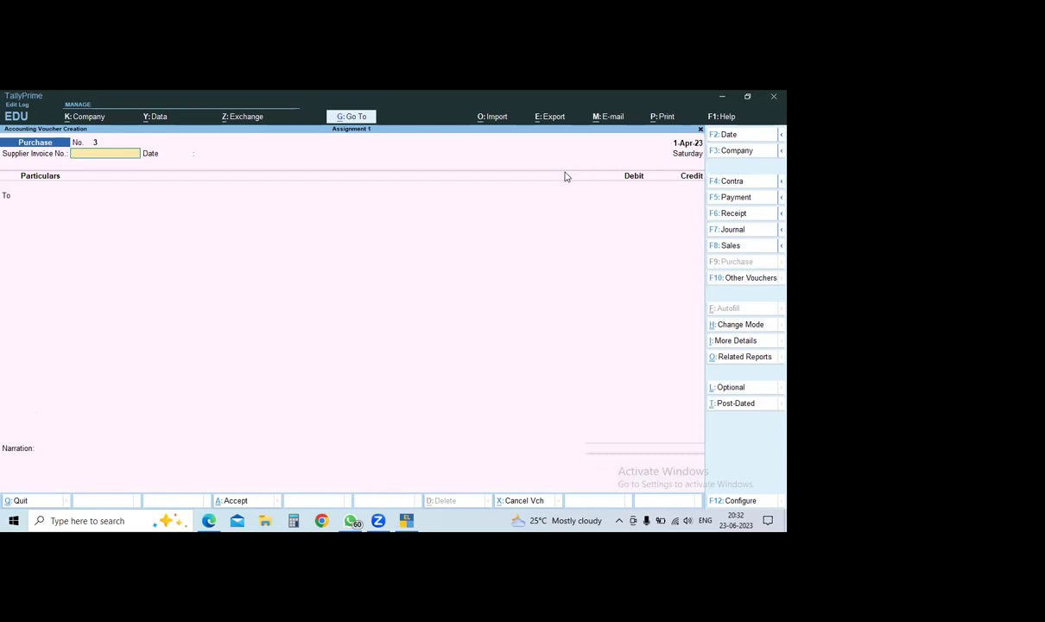
# Credit Cash with 50,000 in the purchase voucher, leaving the supplier invoice number and date blank and accepting the default receipt and party details.
pyautogui.press('Return')
pyautogui.press('Return')
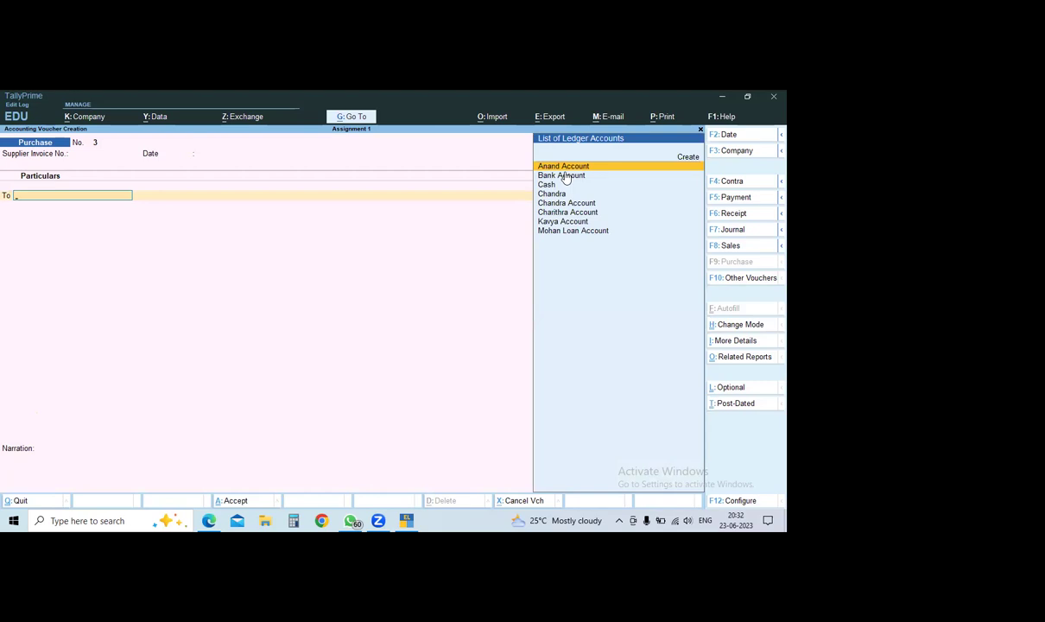
pyautogui.press('Down')
pyautogui.press('Down')
pyautogui.press('Return')
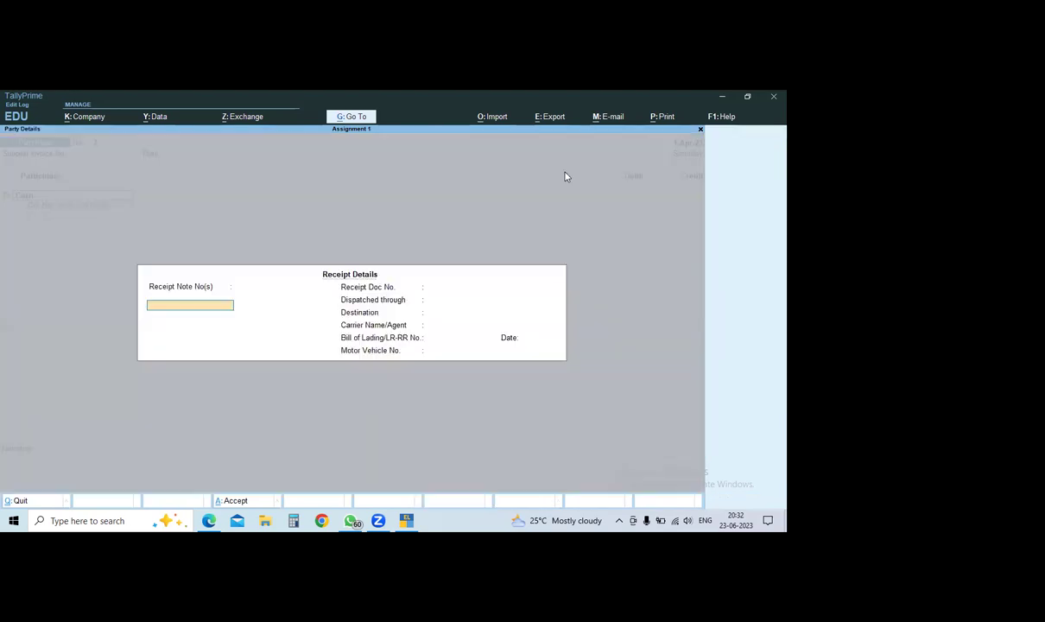
pyautogui.hotkey('ctrl', 'a')
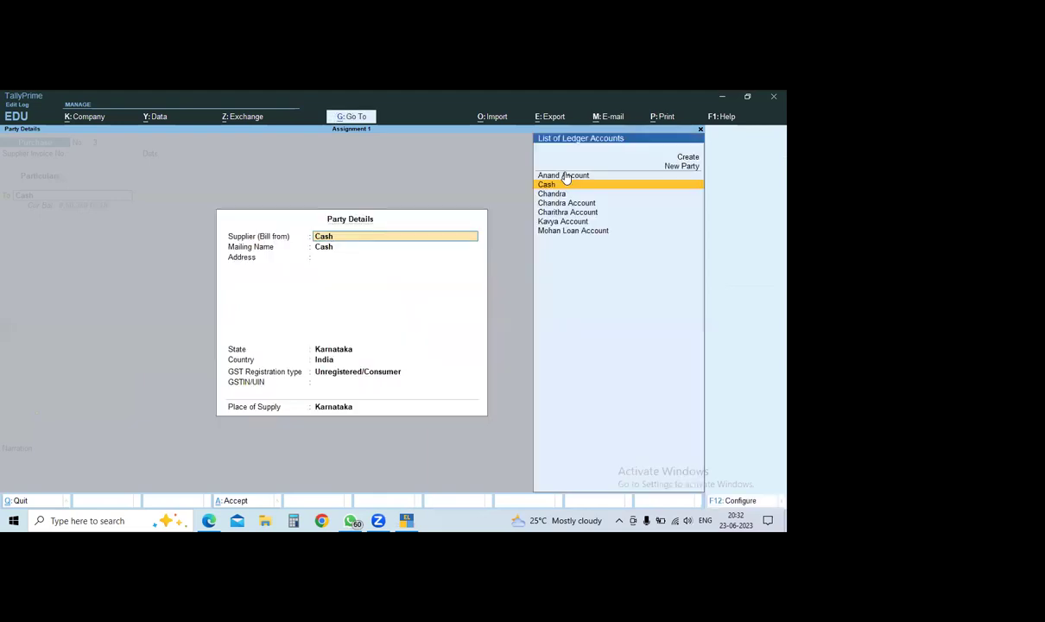
pyautogui.press('ctrl')
pyautogui.hotkey('ctrl', 'a')
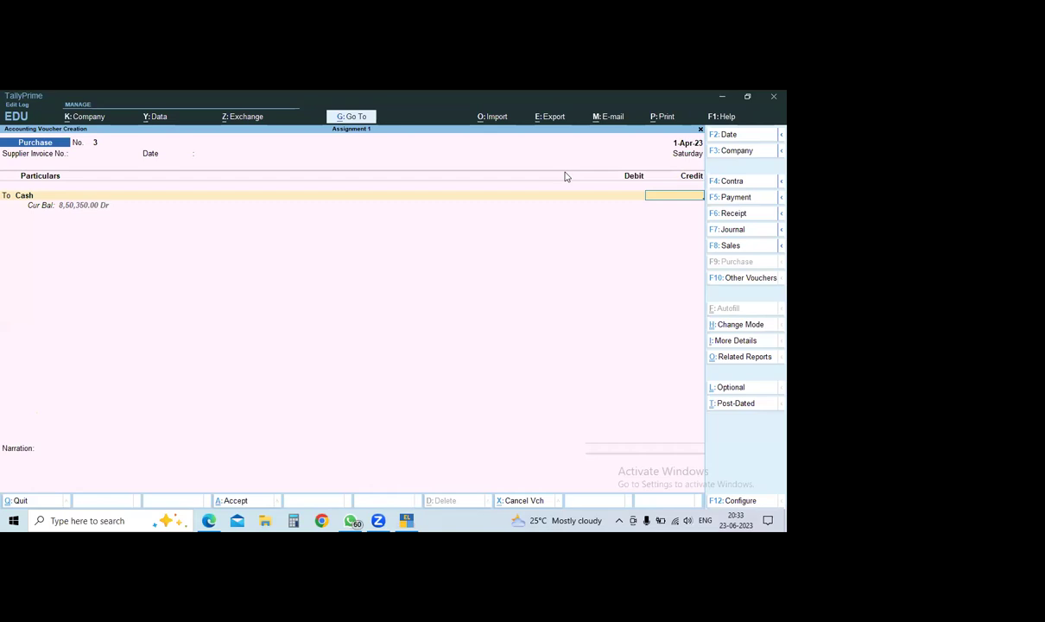
pyautogui.write('50000')
pyautogui.press('Return')
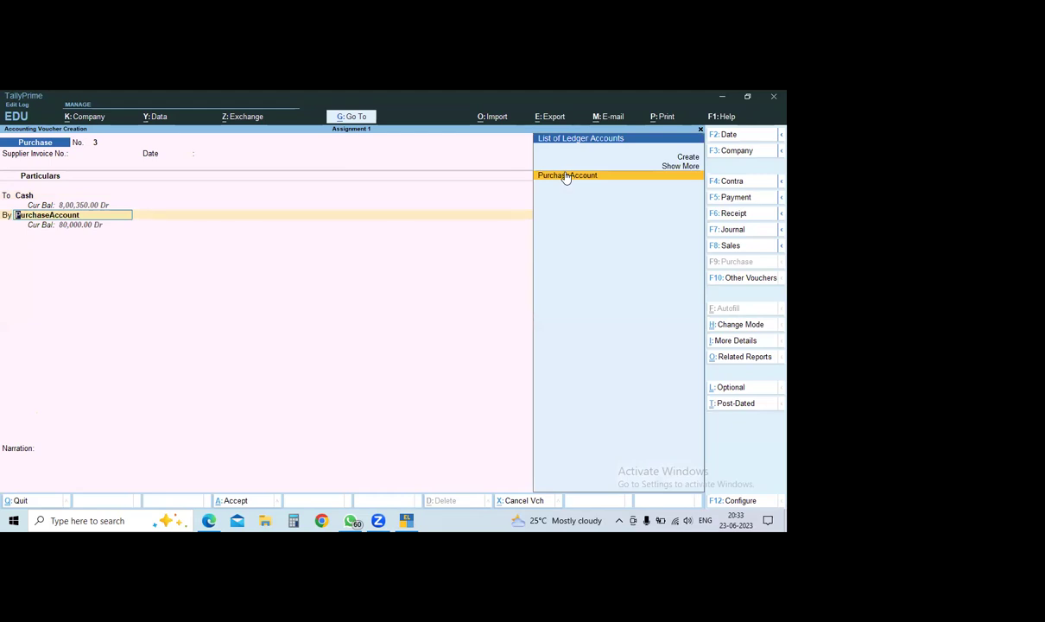
# Debit the PurchaseAccount ledger with 50,000 and save the cash purchase voucher.
pyautogui.click(566, 176)
pyautogui.press('Escape')
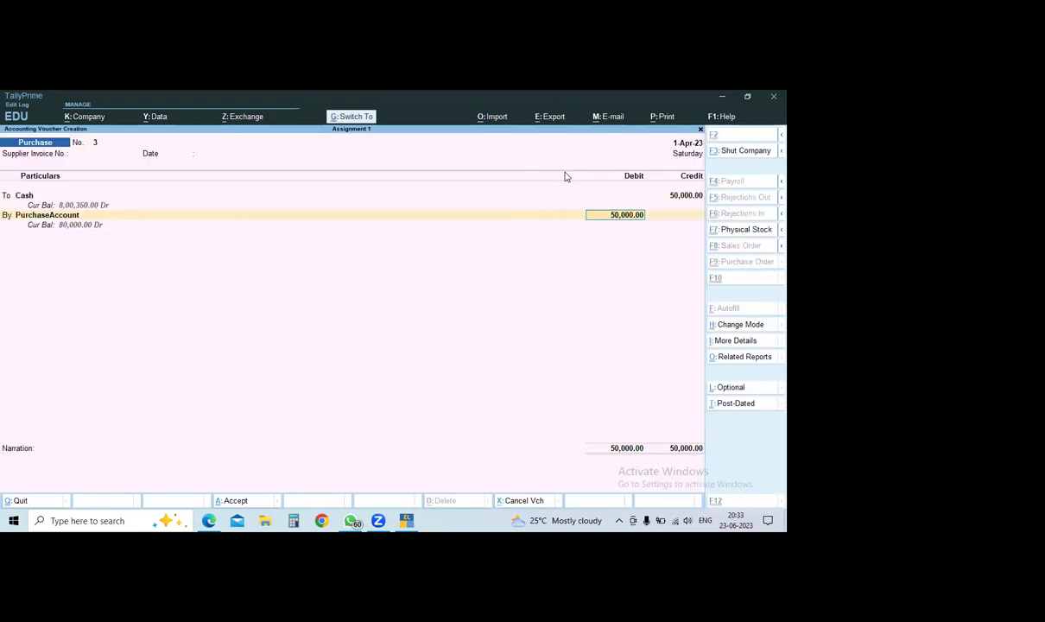
pyautogui.hotkey('ctrl', 'a')
pyautogui.press('ctrl')
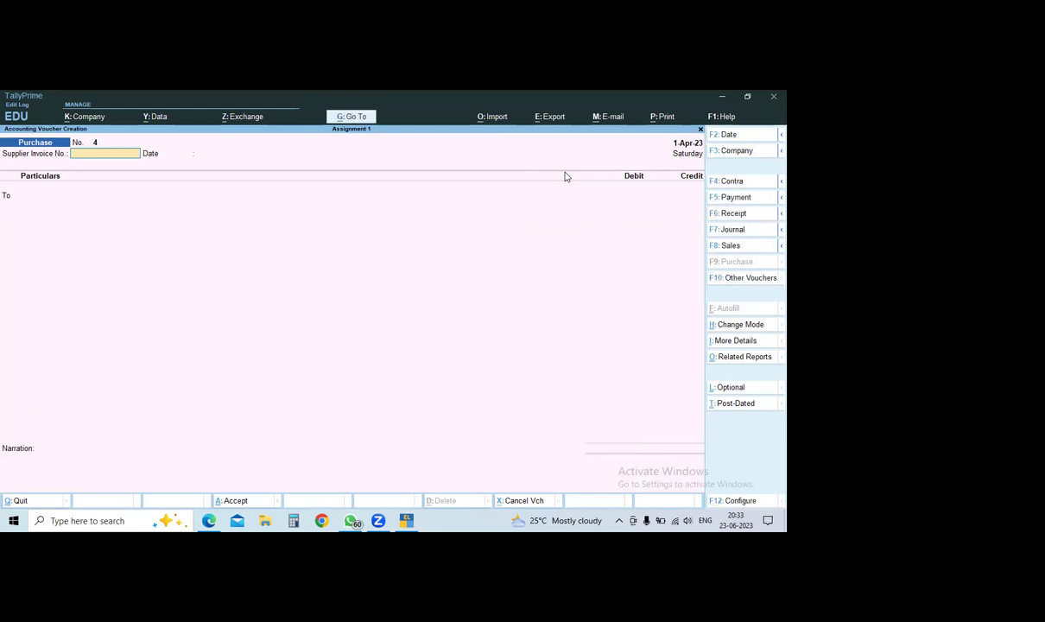
# Create a ledger in the supplier's name under Sundry Creditors for the credit line of the new purchase voucher.
pyautogui.press('Return')
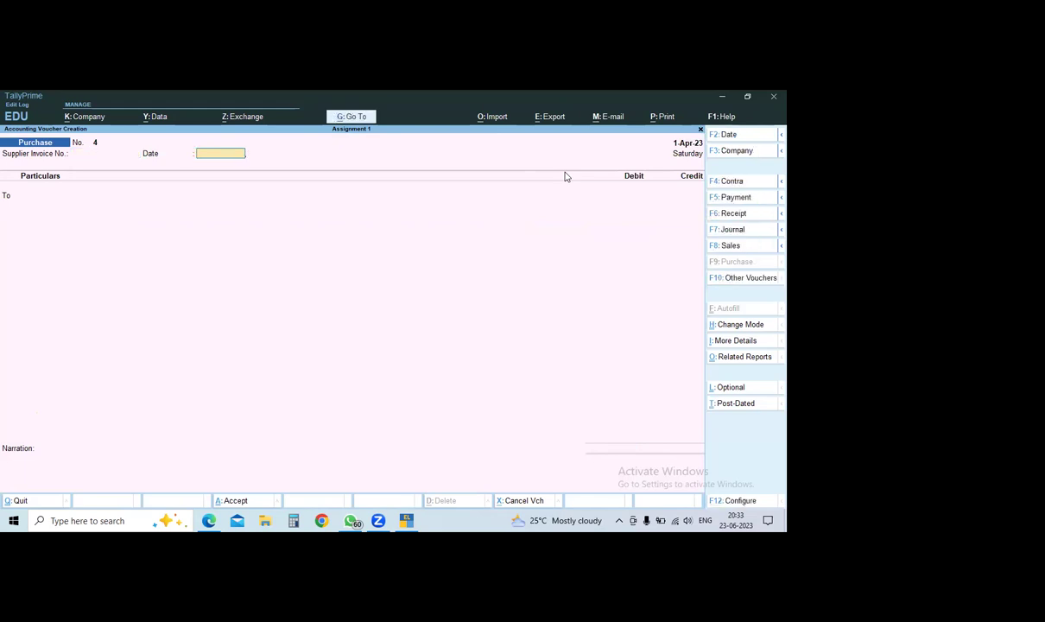
pyautogui.press('Return')
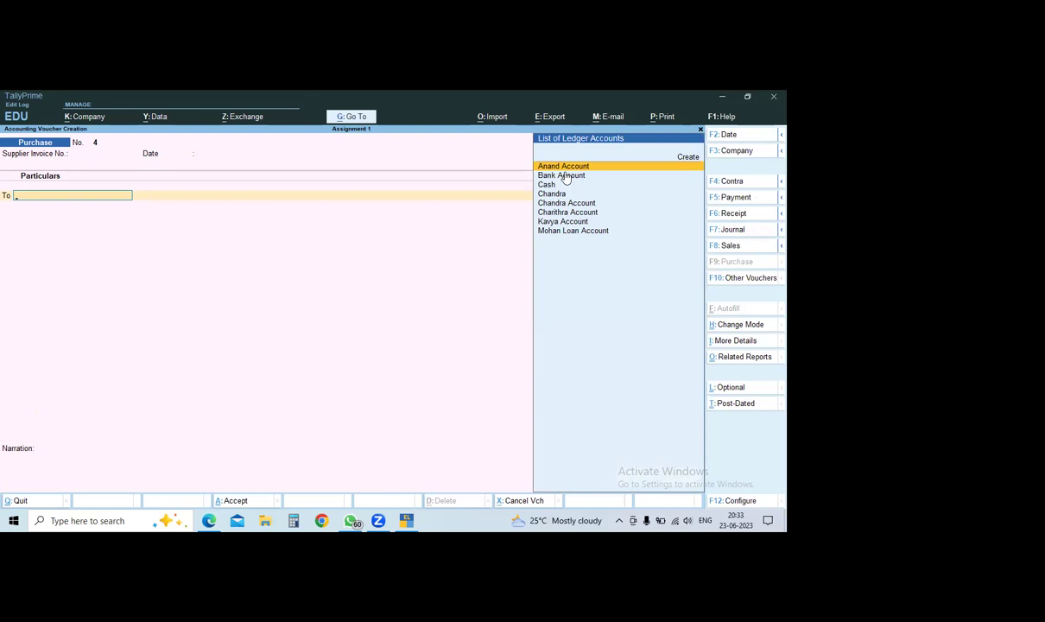
pyautogui.press('alt')
pyautogui.press('alt')
pyautogui.hotkey('alt', 'c')
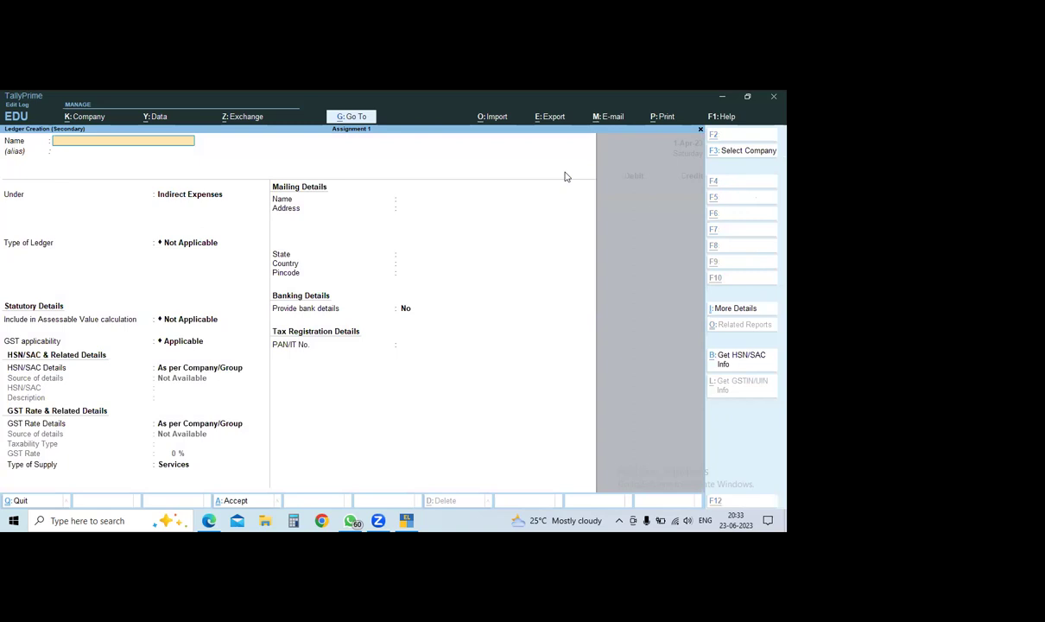
pyautogui.write('Vin')
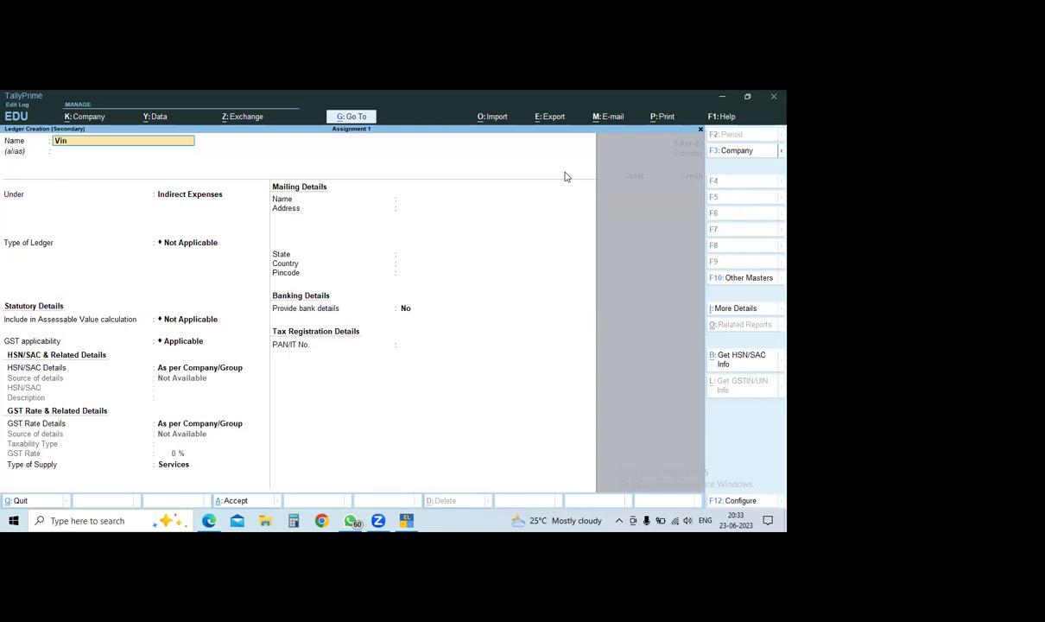
pyautogui.write('ay account')
pyautogui.press('Return')
pyautogui.press('Return')
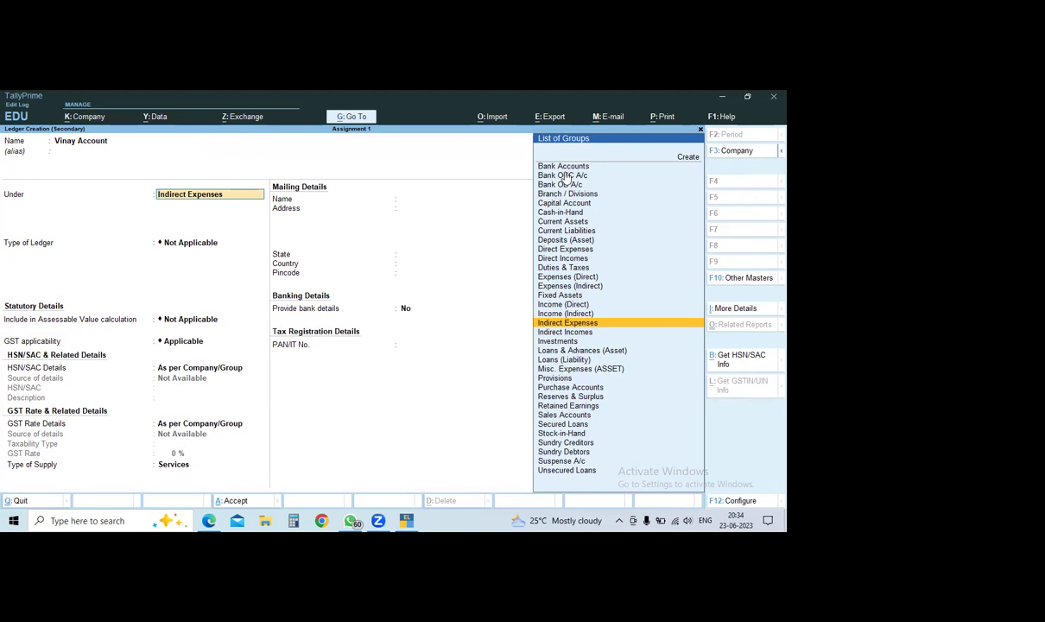
pyautogui.write('Cre')
pyautogui.press('Return')
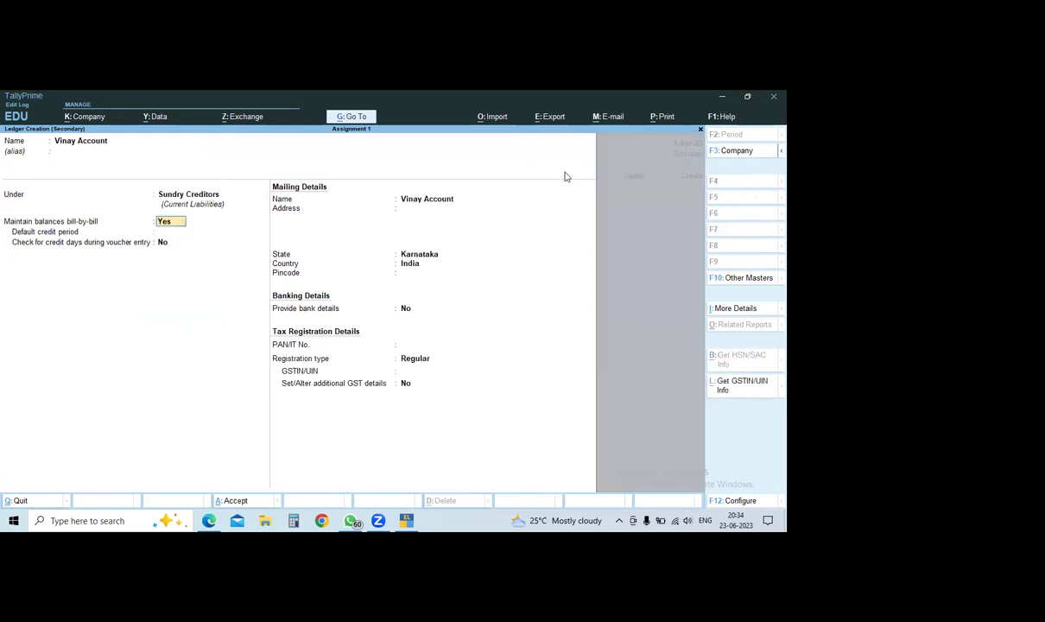
pyautogui.hotkey('ctrl', 'a')
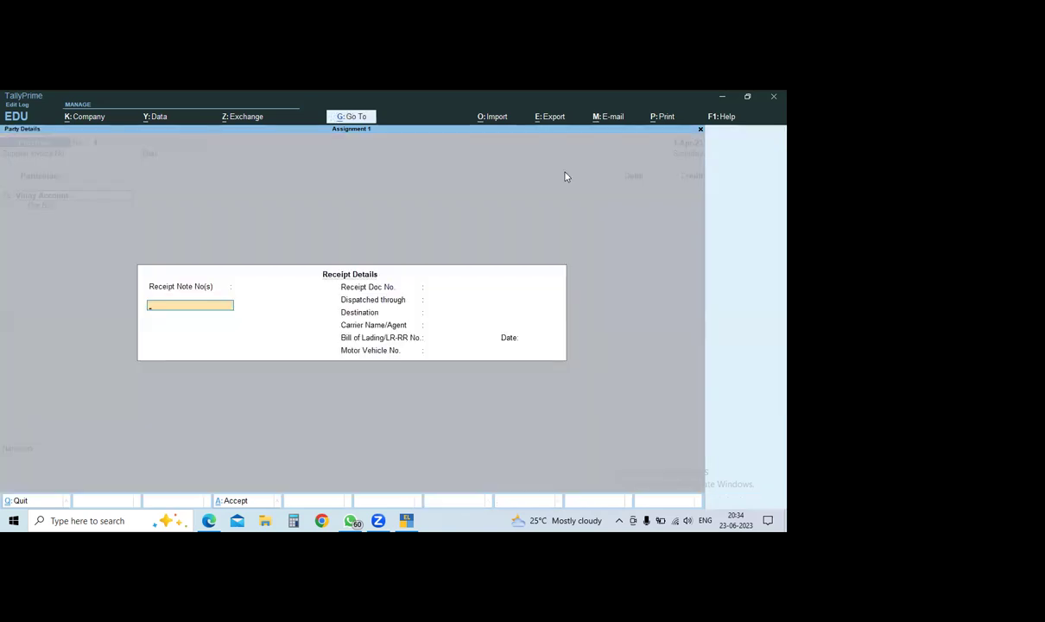
# Accept the default receipt and party details and credit the supplier's ledger with 5,000 as an On Account reference.
pyautogui.hotkey('ctrl', 'a')
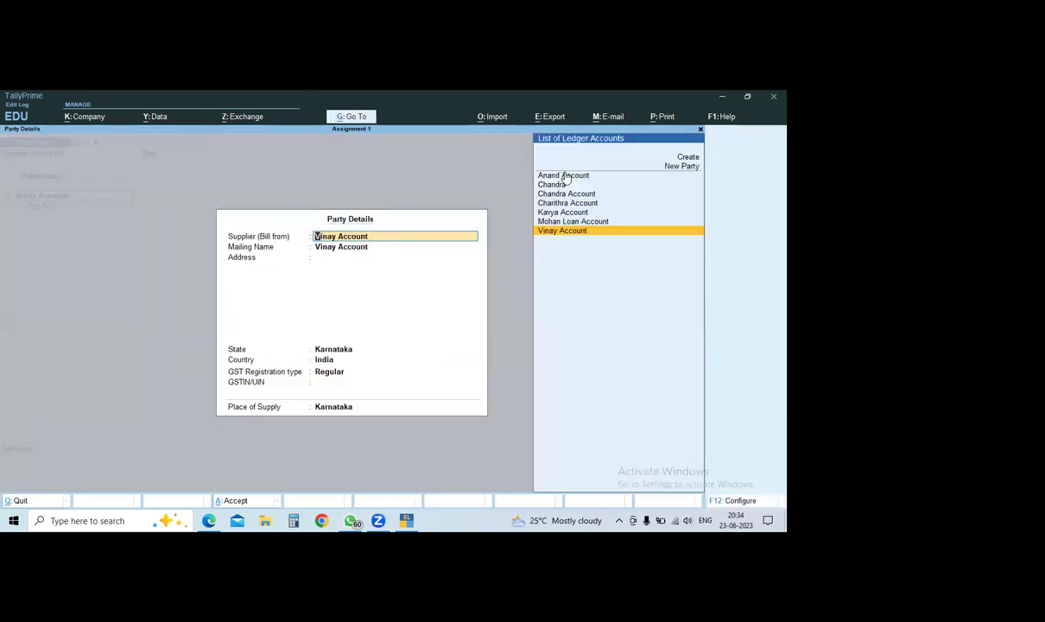
pyautogui.hotkey('ctrl', 'a')
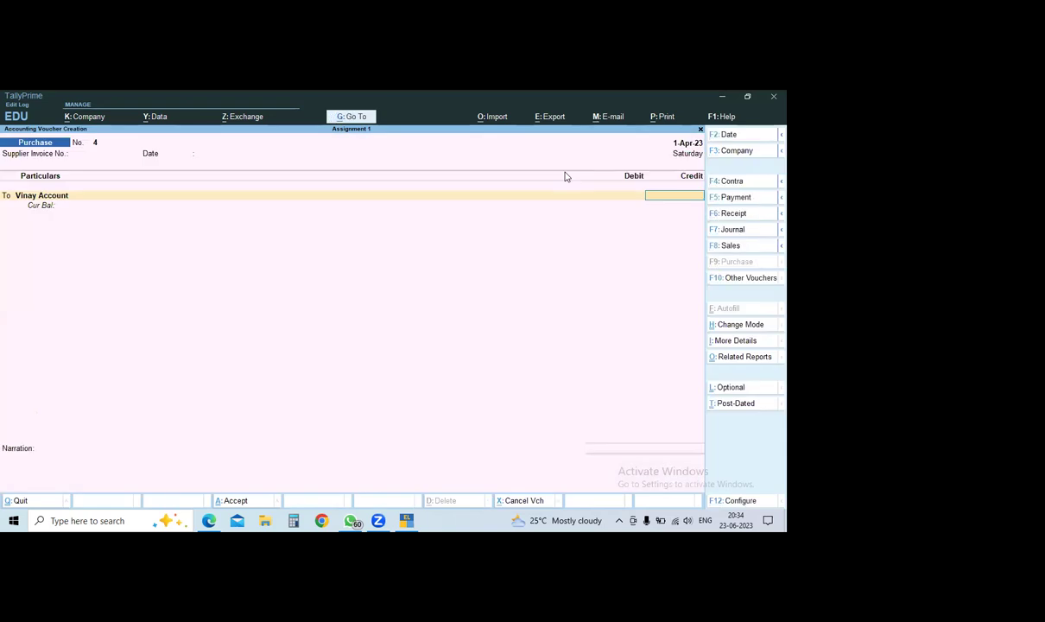
pyautogui.write('5000')
pyautogui.press('Return')
pyautogui.press('Down')
pyautogui.press('Return')
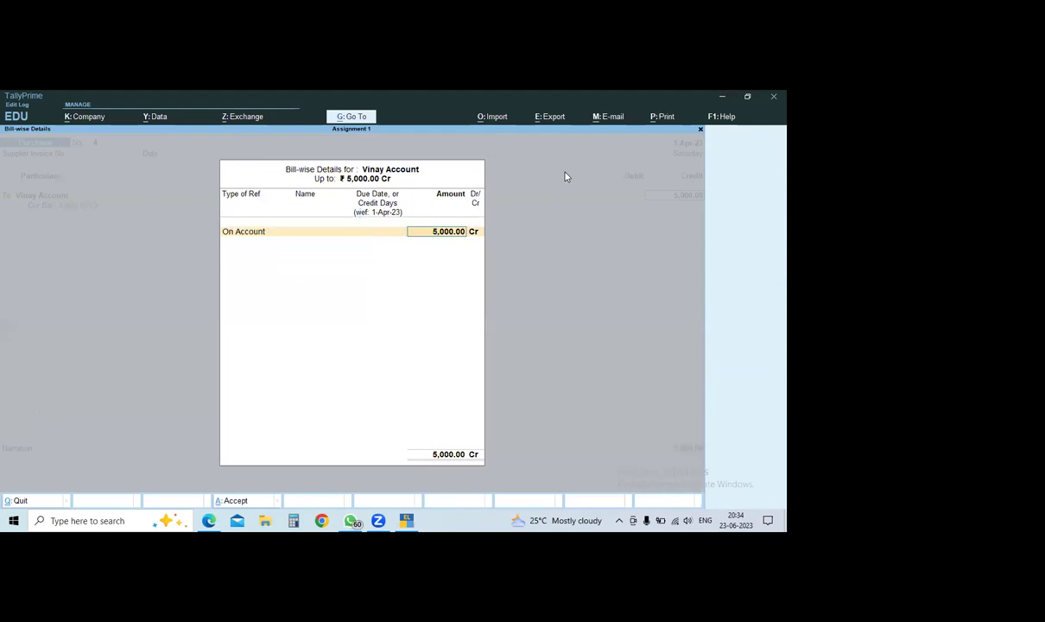
pyautogui.press('ctrl')
pyautogui.press('Return')
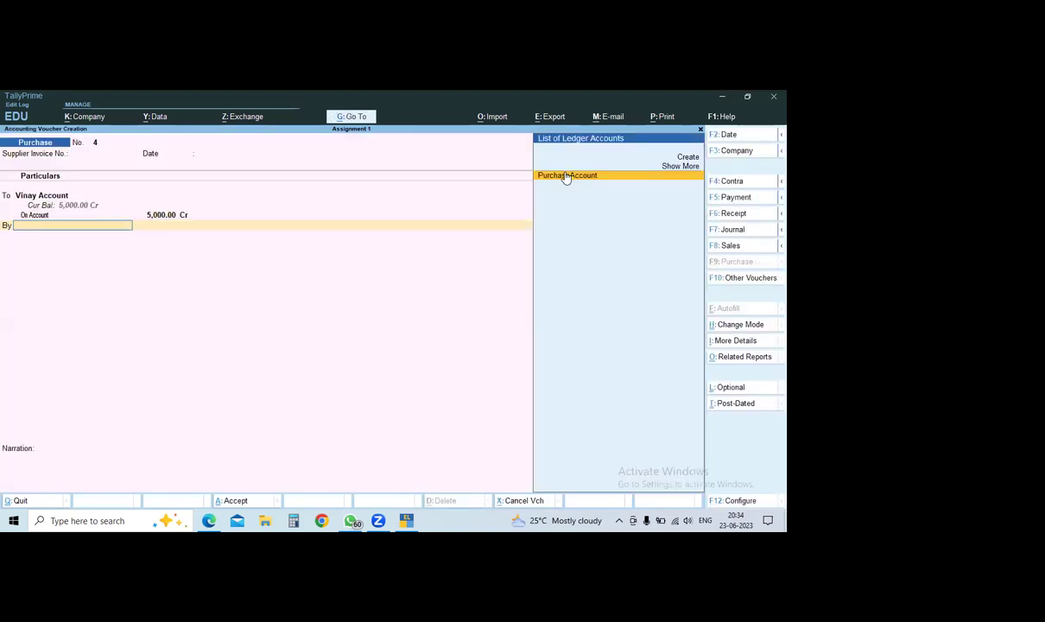
# Debit the PurchaseAccount ledger with 5,000 without inventory allocations and save the credit purchase voucher.
pyautogui.click(566, 177)
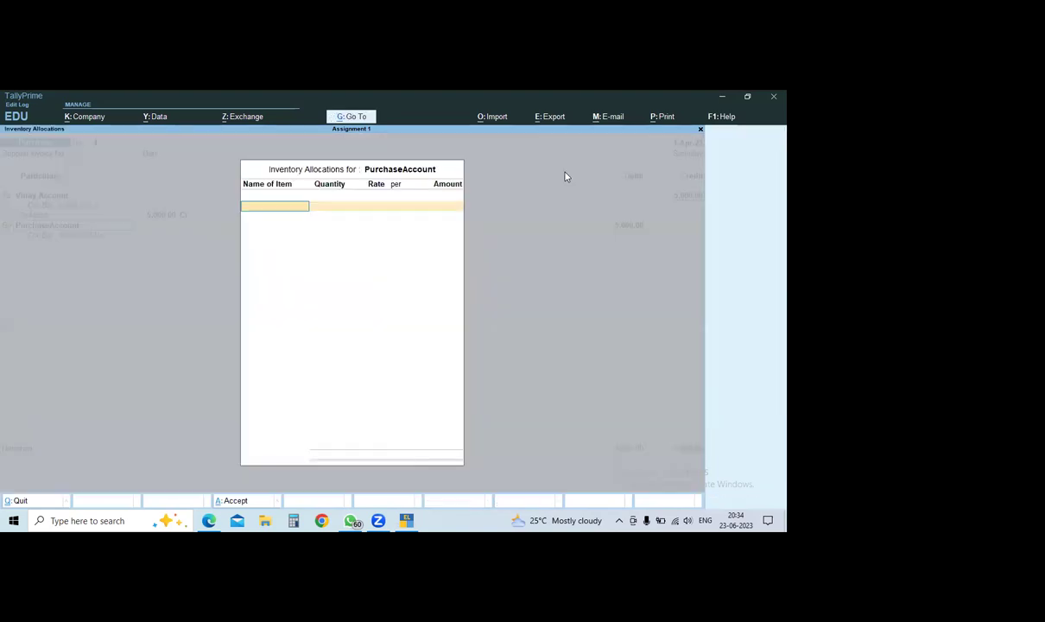
pyautogui.press('Return')
pyautogui.press('ctrl')
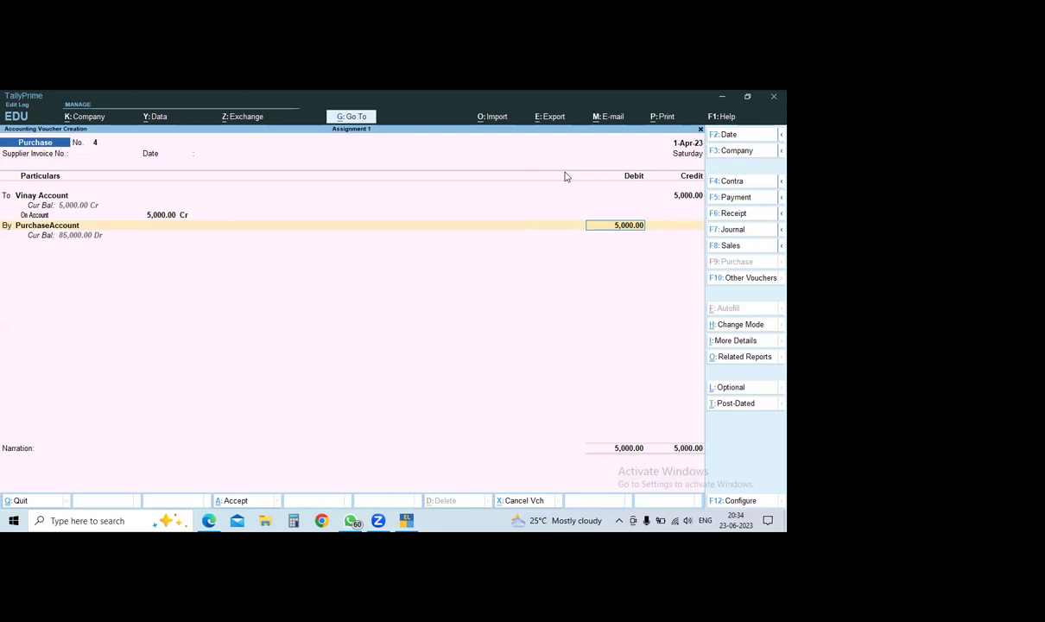
pyautogui.press('ctrl')
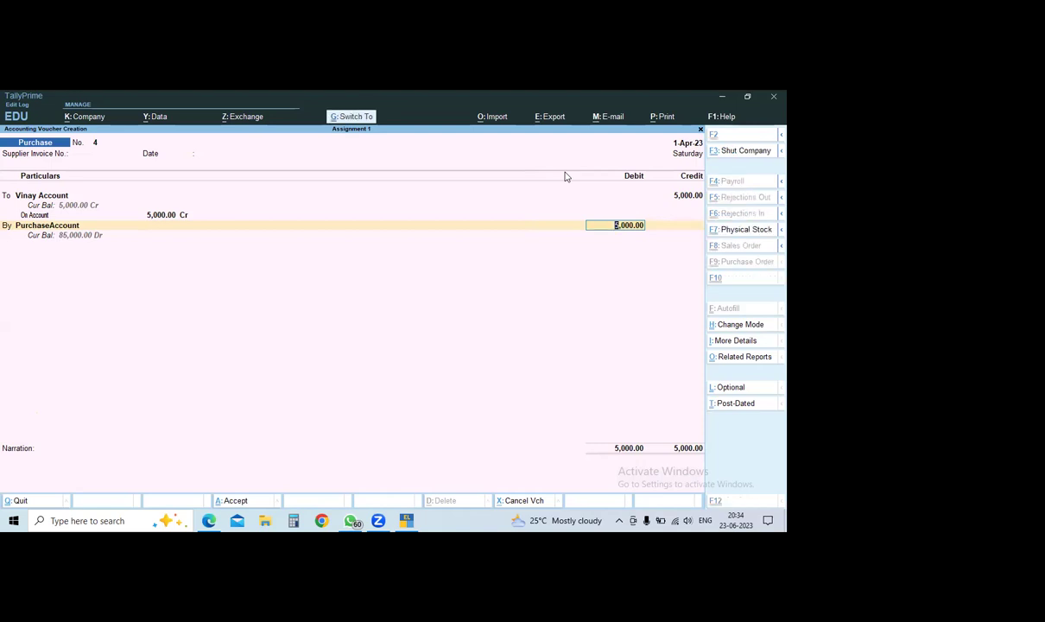
pyautogui.hotkey('ctrl', 'a')
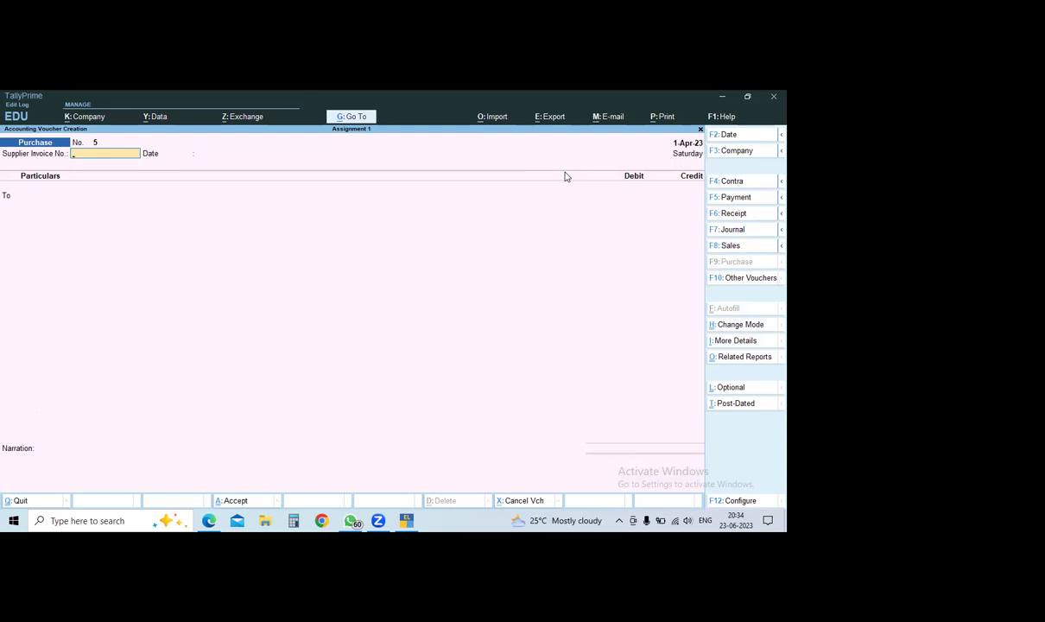
pyautogui.press('ctrl')
# Create a Furniture Account ledger under Fixed Assets in a new payment voucher and debit it with 15,000.
pyautogui.press('F5')
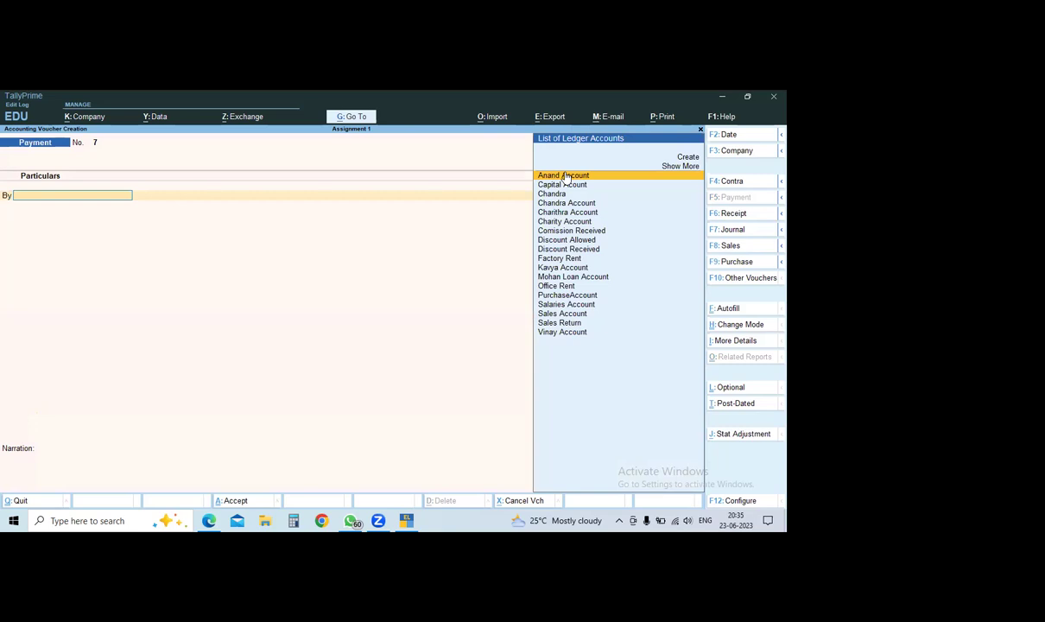
pyautogui.hotkey('alt', 'c')
pyautogui.write('Furniture account')
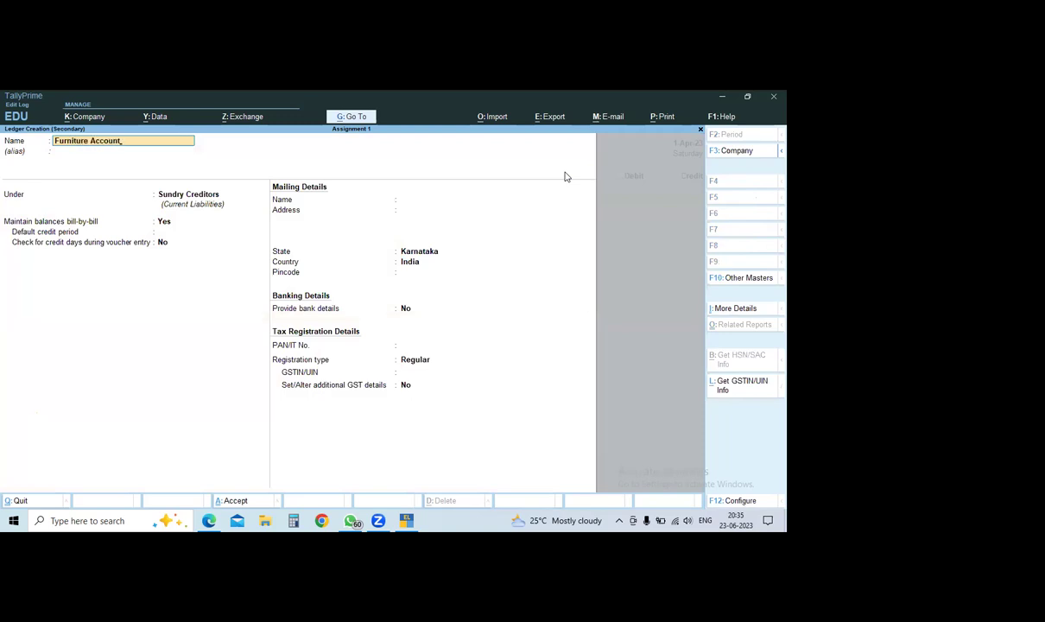
pyautogui.press('Return')
pyautogui.press('Return')
pyautogui.write('Fix')
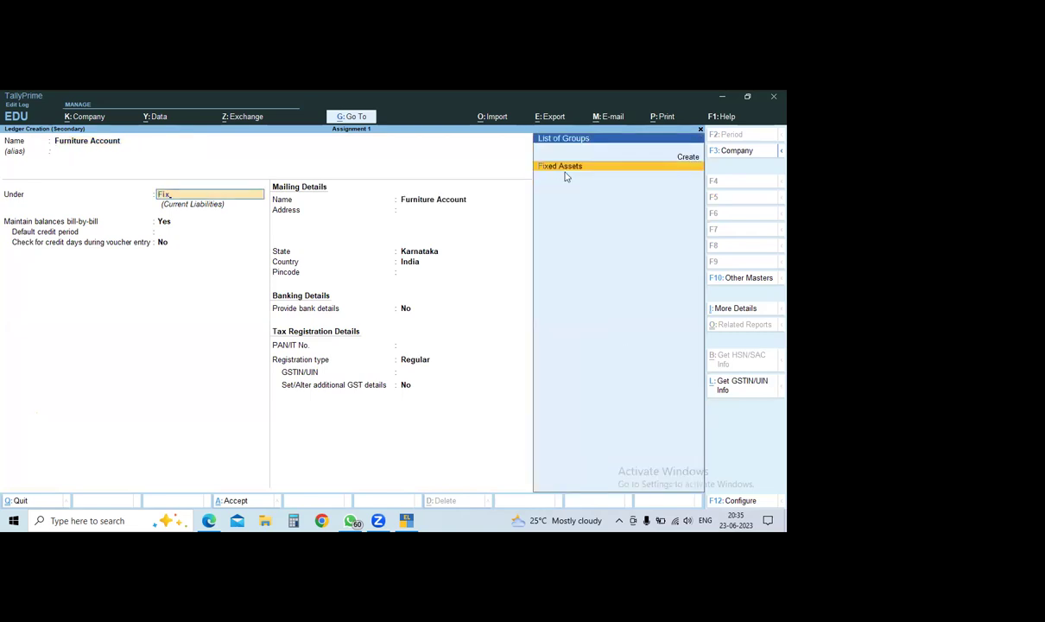
pyautogui.click(565, 175)
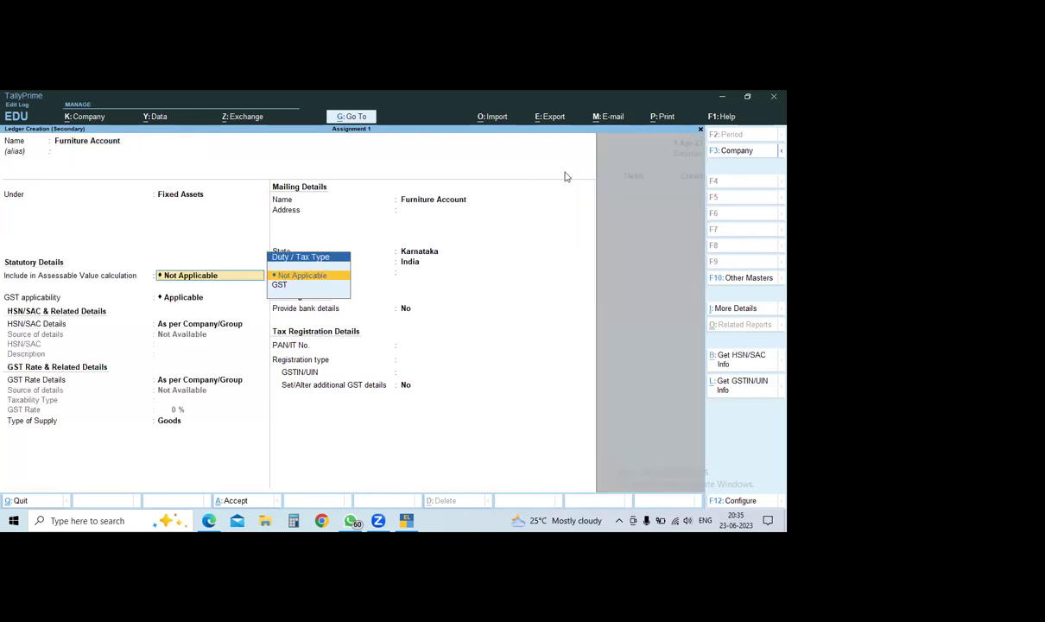
pyautogui.hotkey('ctrl', 'a')
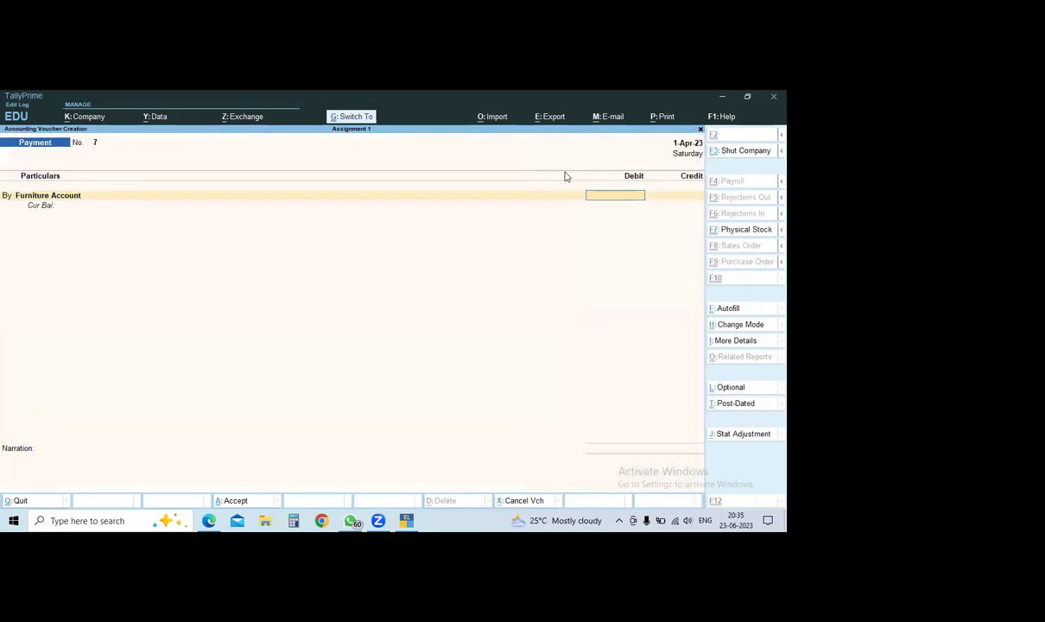
pyautogui.write('15000')
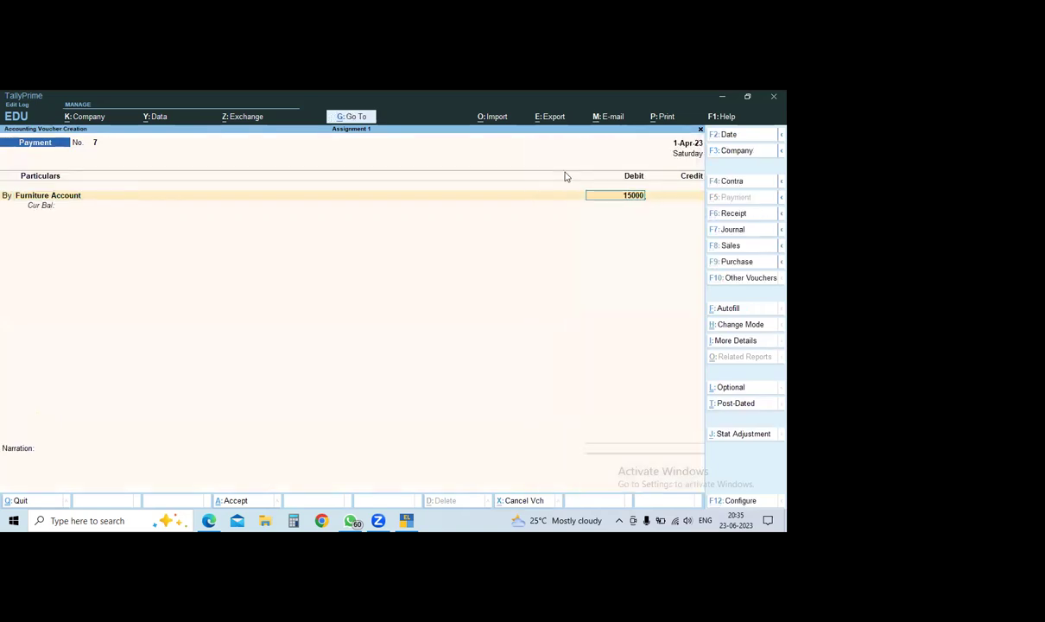
# Create a Machinary Account ledger under Fixed Assets for the second line of the furniture payment voucher.
pyautogui.press('Return')
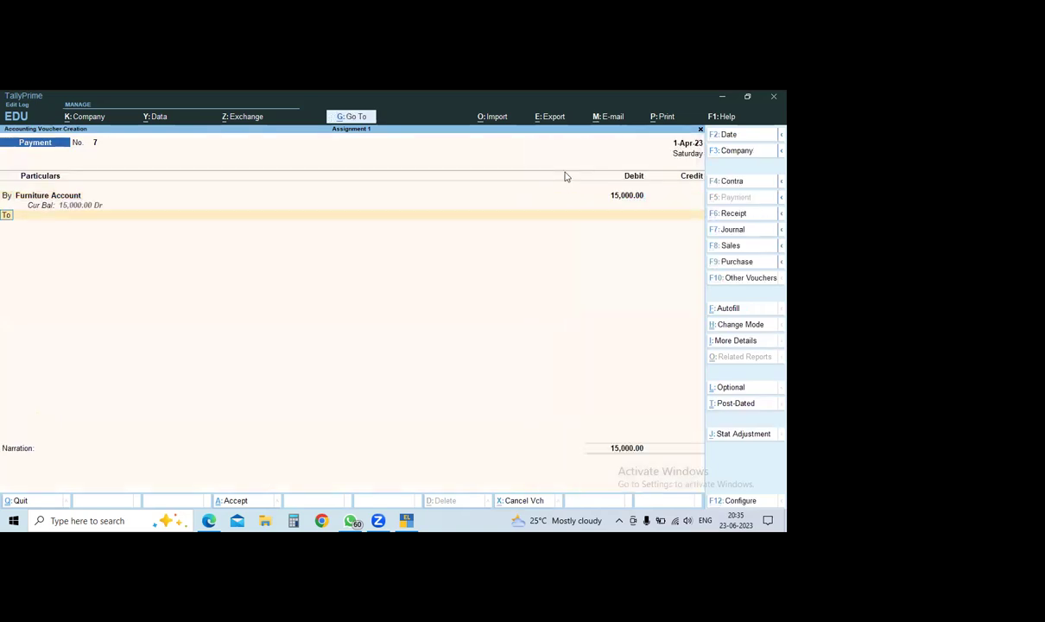
pyautogui.press('Return')
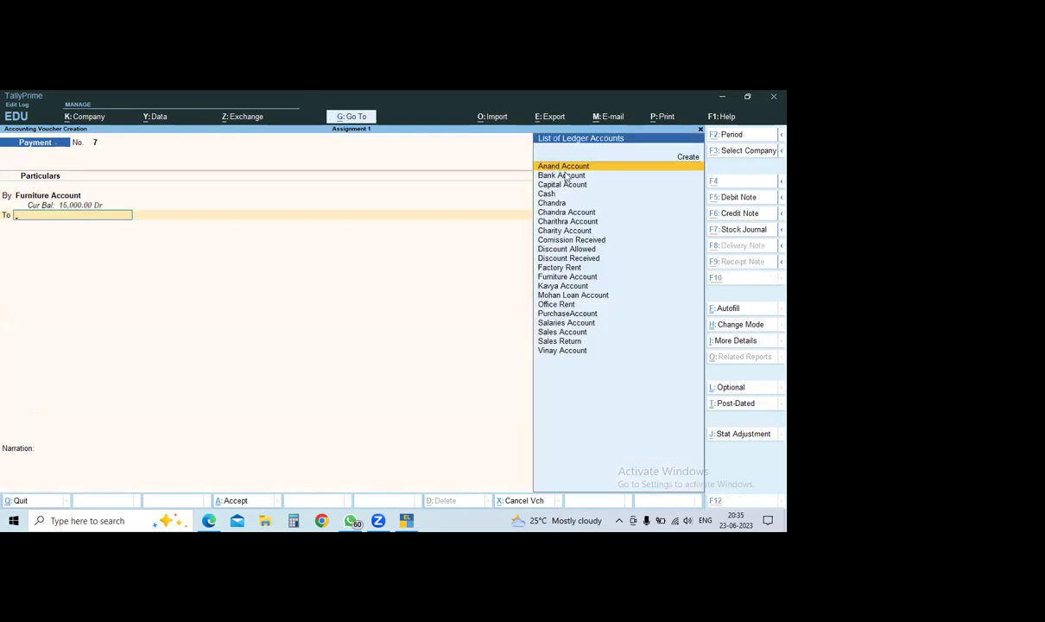
pyautogui.hotkey('alt', 'c')
pyautogui.write('Mahin')
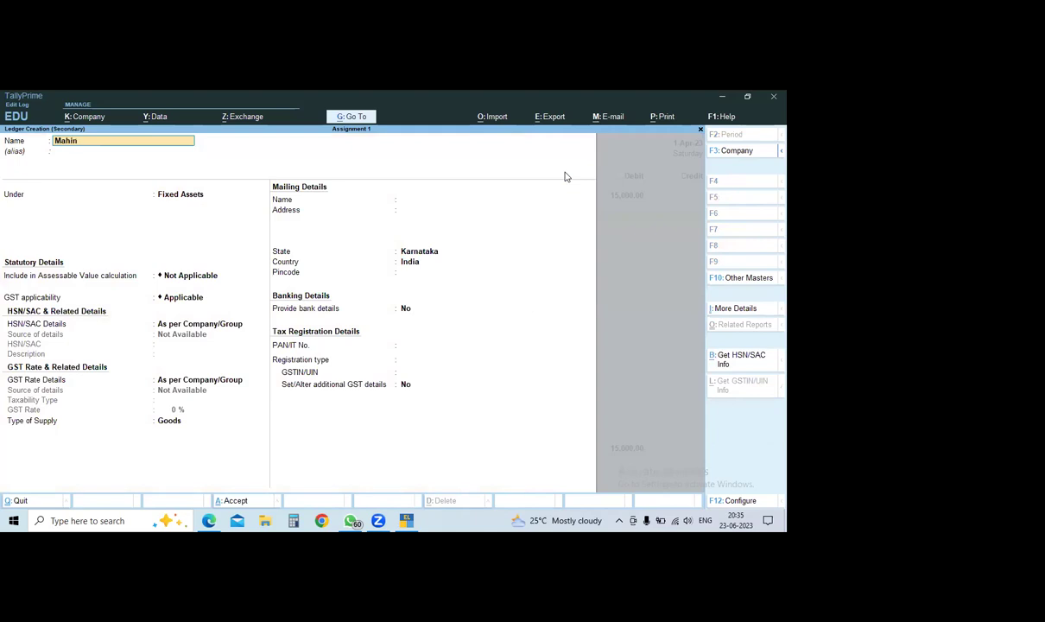
pyautogui.press('BackSpace')
pyautogui.press('BackSpace')
pyautogui.write('chinery Accou')
pyautogui.press('Return')
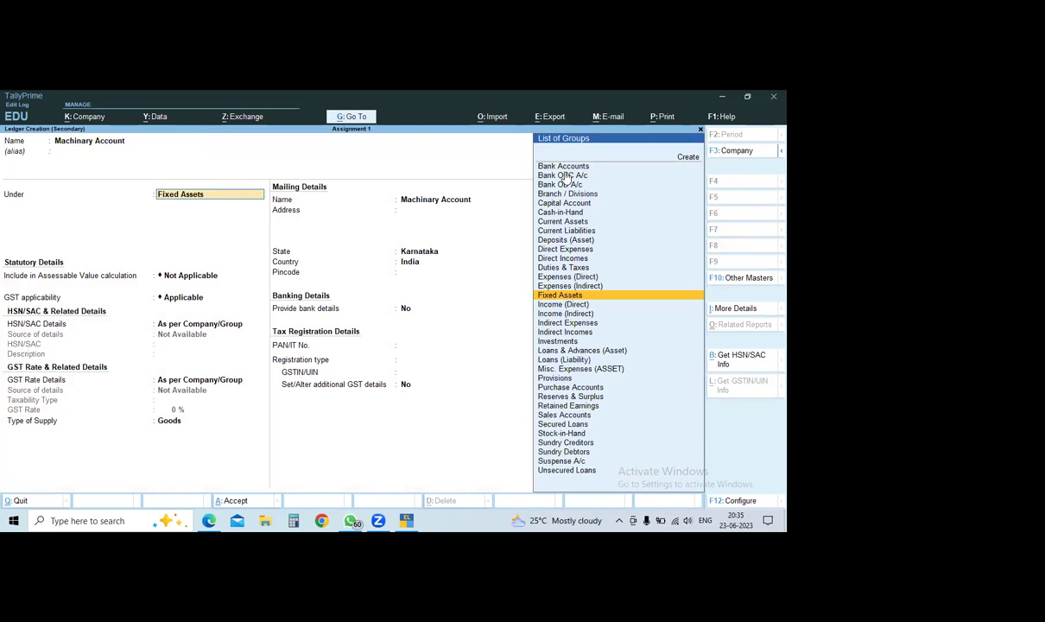
pyautogui.press('Return')
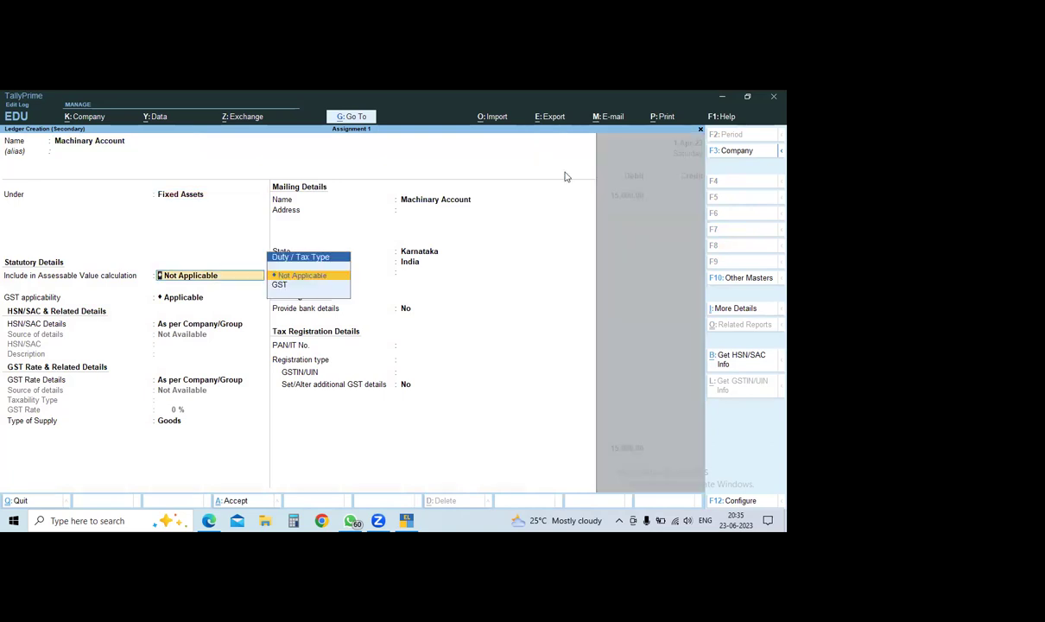
pyautogui.hotkey('ctrl', 'a')
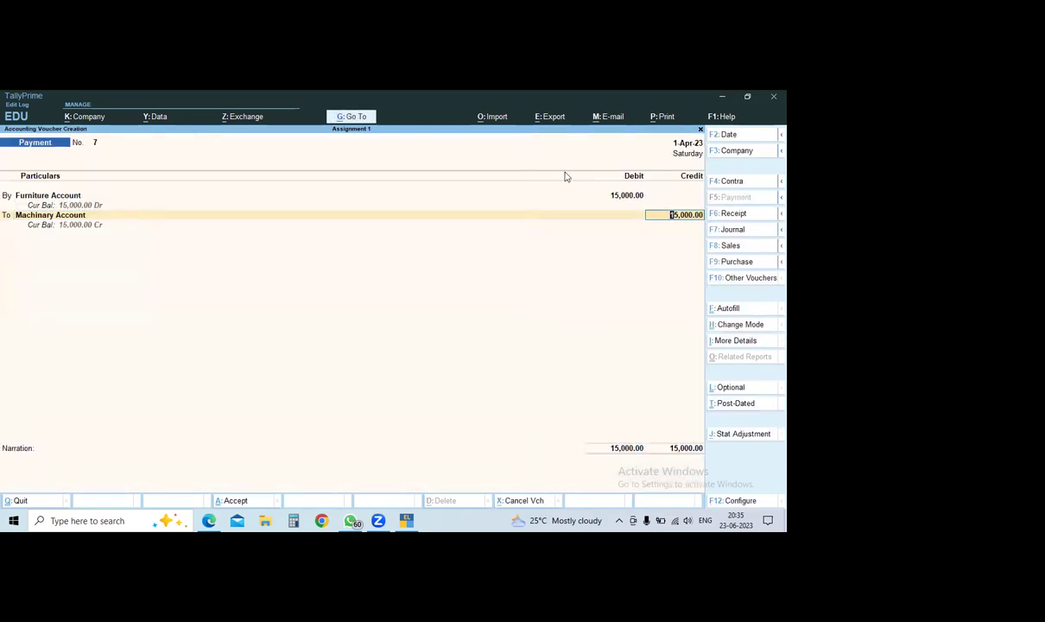
# Change the Machinary Account line from a credit to a debit entry and set its amount to 15,000.
pyautogui.press('BackSpace')
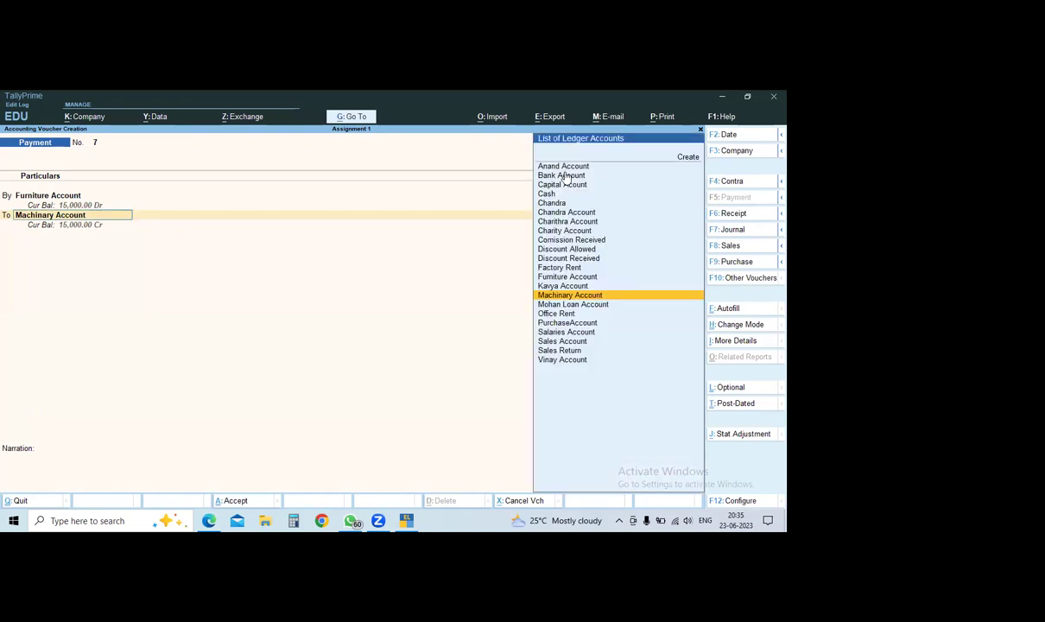
pyautogui.press('Return')
pyautogui.write('by')
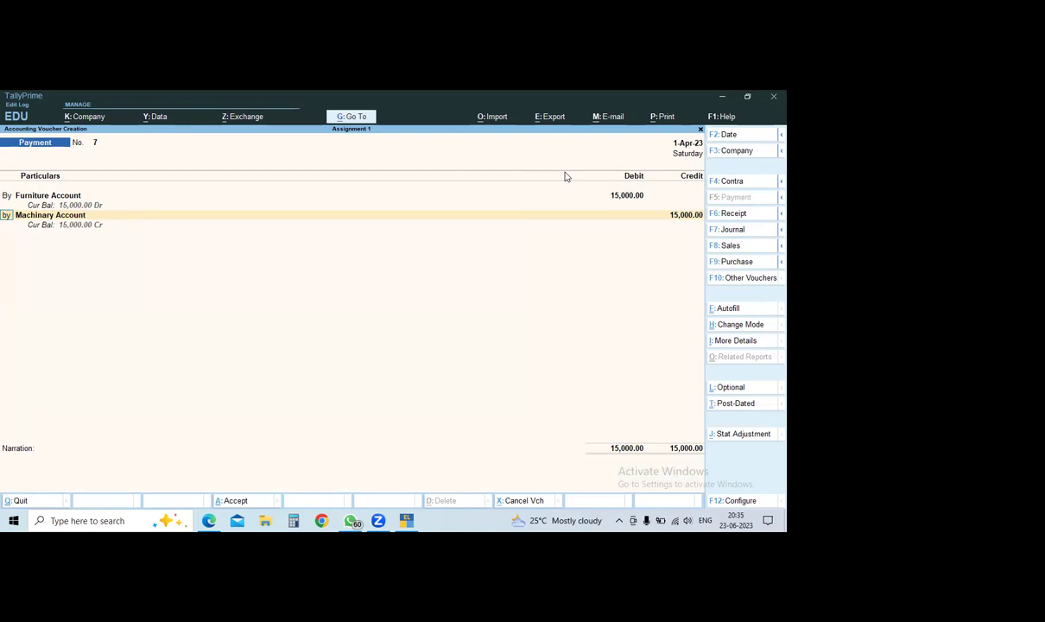
pyautogui.press('Return')
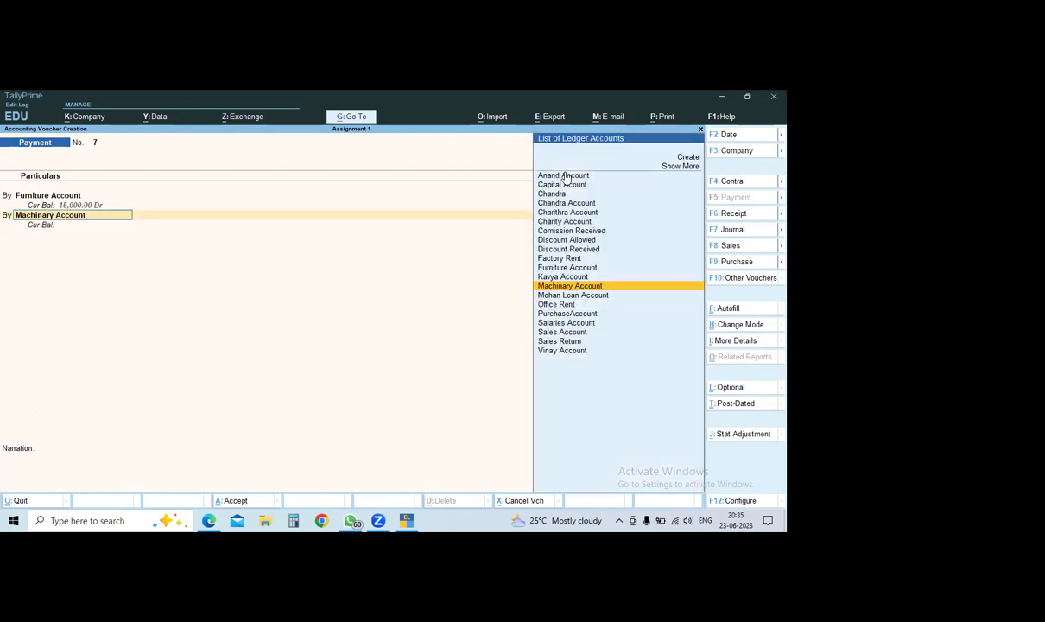
pyautogui.press('Return')
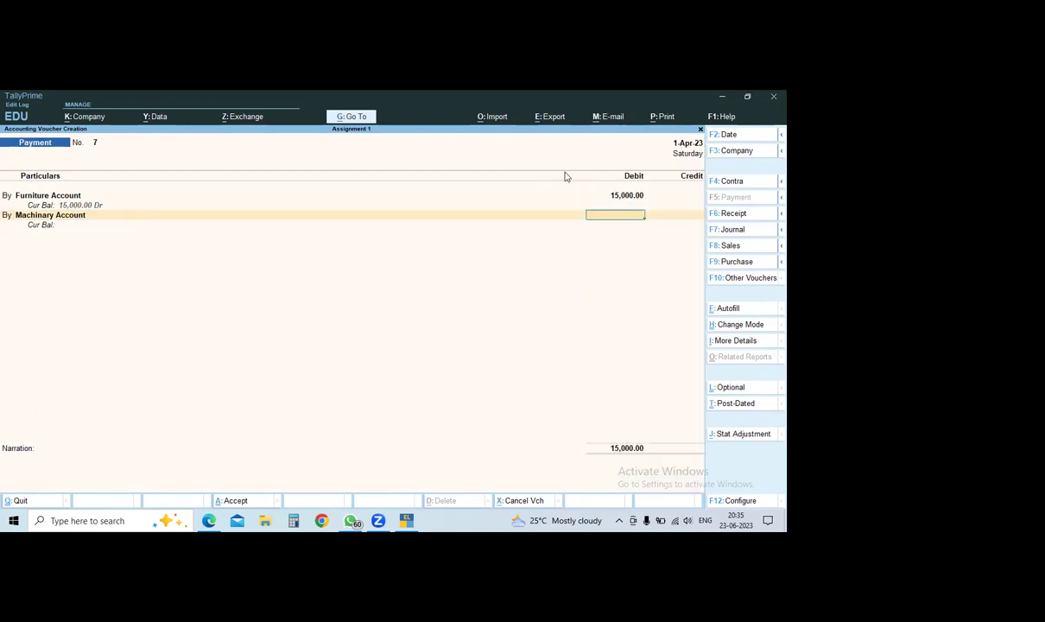
pyautogui.write('15000')
pyautogui.press('Return')
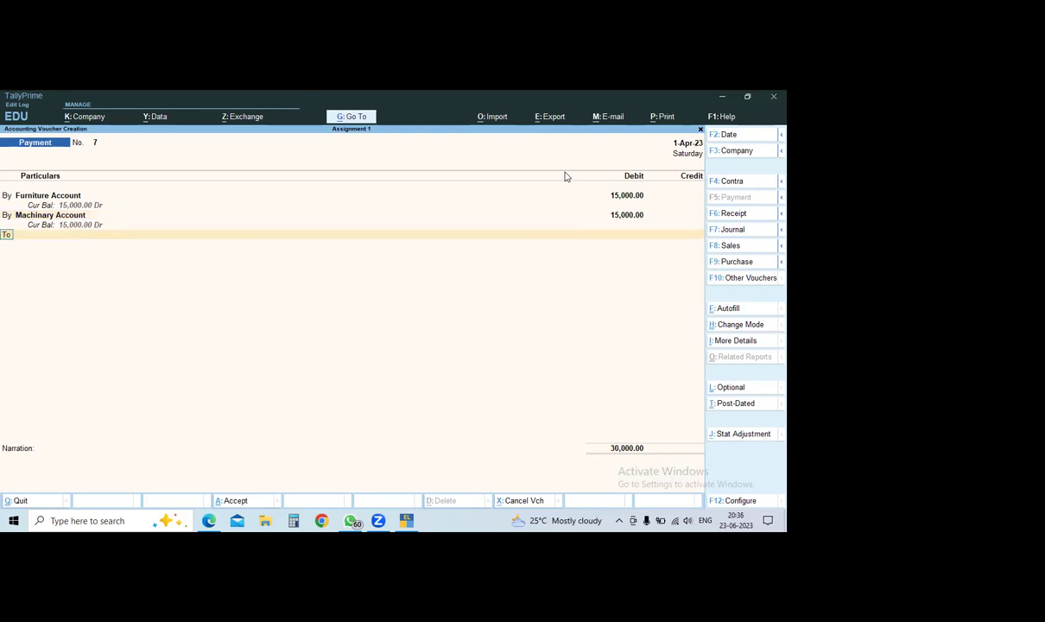
# Credit the Cash ledger with 30,000 and save the furniture and machinery payment voucher.
pyautogui.press('Return')
pyautogui.press('Down')
pyautogui.press('Down')
pyautogui.press('Down')
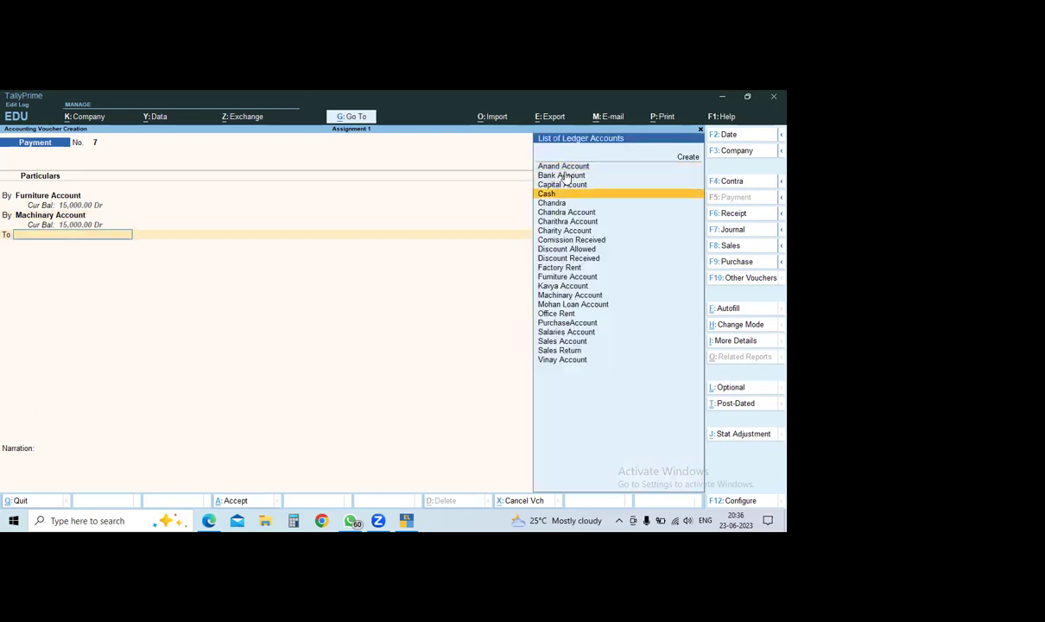
pyautogui.press('Return')
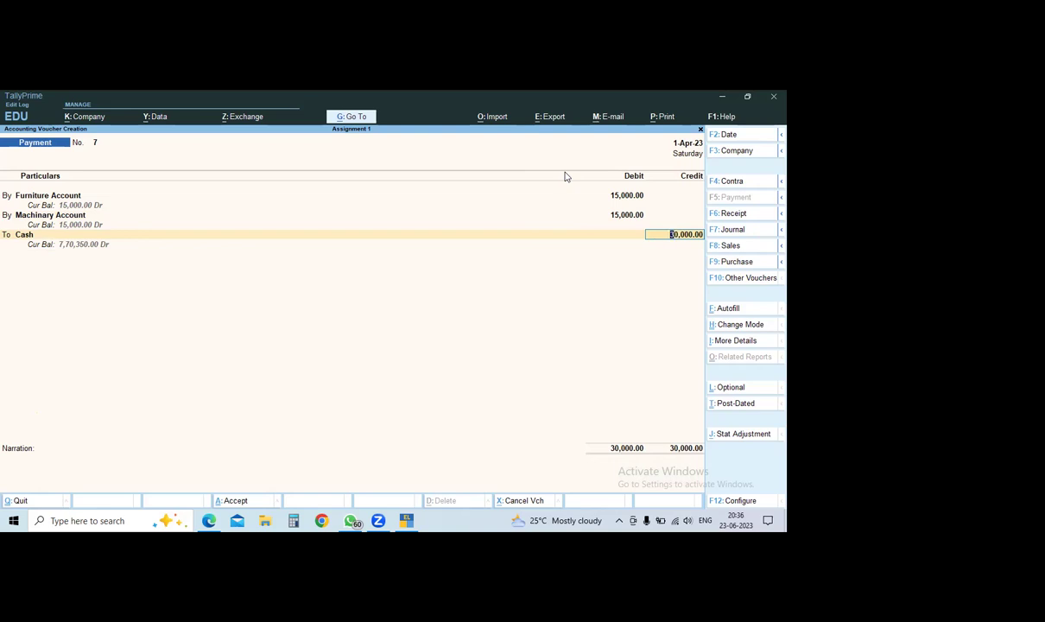
pyautogui.press('Return')
pyautogui.press('Return')
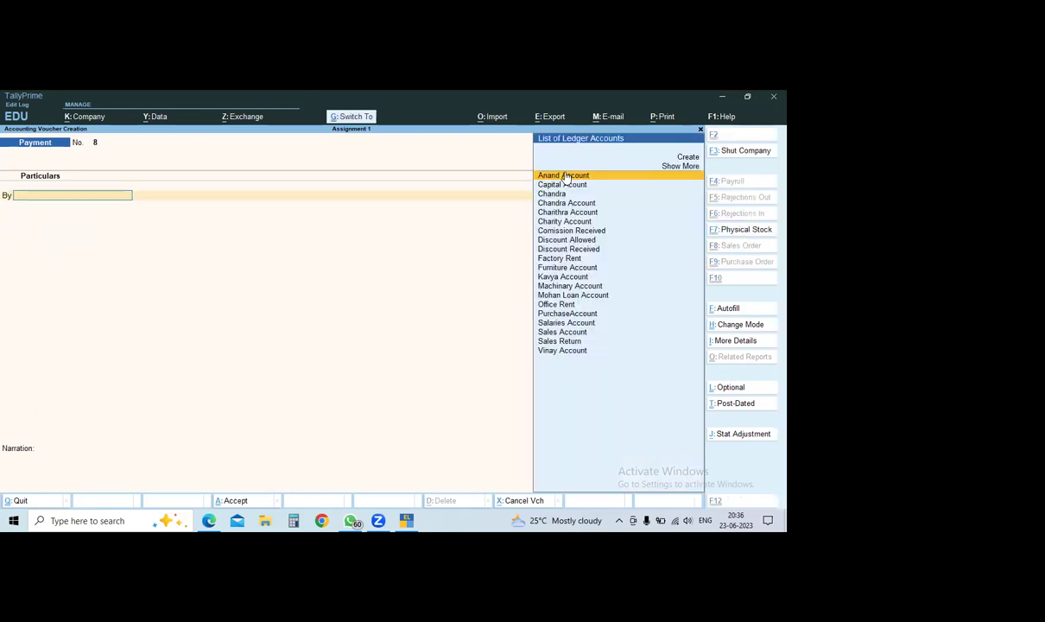
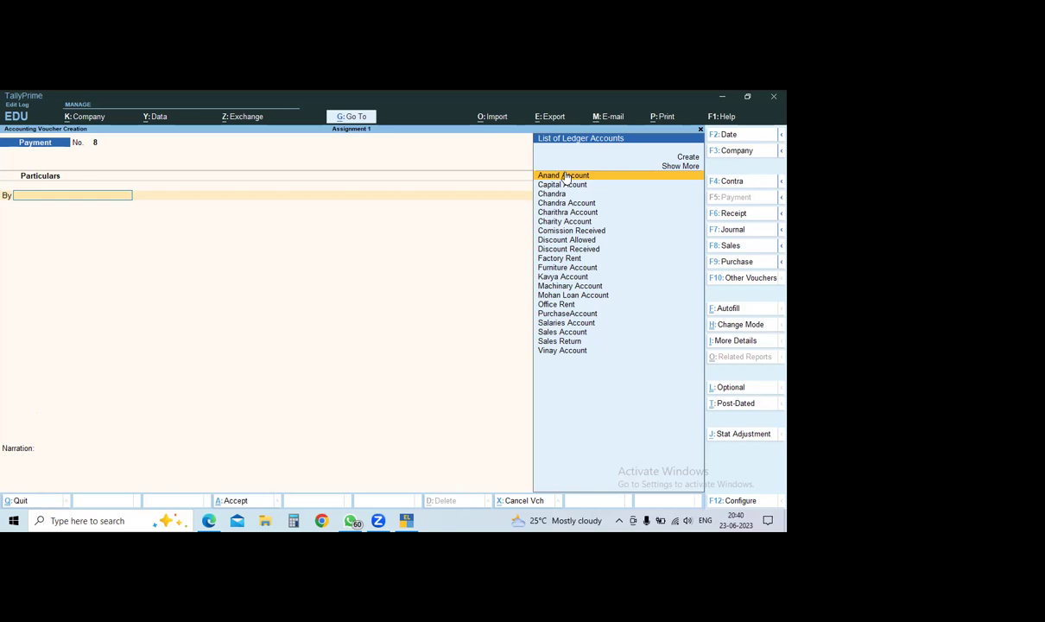
# Create an Eletronic Charges ledger under Indirect Expenses in the new payment voucher and debit it with 2,500.
pyautogui.press('alt')
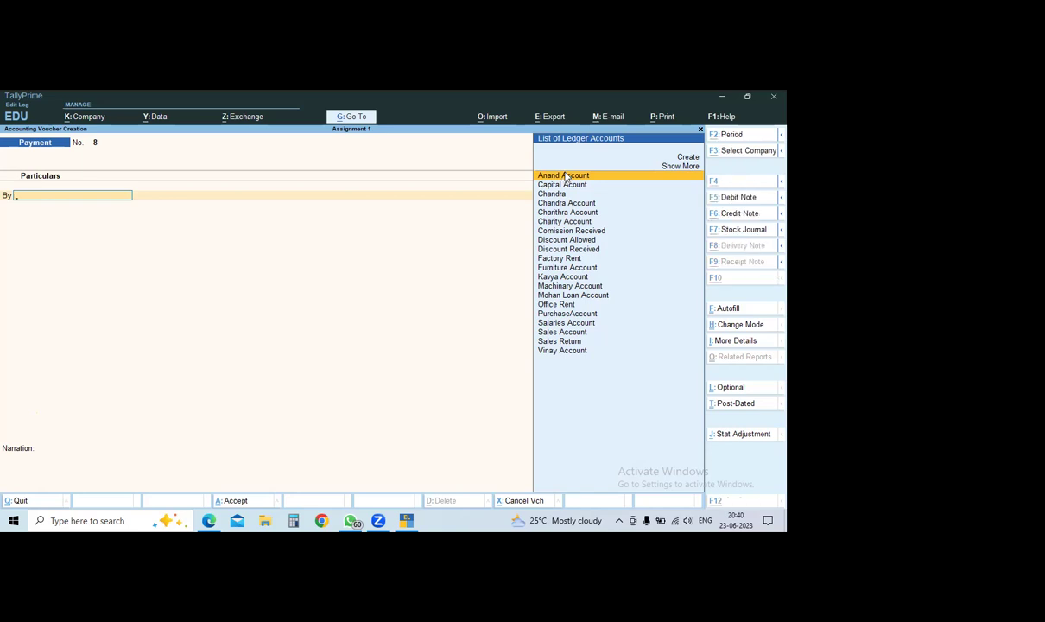
pyautogui.hotkey('alt', 'c')
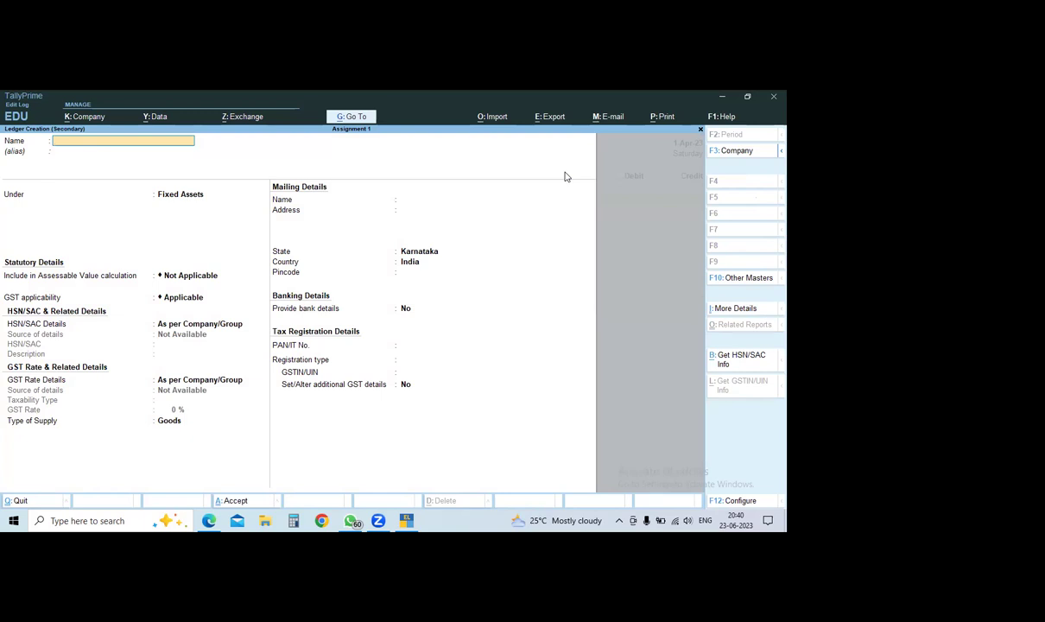
pyautogui.write('Eletronic charges')
pyautogui.press('Return')
pyautogui.press('Return')
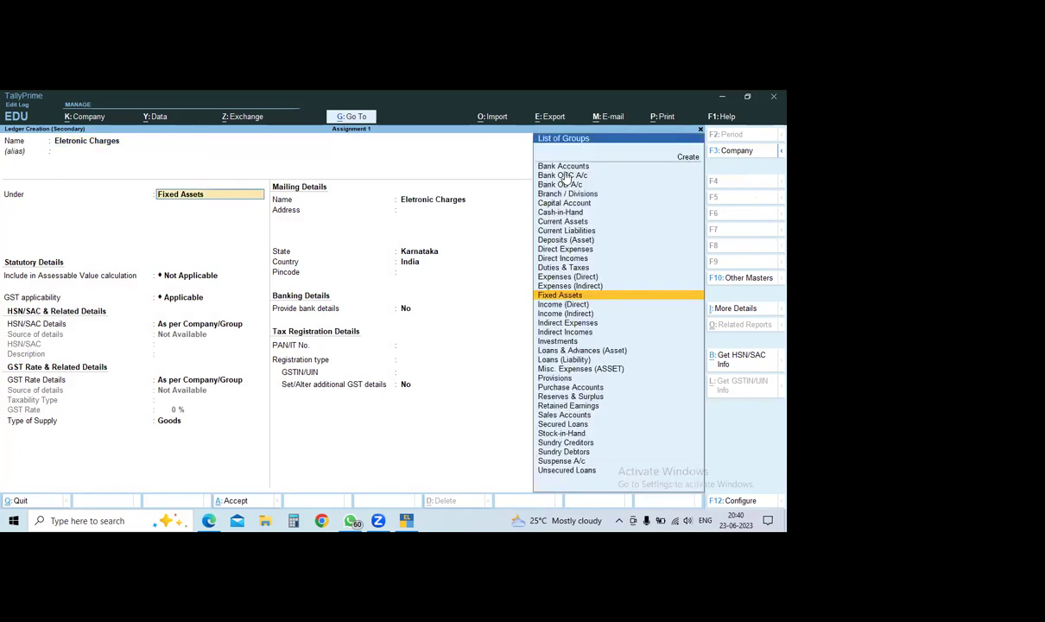
pyautogui.write('Ind')
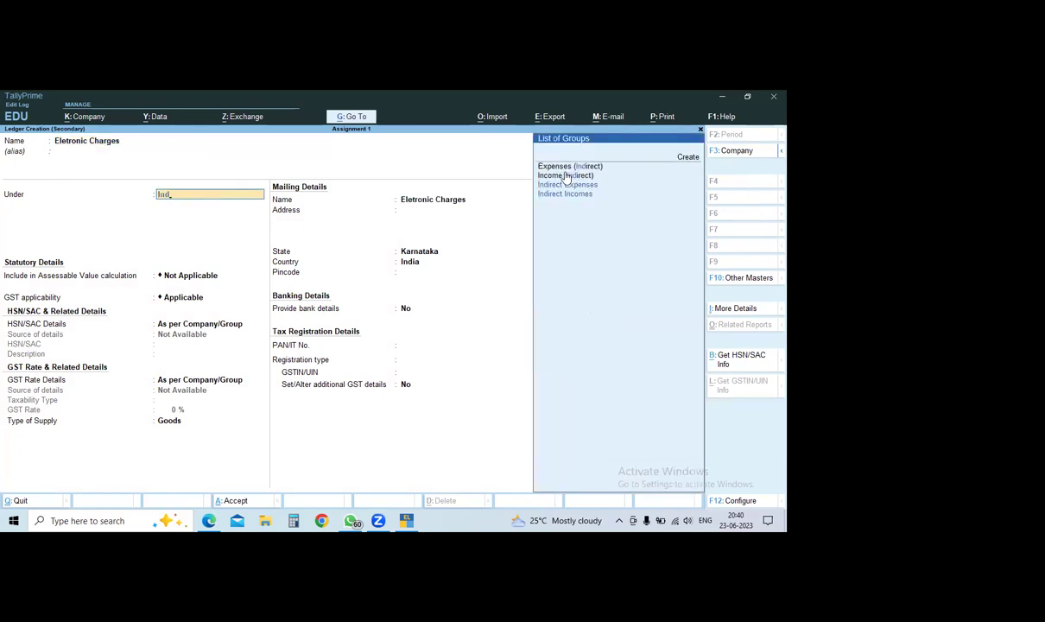
pyautogui.press('Up')
pyautogui.press('Up')
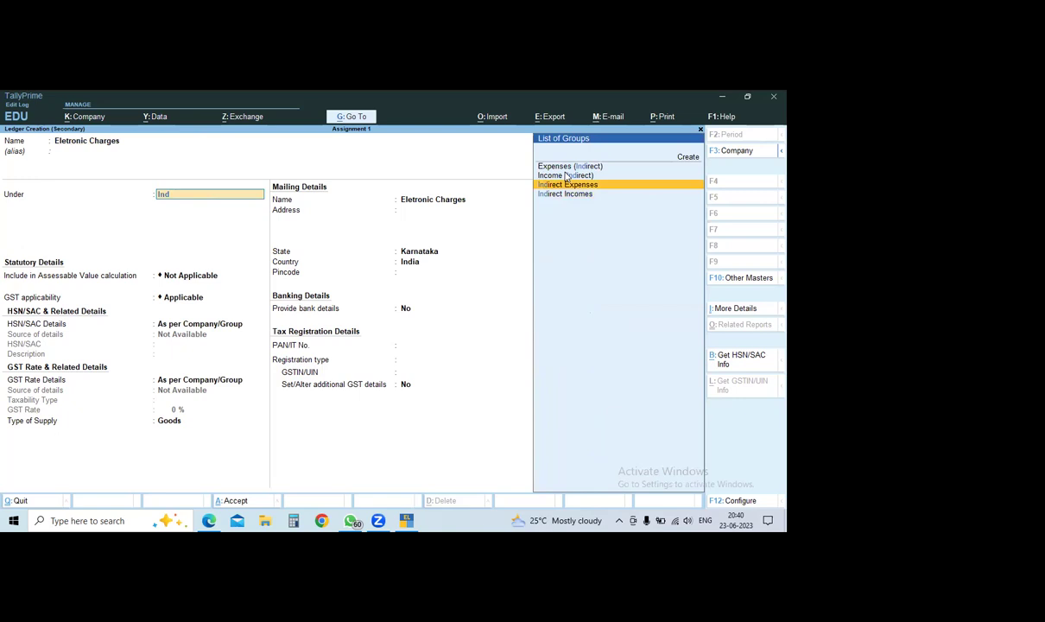
pyautogui.press('Return')
pyautogui.hotkey('ctrl', 'a')
pyautogui.press('Return')
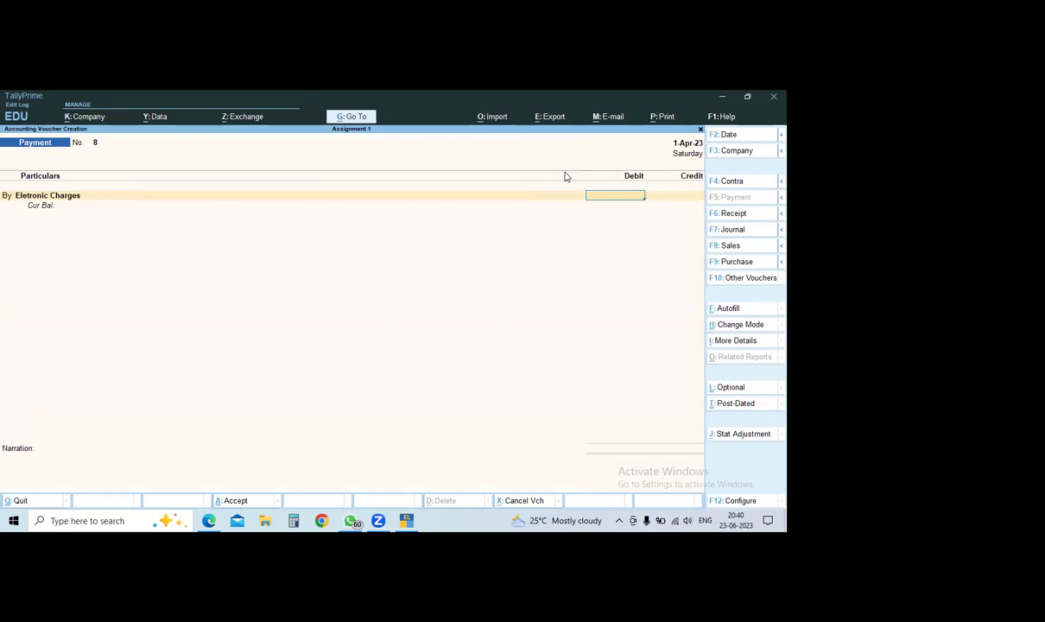
pyautogui.write('2500')
pyautogui.press('Return')
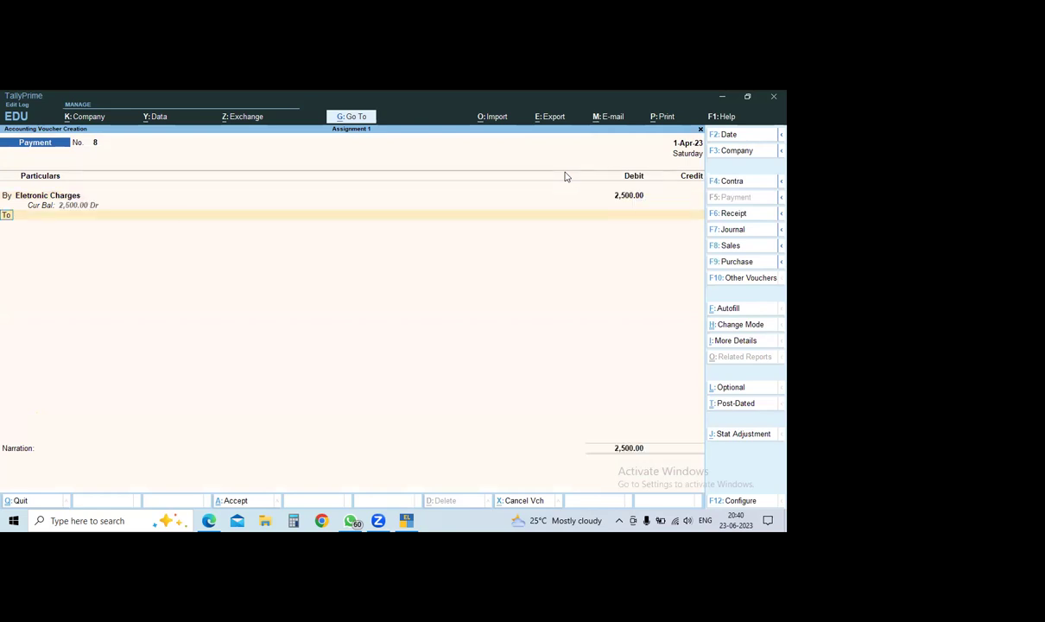
# Add a second debit line with a new Insurane ledger under Indirect Expenses and an amount of 50,000.
pyautogui.write('b')
pyautogui.press('Return')
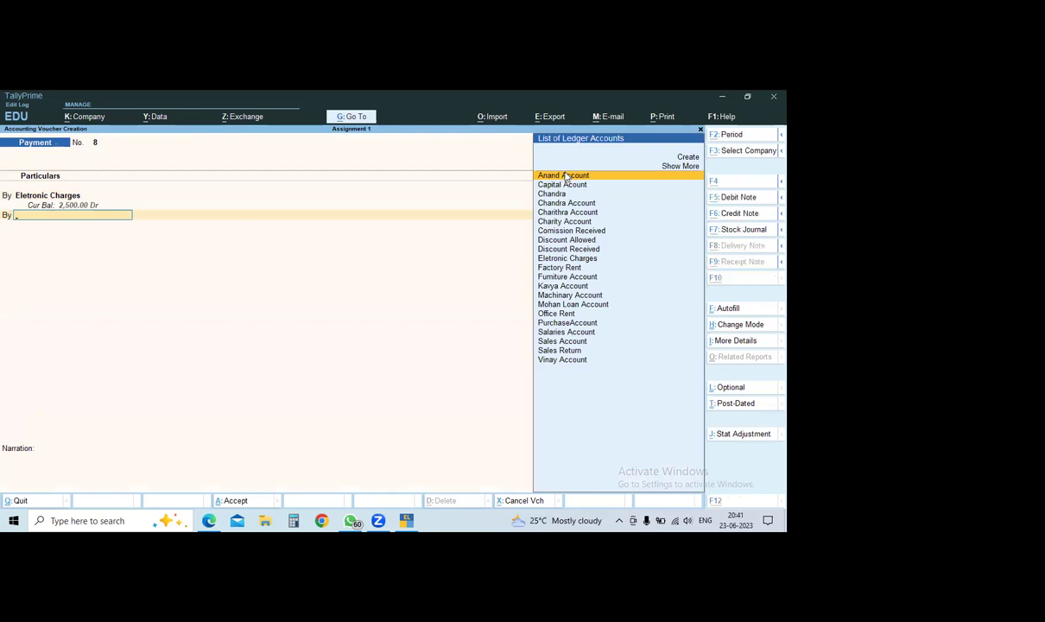
pyautogui.hotkey('alt', 'c')
pyautogui.write('Insur')
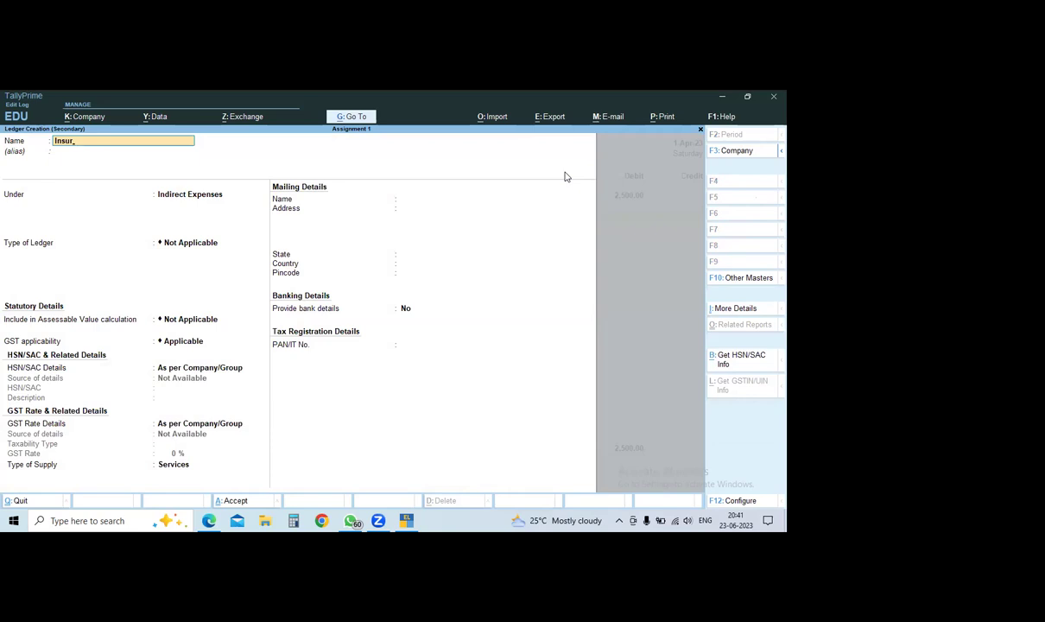
pyautogui.write('ane')
pyautogui.press('ctrl')
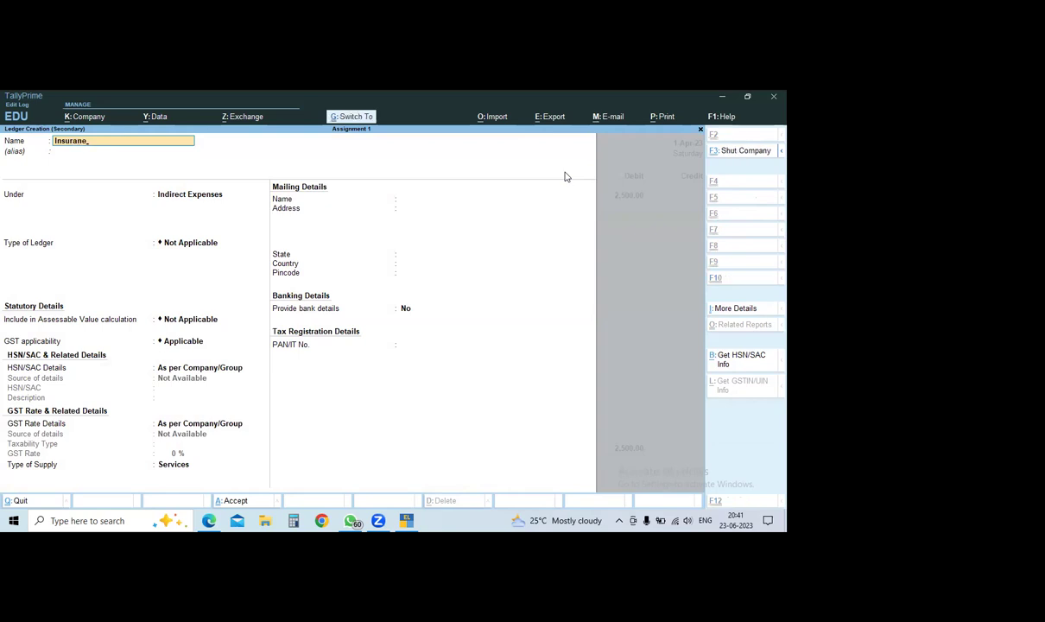
pyautogui.press('Return')
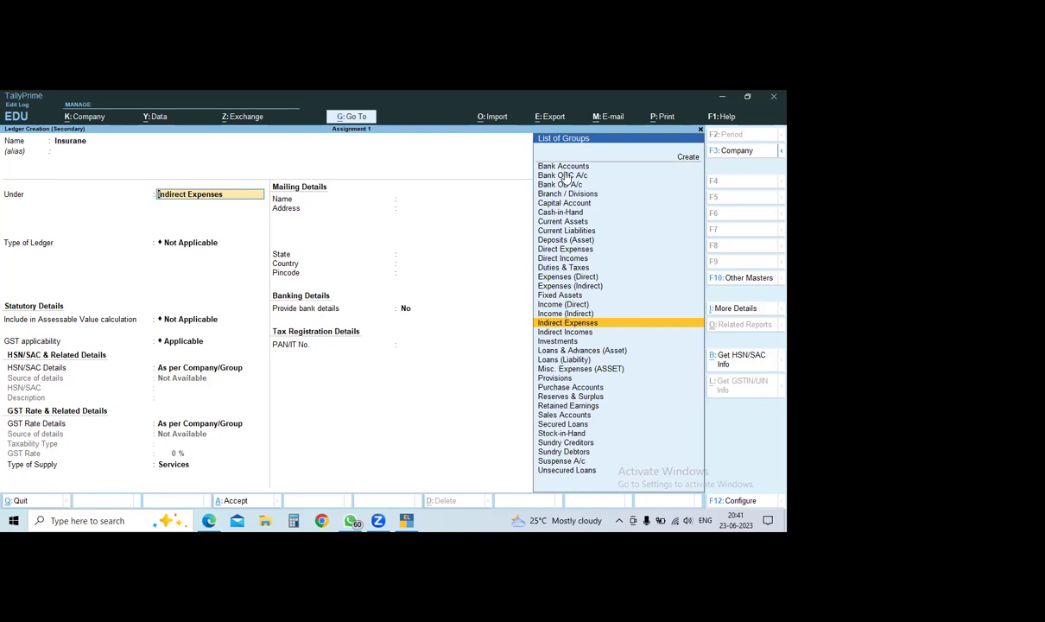
pyautogui.press('ctrl')
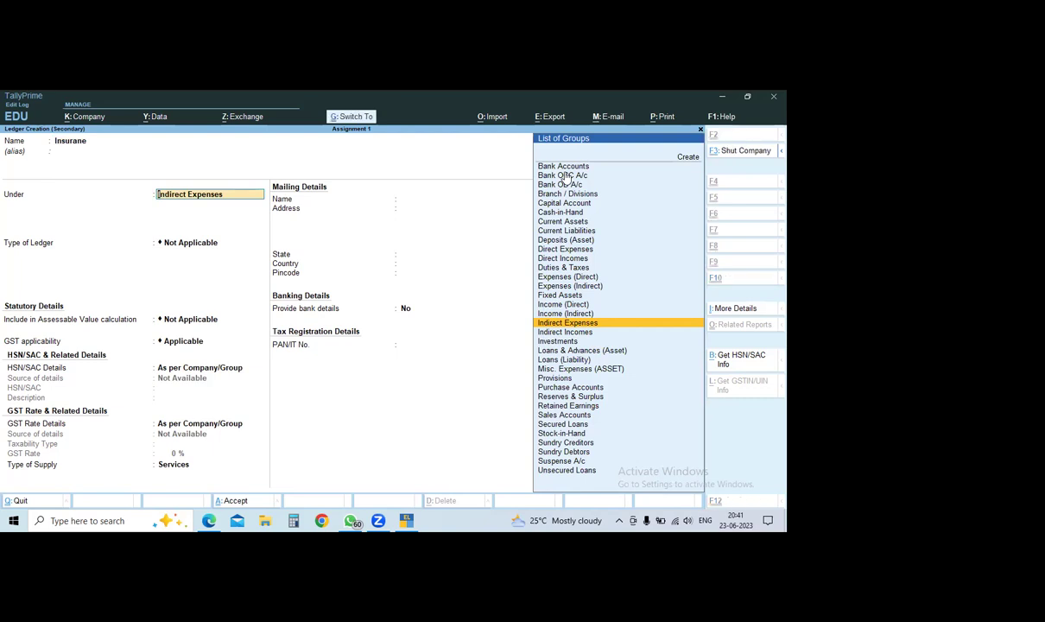
pyautogui.hotkey('ctrl', 'a')
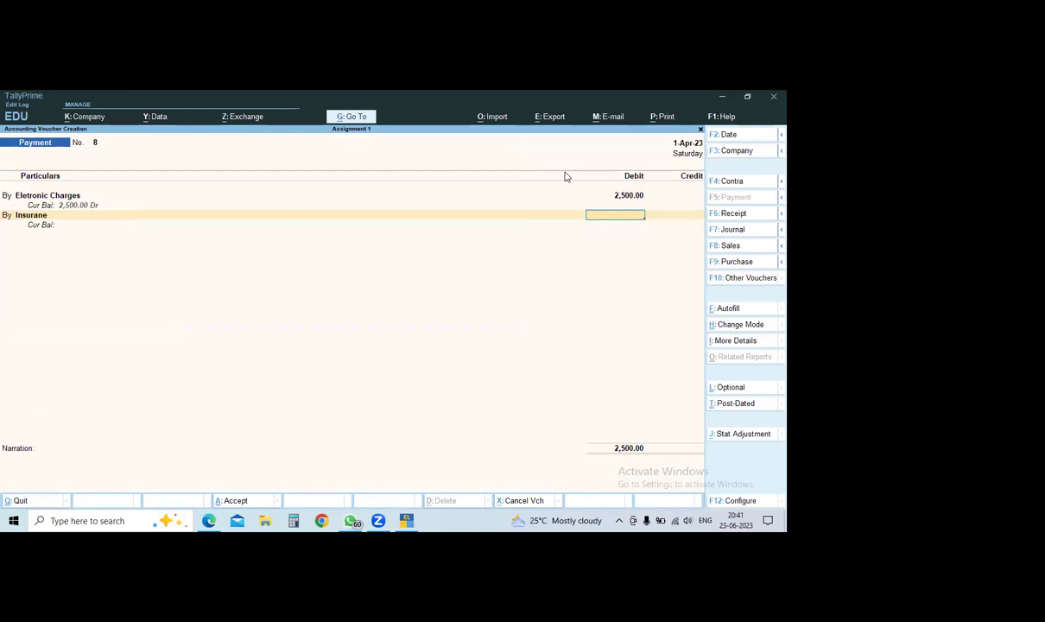
pyautogui.write('50,000')
pyautogui.press('Return')
# Add a third debit line with a new Interest ledger under Indirect Expenses and an amount of 3,000.
pyautogui.write('by')
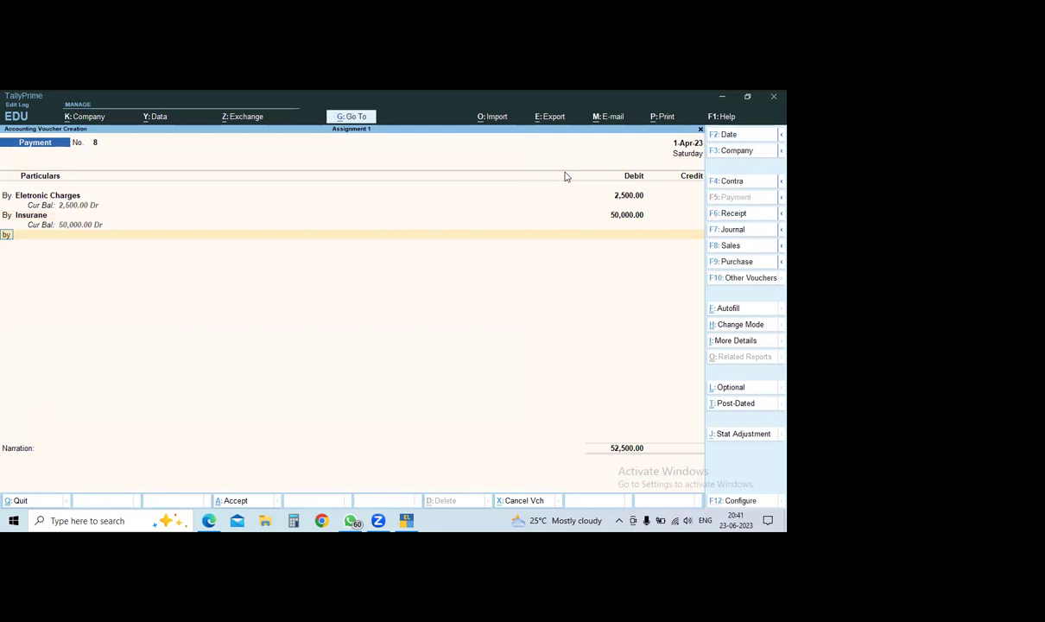
pyautogui.press('alt')
pyautogui.press('alt')
pyautogui.press('Return')
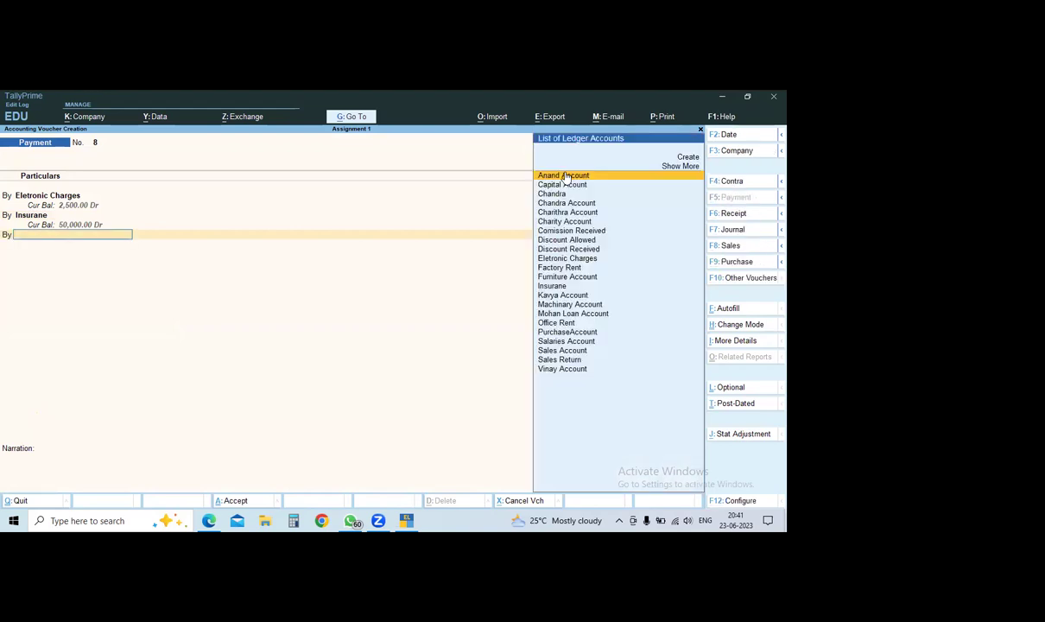
pyautogui.press('alt')
pyautogui.hotkey('alt', 'c')
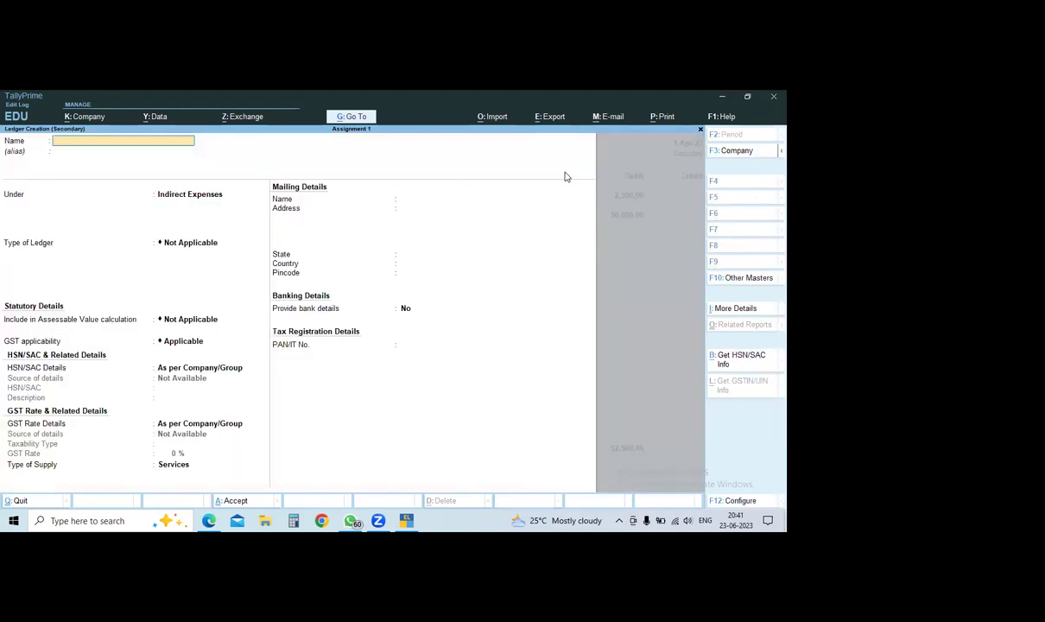
pyautogui.write('Int')
pyautogui.press('ctrl')
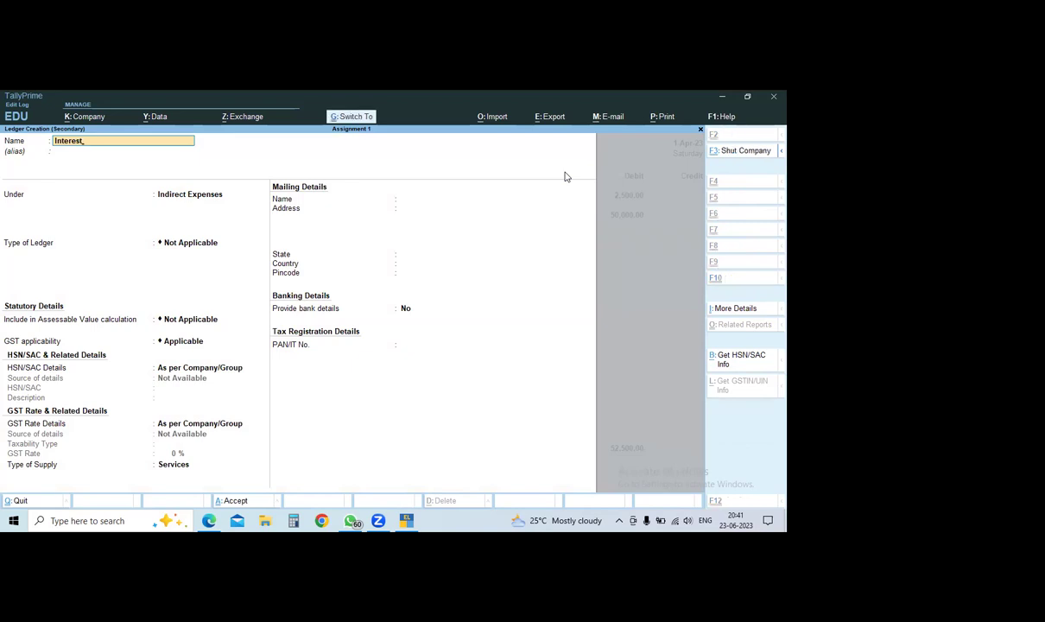
pyautogui.hotkey('ctrl', 'a')
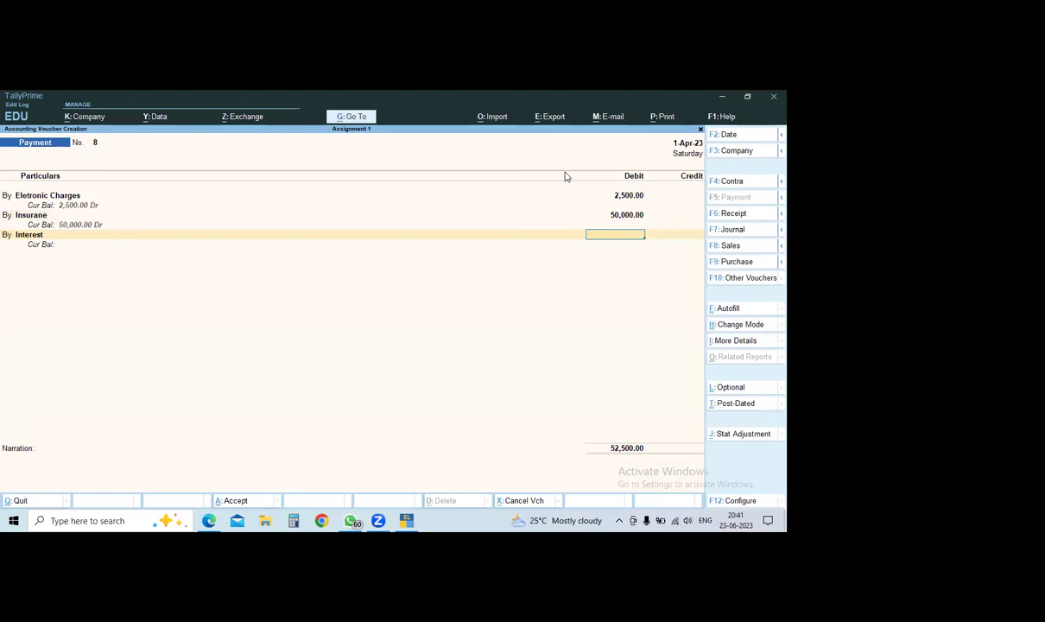
pyautogui.write('3000')
pyautogui.press('Return')
# Add a fourth debit line with a new Stationary ledger under Indirect Expenses and an amount of 6,500.
pyautogui.write('by')
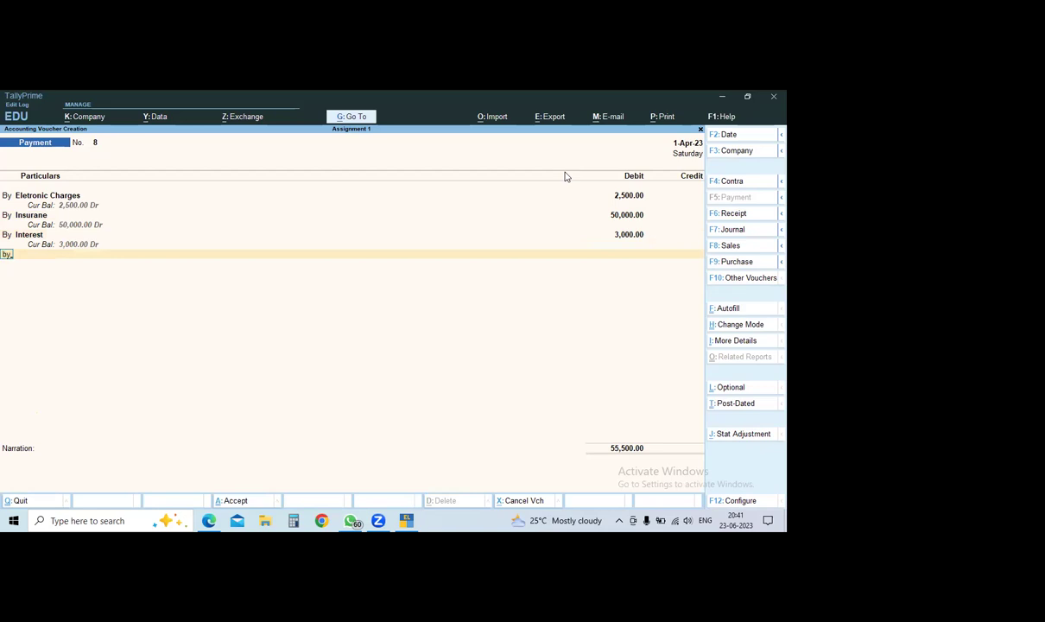
pyautogui.press('Return')
pyautogui.hotkey('alt', 'c')
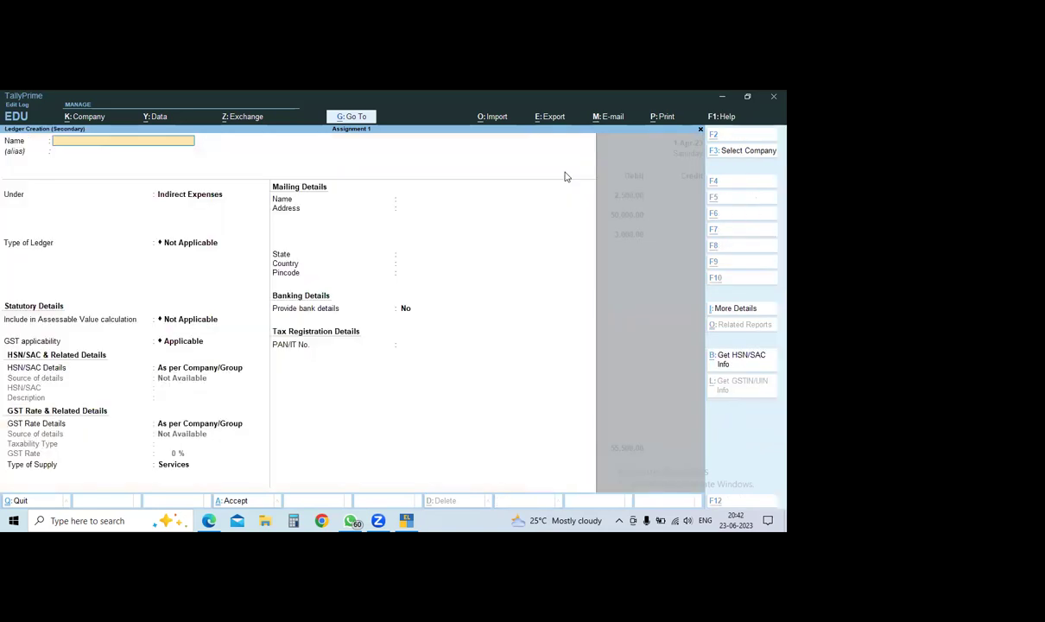
pyautogui.write('Stationary')
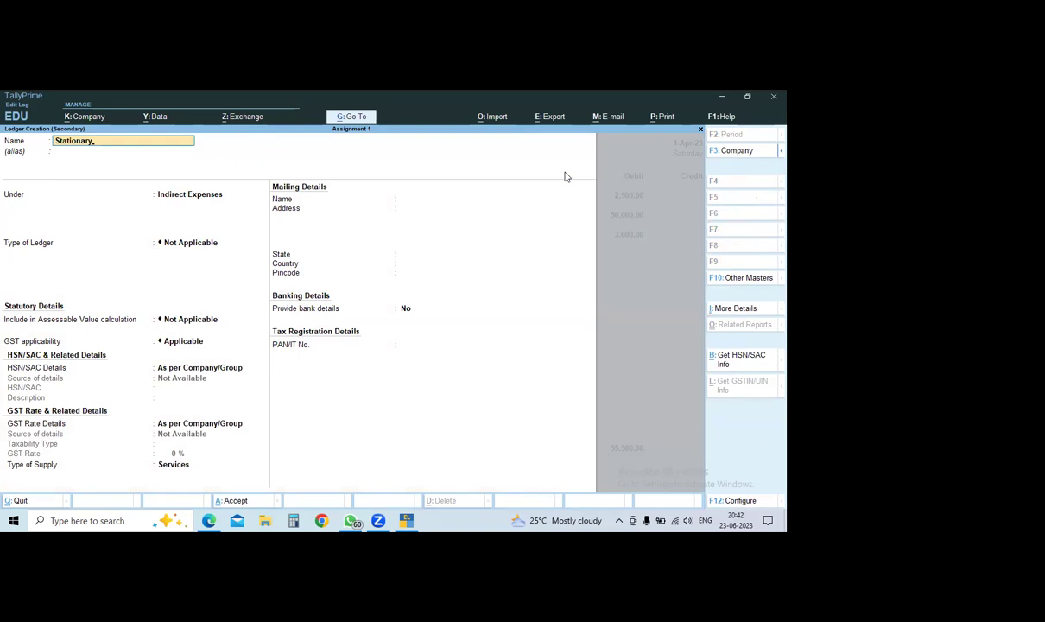
pyautogui.hotkey('ctrl', 'a')
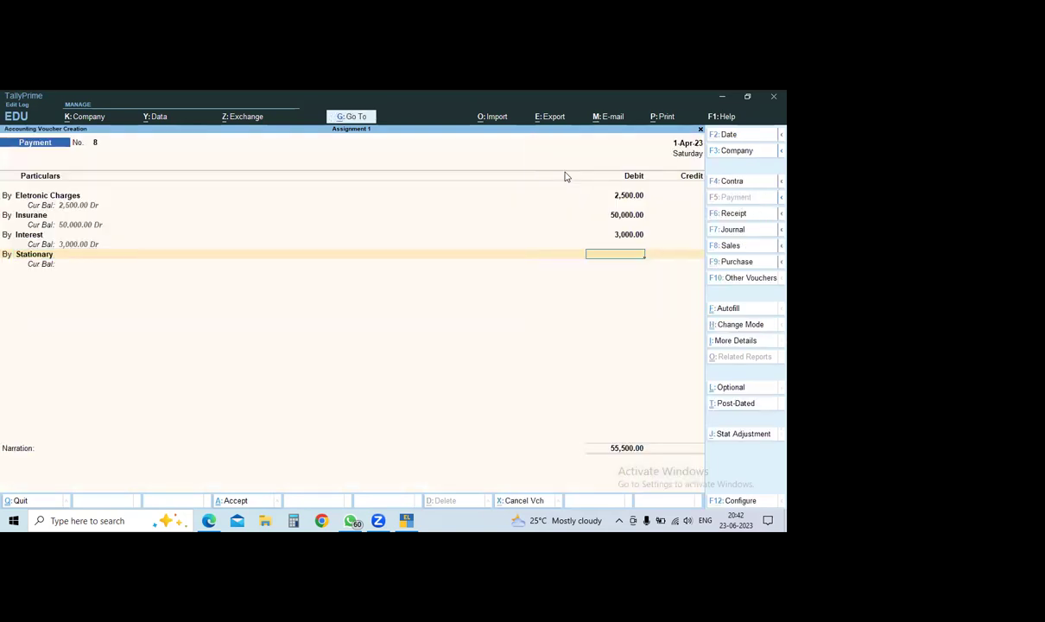
pyautogui.write('6500')
pyautogui.press('Return')
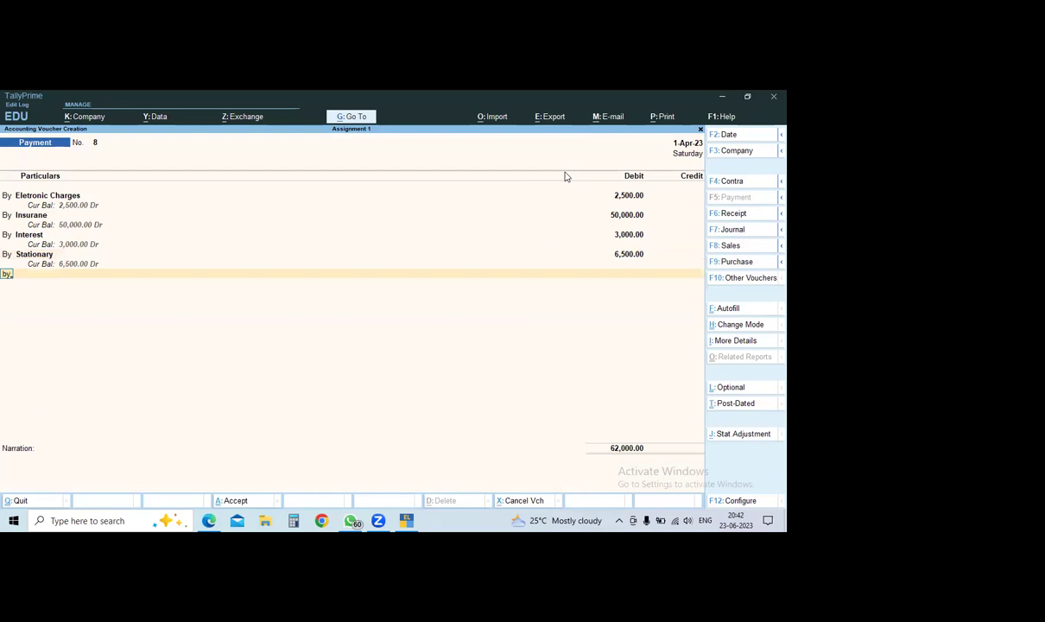
# Add a fifth debit line with a new Travelling Charges ledger under Indirect Expenses and an amount of 2,000.
pyautogui.hotkey('alt', 'c')
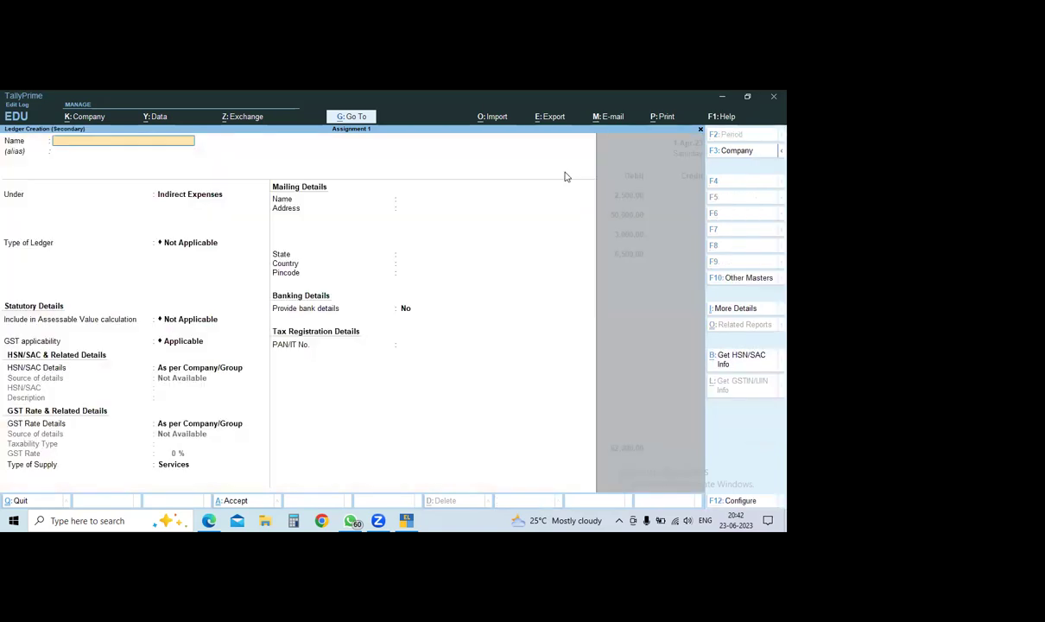
pyautogui.write('Trave')
pyautogui.write('lli')
pyautogui.write('ng Har')
pyautogui.write('c')
pyautogui.press('BackSpace')
pyautogui.press('Right')
pyautogui.write('c')
pyautogui.press('ctrl')
pyautogui.hotkey('ctrl', 'a')
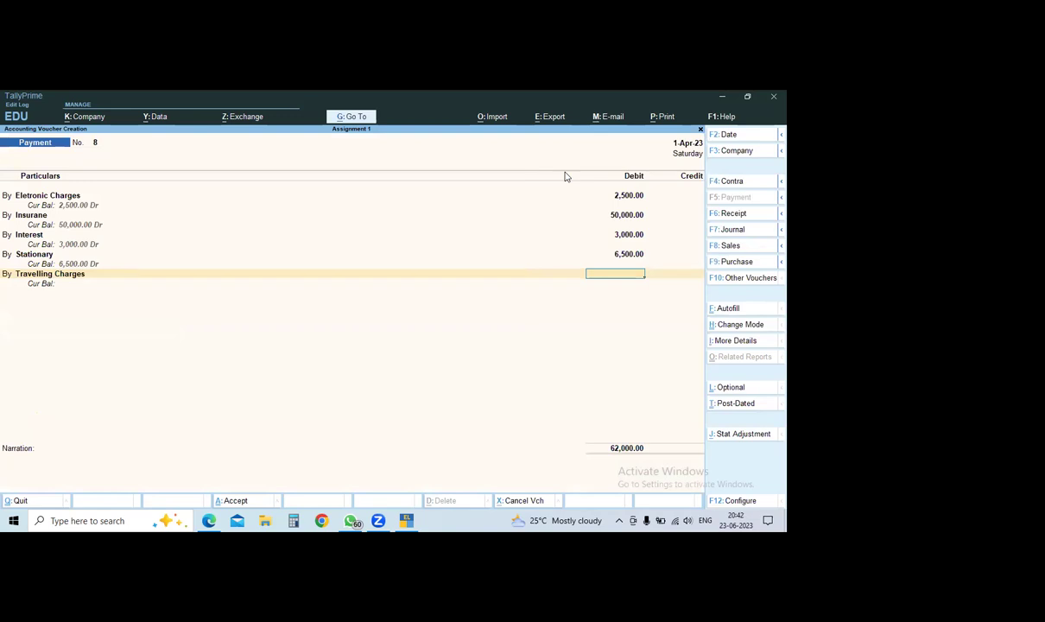
pyautogui.write('2000')
pyautogui.press('Return')
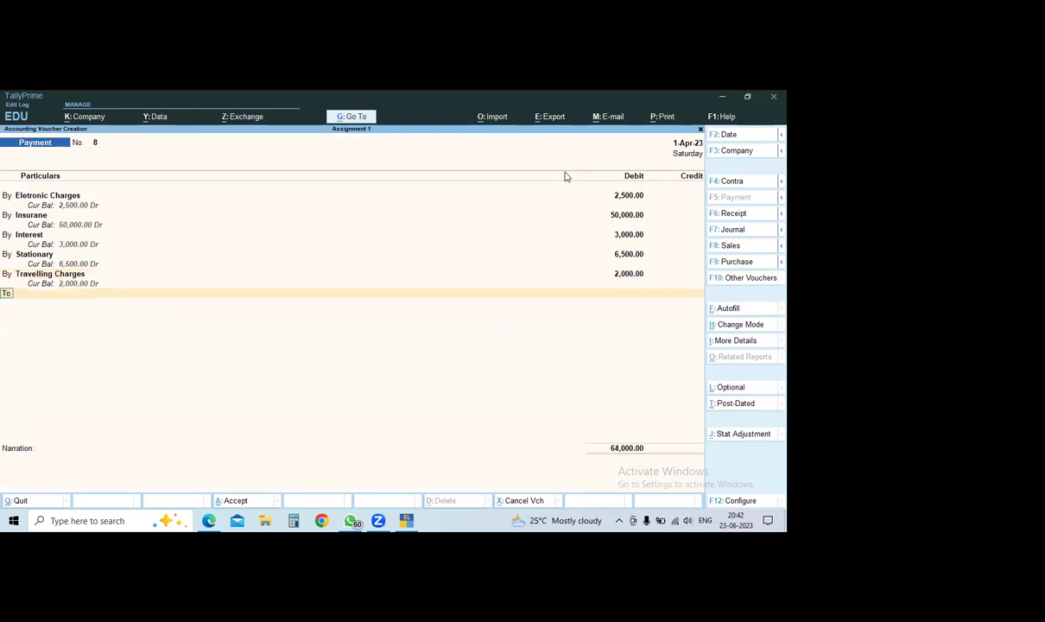
# Credit the Cash ledger with 64,000 and save the expenses payment voucher.
pyautogui.press('Down')
pyautogui.press('Down')
pyautogui.press('Down')
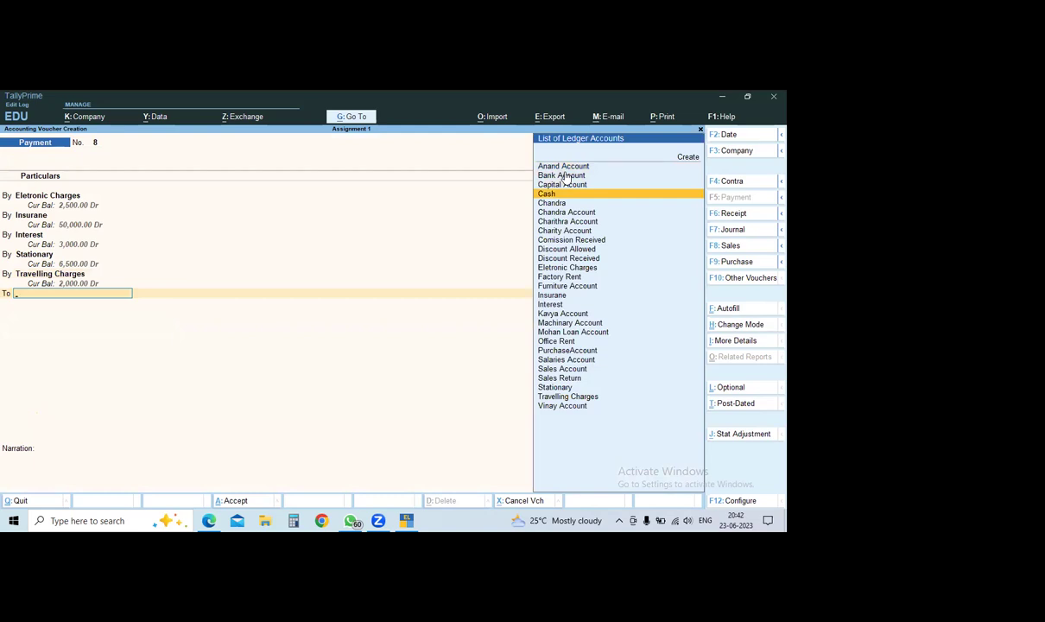
pyautogui.press('Return')
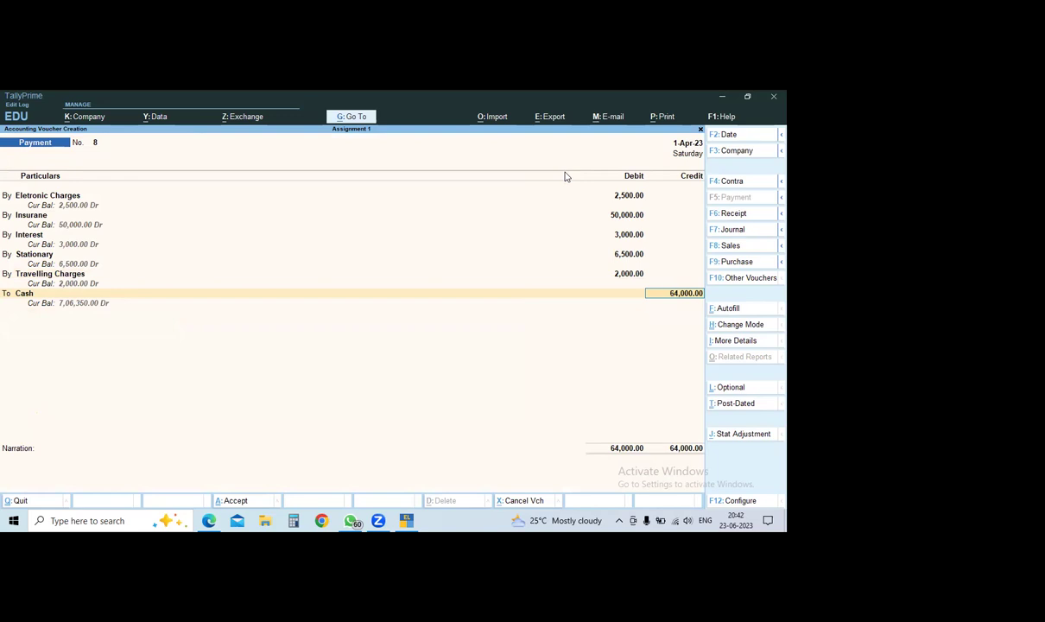
pyautogui.press('ctrl')
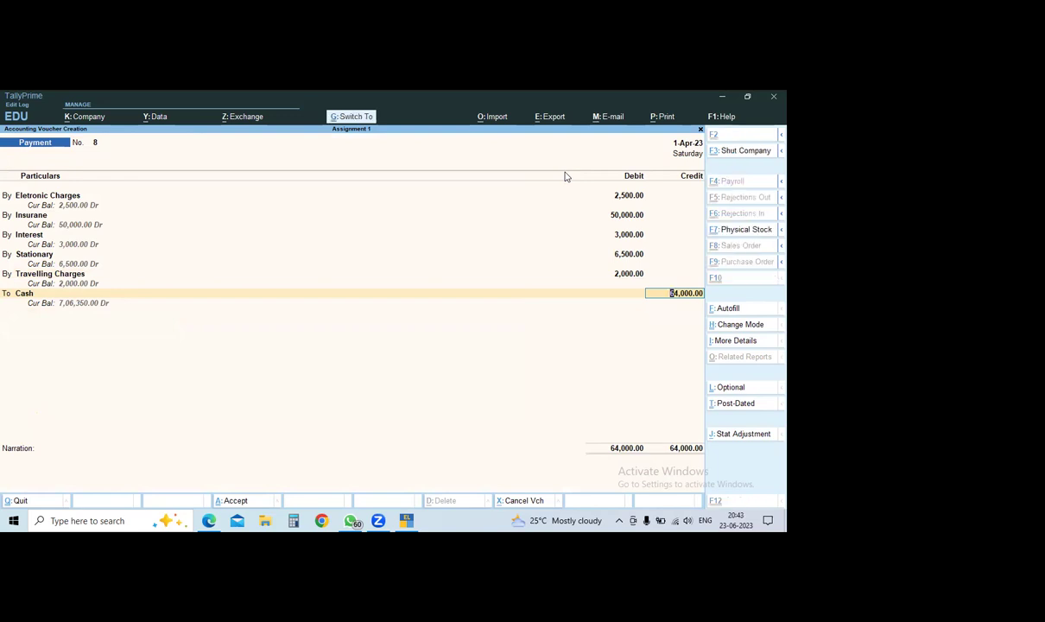
pyautogui.hotkey('ctrl', 'a')
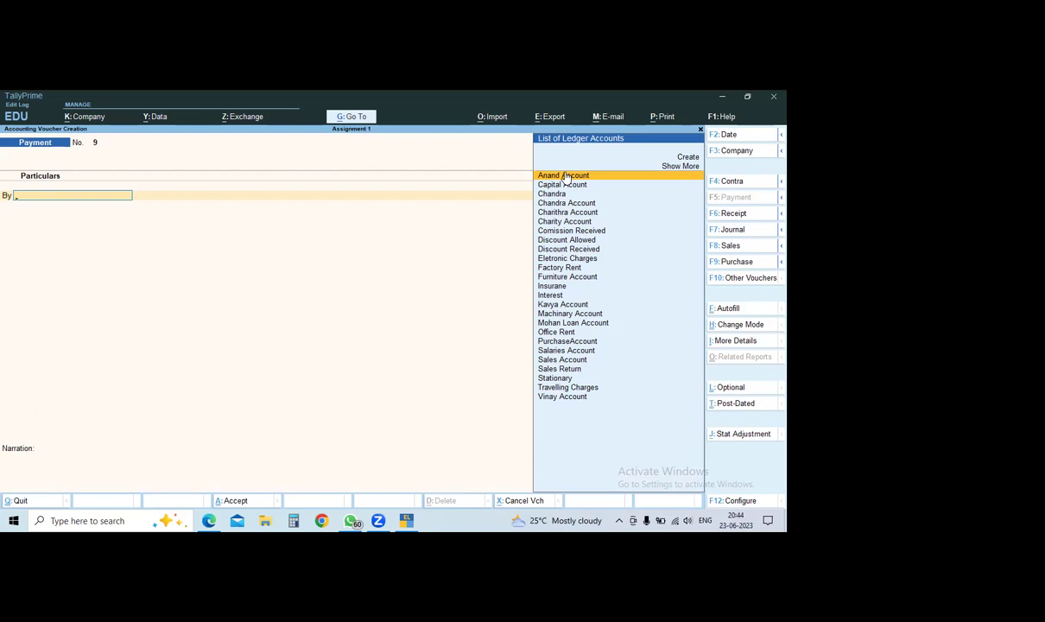
# Create a Drawing Account ledger under Indirect Expenses in the new payment voucher and debit it with 10,000.
pyautogui.hotkey('alt', 'c')
pyautogui.write('D')
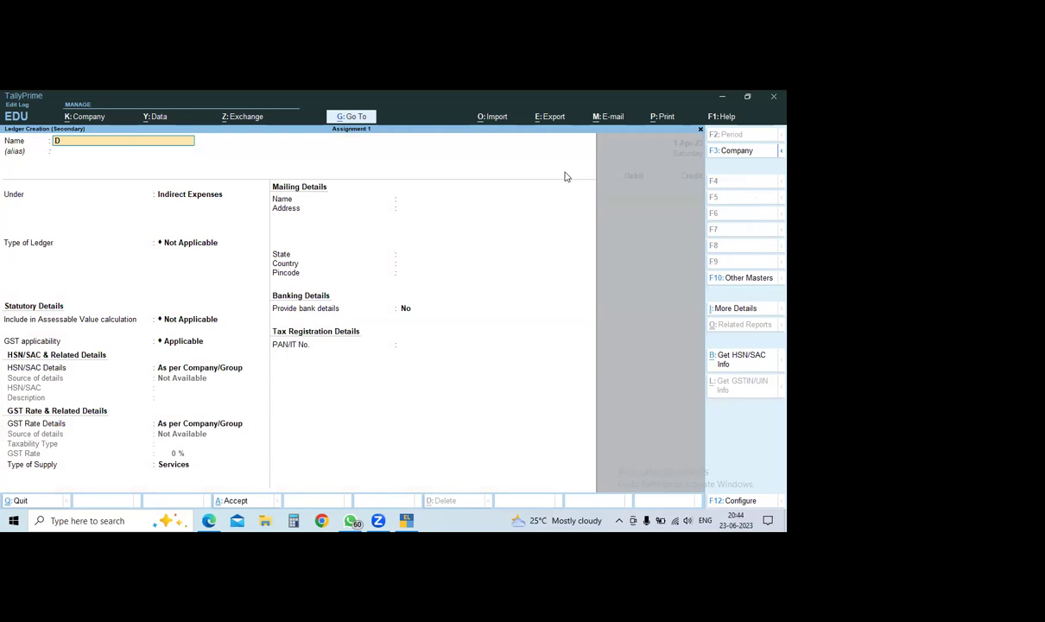
pyautogui.write('rawing account')
pyautogui.press('ctrl')
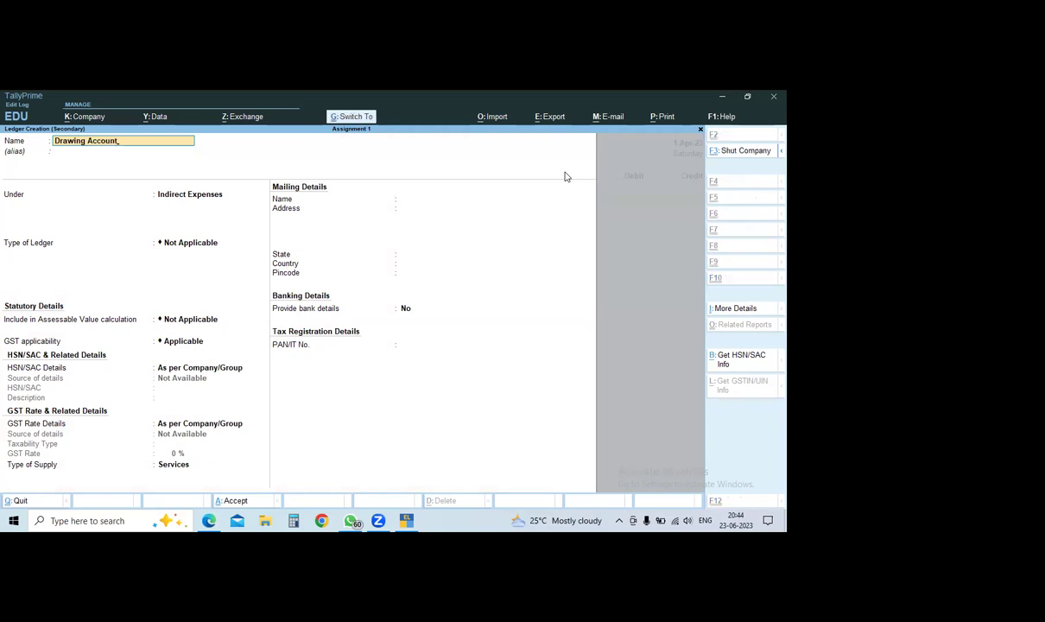
pyautogui.hotkey('ctrl', 'a')
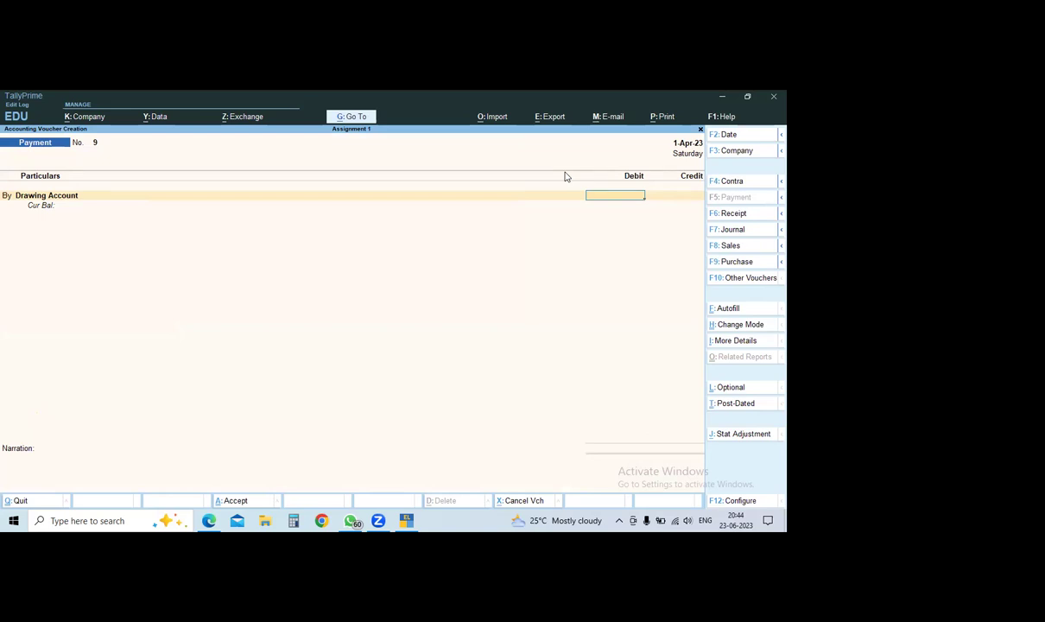
pyautogui.write('0000')
pyautogui.press('Return')
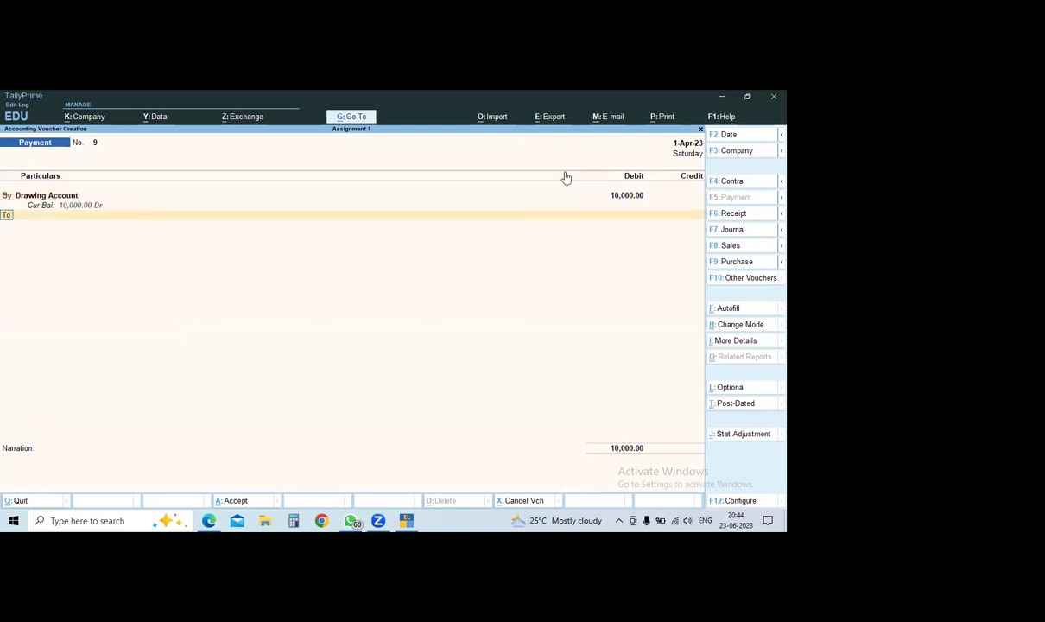
# Credit the Cash ledger with 10,000 and save the drawings payment voucher.
pyautogui.press('Return')
pyautogui.press('Down')
pyautogui.press('Down')
pyautogui.press('Down')
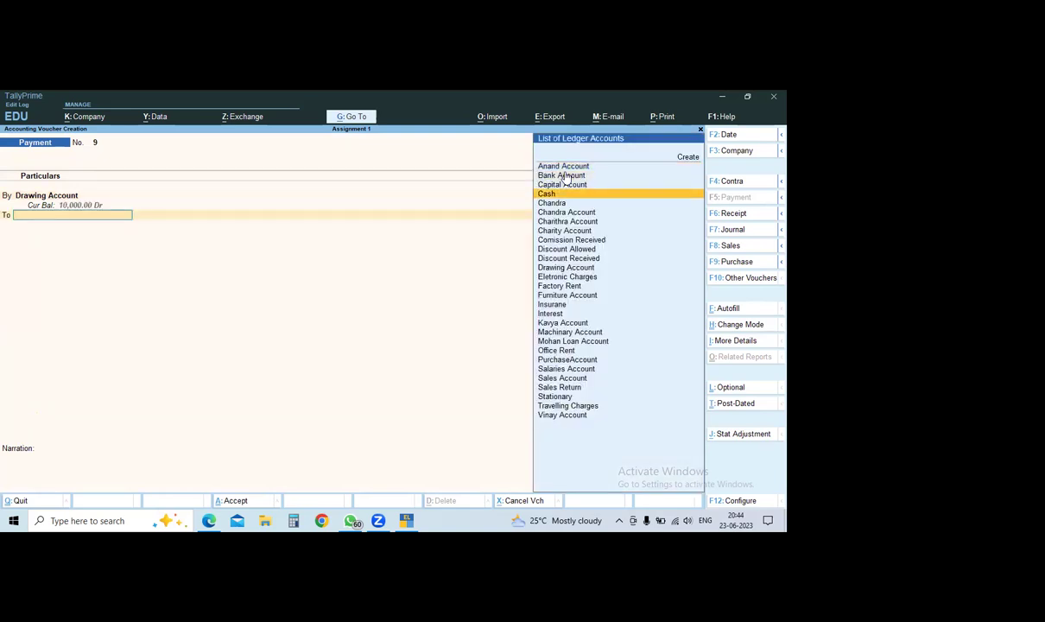
pyautogui.press('Return')
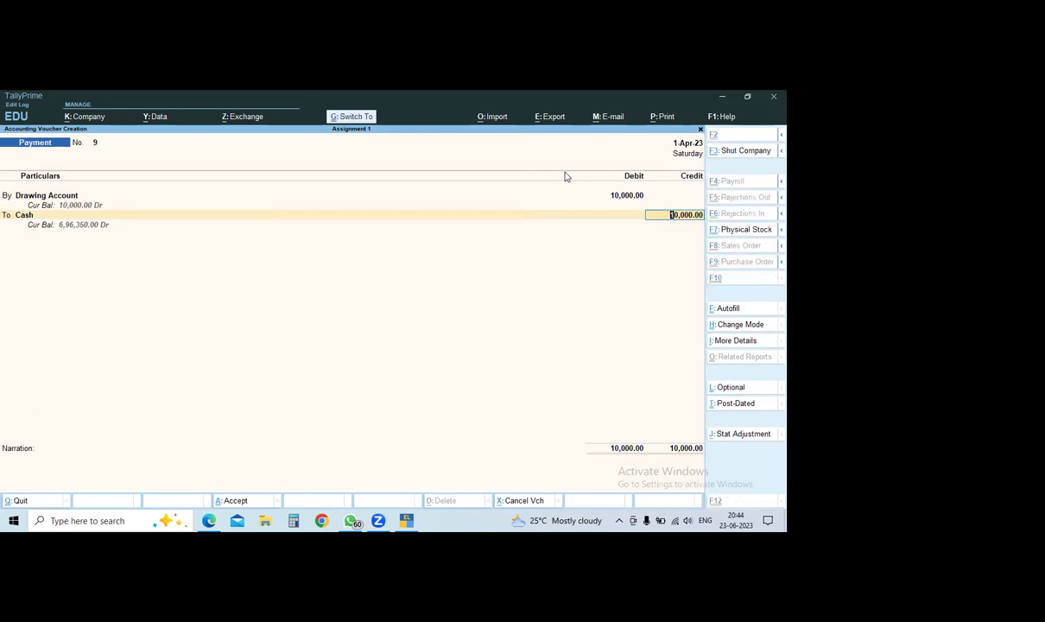
pyautogui.hotkey('ctrl', 'a')
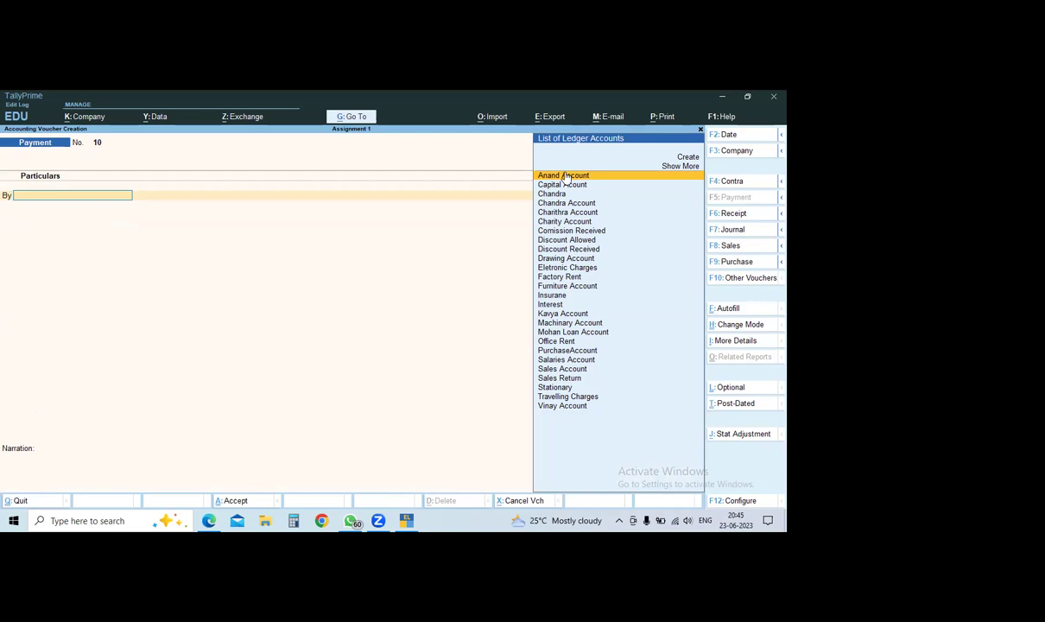
# Switch to a contra voucher and create a Mysore Account ledger under Bank Accounts for its first credit line.
pyautogui.press('F4')
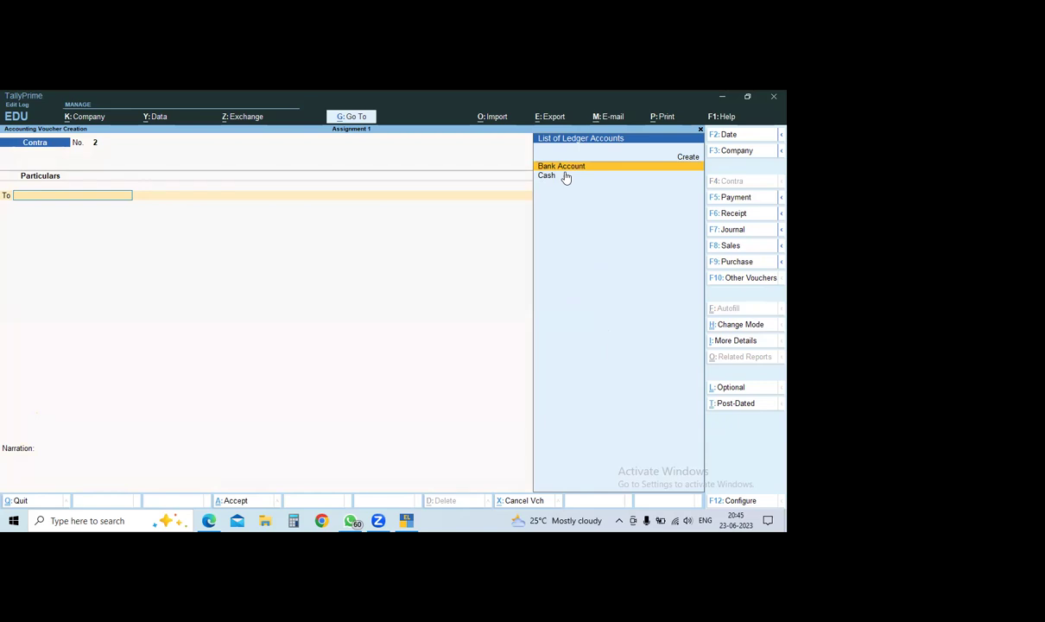
pyautogui.hotkey('alt', 'c')
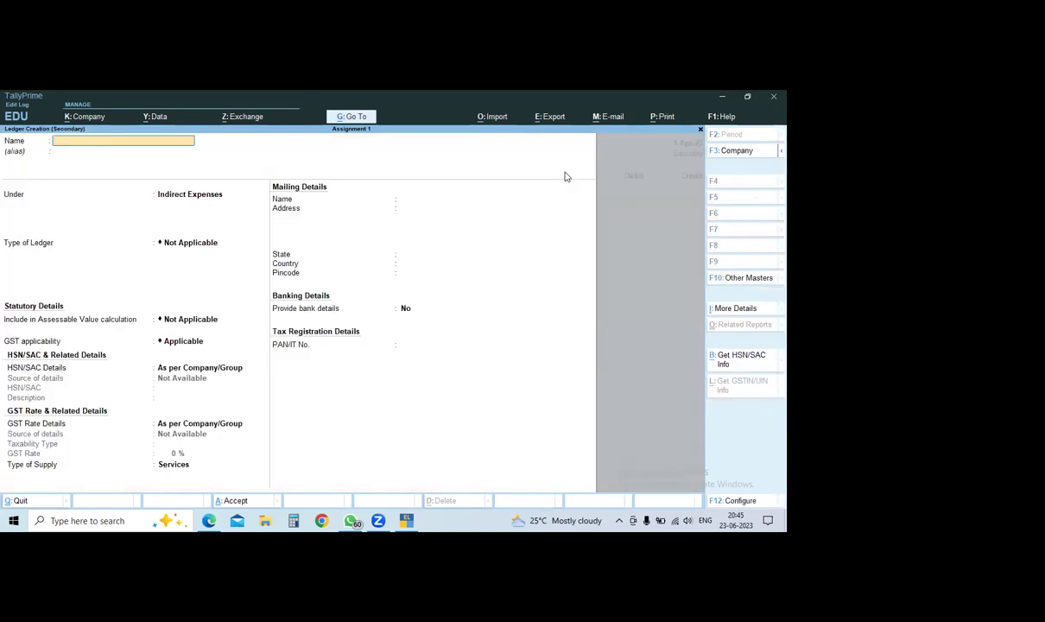
pyautogui.write('Mysore ao')
pyautogui.press('BackSpace')
pyautogui.write('ccount')
pyautogui.press('Return')
pyautogui.press('Return')
pyautogui.write('Bank')
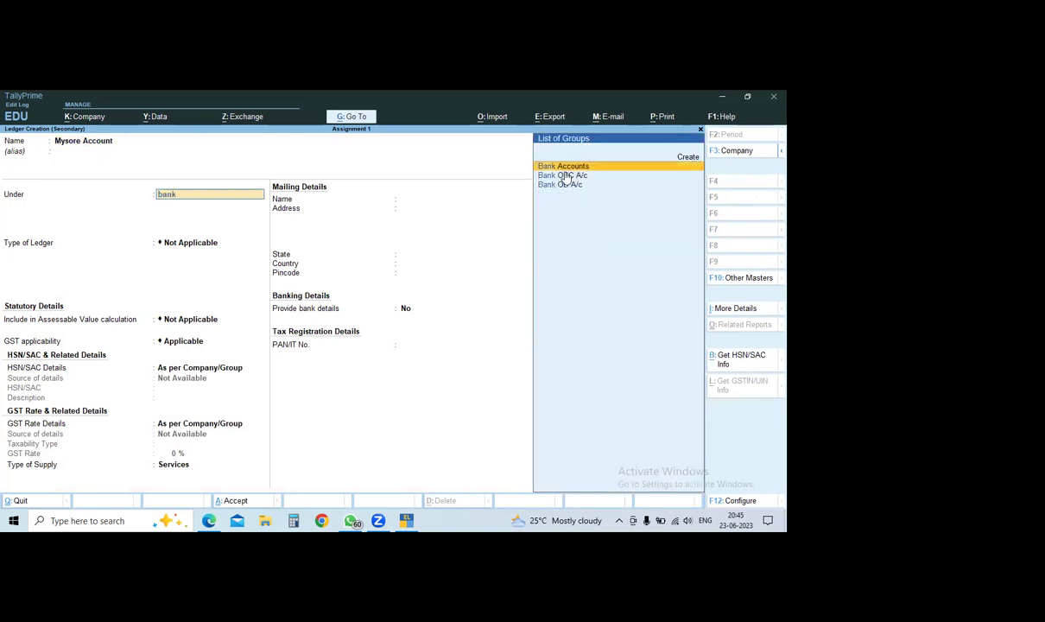
pyautogui.press('Return')
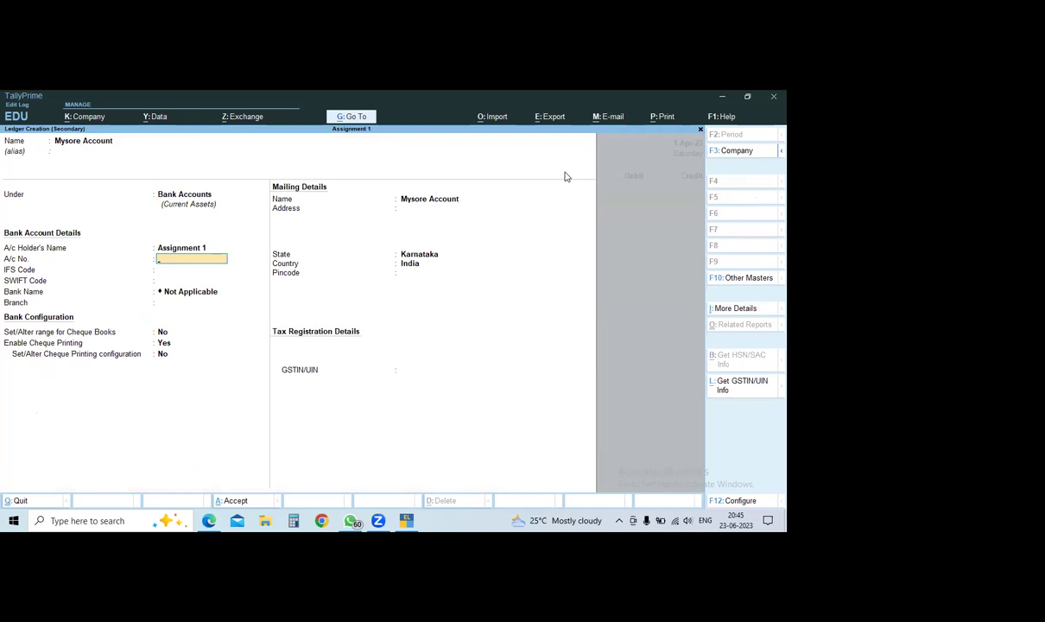
pyautogui.press('ctrl')
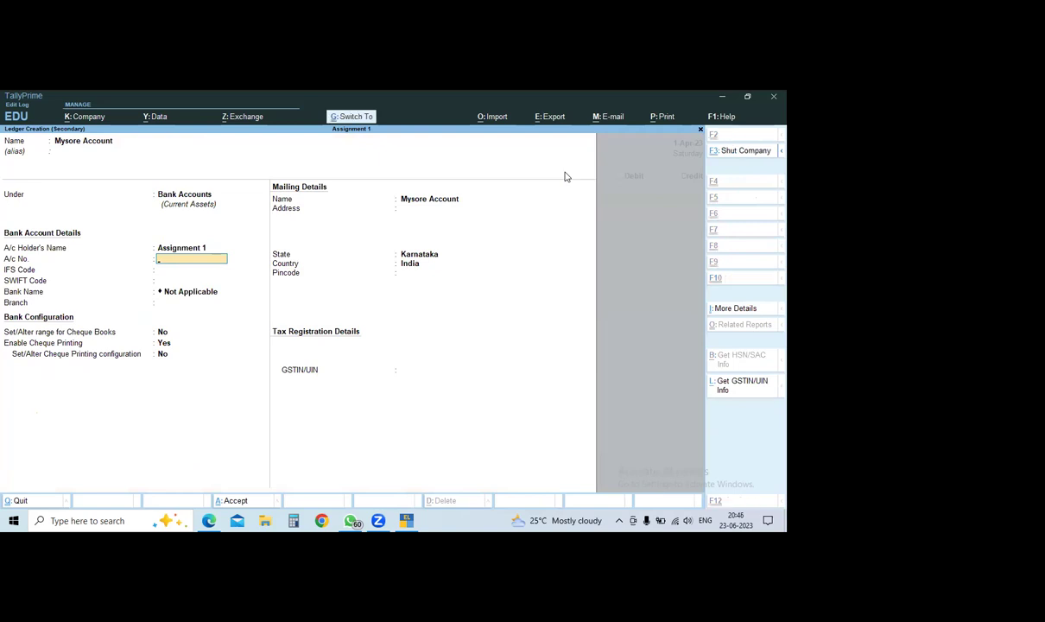
pyautogui.hotkey('ctrl', 'a')
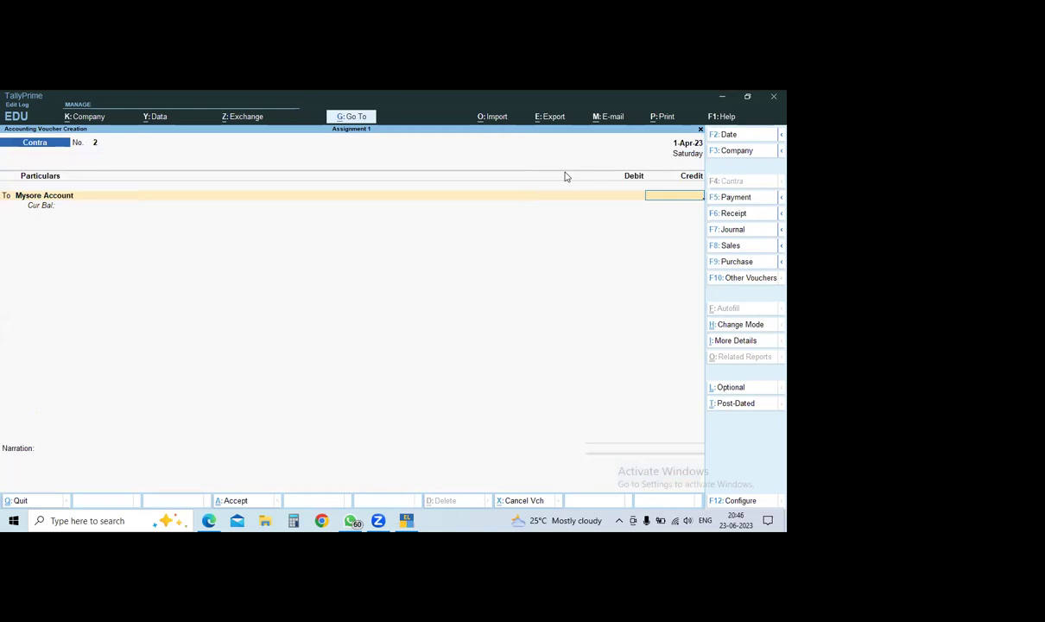
# Credit Mysore Account with 10,000 and accept its bank allocation.
pyautogui.write('10000')
pyautogui.press('Return')
pyautogui.press('ctrl')
pyautogui.hotkey('ctrl', 'a')
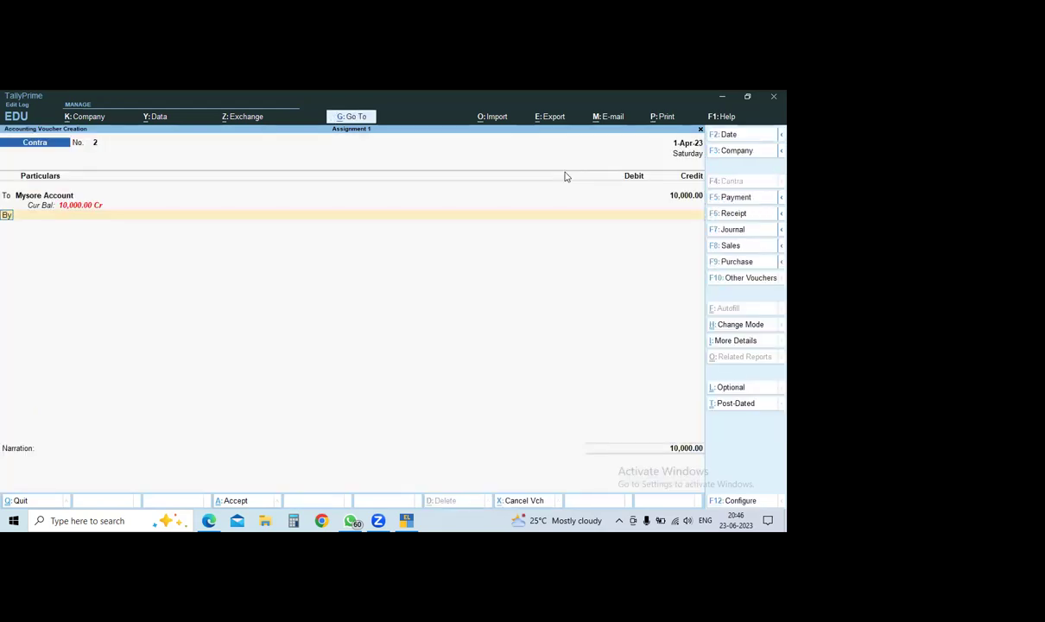
# Add a second credit line to the contra voucher with a new Canara Account ledger under Bank Accounts.
pyautogui.press('Return')
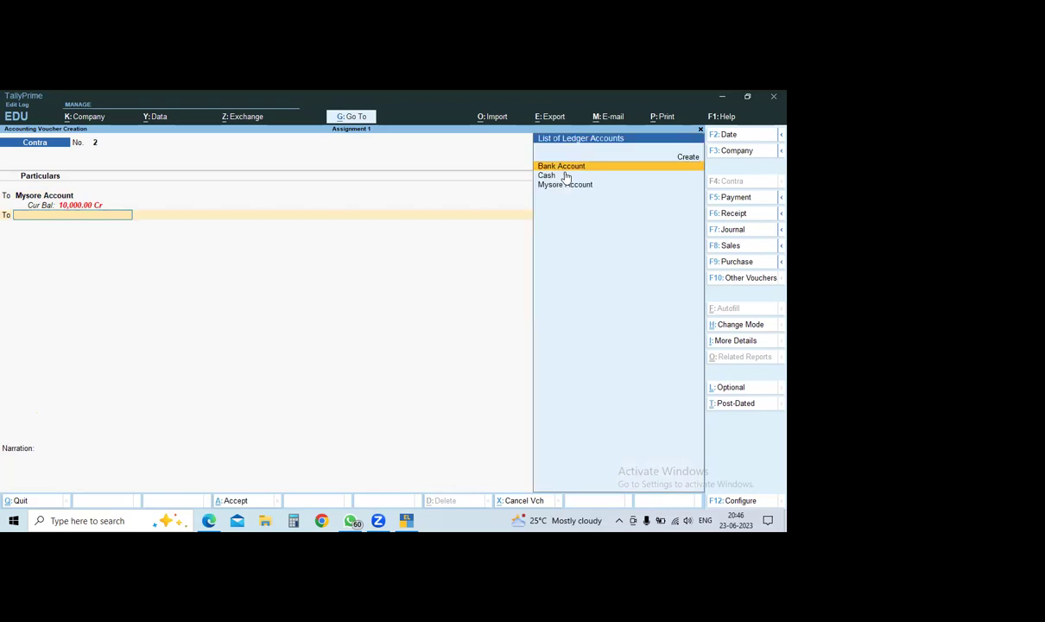
pyautogui.press('ctrl')
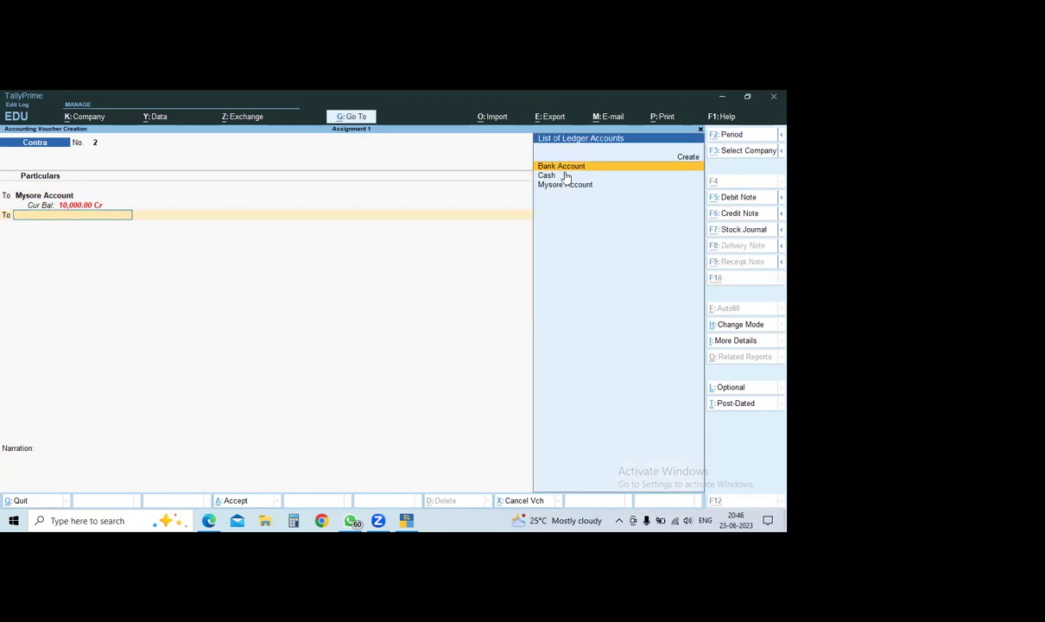
pyautogui.hotkey('alt', 'c')
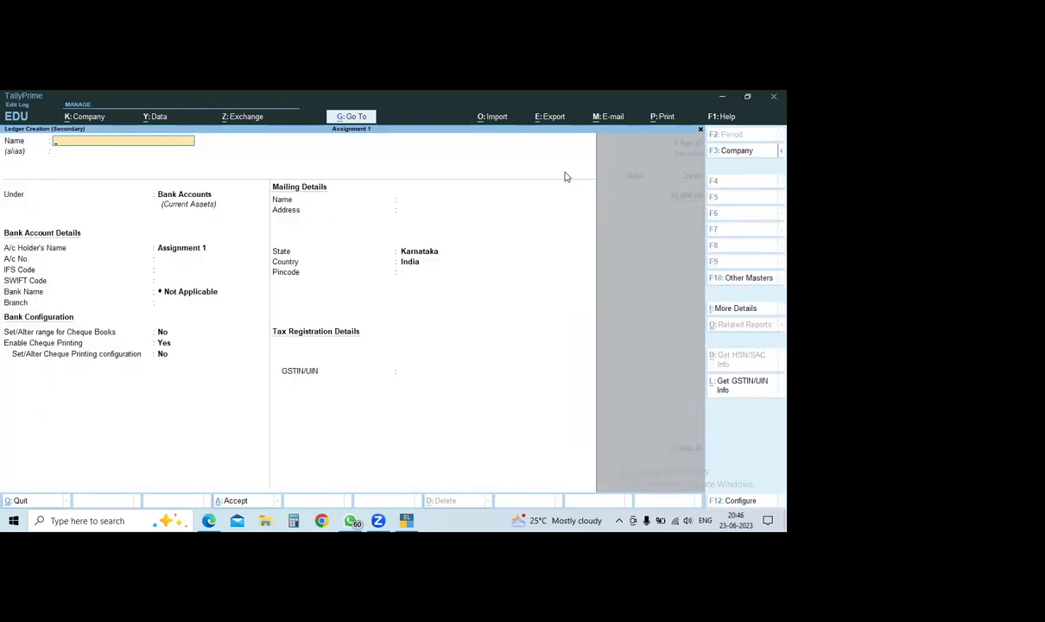
pyautogui.write('Canara account')
pyautogui.press('Return')
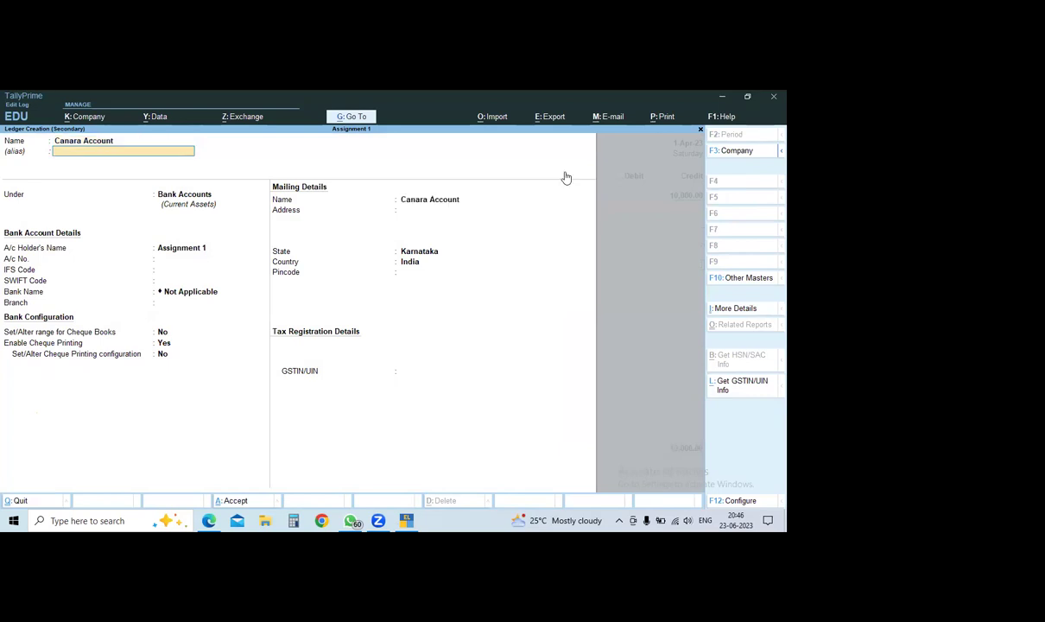
pyautogui.press('Return')
pyautogui.press('Return')
pyautogui.press('Return')
pyautogui.hotkey('ctrl', 'a')
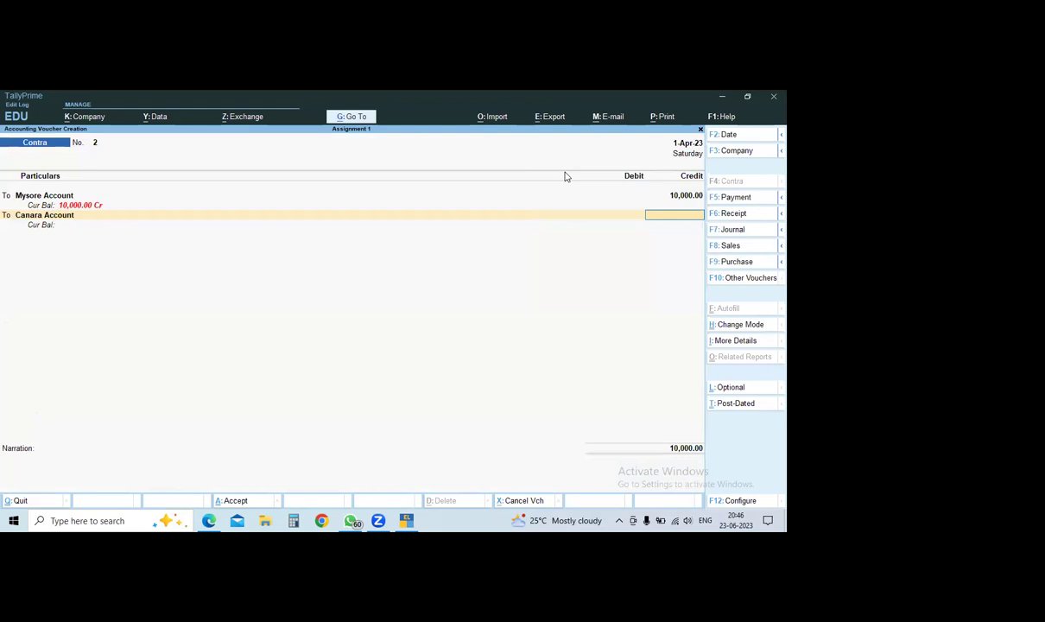
# Credit Canara Account with 15,000 and accept its bank allocation as a cheque.
pyautogui.write('15000')
pyautogui.press('Return')
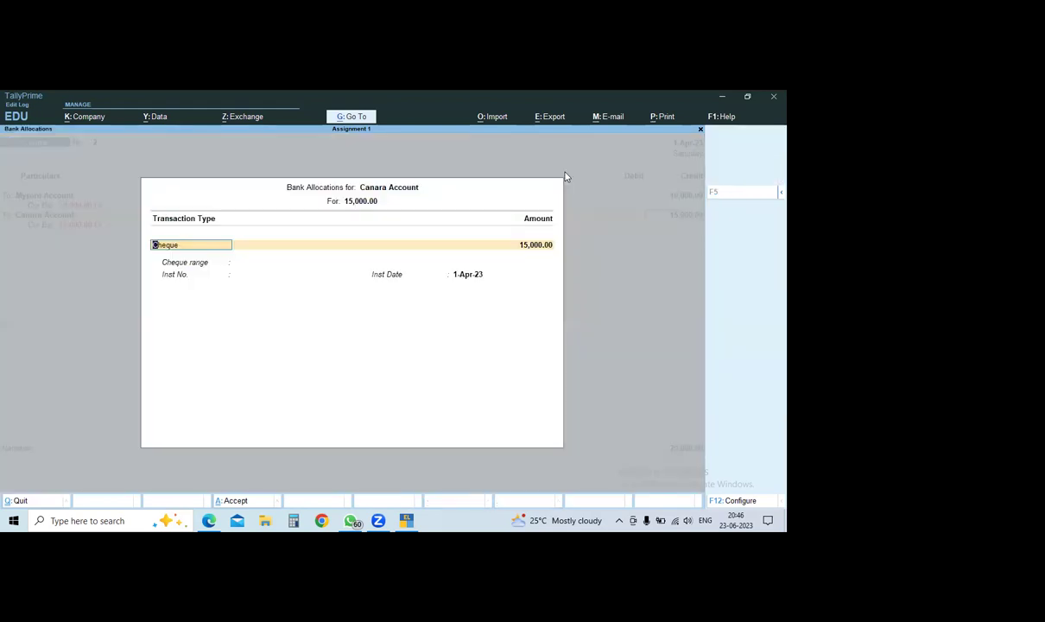
pyautogui.hotkey('ctrl', 'a')
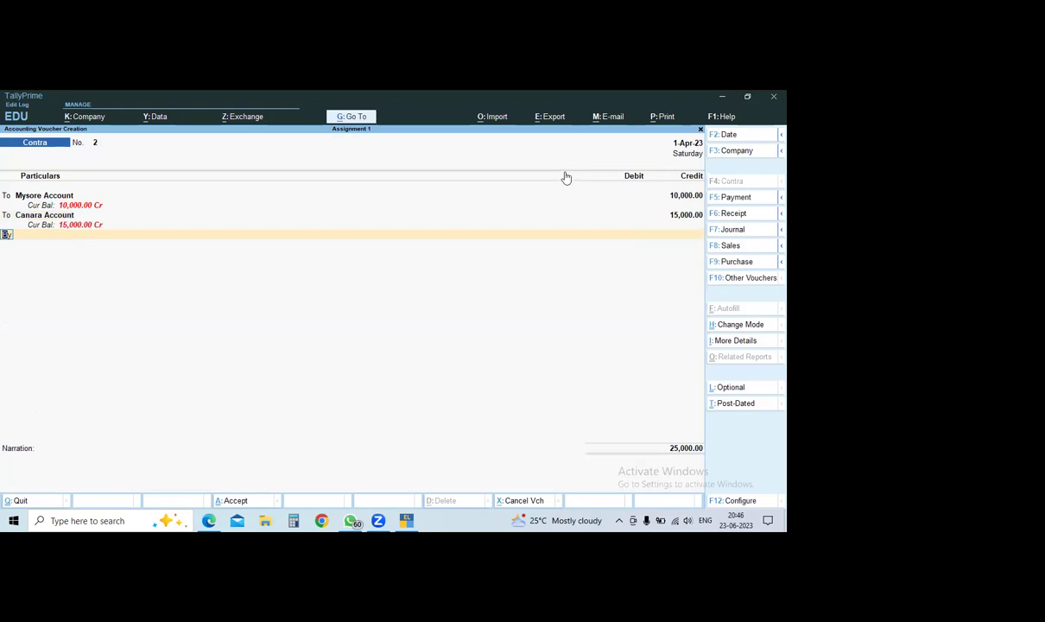
# Debit the Cash ledger with 25,000 and save the bank withdrawal contra voucher.
pyautogui.press('Down')
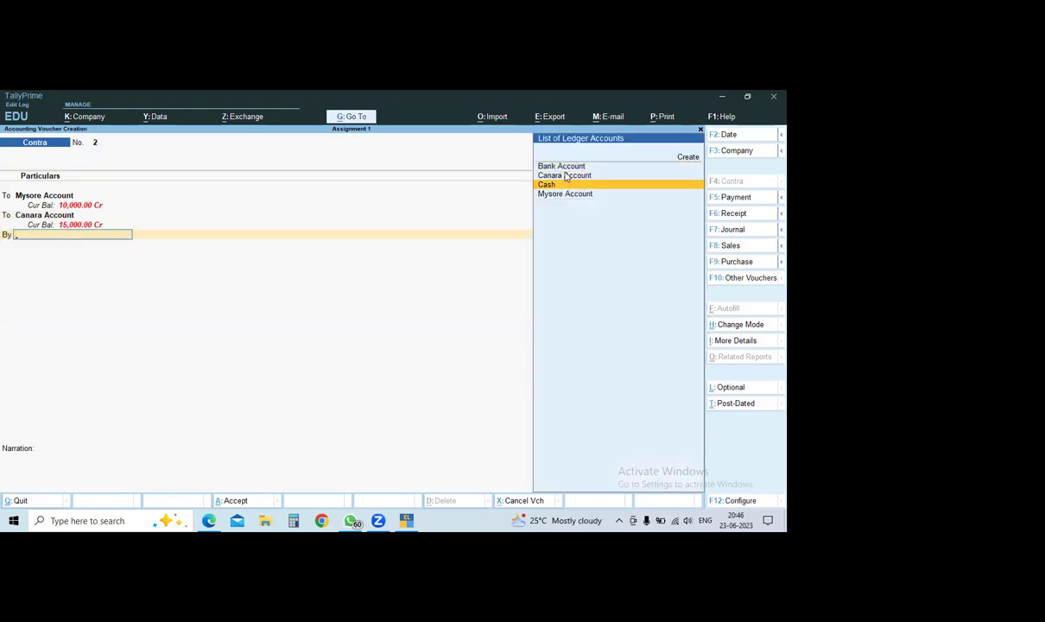
pyautogui.press('Return')
pyautogui.hotkey('ctrl', 'a')
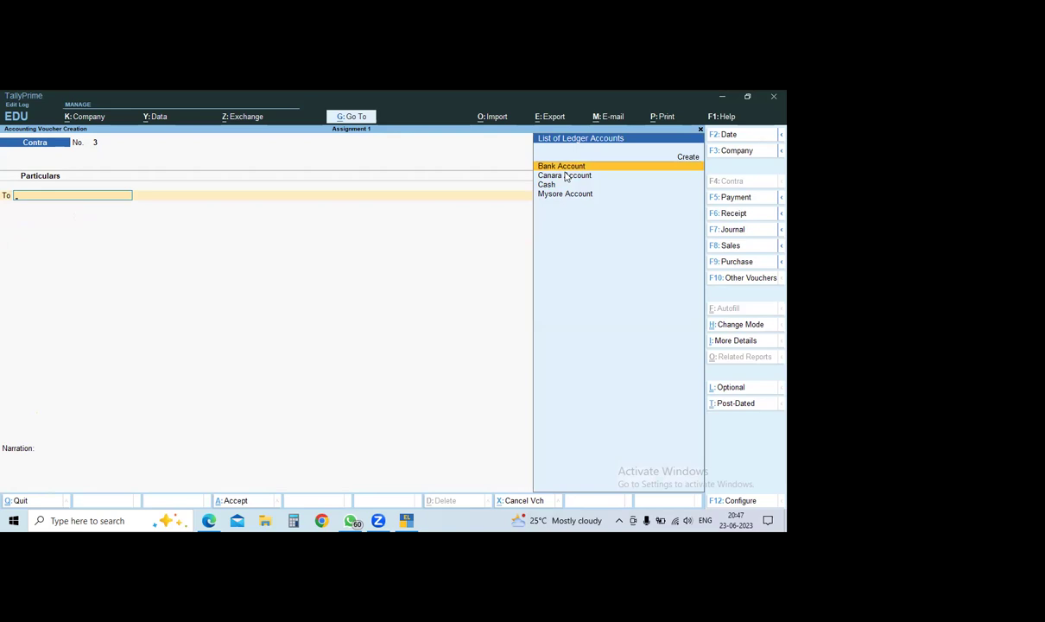
# Start a receipt voucher and create a ledger named Customer Acount under Sundry Creditors for its credit line.
pyautogui.write('x')
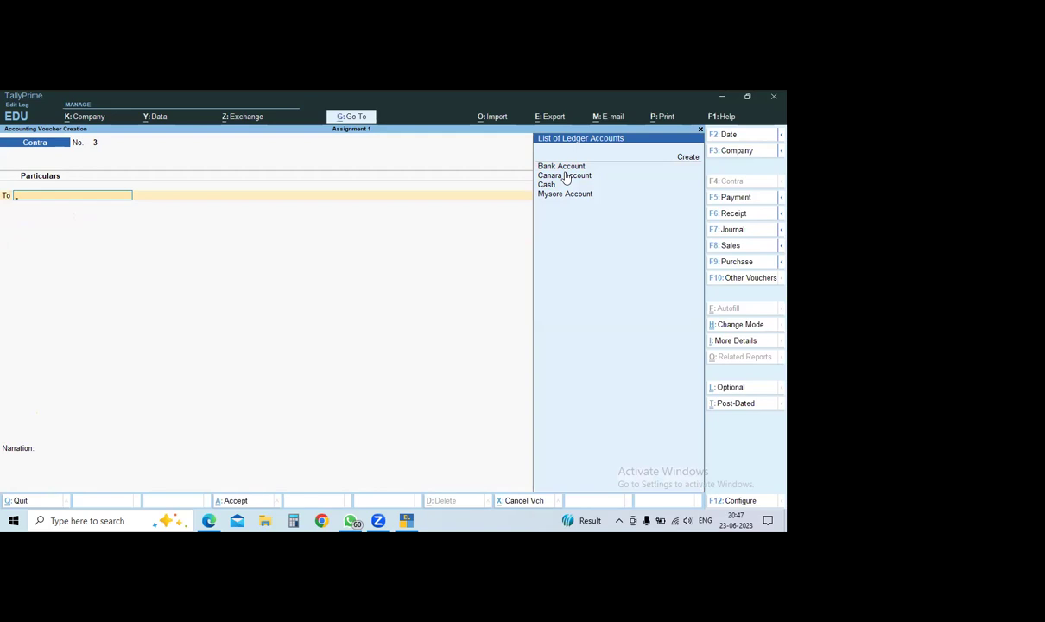
pyautogui.press('F6')
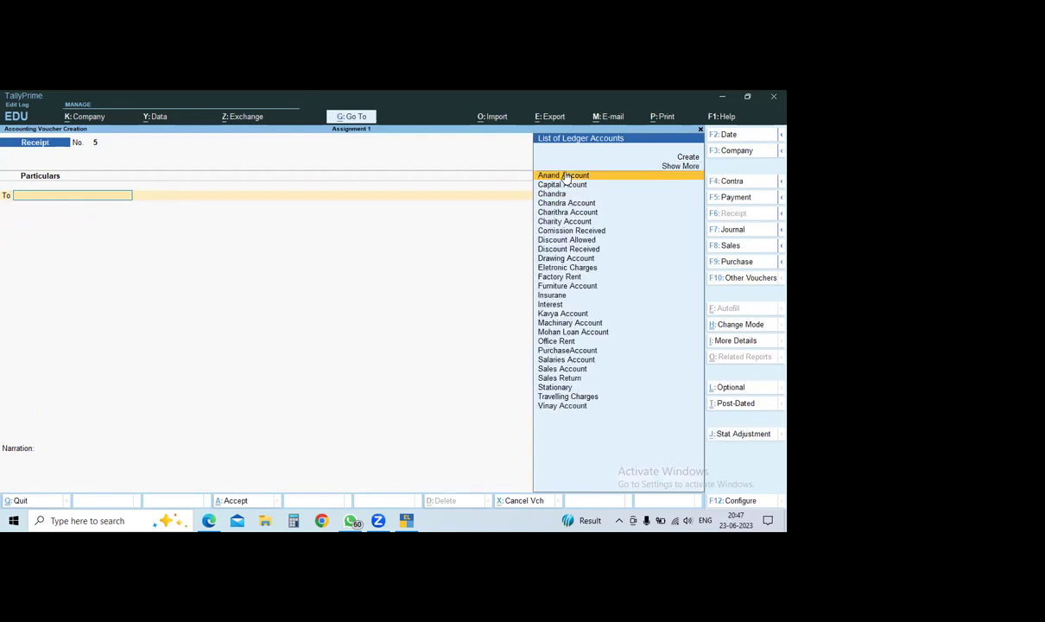
pyautogui.write('ct')
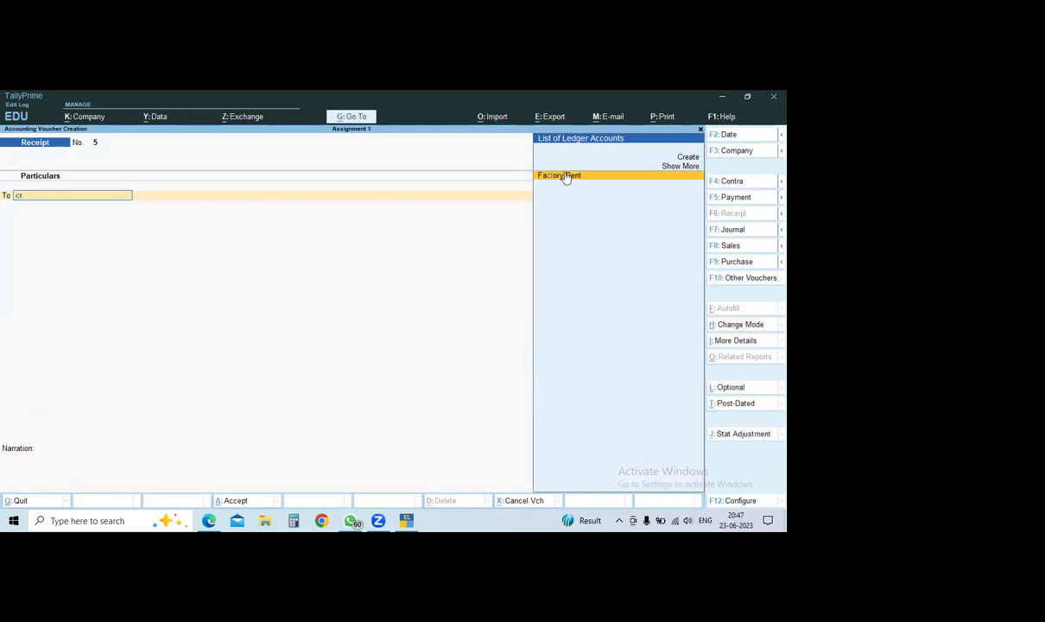
pyautogui.press('BackSpace')
pyautogui.press('BackSpace')
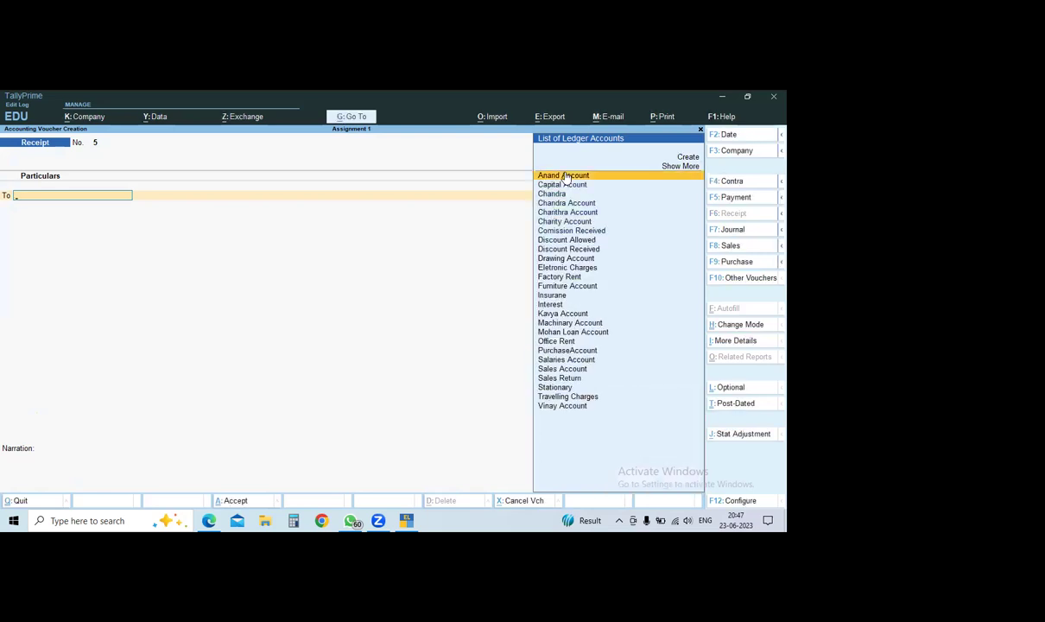
pyautogui.hotkey('alt', 'c')
pyautogui.write('Customer Acount')
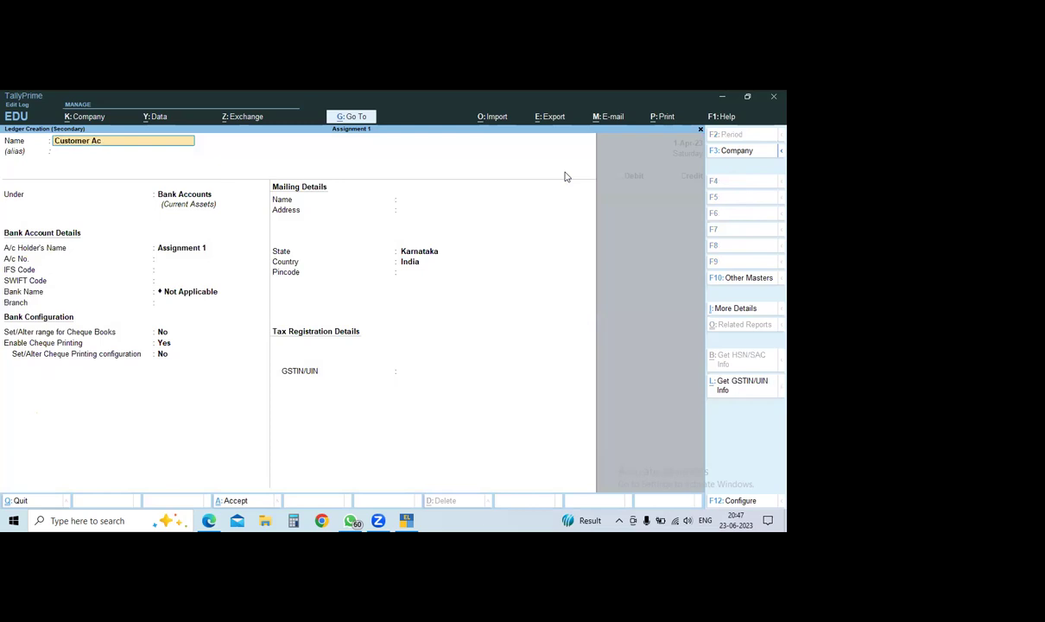
pyautogui.press('Return')
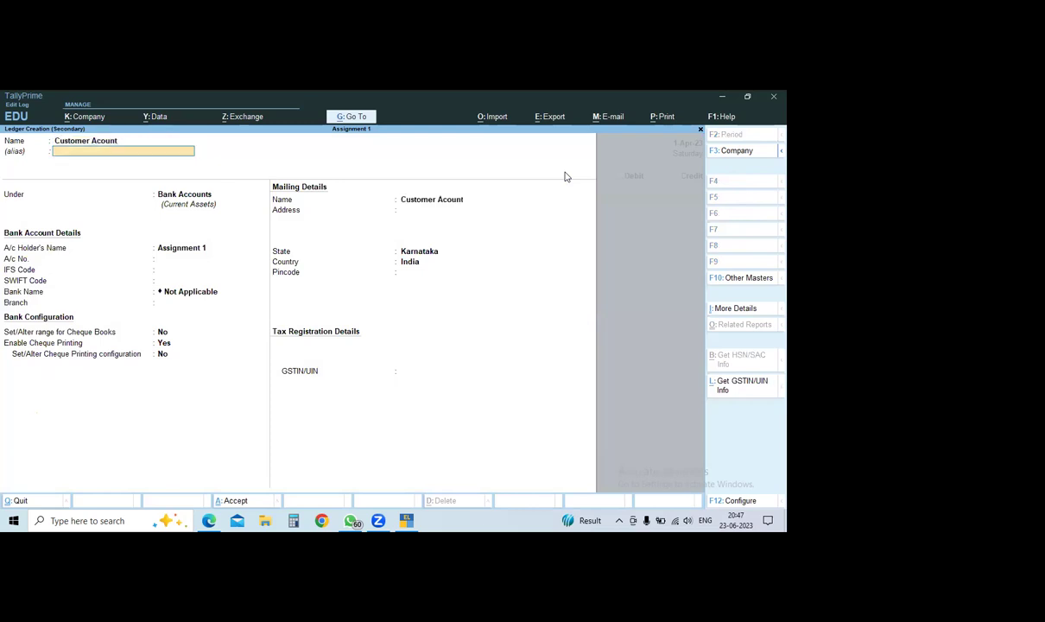
pyautogui.press('Return')
pyautogui.write('Sun')
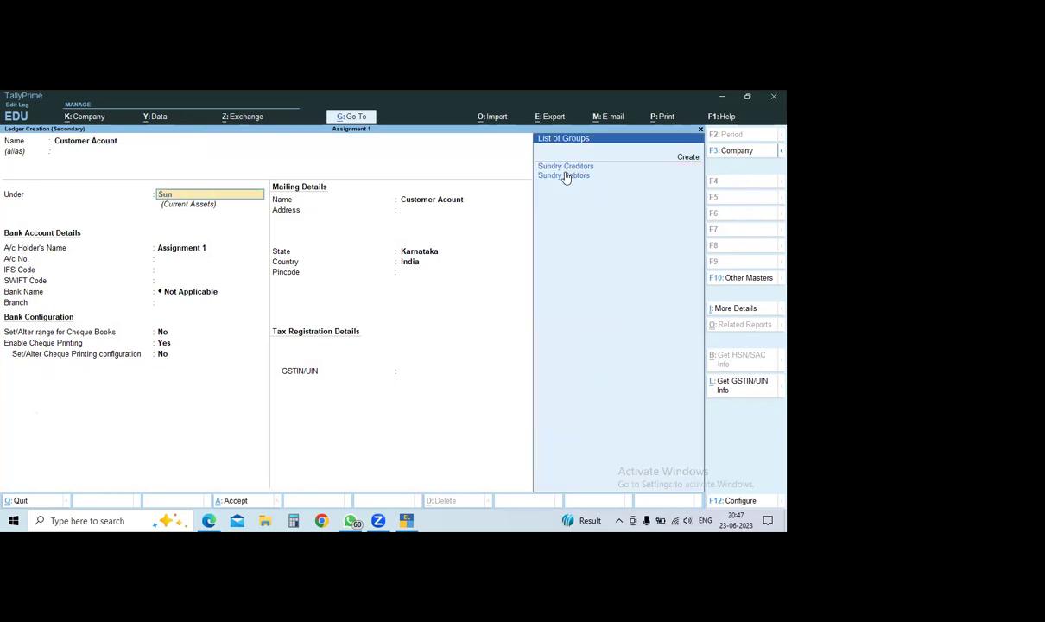
pyautogui.press('Return')
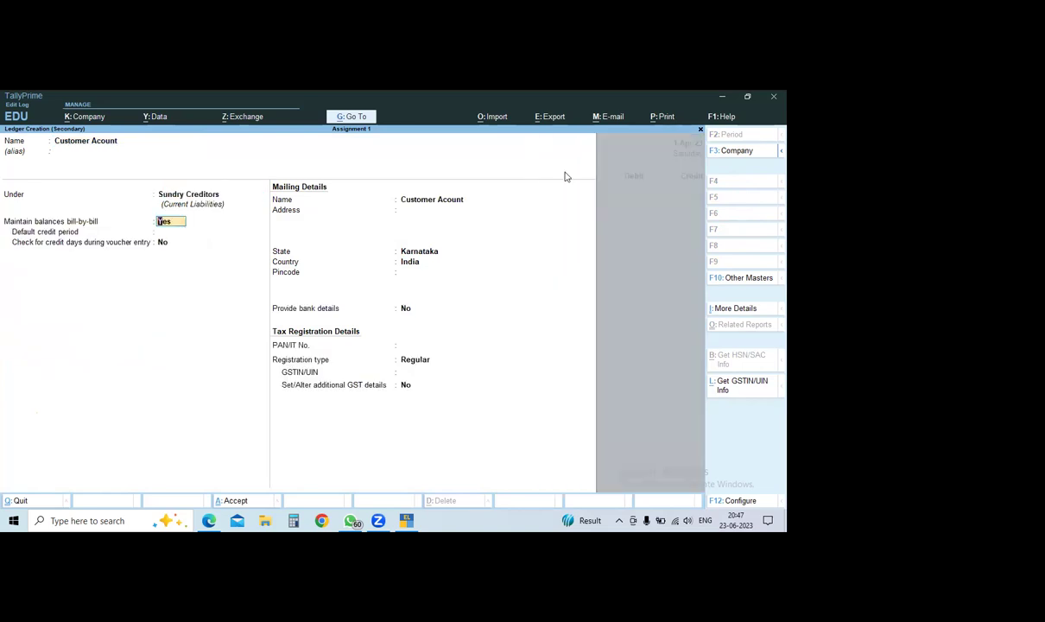
pyautogui.hotkey('ctrl', 'a')
# Credit Customer Acount with 15,000 and accept the On Account bill-wise reference for the full amount.
pyautogui.write('15000')
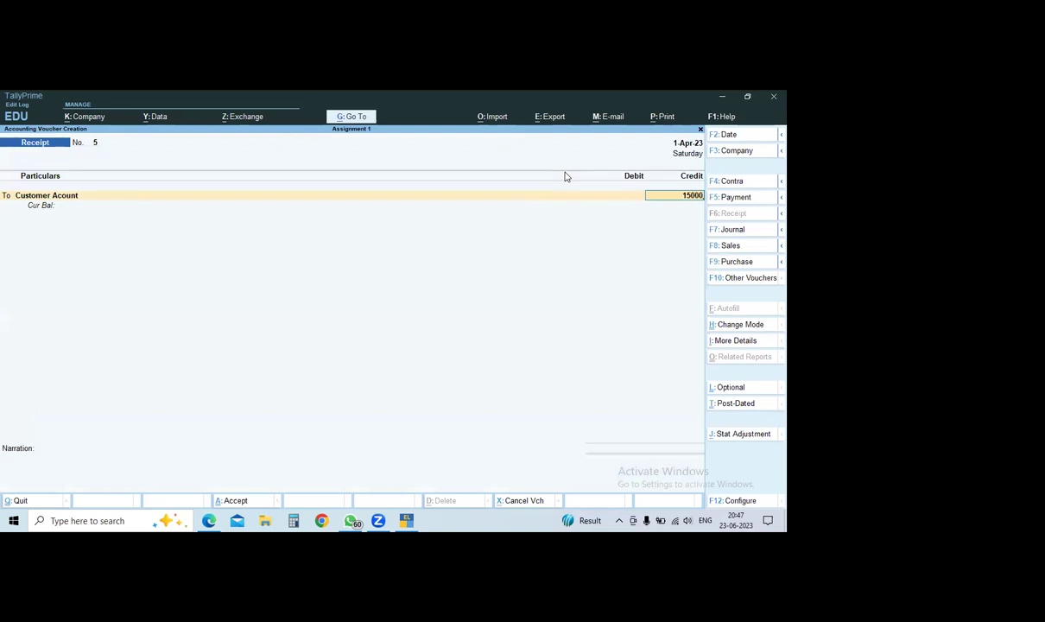
pyautogui.press('Return')
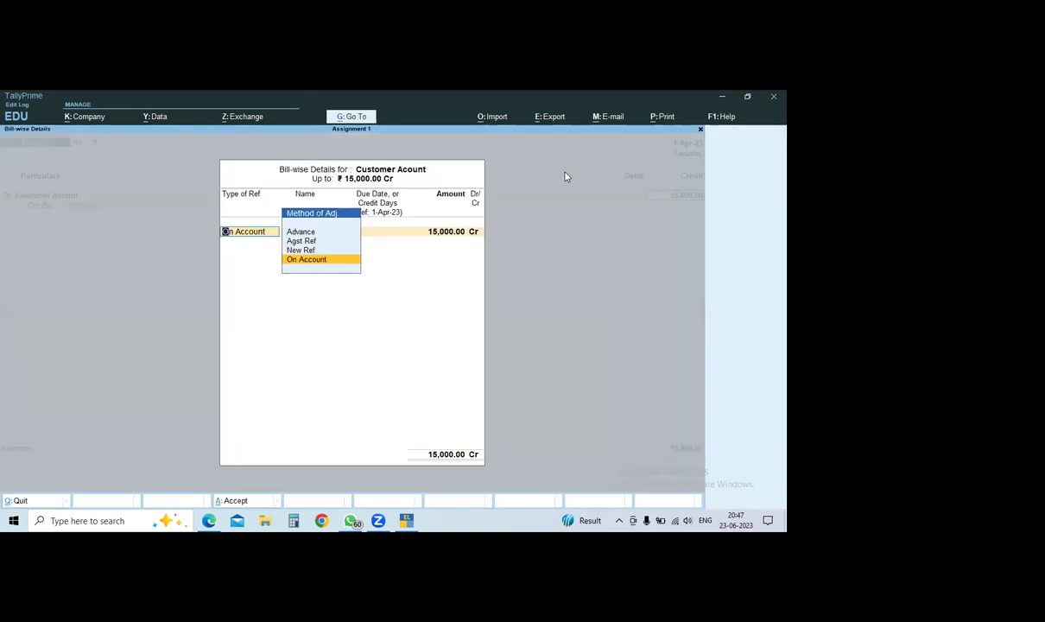
pyautogui.press('Return')
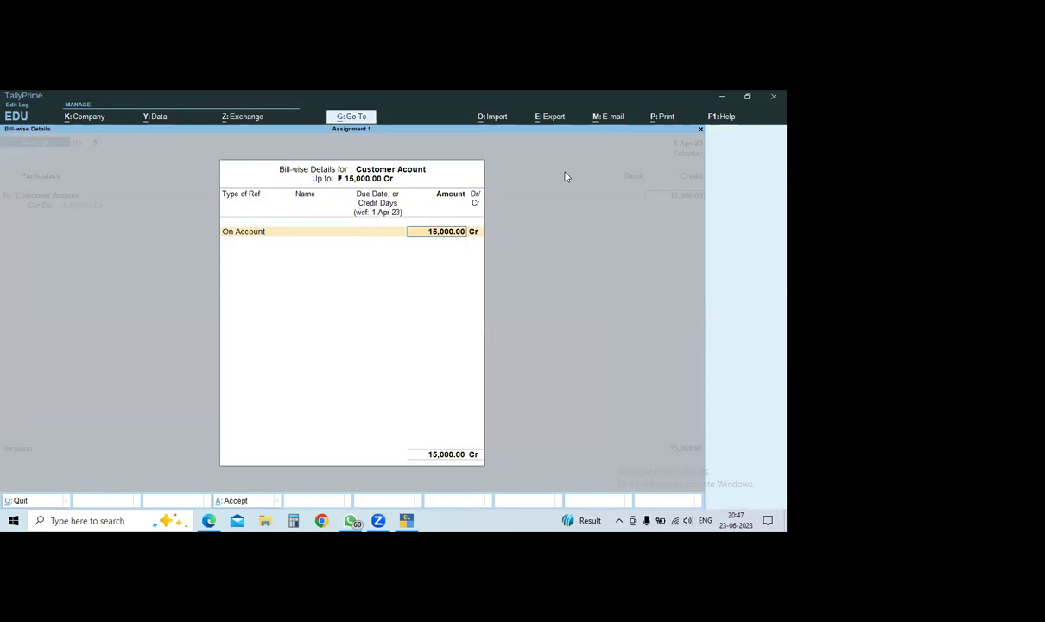
pyautogui.press('Return')
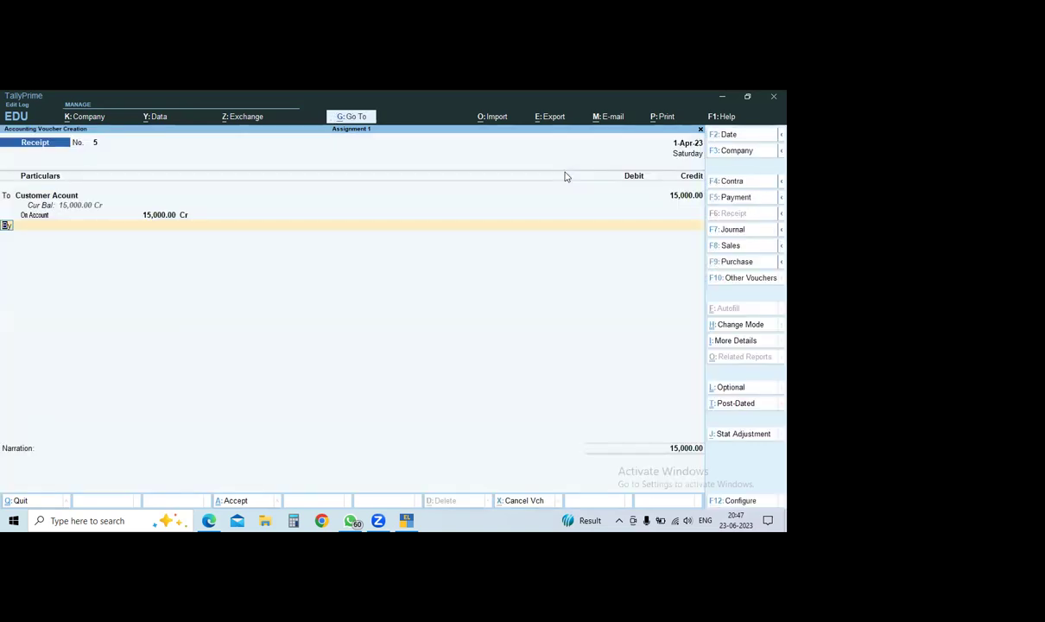
# Debit the Cash ledger with 15,000 and save the receipt voucher.
pyautogui.press('Return')
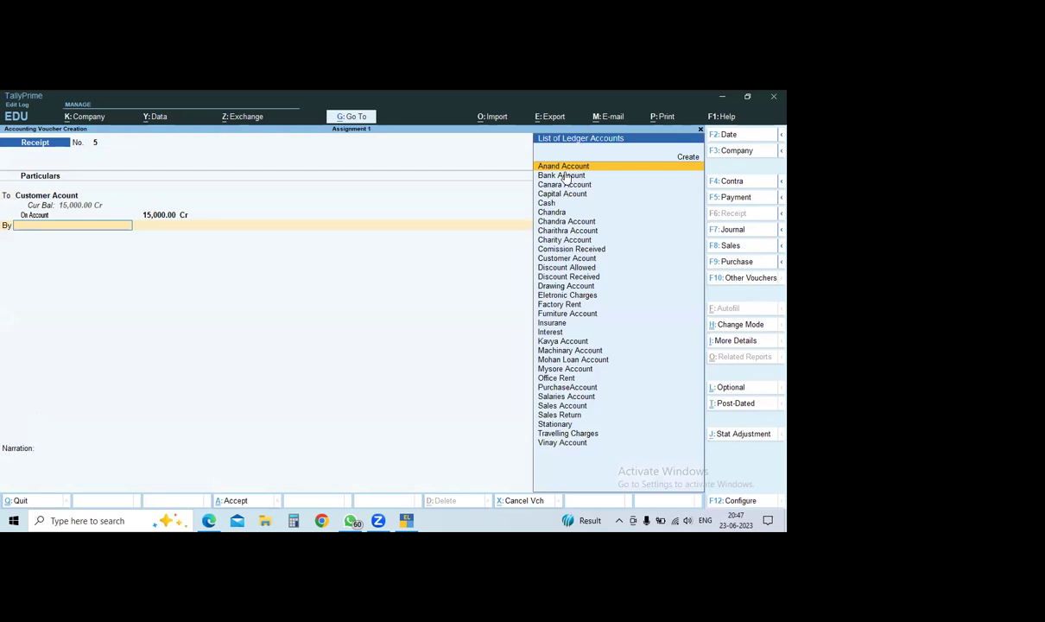
pyautogui.press('Down')
pyautogui.press('Down')
pyautogui.press('Down')
pyautogui.press('Down')
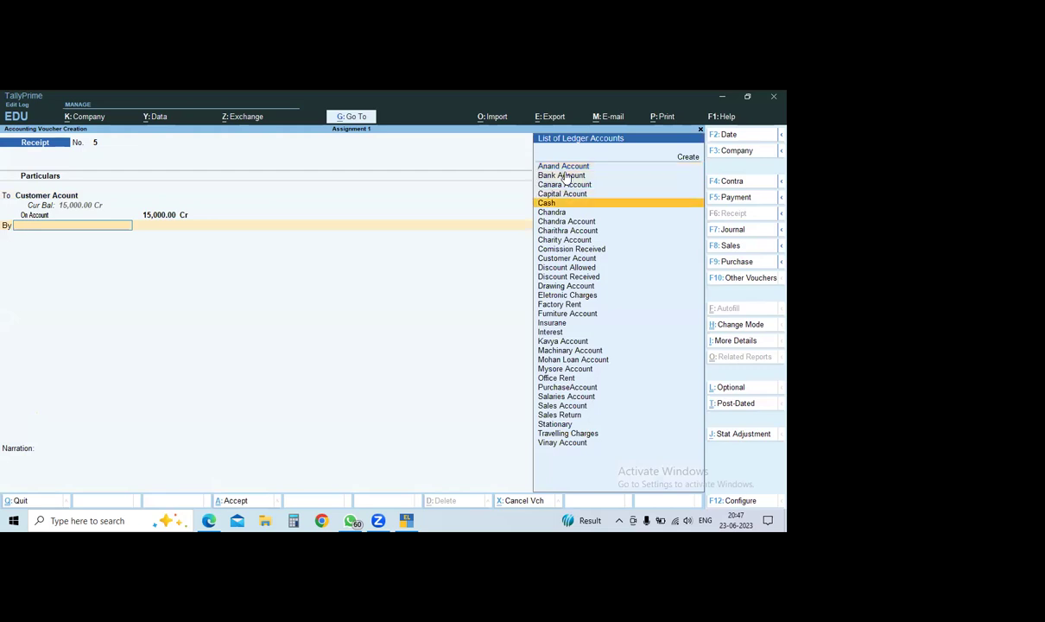
pyautogui.press('Return')
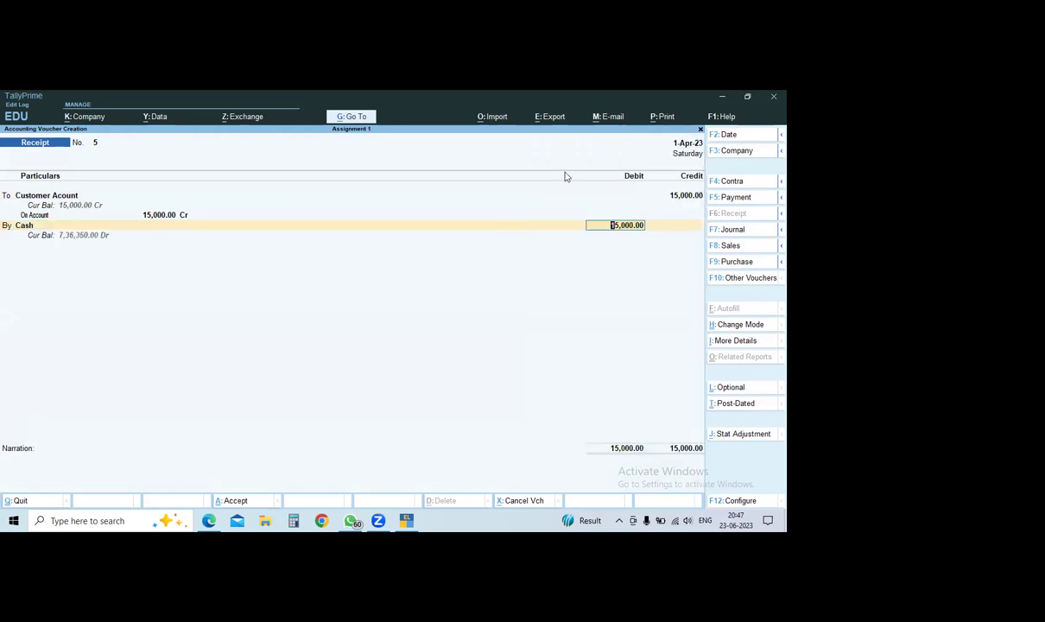
pyautogui.press('Return')
pyautogui.press('Return')
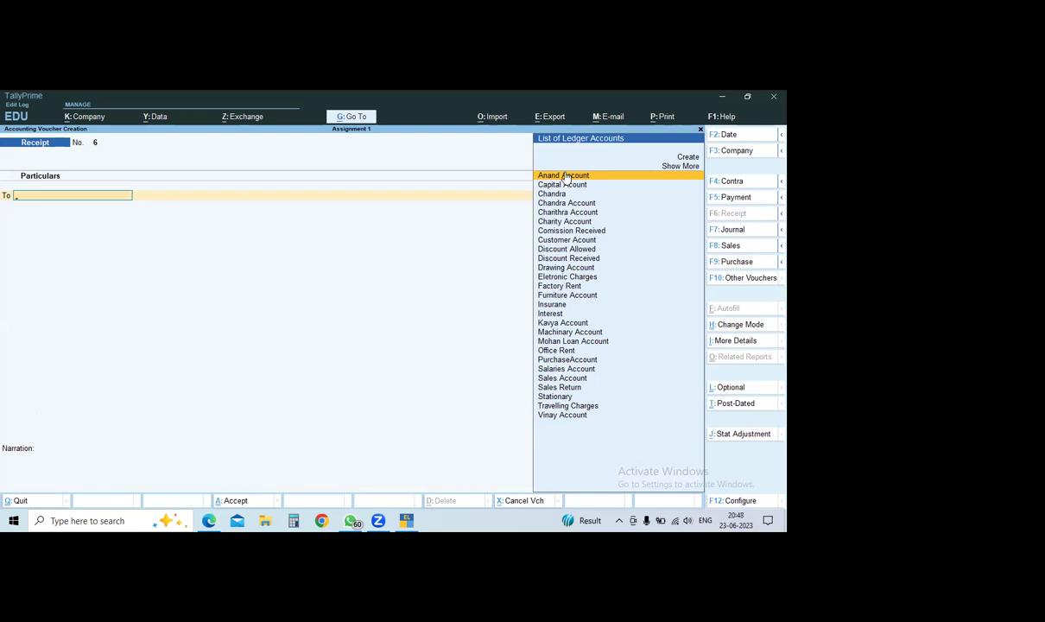
# Quit voucher entry and open the company's Profit & Loss A/c report.
pyautogui.press('Escape')
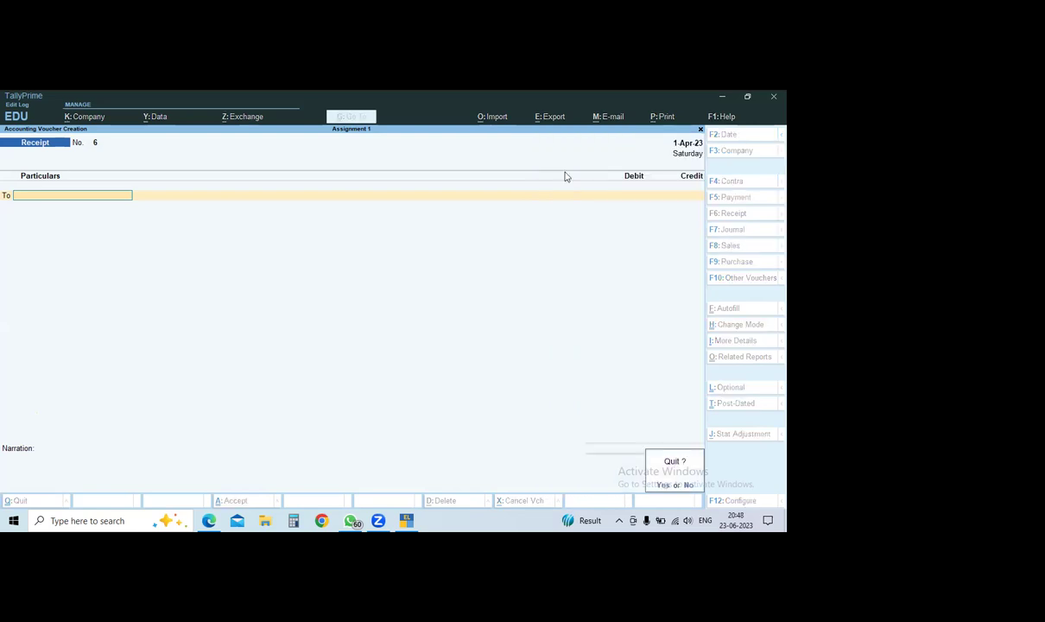
pyautogui.press('y')
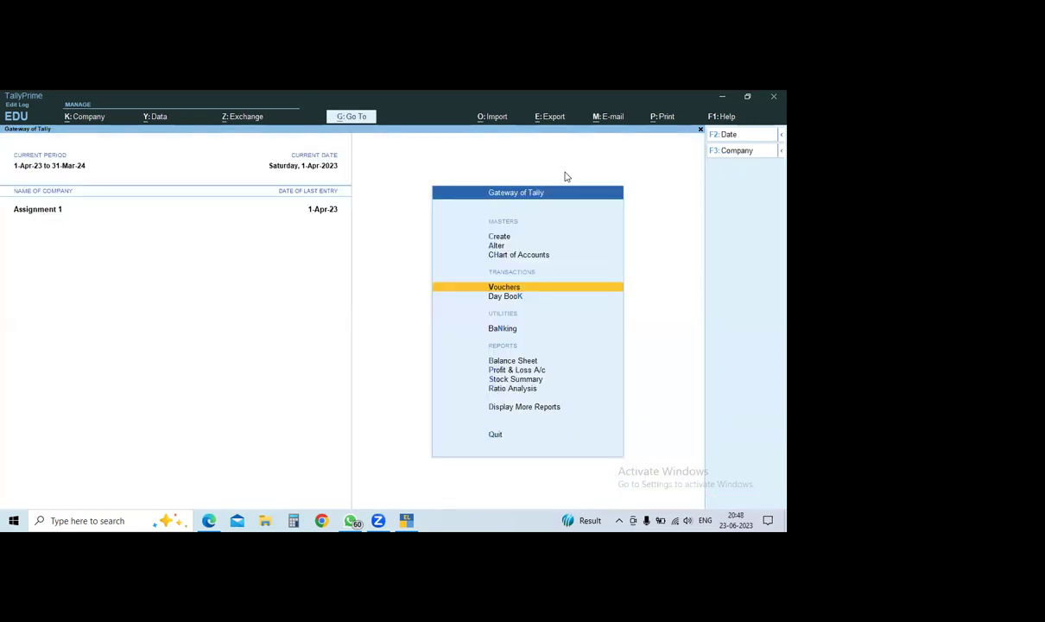
pyautogui.press('Down')
pyautogui.press('Down')
pyautogui.press('Down')
pyautogui.press('Down')
pyautogui.press('Down')
pyautogui.press('Up')
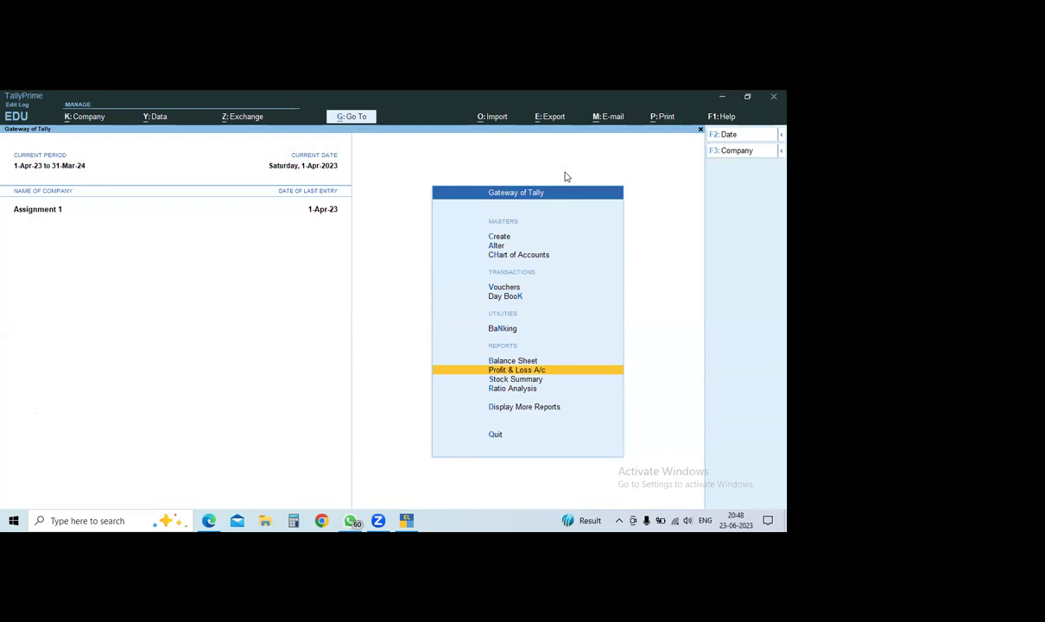
pyautogui.press('Return')
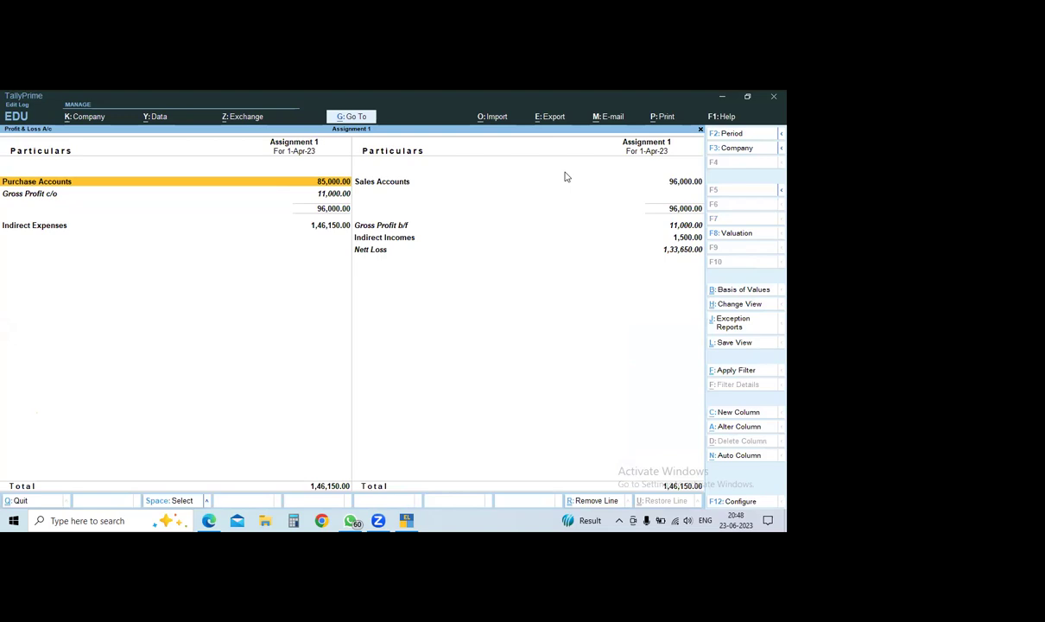
pyautogui.press('ctrl')
pyautogui.press('F12')
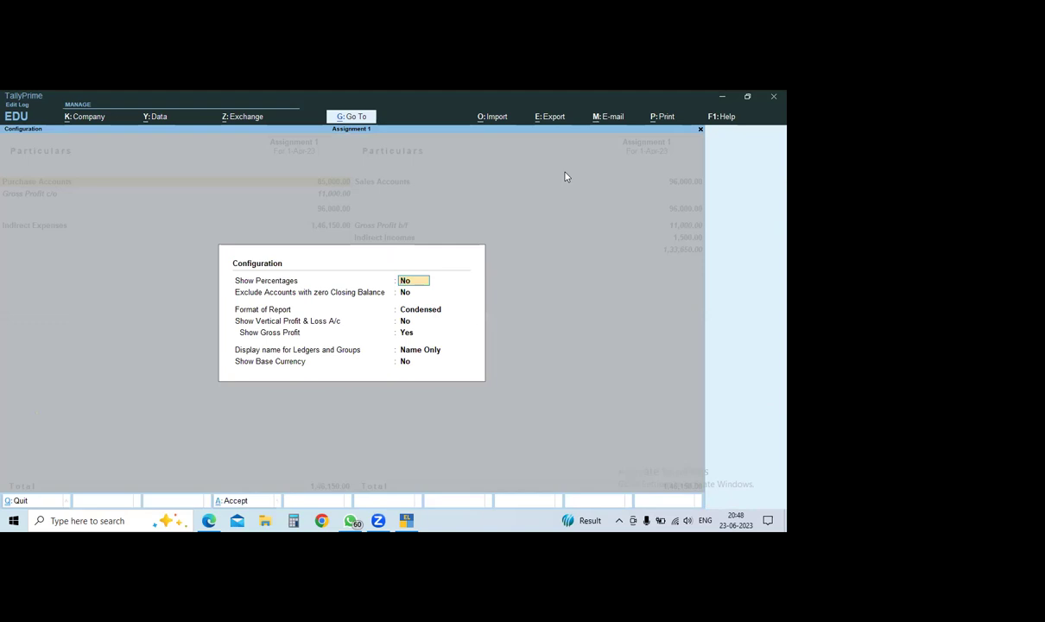
pyautogui.press('Escape')
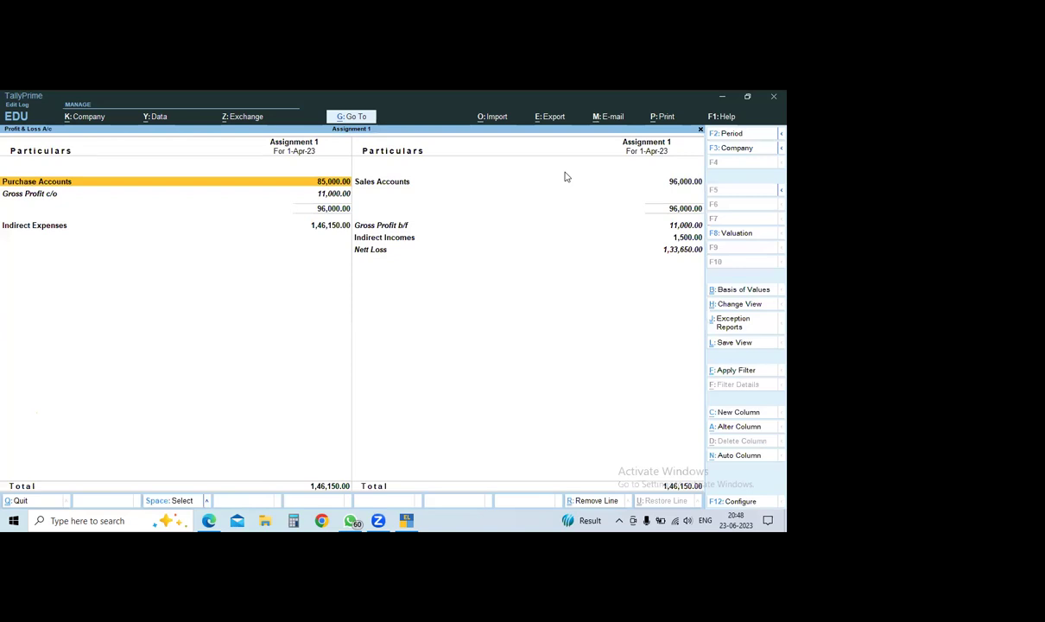
pyautogui.press('ctrl')
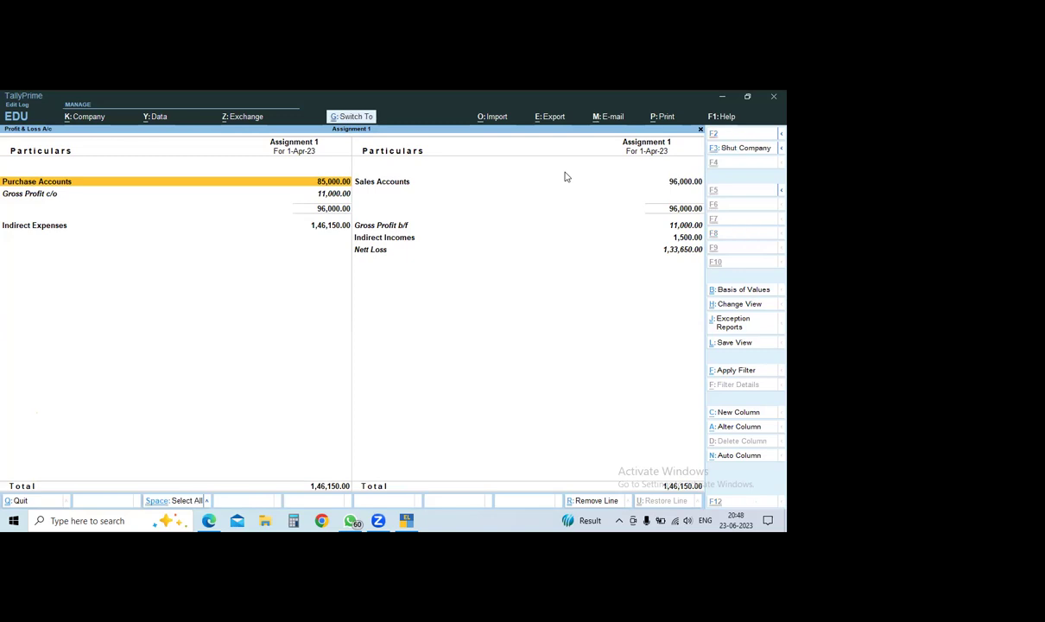
pyautogui.press('ctrl')
pyautogui.press('ctrl')
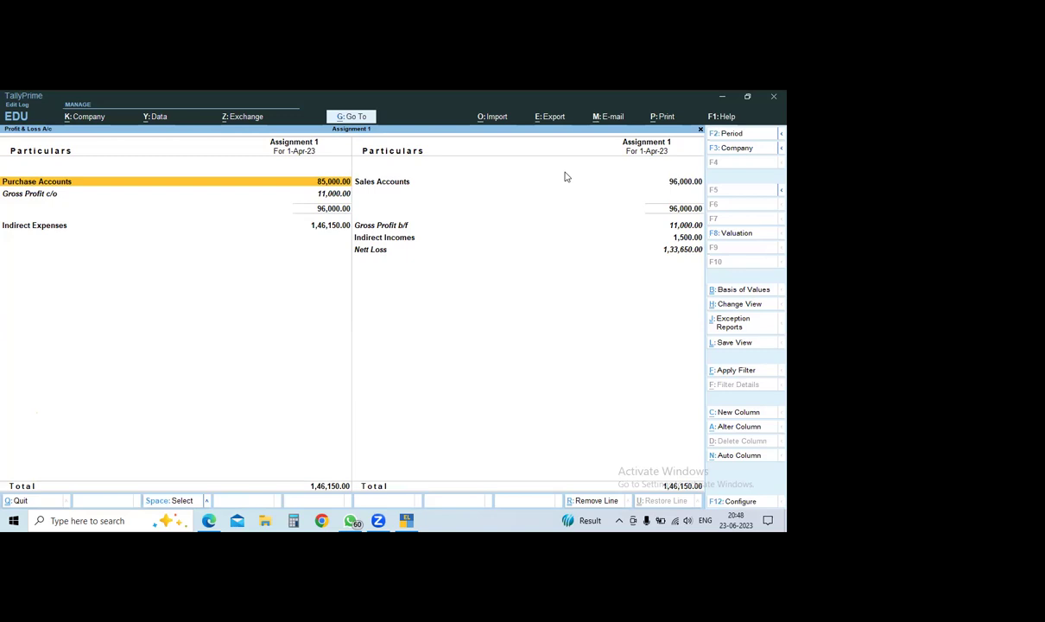
pyautogui.press('ctrl')
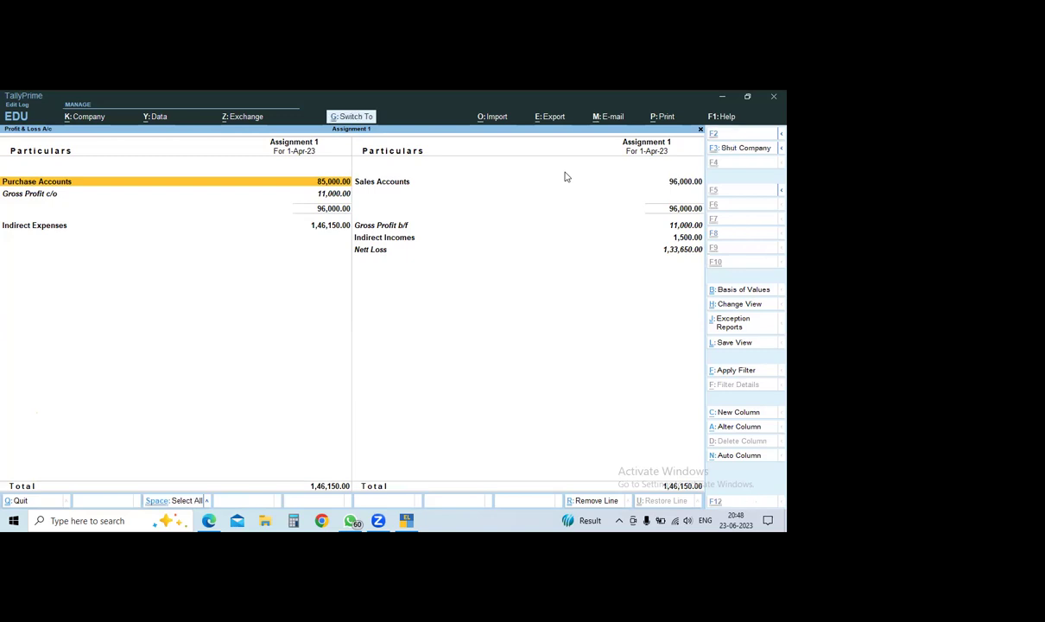
pyautogui.press('ctrl')
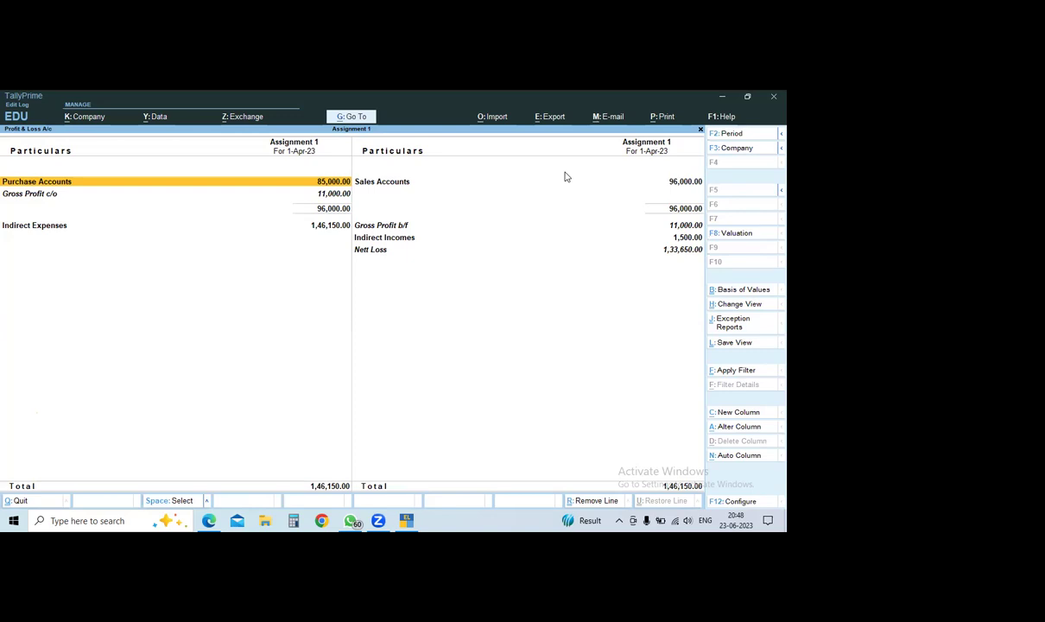
# Set the Profit & Loss report format to Detailed in its configuration, keeping Show Gross Profit at Yes.
pyautogui.press('F12')
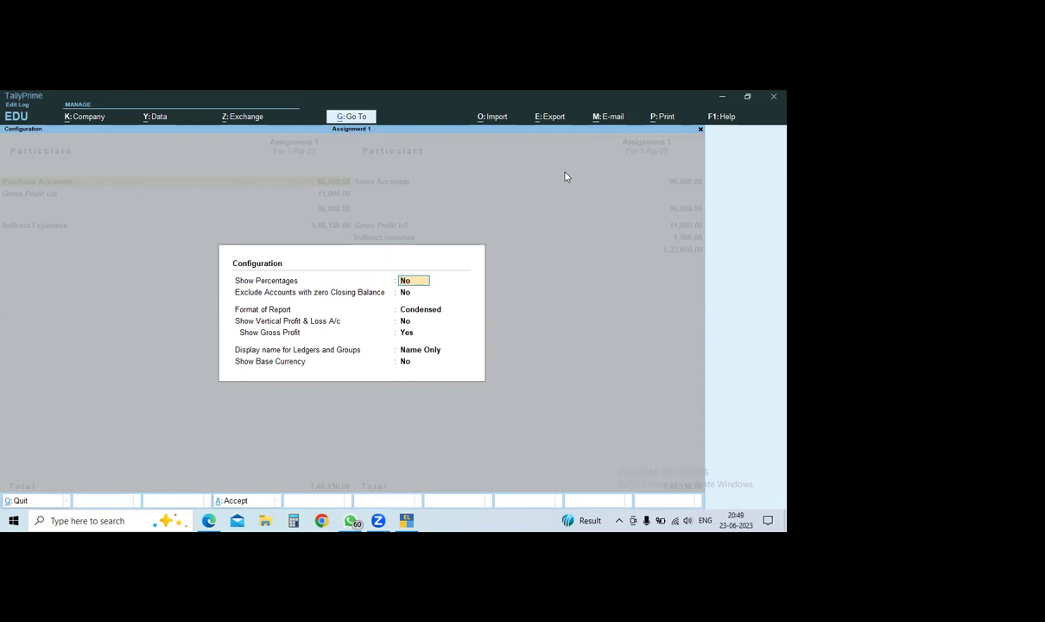
pyautogui.press('Return')
pyautogui.press('Return')
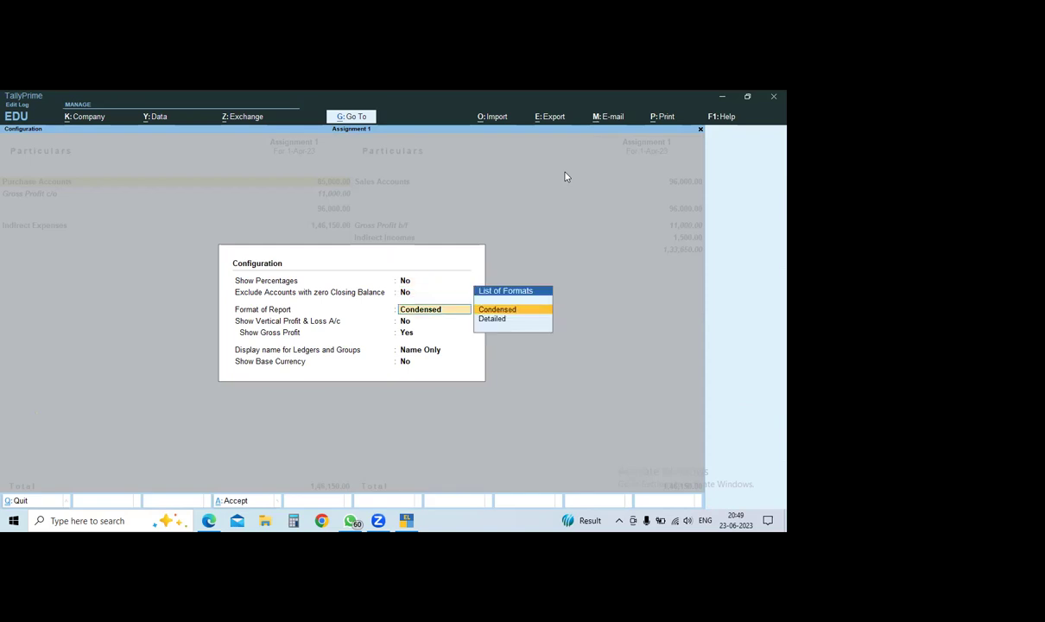
pyautogui.press('Down')
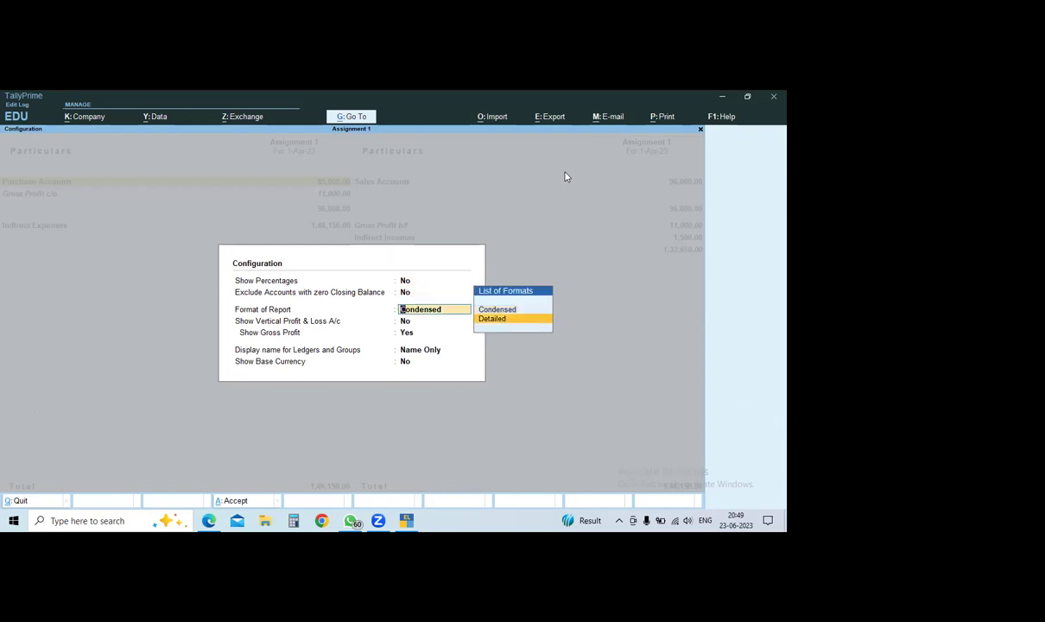
pyautogui.press('Return')
pyautogui.press('Return')
pyautogui.press('Return')
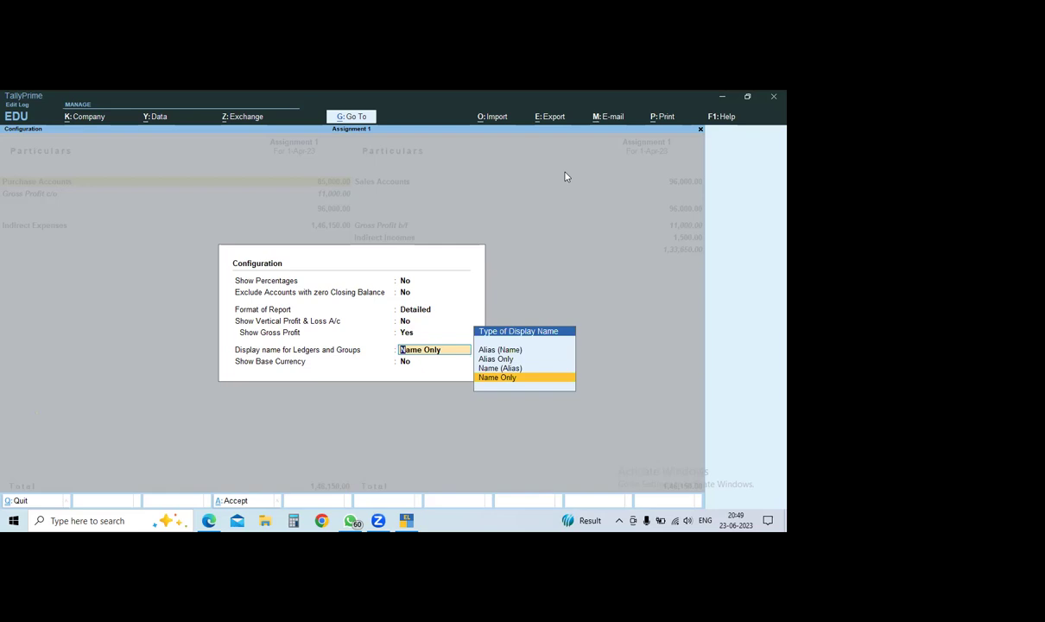
# Set the display name for ledgers and groups to Name (Alias) and expand the Profit & Loss report to ledger-level detail.
pyautogui.press('ctrl')
pyautogui.press('Up')
pyautogui.press('Up')
pyautogui.press('Up')
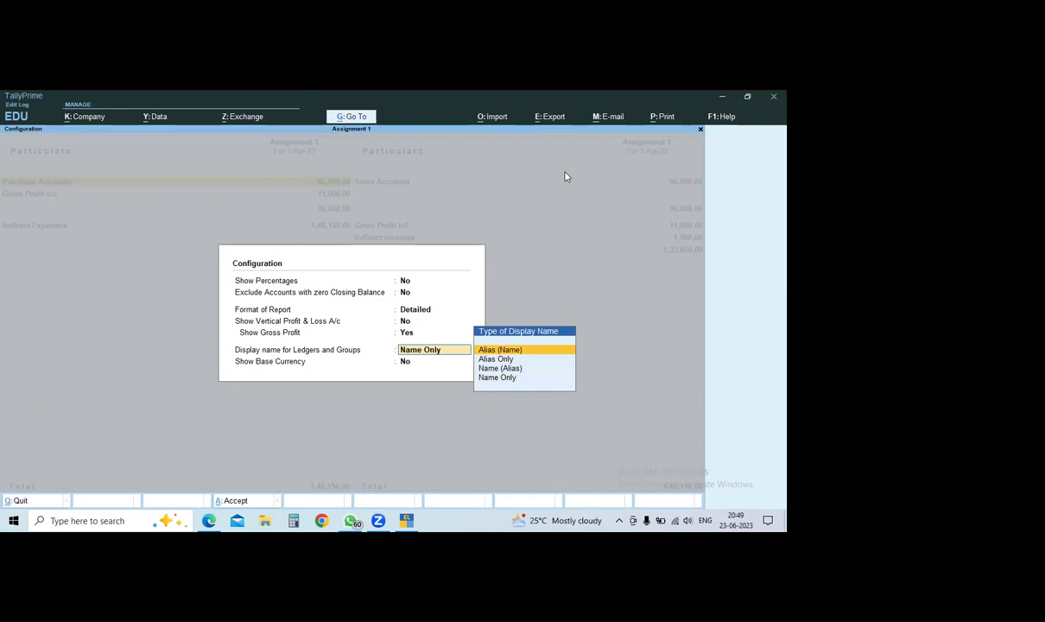
pyautogui.press('Down')
pyautogui.press('Down')
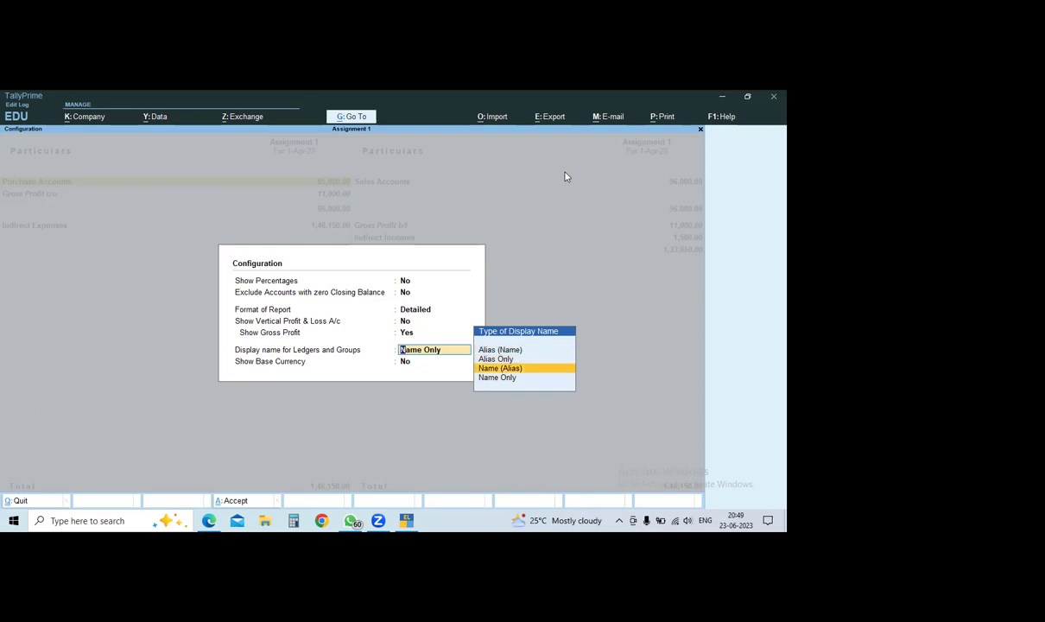
pyautogui.press('Return')
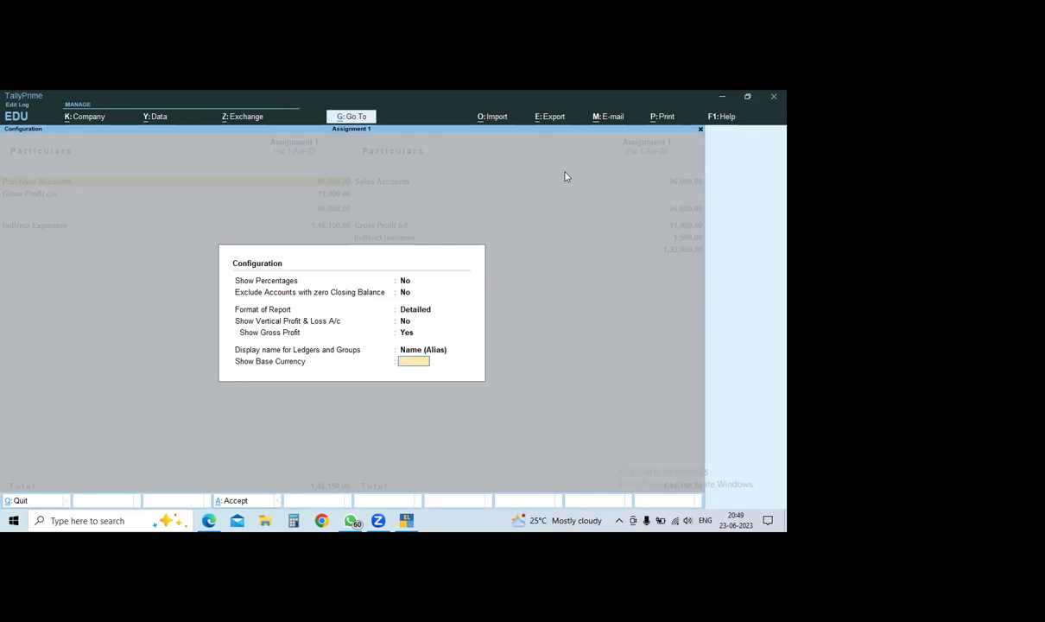
pyautogui.press('Return')
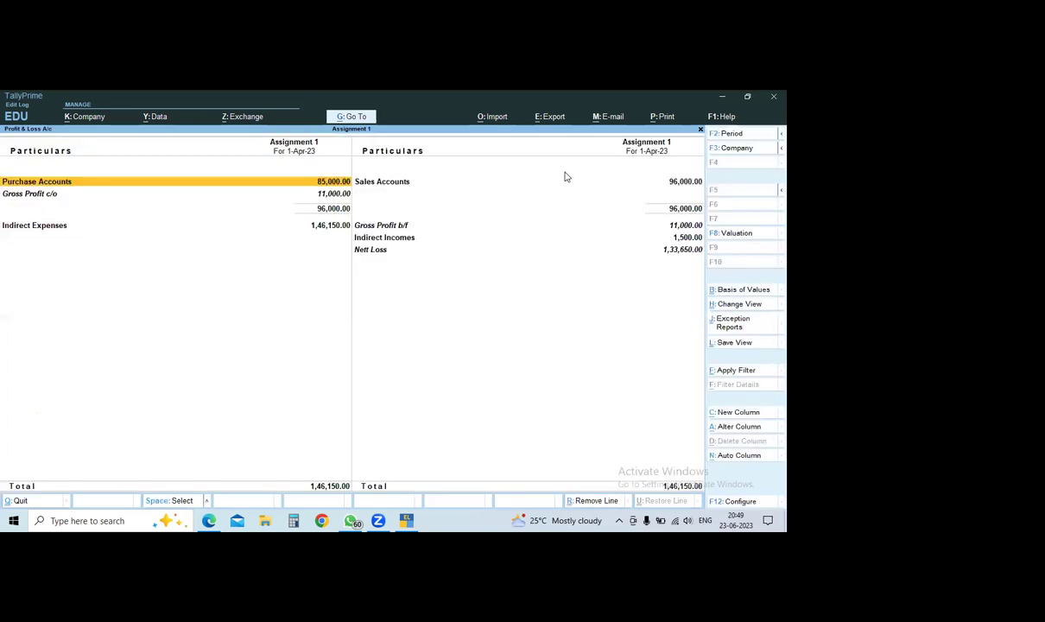
pyautogui.hotkey('alt', 'F5')
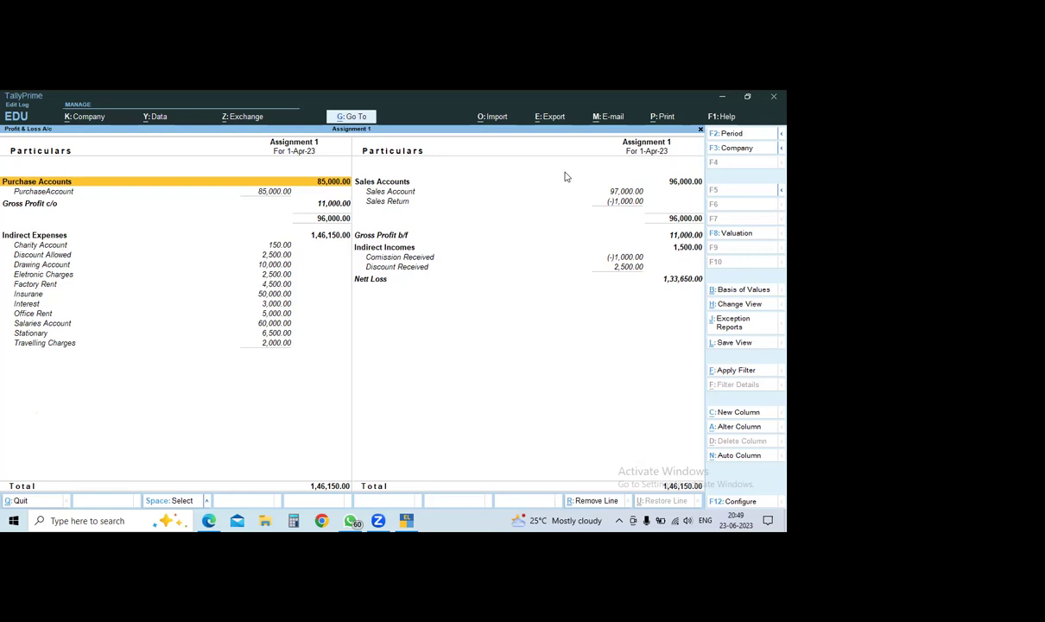
# Convert the Comission Received ledger's April payment voucher into a Receipt voucher, save it and return to the Profit & Loss report.
pyautogui.click(422, 259)
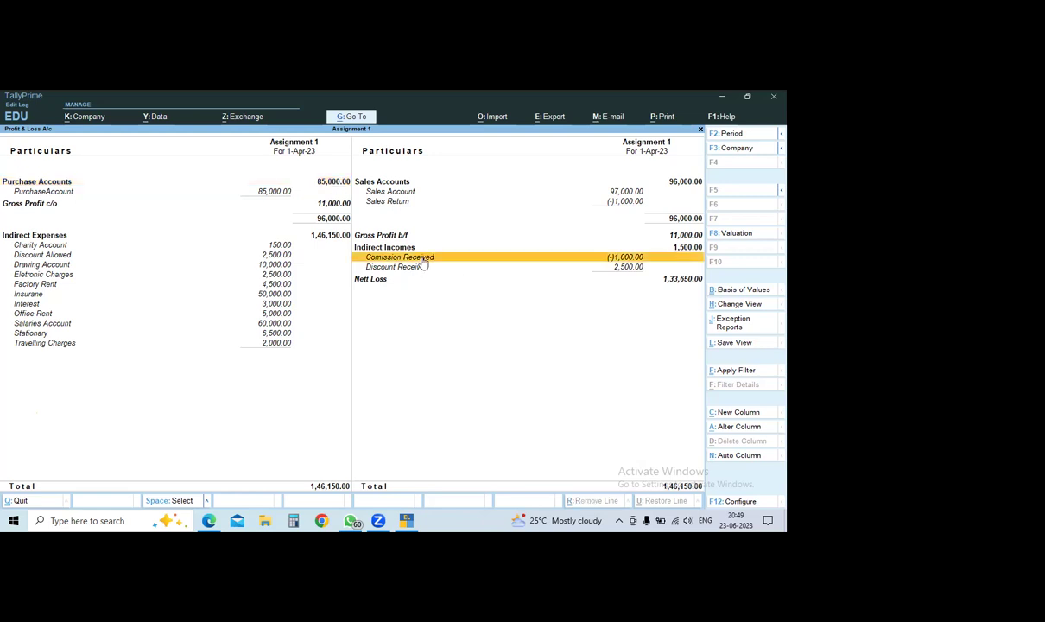
pyautogui.click(422, 259)
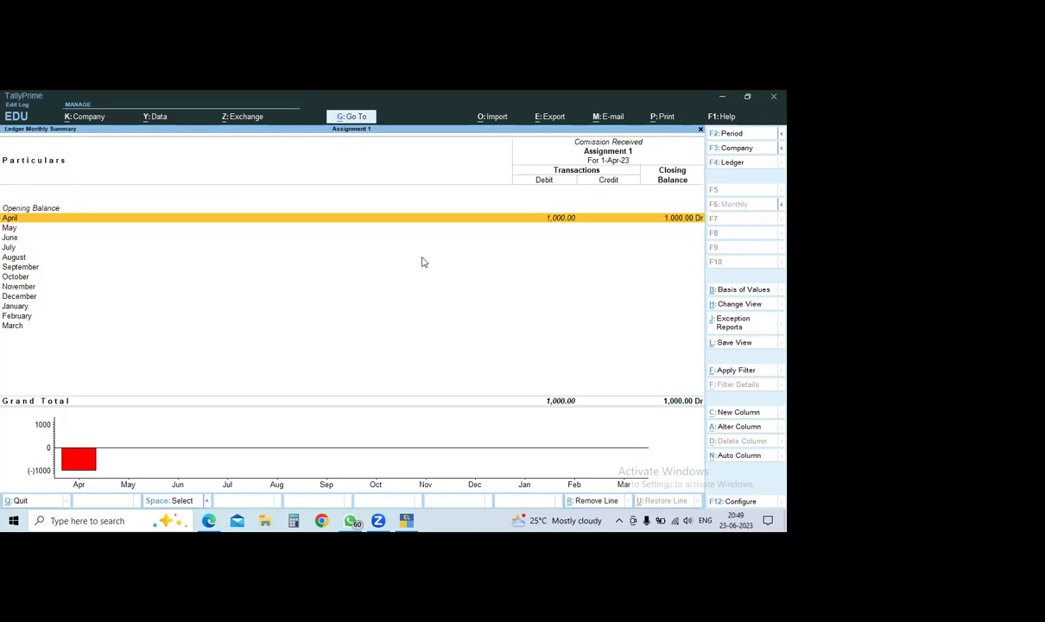
pyautogui.click(387, 221)
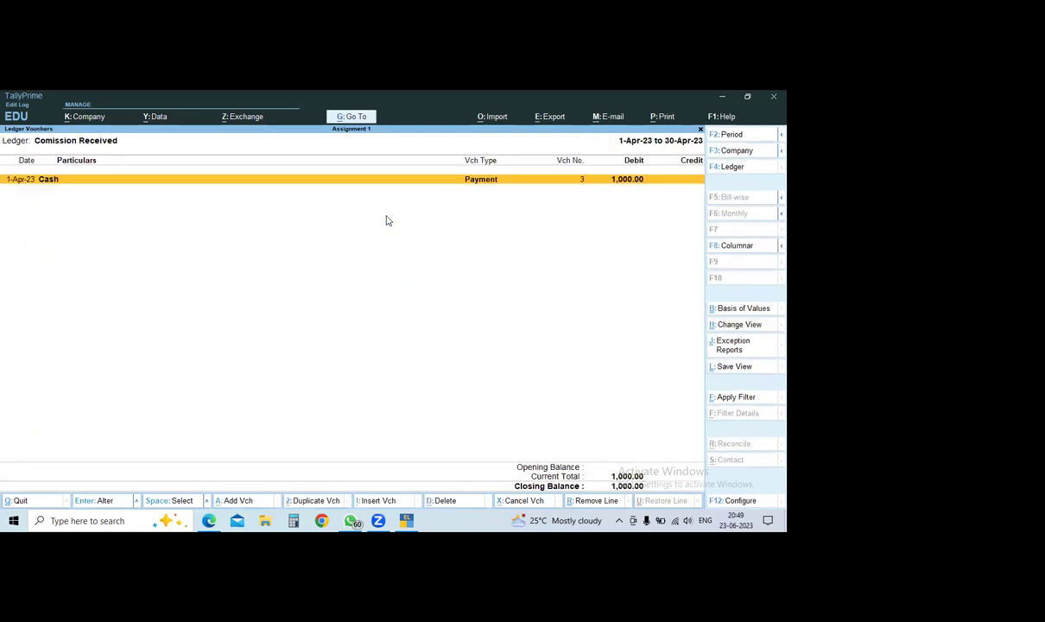
pyautogui.click(357, 181)
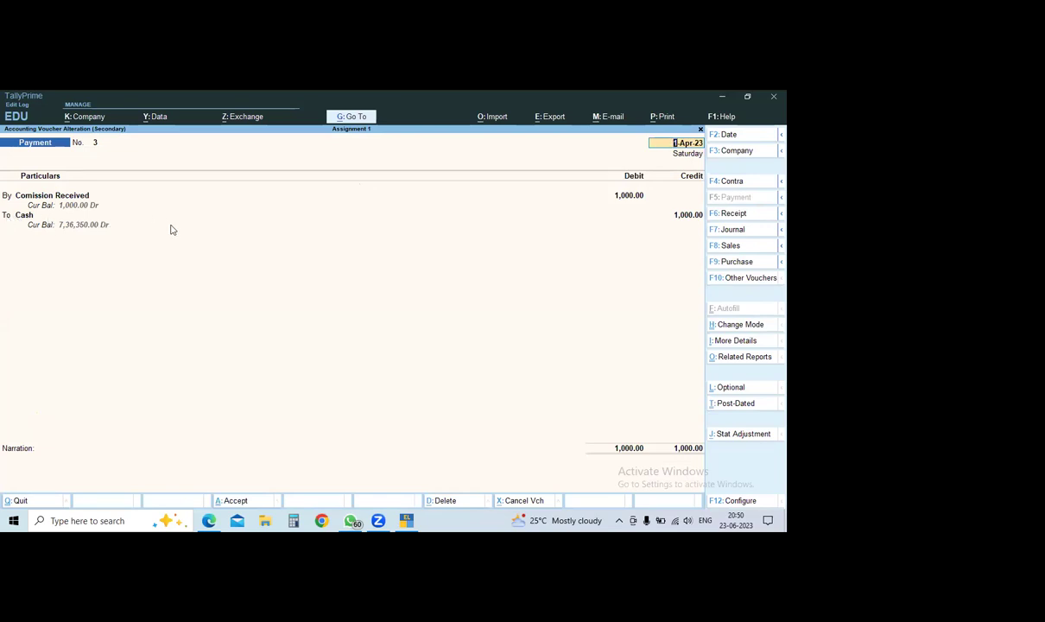
pyautogui.press('F6')
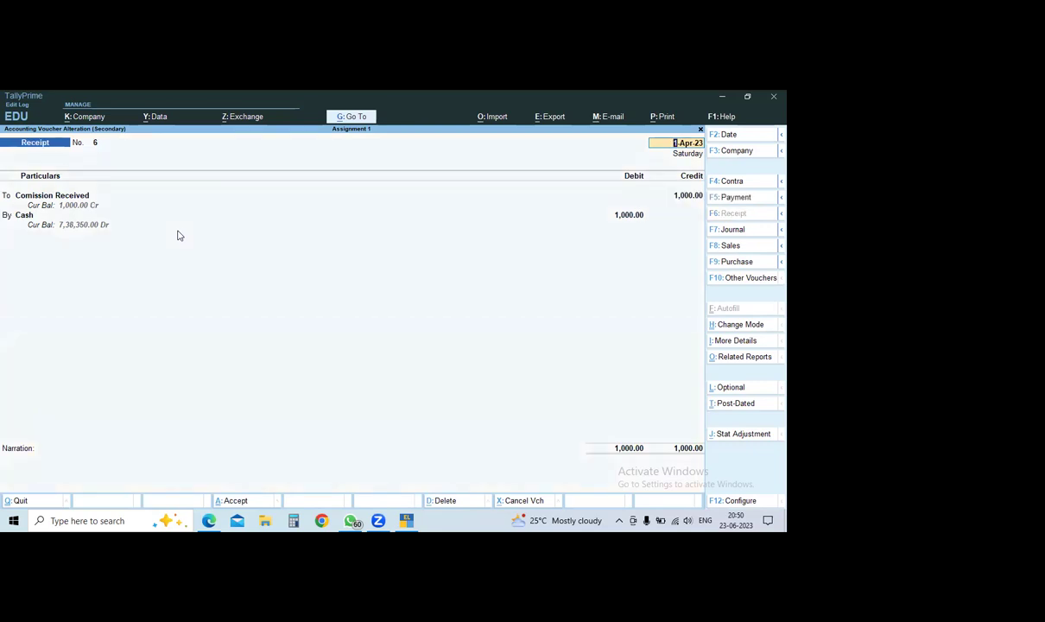
pyautogui.press('Escape')
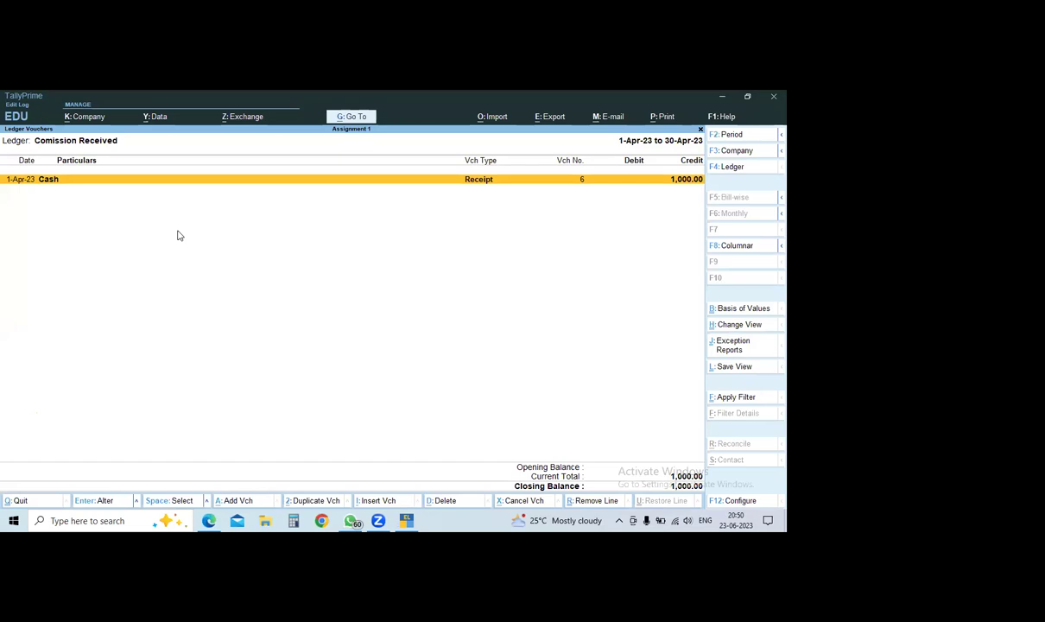
pyautogui.press('ctrl')
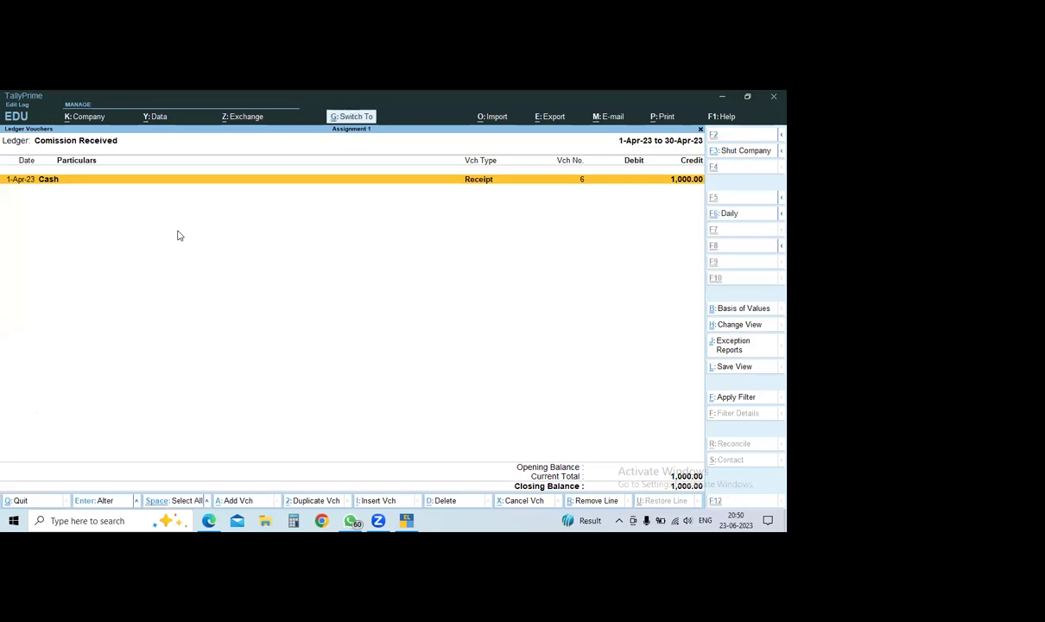
pyautogui.press('Escape')
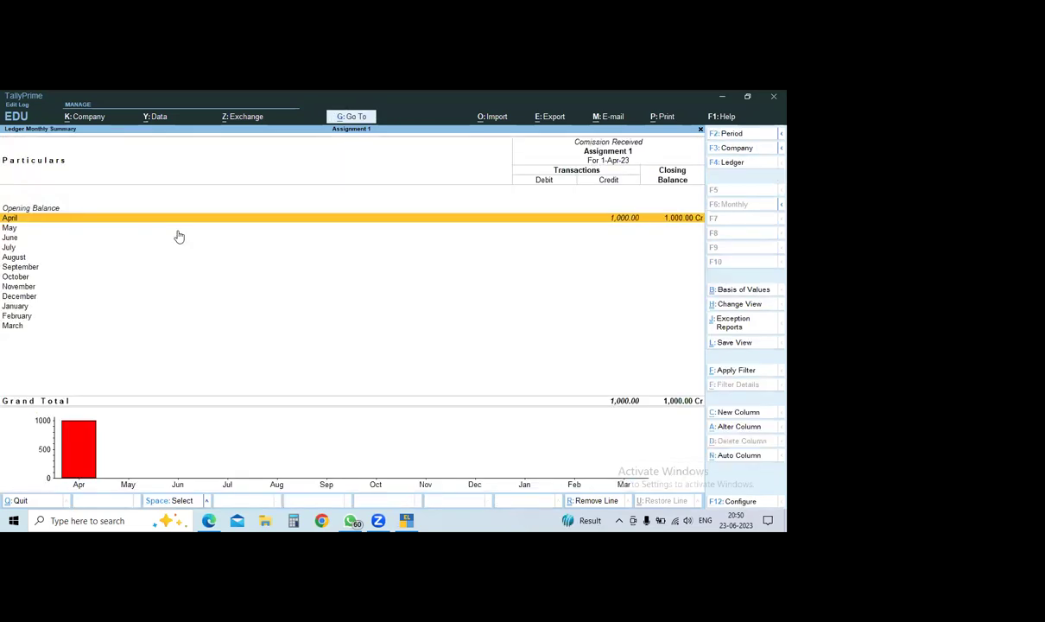
pyautogui.press('Escape')
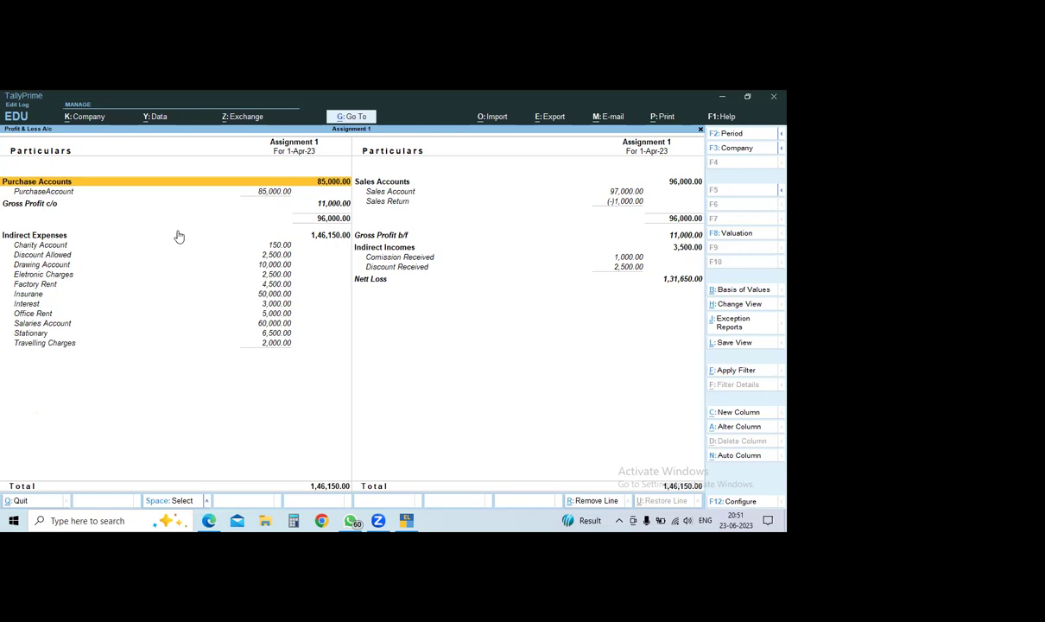
# Review the Comission Received ledger's April receipt voucher from the Profit & Loss report, quitting without saving changes.
pyautogui.doubleClick(429, 259)
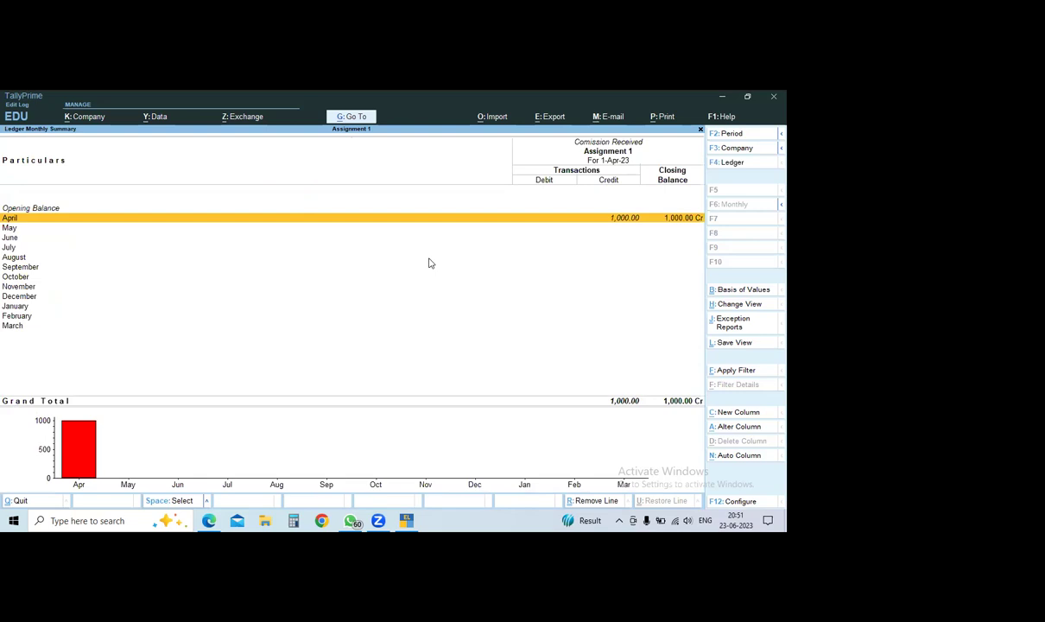
pyautogui.doubleClick(429, 258)
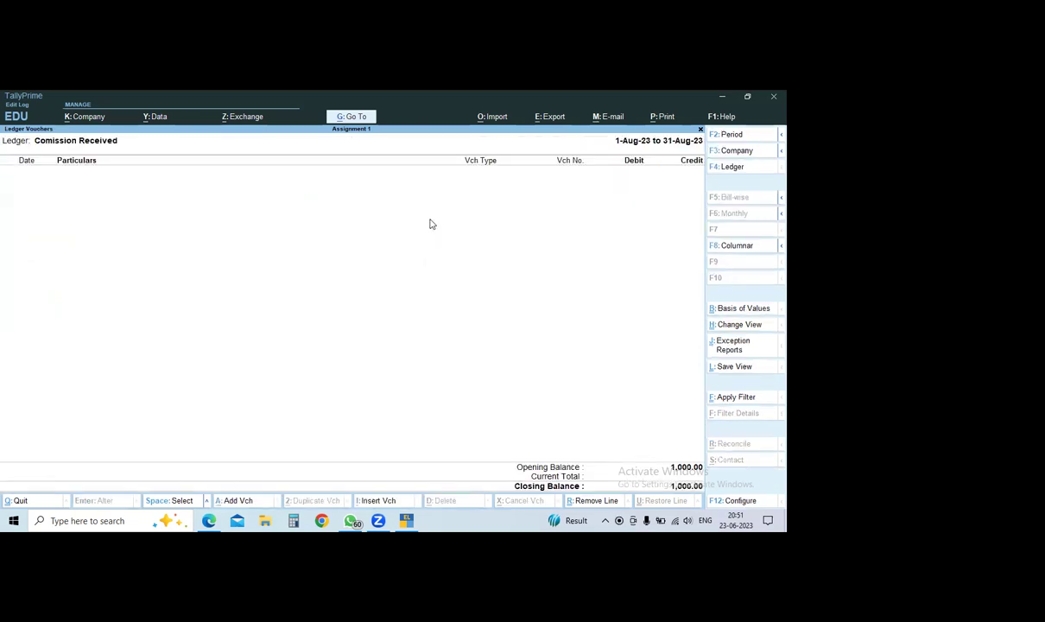
pyautogui.press('Escape')
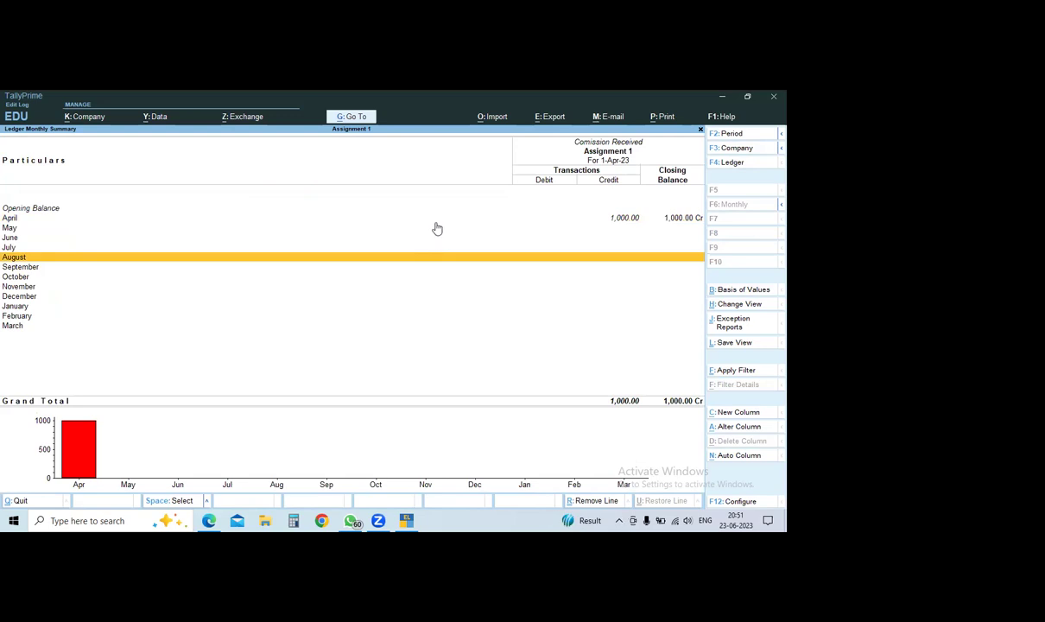
pyautogui.click(436, 221)
pyautogui.click(437, 227)
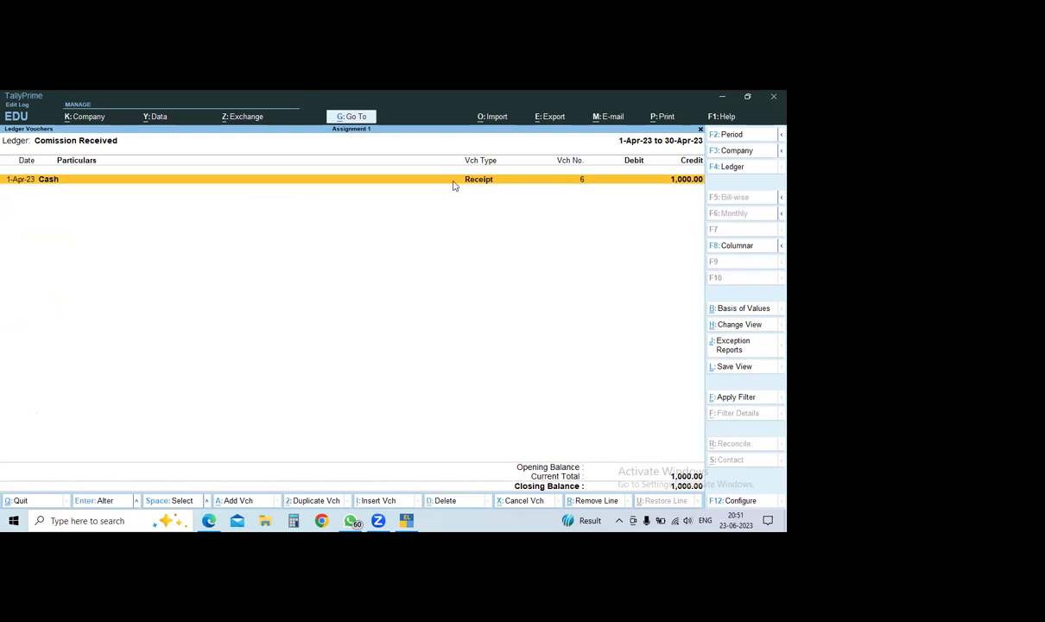
pyautogui.click(454, 185)
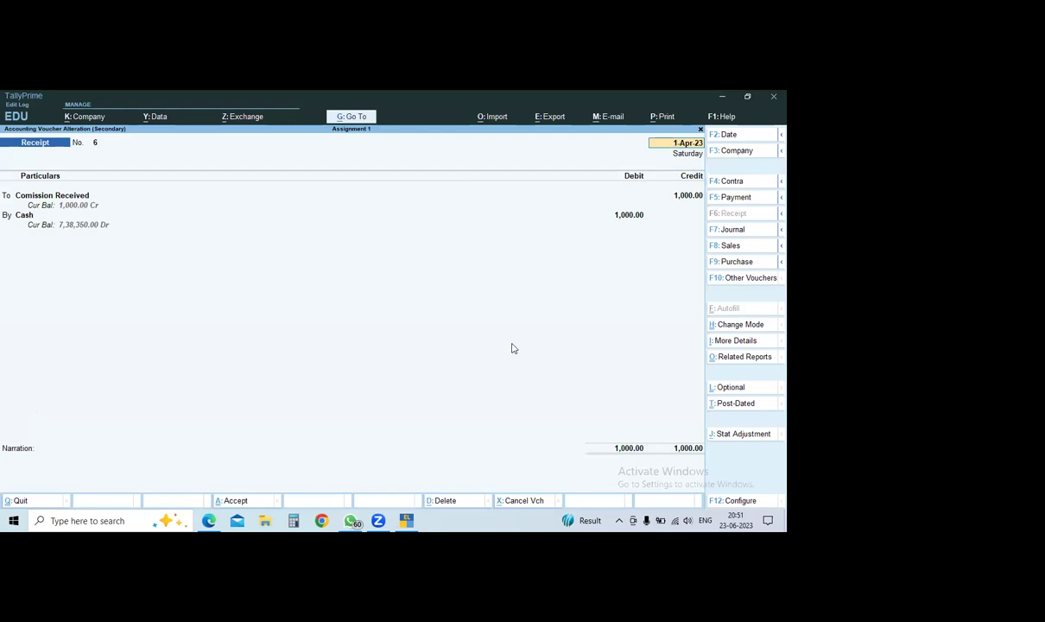
pyautogui.press('BackSpace')
pyautogui.press('Escape')
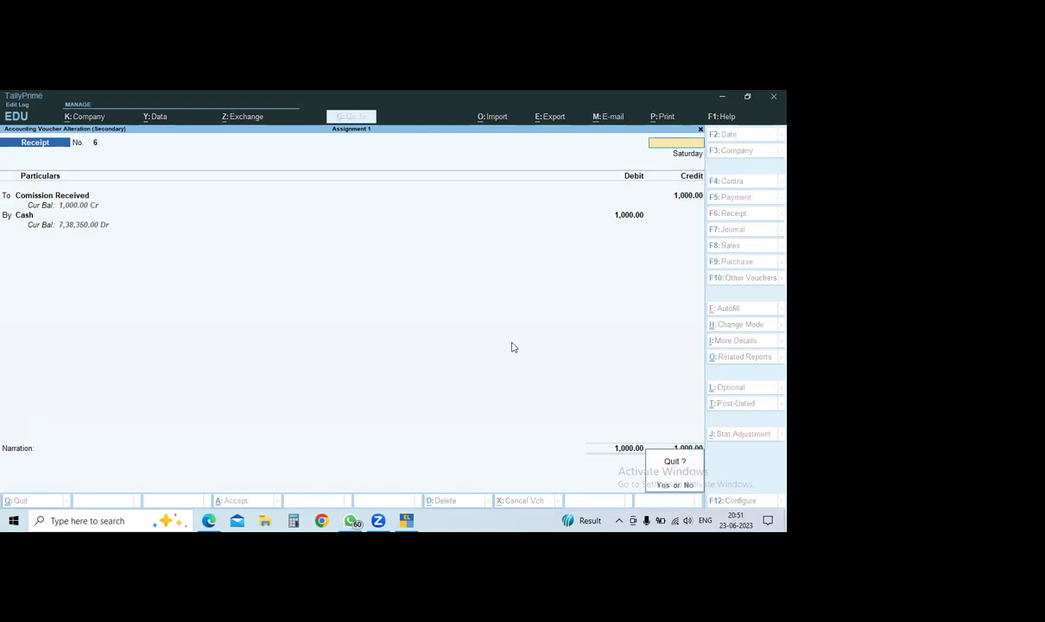
pyautogui.press('y')
pyautogui.press('Escape')
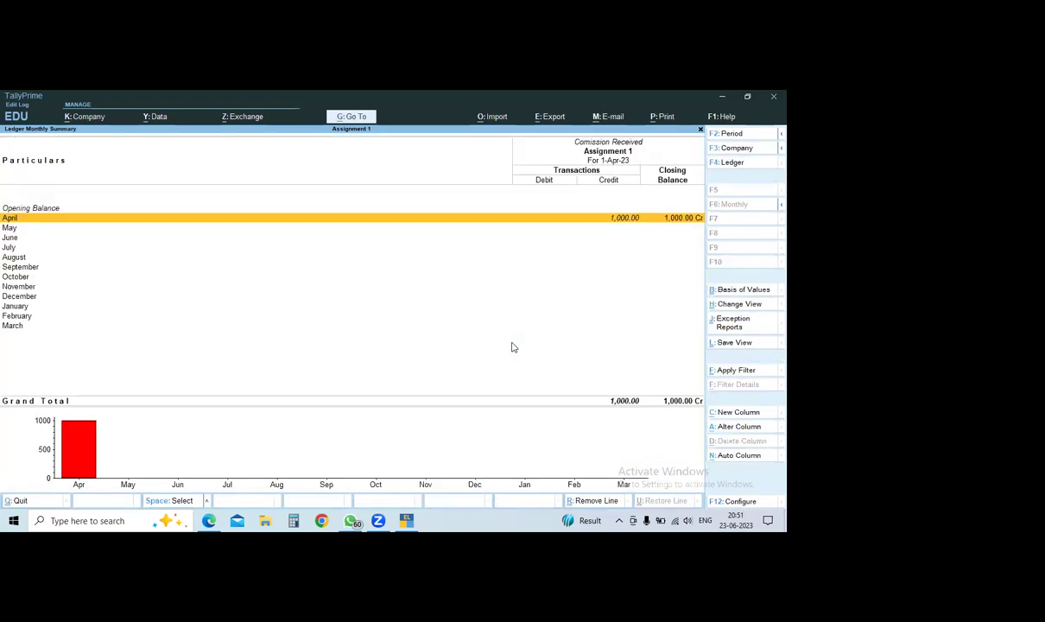
pyautogui.press('Escape')
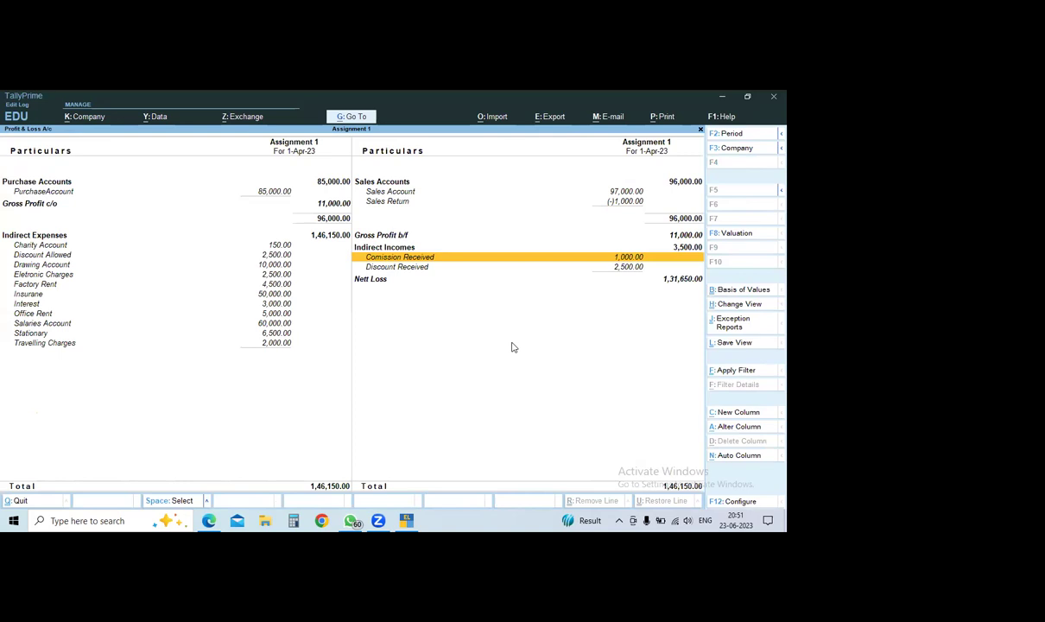
# Reopen the Profit & Loss report and drill down through Indirect Incomes to the Comission Received ledger's April receipt voucher.
pyautogui.press('Escape')
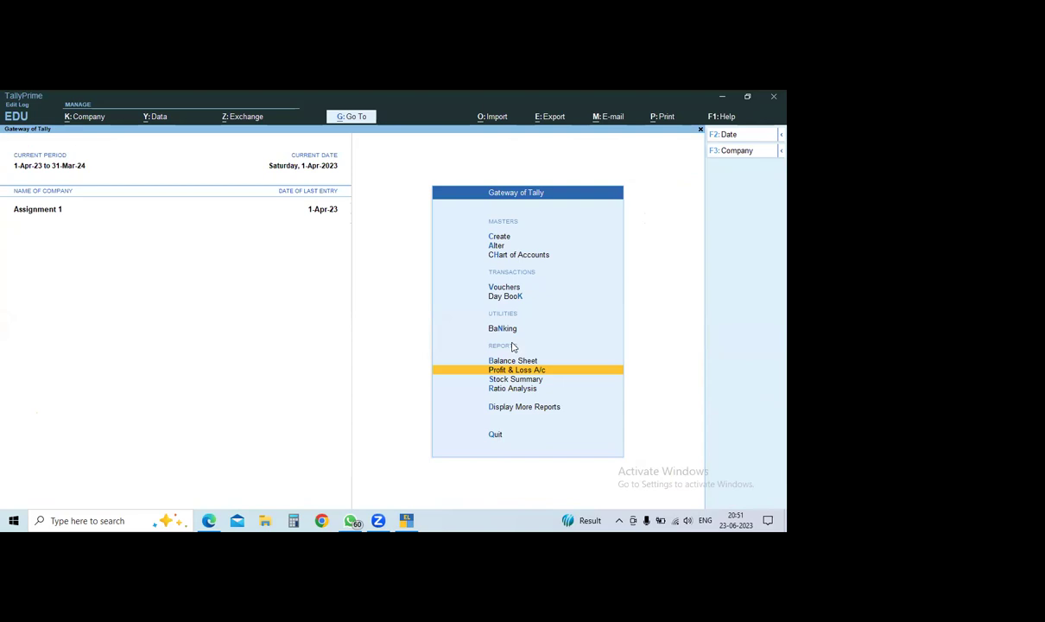
pyautogui.press('Return')
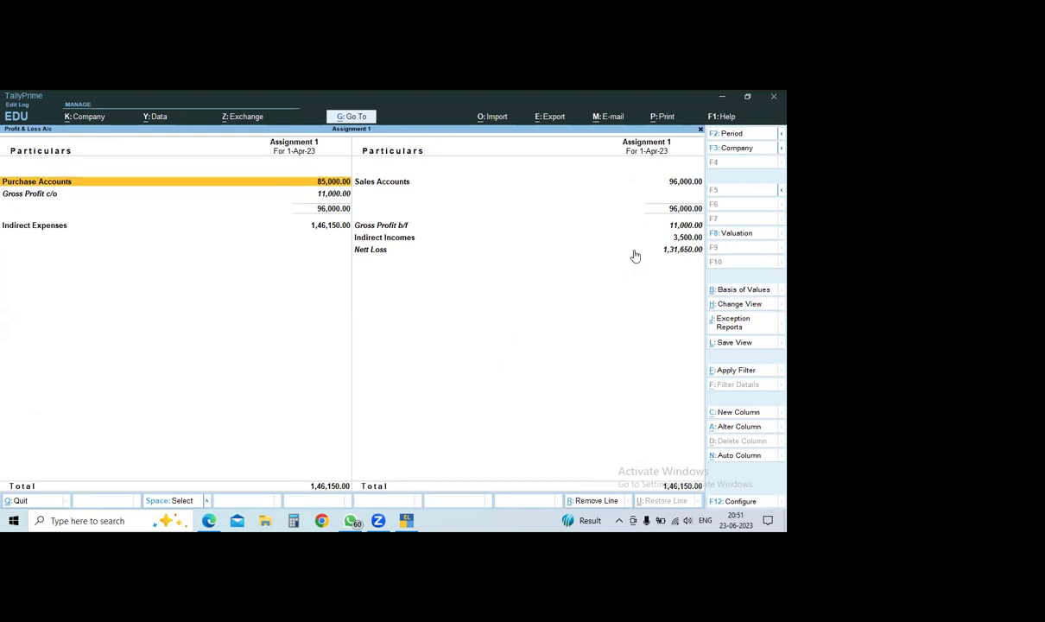
pyautogui.doubleClick(683, 238)
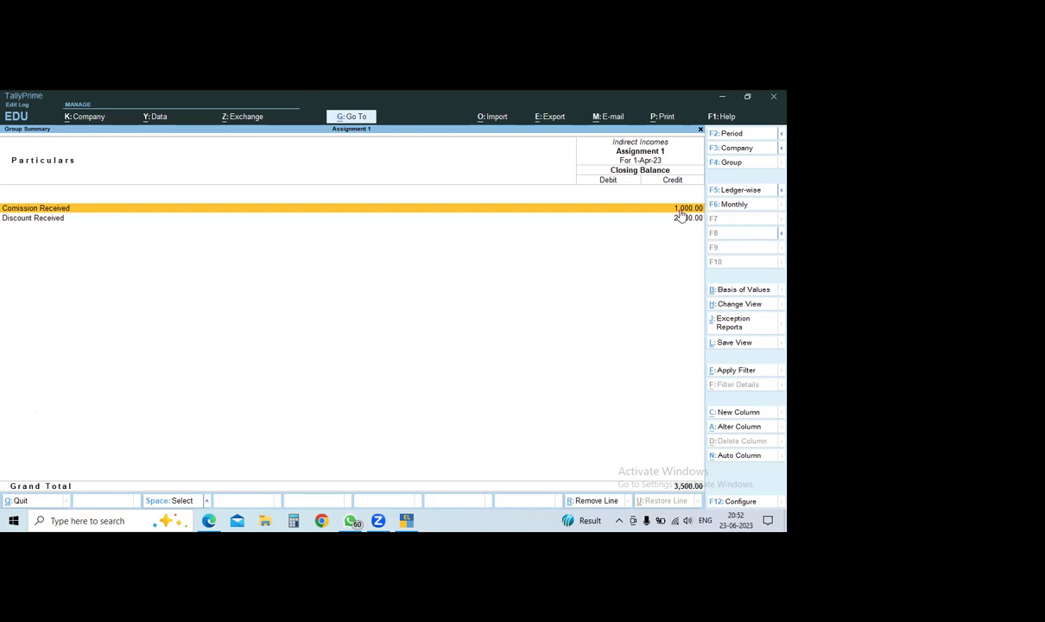
pyautogui.doubleClick(681, 211)
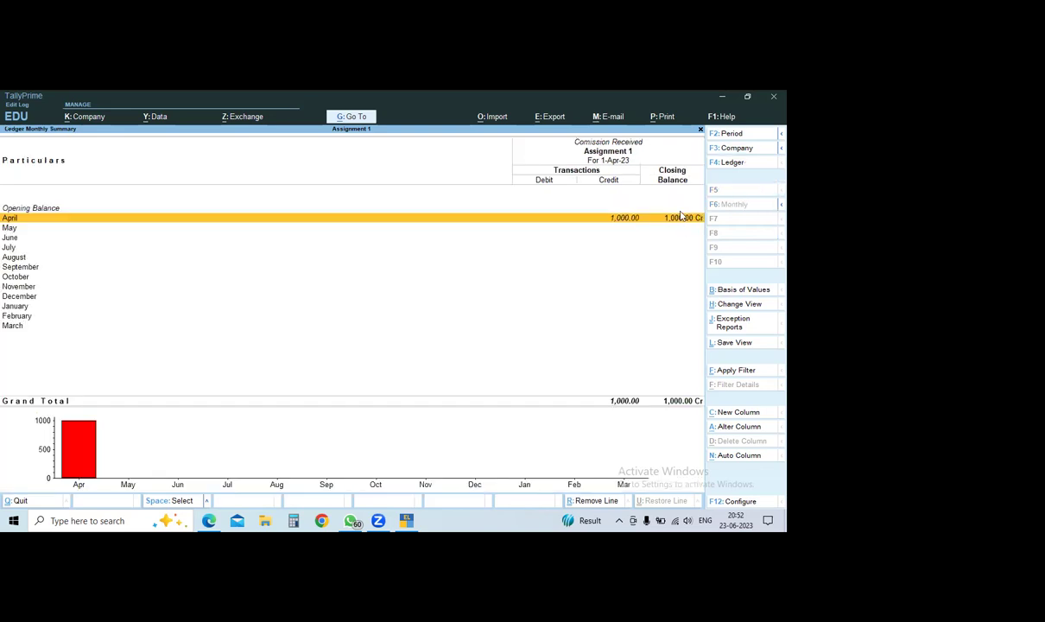
pyautogui.doubleClick(623, 225)
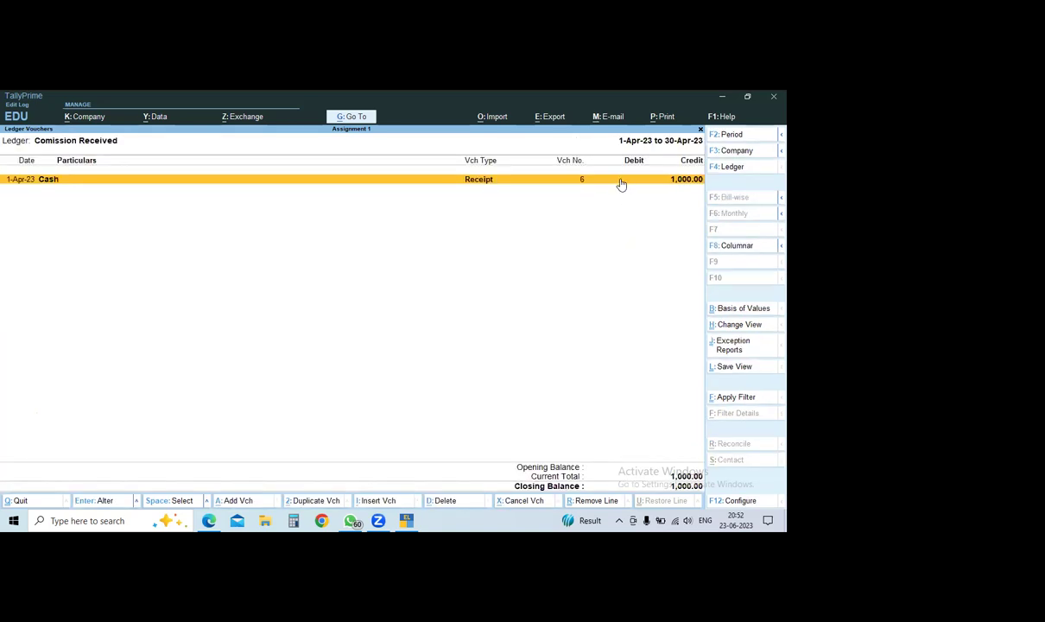
pyautogui.doubleClick(620, 180)
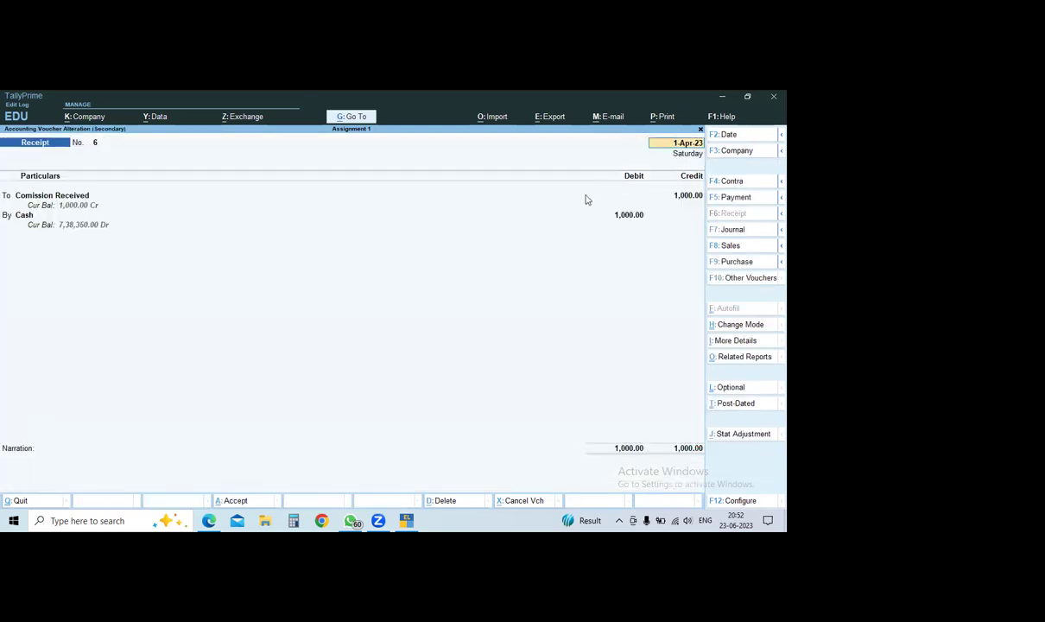
# Set the Comission Received credit to 6,000 with a matching Cash debit and save the receipt voucher.
pyautogui.press('Return')
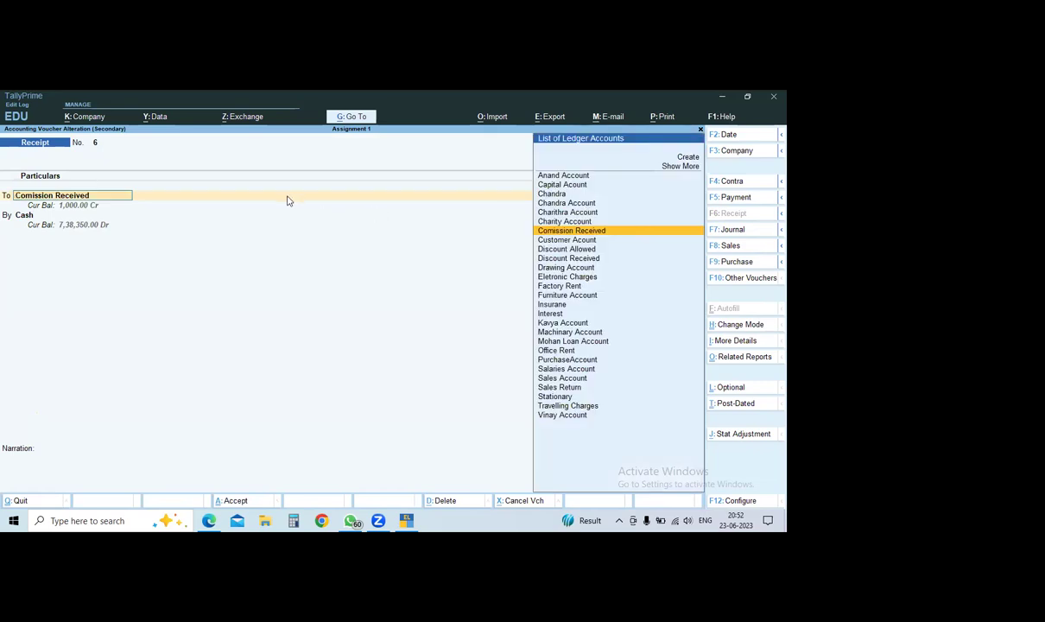
pyautogui.press('Return')
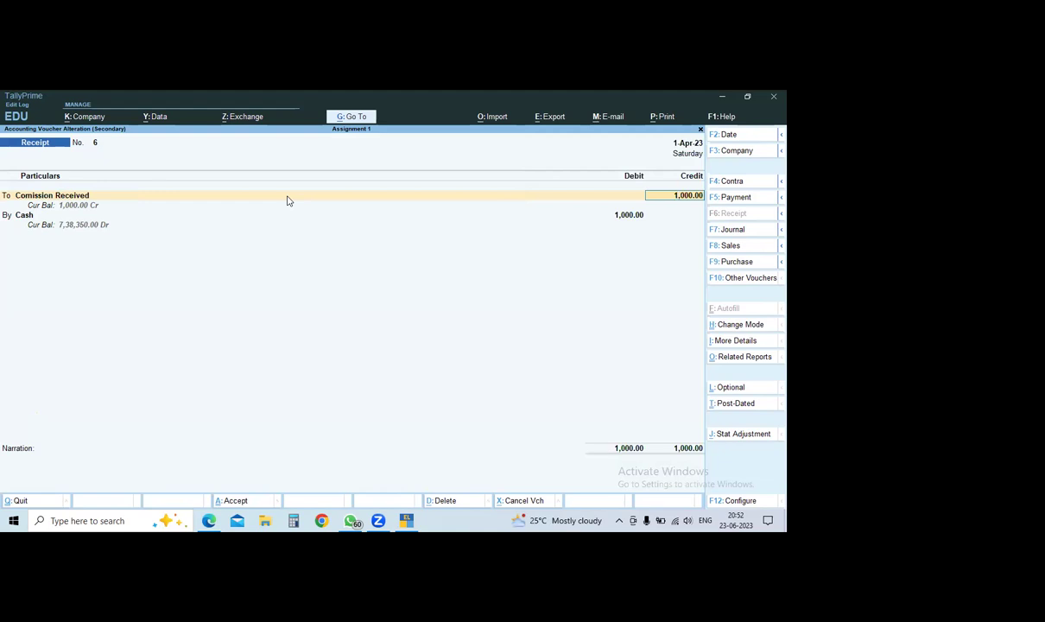
pyautogui.write('6000')
pyautogui.press('Return')
pyautogui.press('Return')
pyautogui.press('Return')
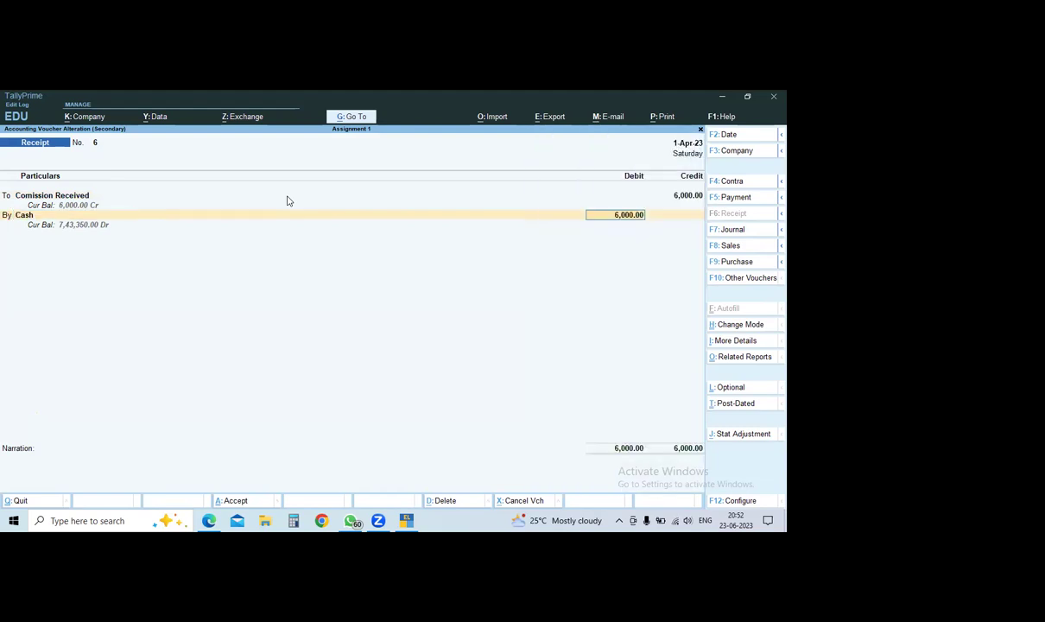
pyautogui.press('Return')
pyautogui.press('Return')
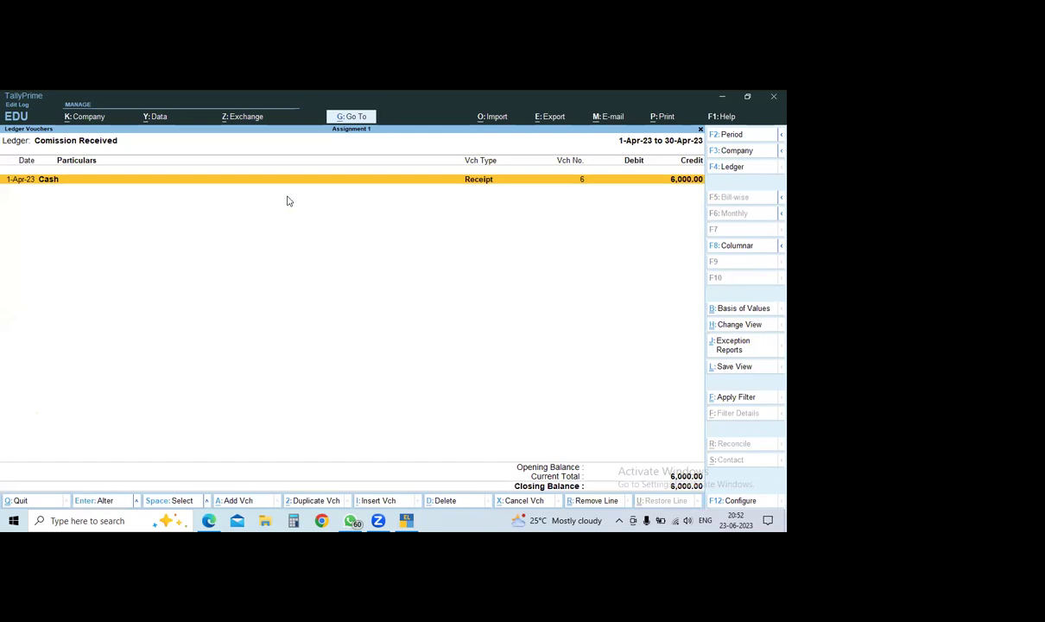
# Leave the Profit & Loss report and open the company's Balance Sheet in detailed format.
pyautogui.press('Escape')
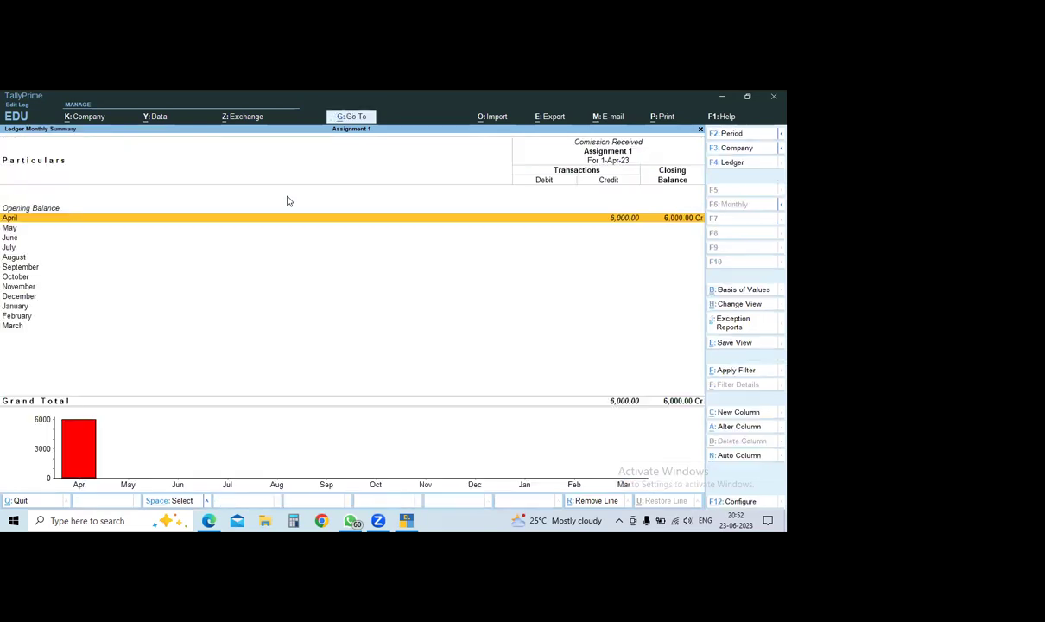
pyautogui.press('Escape')
pyautogui.press('Escape')
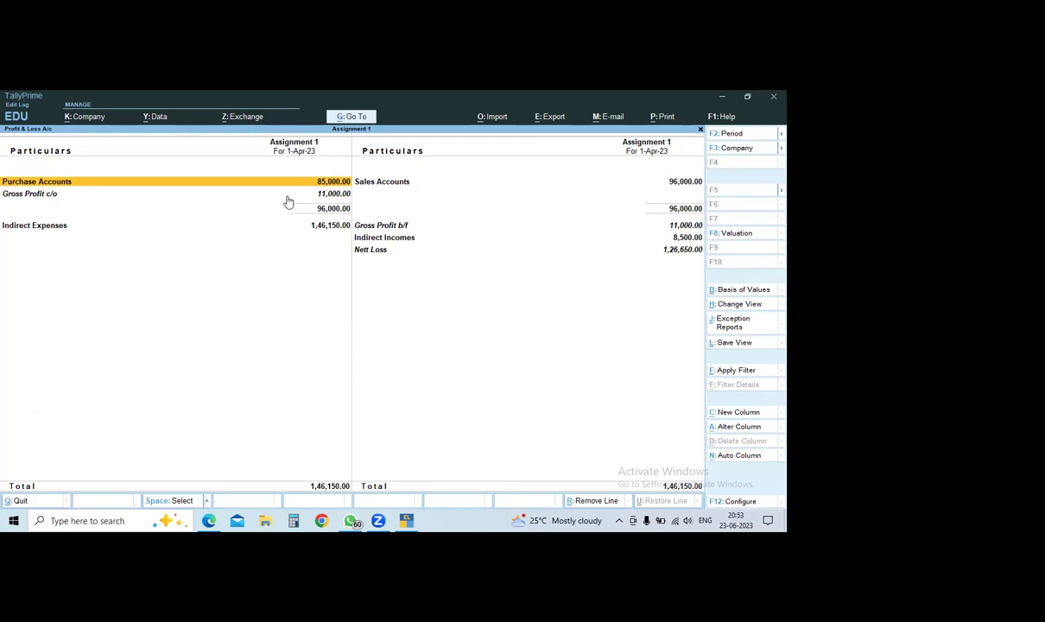
pyautogui.press('Escape')
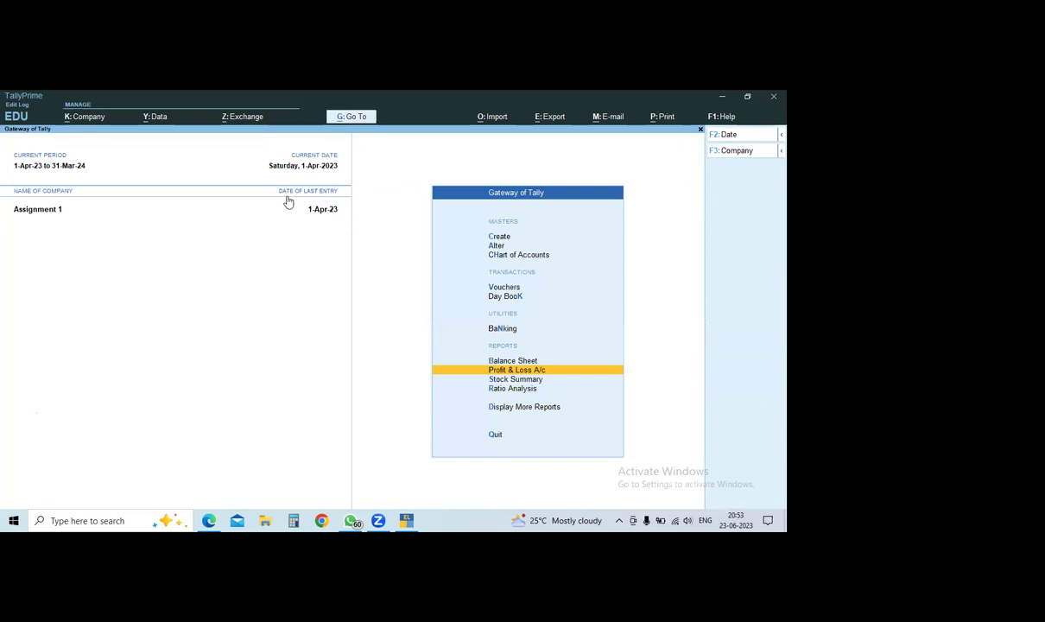
pyautogui.press('Up')
pyautogui.press('Return')
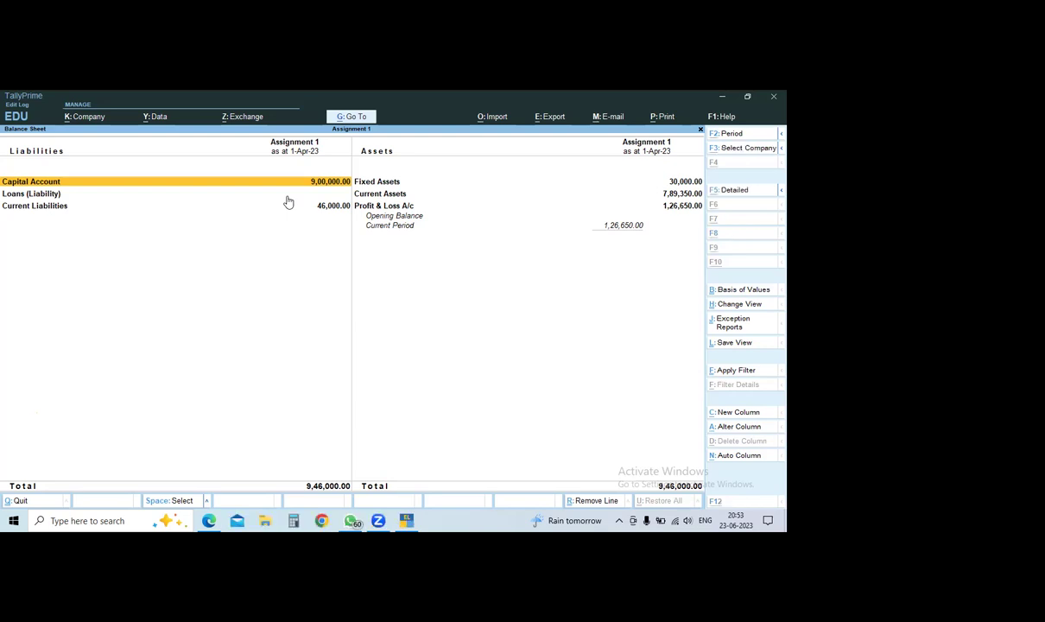
pyautogui.hotkey('alt', 'F5')
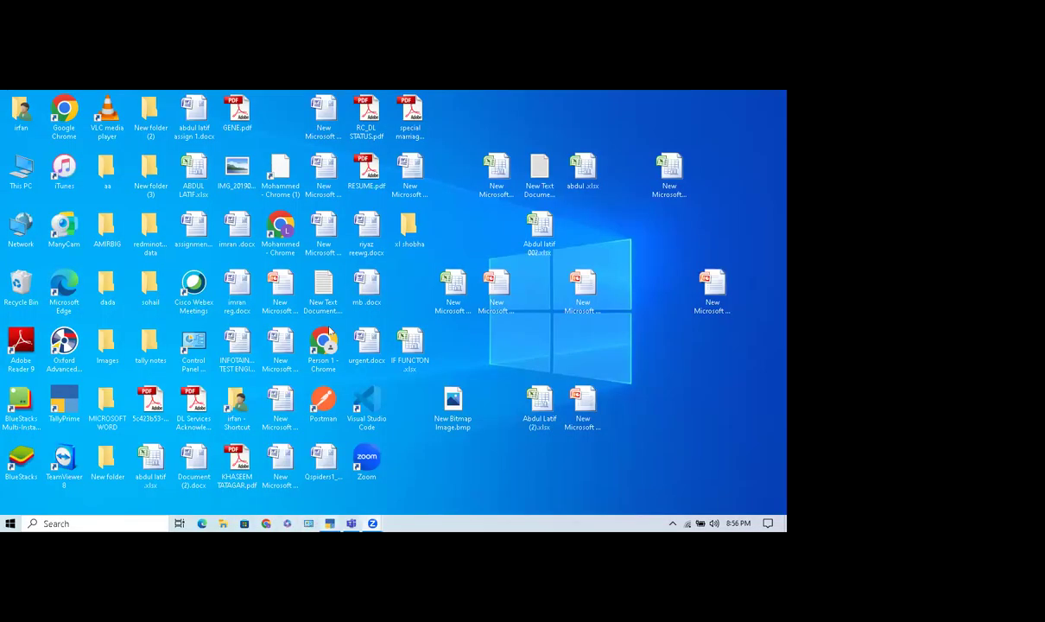
# Switch to the open TallyPrime window on the desktop, quit its Profit & Loss report and open the Balance Sheet.
pyautogui.click(330, 524)
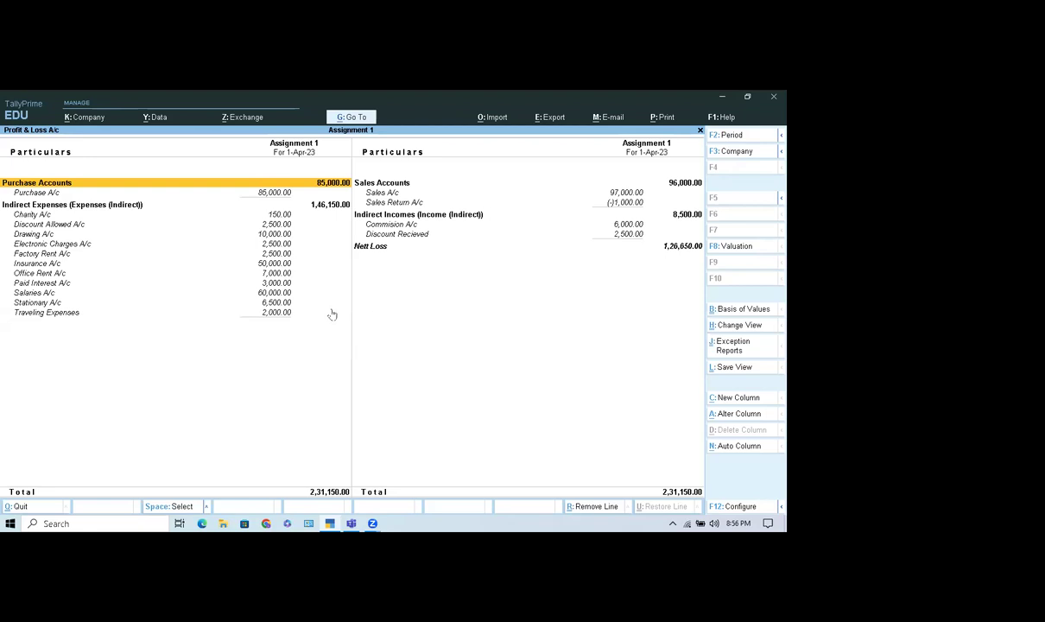
pyautogui.press('Escape')
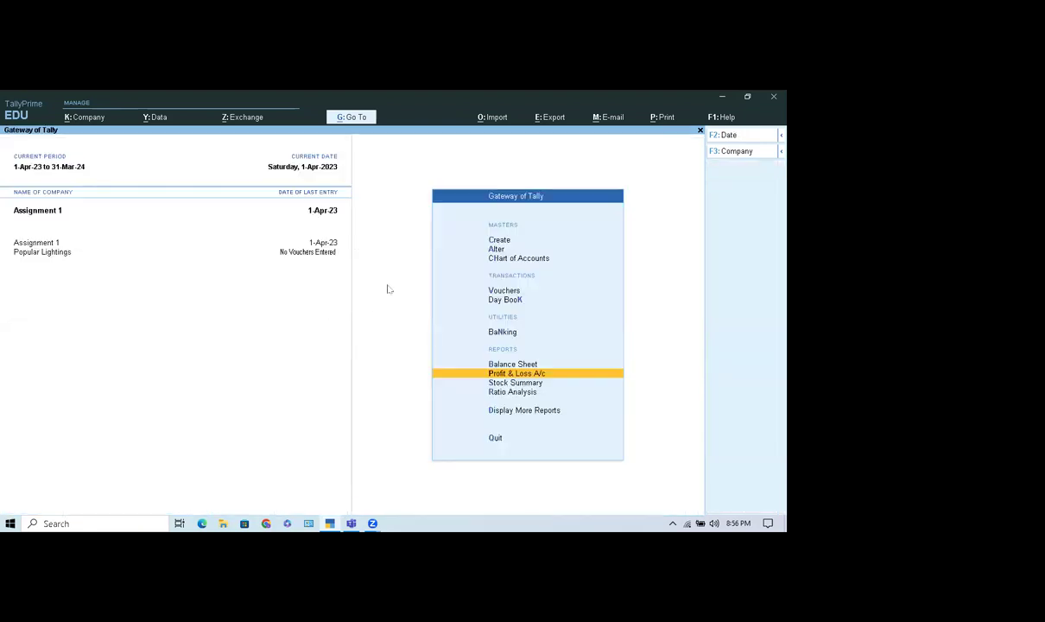
pyautogui.click(521, 363)
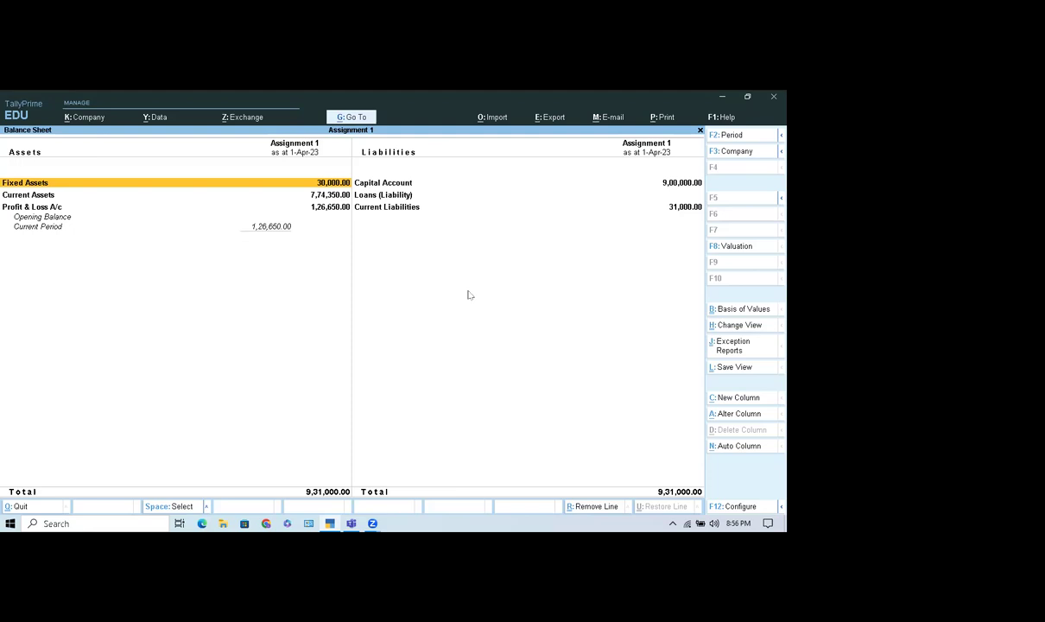
# Configure the Balance Sheet's report format as Detailed and apply it.
pyautogui.press('F12')
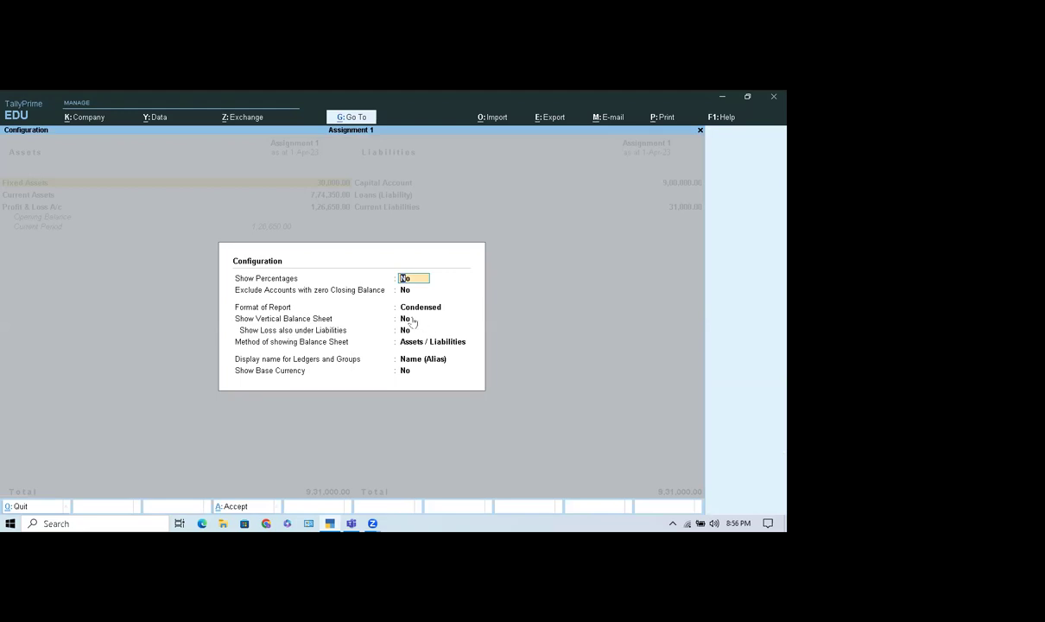
pyautogui.click(421, 308)
pyautogui.click(493, 316)
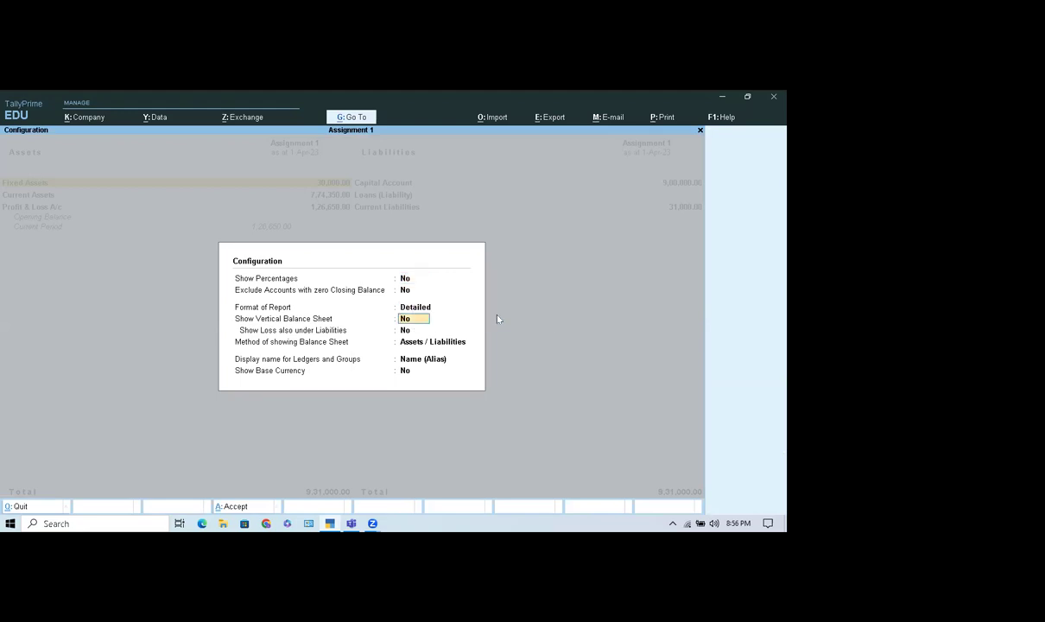
pyautogui.hotkey('ctrl', 'a')
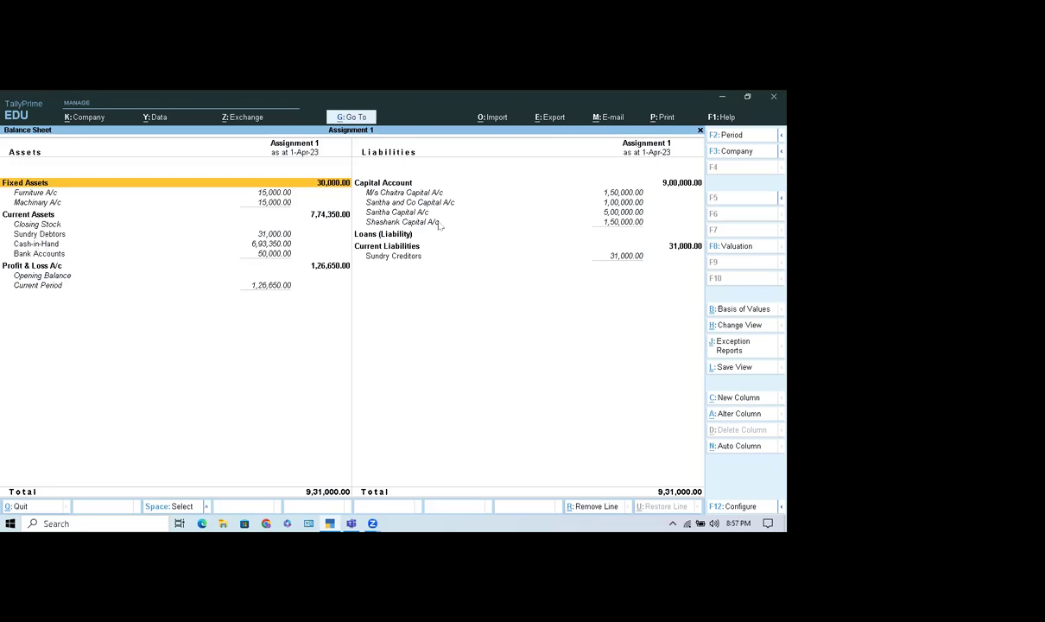
# Examine the ledger balances behind Sundry Creditors and leave the Balance Sheet for the Gateway of Tally.
pyautogui.doubleClick(413, 258)
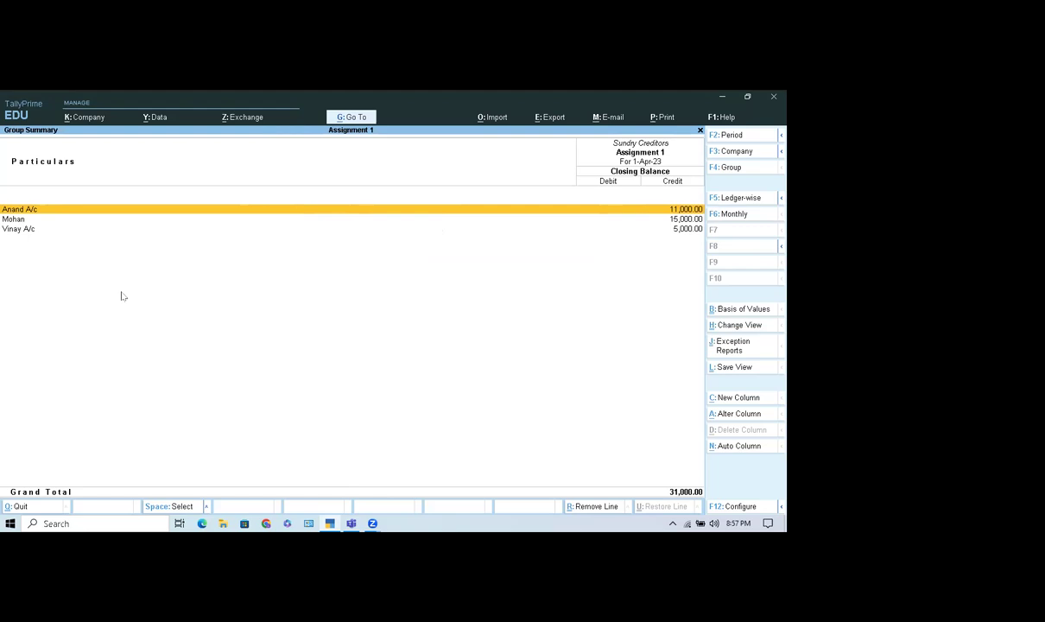
pyautogui.press('Escape')
pyautogui.press('Escape')
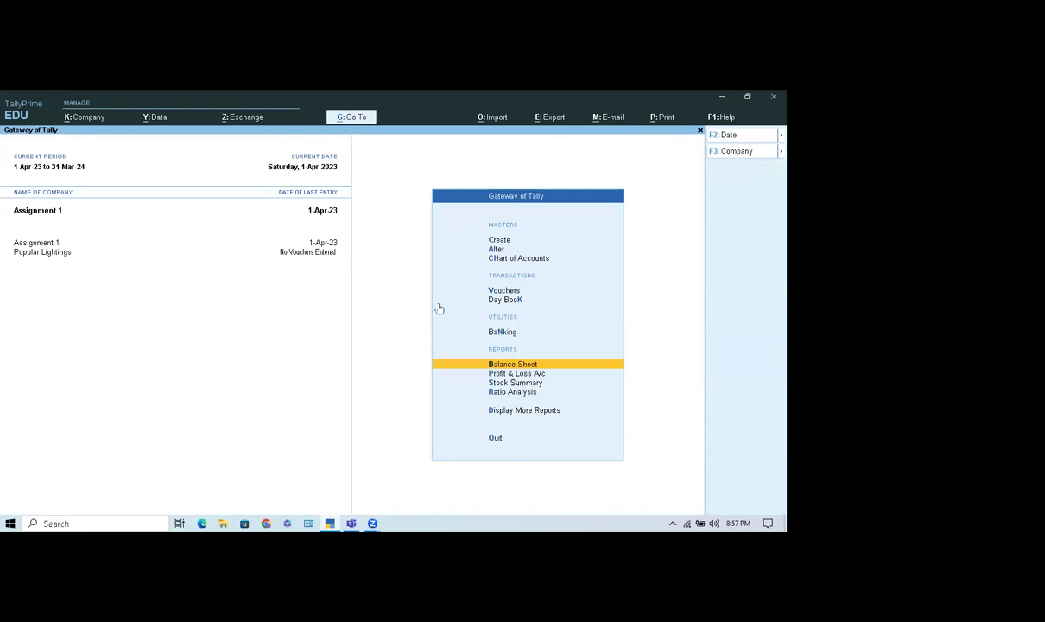
# Open the Day Book and examine the 1-Apr-23 vouchers through to the last entry.
pyautogui.click(504, 300)
pyautogui.press('Down')
pyautogui.press('Down')
pyautogui.press('Down')
pyautogui.press('Down')
pyautogui.press('Down')
pyautogui.press('Down')
pyautogui.press('Down')
pyautogui.press('Down')
pyautogui.press('Down')
pyautogui.press('Down')
pyautogui.press('Down')
pyautogui.press('Down')
pyautogui.press('Down')
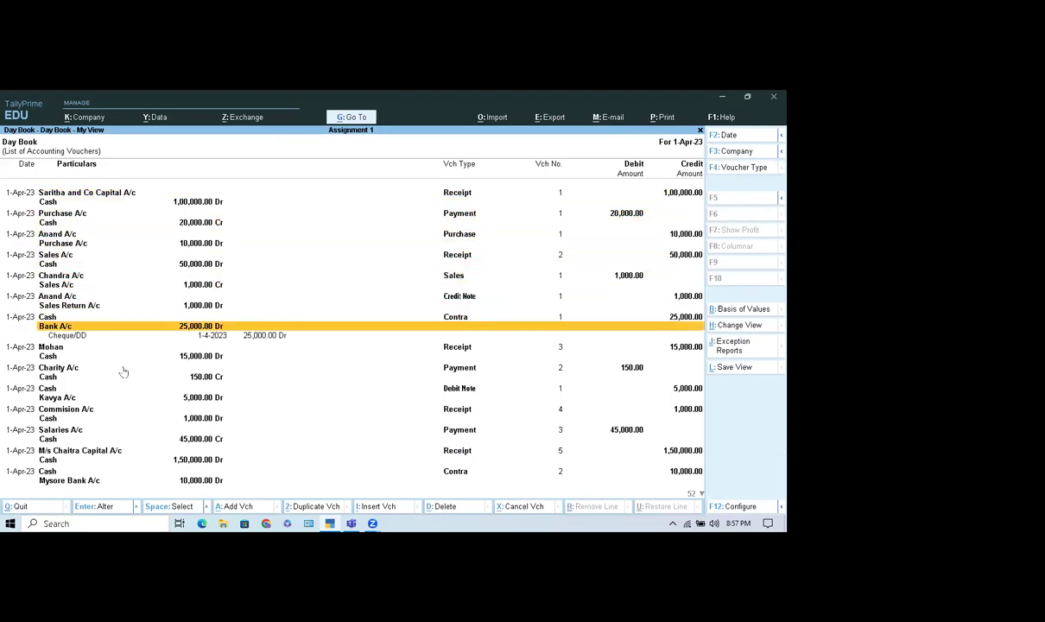
pyautogui.press('Down')
pyautogui.press('Down')
pyautogui.press('Down')
pyautogui.press('Down')
pyautogui.press('Down')
pyautogui.press('Down')
pyautogui.press('Down')
pyautogui.press('Down')
pyautogui.press('Down')
pyautogui.press('Down')
pyautogui.press('Down')
pyautogui.press('Down')
pyautogui.press('Down')
pyautogui.press('Down')
pyautogui.press('Down')
pyautogui.press('Down')
pyautogui.press('Down')
pyautogui.press('Down')
pyautogui.press('Down')
pyautogui.press('Down')
pyautogui.press('Down')
pyautogui.press('Down')
pyautogui.press('Down')
pyautogui.press('Down')
pyautogui.press('Down')
pyautogui.press('Down')
pyautogui.press('Down')
pyautogui.press('Down')
pyautogui.press('Down')
pyautogui.press('Down')
pyautogui.press('Down')
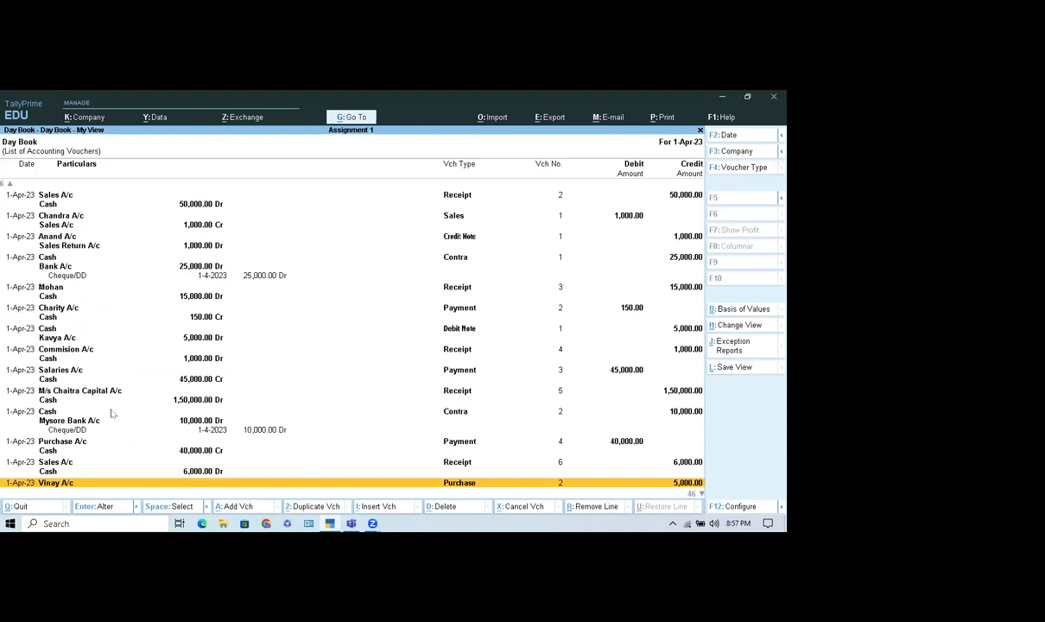
pyautogui.press('Down')
pyautogui.press('Down')
pyautogui.press('Down')
pyautogui.press('Down')
pyautogui.press('Down')
pyautogui.press('Down')
pyautogui.press('Down')
pyautogui.press('Down')
pyautogui.press('Down')
pyautogui.press('Down')
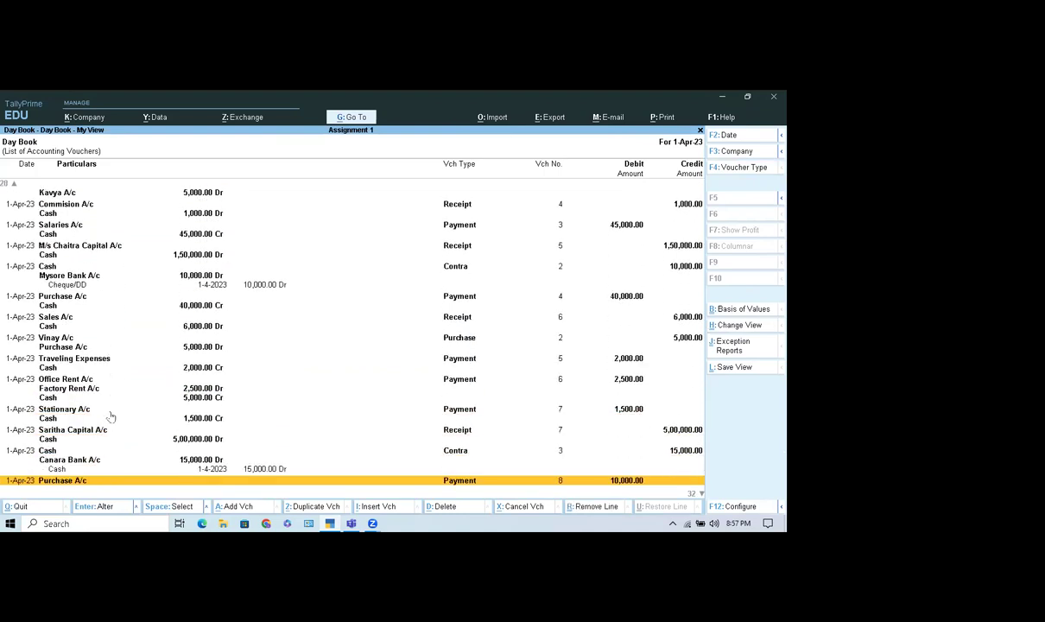
pyautogui.press('Down')
pyautogui.press('Down')
pyautogui.press('Down')
pyautogui.press('Down')
pyautogui.press('Down')
pyautogui.press('Down')
pyautogui.press('Down')
pyautogui.press('Down')
pyautogui.press('Down')
pyautogui.press('Down')
pyautogui.press('Down')
pyautogui.press('Down')
pyautogui.press('Down')
pyautogui.press('Down')
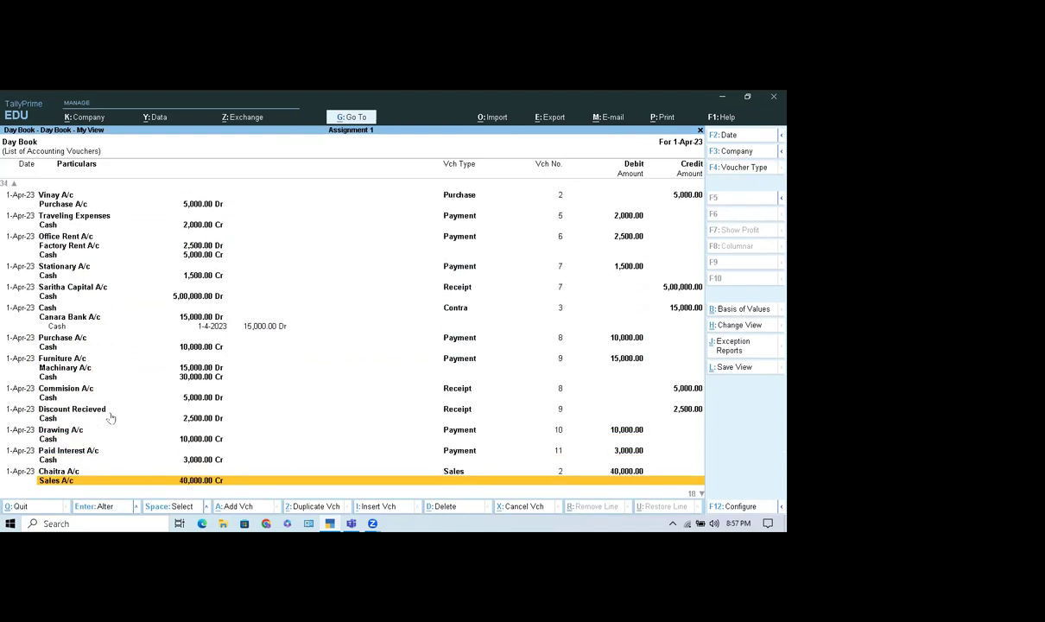
pyautogui.press('Down')
pyautogui.press('Down')
pyautogui.press('Down')
pyautogui.press('Down')
pyautogui.press('Down')
pyautogui.press('Down')
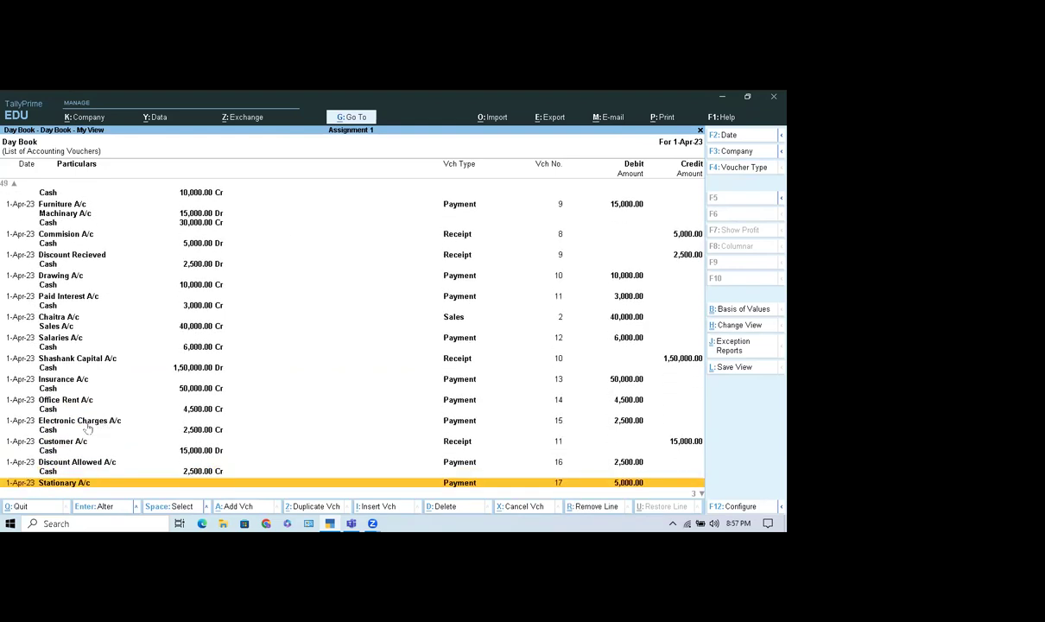
pyautogui.press('Down')
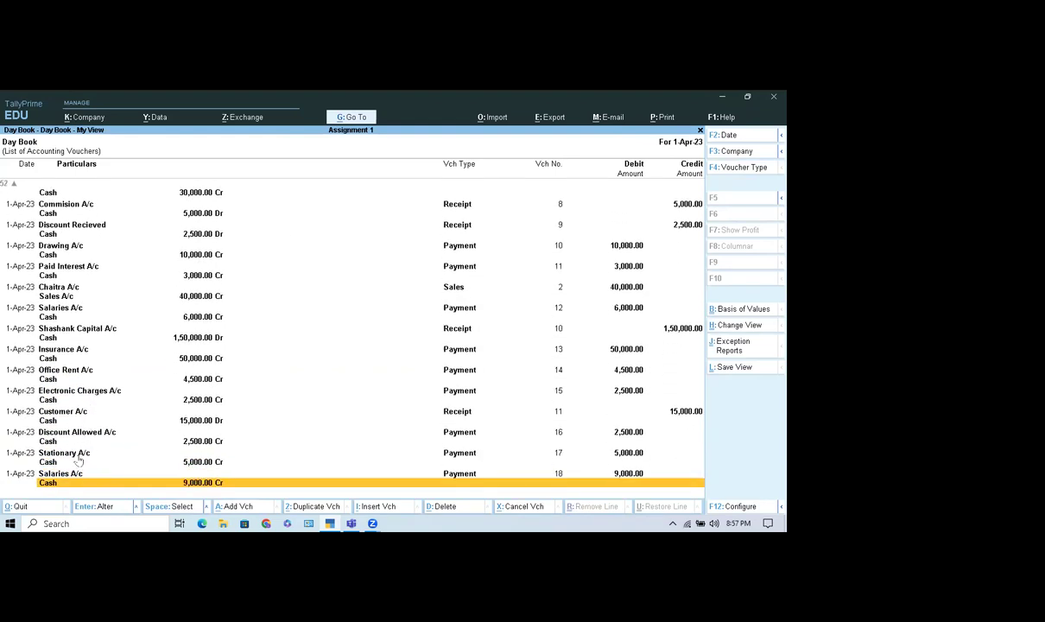
# Inspect the Customer A/c receipt voucher, quit it without saving and leave the Day Book.
pyautogui.click(58, 413)
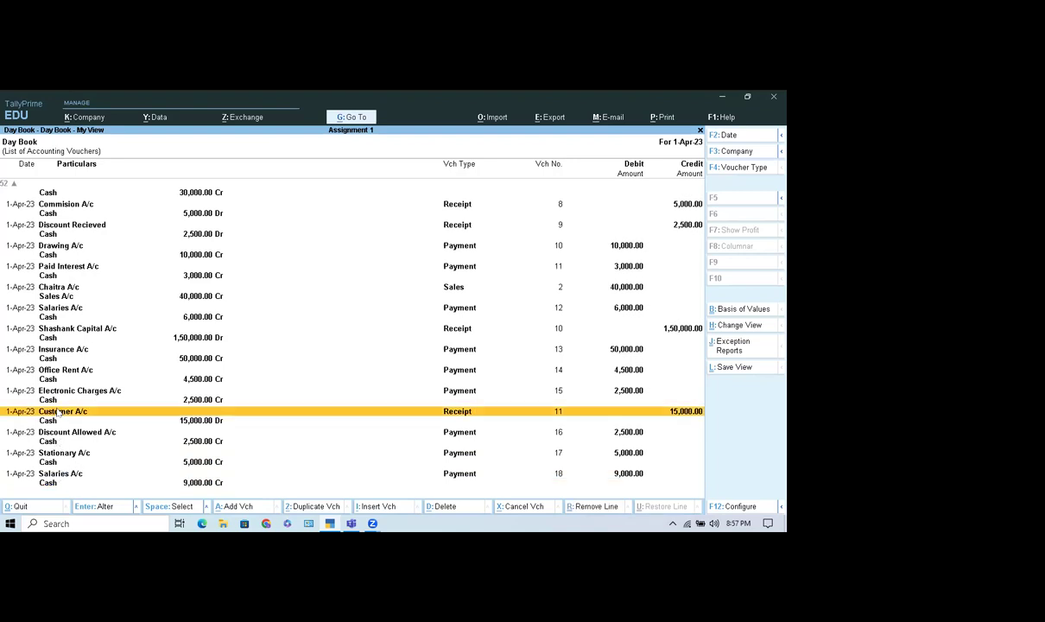
pyautogui.click(58, 413)
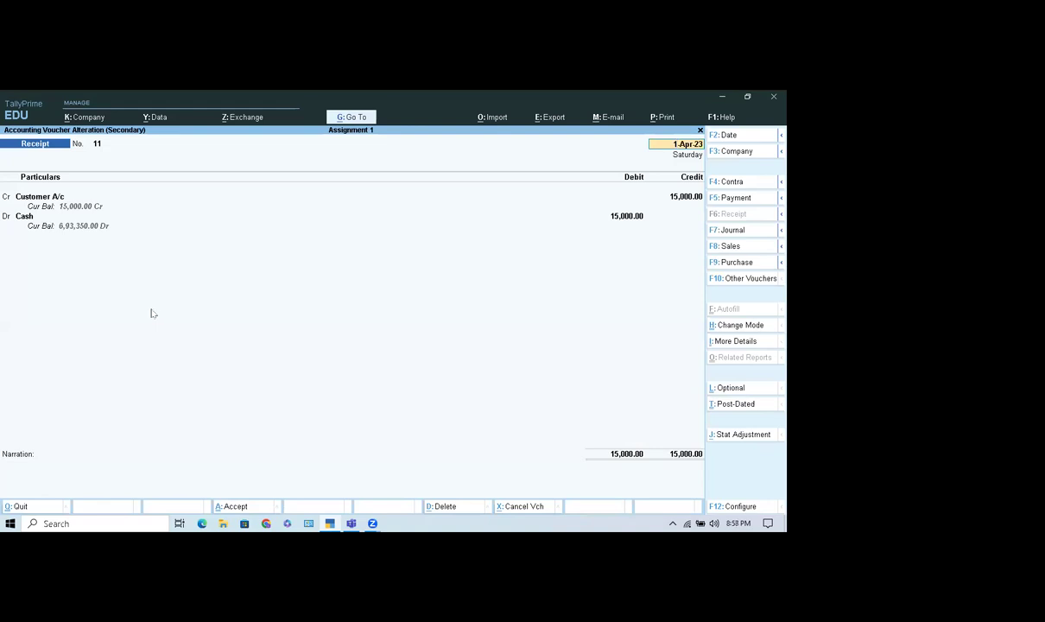
pyautogui.press('BackSpace')
pyautogui.press('Escape')
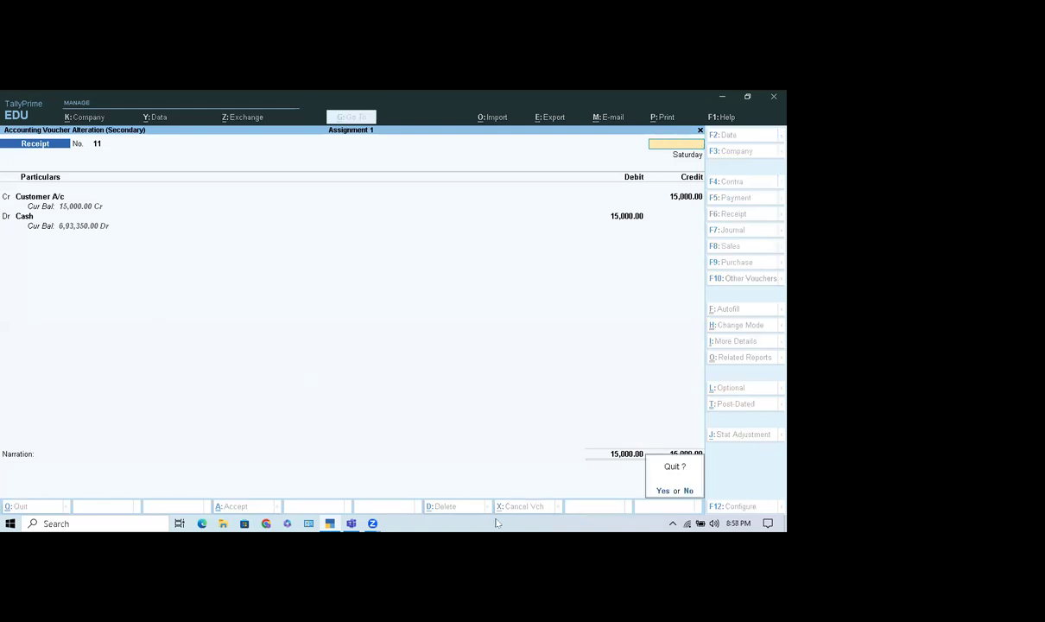
pyautogui.press('y')
pyautogui.press('Escape')
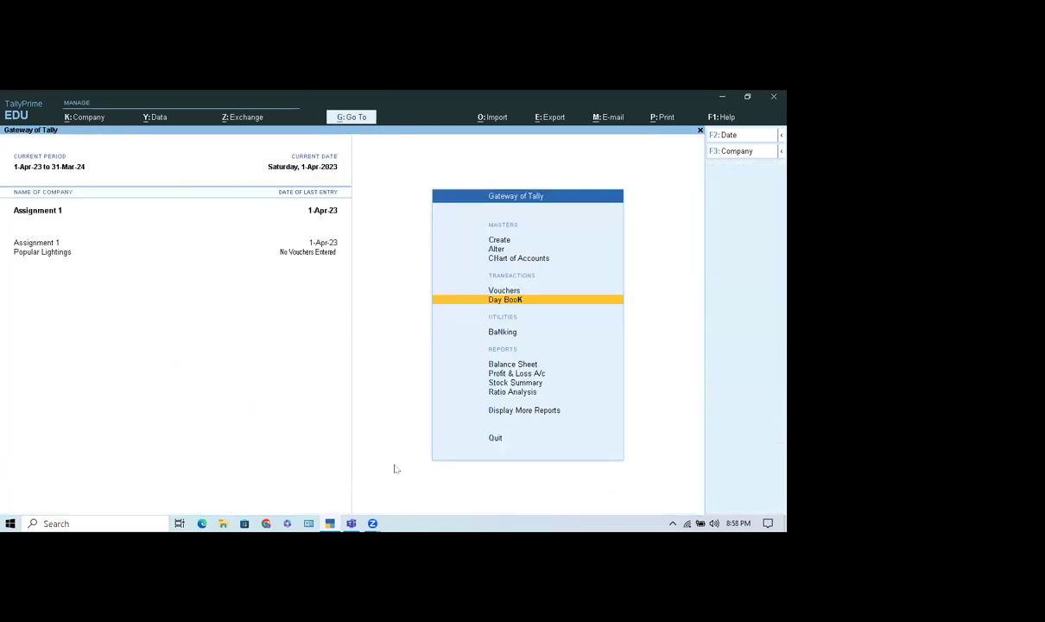
# Alter the Customer A/c ledger's group to Sundry Creditors, save it and return to the Gateway of Tally.
pyautogui.click(499, 249)
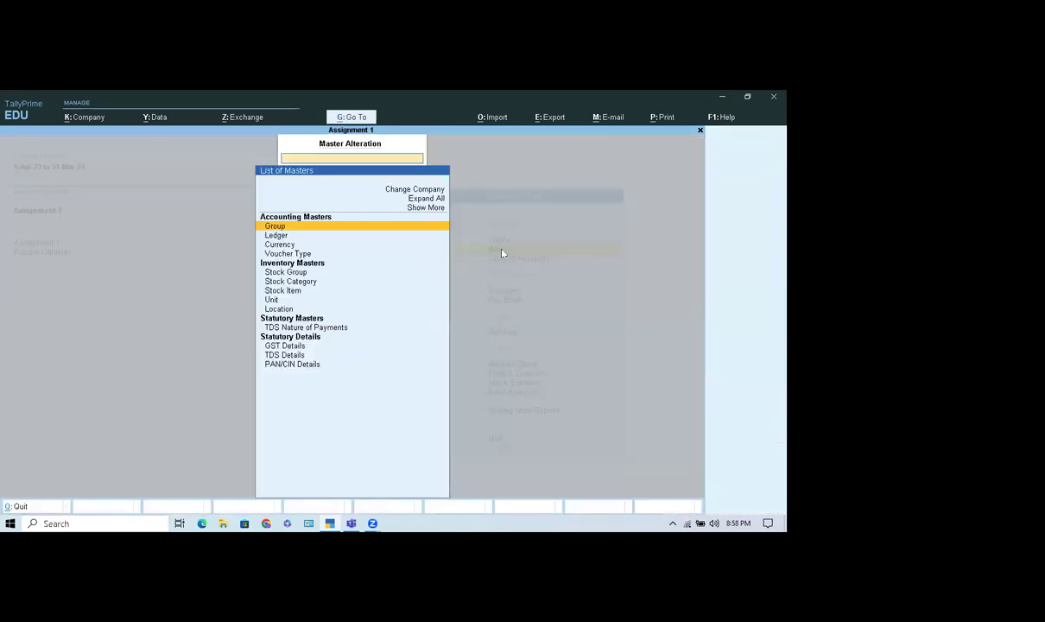
pyautogui.click(278, 235)
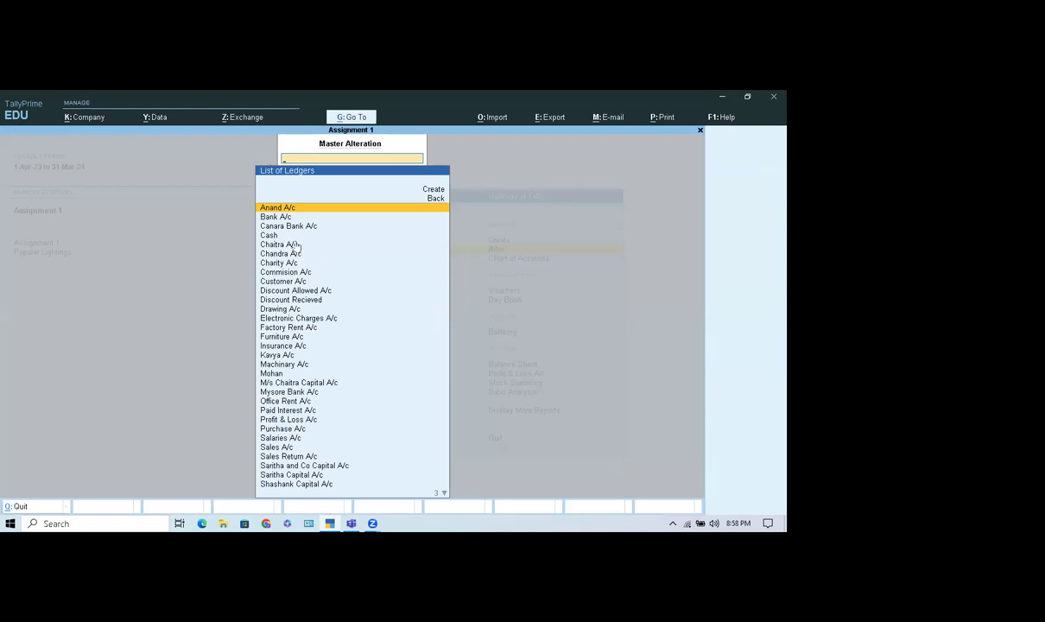
pyautogui.write('Cu')
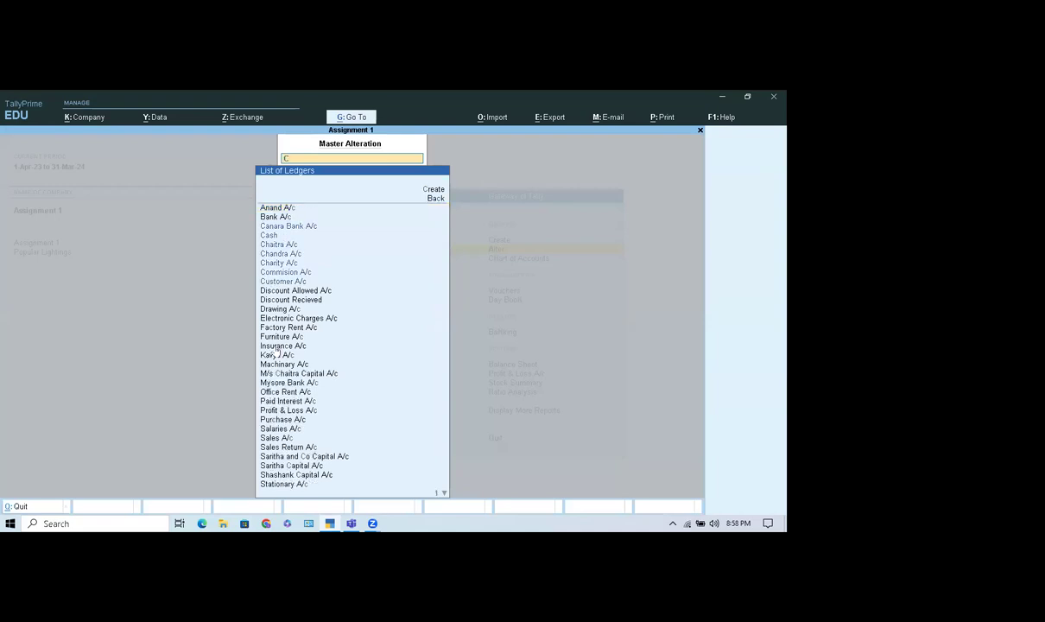
pyautogui.click(288, 209)
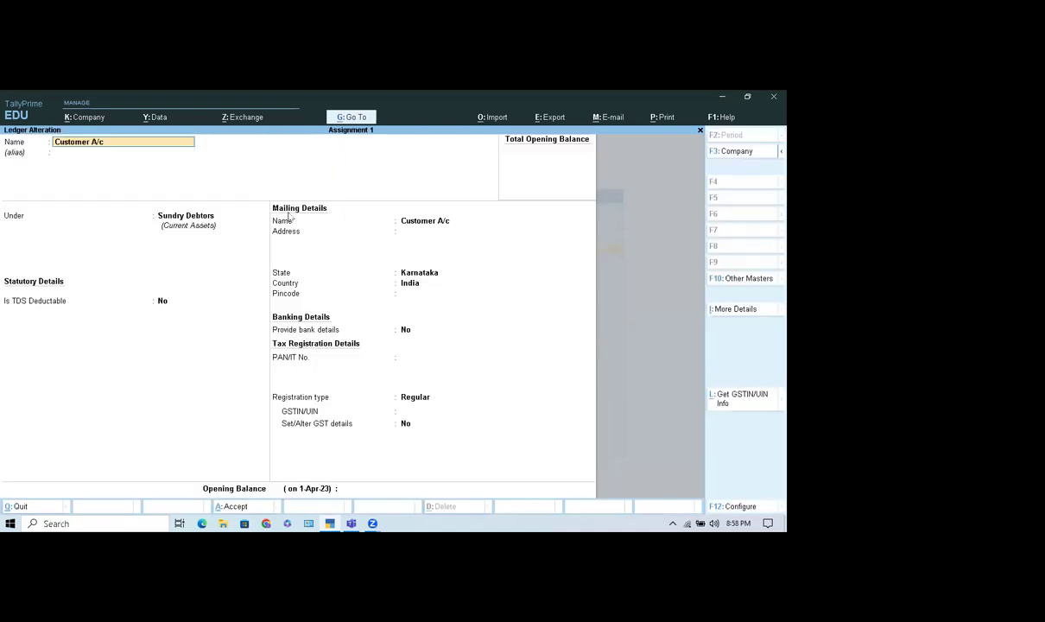
pyautogui.click(179, 218)
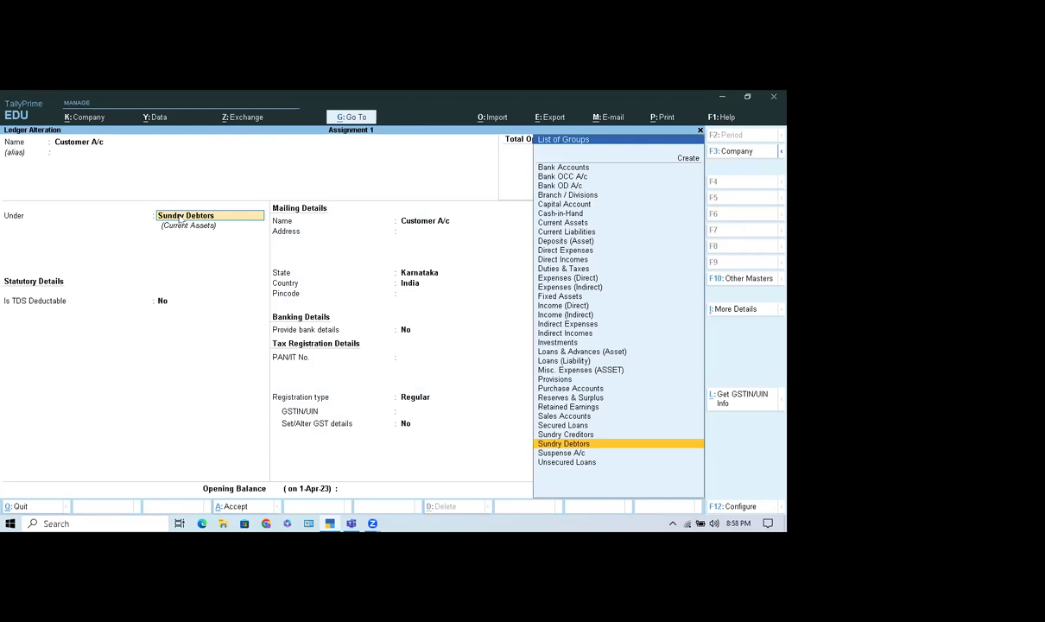
pyautogui.click(570, 434)
pyautogui.press('ctrl')
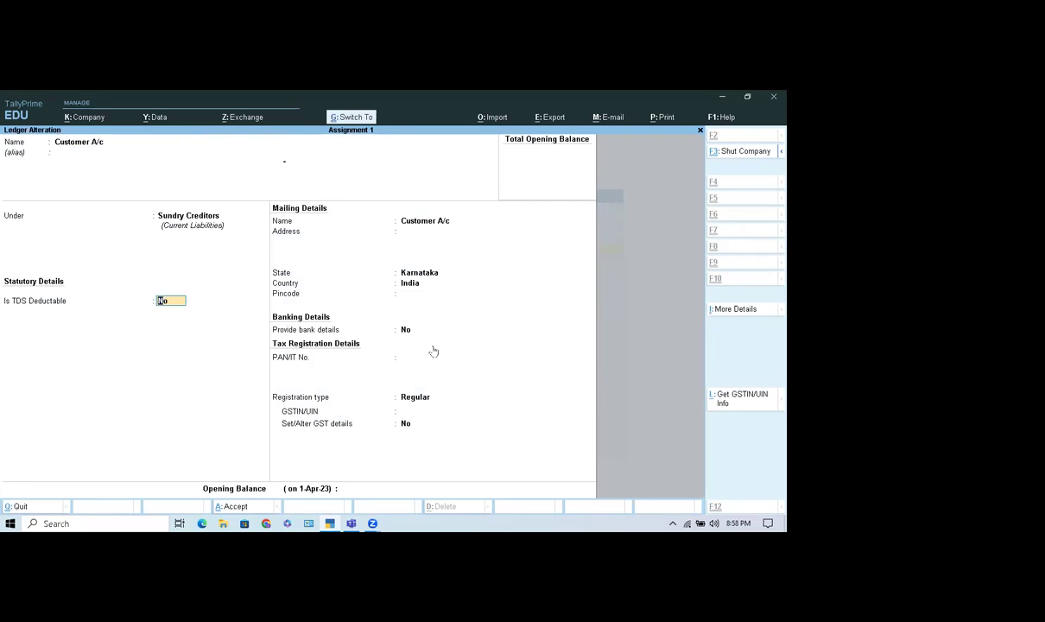
pyautogui.hotkey('ctrl', 'a')
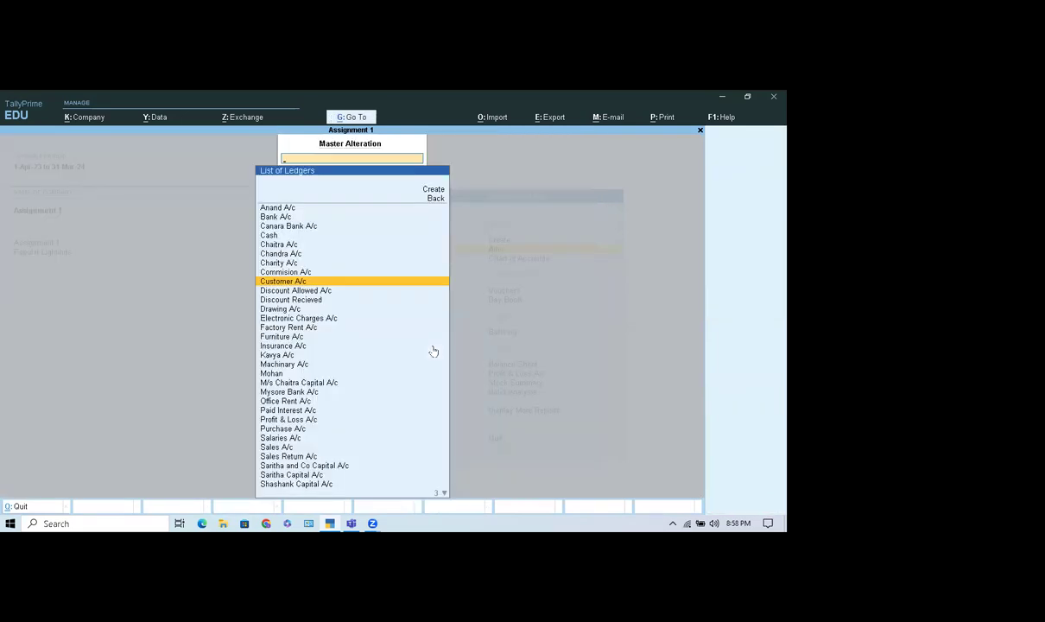
pyautogui.press('Escape')
pyautogui.press('Escape')
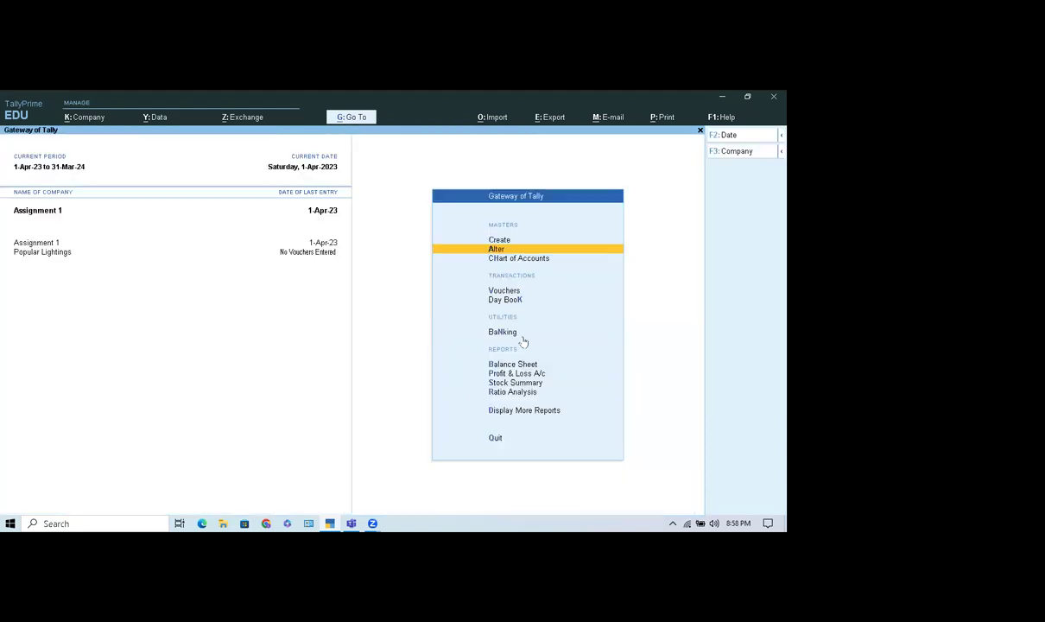
# Reopen the Balance Sheet and show it in Detailed format.
pyautogui.press('b')
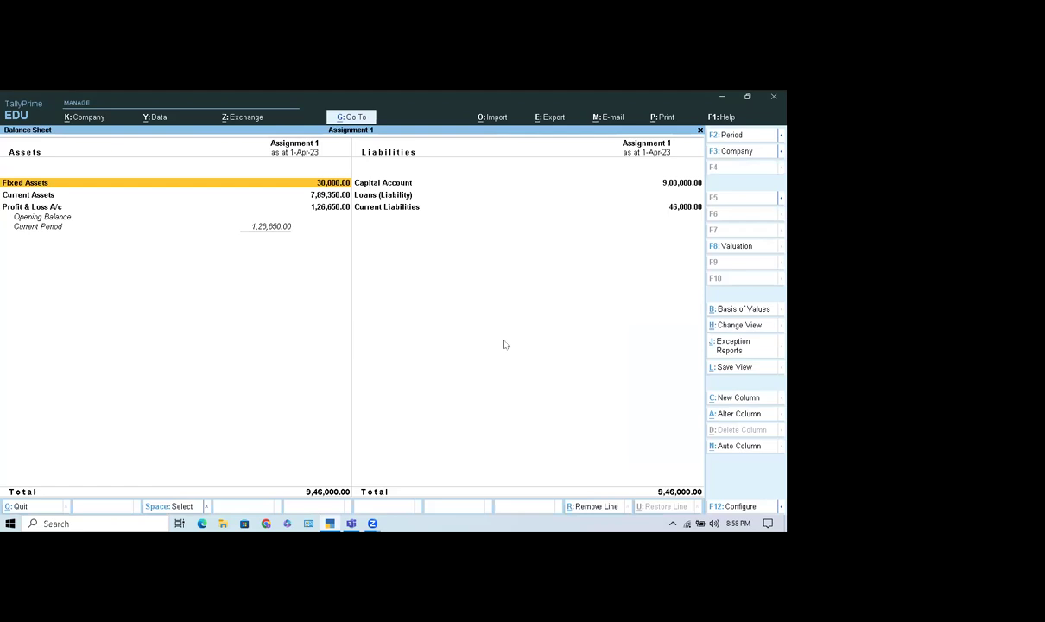
pyautogui.press('F12')
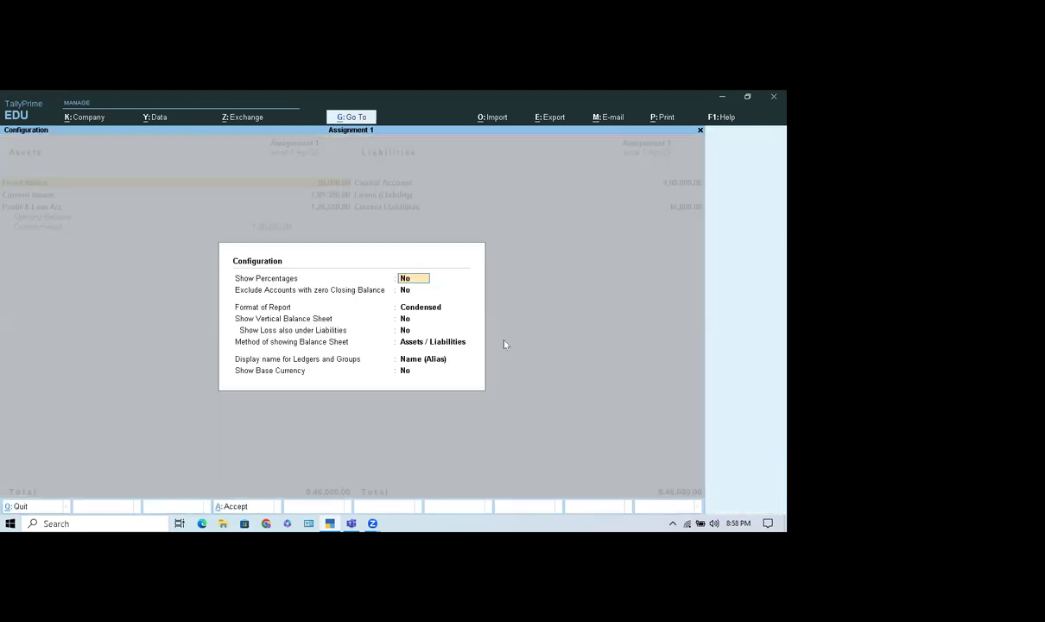
pyautogui.click(415, 309)
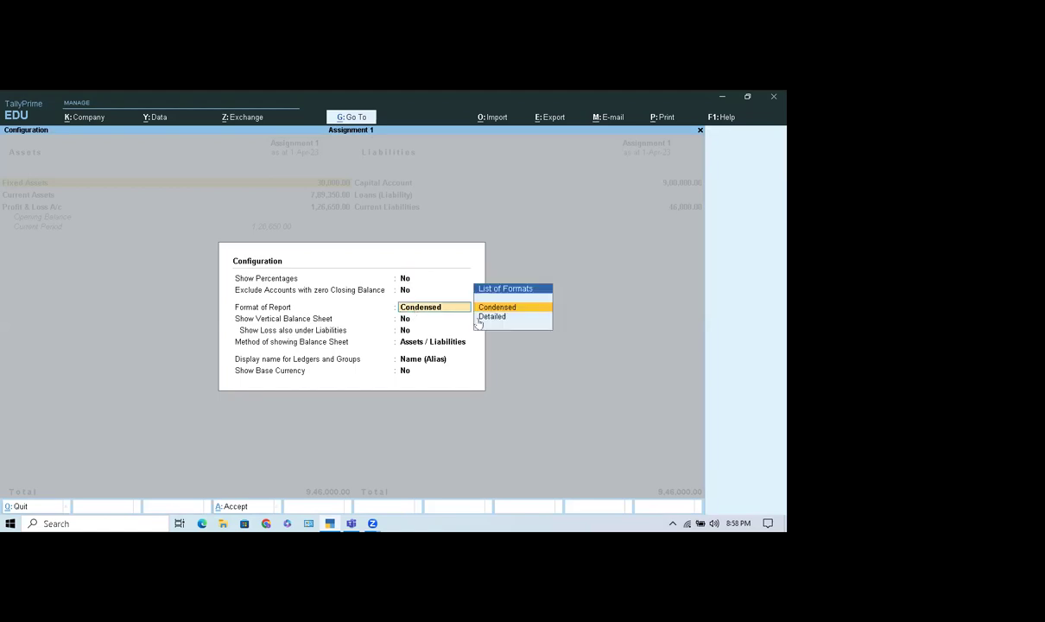
pyautogui.click(491, 318)
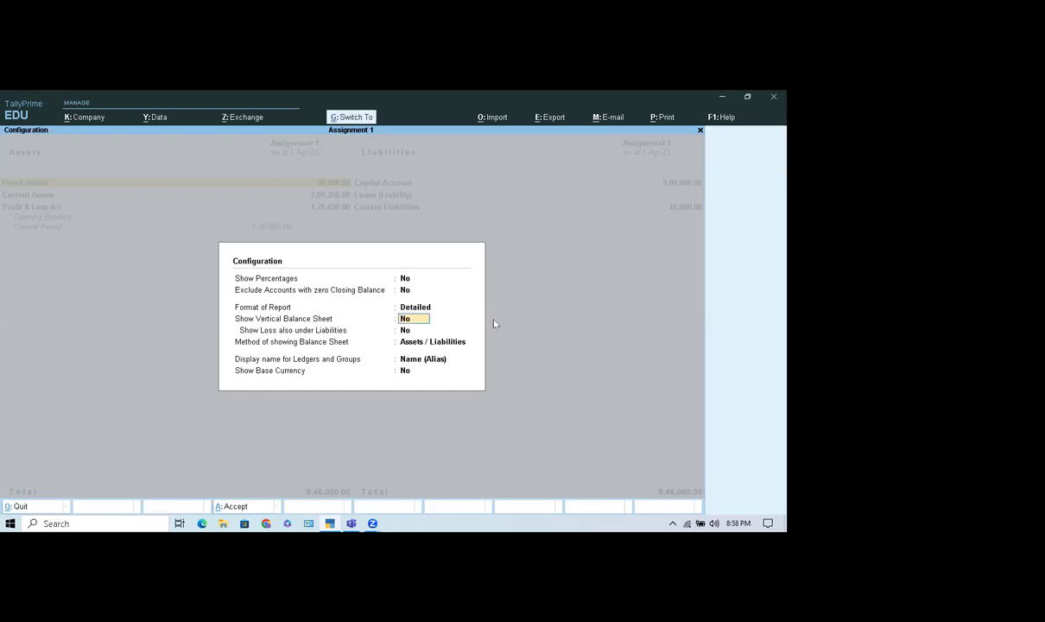
pyautogui.hotkey('ctrl', 'a')
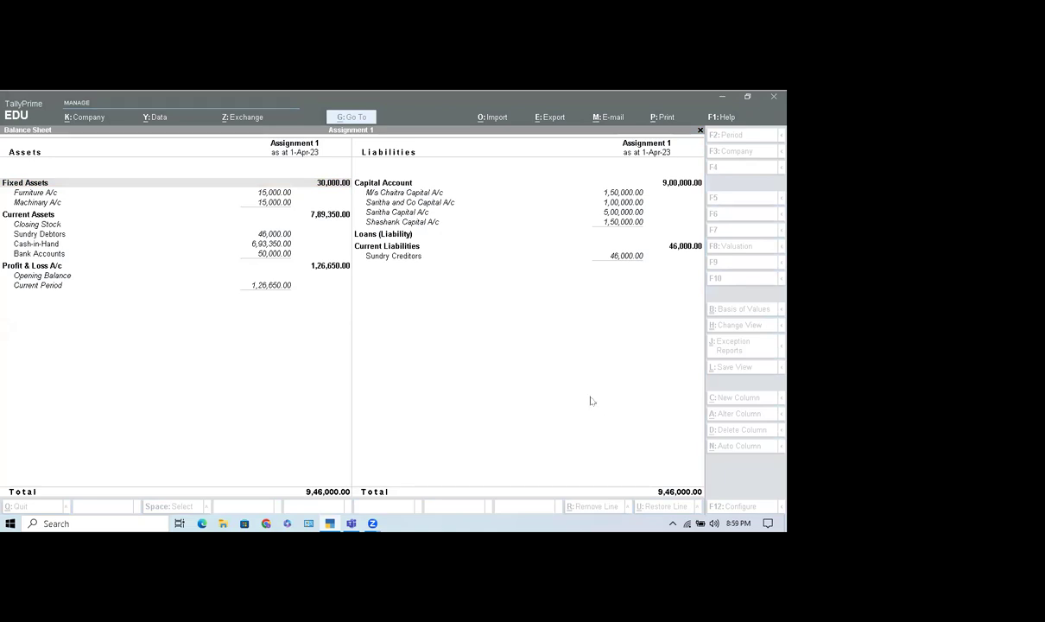
# Switch the Balance Sheet's report format back to Condensed.
pyautogui.click(484, 300)
pyautogui.press('Right')
pyautogui.press('F12')
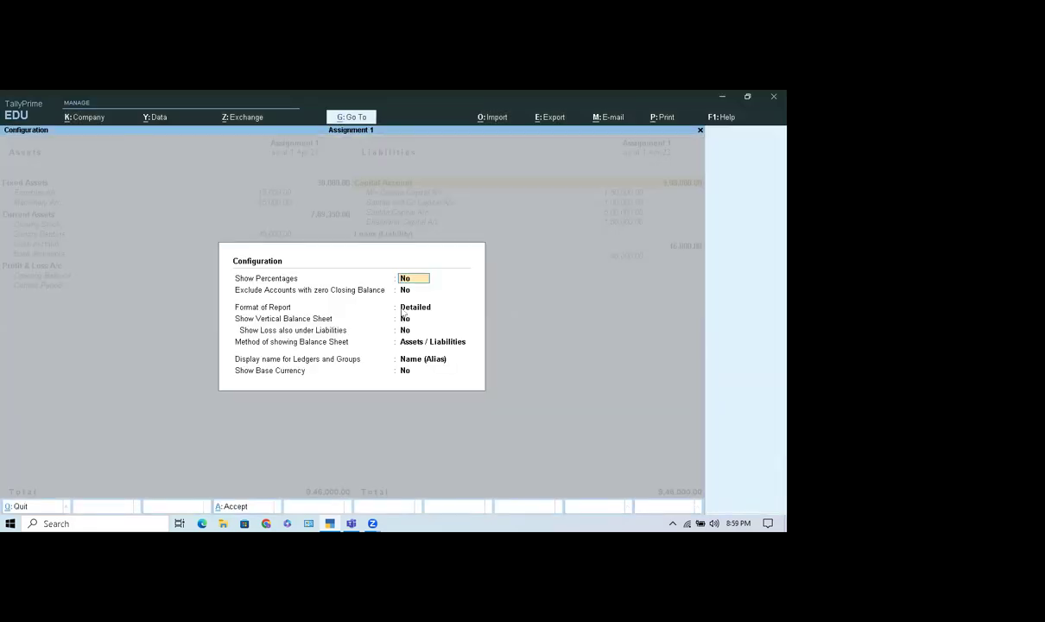
pyautogui.click(409, 306)
pyautogui.click(487, 309)
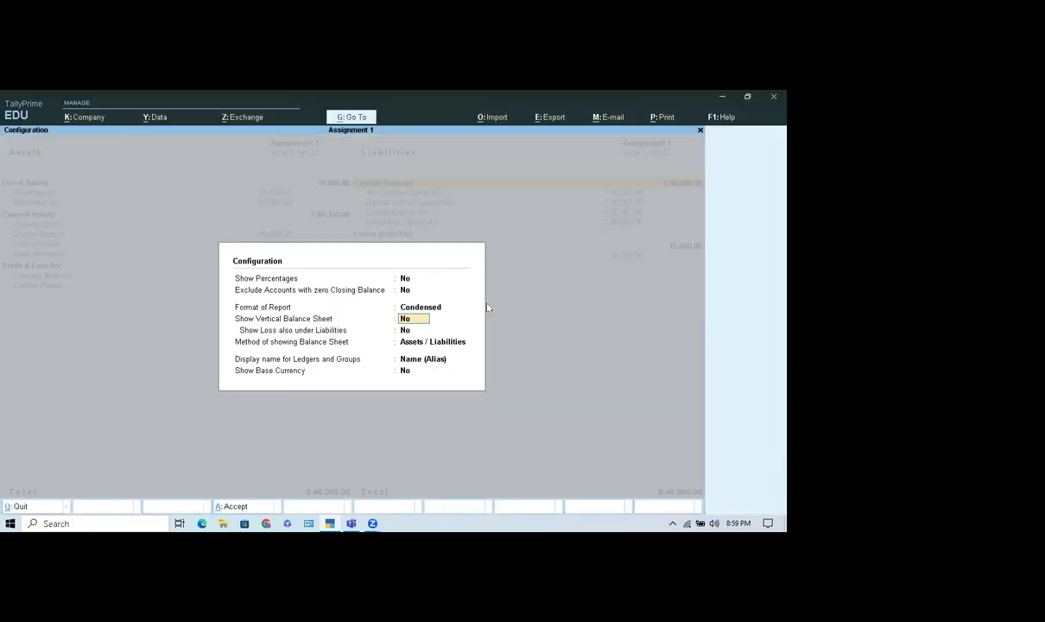
pyautogui.hotkey('ctrl', 'a')
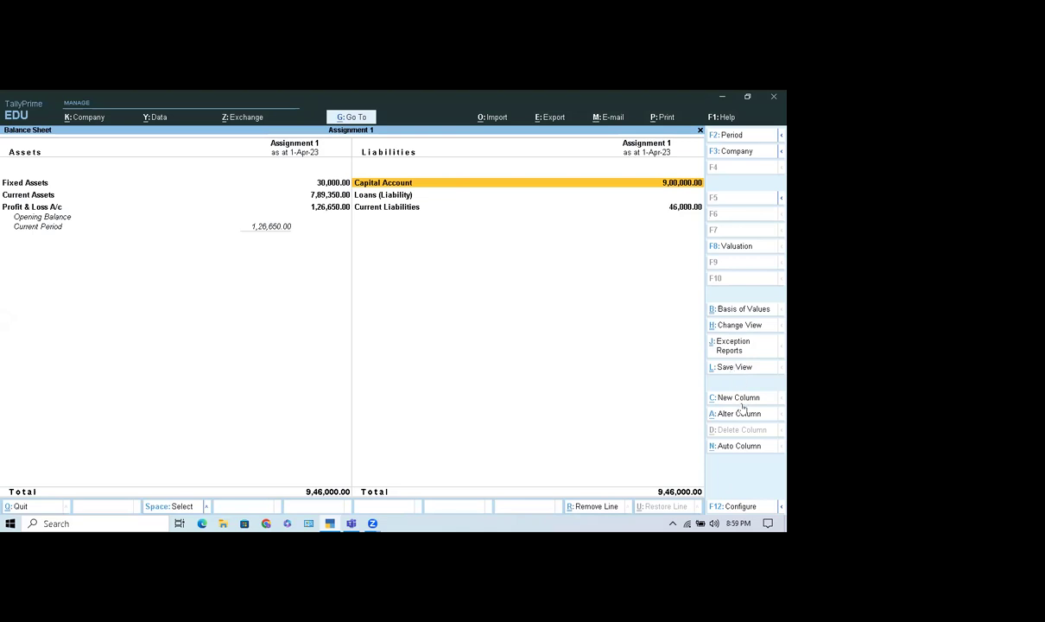
# View the Balance Sheet in the Vertical layout and return it to the Horizontal view.
pyautogui.click(732, 327)
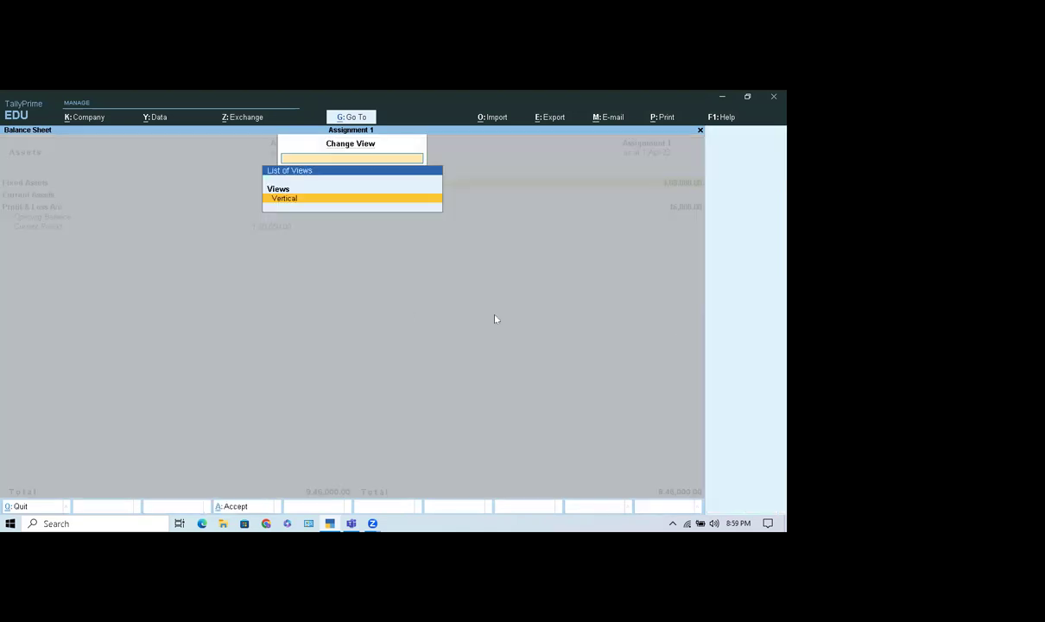
pyautogui.click(298, 200)
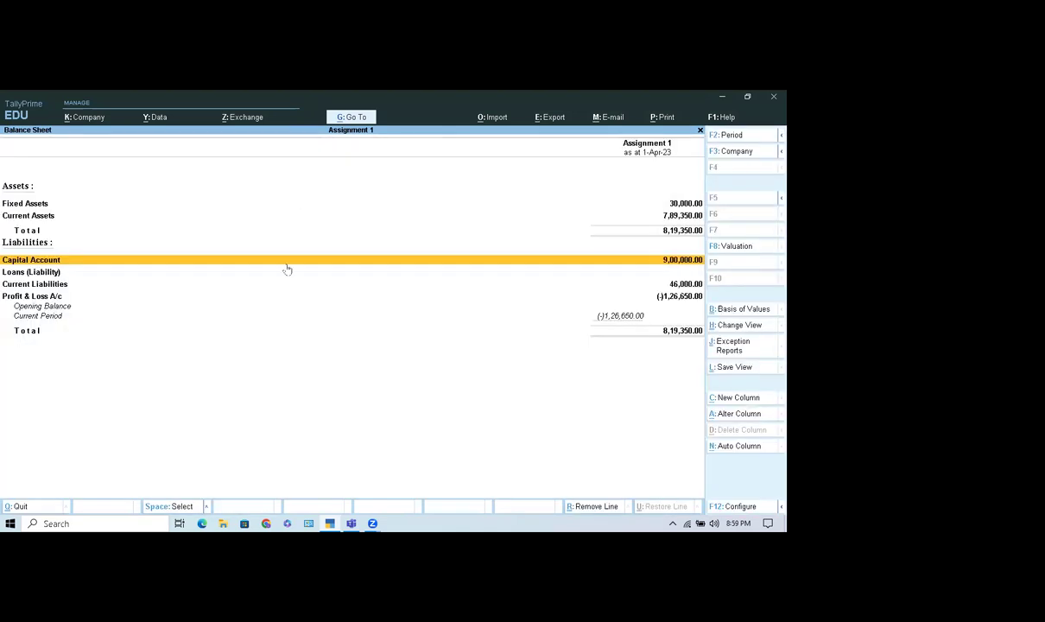
pyautogui.click(732, 325)
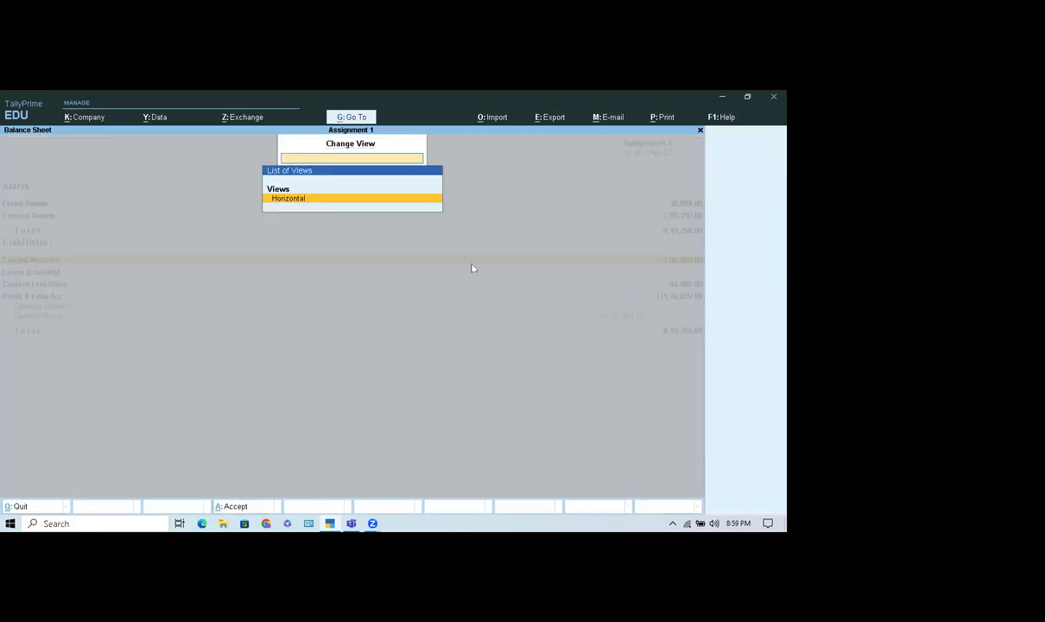
pyautogui.click(280, 198)
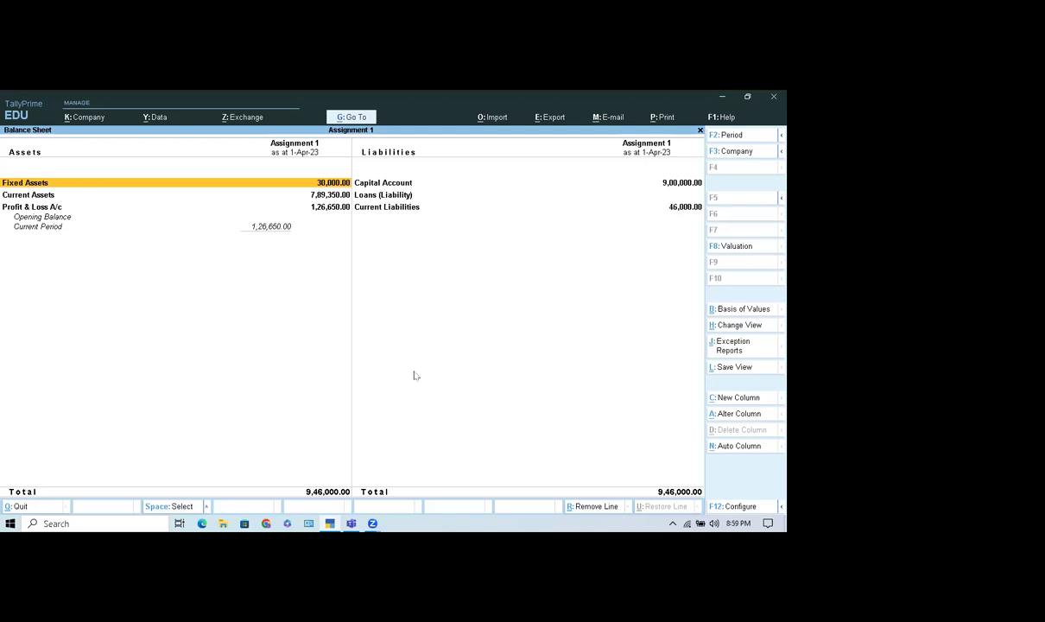
# Set the Balance Sheet's display method to Liabilities / Assets in the report configuration and accept it.
pyautogui.press('F12')
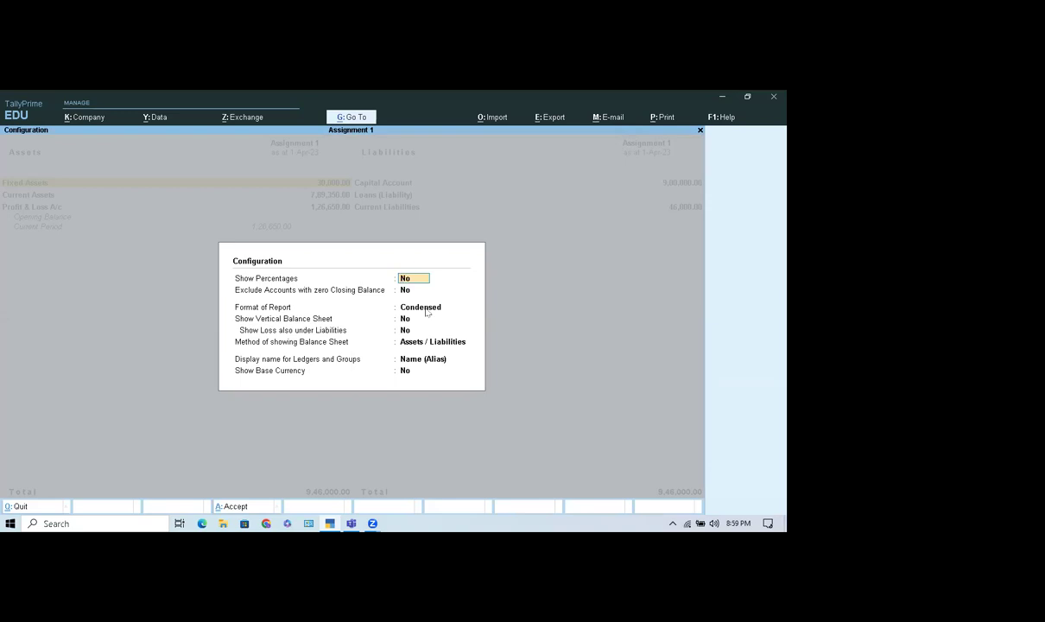
pyautogui.click(420, 343)
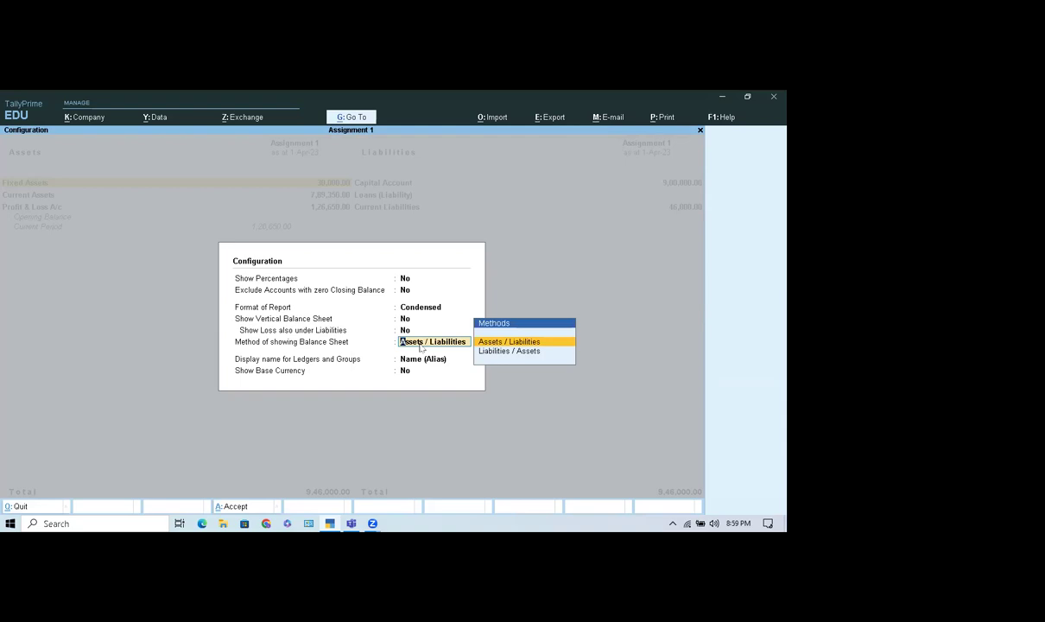
pyautogui.click(496, 351)
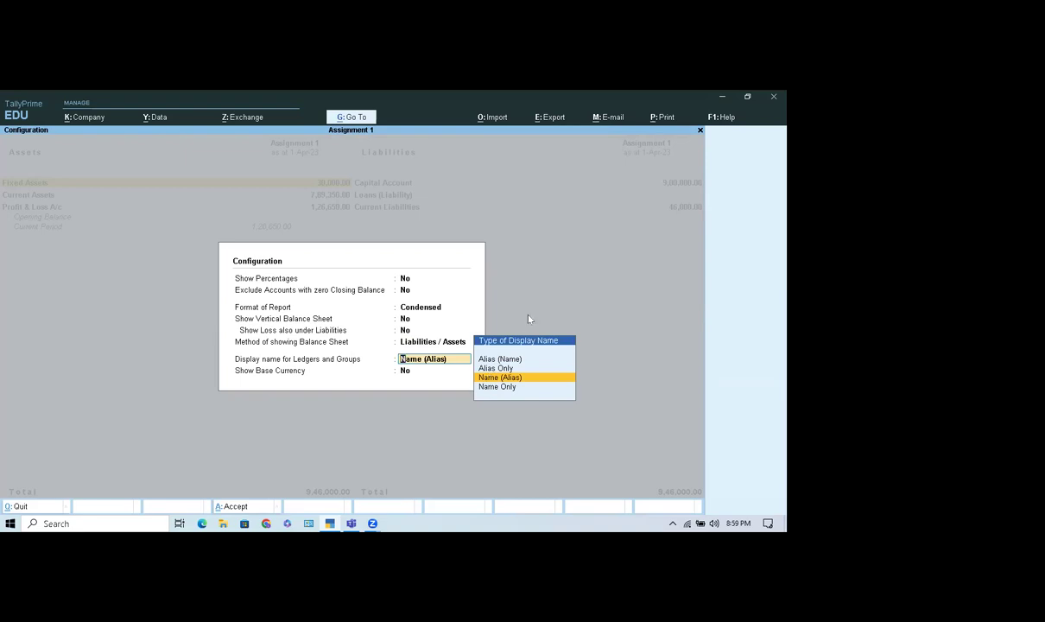
pyautogui.hotkey('ctrl', 'a')
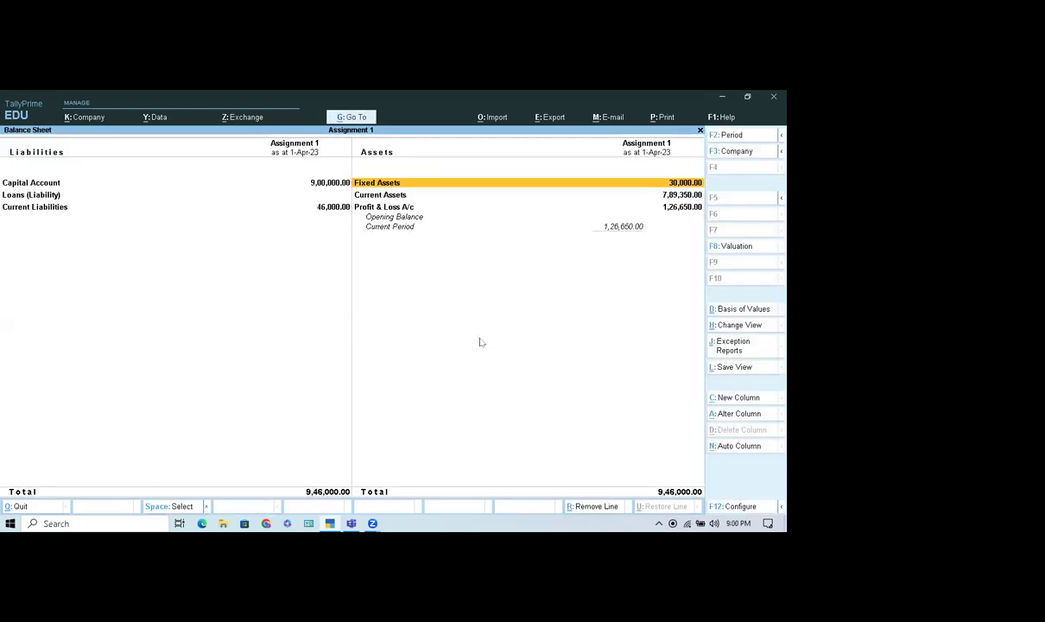
pyautogui.click(368, 118)
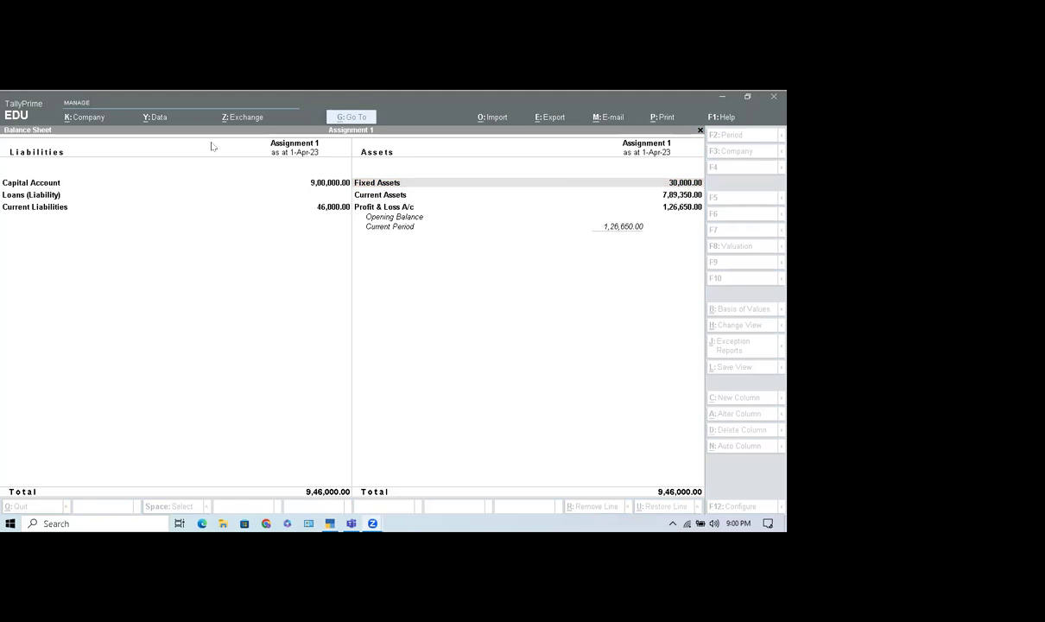
pyautogui.click(714, 524)
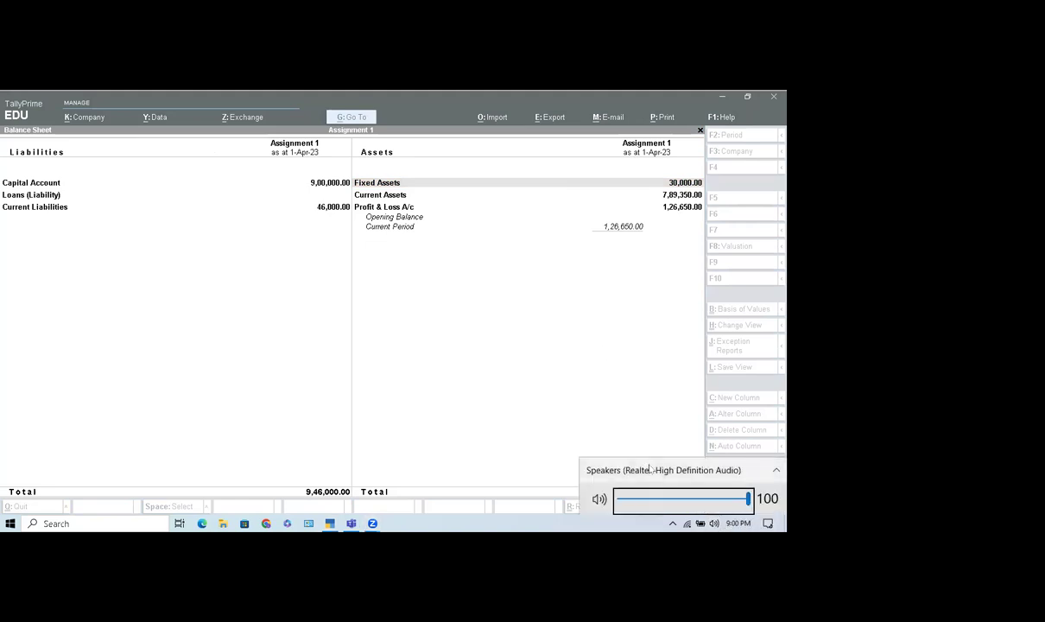
pyautogui.click(583, 339)
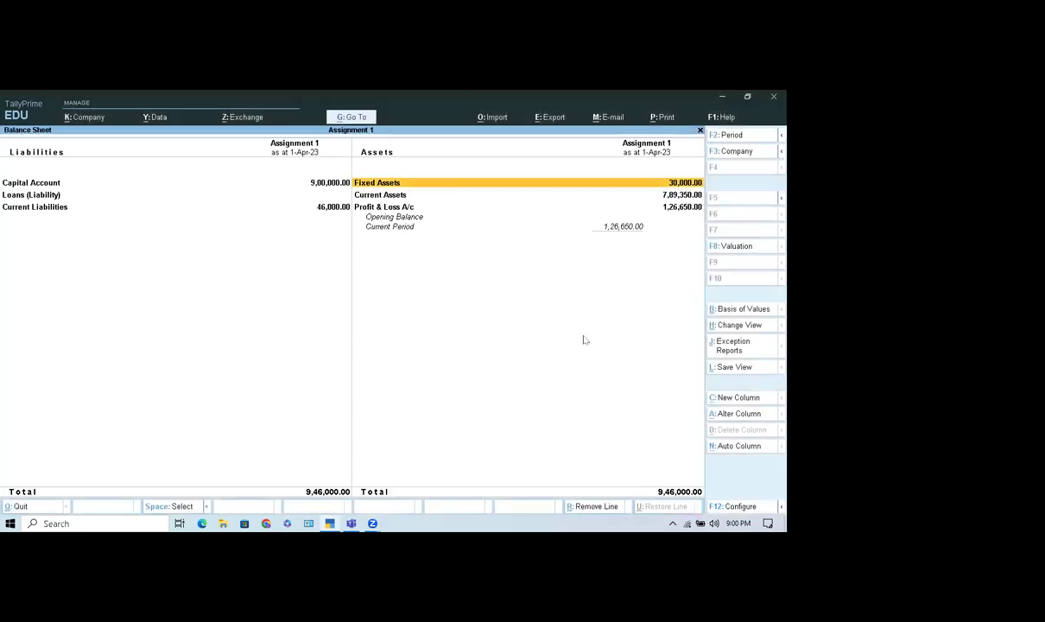